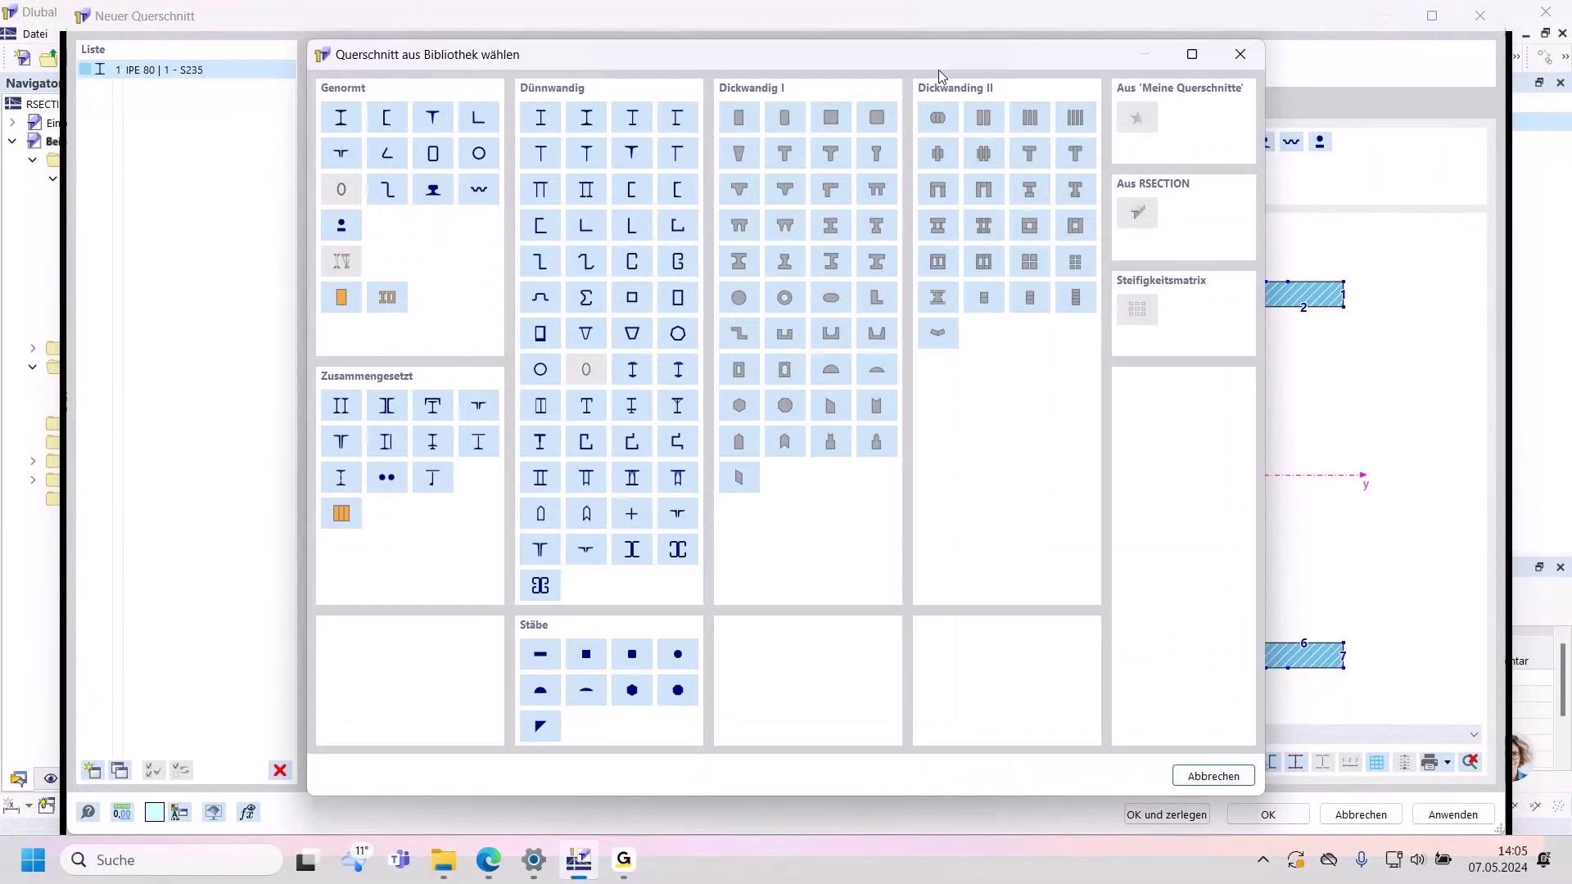
# Step: Create a built-up cross-section from an IPE 200 with two lateral flat bars, setting the flat bar thickness tfb to 8 mm
pyautogui.click(390, 442)
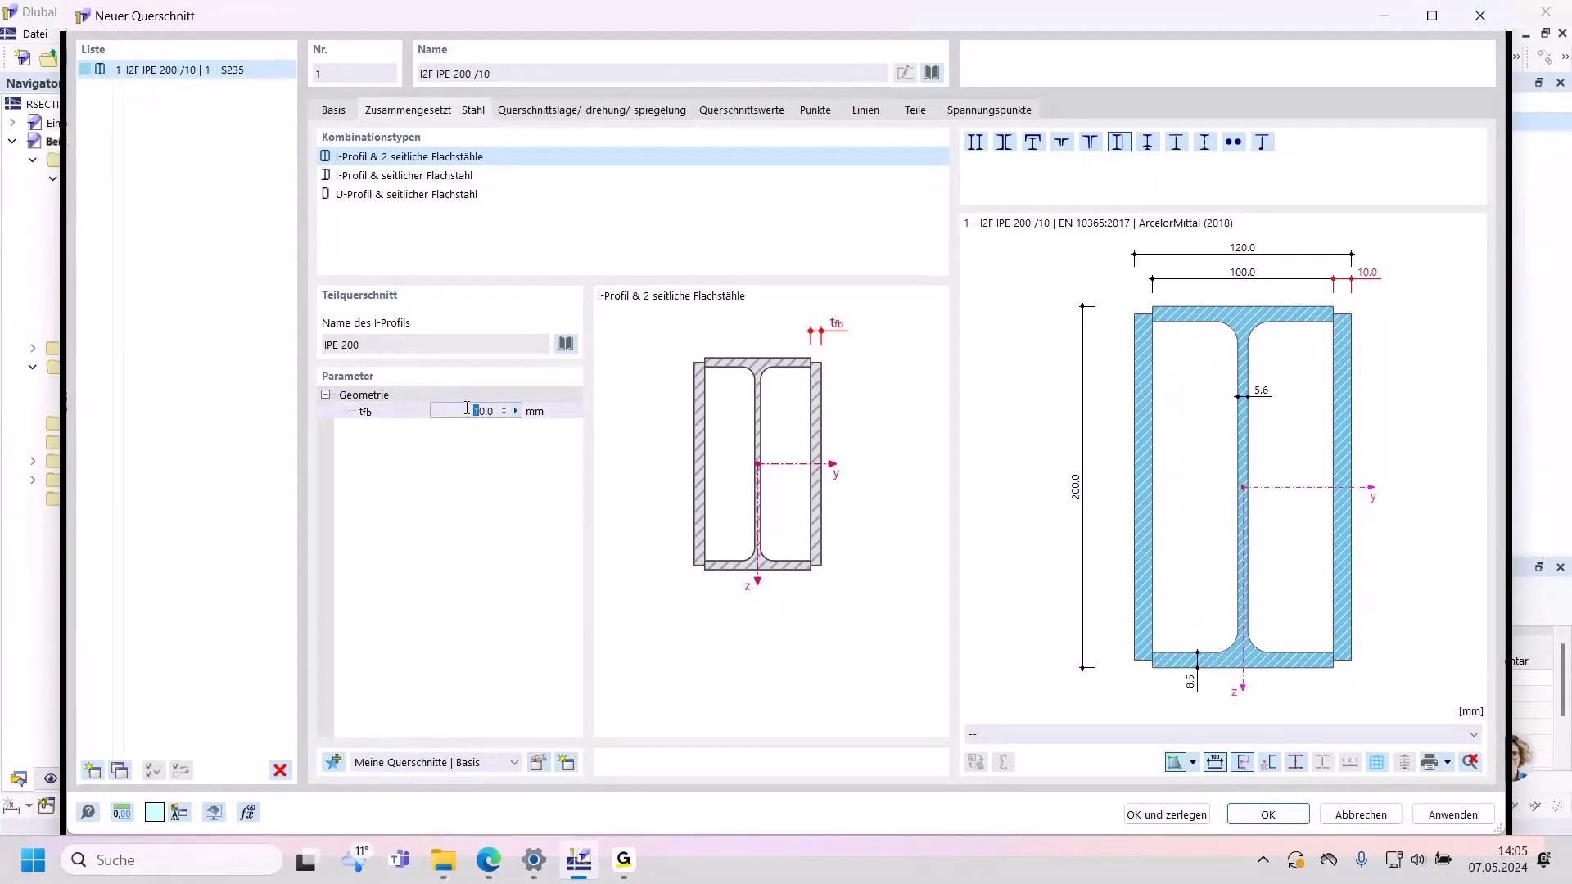
pyautogui.doubleClick(494, 412)
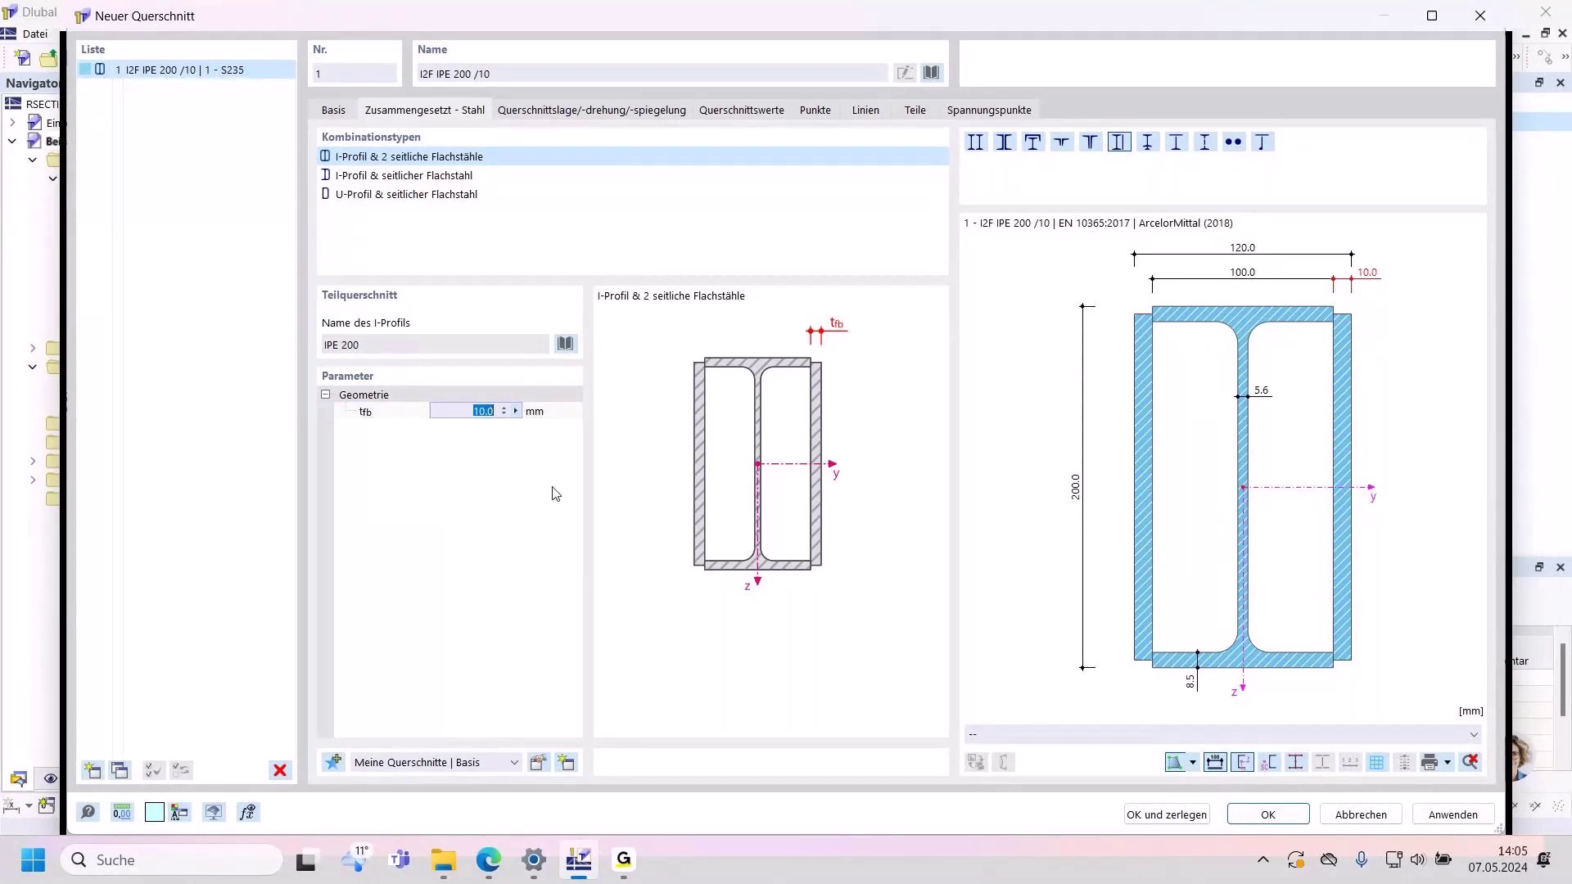
pyautogui.write('8')
pyautogui.click(1268, 815)
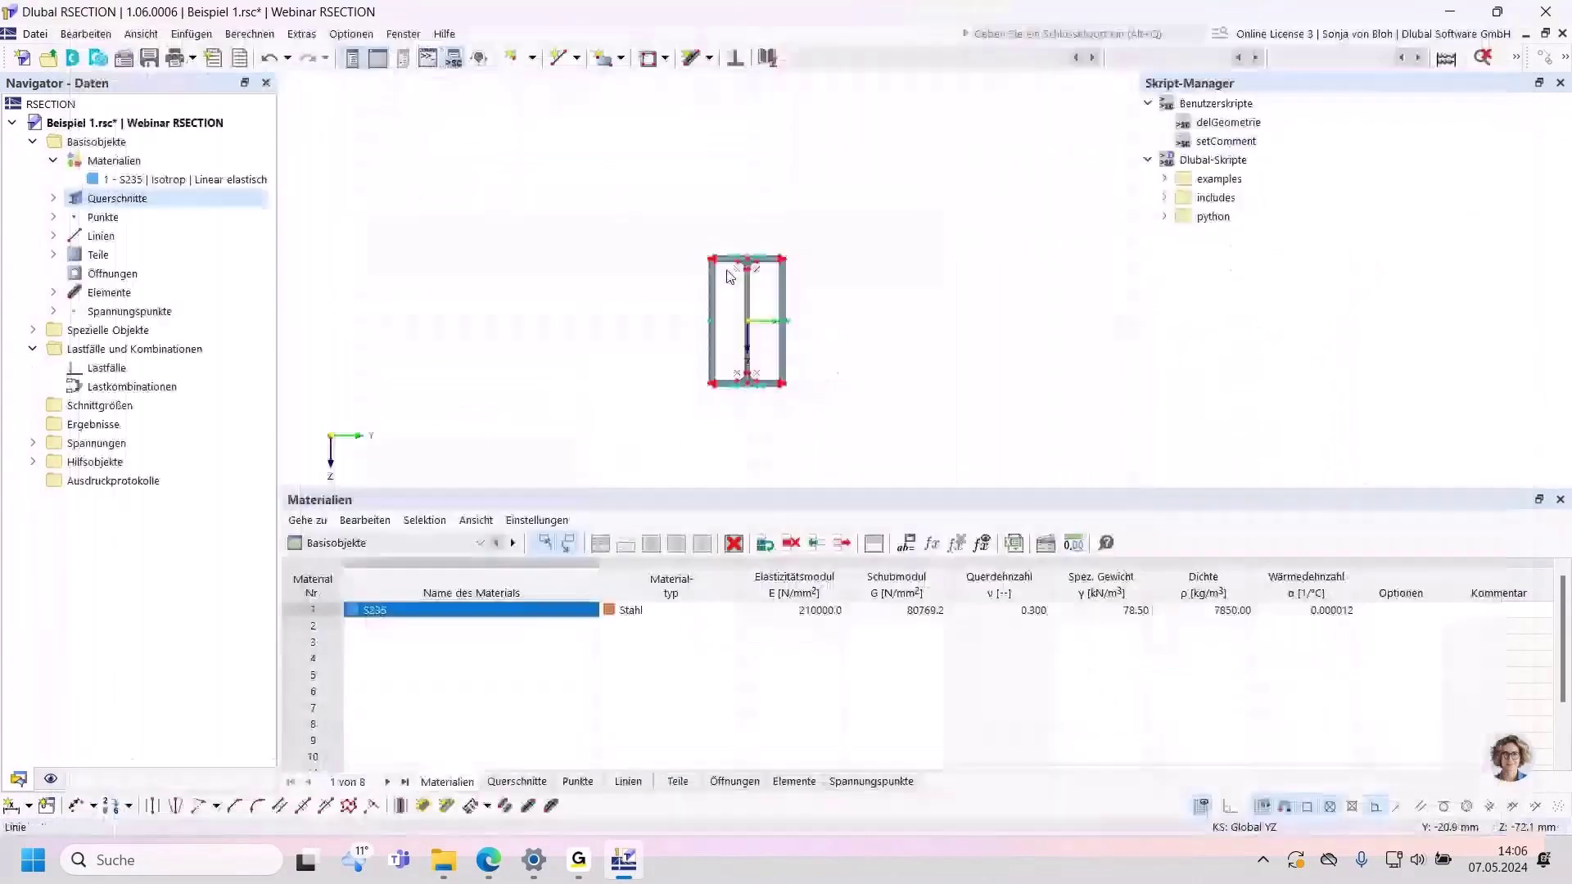
pyautogui.moveTo(821, 376); pyautogui.dragTo(706, 279, button='middle')
pyautogui.scroll(3, 706, 279)
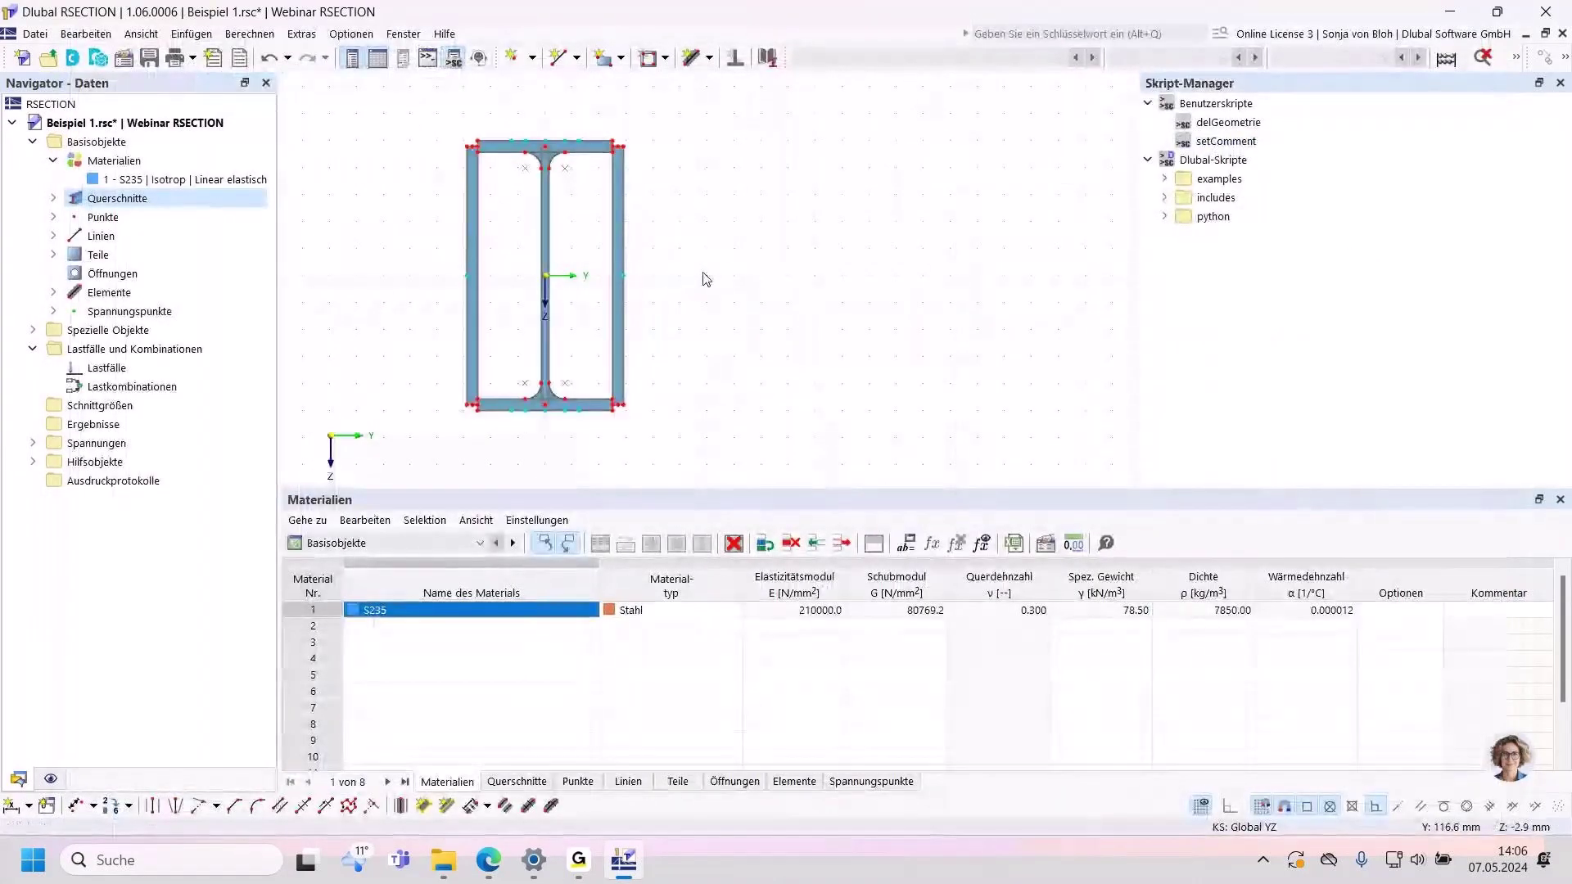
pyautogui.scroll(1, 730, 287)
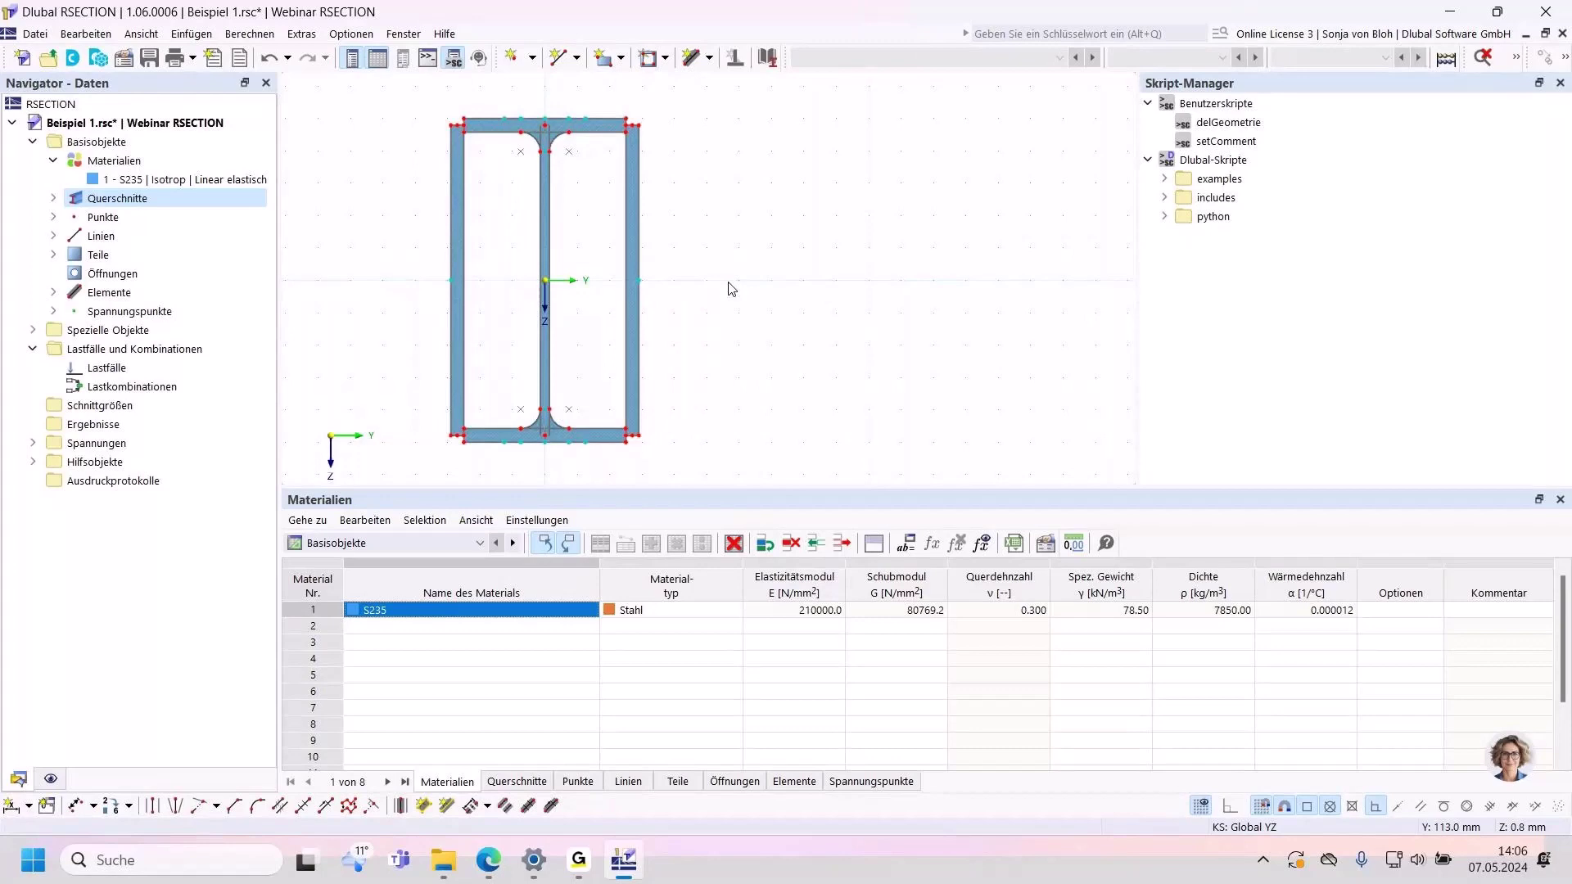
# Step: Create load case LF1 with the name "Bemessung"
pyautogui.rightClick(117, 371)
pyautogui.click(187, 405)
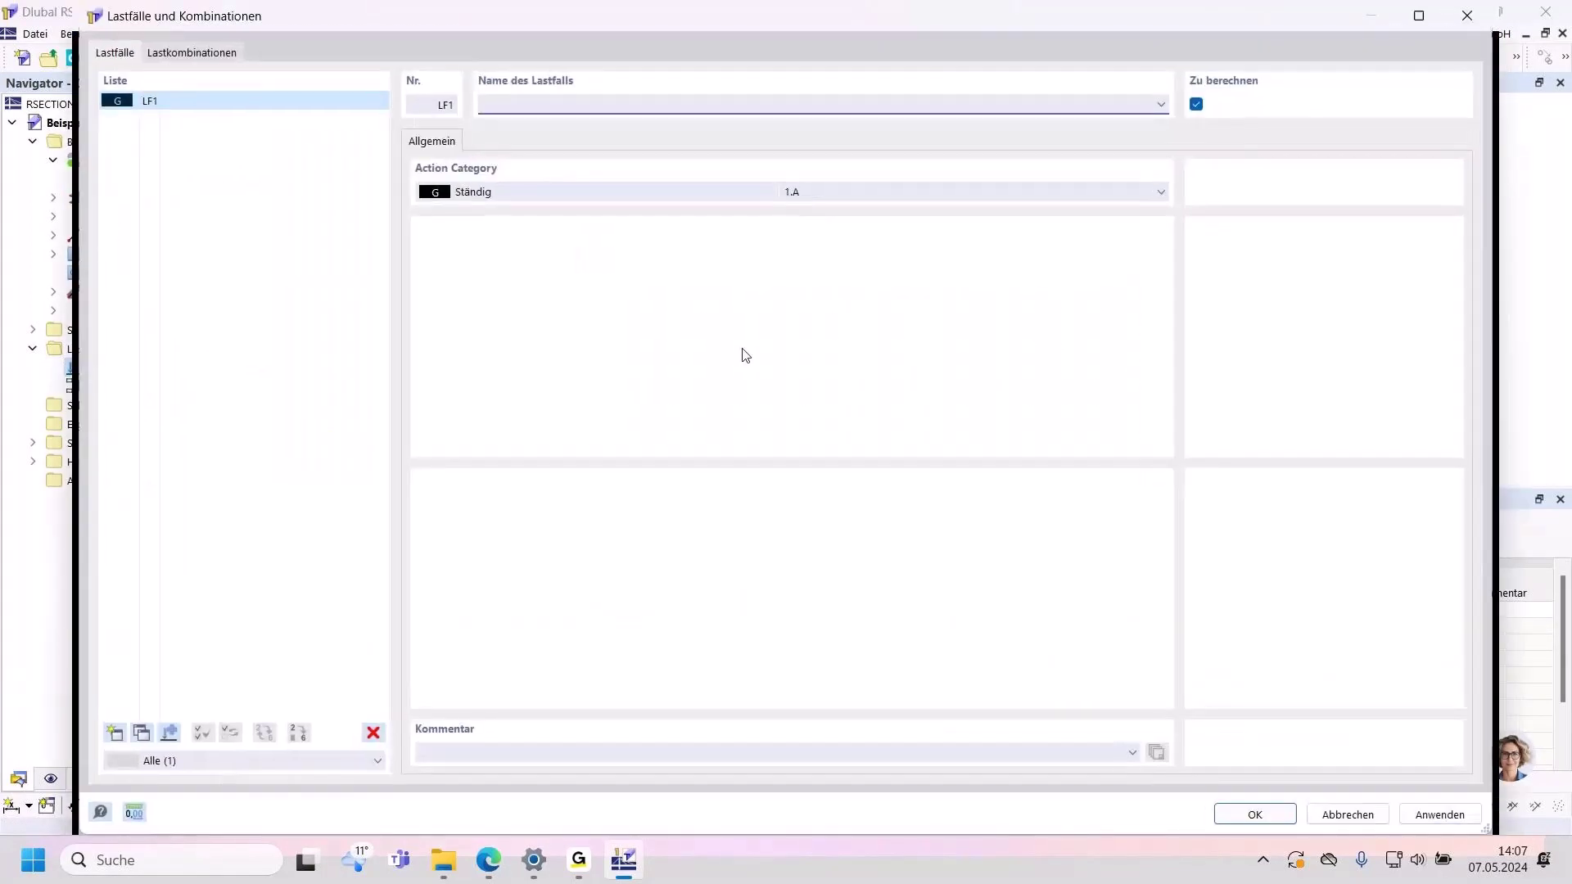
pyautogui.write('Bemessung')
pyautogui.click(1244, 815)
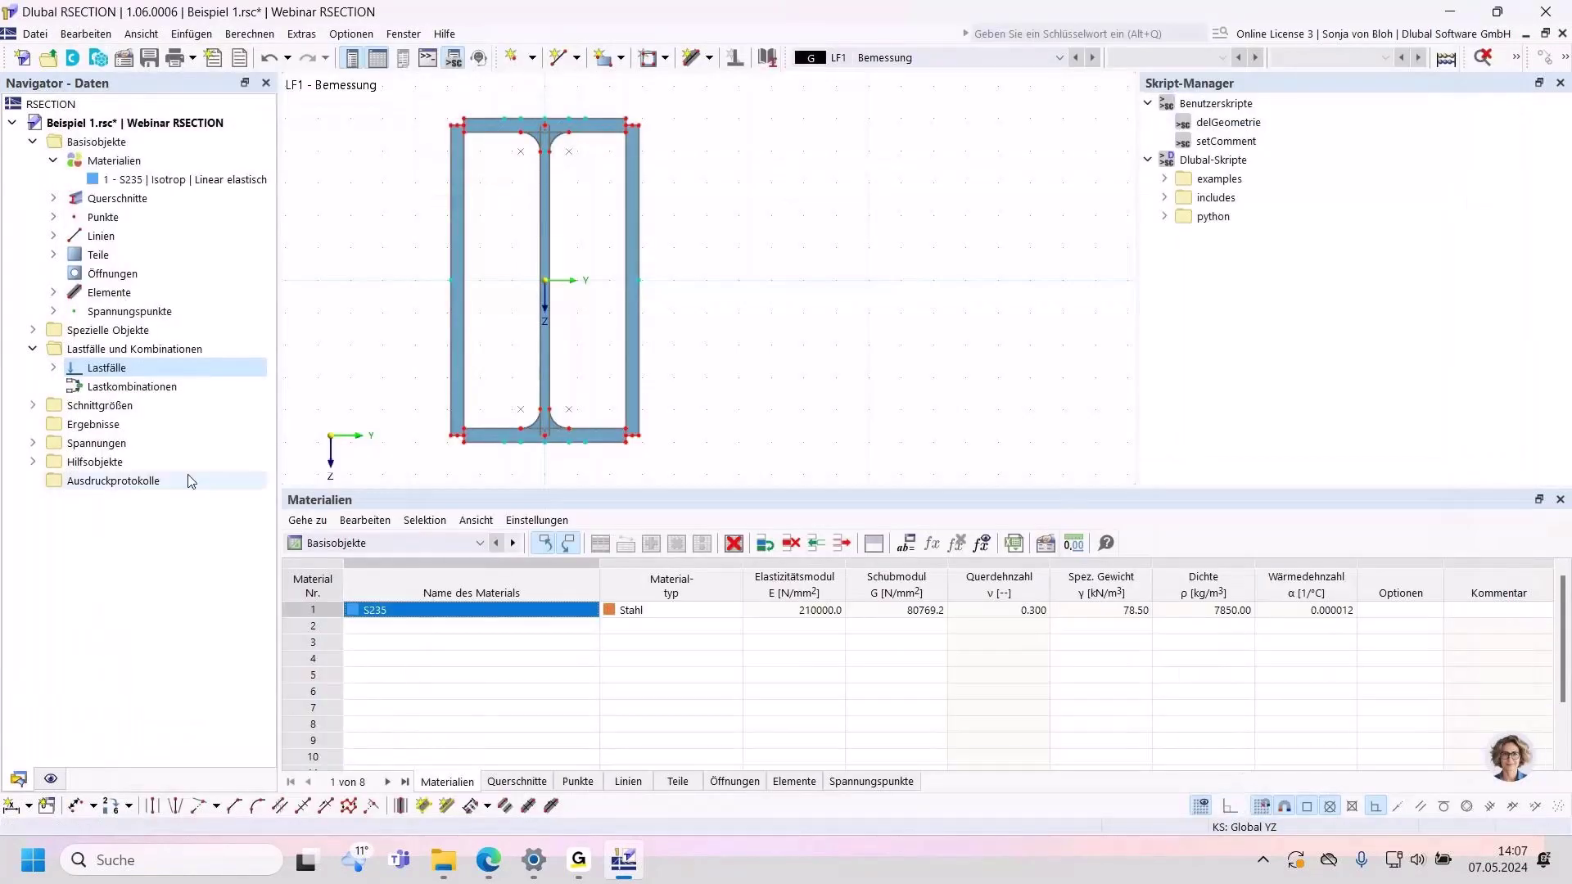
# Step: Define internal forces for load case LF1 with Vz 500 kN and My 30 kNm, and run the full calculation
pyautogui.click(33, 405)
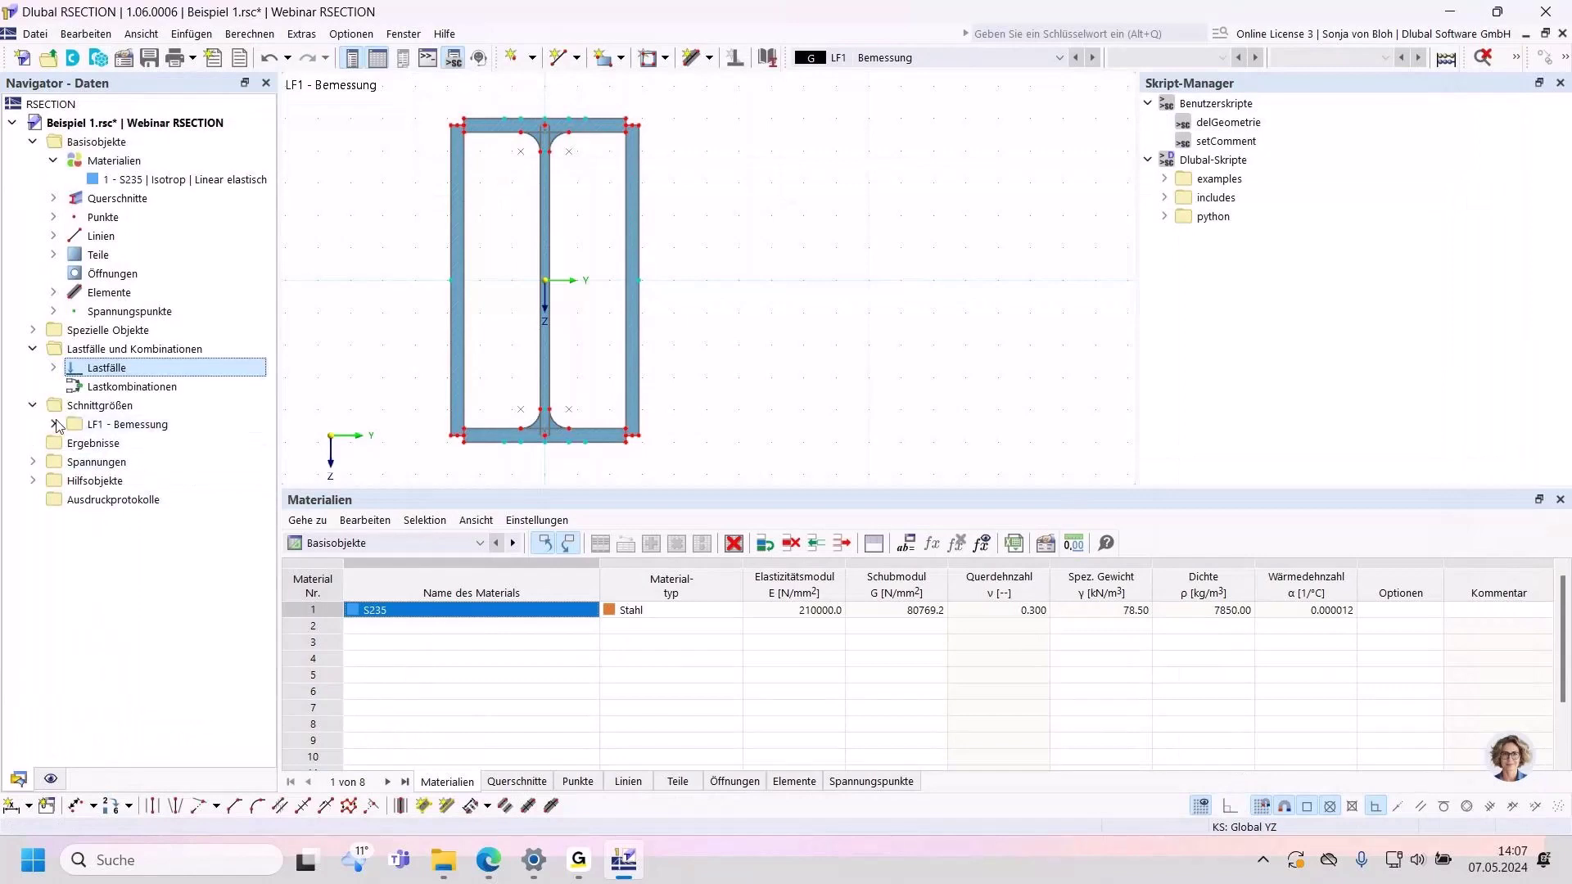
pyautogui.click(54, 424)
pyautogui.doubleClick(141, 443)
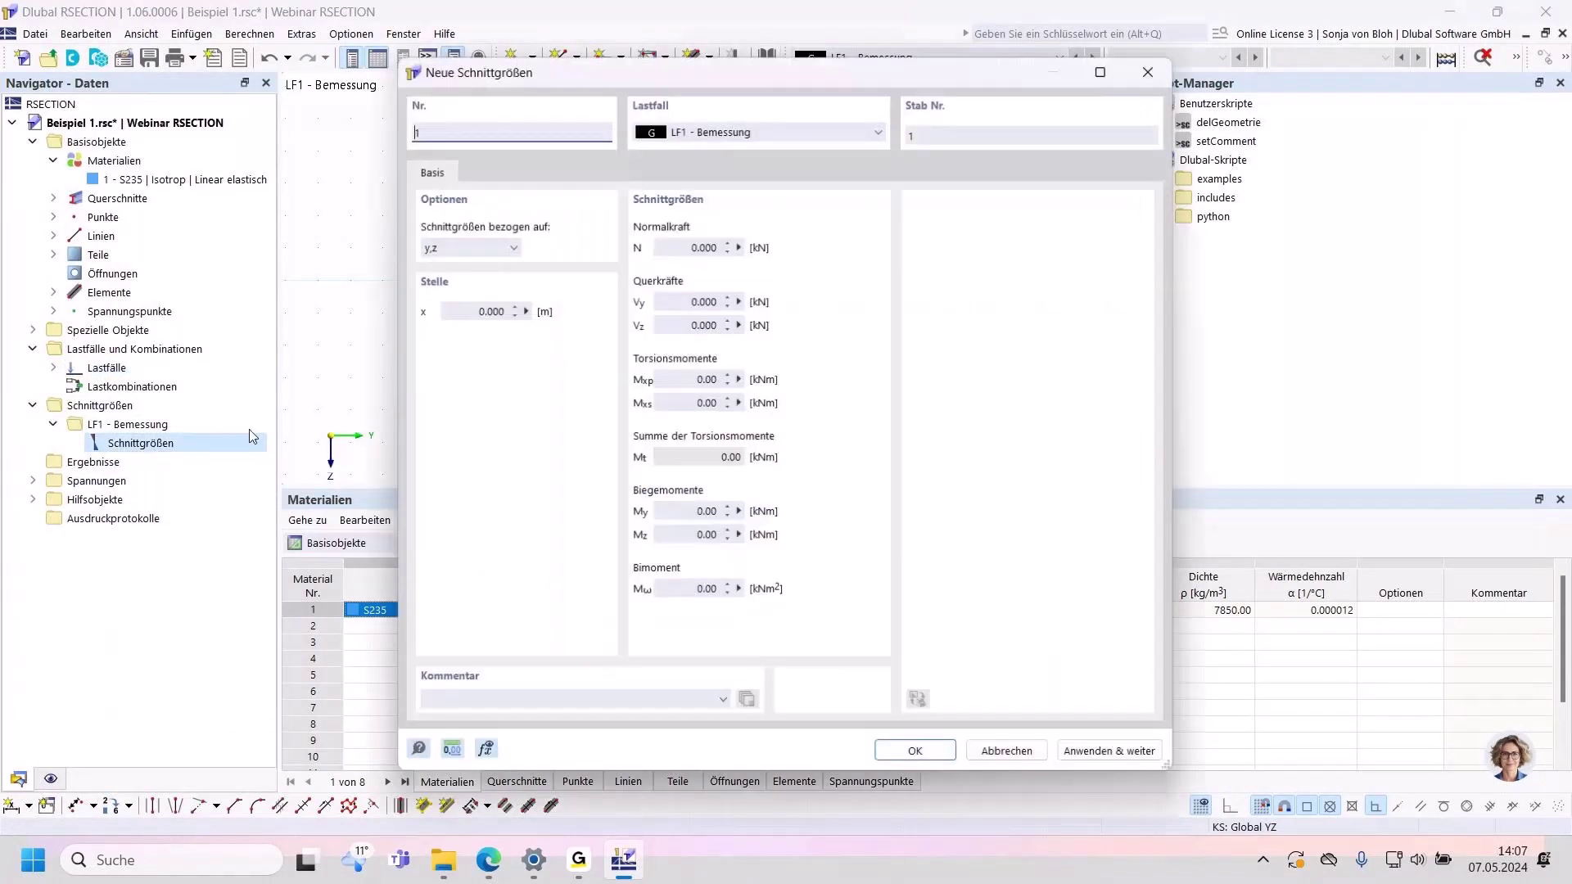
pyautogui.click(703, 325)
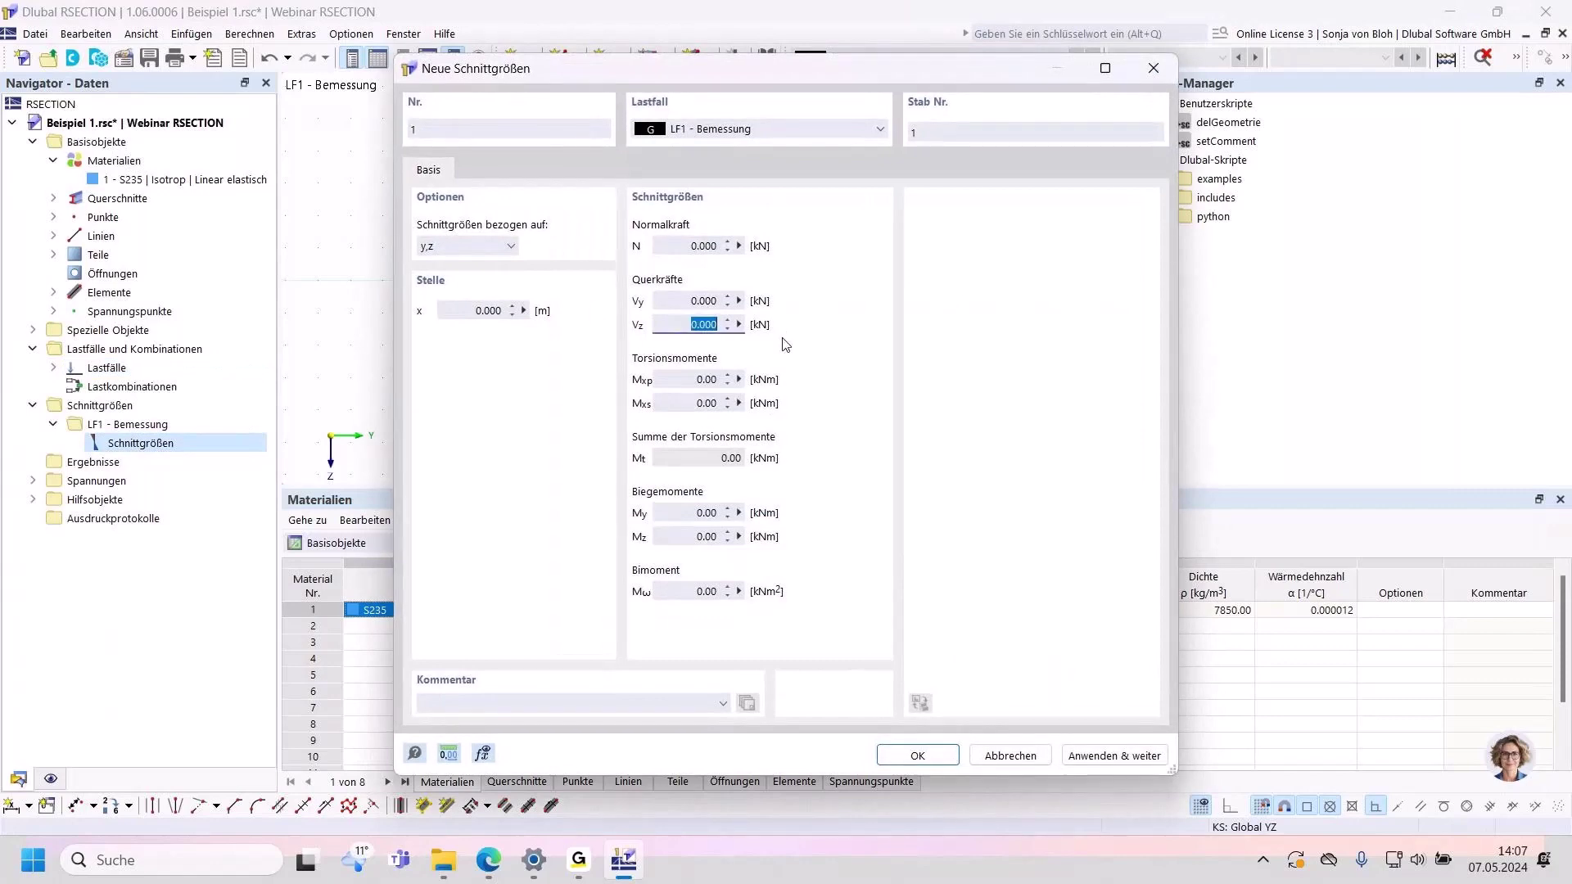
pyautogui.write('500')
pyautogui.click(721, 512)
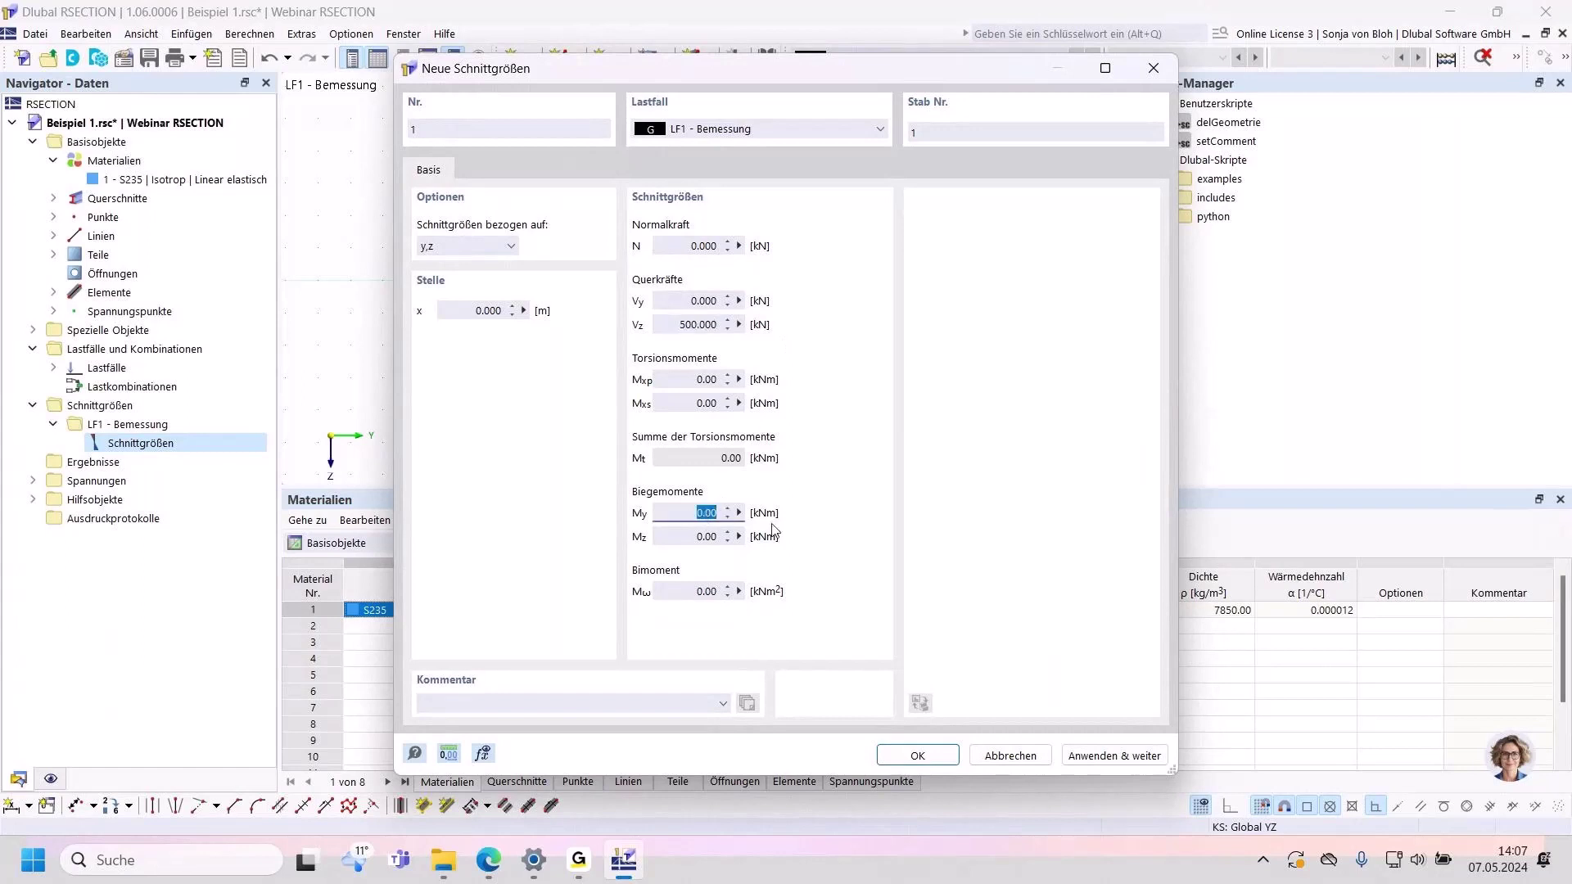
pyautogui.write('30')
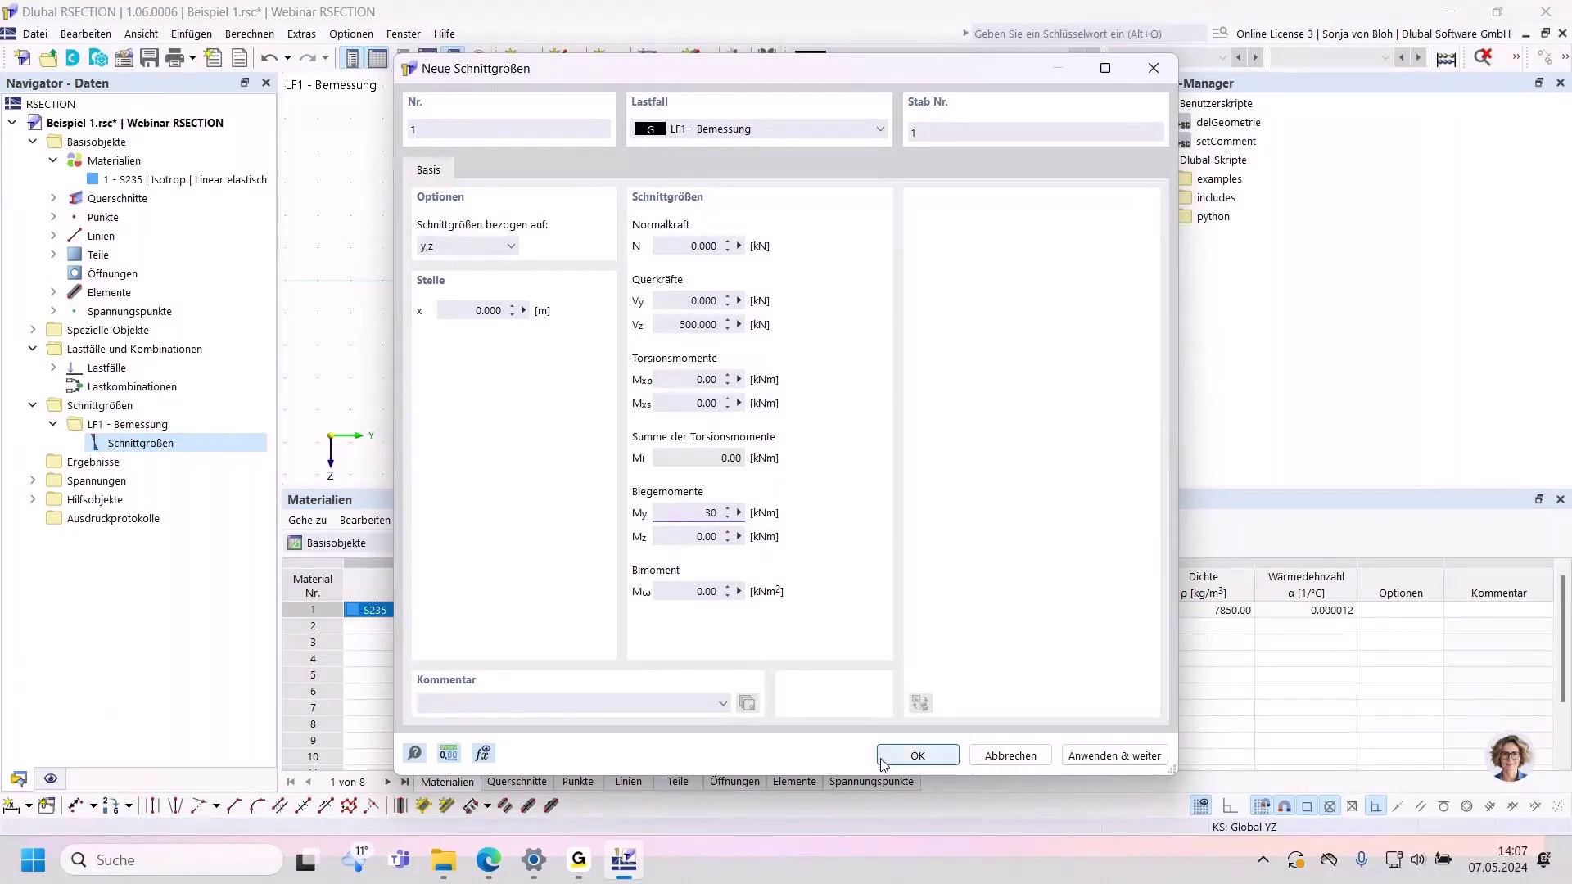
pyautogui.click(918, 756)
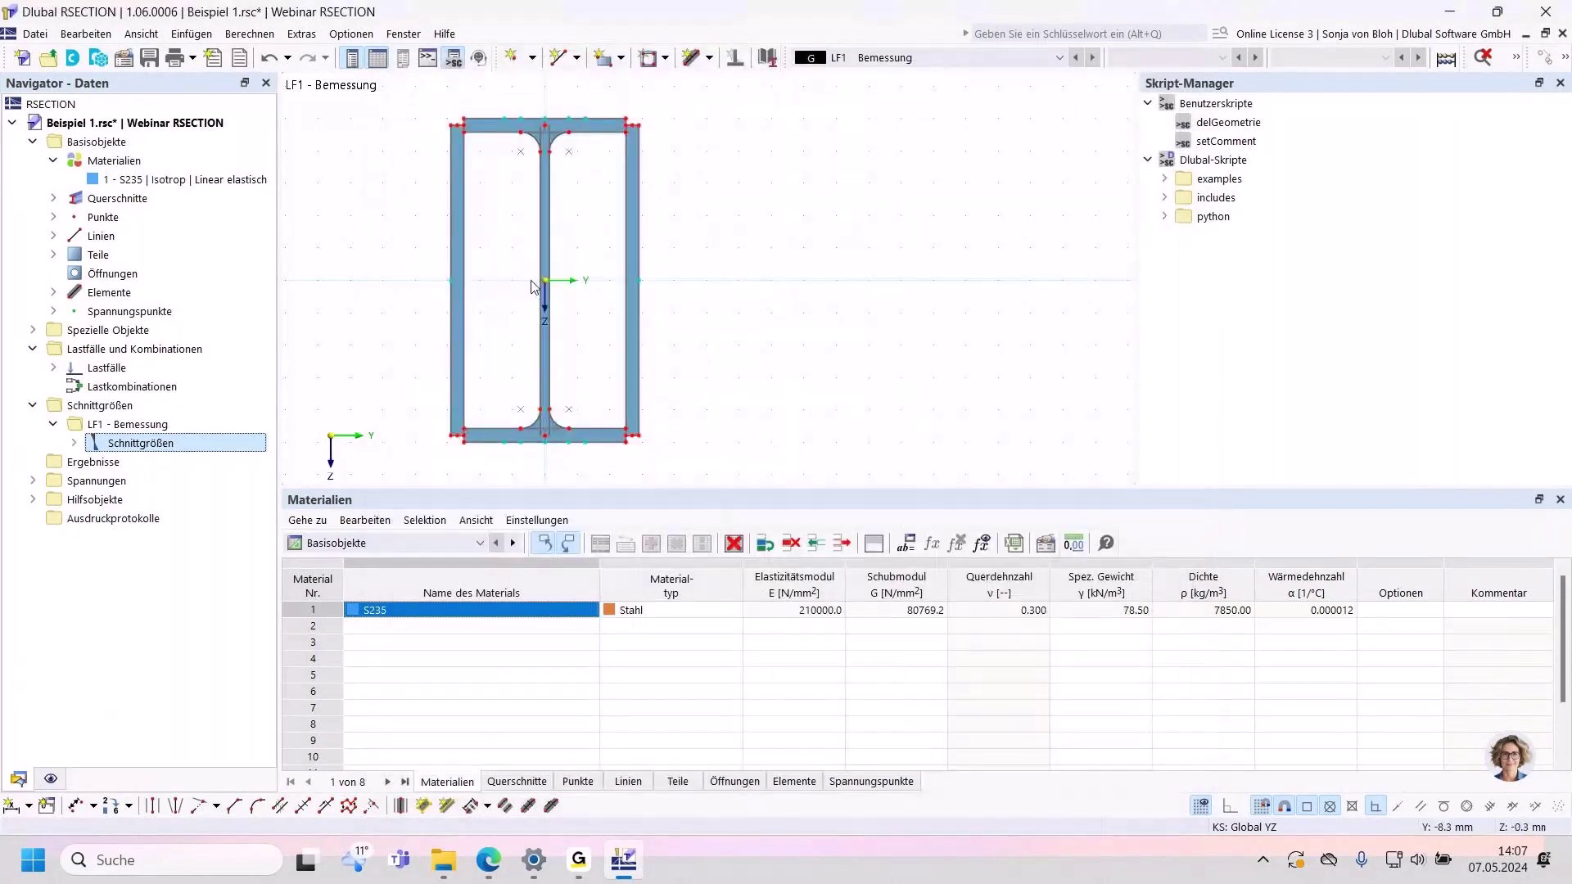
pyautogui.click(249, 33)
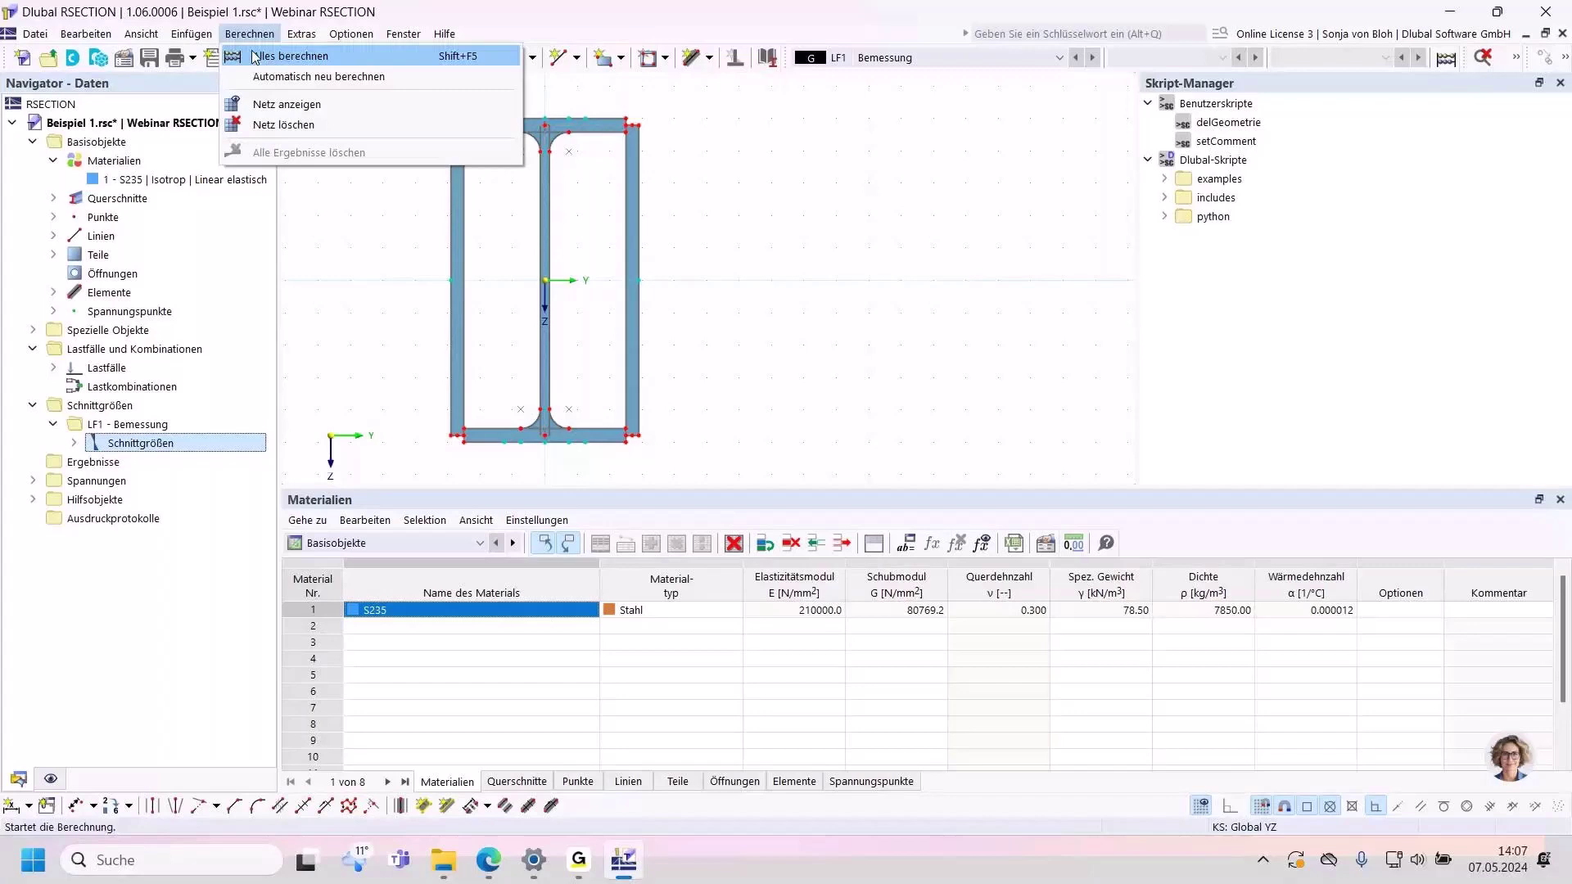
pyautogui.click(254, 56)
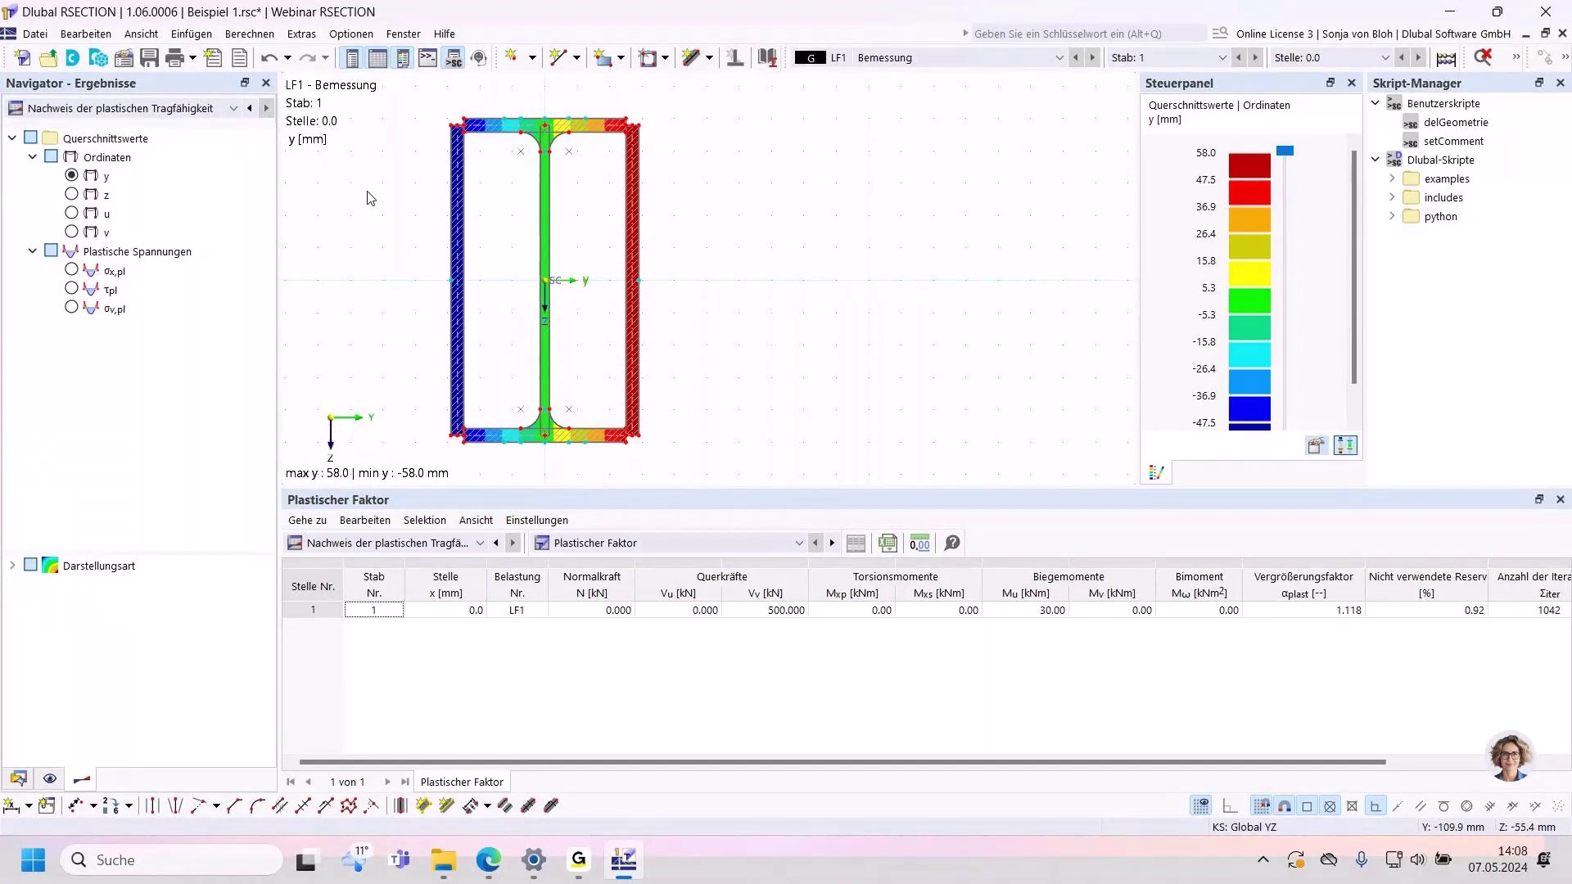
# Step: Review the cross-section's list of elements and the analysis and add-on settings in the model's base data
pyautogui.click(18, 778)
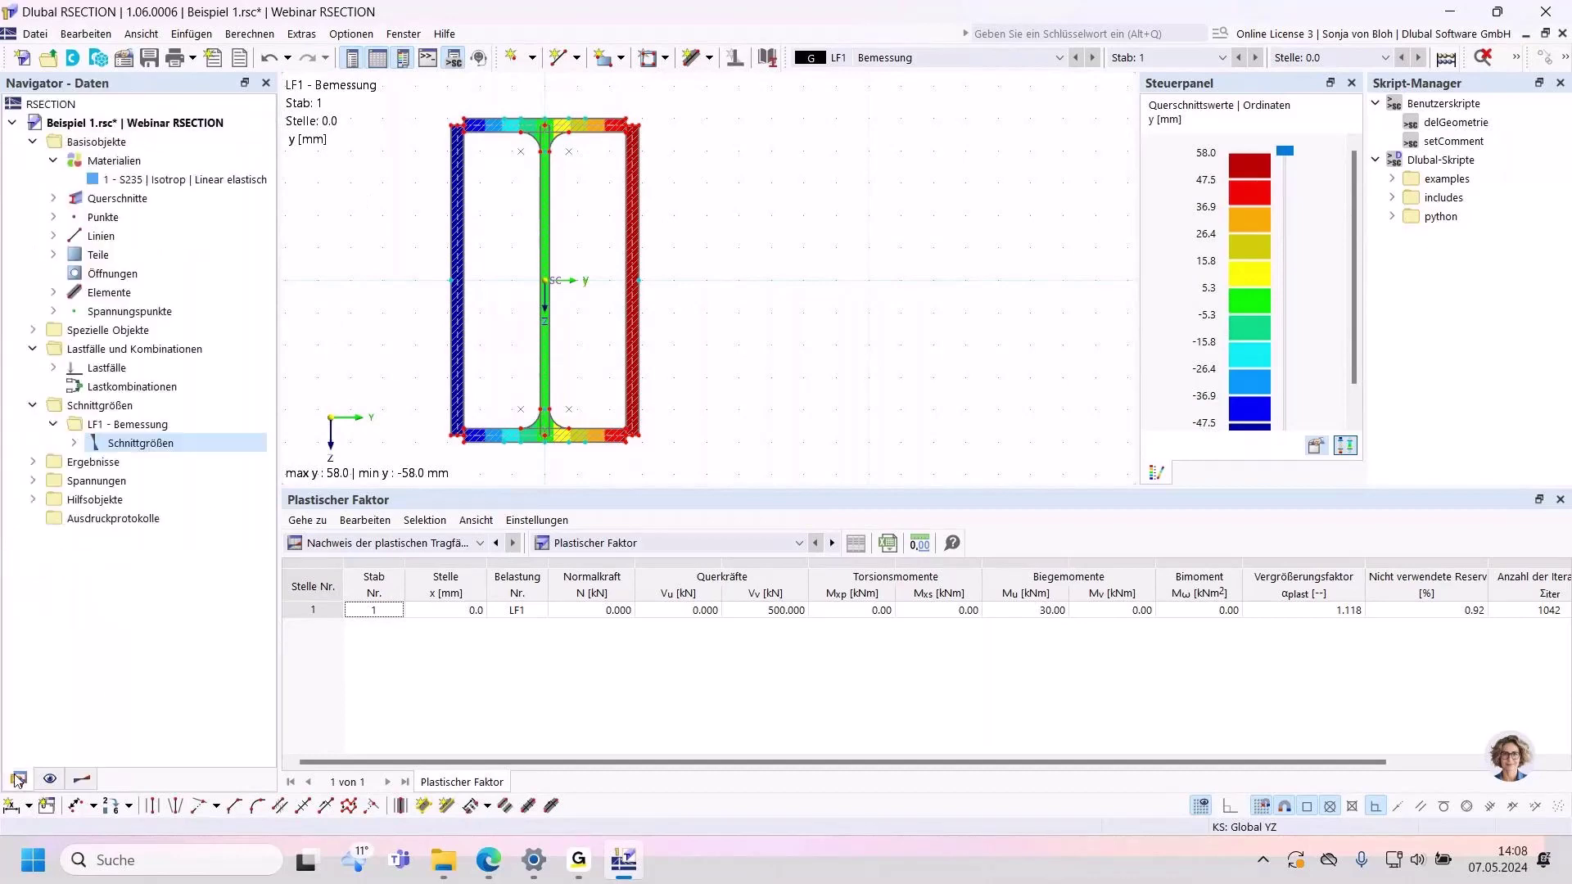
pyautogui.click(53, 293)
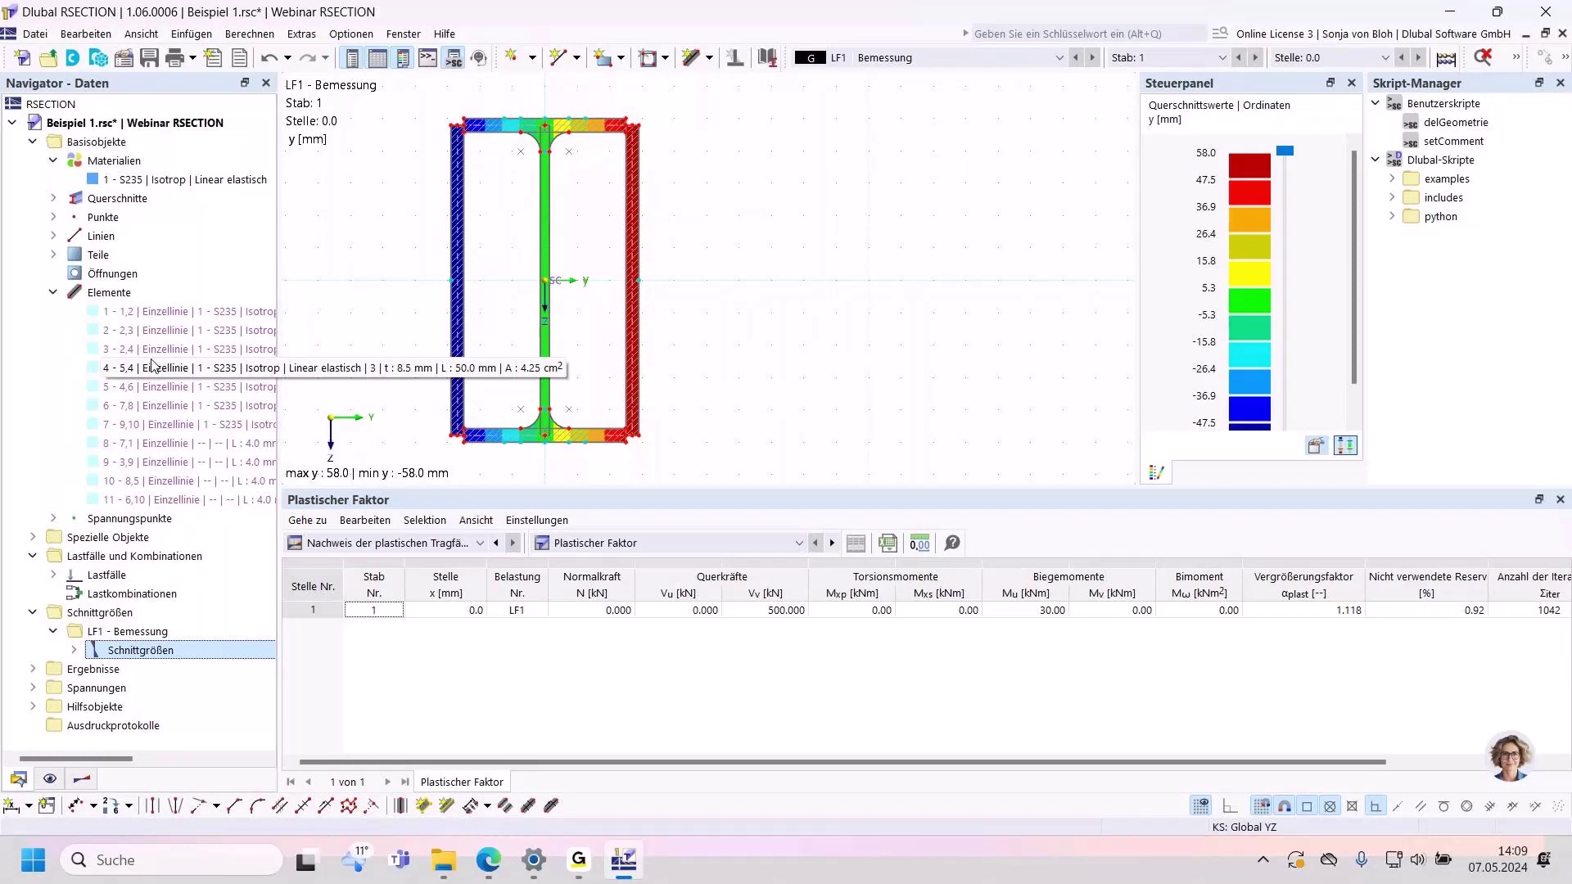
pyautogui.rightClick(90, 143)
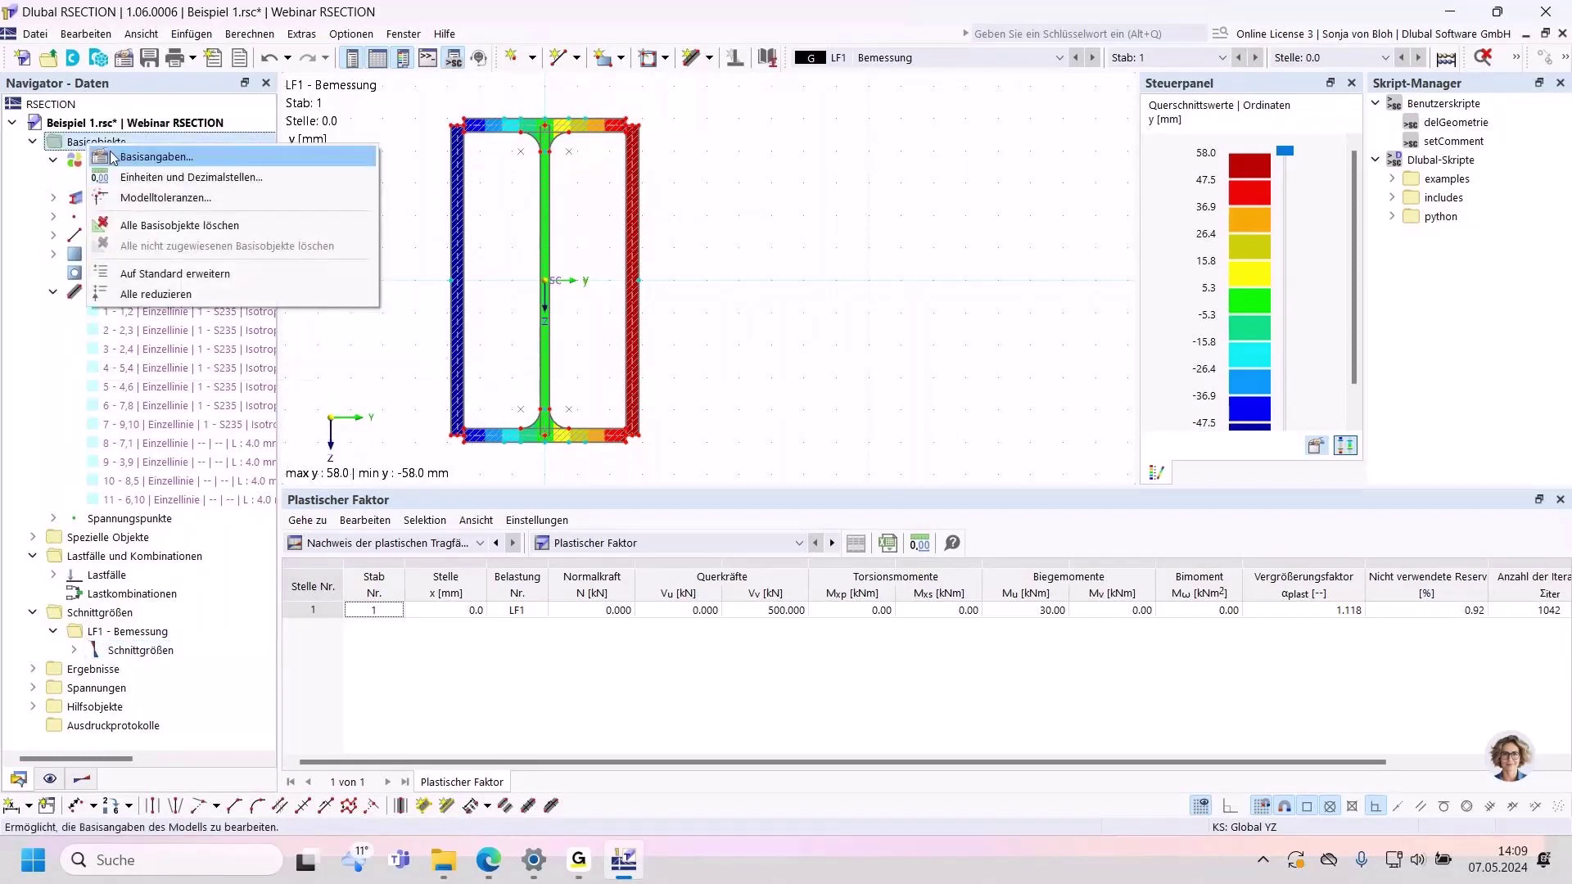
pyautogui.click(114, 156)
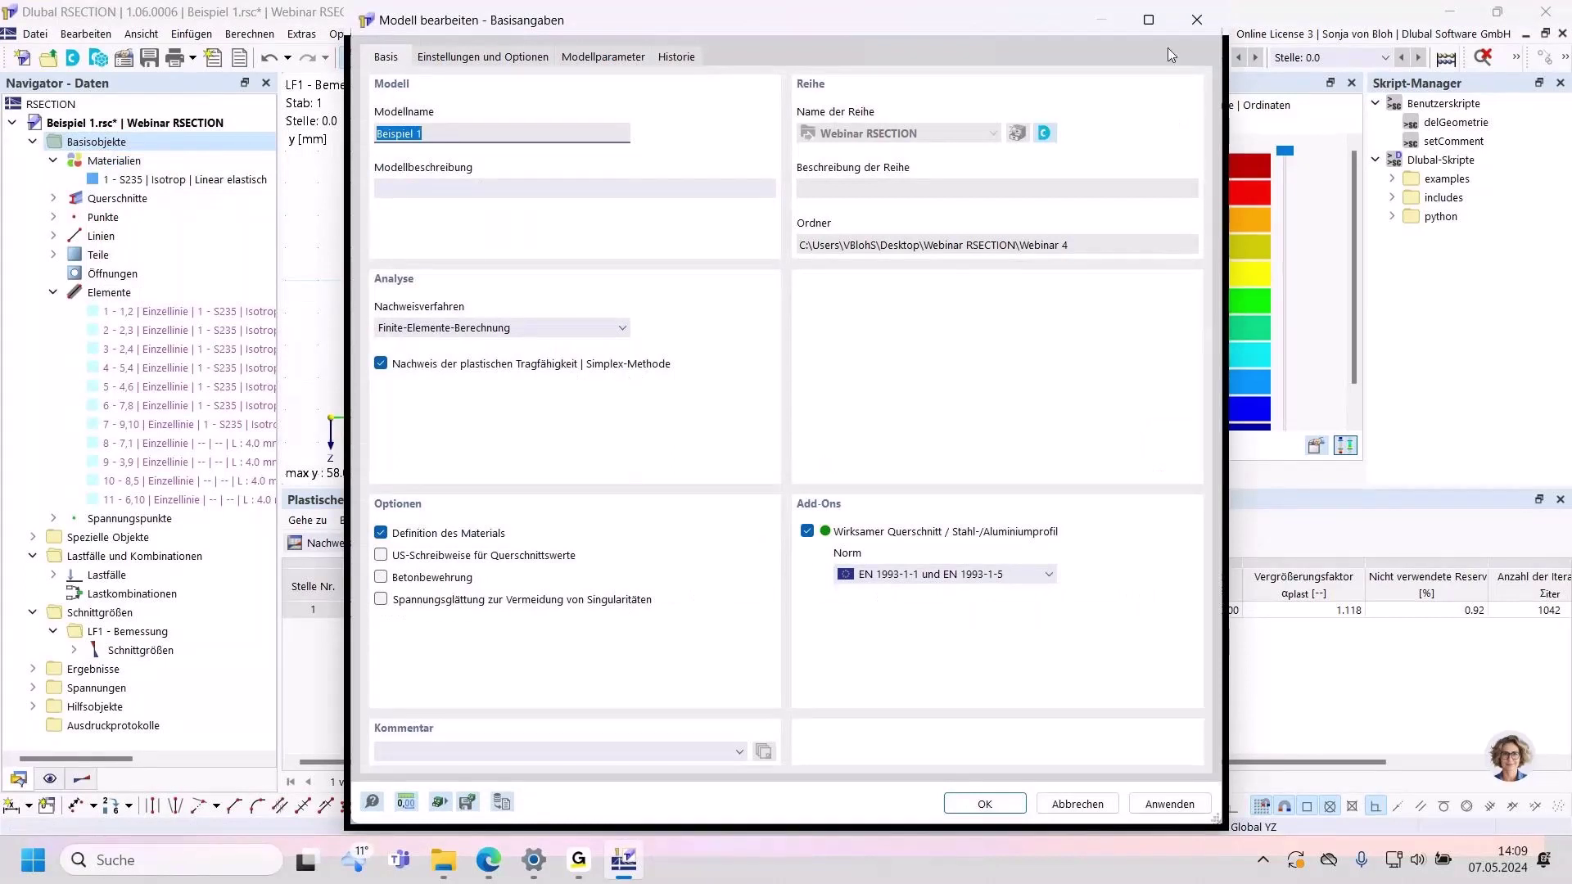
pyautogui.click(1195, 23)
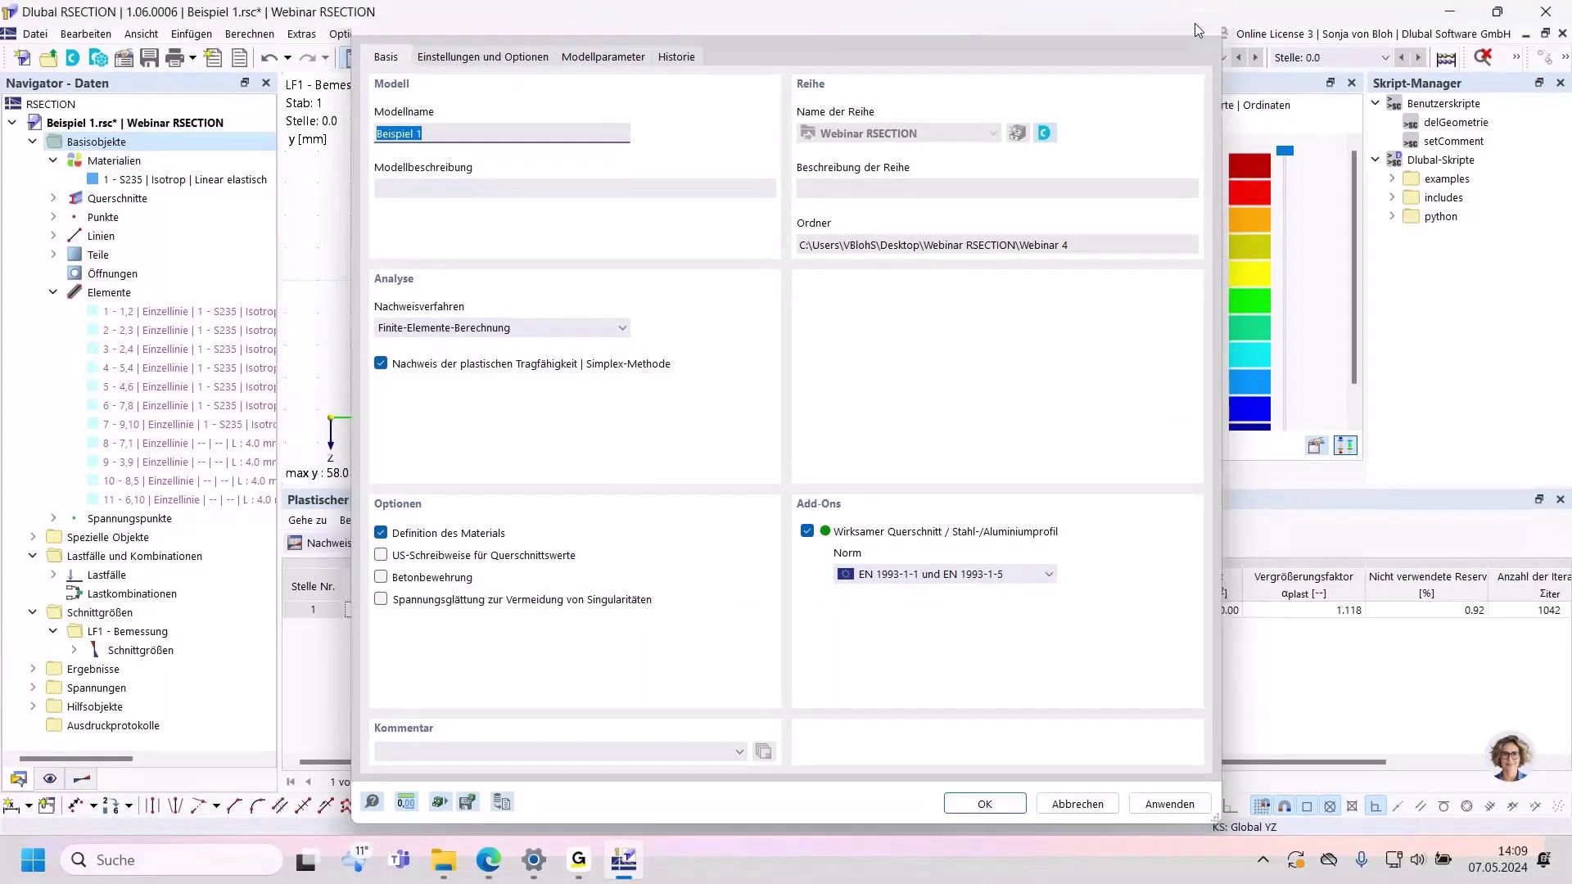
# Step: Show the cross-section classification according to EN 1993-1-1 in the results table of the effective analysis of thin-walled structures
pyautogui.click(480, 543)
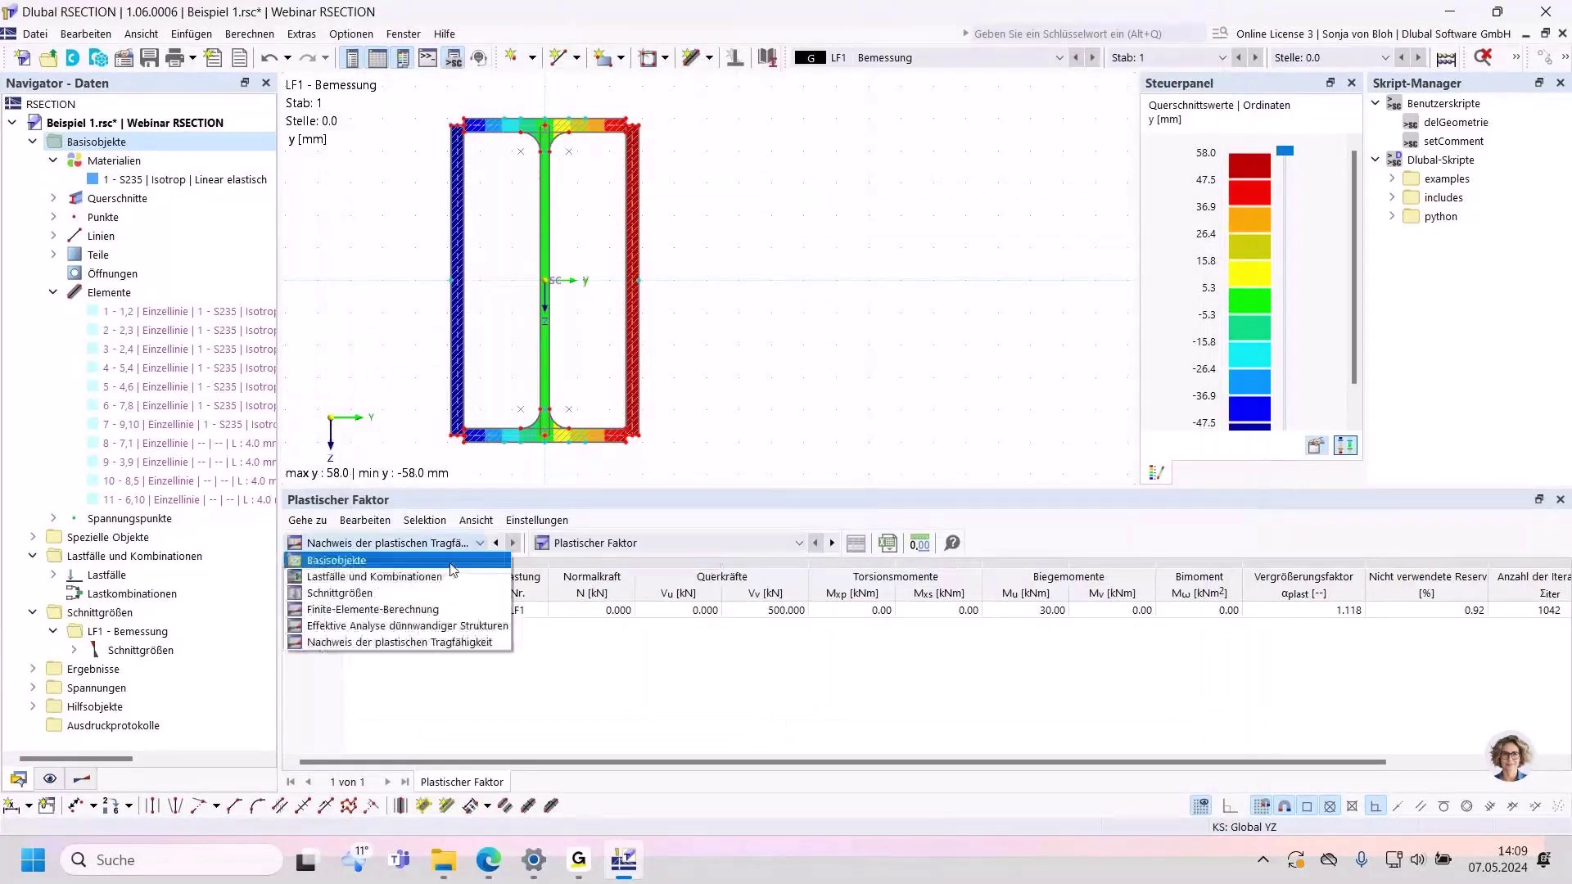
pyautogui.click(368, 629)
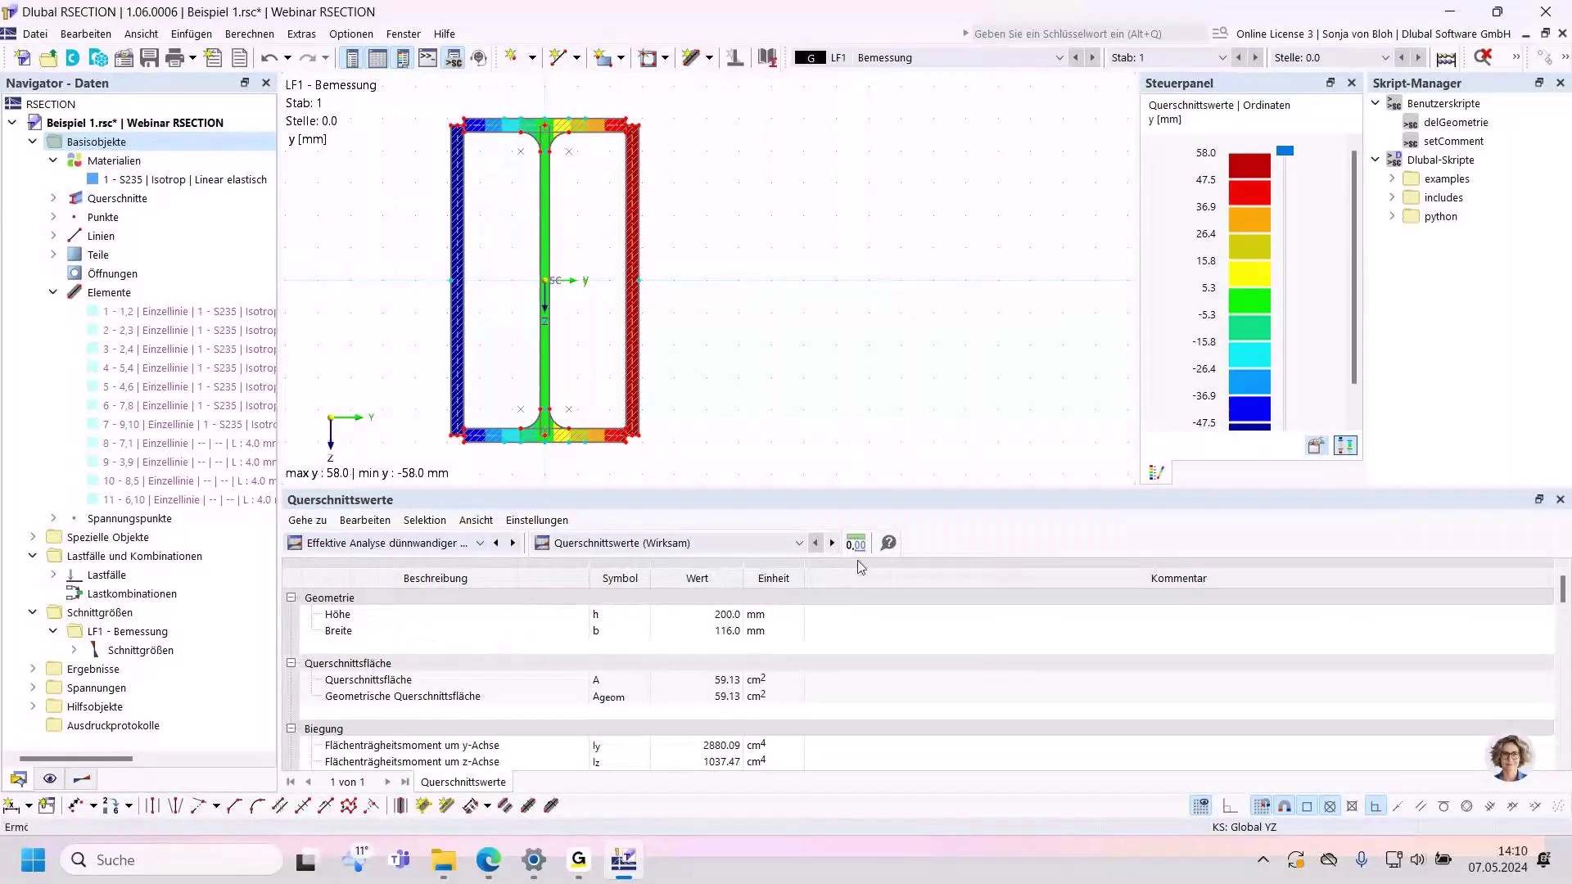
pyautogui.click(799, 543)
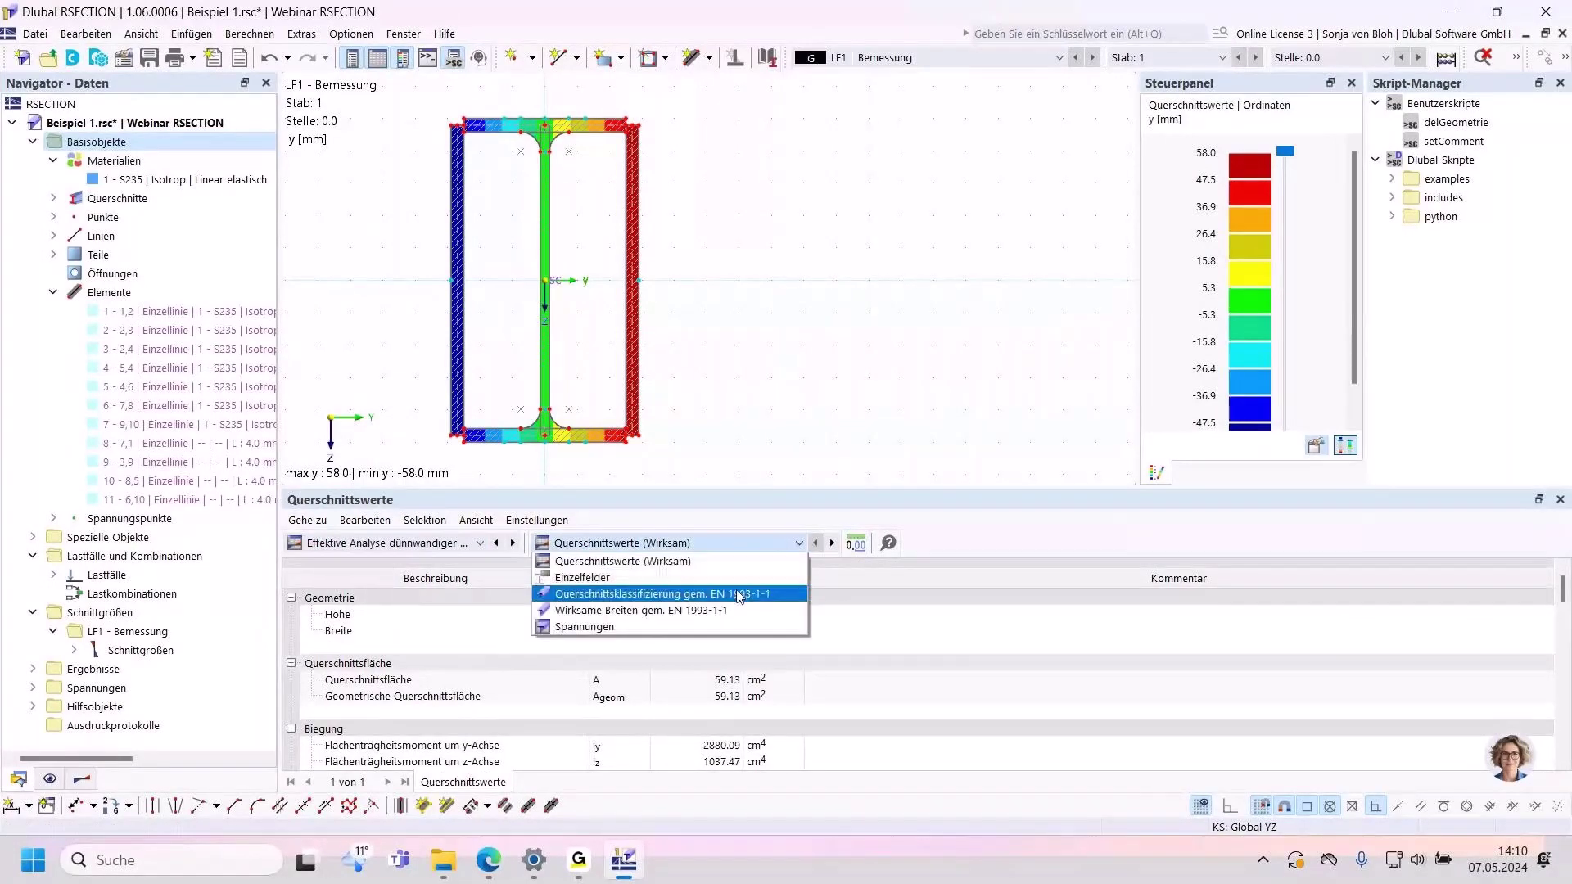
pyautogui.click(740, 593)
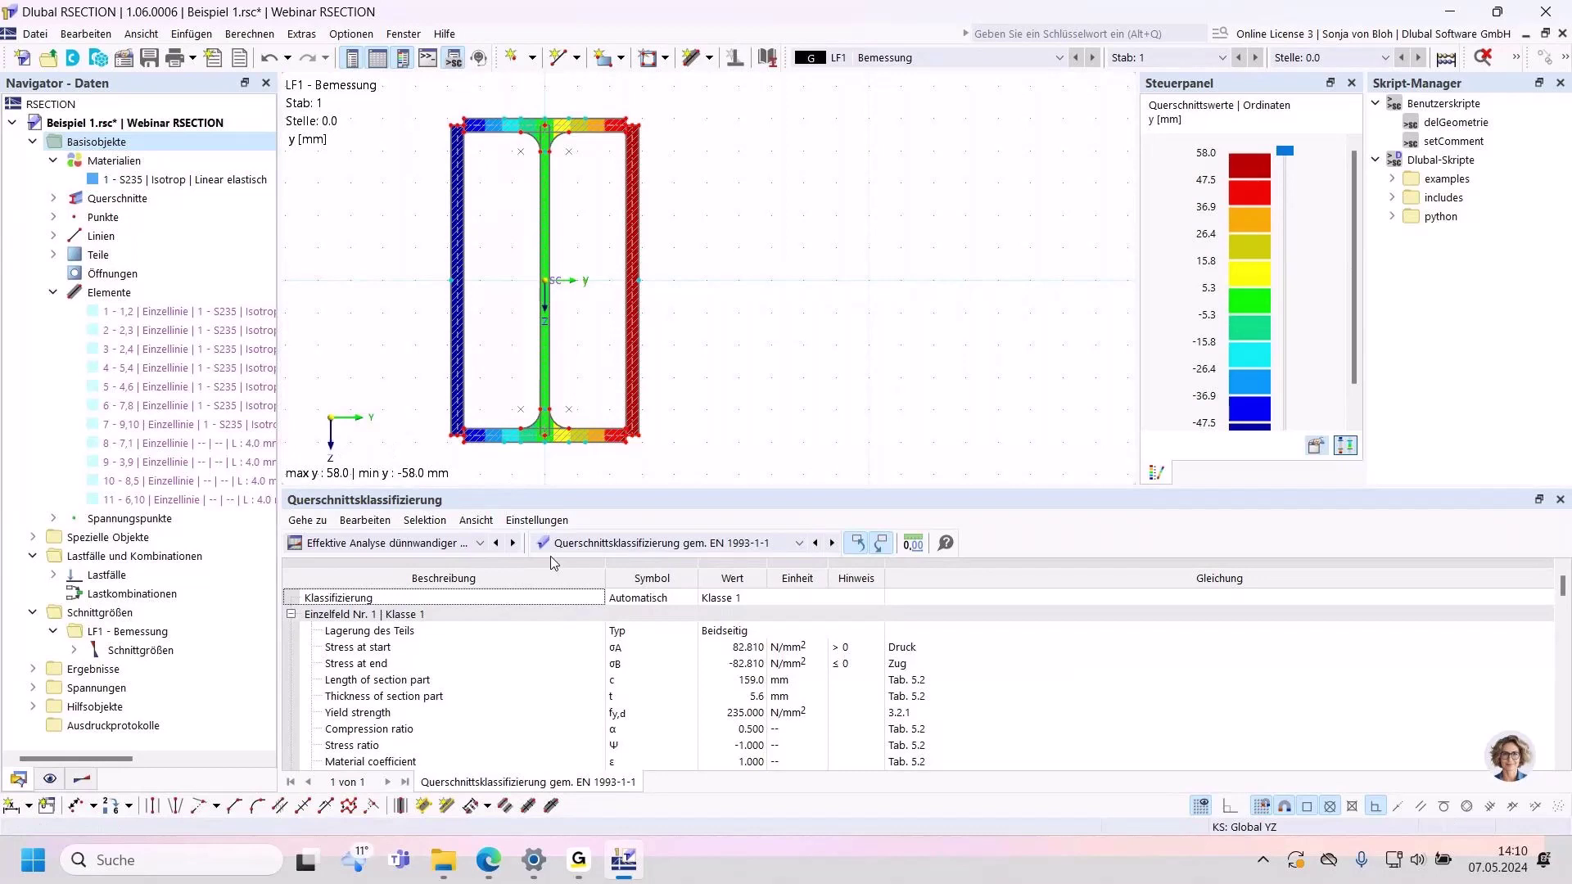
# Step: Show the stresses by loading from the finite element calculation in the table and locate the von Mises stress in the section
pyautogui.click(480, 543)
pyautogui.click(409, 619)
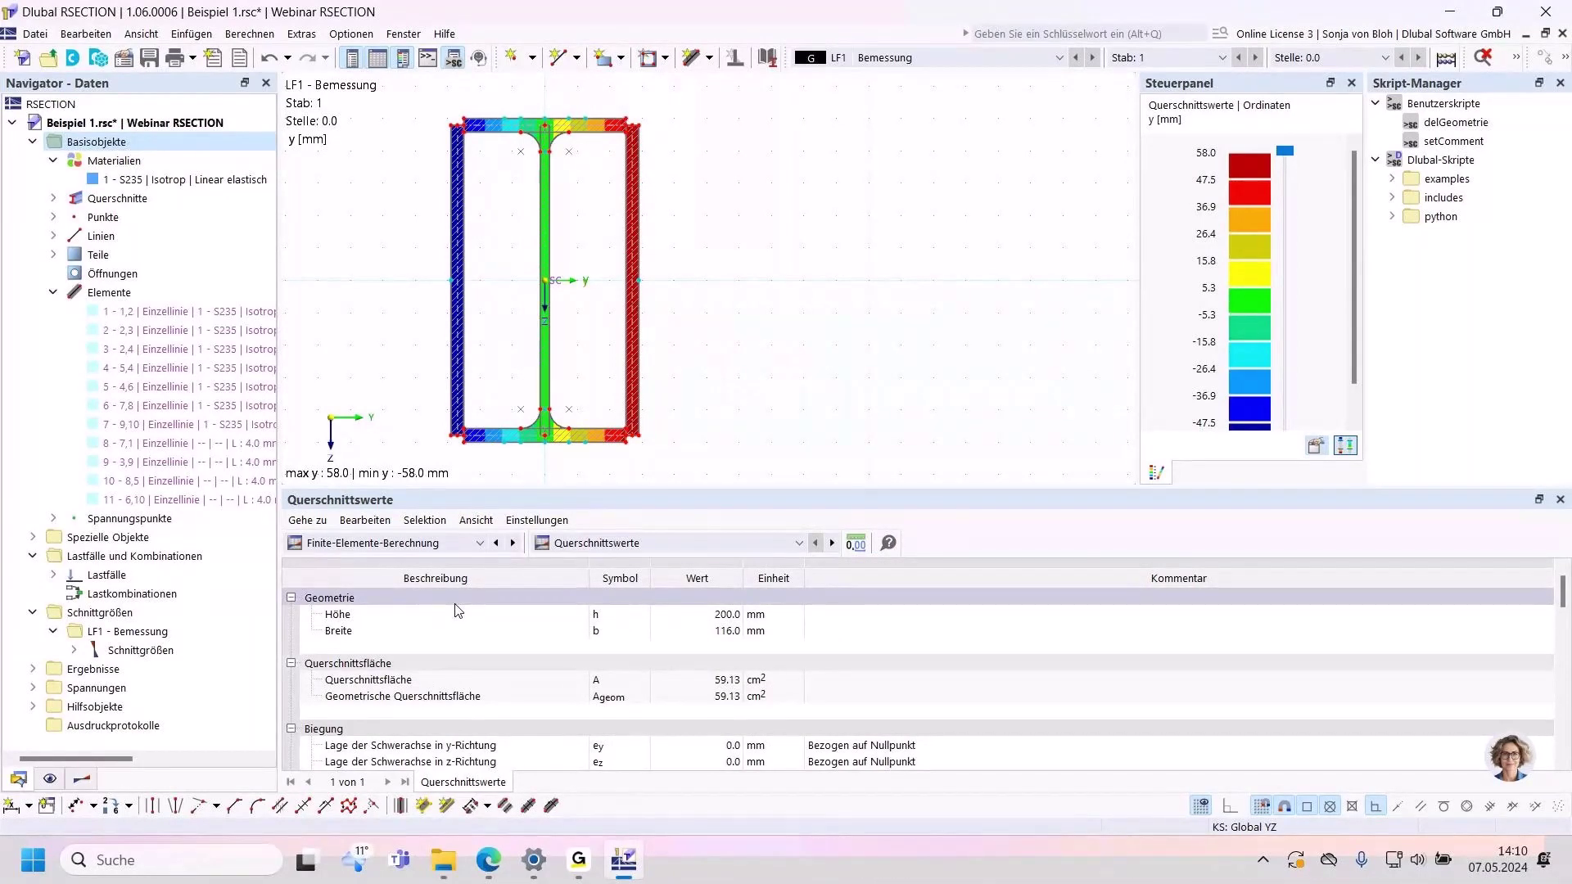
pyautogui.click(801, 543)
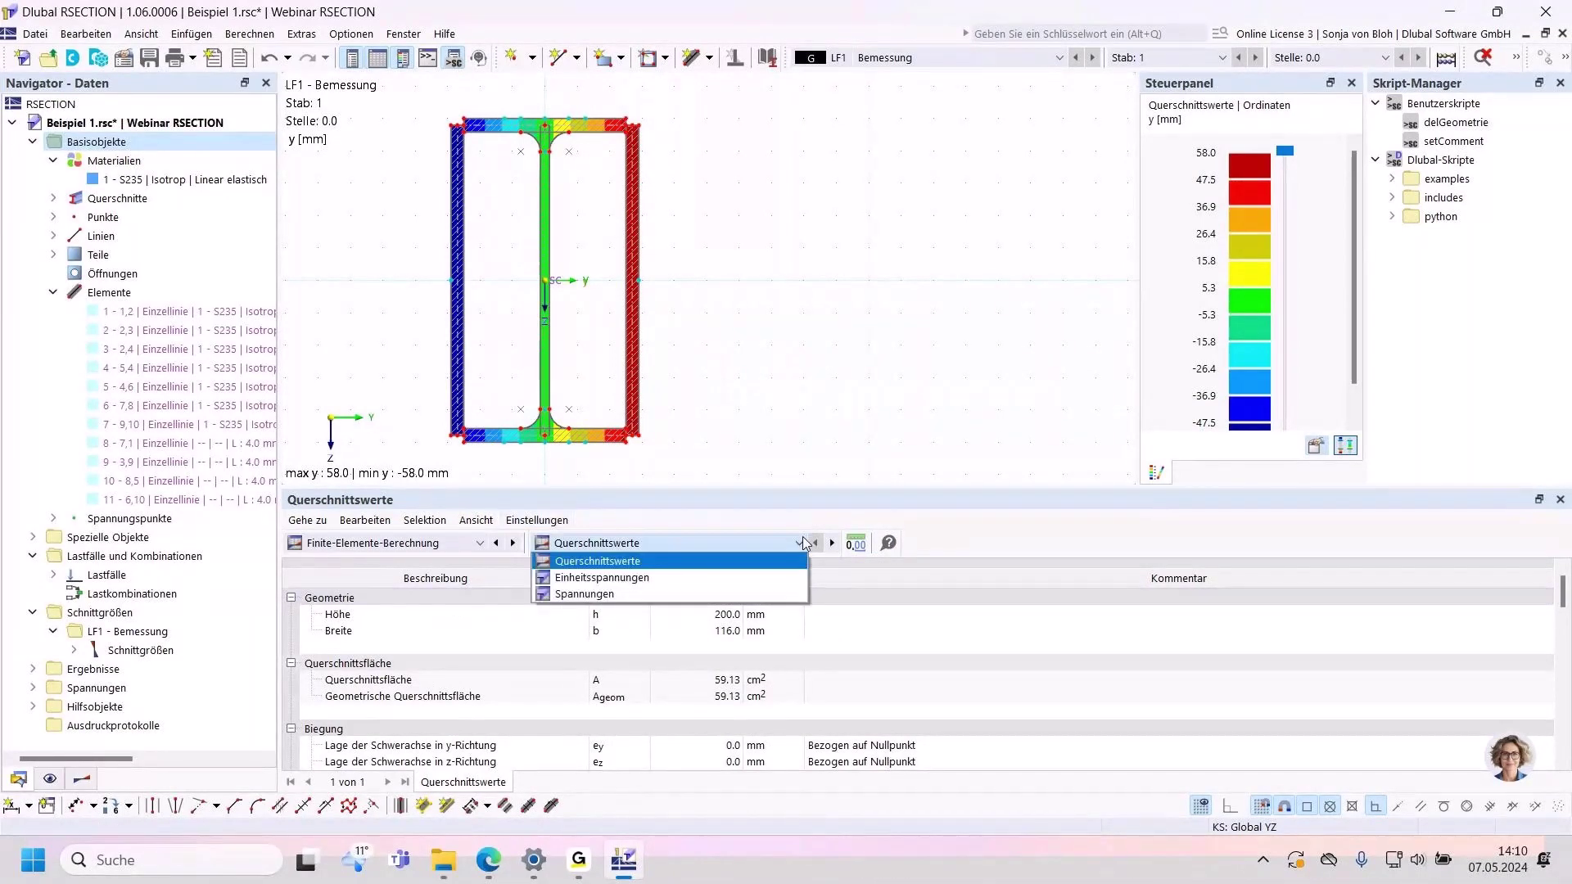
pyautogui.click(622, 593)
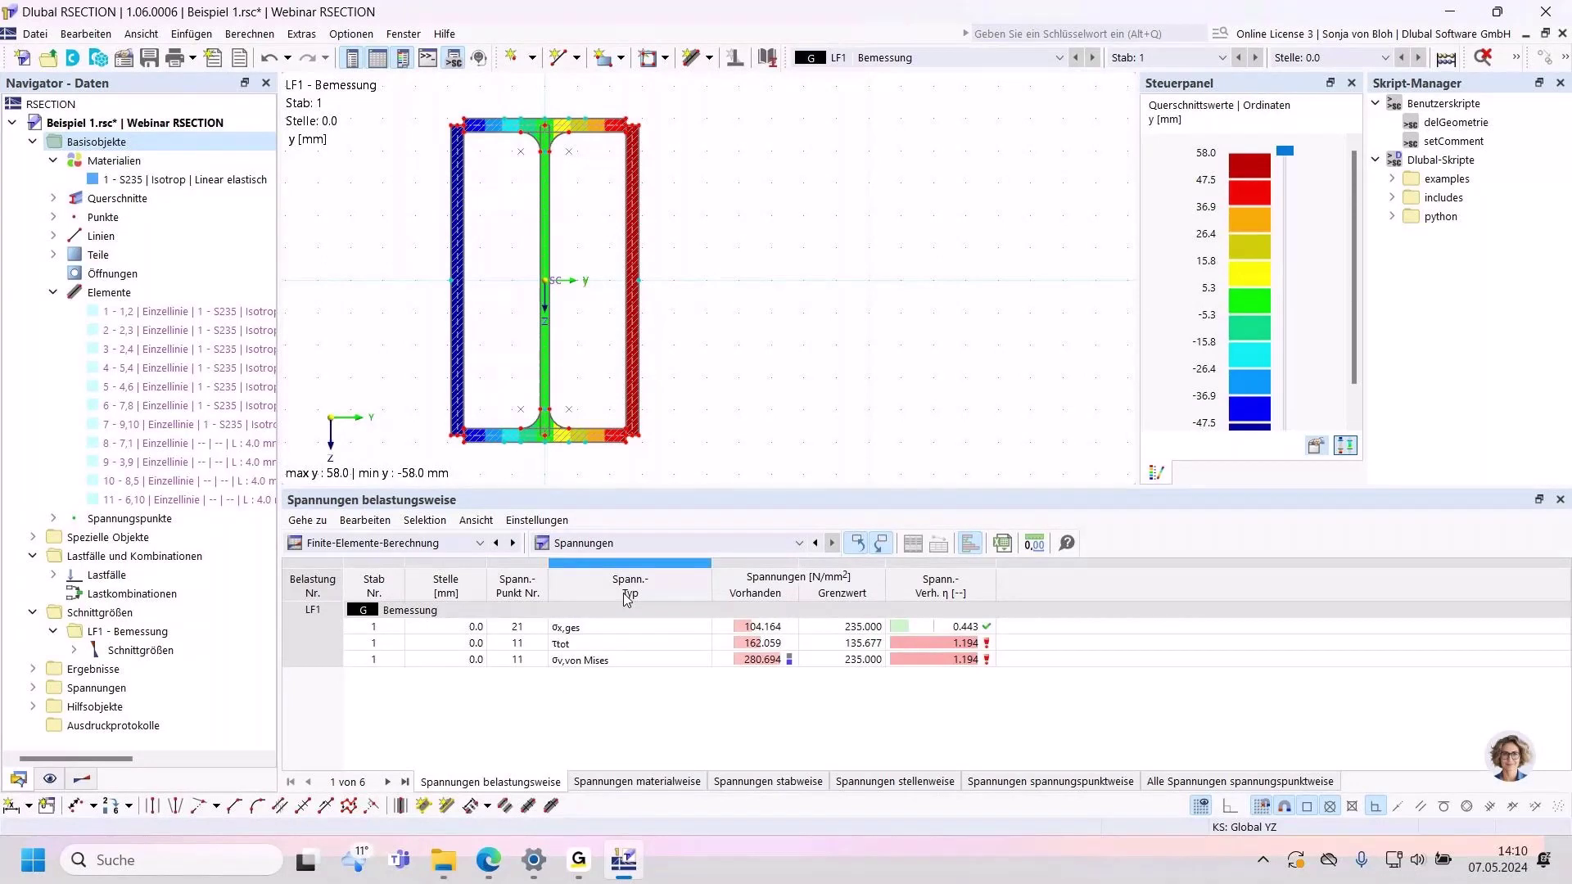
pyautogui.click(763, 668)
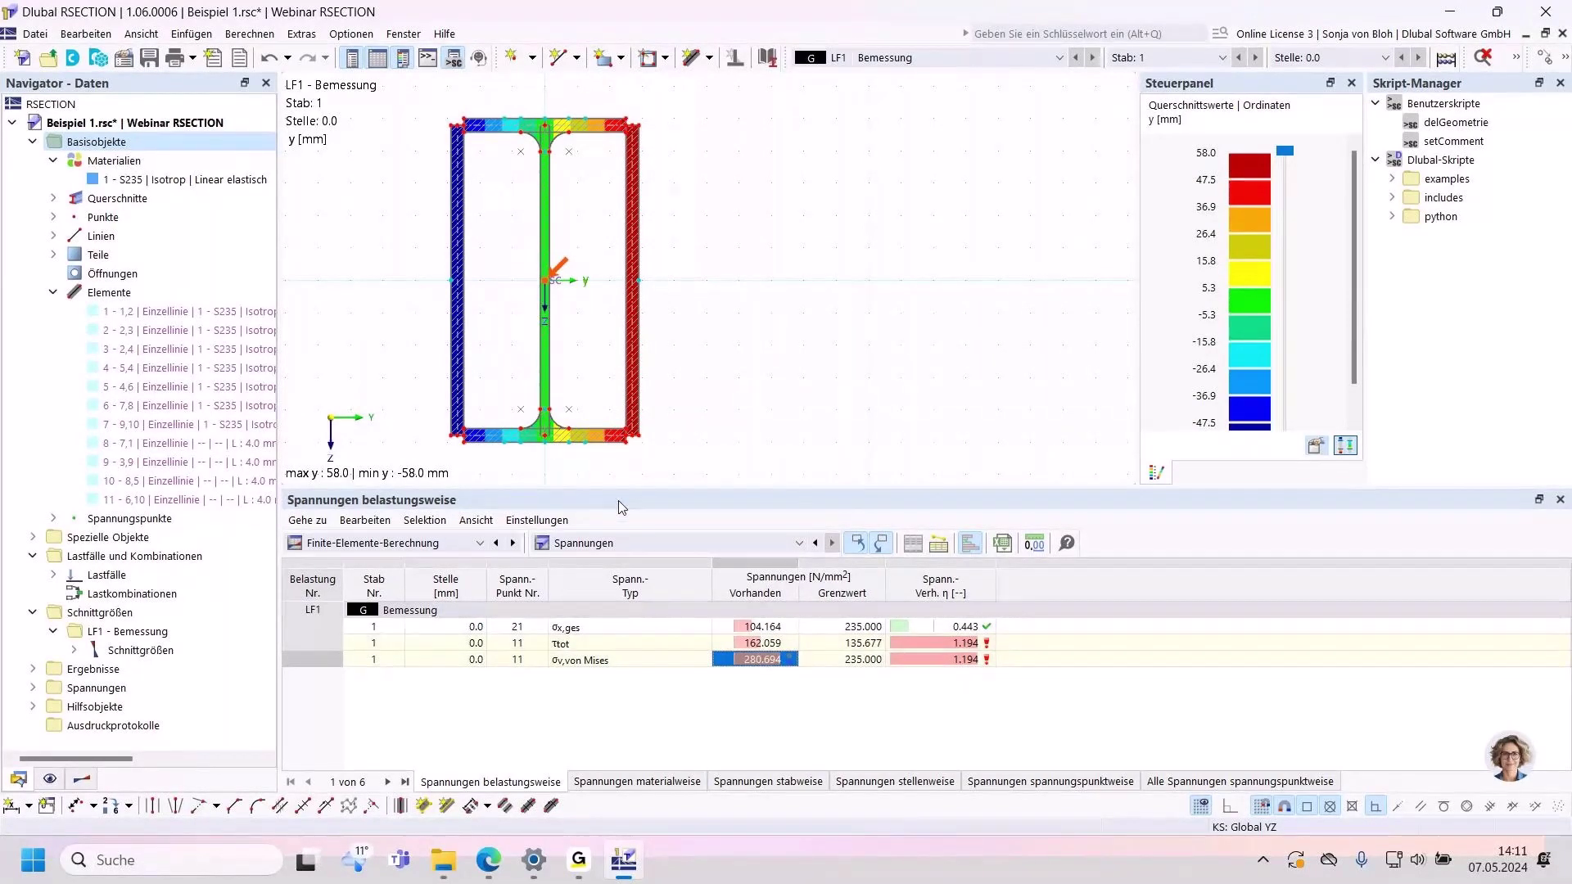
# Step: Display the von Mises stress distribution of the finite element calculation on the cross-section
pyautogui.click(81, 779)
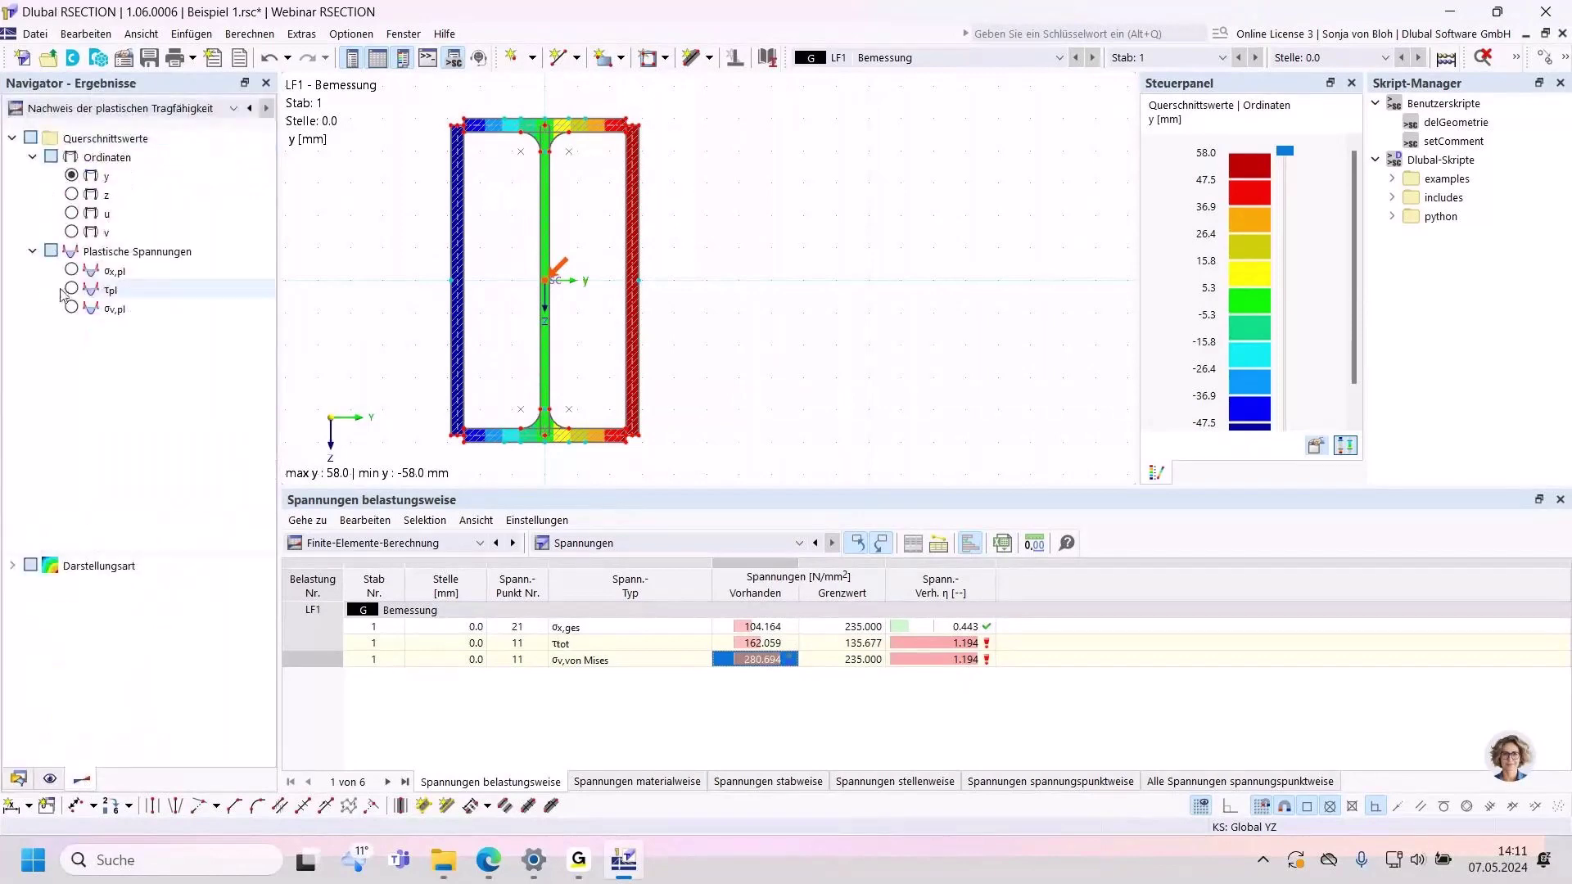
pyautogui.click(66, 110)
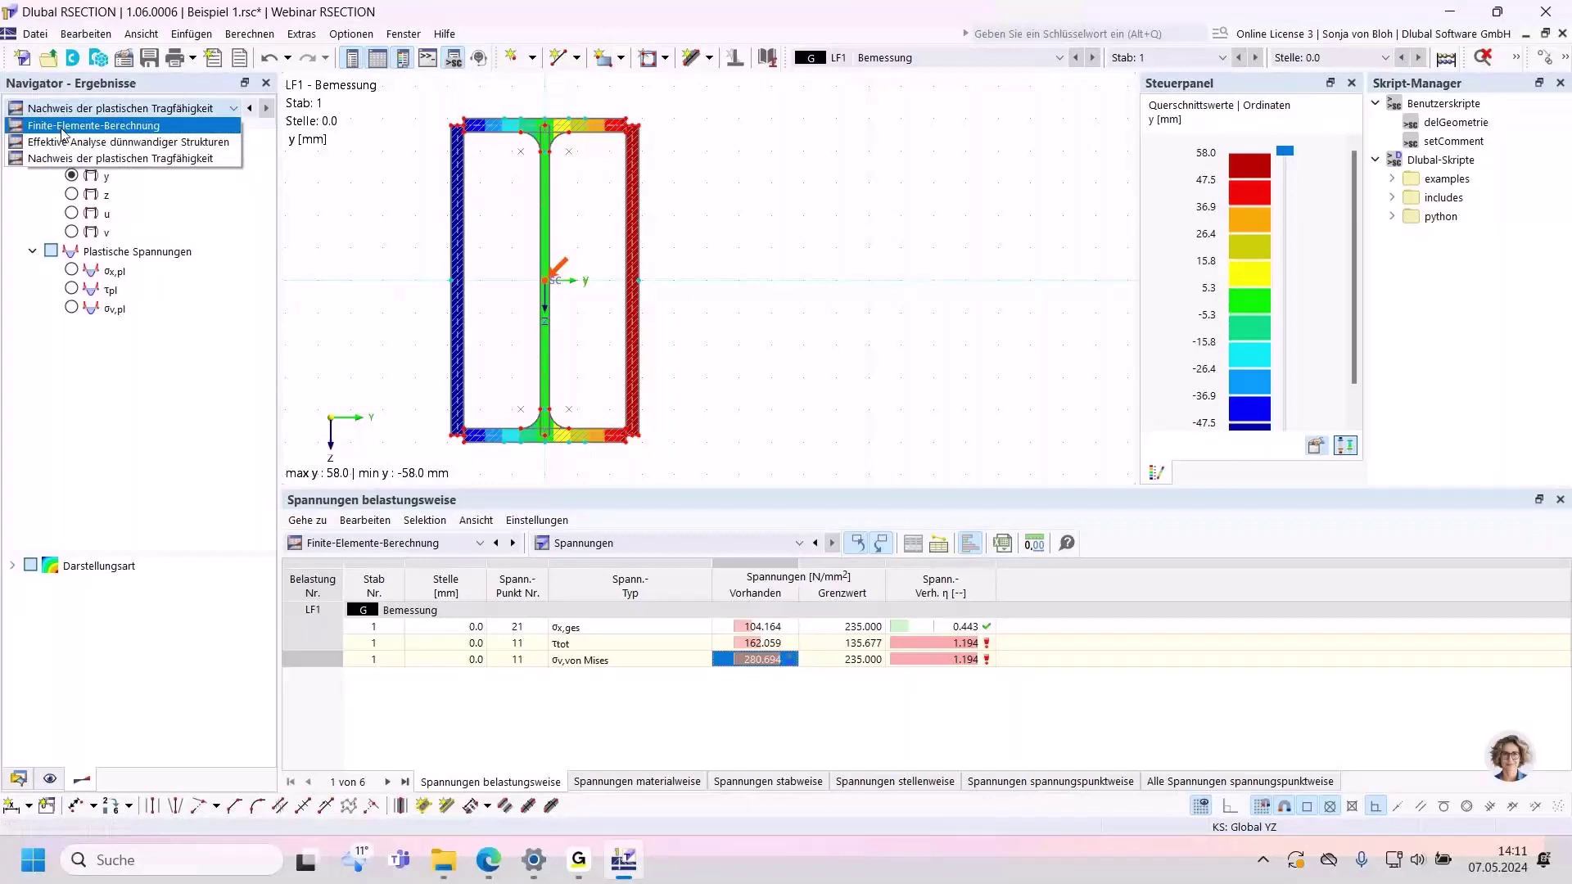
pyautogui.click(63, 127)
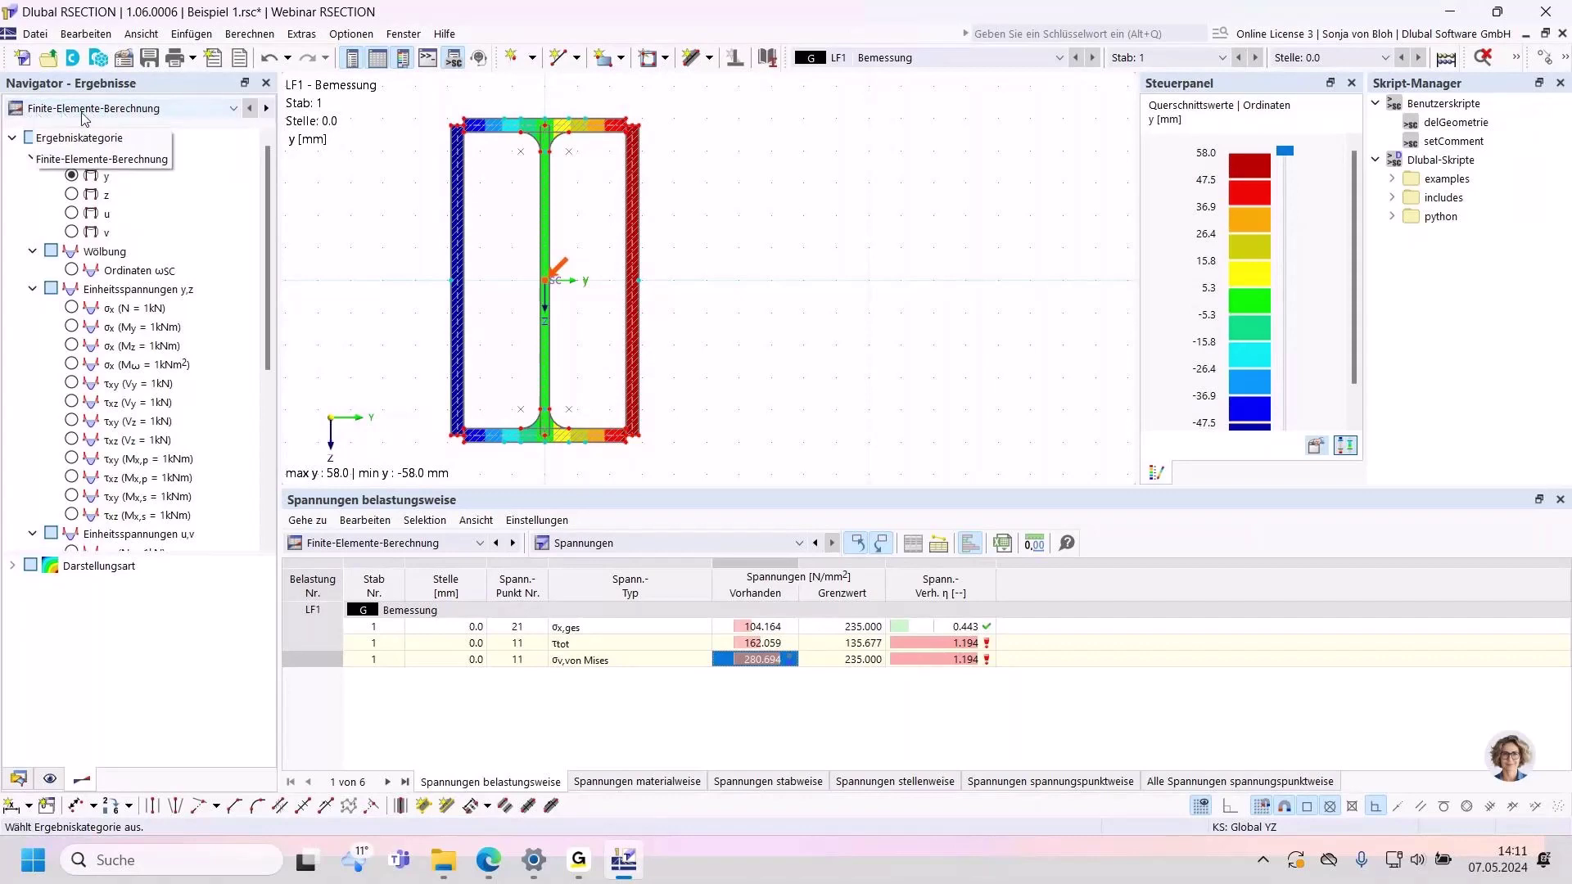
pyautogui.moveTo(267, 303); pyautogui.dragTo(259, 437)
pyautogui.scroll(-1, 248, 516)
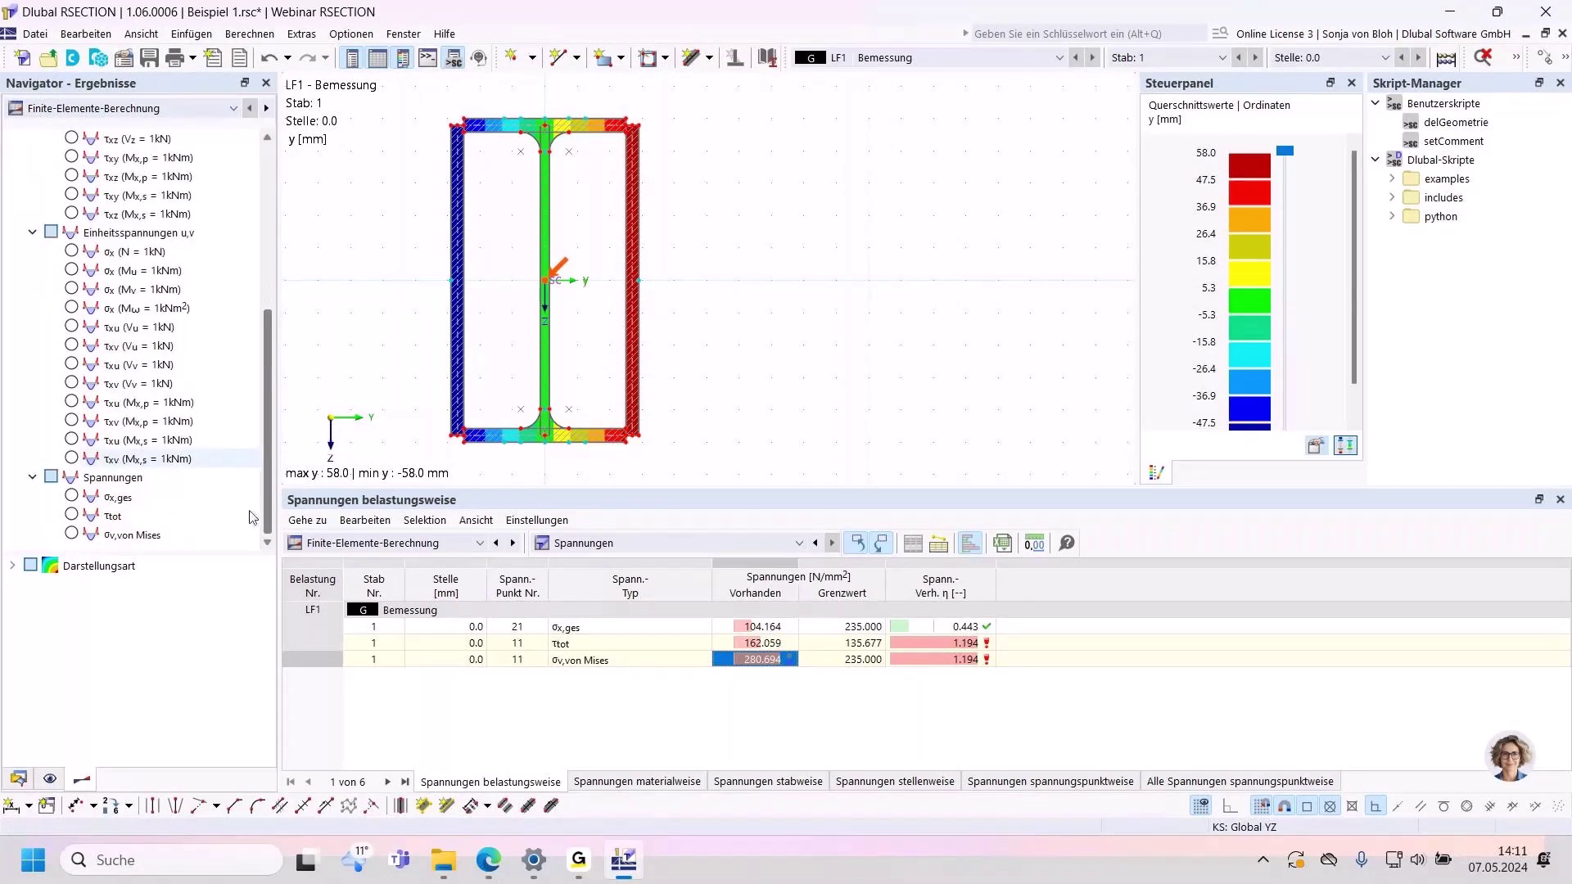
pyautogui.click(72, 535)
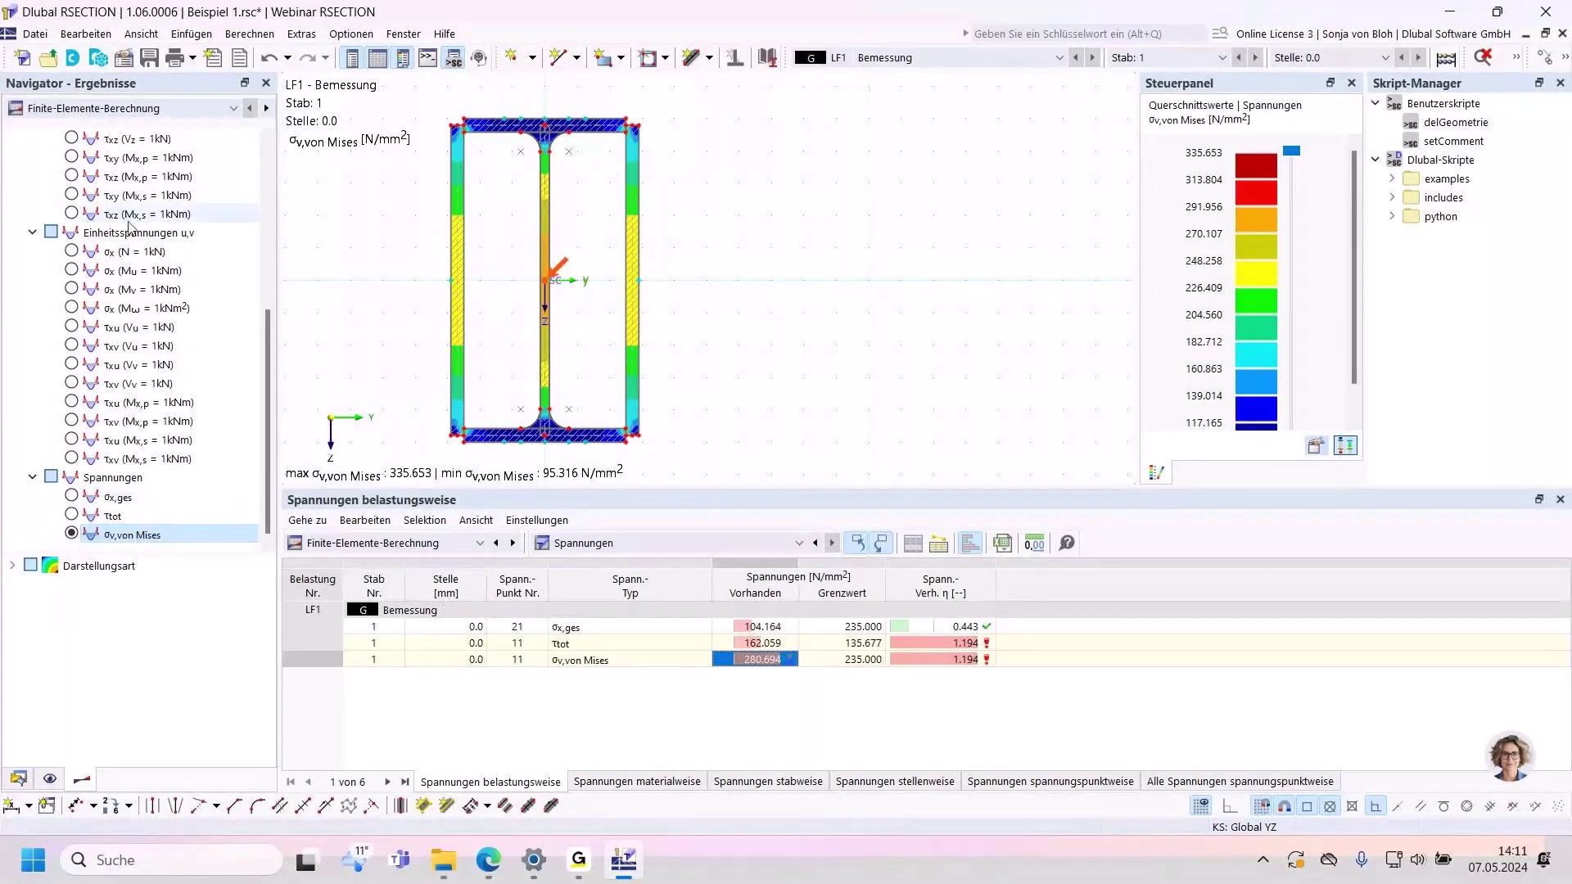
# Step: Display the plastic normal stress σx,pl of the plastic capacity design on the cross-section
pyautogui.click(164, 108)
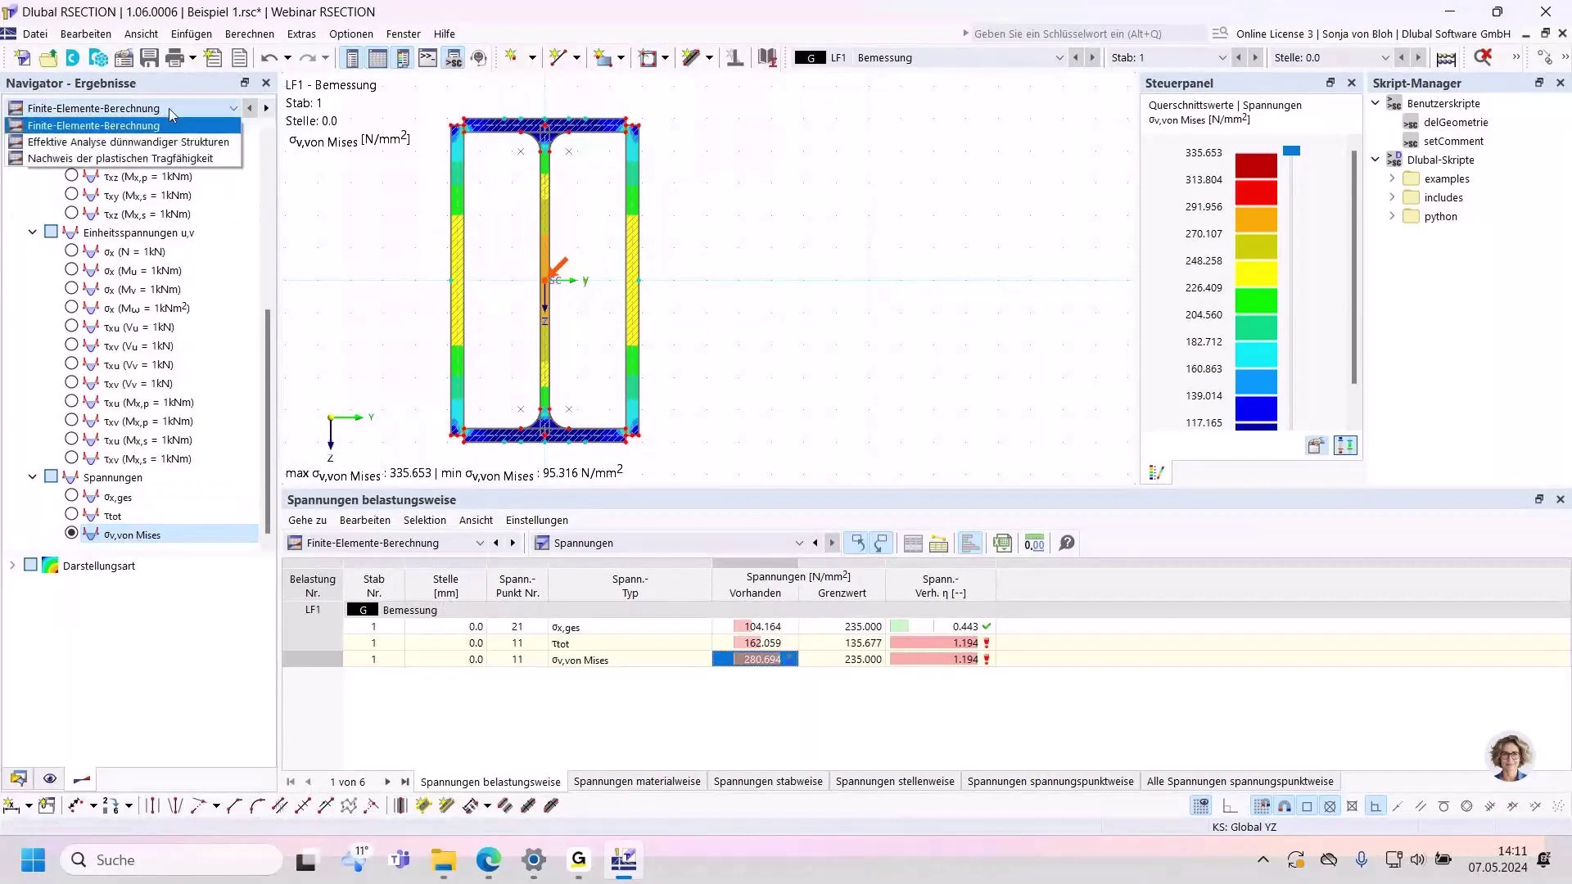
pyautogui.click(136, 159)
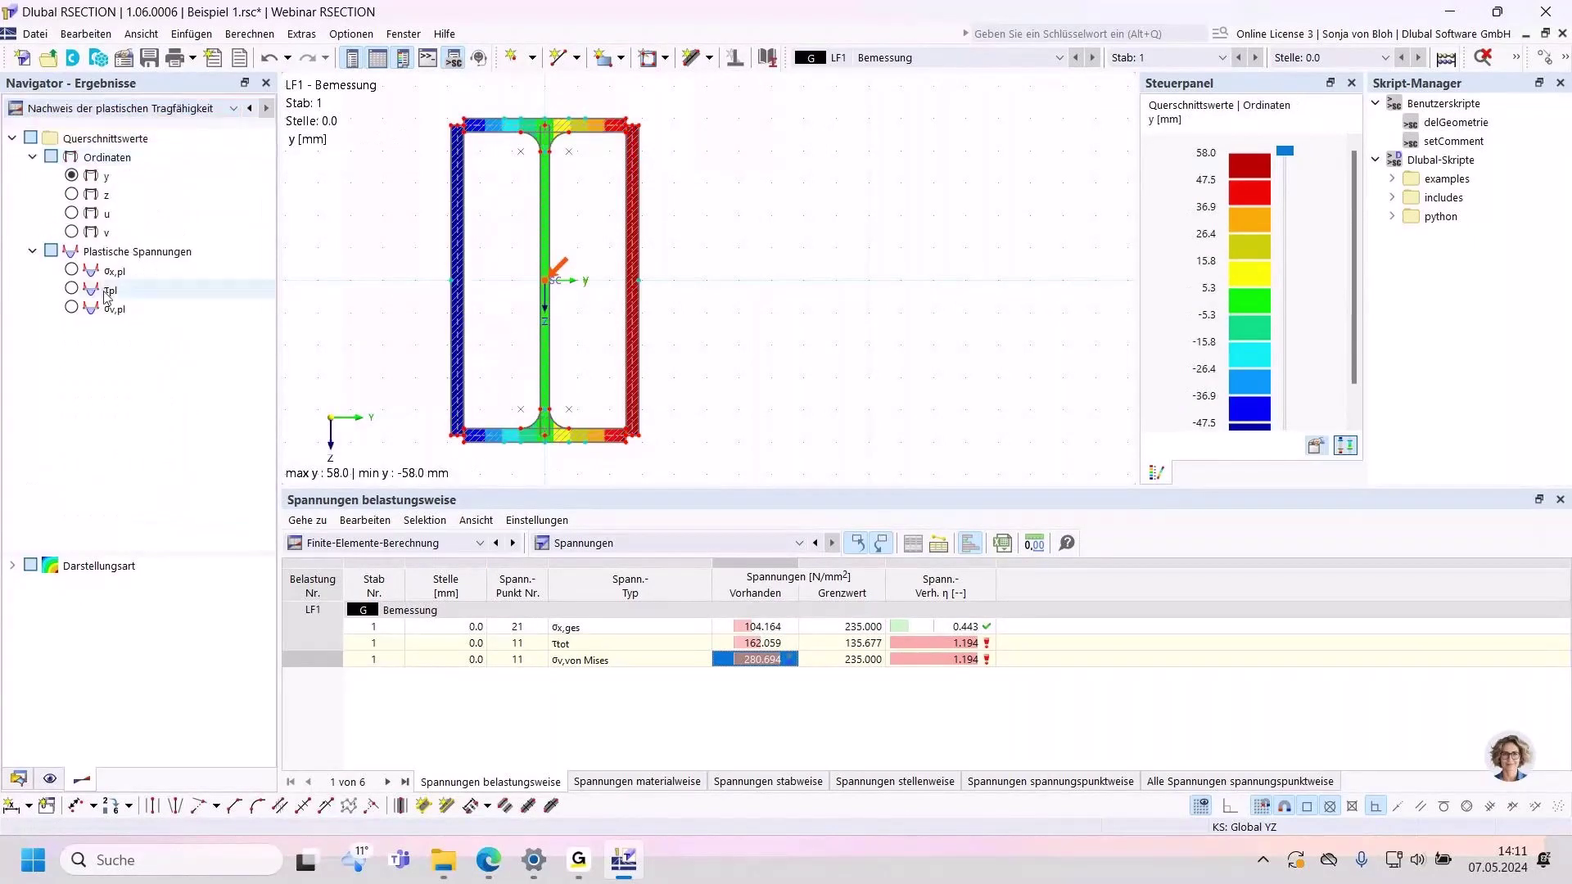
pyautogui.click(72, 270)
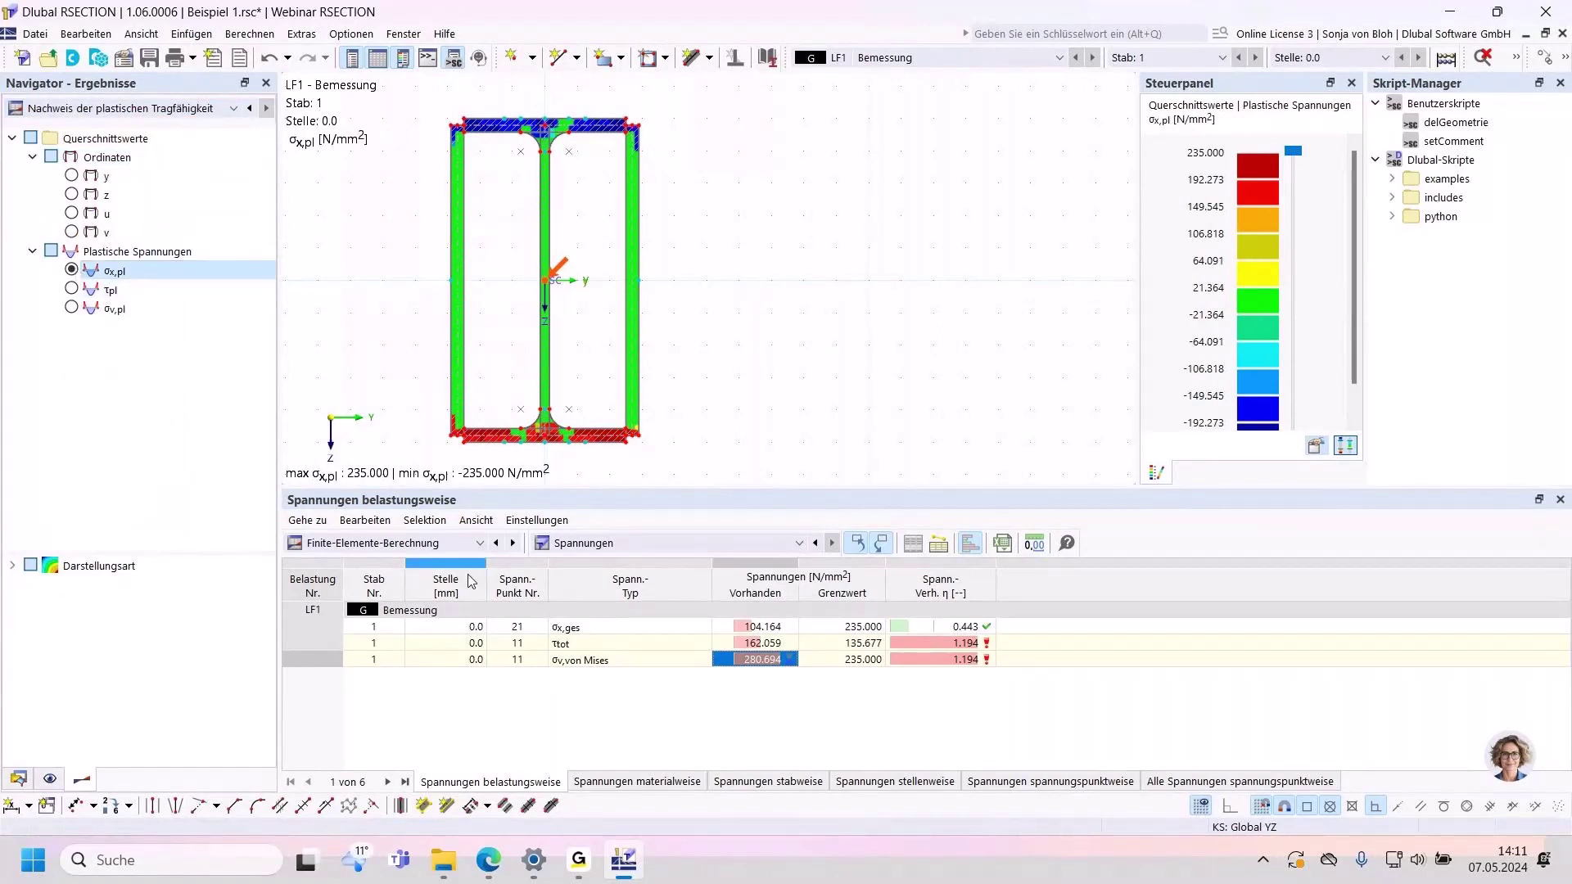
# Step: Show the plastic factor table of the plastic capacity design and check the enlargement factor αplast
pyautogui.click(481, 543)
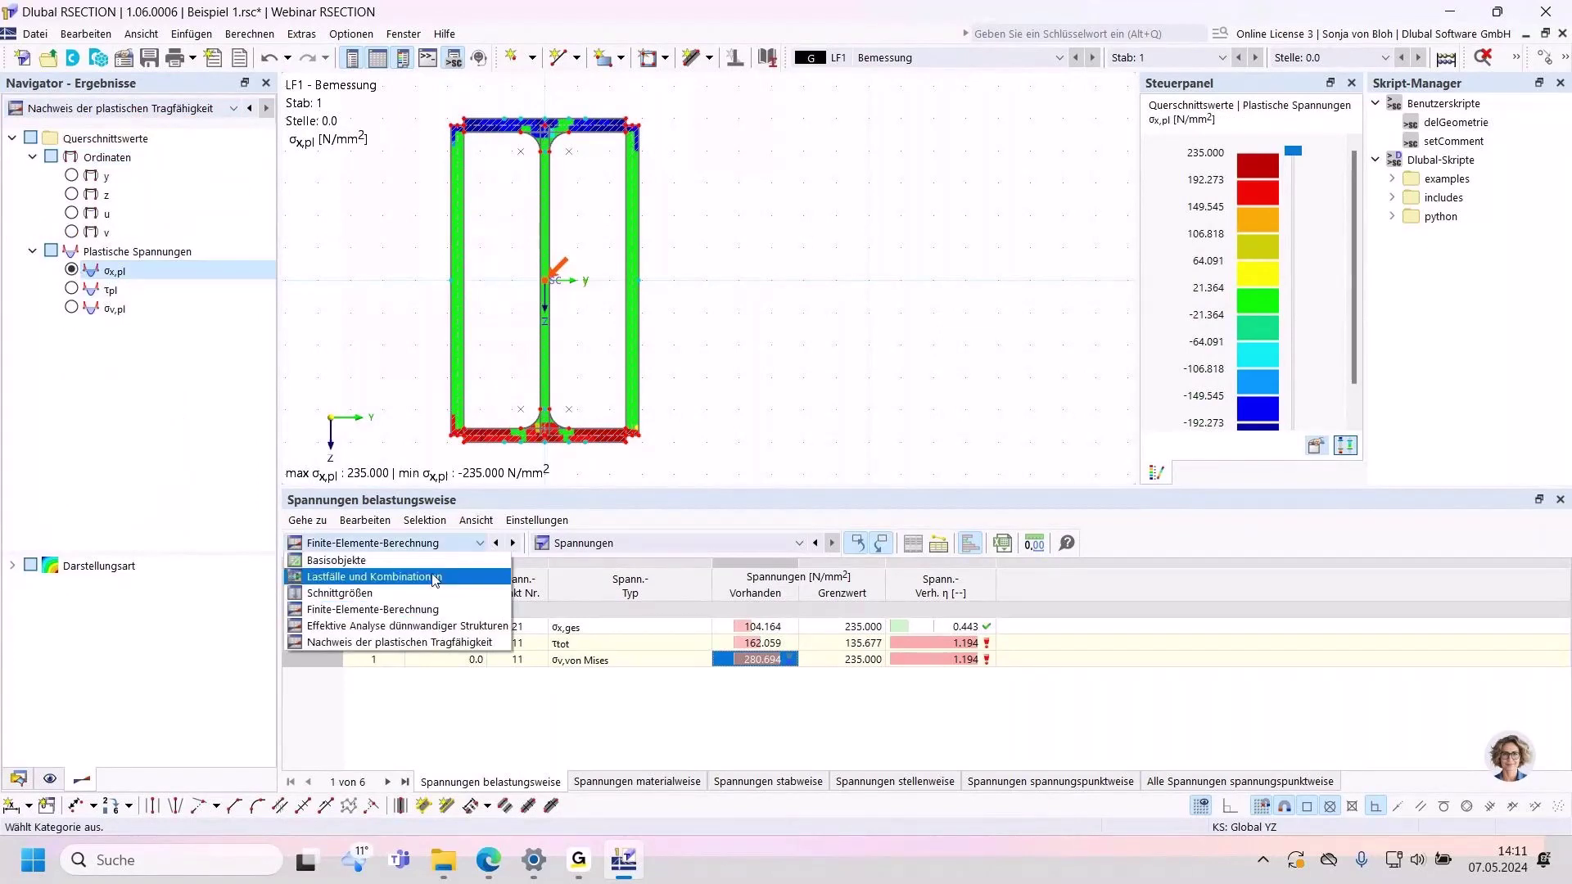
pyautogui.click(361, 644)
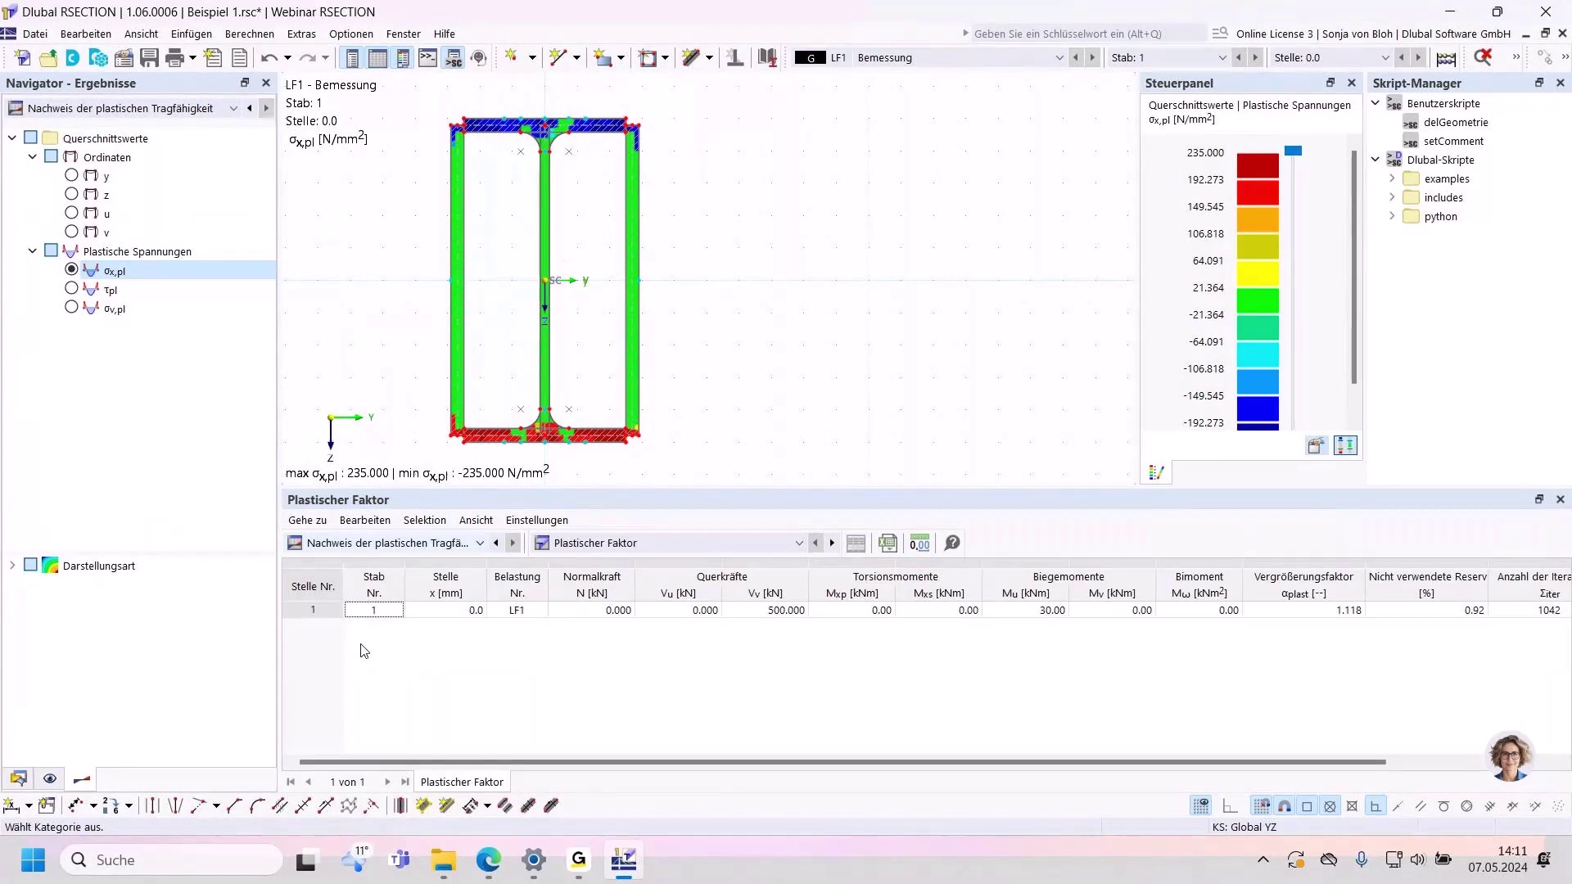
pyautogui.click(1313, 613)
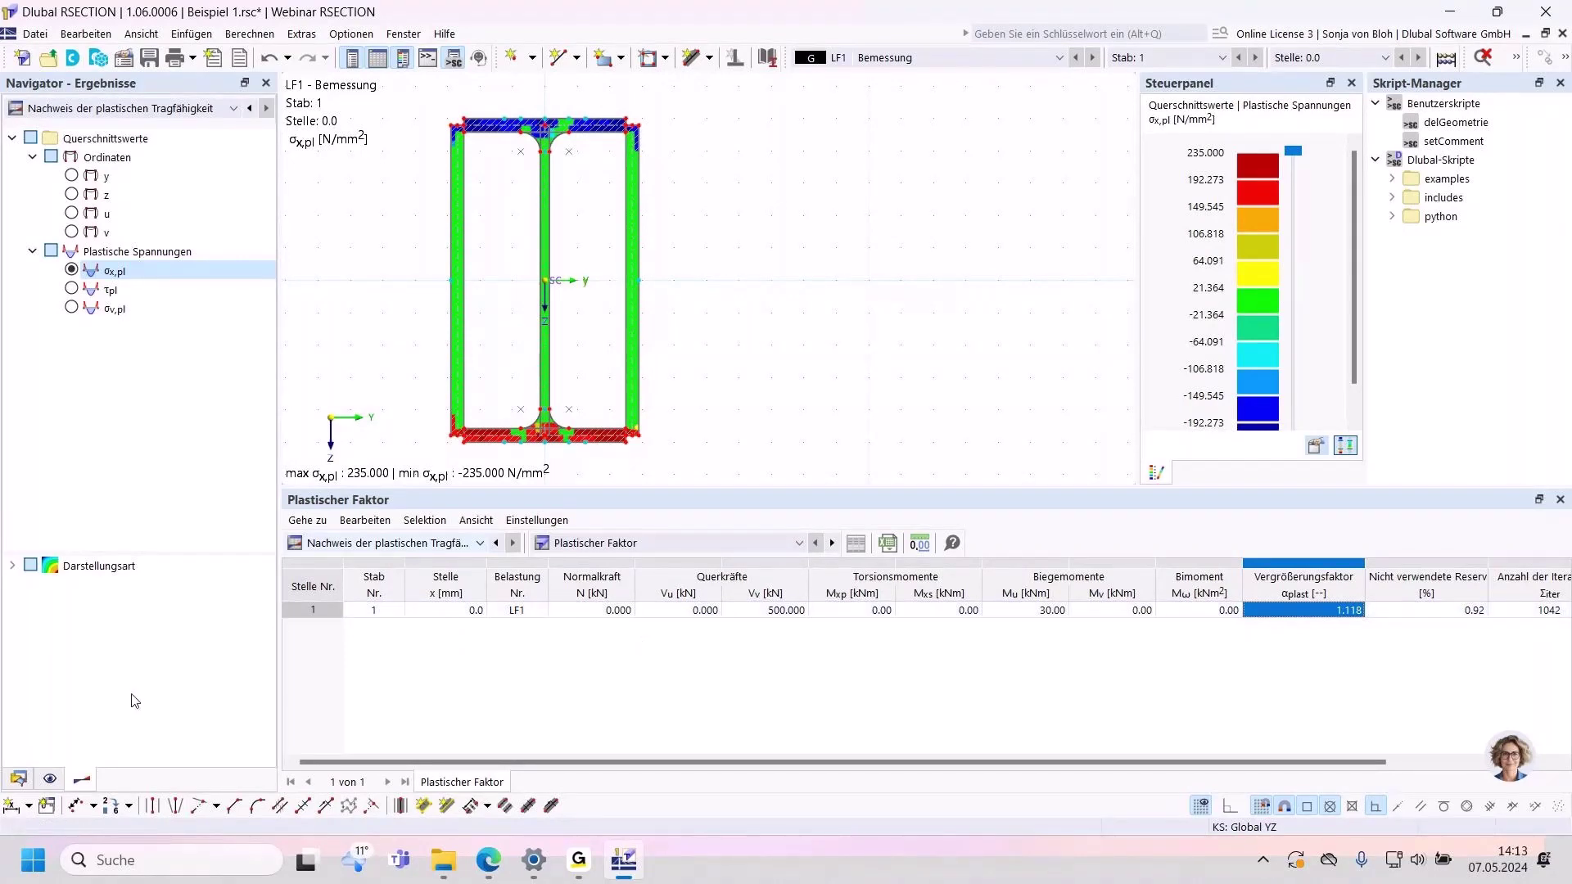
# Step: Decompose the I2F IPE 200 /8 cross-section into its individual objects
pyautogui.click(18, 779)
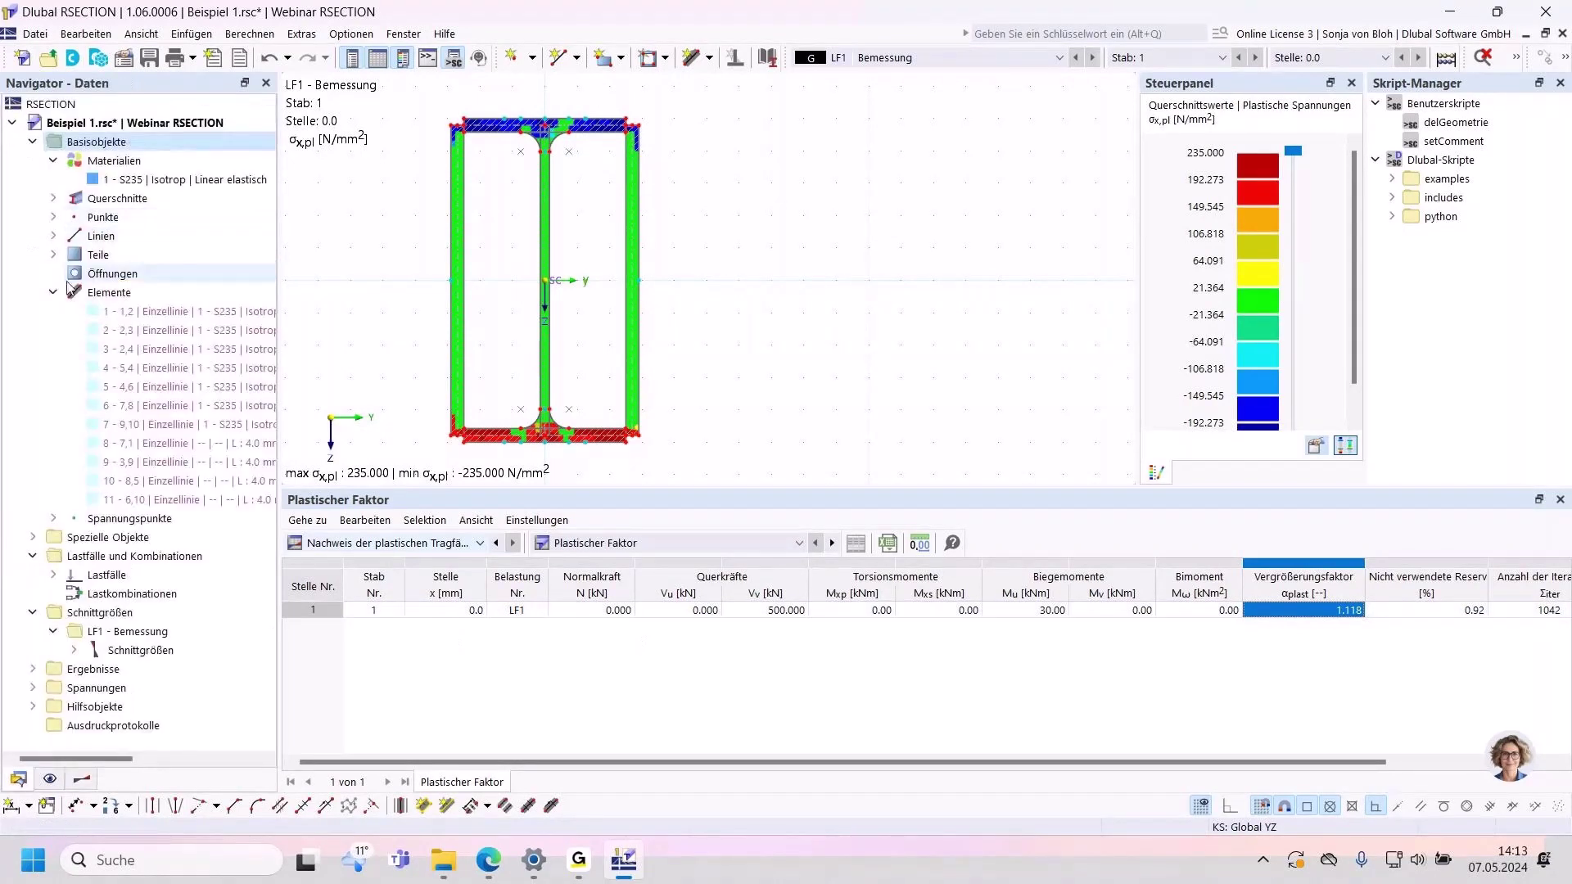
pyautogui.click(54, 198)
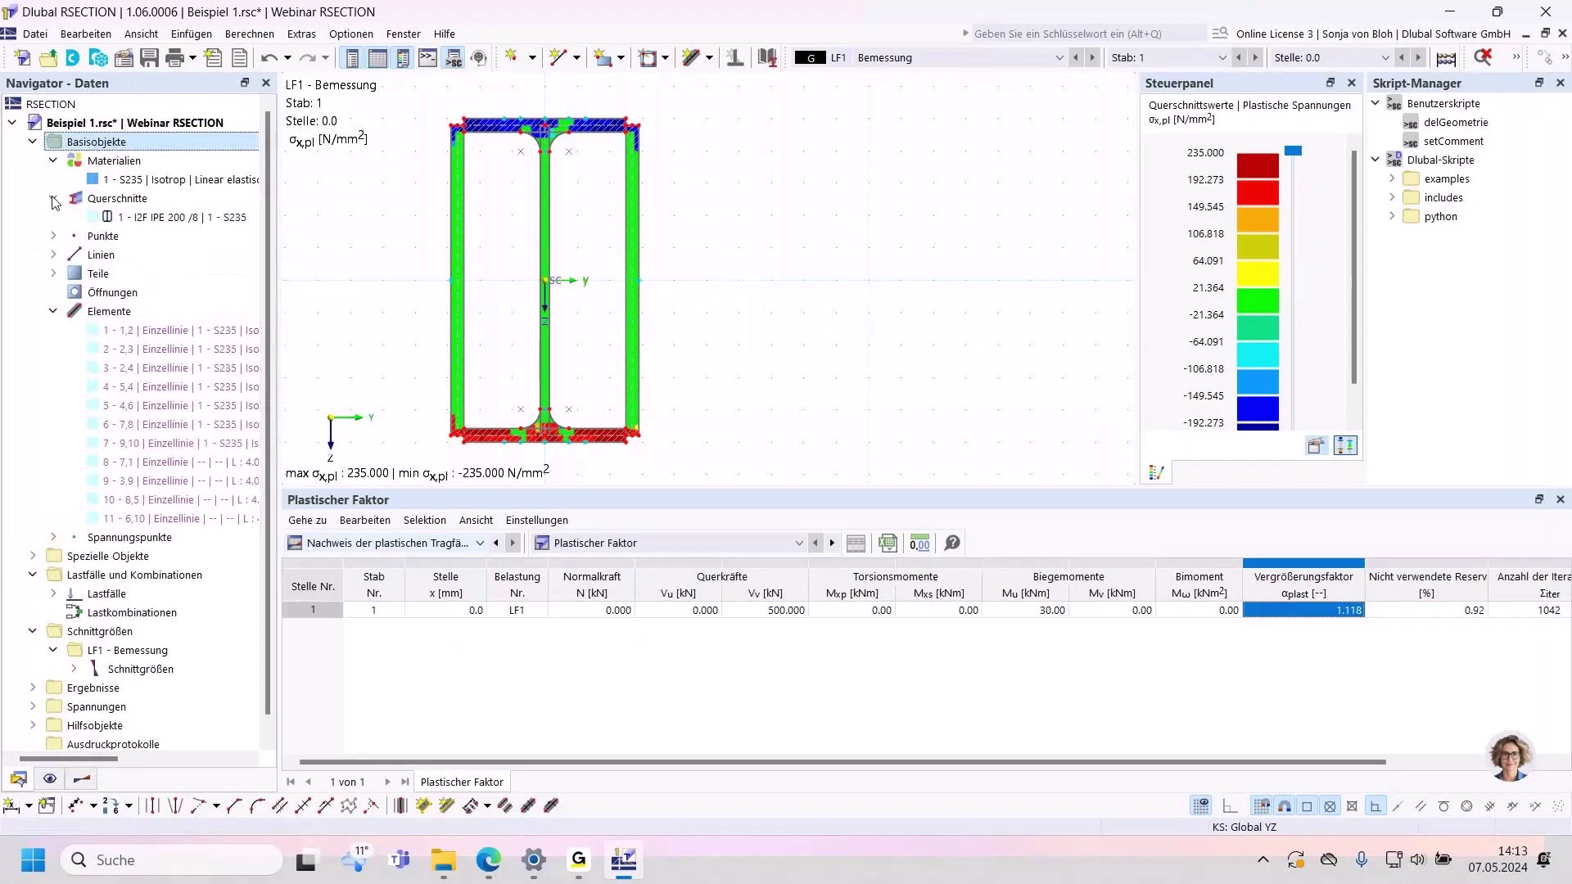
pyautogui.rightClick(141, 219)
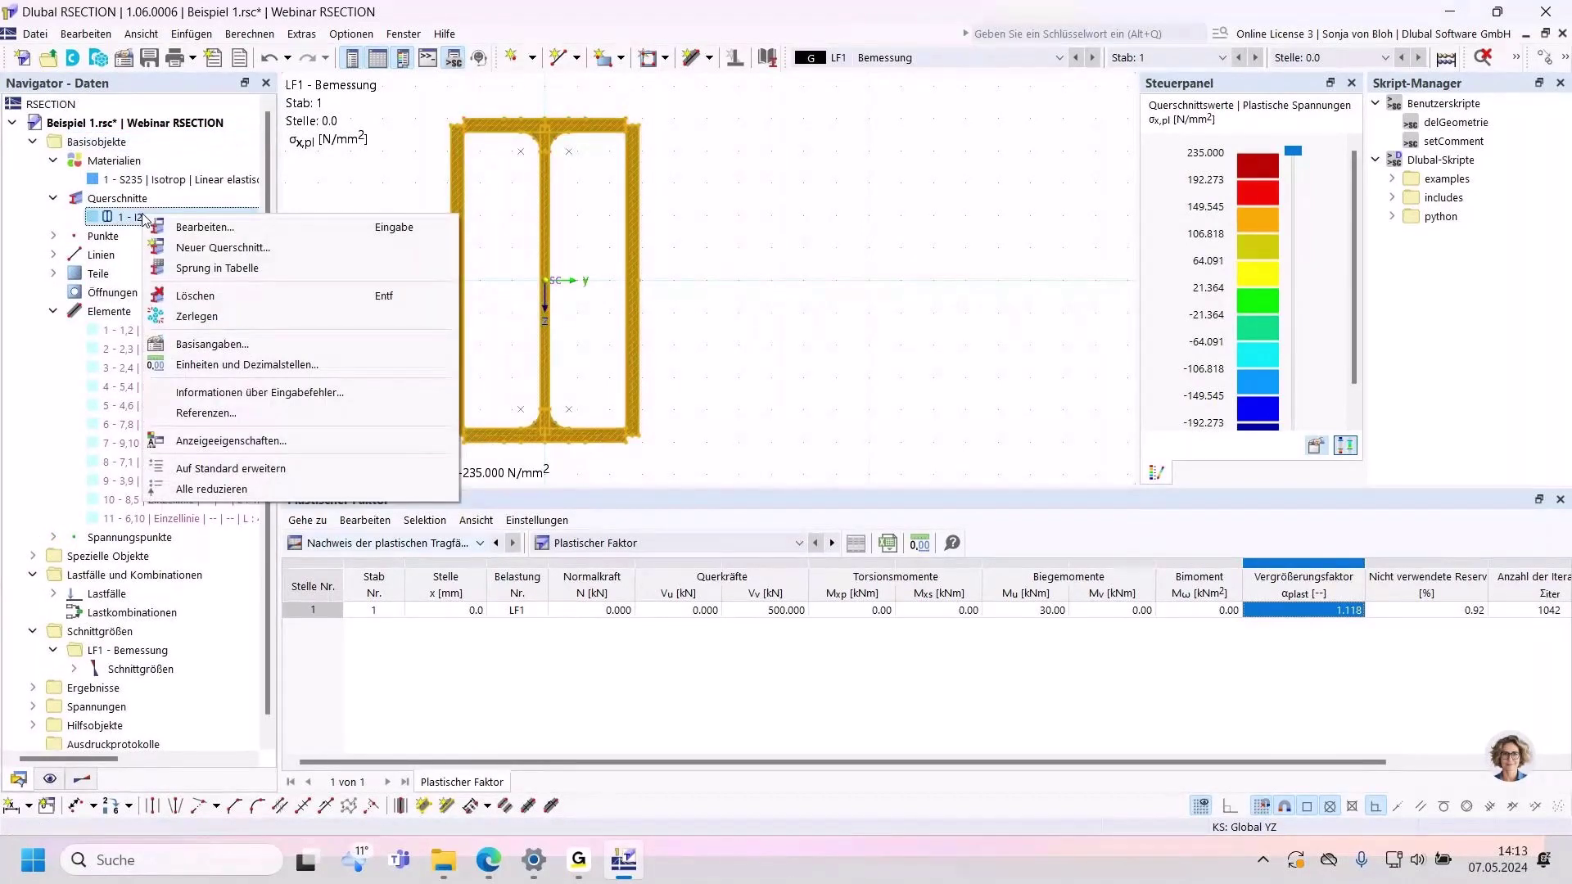
pyautogui.click(181, 320)
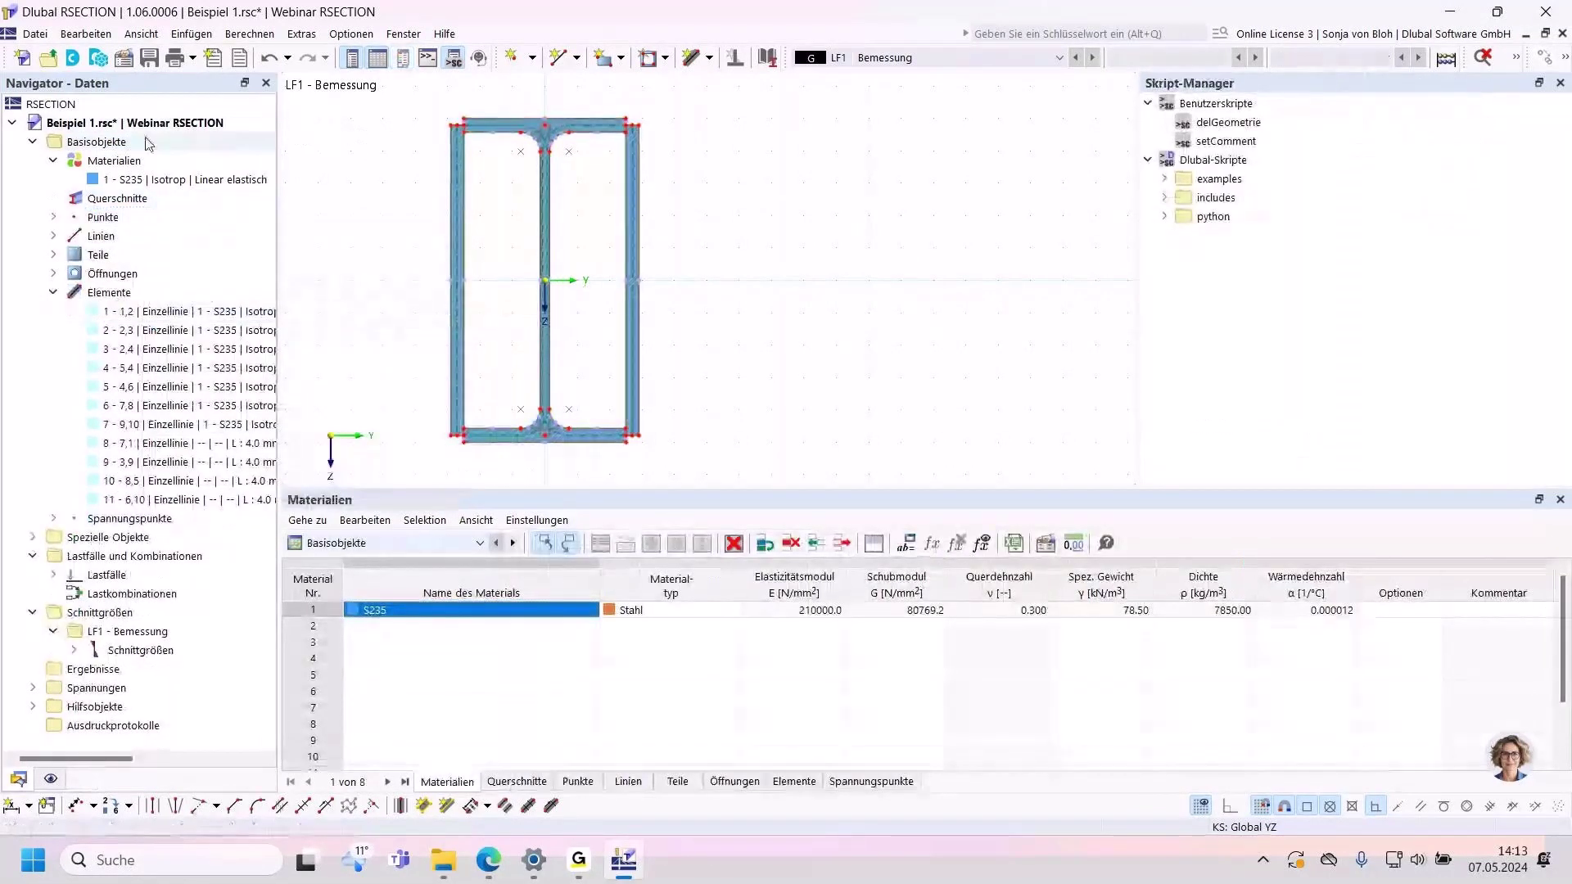
# Step: Deactivate the effective section add-on for steel and aluminium profiles in the base data of Beispiel 1
pyautogui.rightClick(115, 146)
pyautogui.click(136, 164)
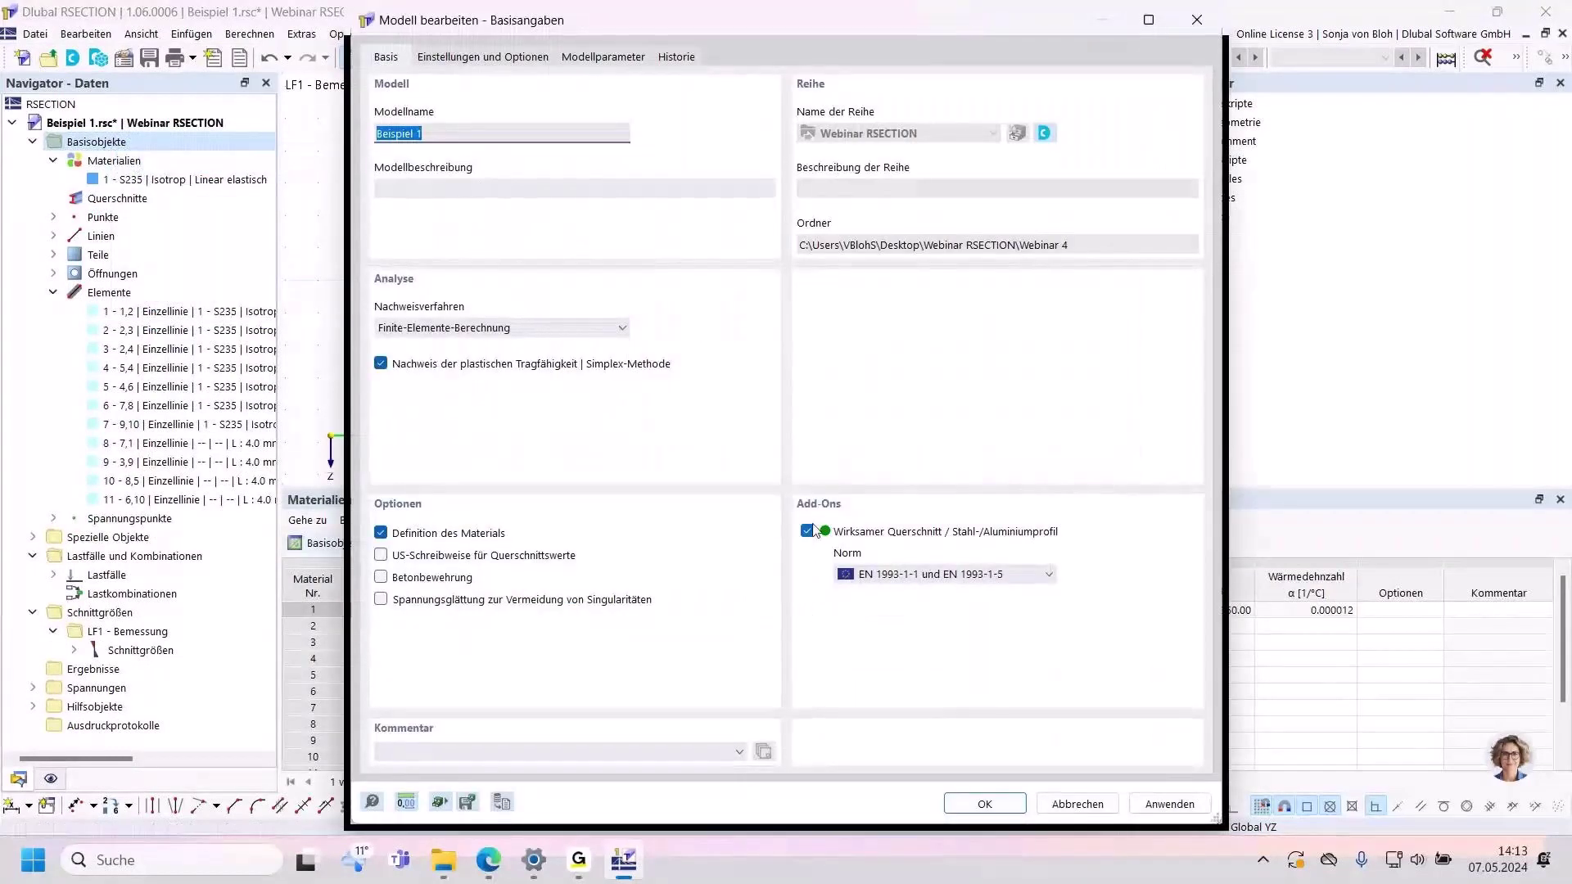
pyautogui.click(811, 531)
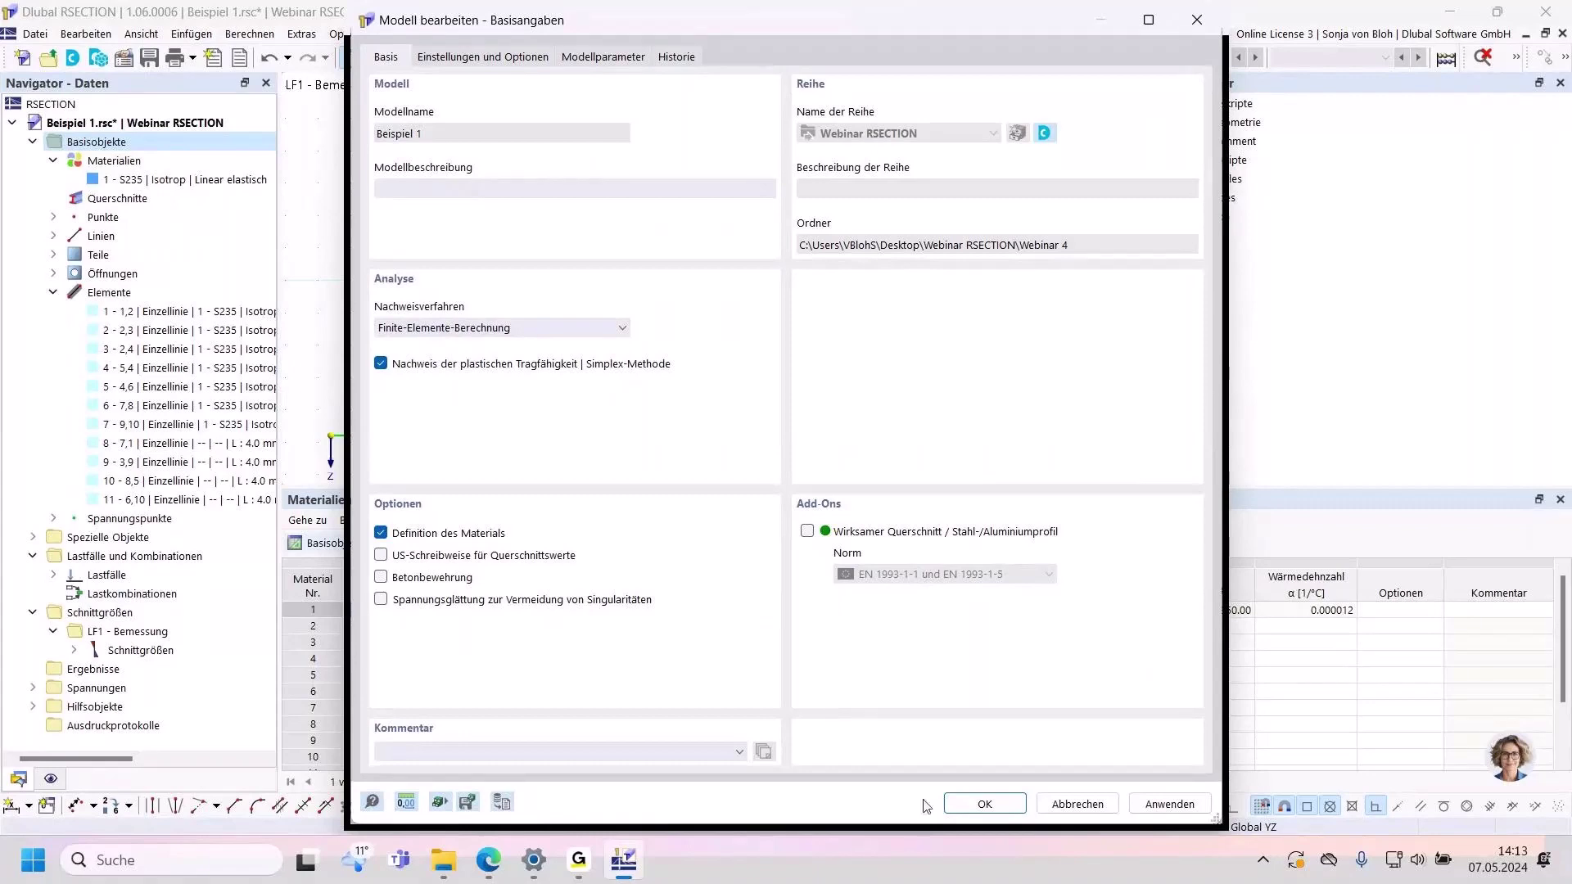
pyautogui.click(982, 804)
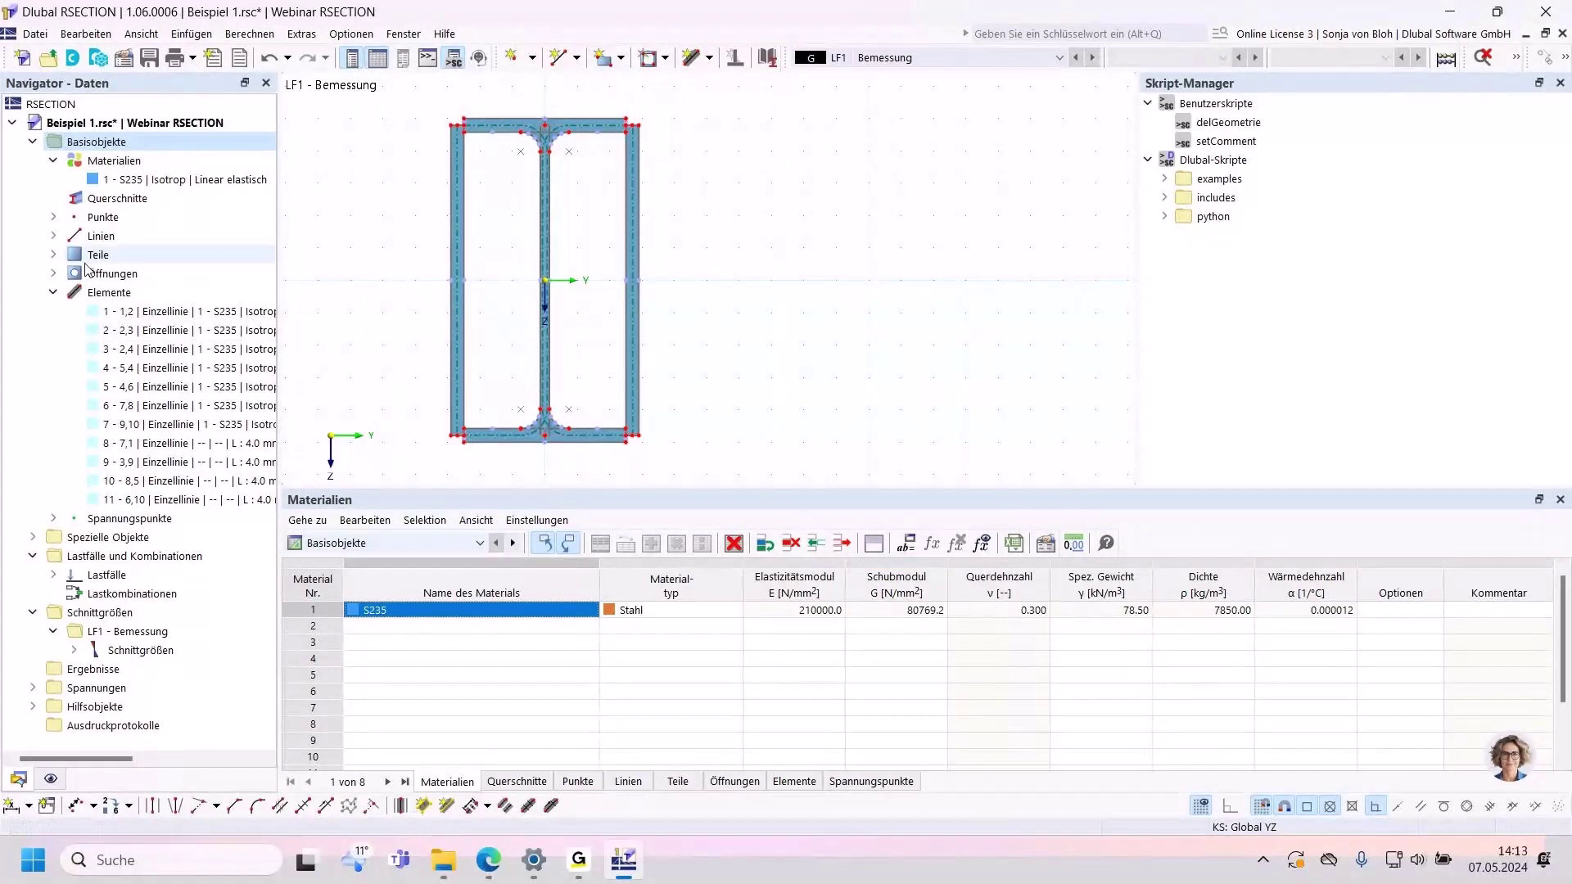
# Step: Delete all elements of the cross-section, keeping its parts
pyautogui.rightClick(128, 297)
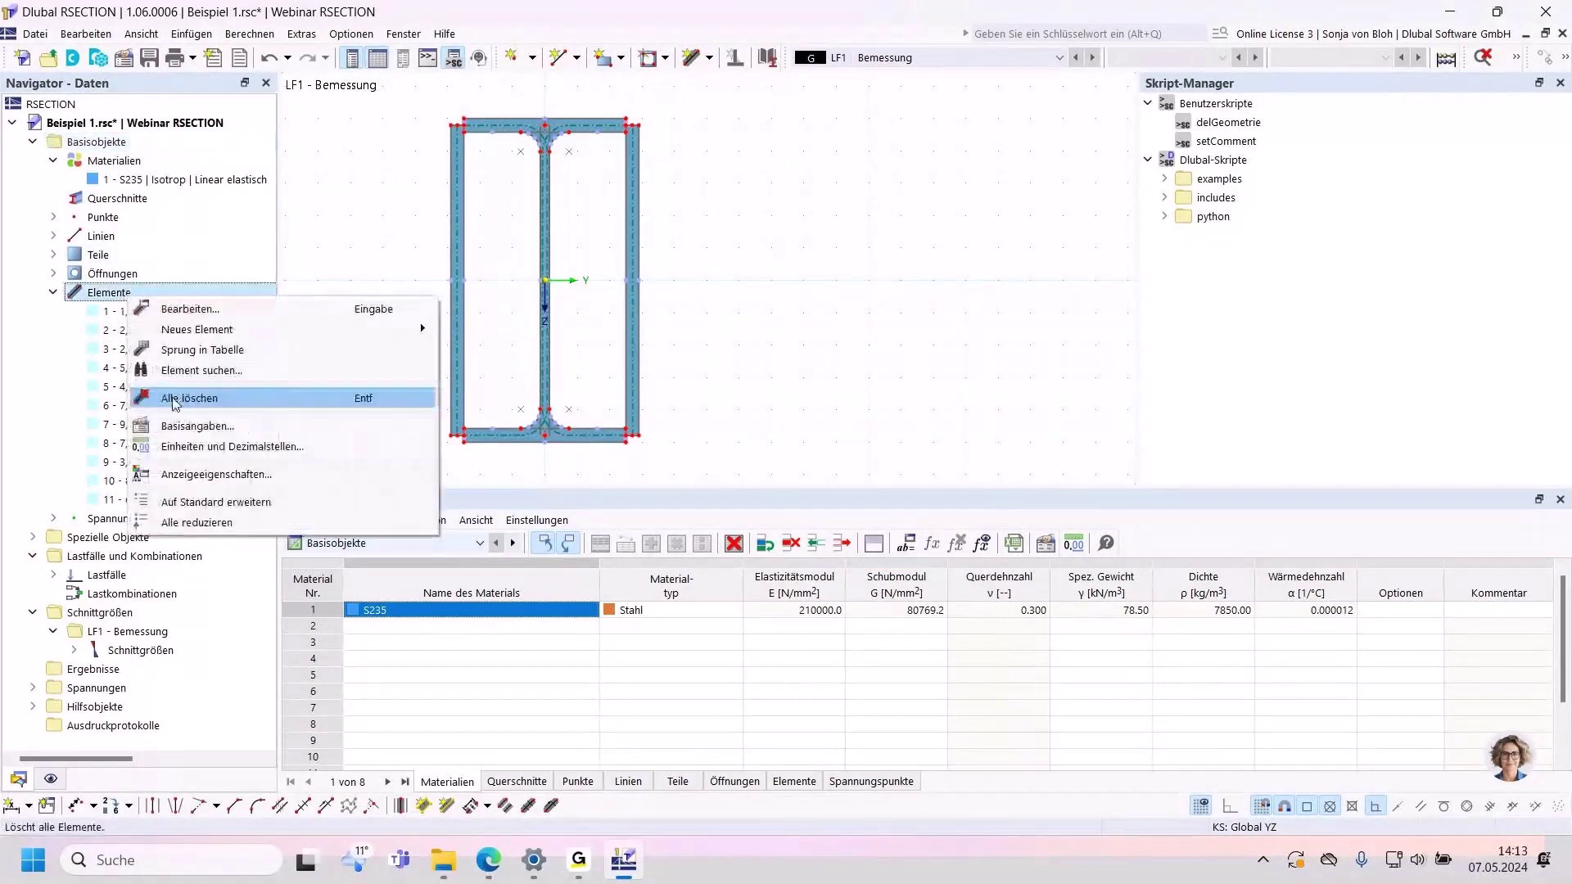
pyautogui.click(175, 399)
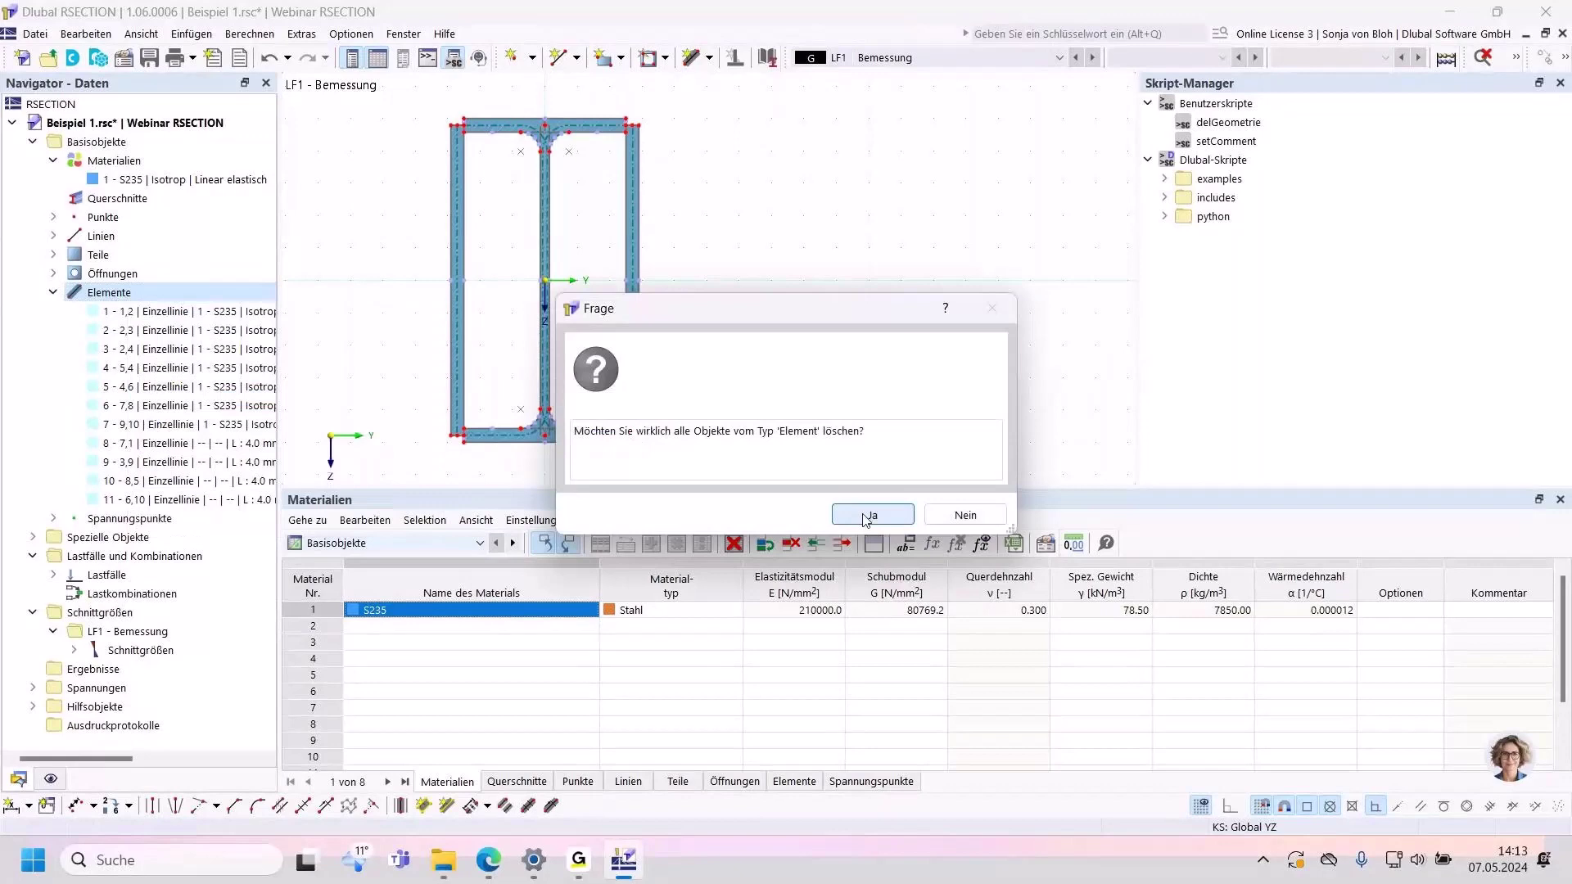
pyautogui.click(866, 516)
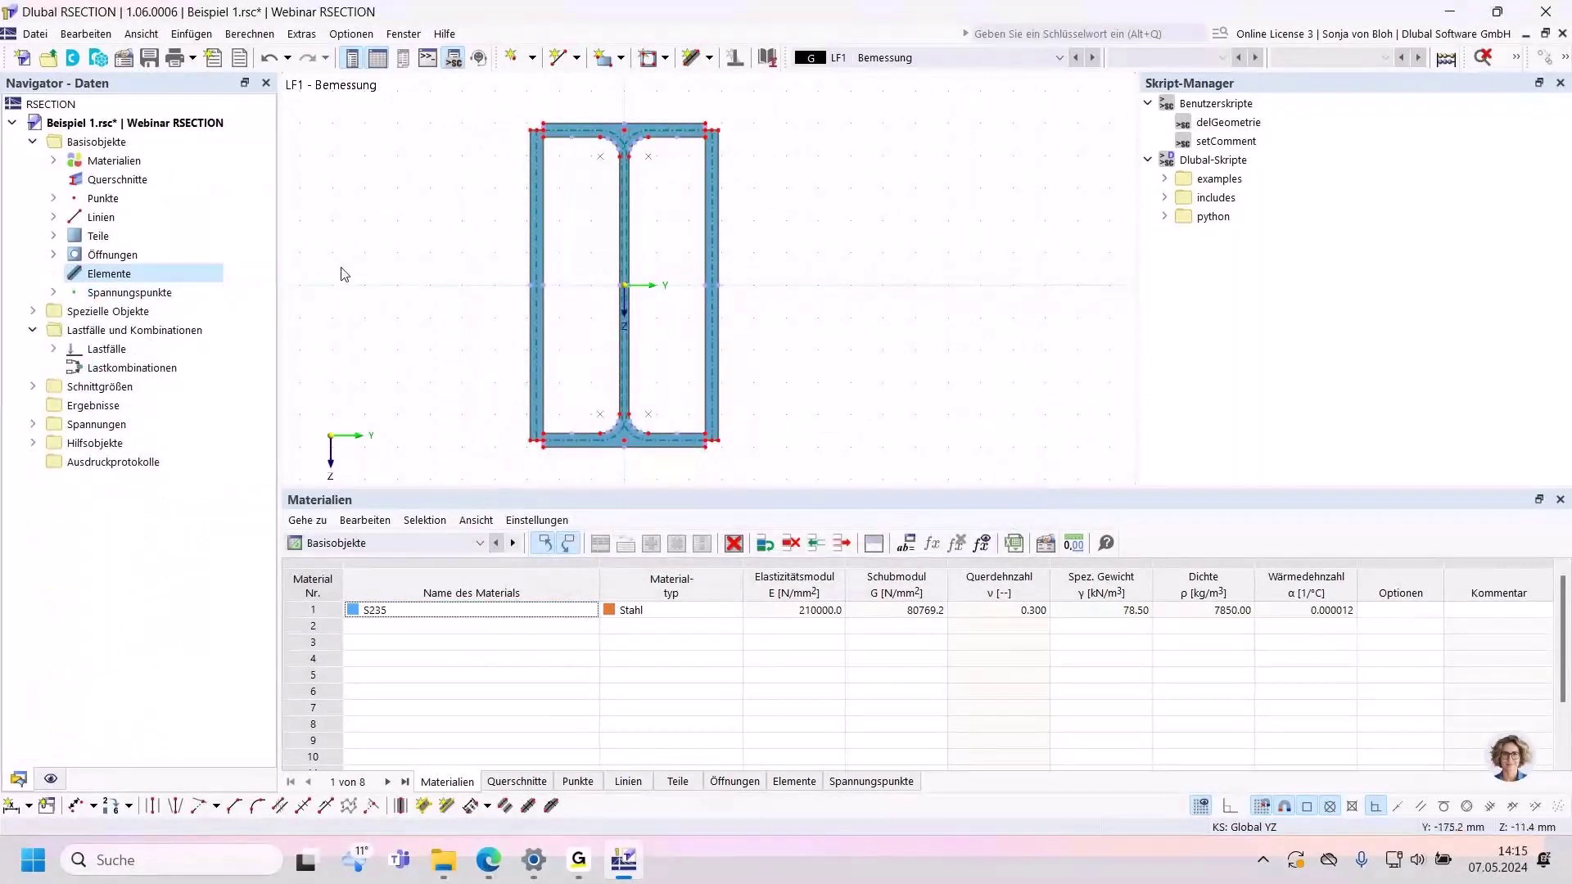
# Step: Recalculate the section without elements and check the enlargement factor αplast in the plastic factor table
pyautogui.click(250, 33)
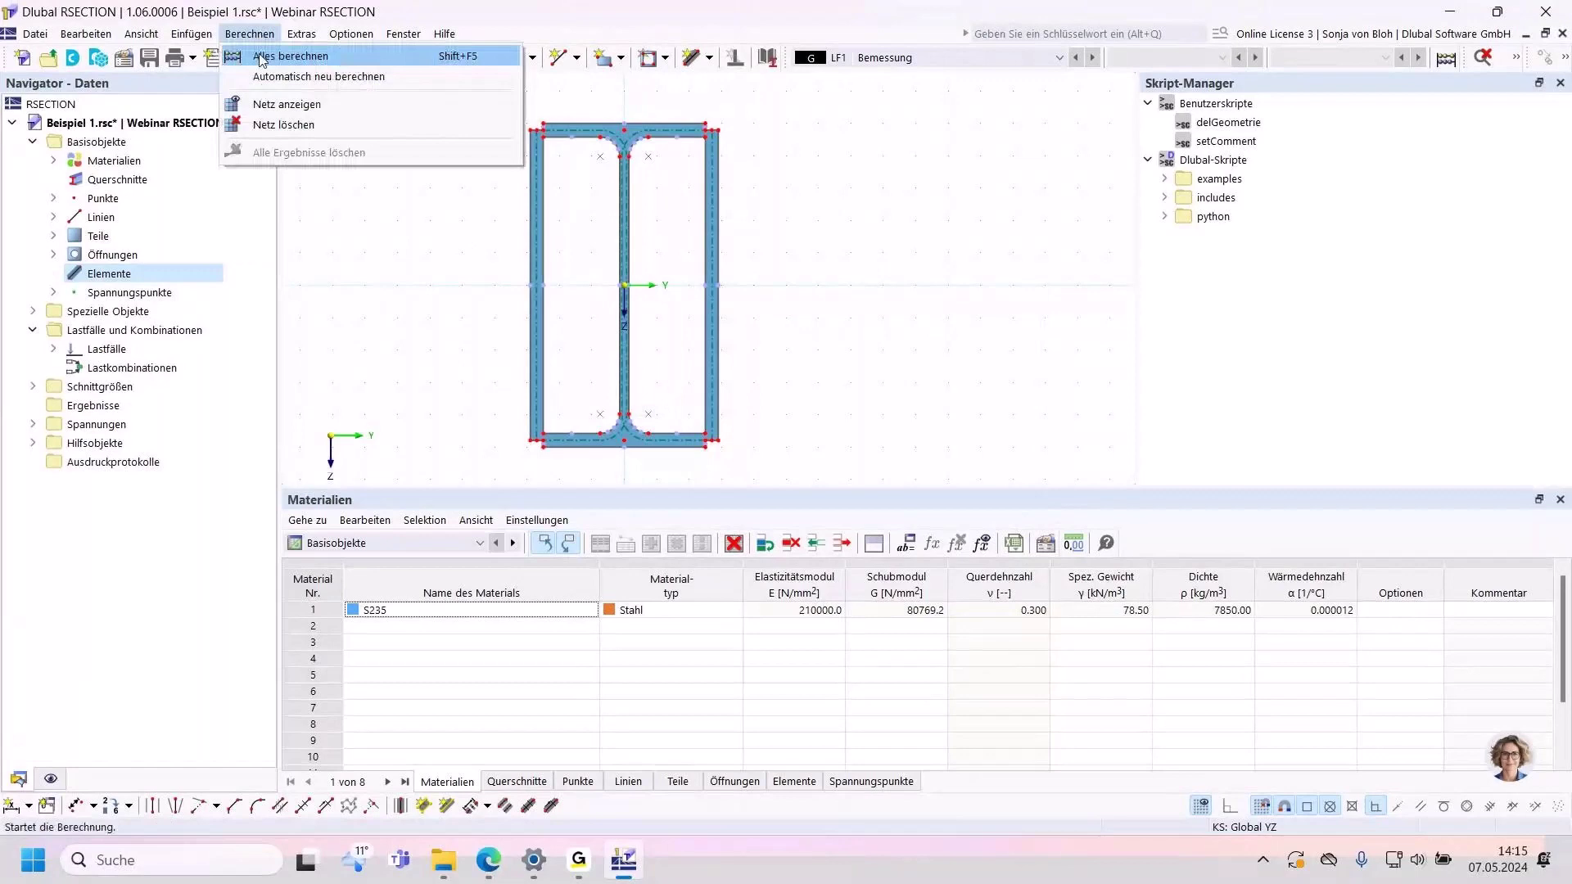
pyautogui.click(262, 57)
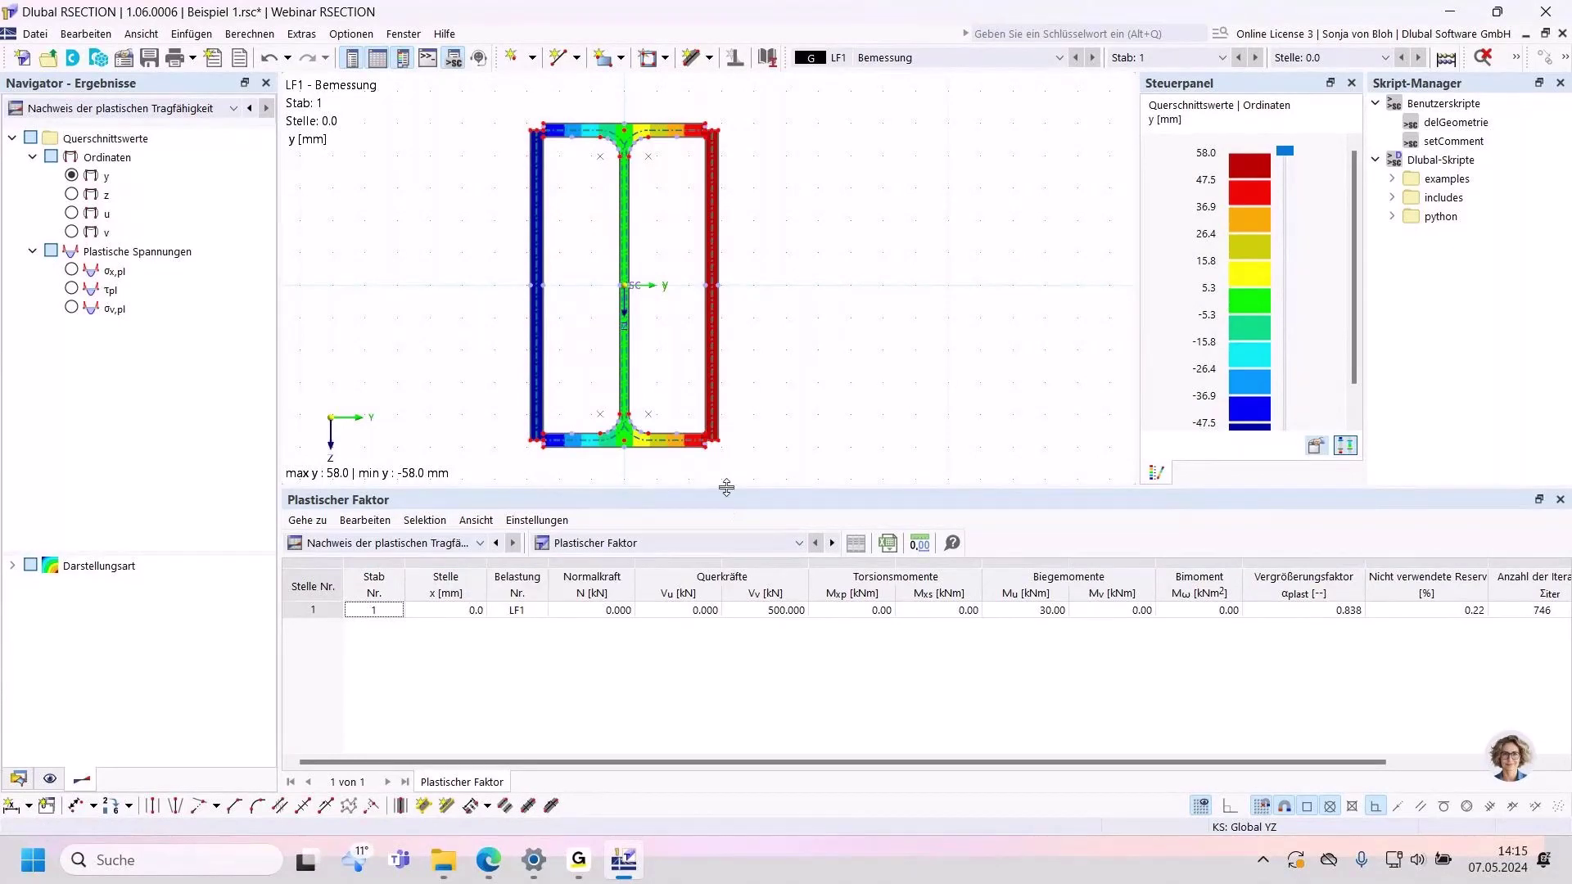
pyautogui.moveTo(721, 489); pyautogui.dragTo(717, 556)
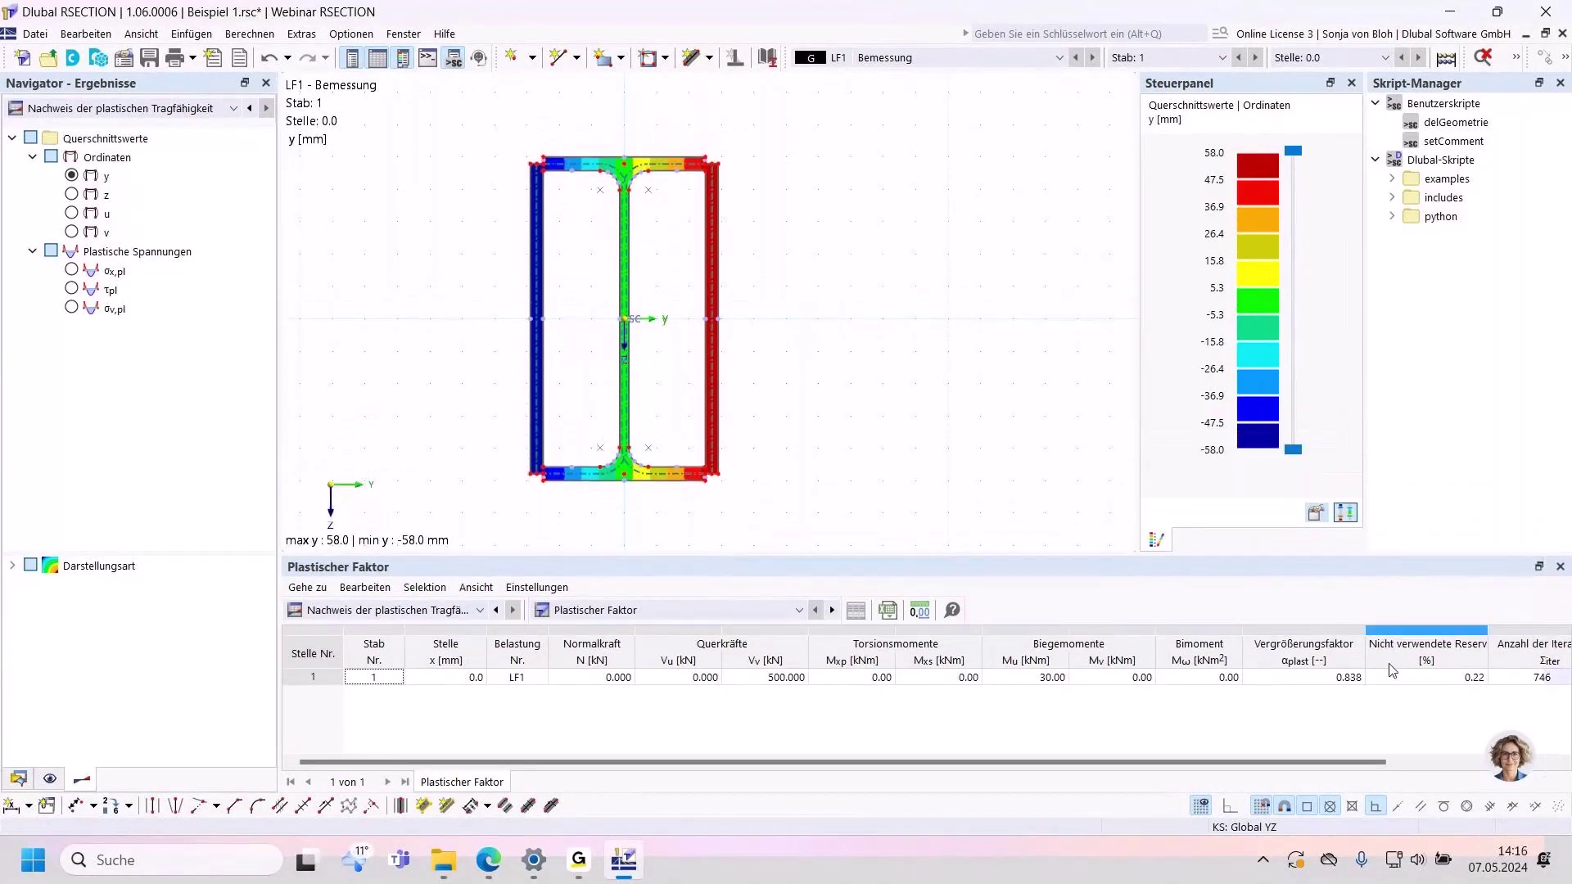
pyautogui.click(1283, 680)
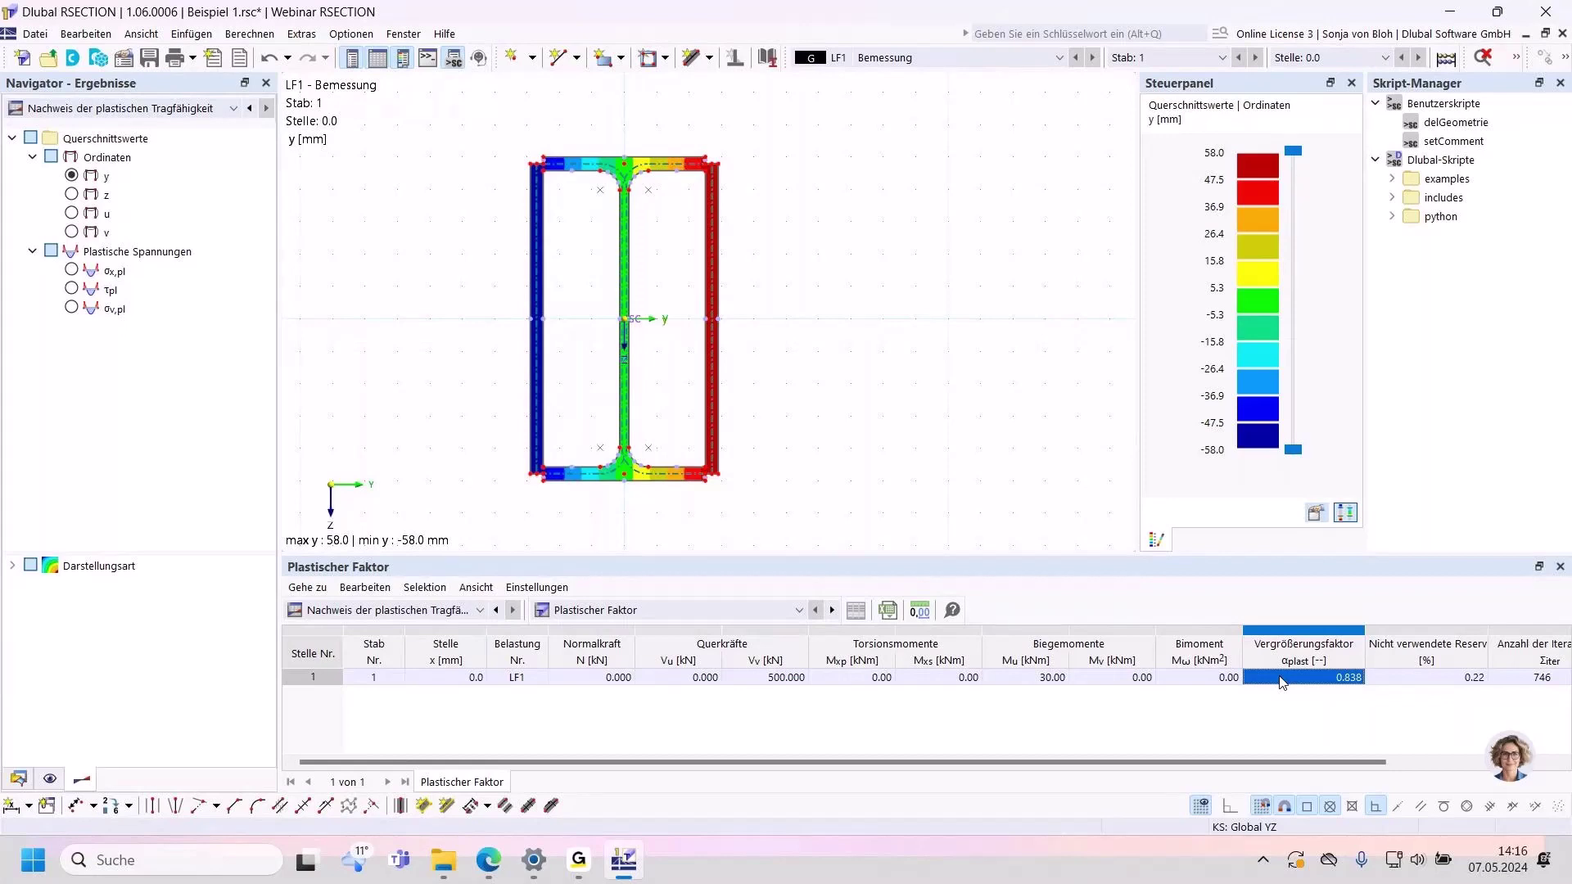
# Step: Create a new model named Beispiel 2 with thin-walled structure analysis as the design method
pyautogui.click(20, 779)
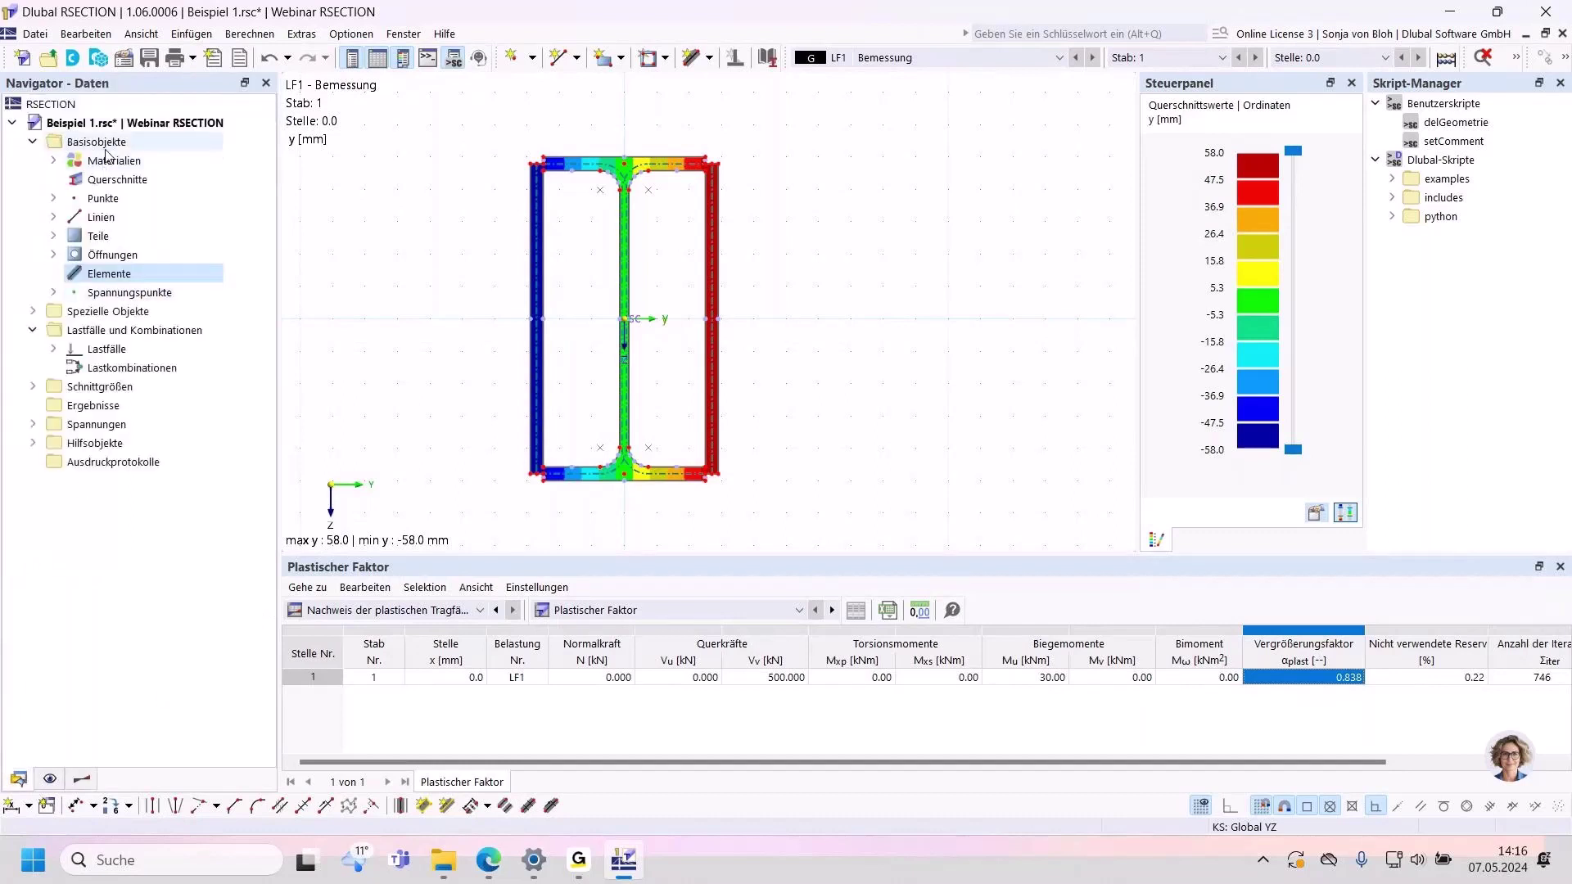
pyautogui.click(25, 57)
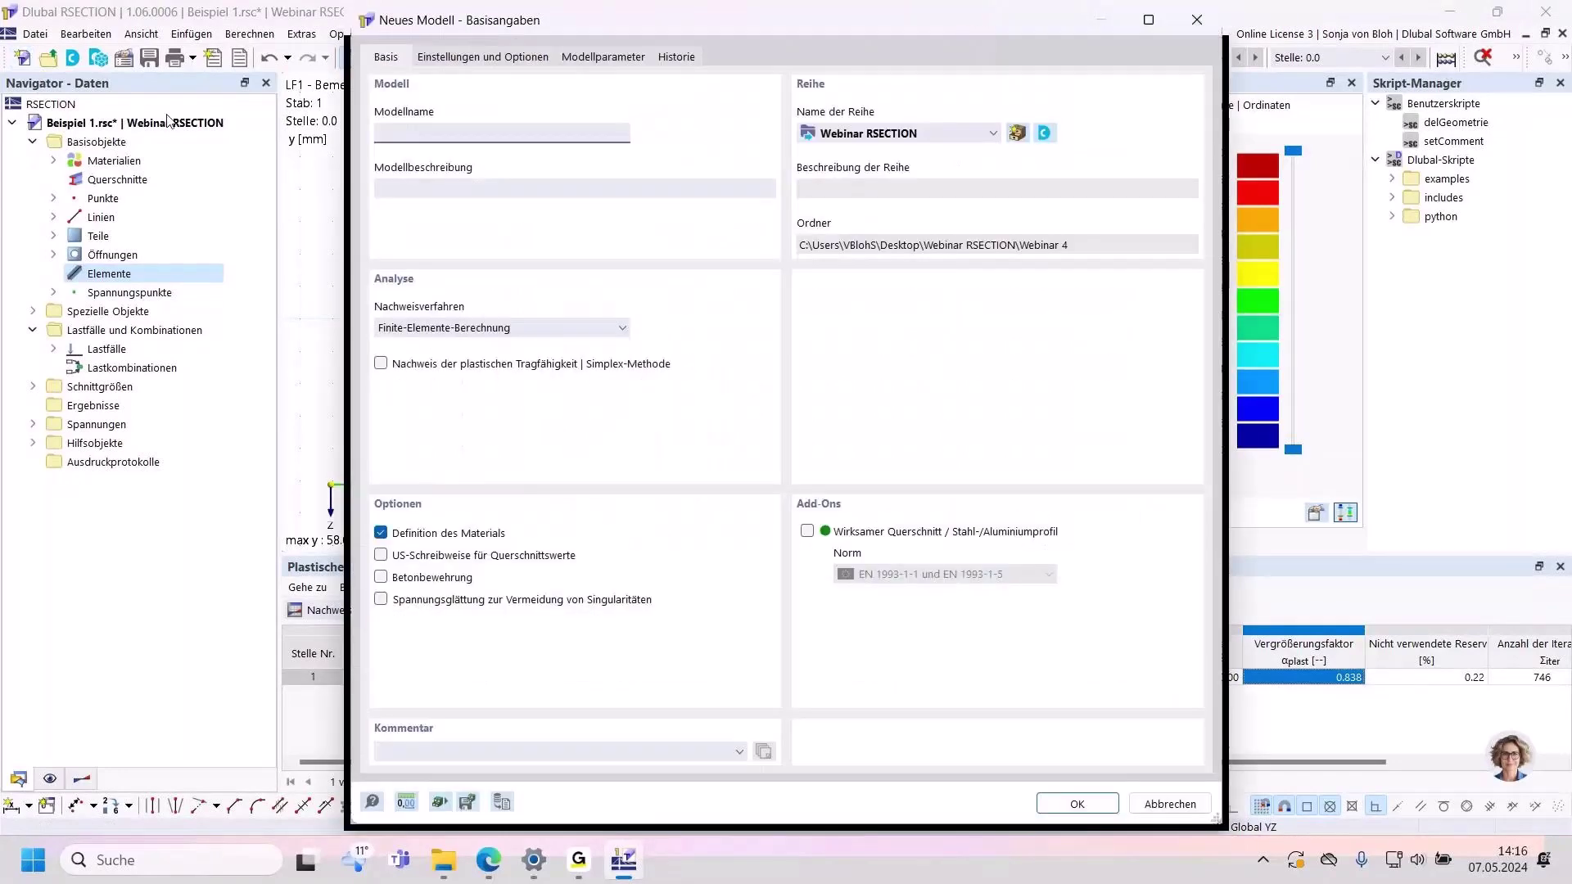
pyautogui.write('Beispiel 2')
pyautogui.click(455, 329)
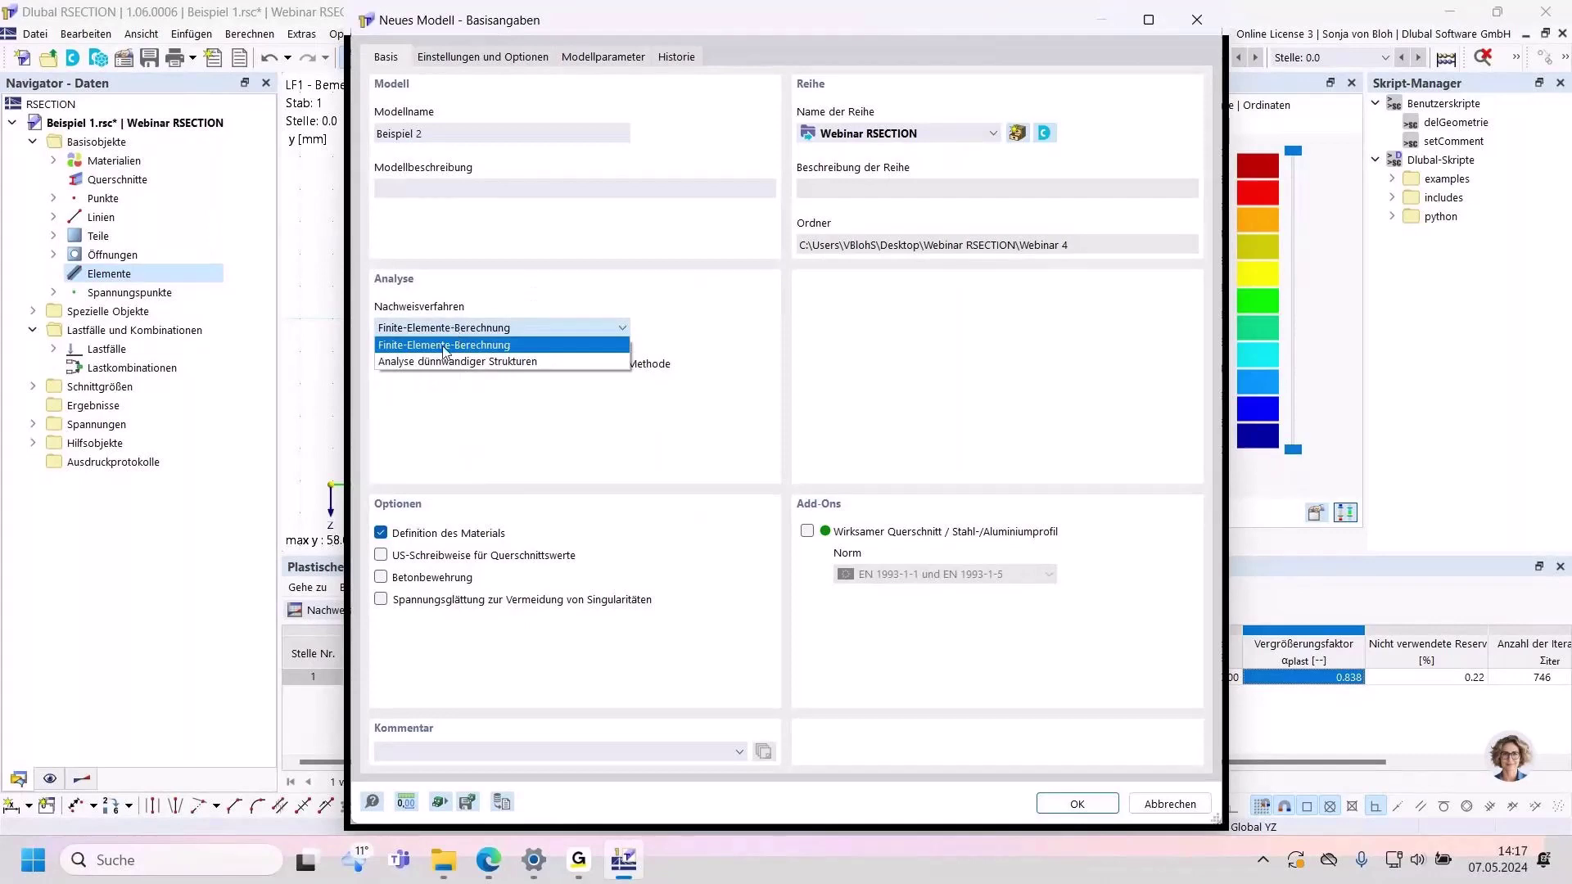
pyautogui.click(439, 362)
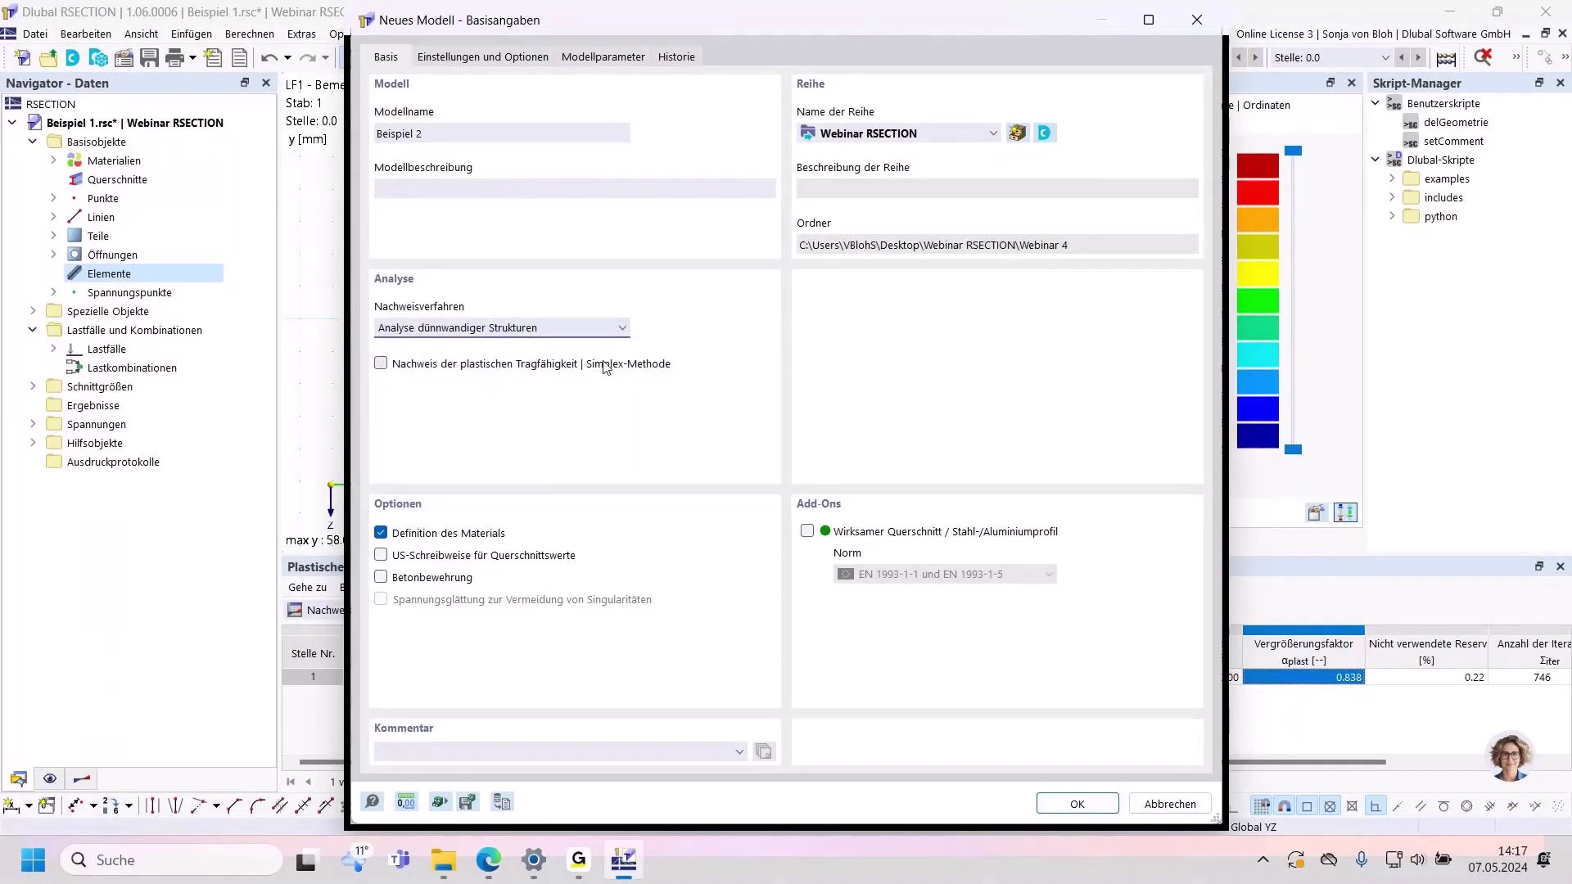
pyautogui.click(1078, 805)
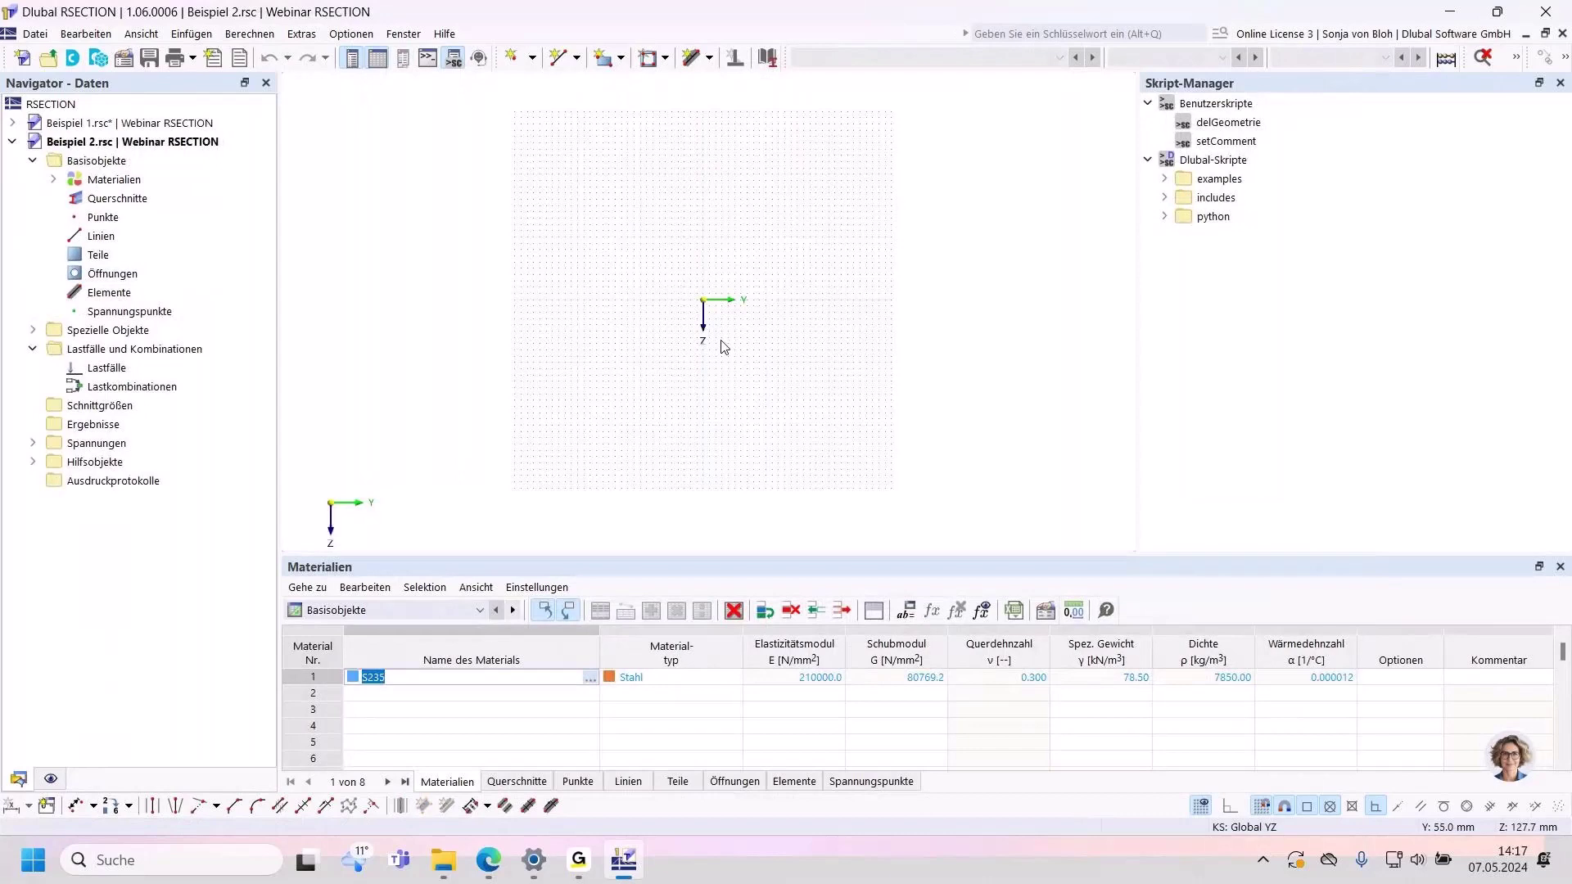
# Step: Draw two adjoining horizontal single-line elements 10 mm thick at Z = -40 mm, the first running from Y = 0 to Y = 100 mm
pyautogui.scroll(1, 724, 346)
pyautogui.click(708, 57)
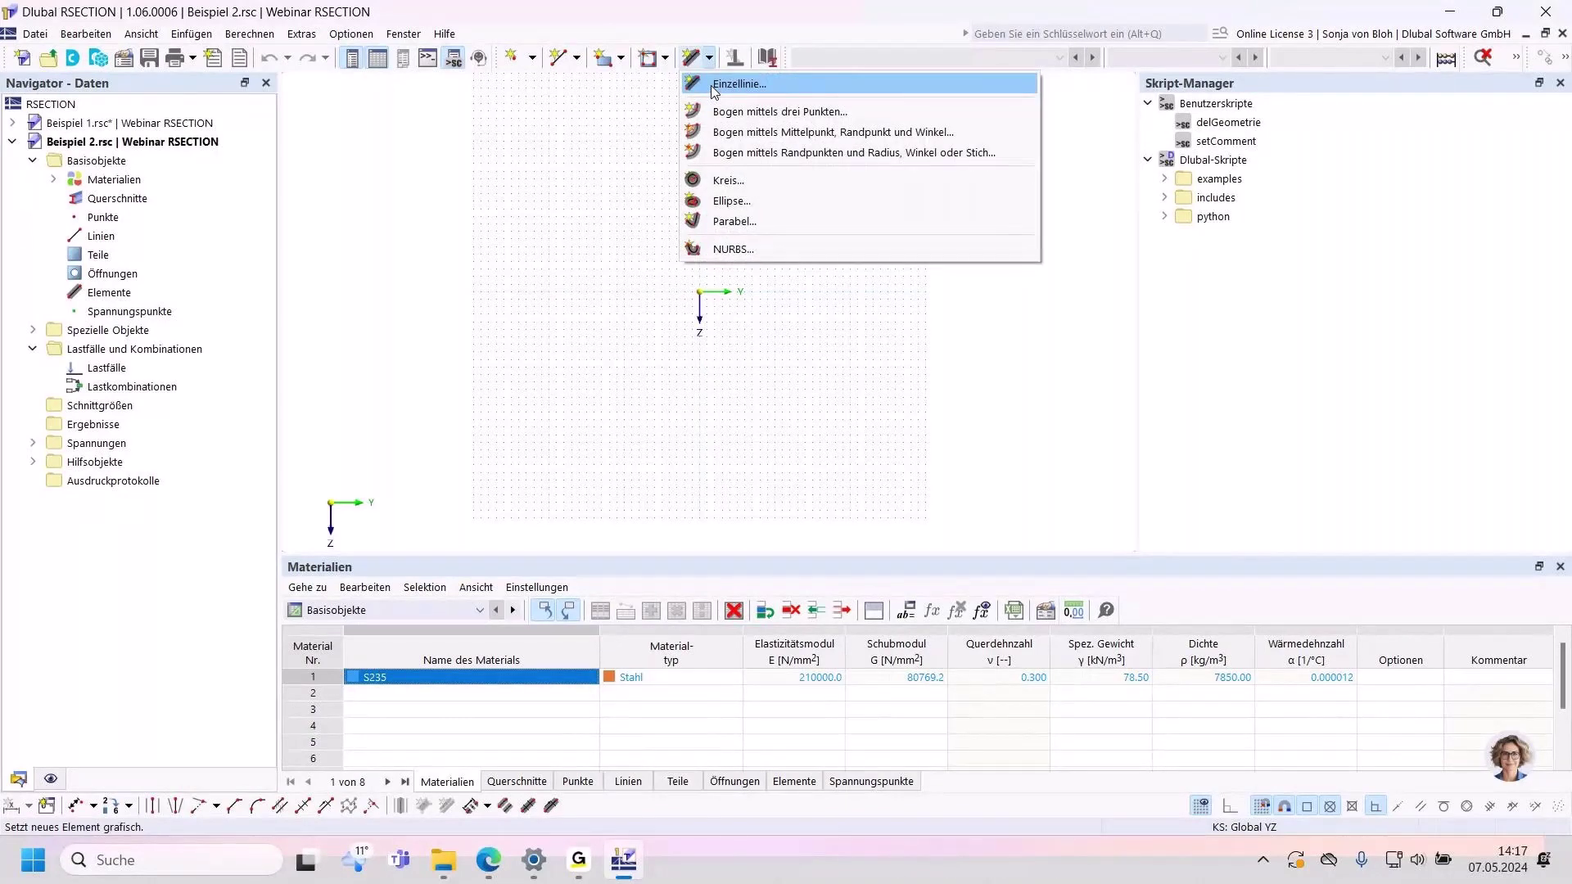
pyautogui.click(712, 87)
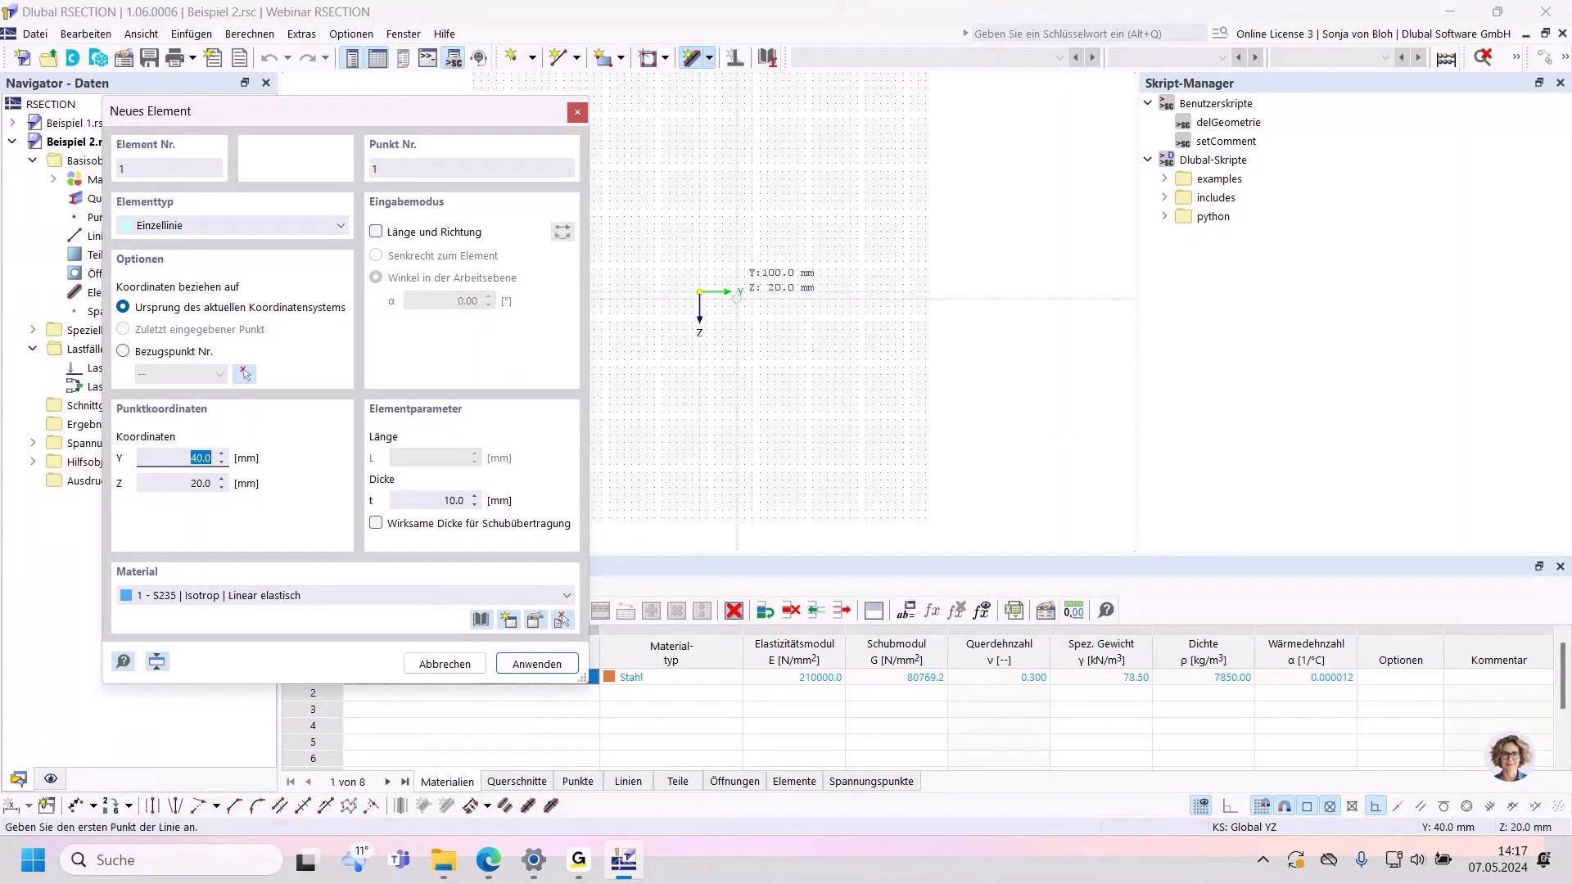
pyautogui.click(694, 267)
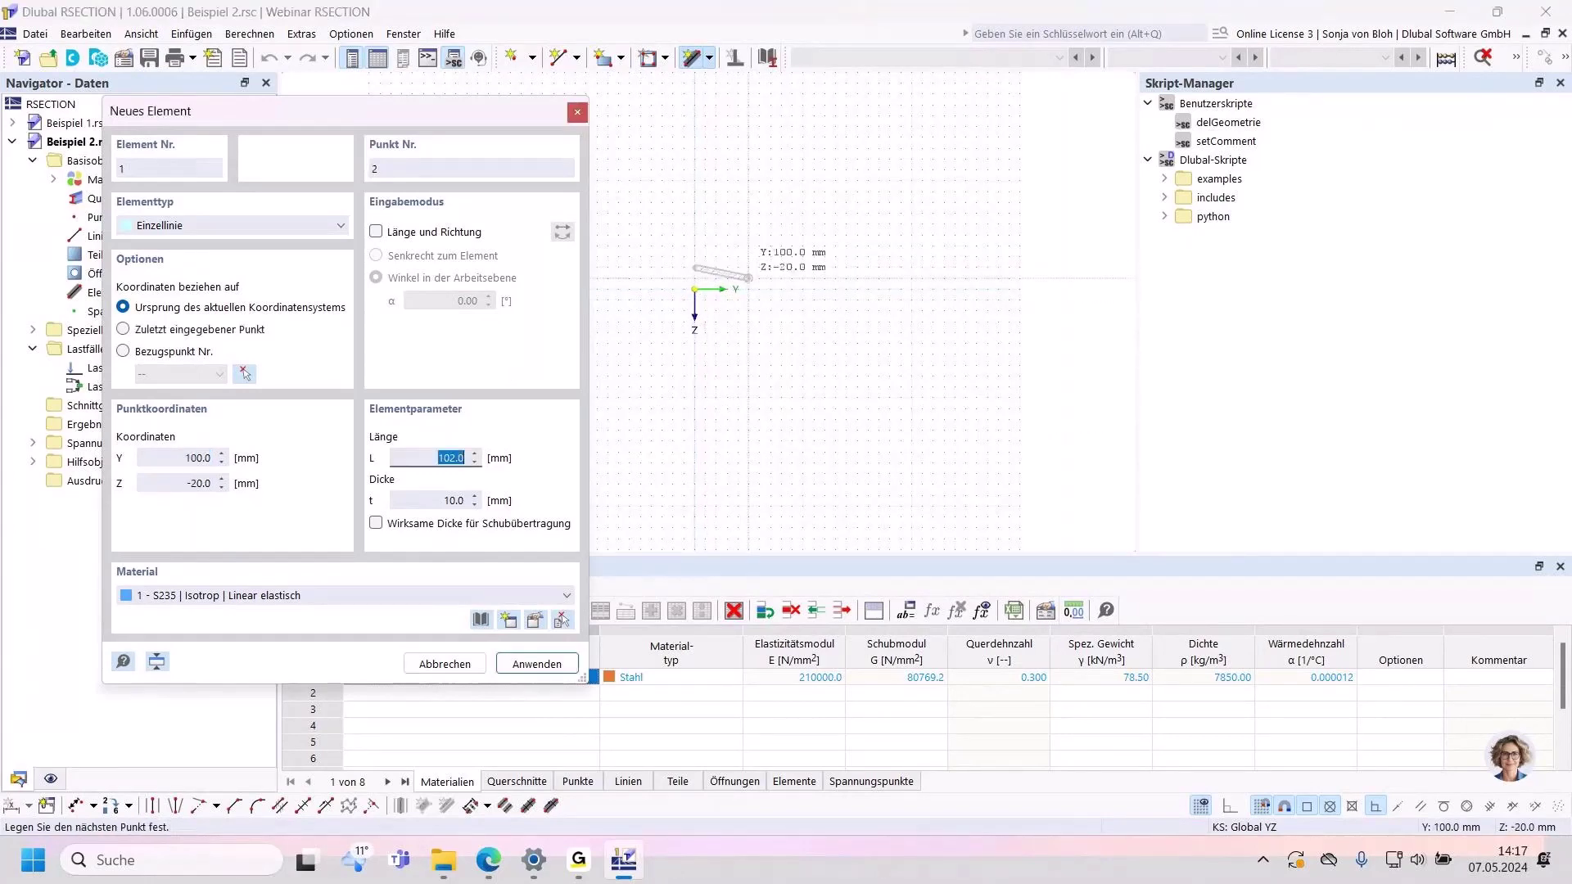
pyautogui.click(747, 267)
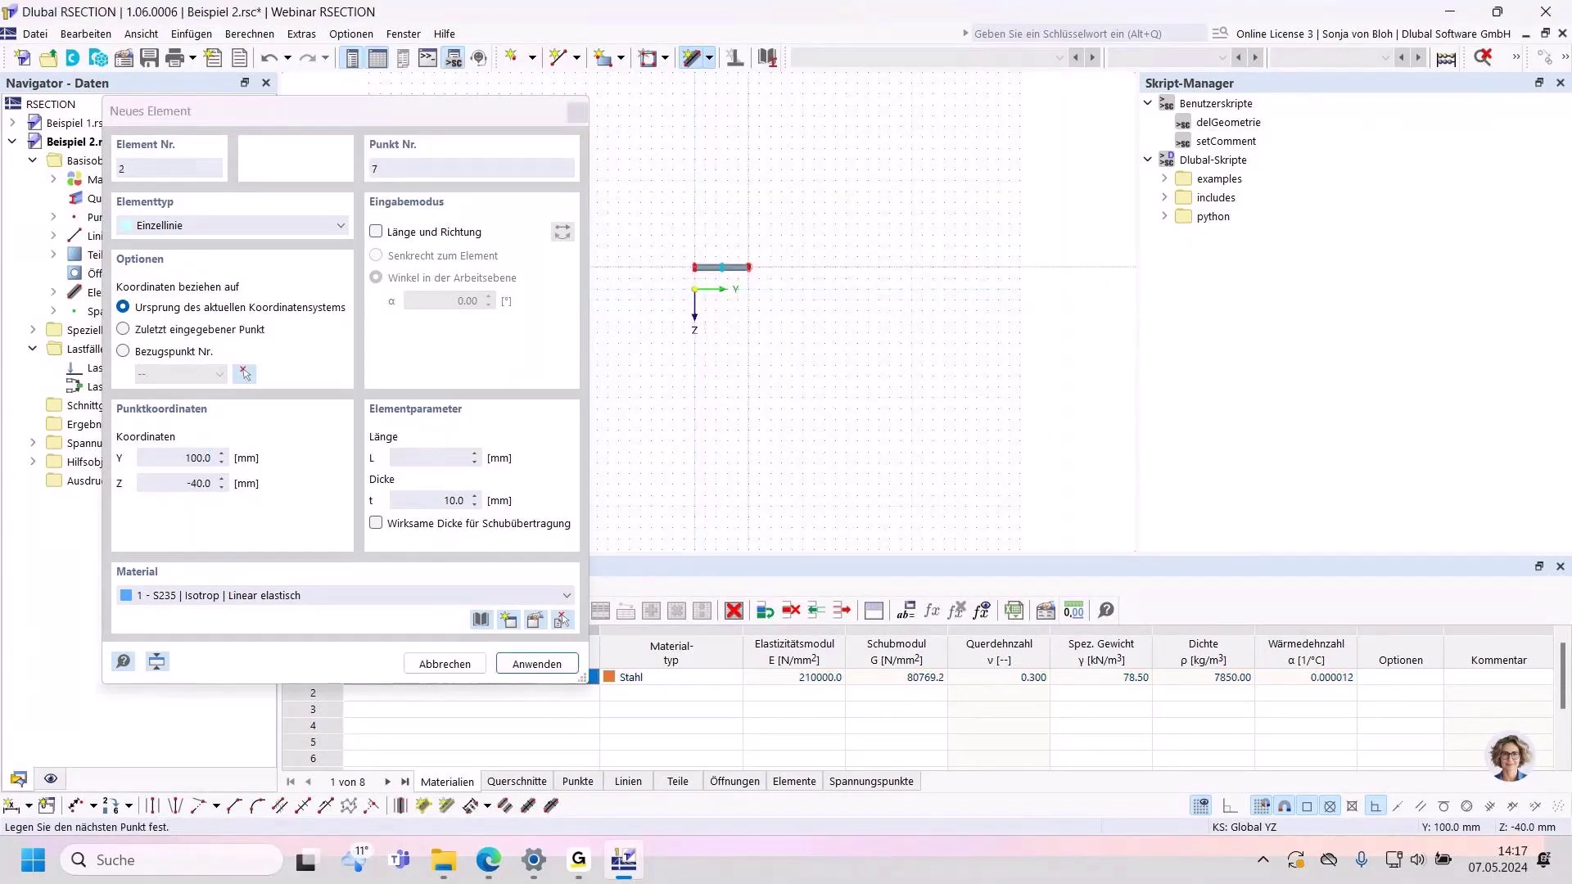
pyautogui.click(791, 267)
pyautogui.press('Escape')
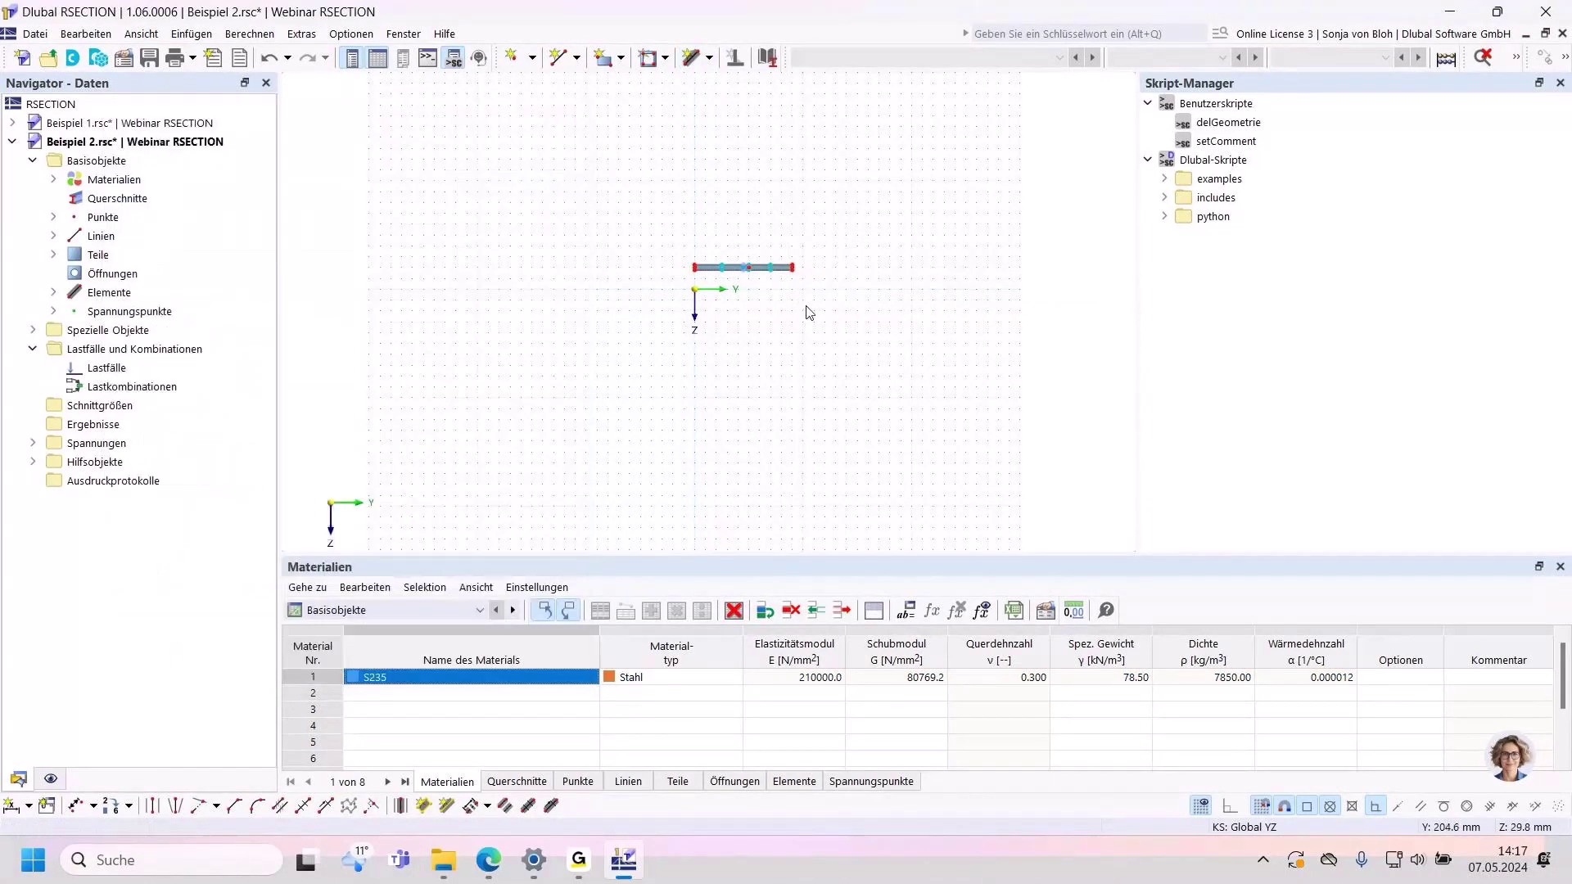
# Step: Turn on the numbering of the points and elements of the drawn flat bar
pyautogui.scroll(5, 789, 292)
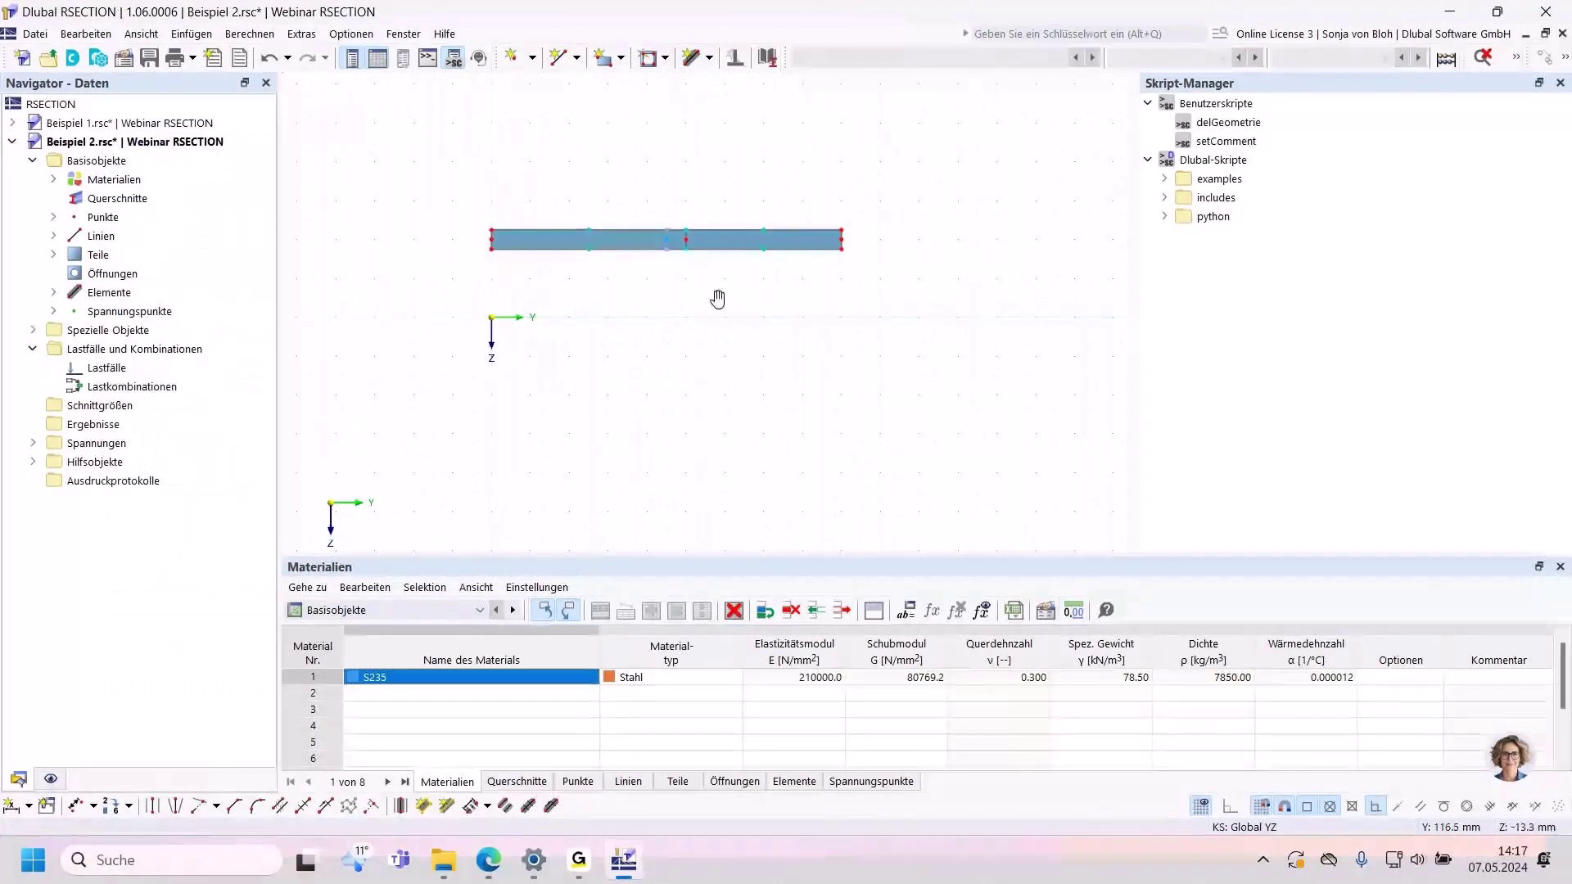
pyautogui.moveTo(719, 298); pyautogui.dragTo(714, 375, button='middle')
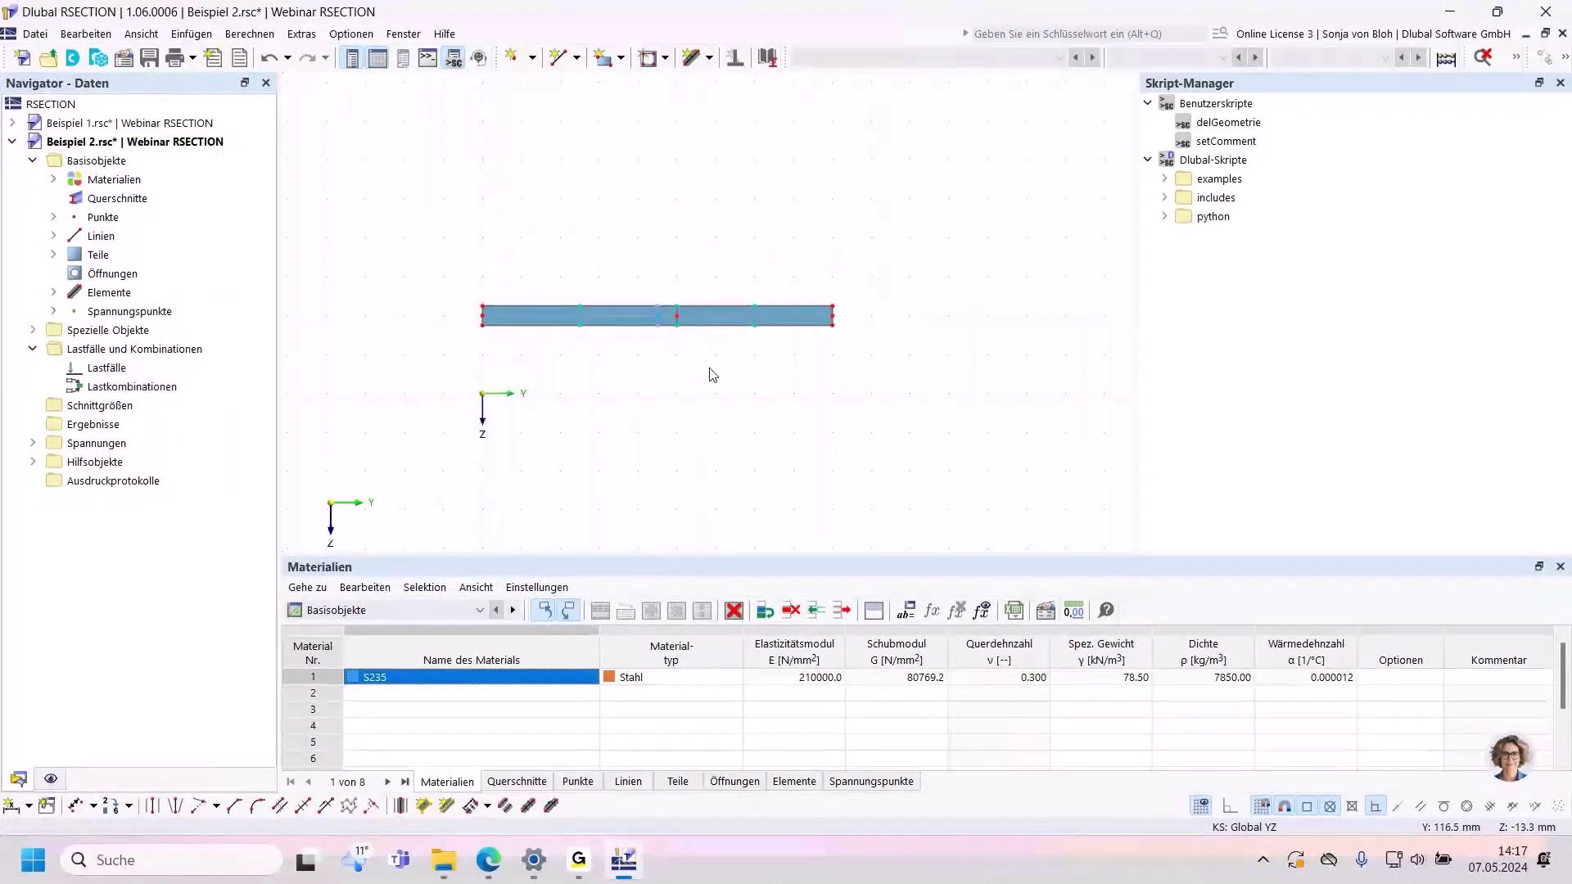
pyautogui.scroll(2, 713, 375)
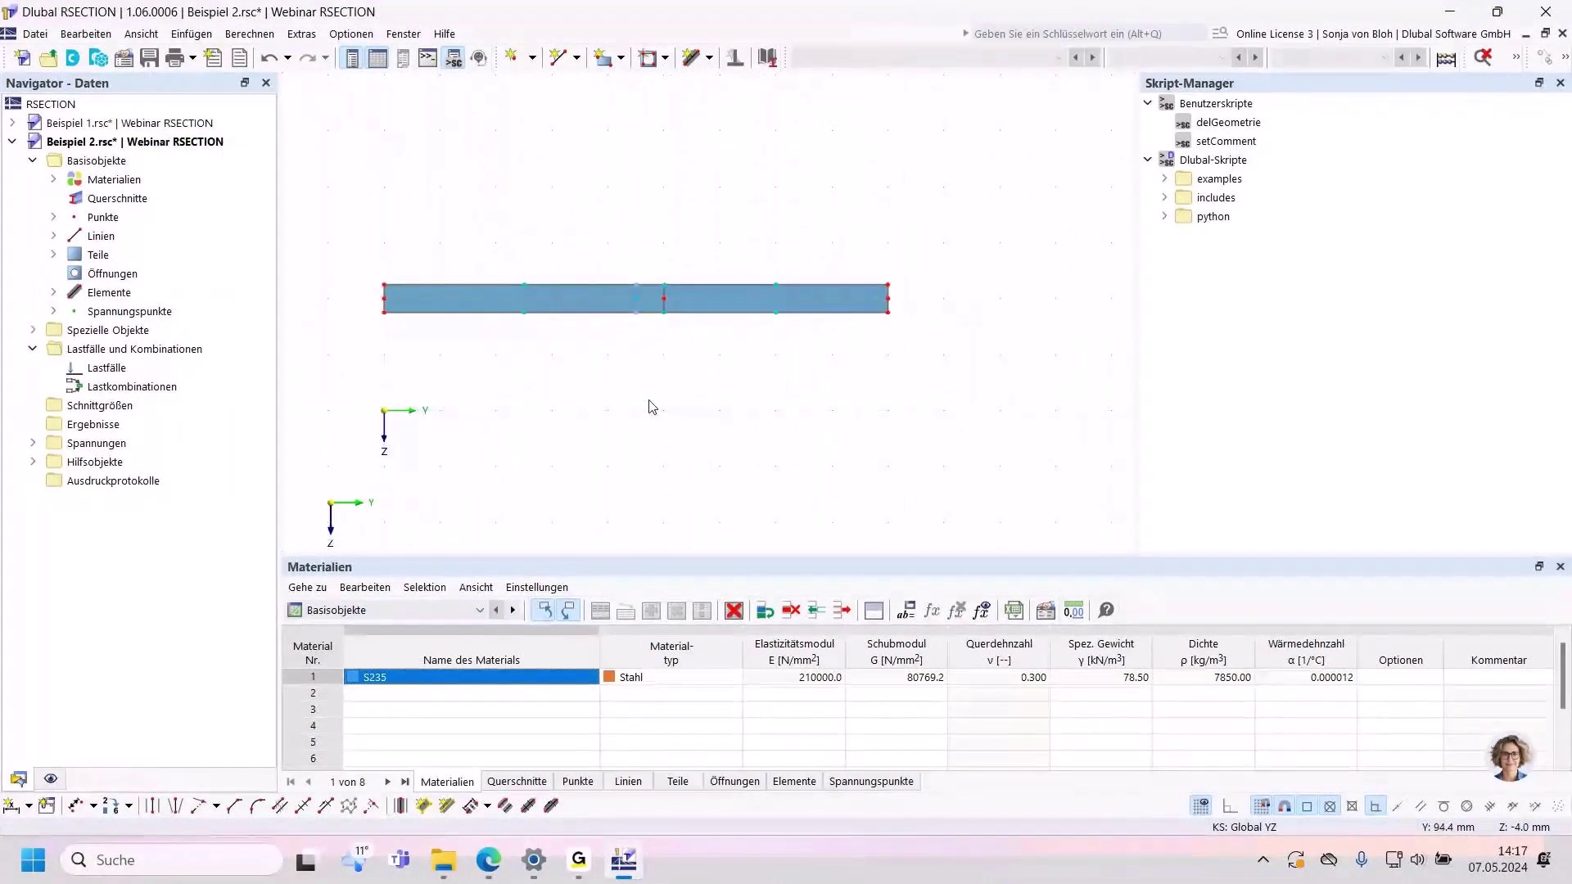
pyautogui.rightClick(502, 368)
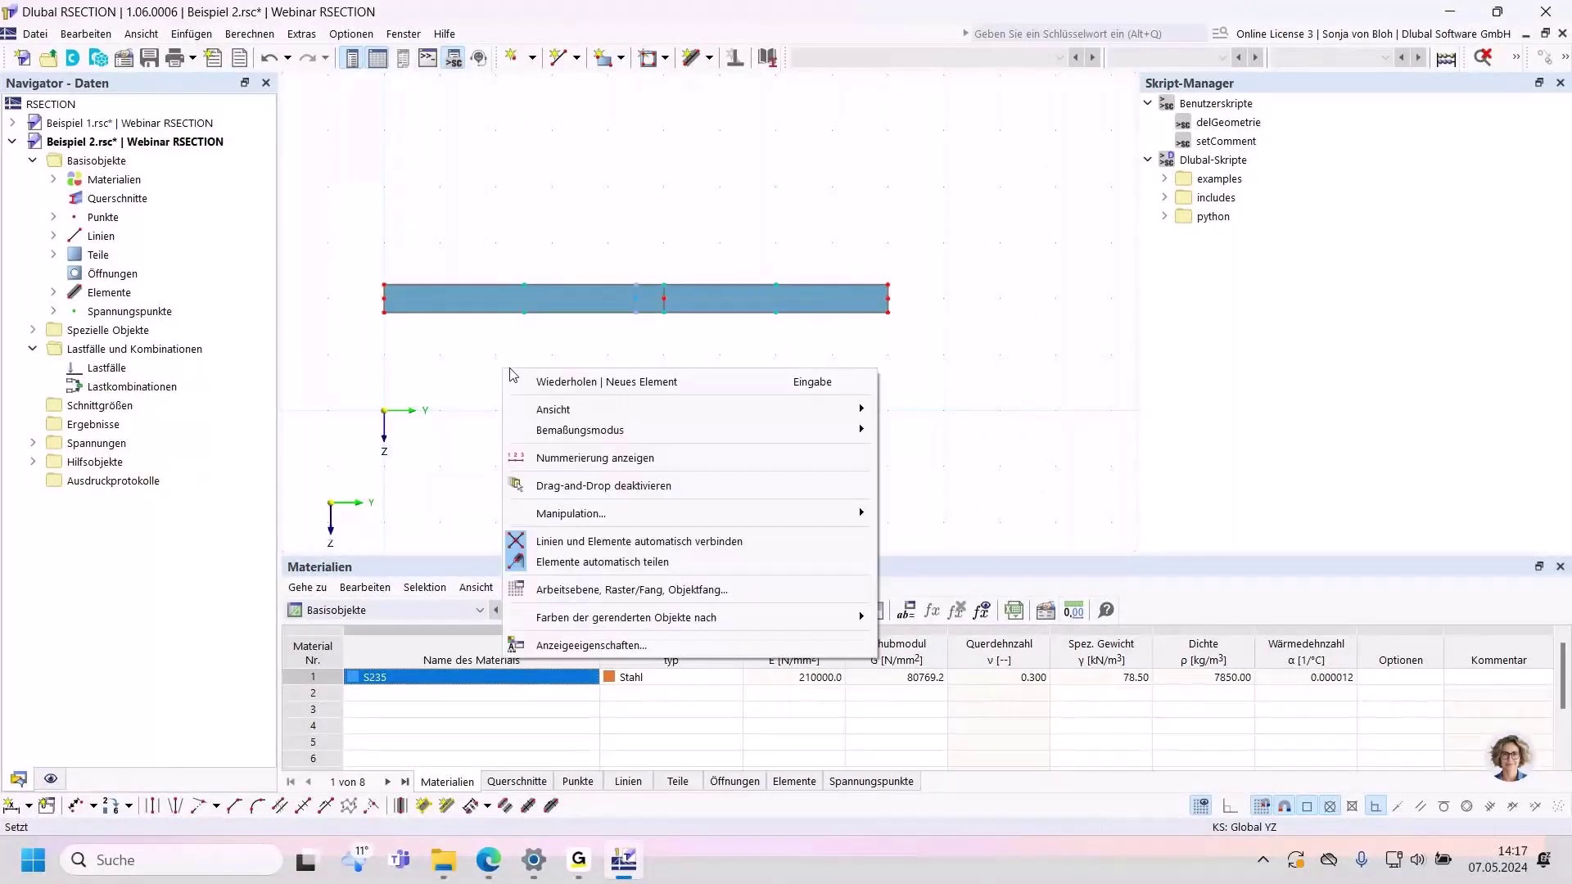
pyautogui.click(552, 457)
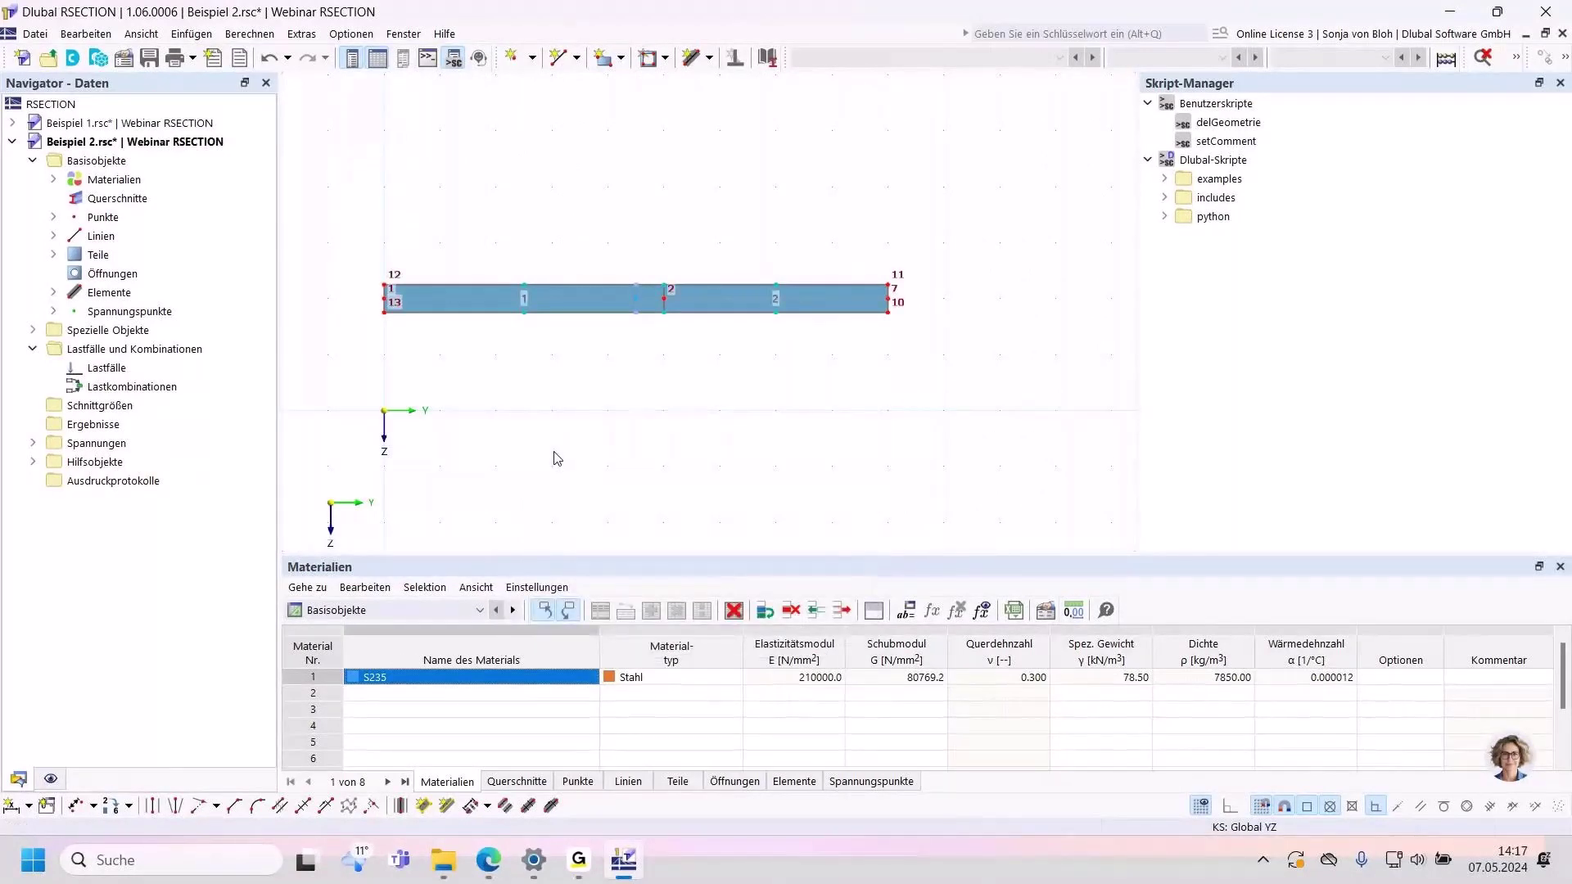
# Step: List the drawn elements of Beispiel 2 and highlight each of the two flat-bar elements in turn
pyautogui.click(53, 292)
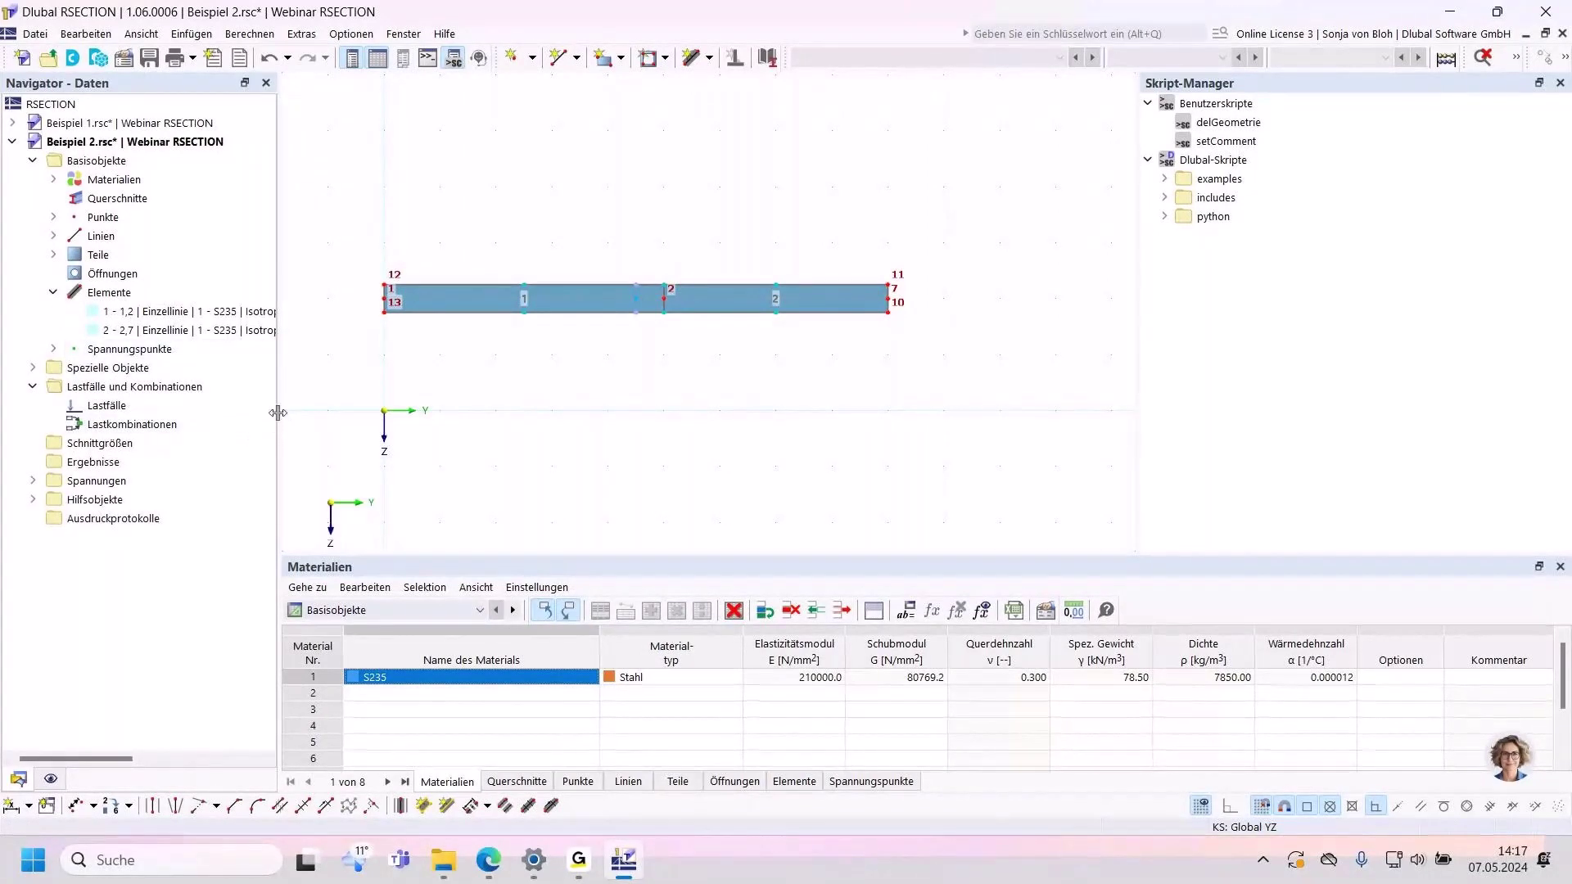
pyautogui.moveTo(279, 413); pyautogui.dragTo(364, 410)
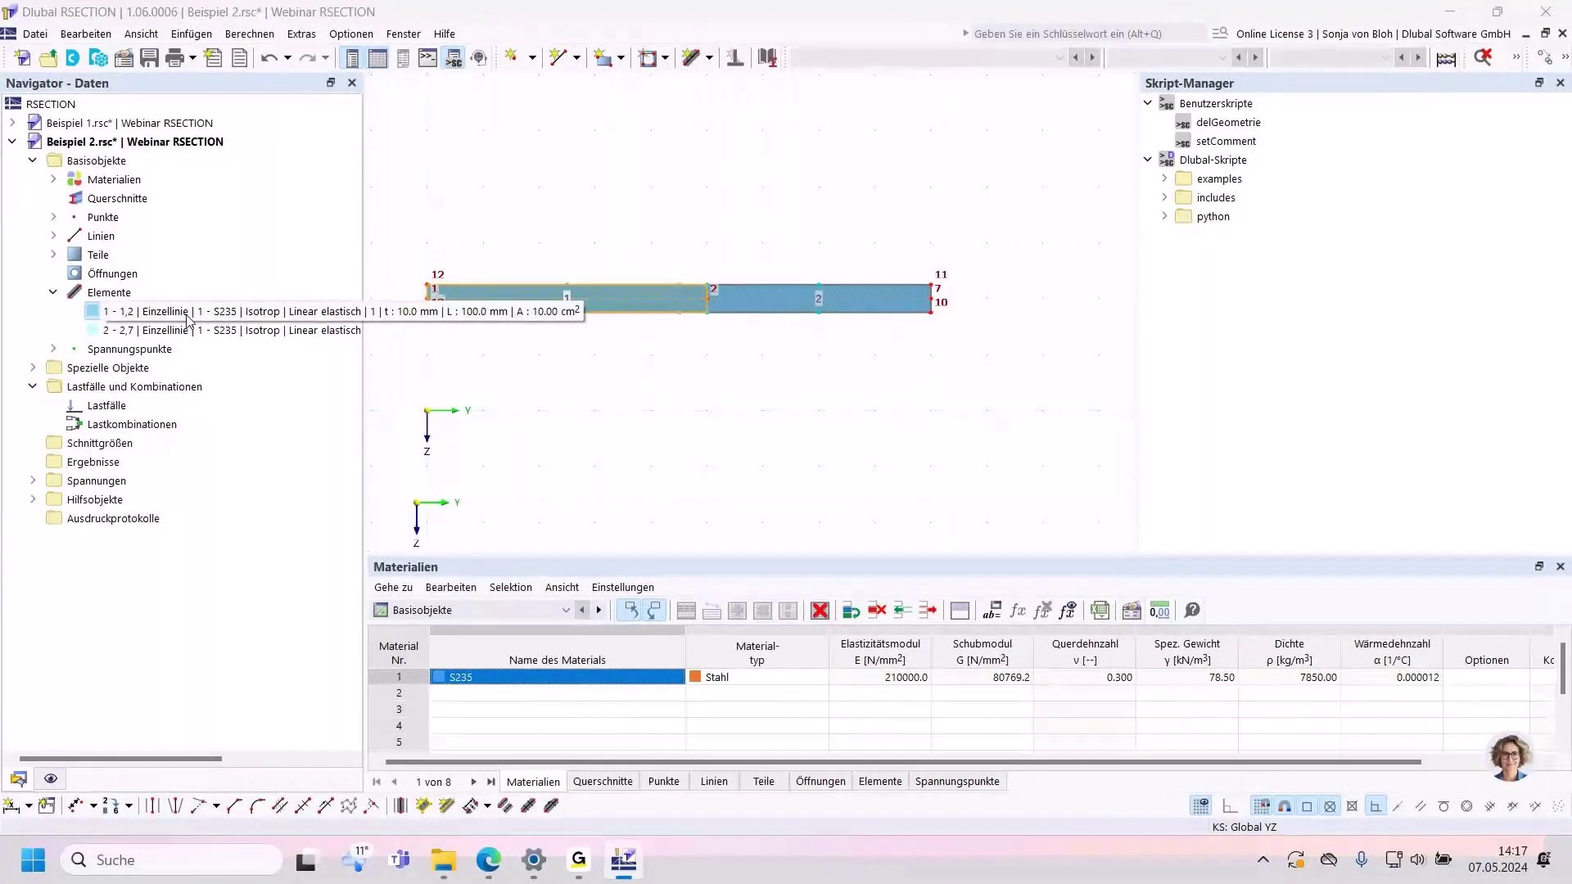
pyautogui.click(188, 313)
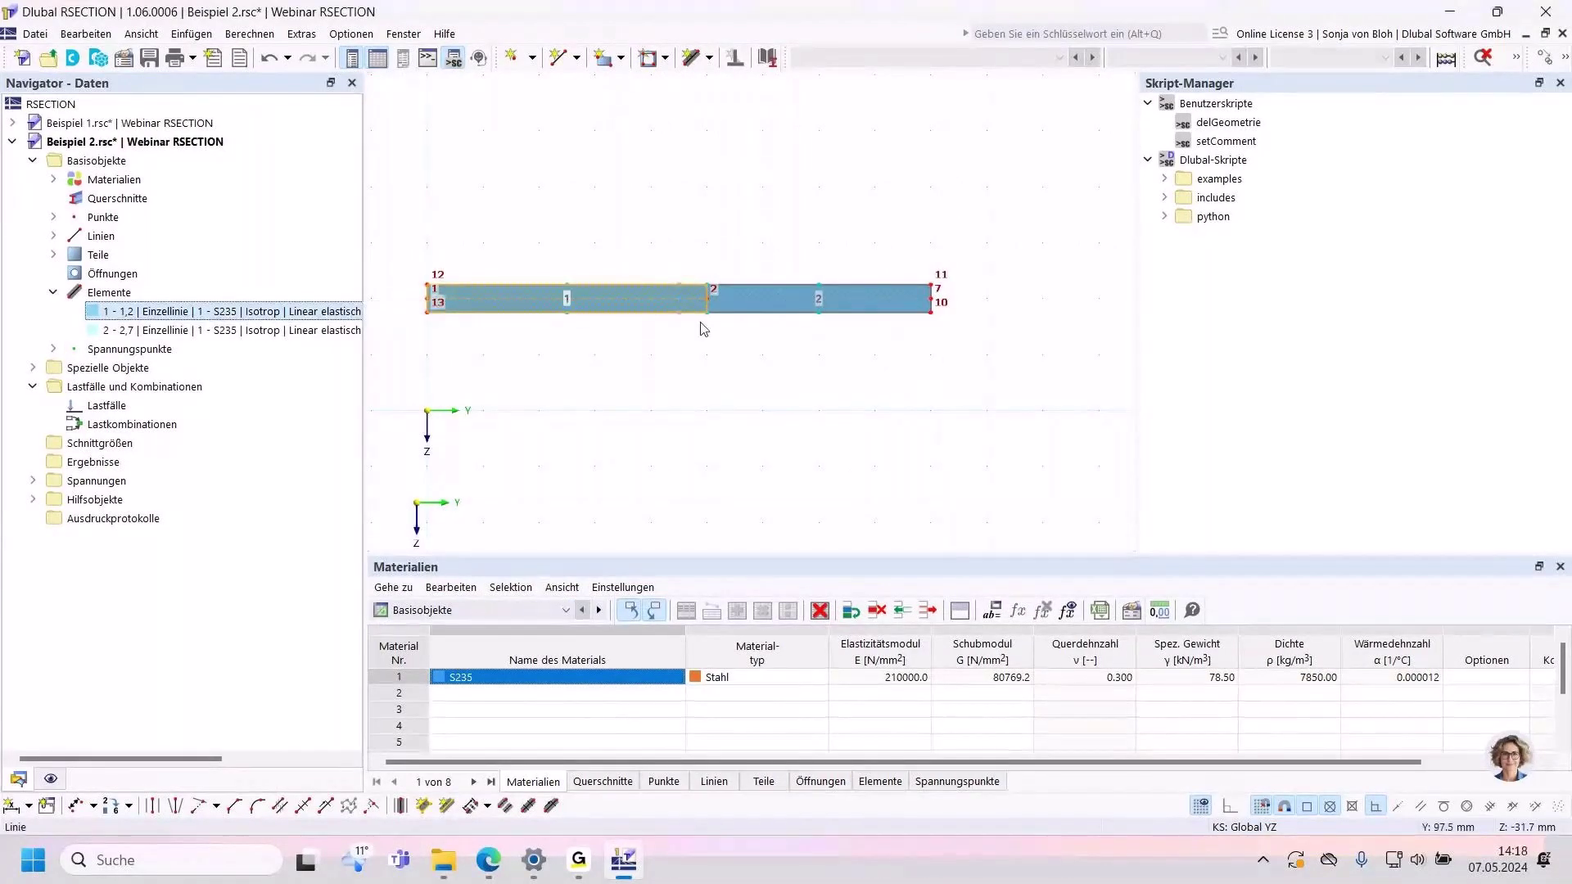
pyautogui.click(167, 331)
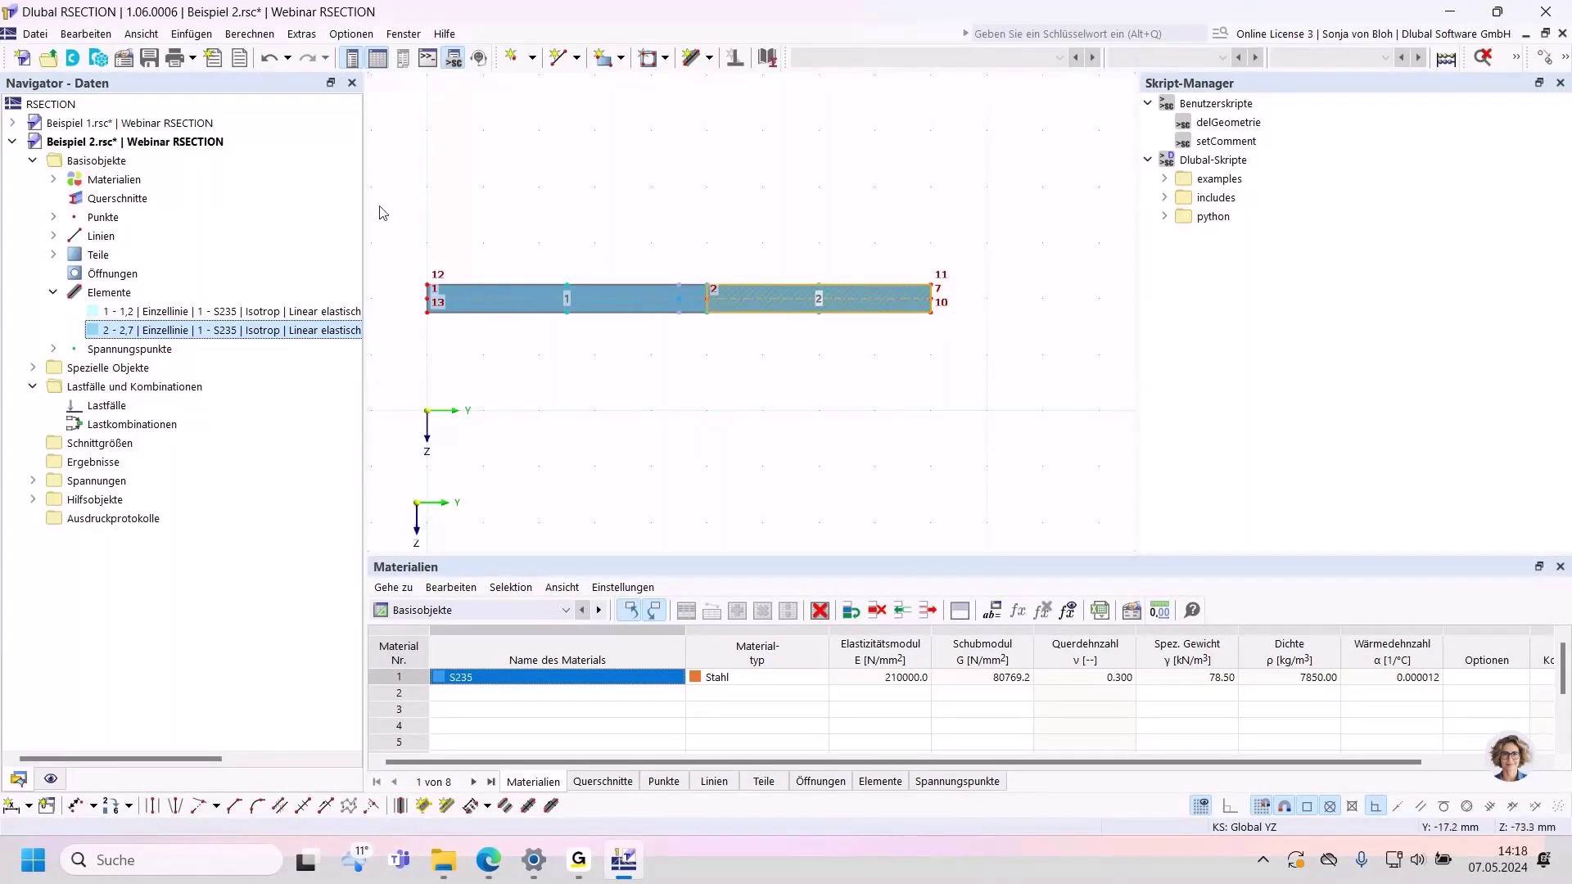
# Step: Delete both flat-bar elements and turn off the automatic connecting of lines and elements and the automatic dividing of elements
pyautogui.moveTo(396, 199); pyautogui.dragTo(631, 401)
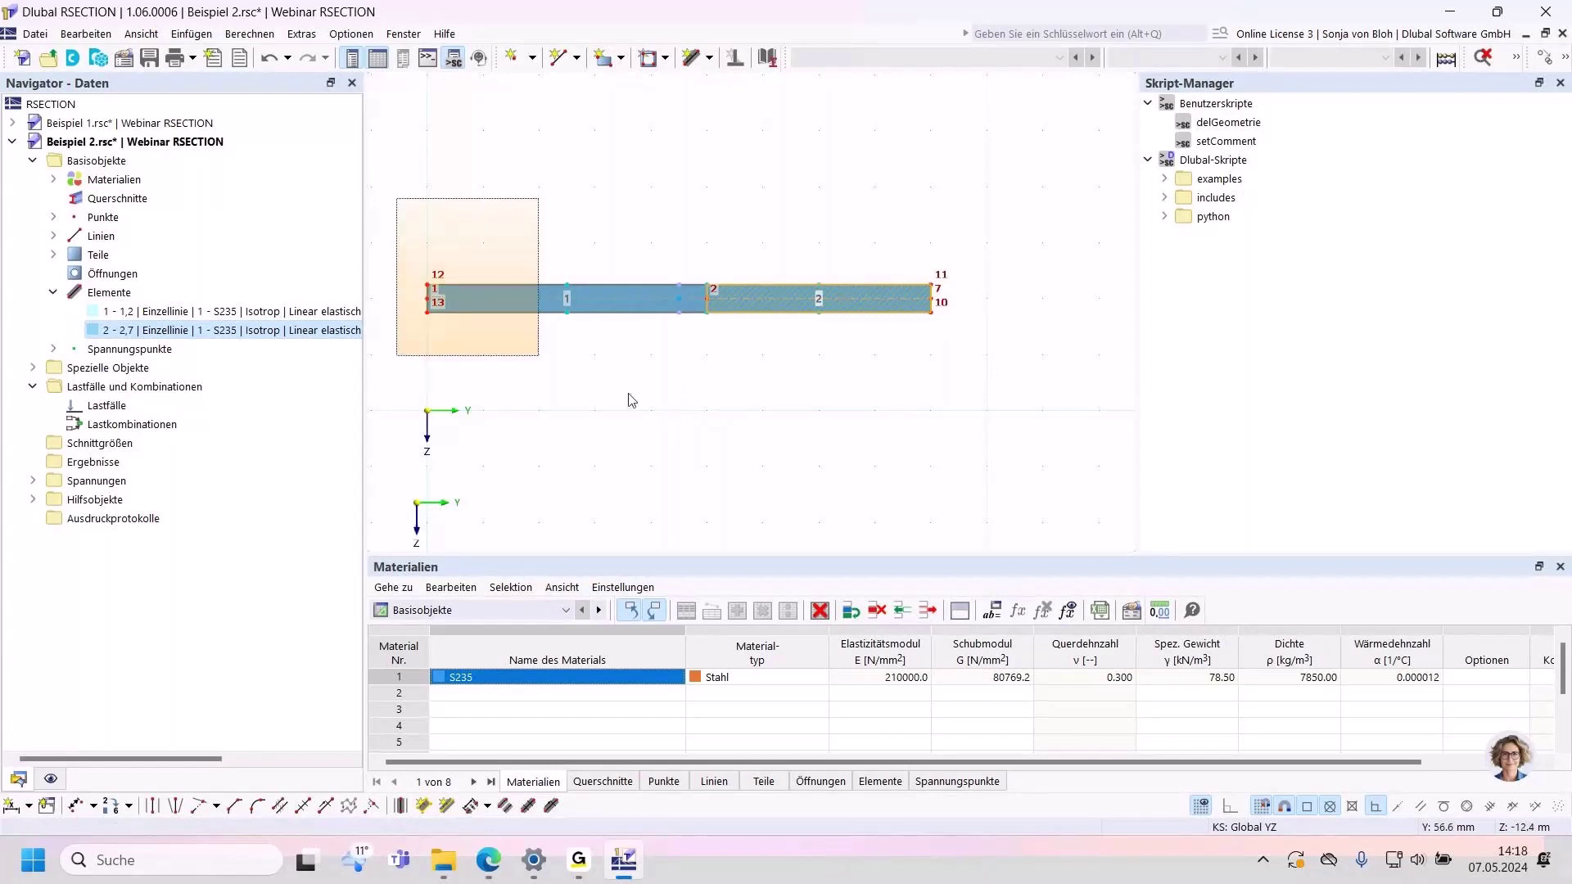
pyautogui.press('Delete')
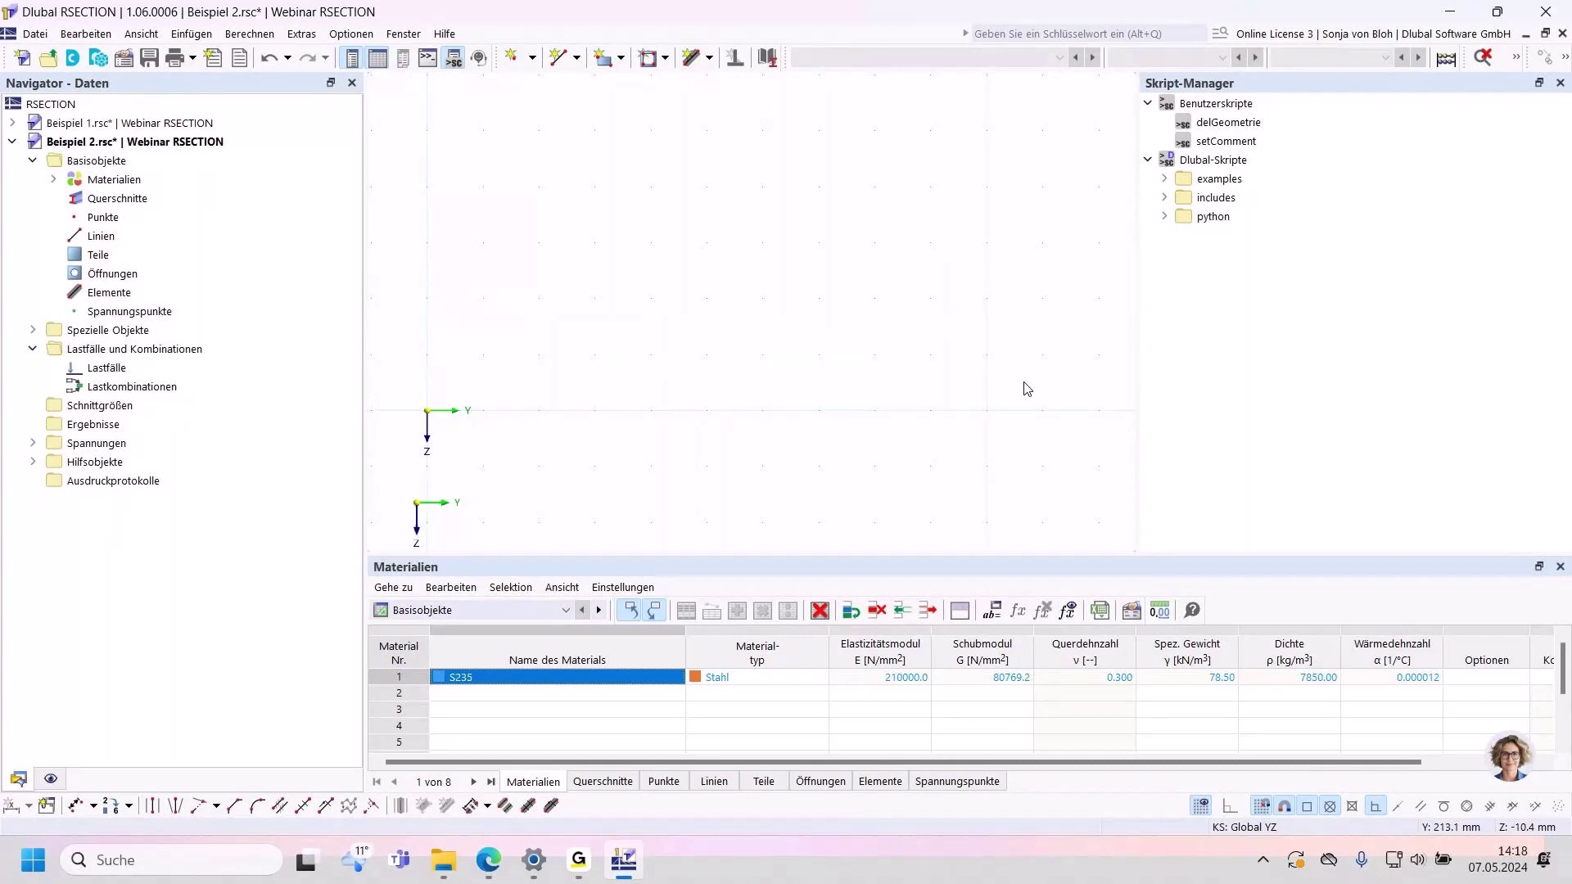
pyautogui.rightClick(619, 278)
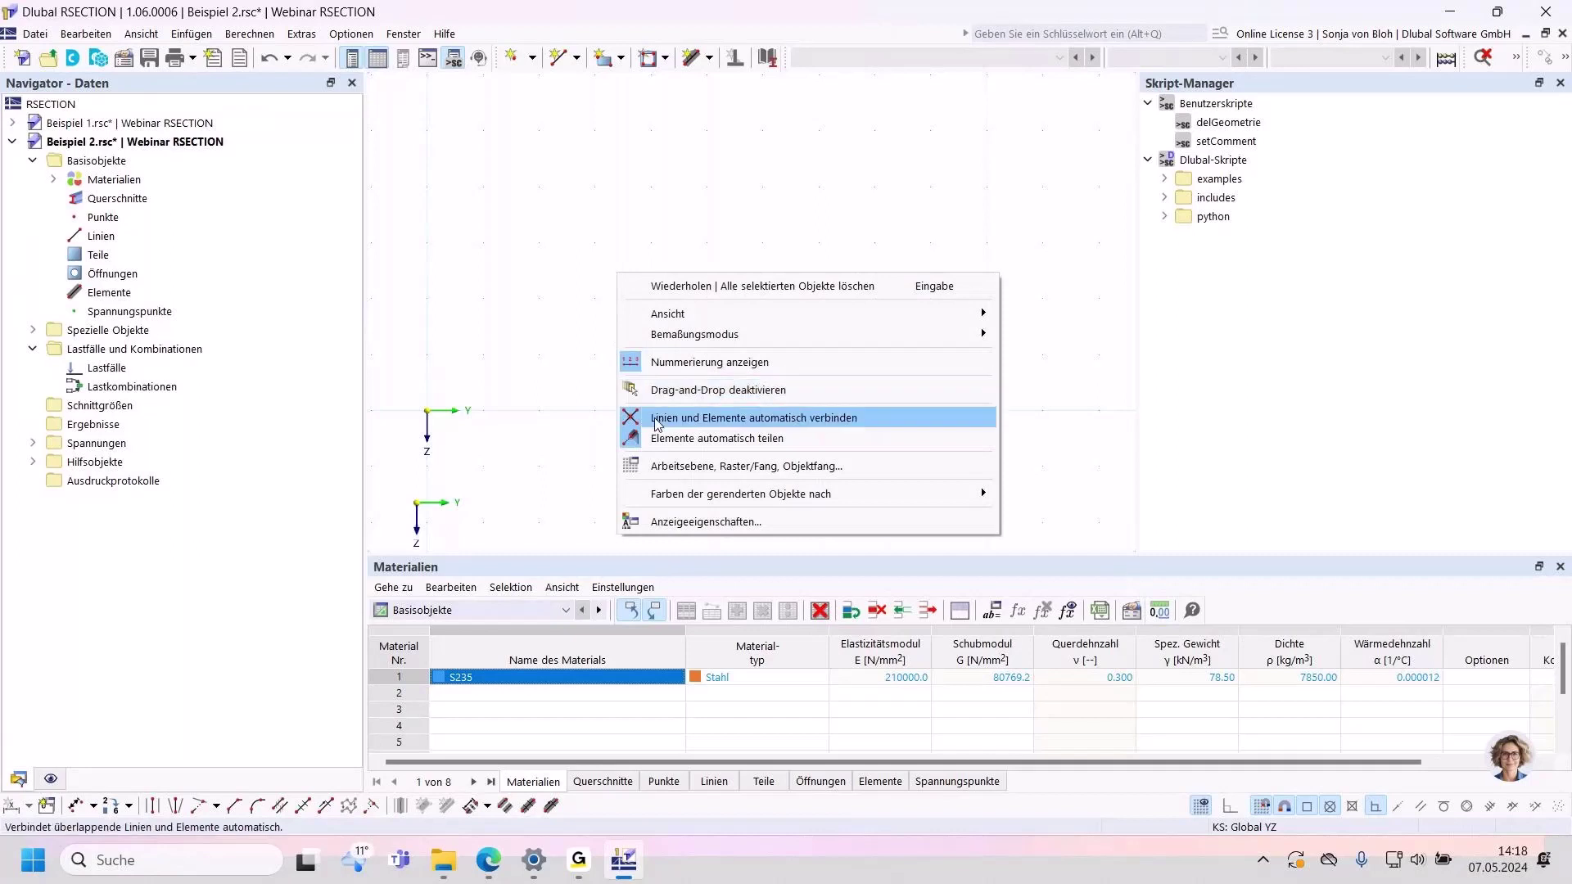
pyautogui.click(624, 417)
pyautogui.rightClick(590, 309)
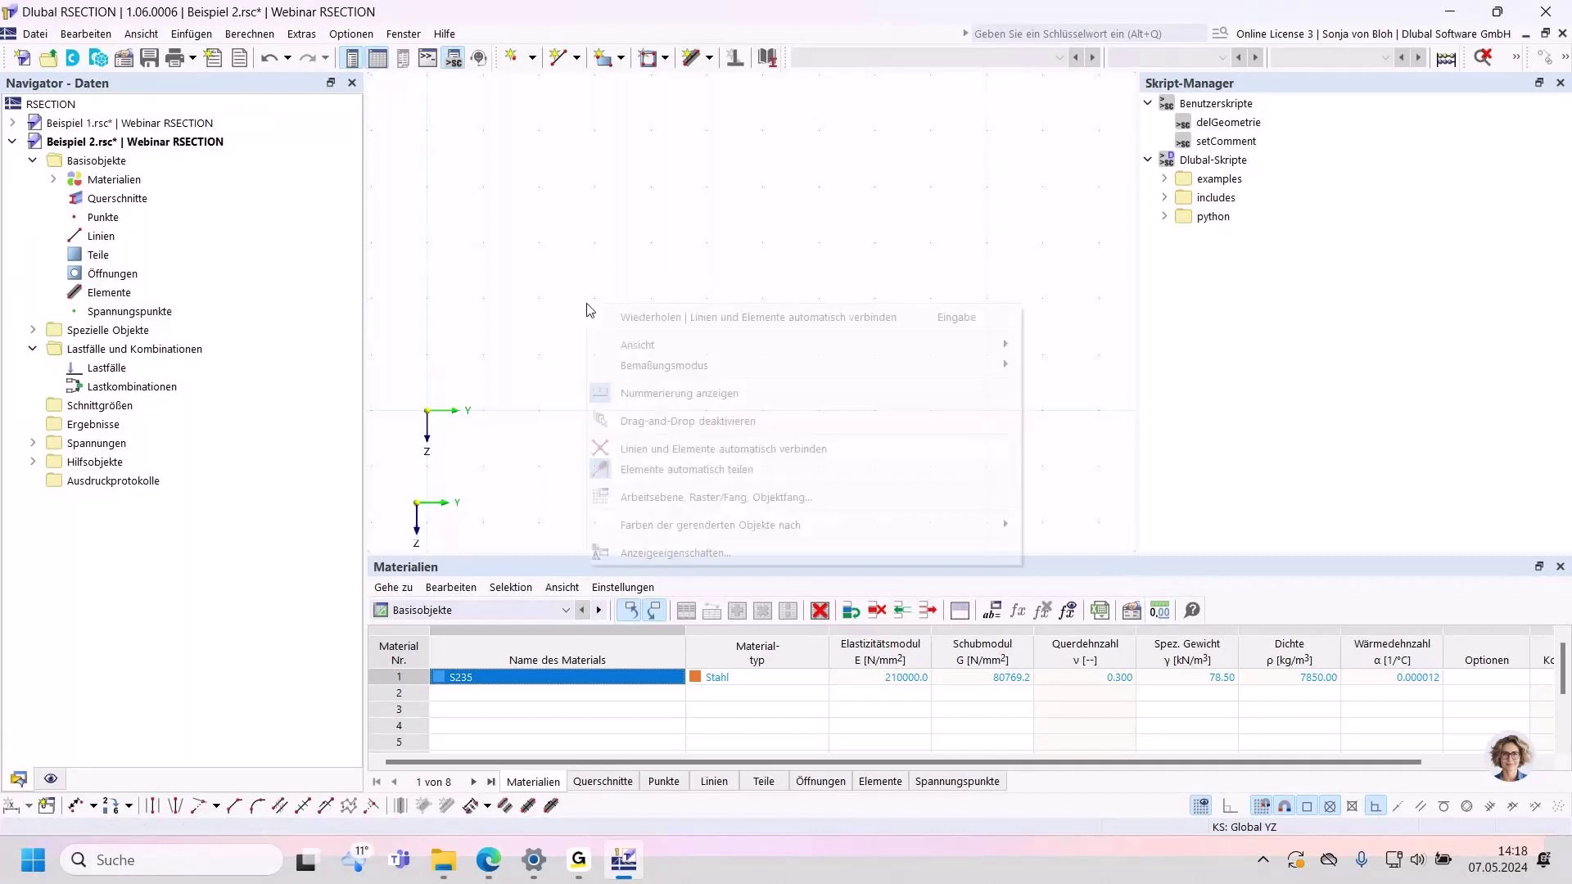
pyautogui.click(671, 471)
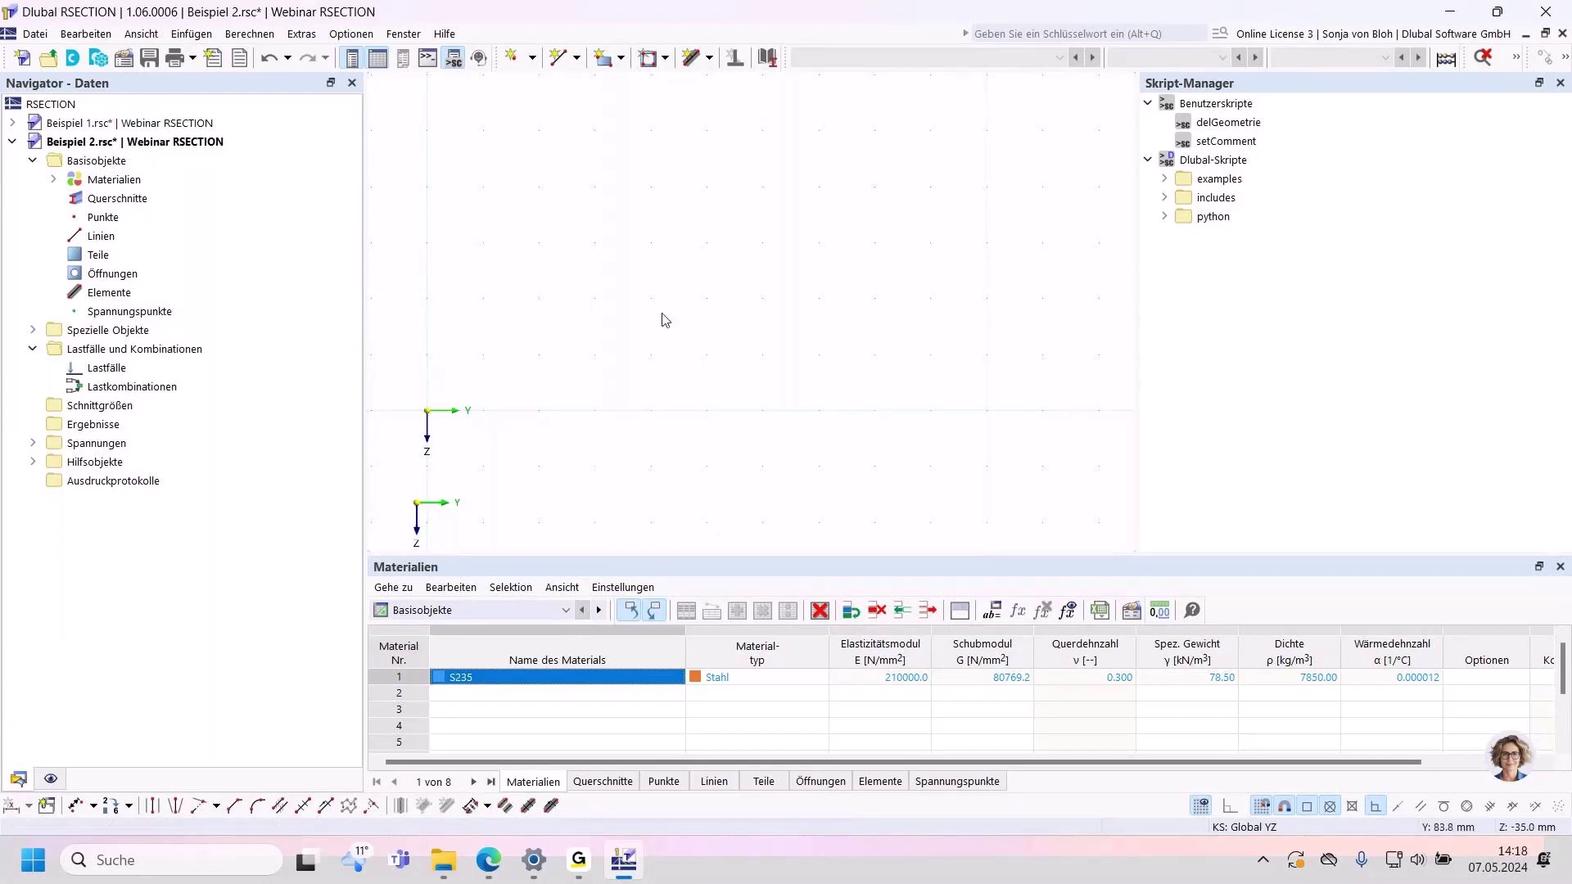
# Step: Draw a 10 mm thick T shape: a horizontal element from Y = 0 to 140 mm at Z = -60 mm and a 60 mm vertical element at Y = 100 mm
pyautogui.click(690, 58)
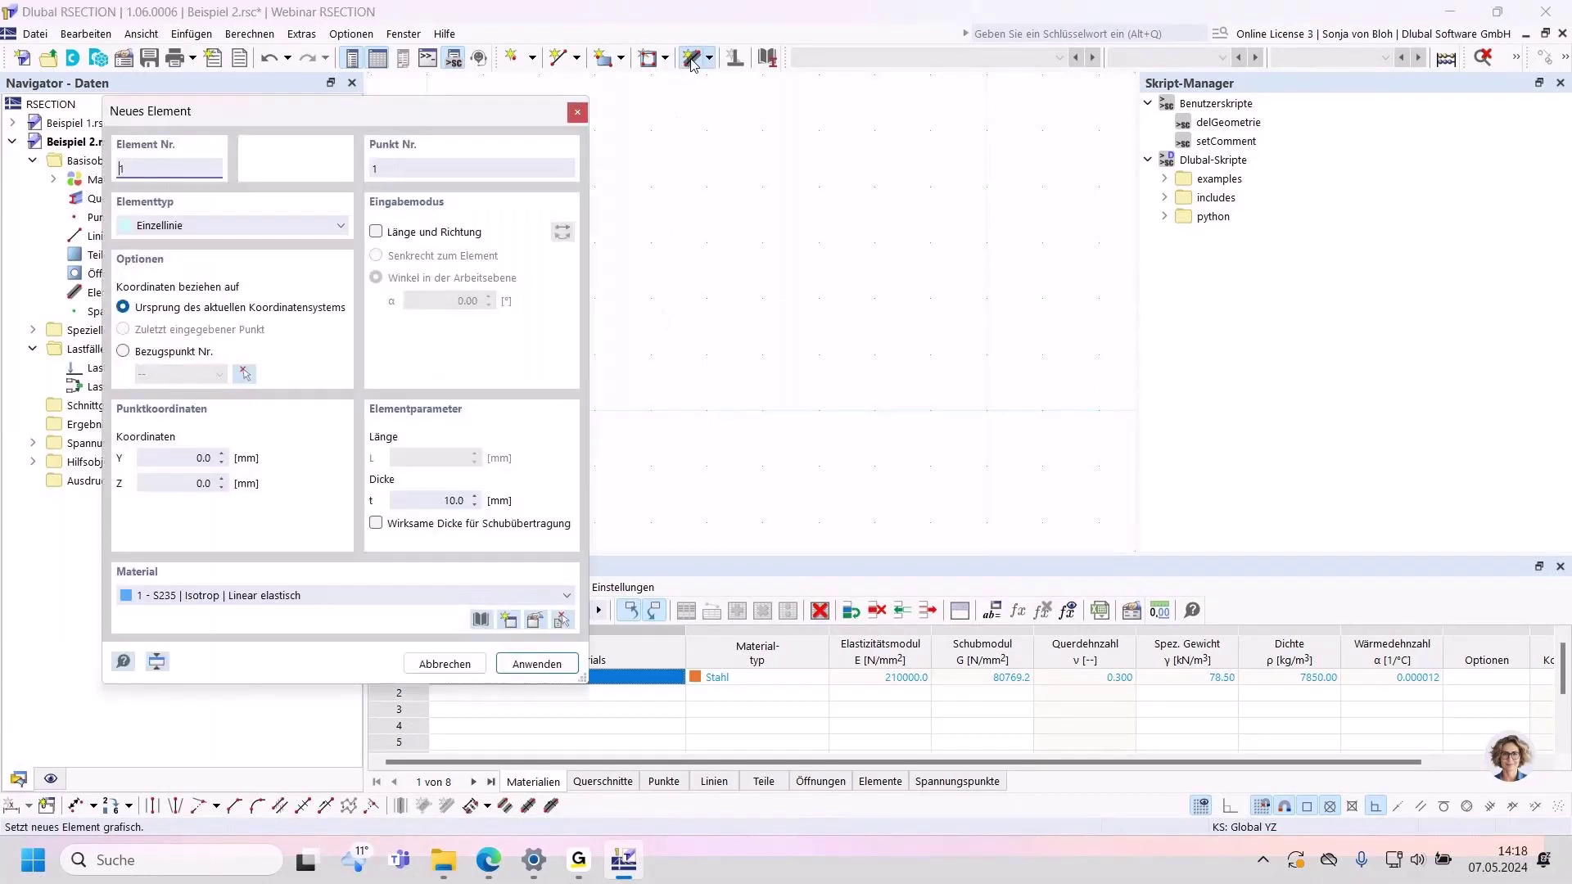
pyautogui.moveTo(418, 118); pyautogui.dragTo(299, 141)
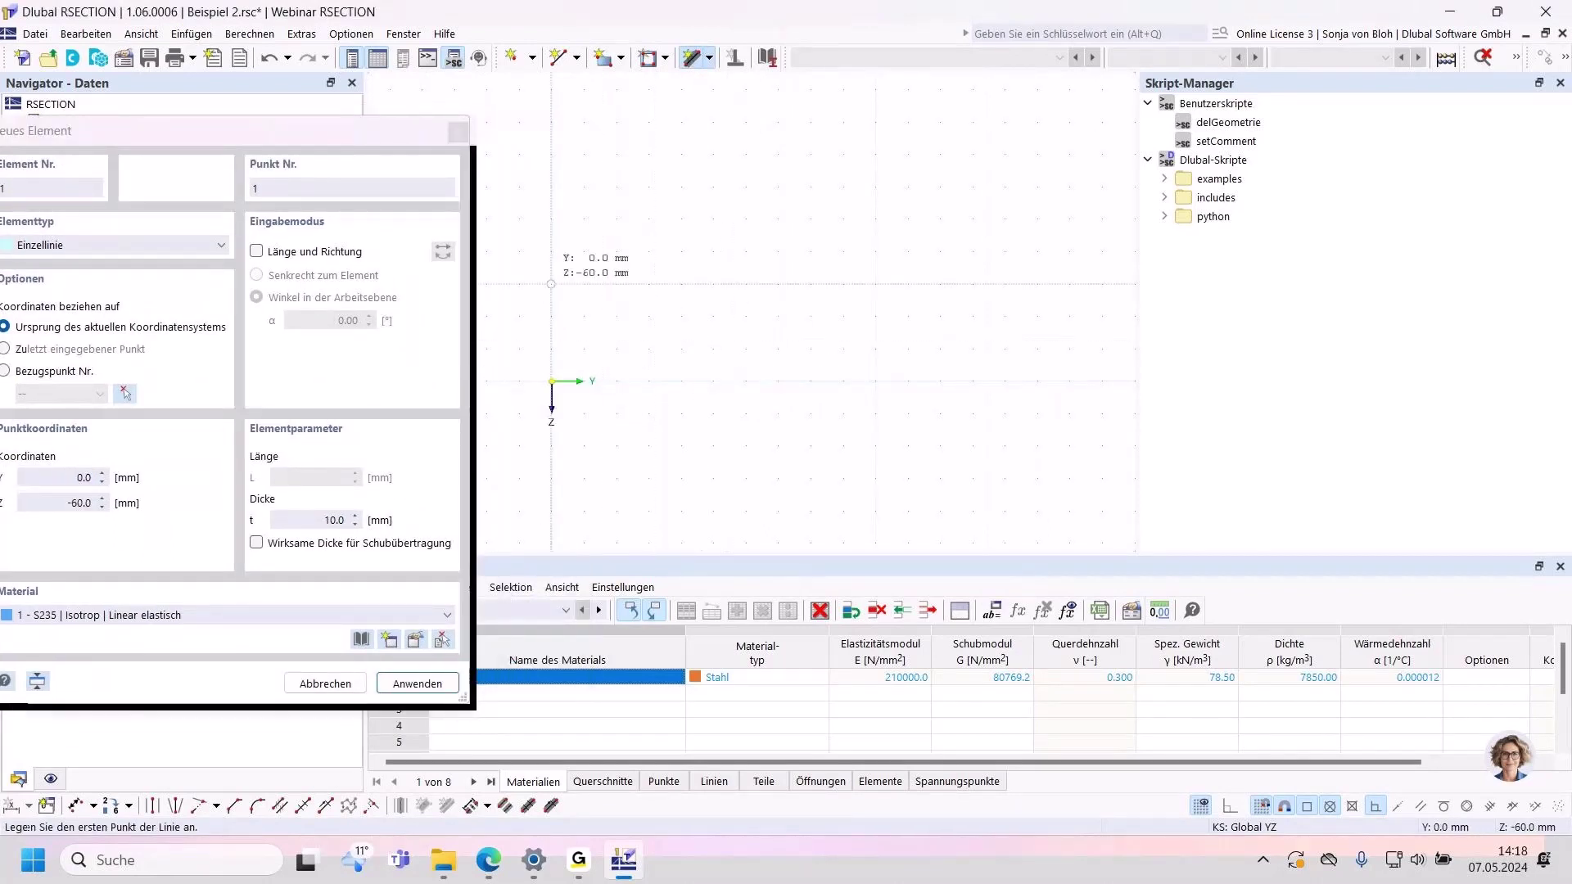
pyautogui.click(551, 284)
pyautogui.click(779, 284)
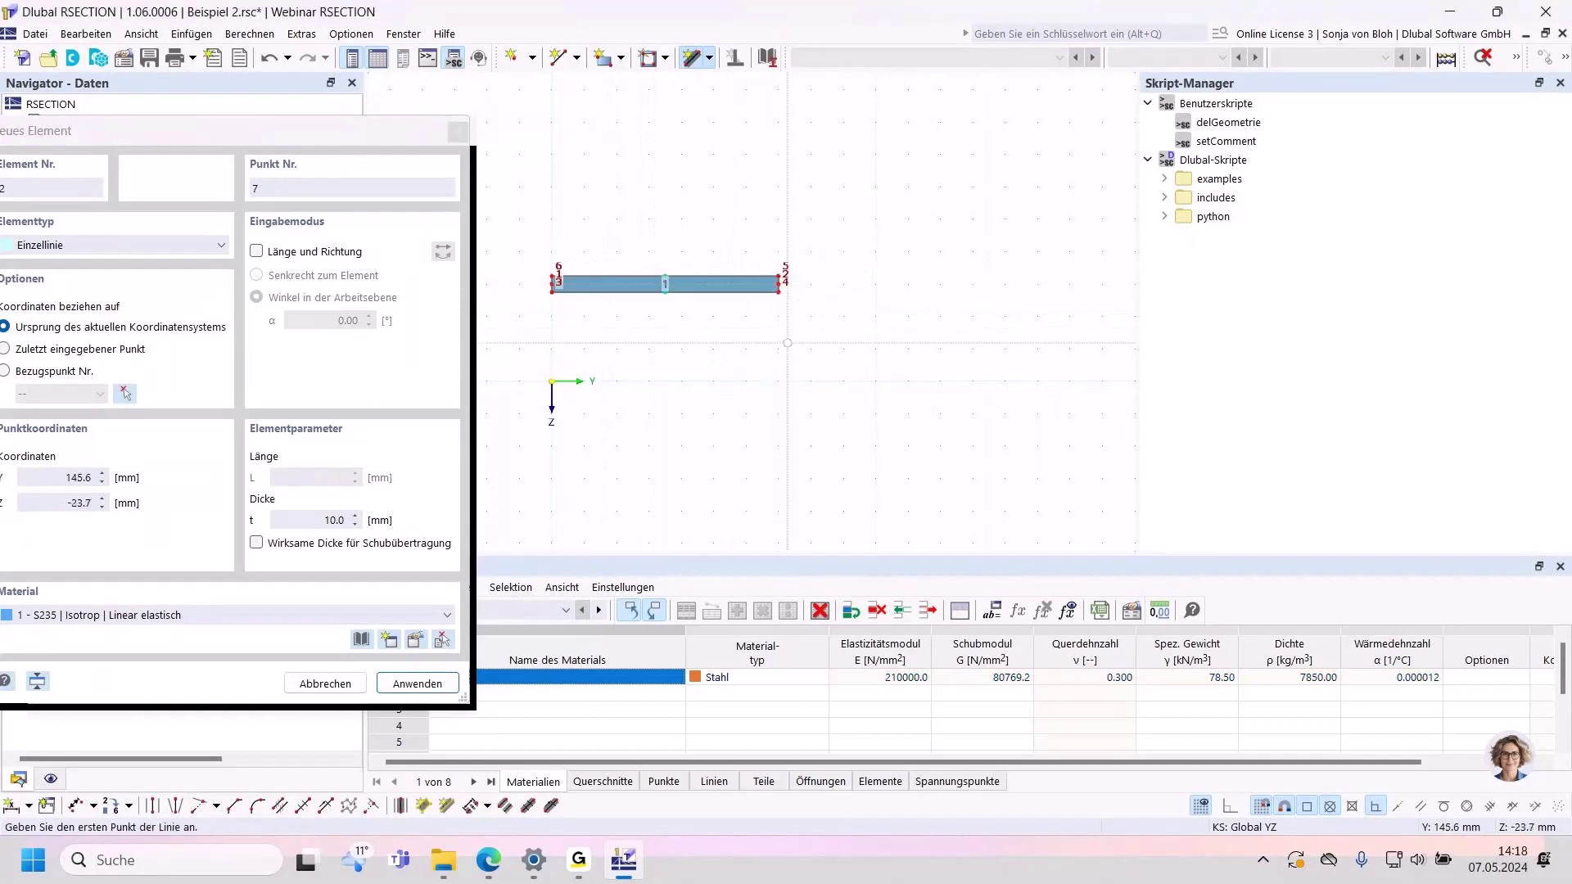
pyautogui.click(713, 381)
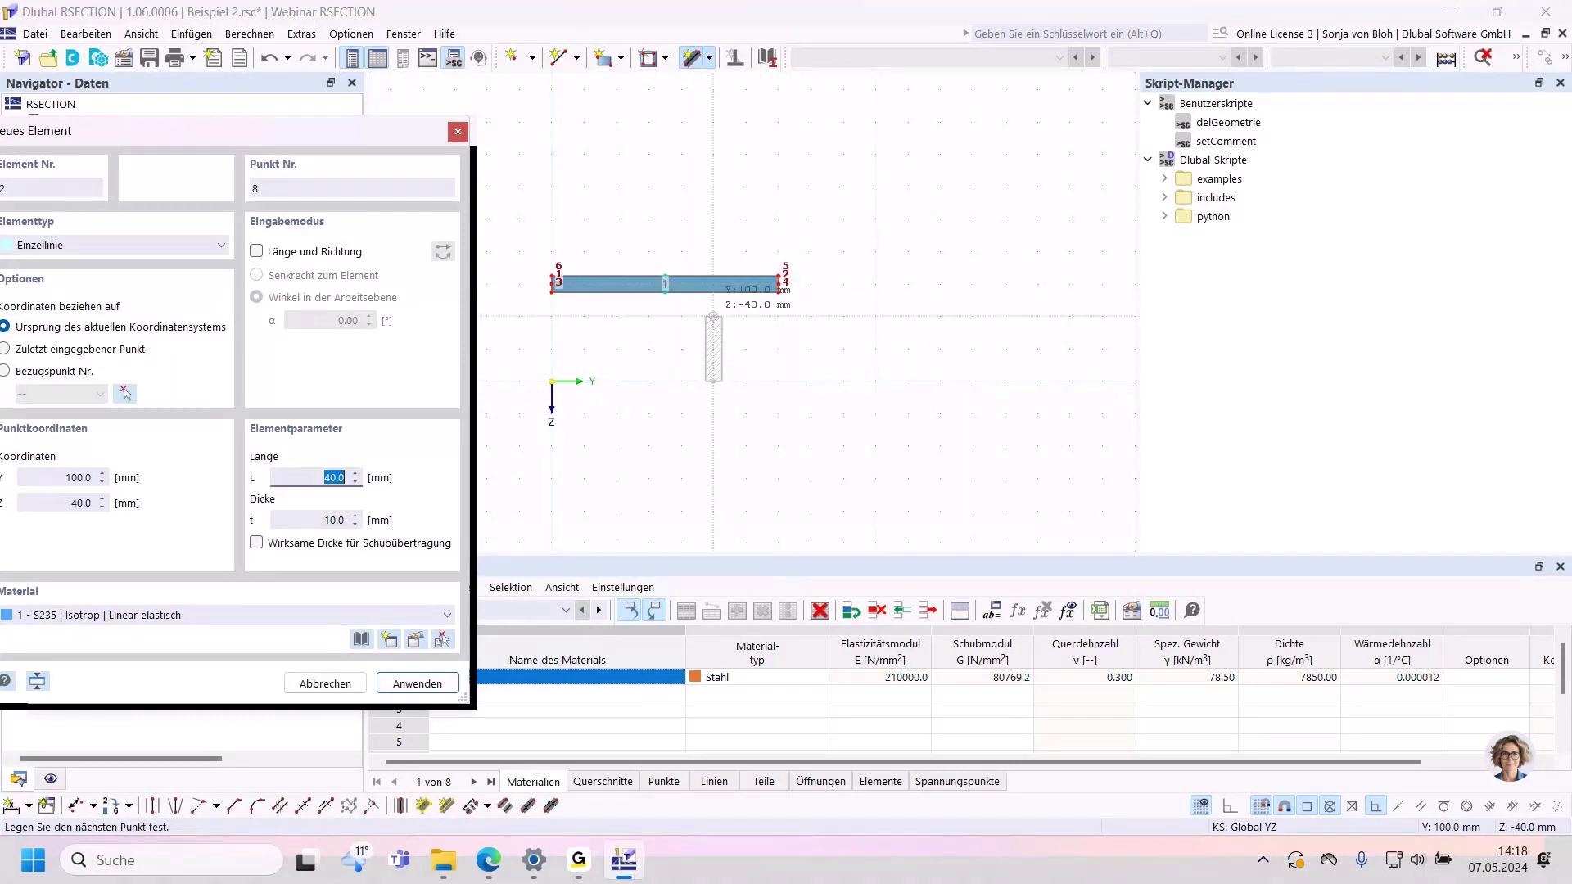
pyautogui.scroll(3, 715, 312)
pyautogui.click(707, 264)
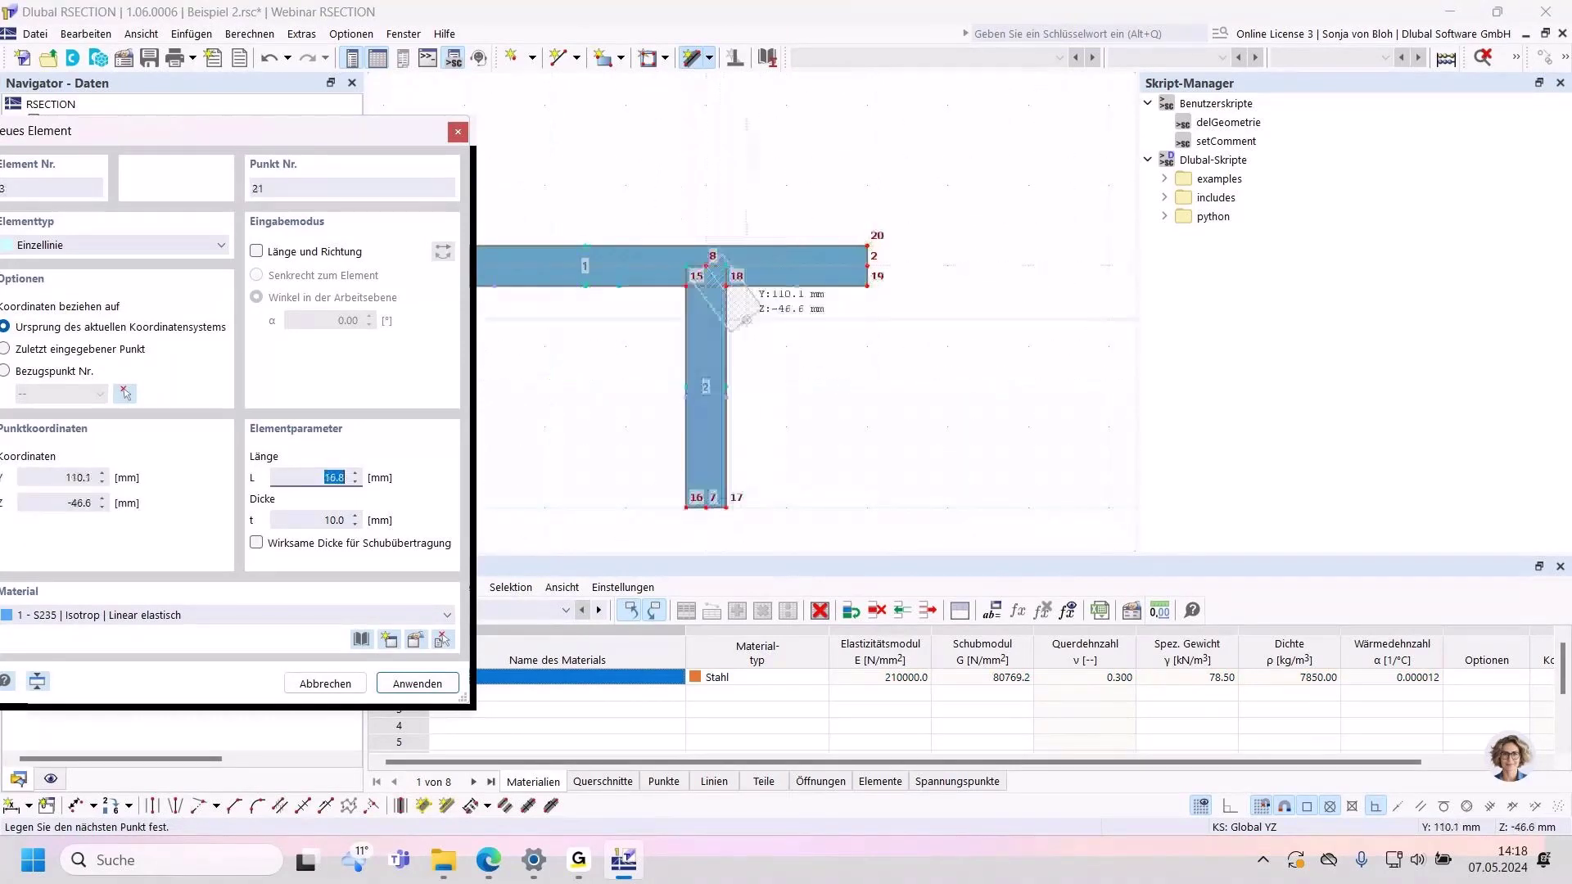
pyautogui.press('Escape')
pyautogui.press('Escape')
pyautogui.scroll(-2, 834, 378)
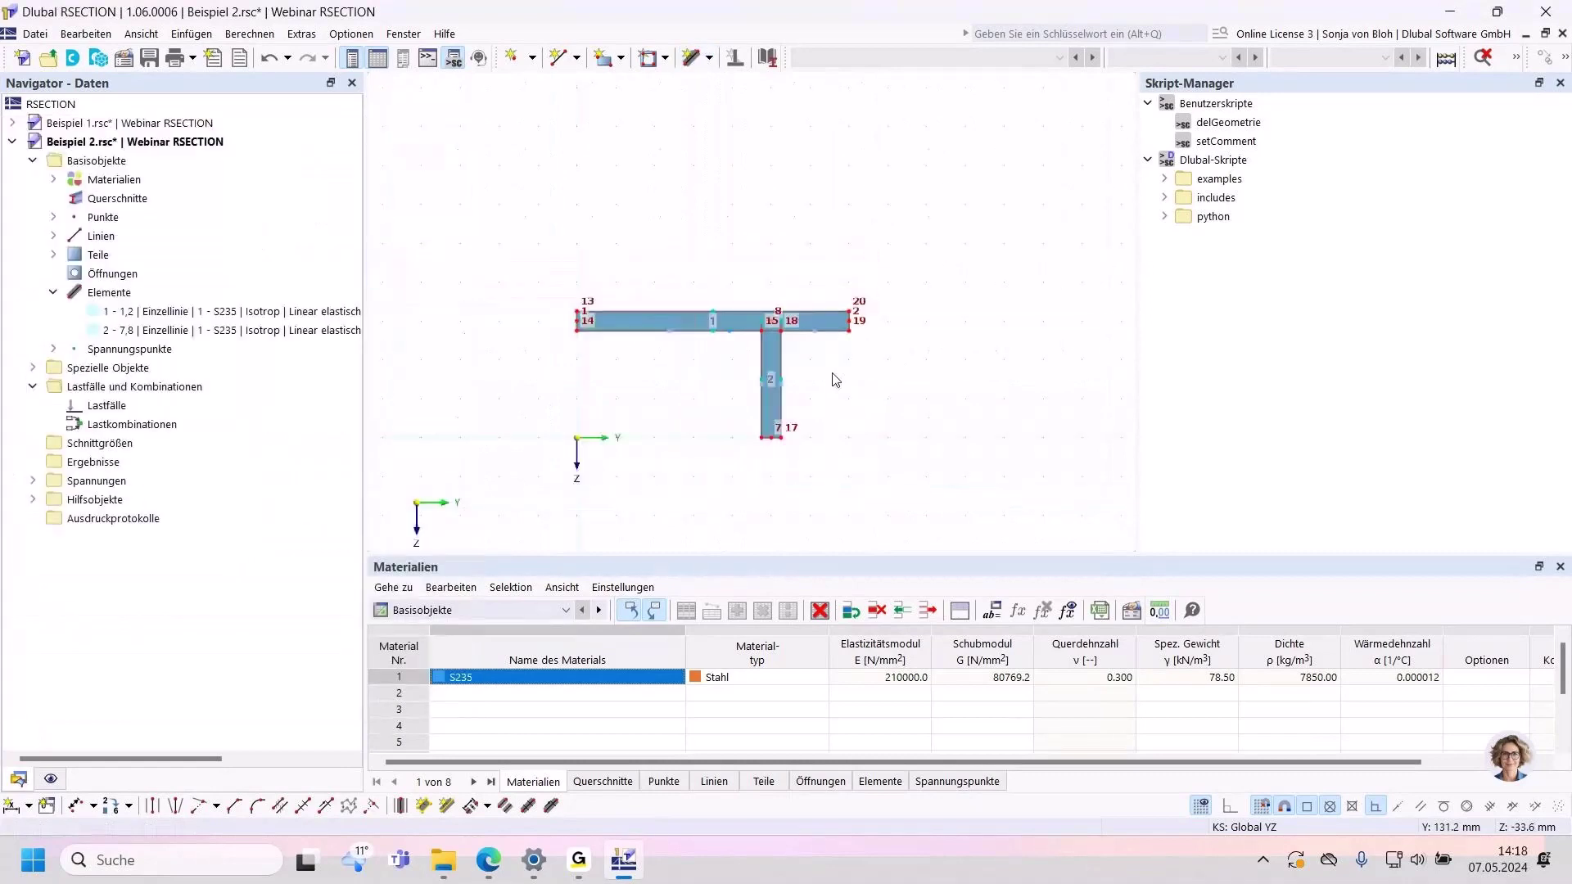
pyautogui.moveTo(613, 419); pyautogui.dragTo(511, 357, button='middle')
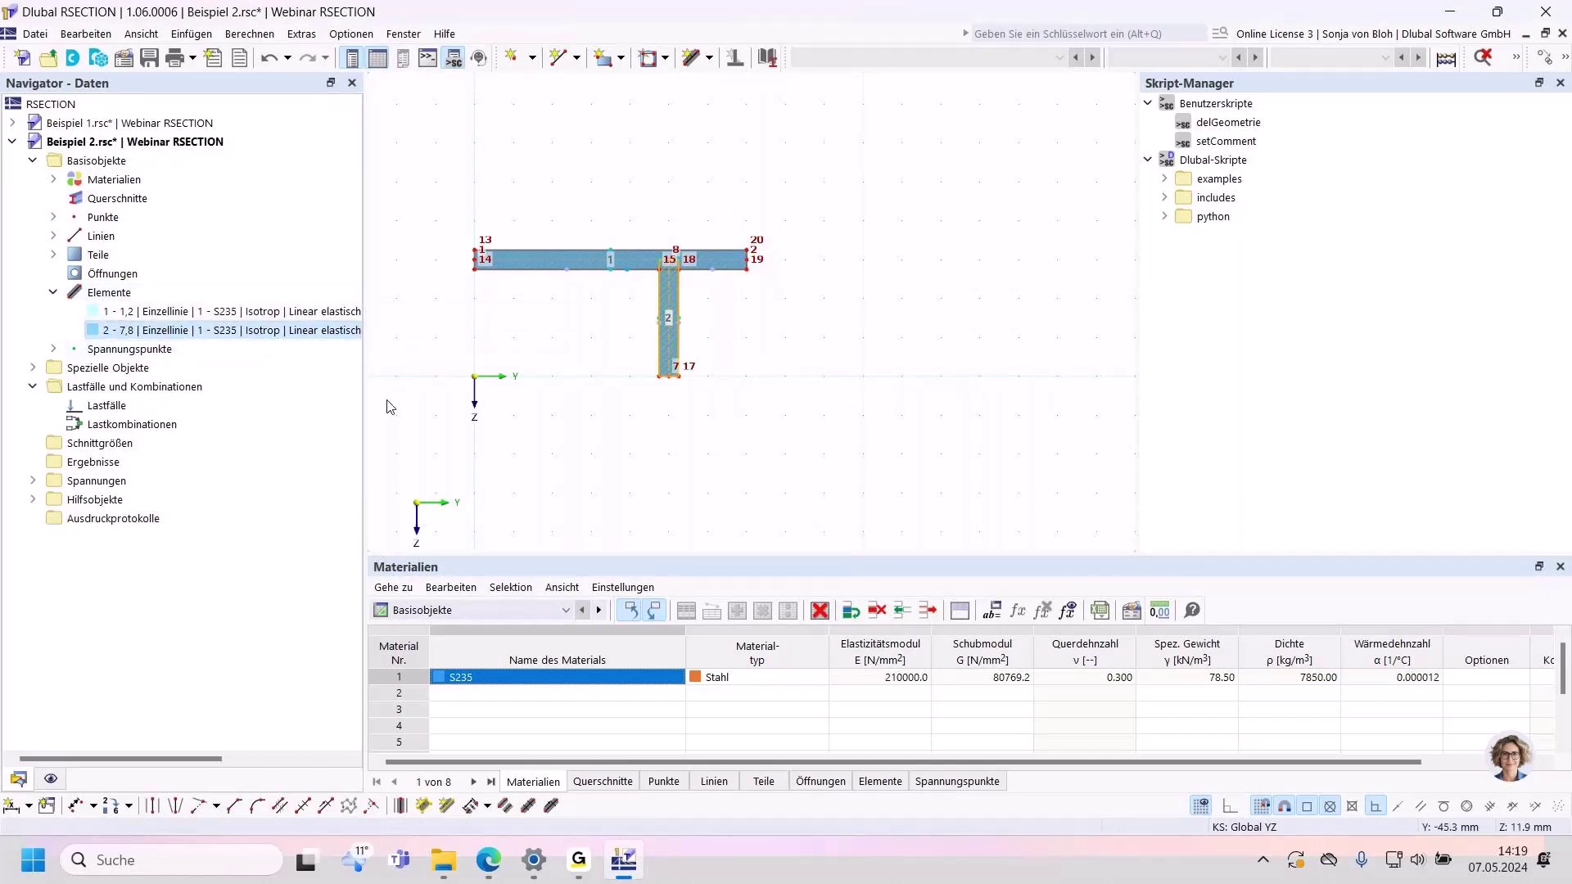
# Step: Try to calculate all results for the T section with its unconnected elements
pyautogui.click(250, 34)
pyautogui.click(269, 58)
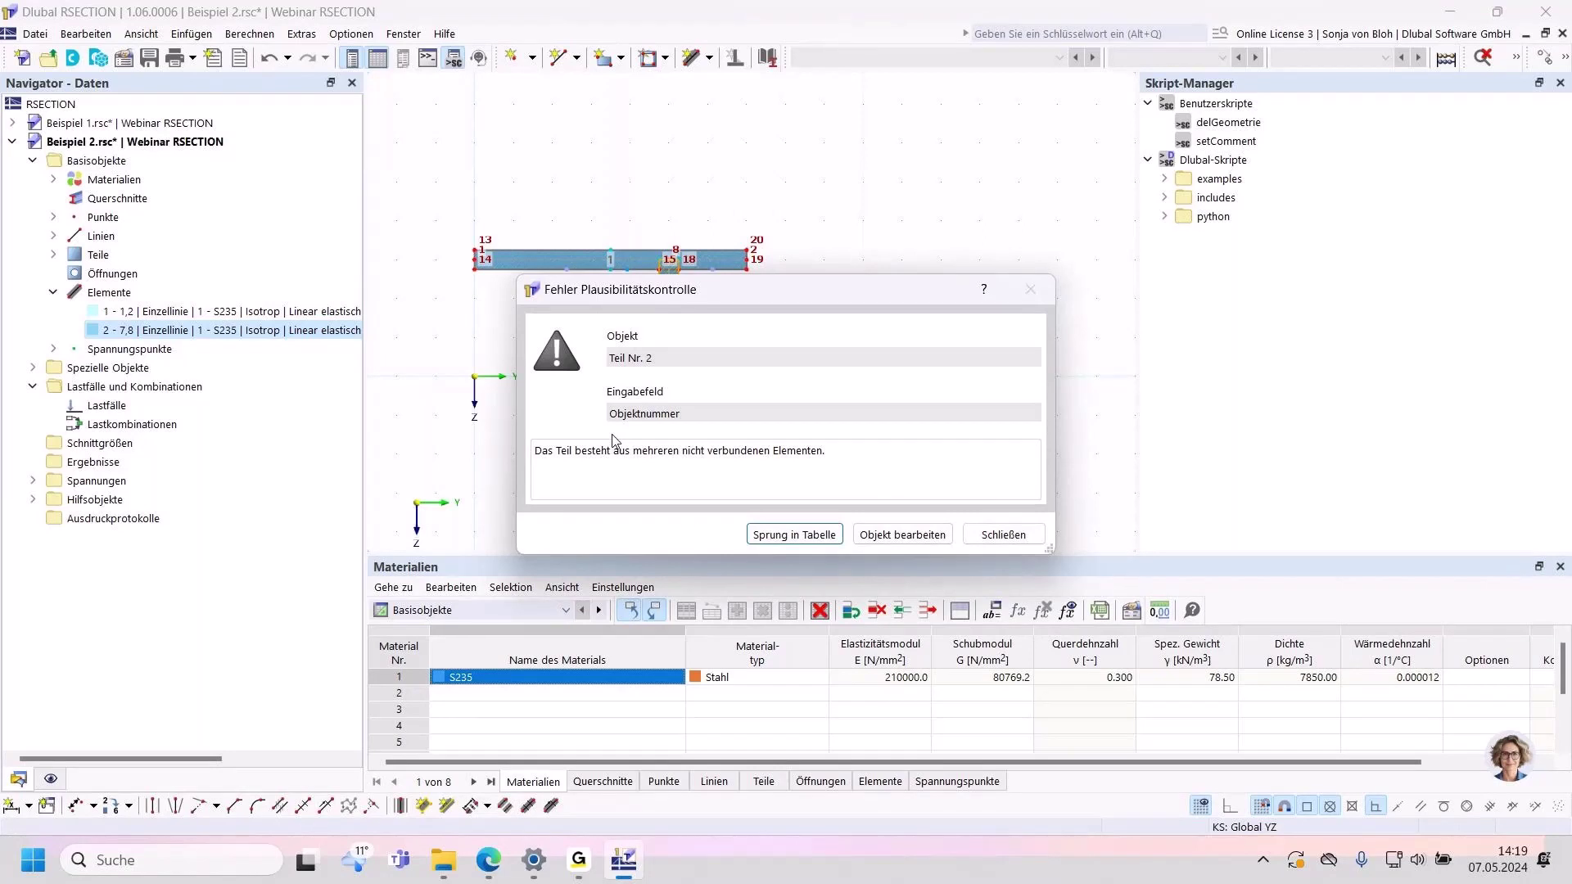
pyautogui.click(1001, 539)
pyautogui.click(860, 394)
pyautogui.moveTo(745, 337); pyautogui.dragTo(774, 332, button='middle')
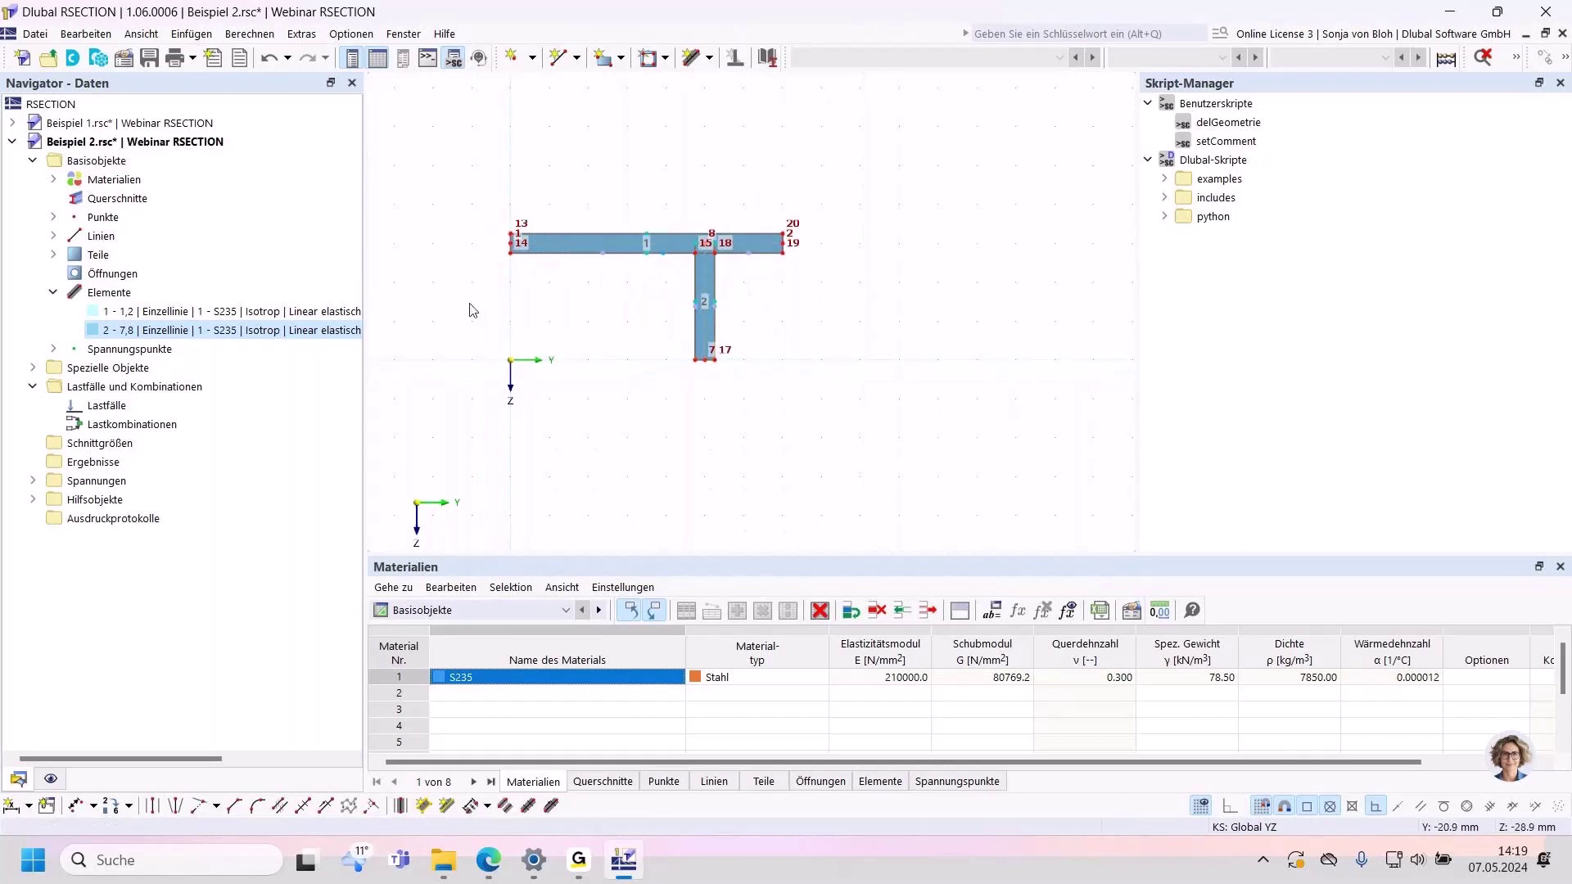
# Step: Connect the horizontal and vertical elements at their junction with the Connect Lines and Elements function and inspect the shared point
pyautogui.rightClick(456, 281)
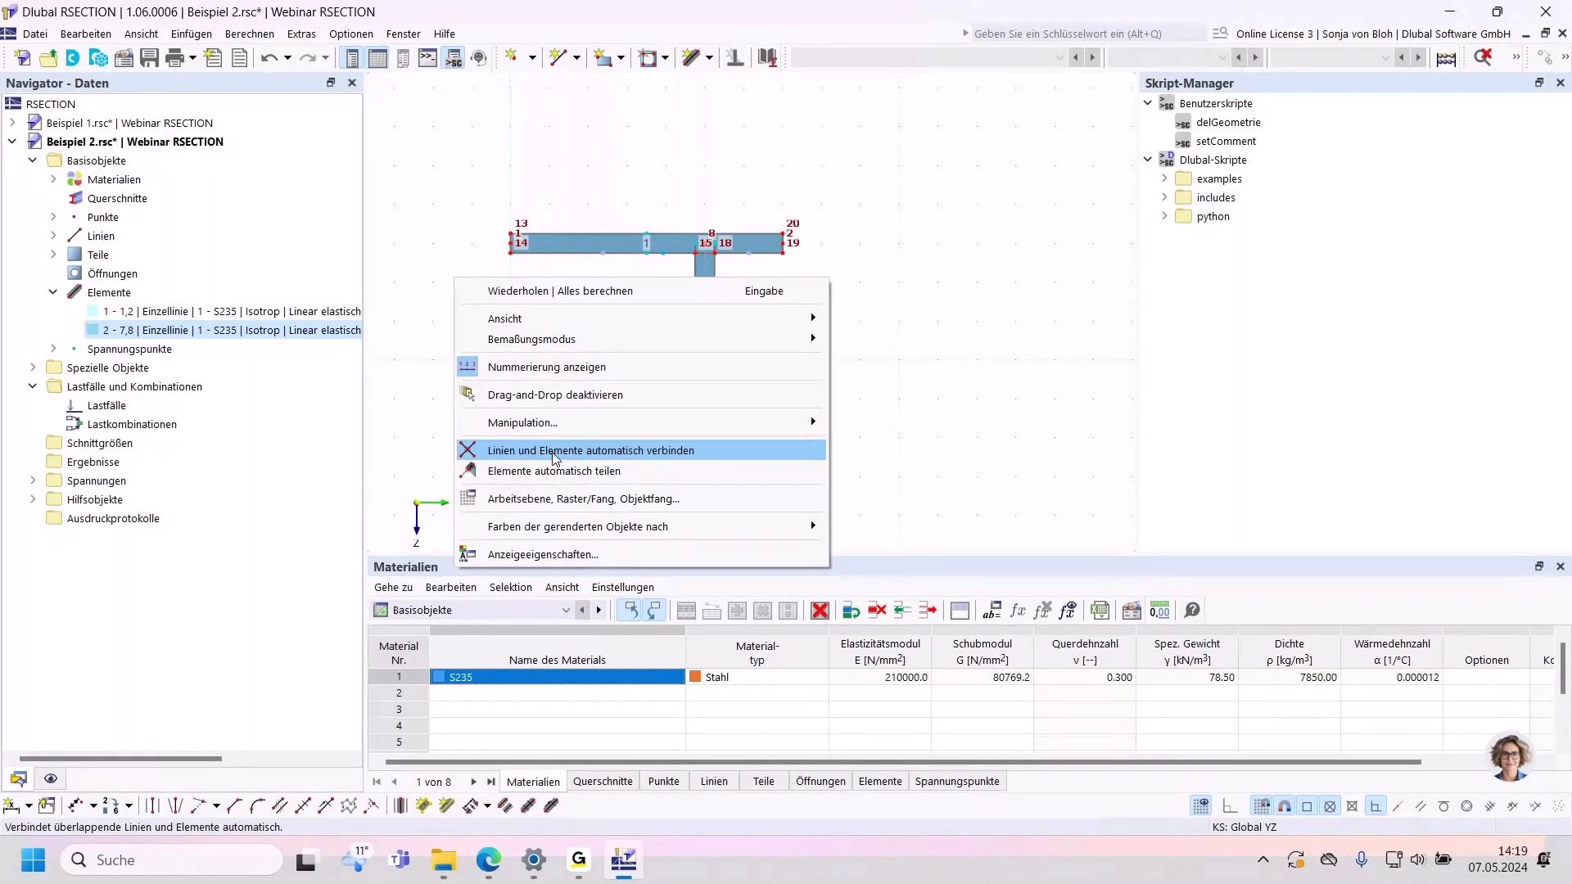
pyautogui.click(426, 278)
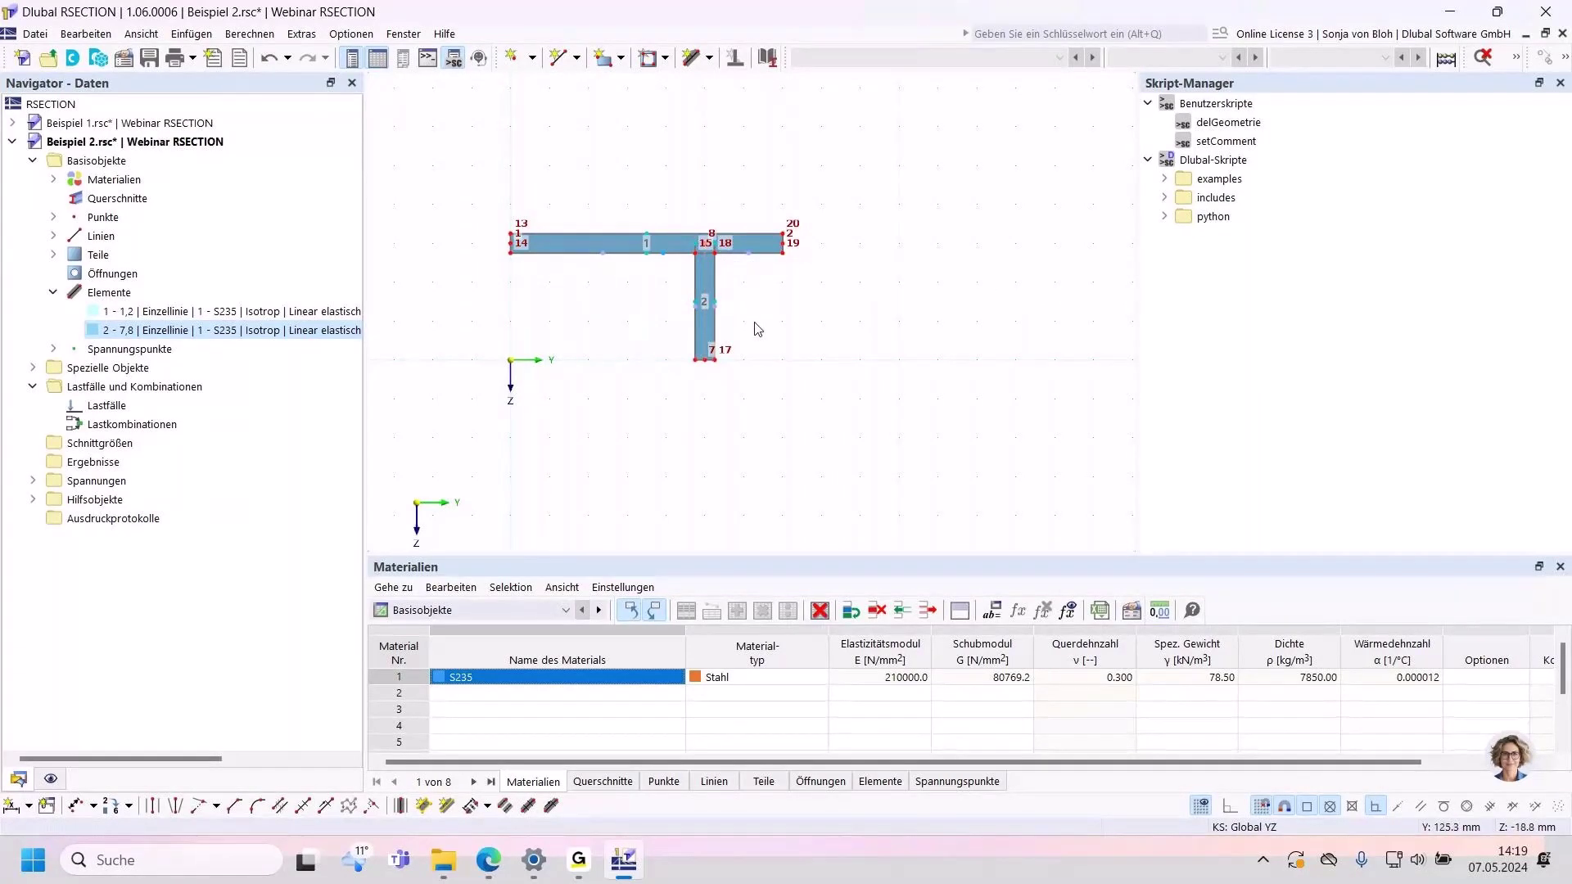
pyautogui.click(1566, 61)
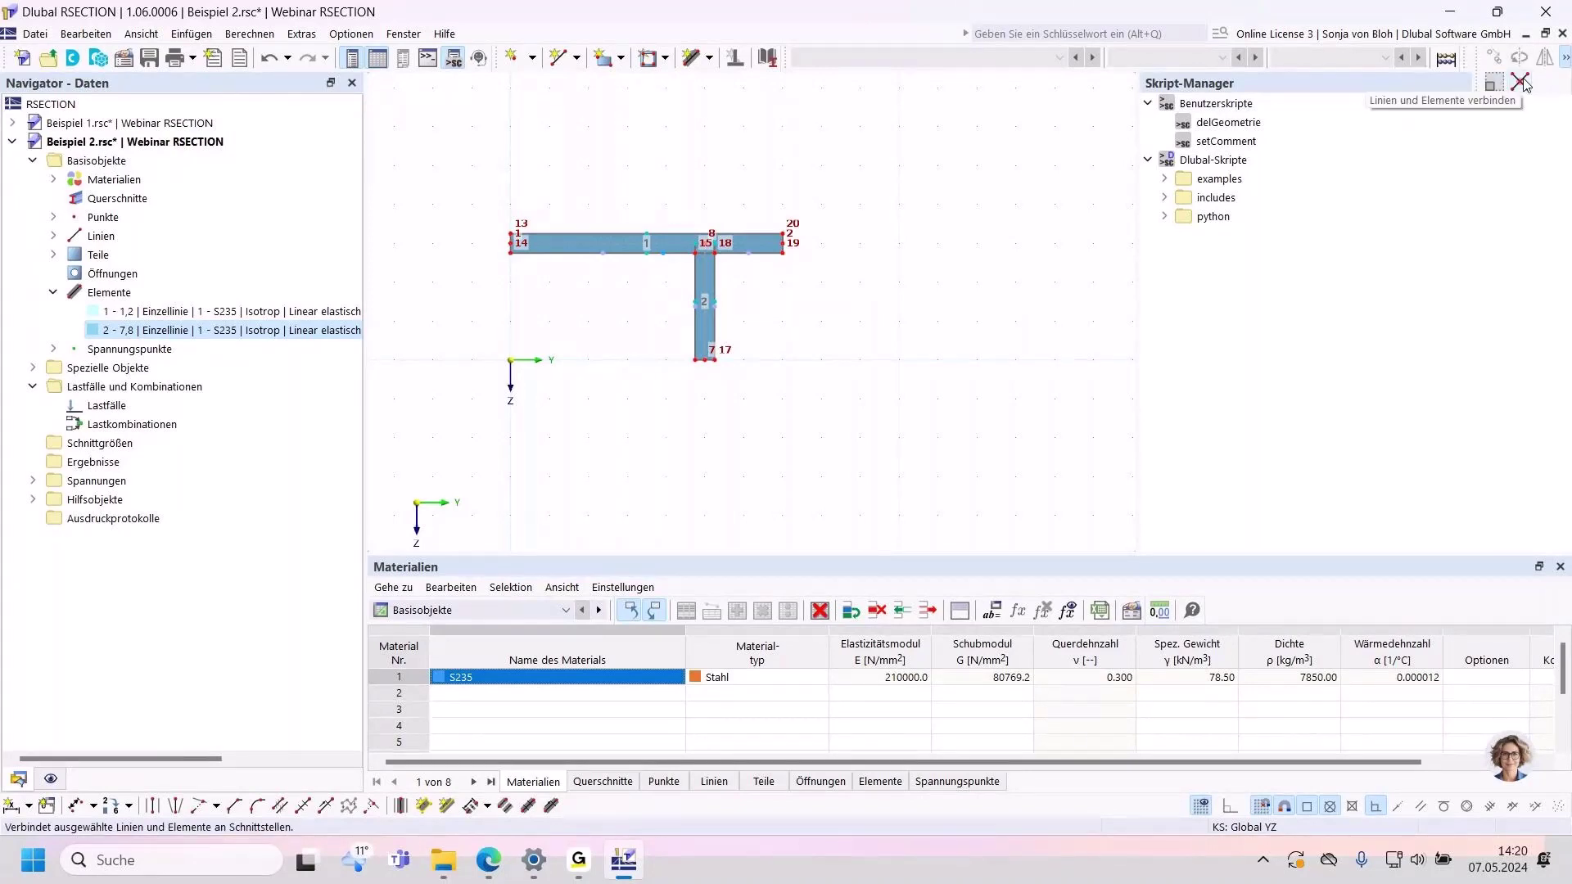
pyautogui.click(1522, 82)
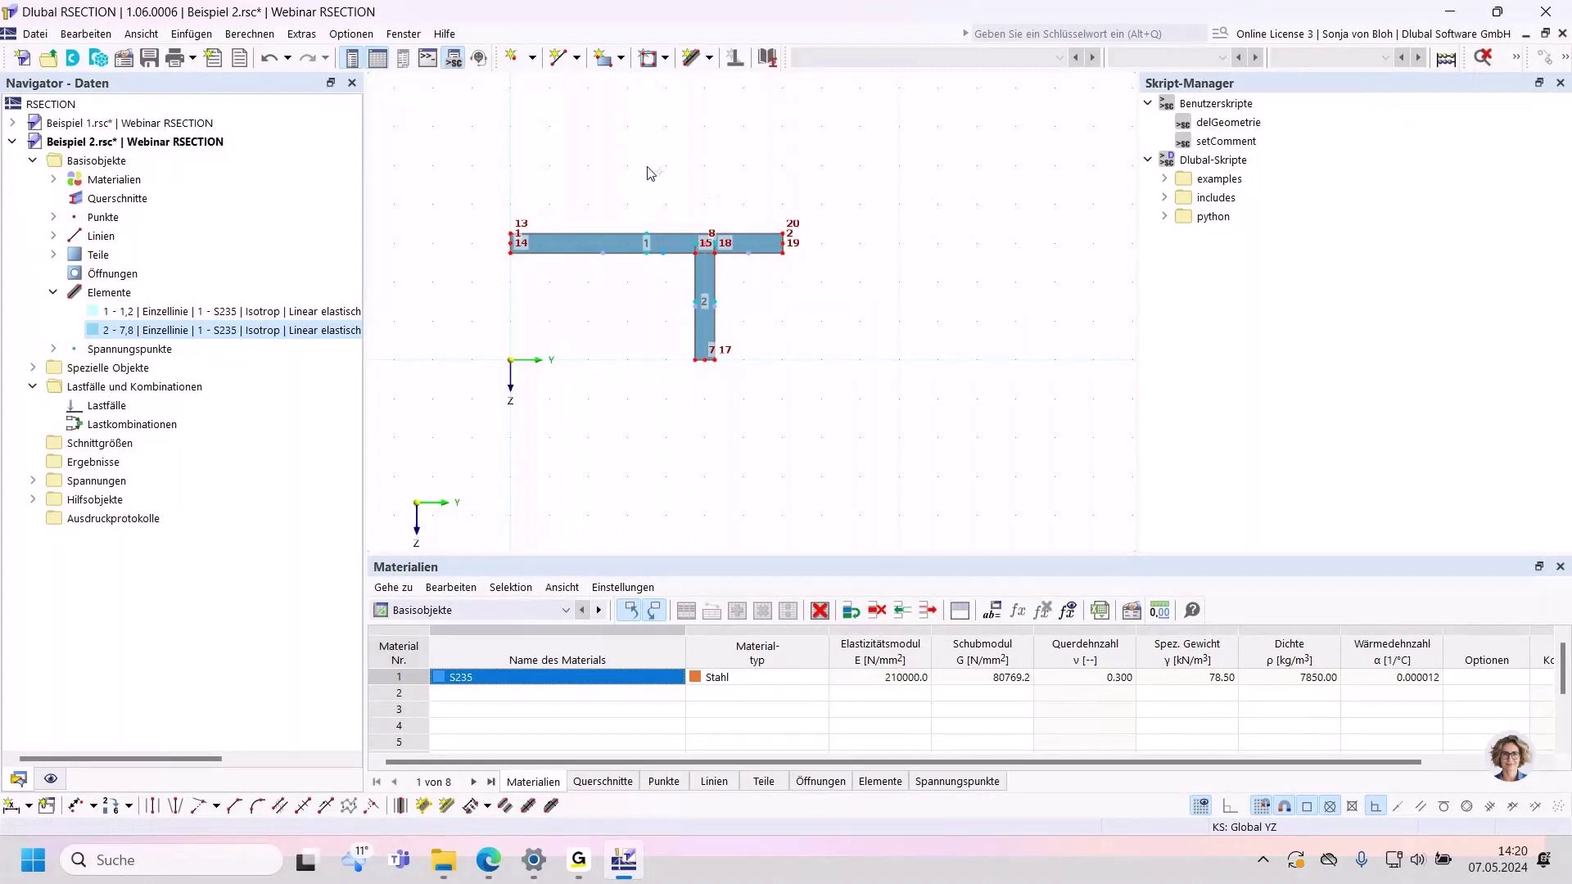
pyautogui.moveTo(641, 165); pyautogui.dragTo(769, 306)
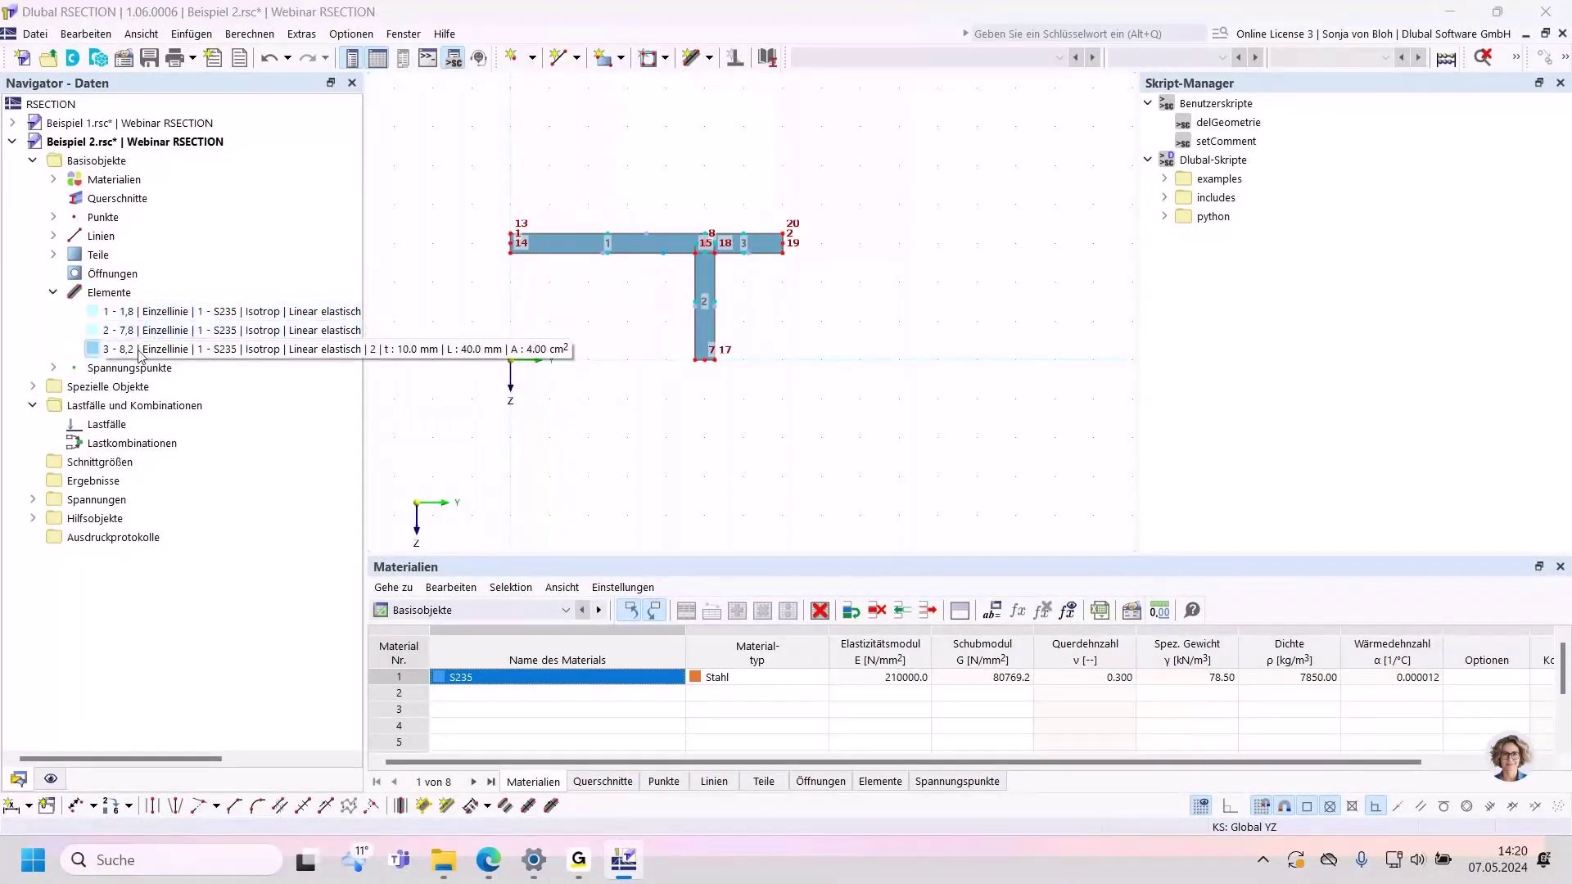
pyautogui.scroll(4, 700, 237)
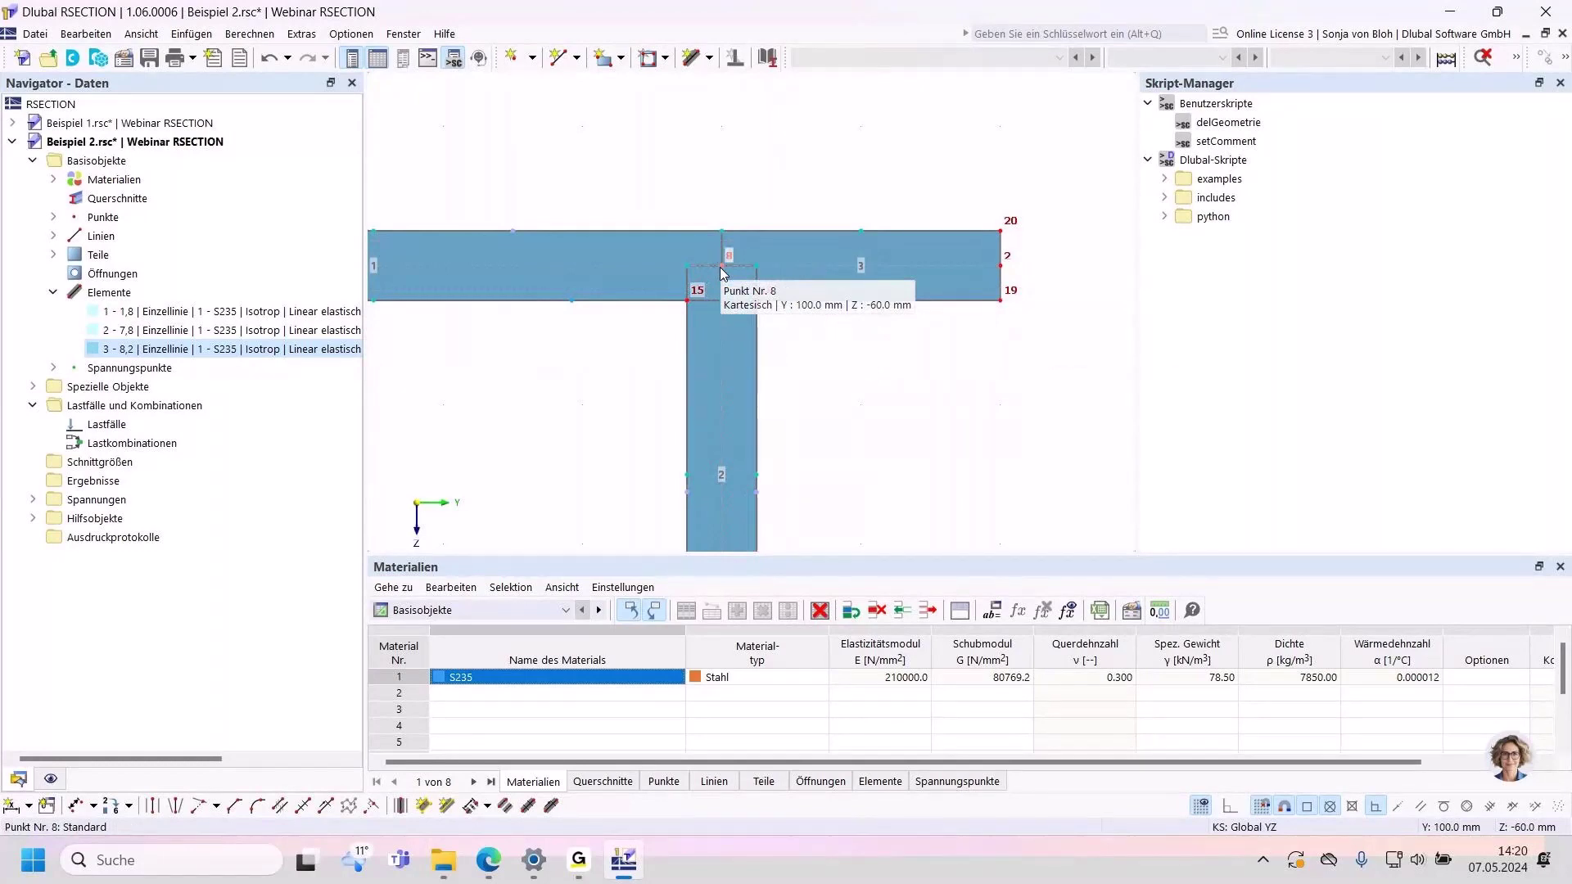
pyautogui.scroll(-3, 866, 321)
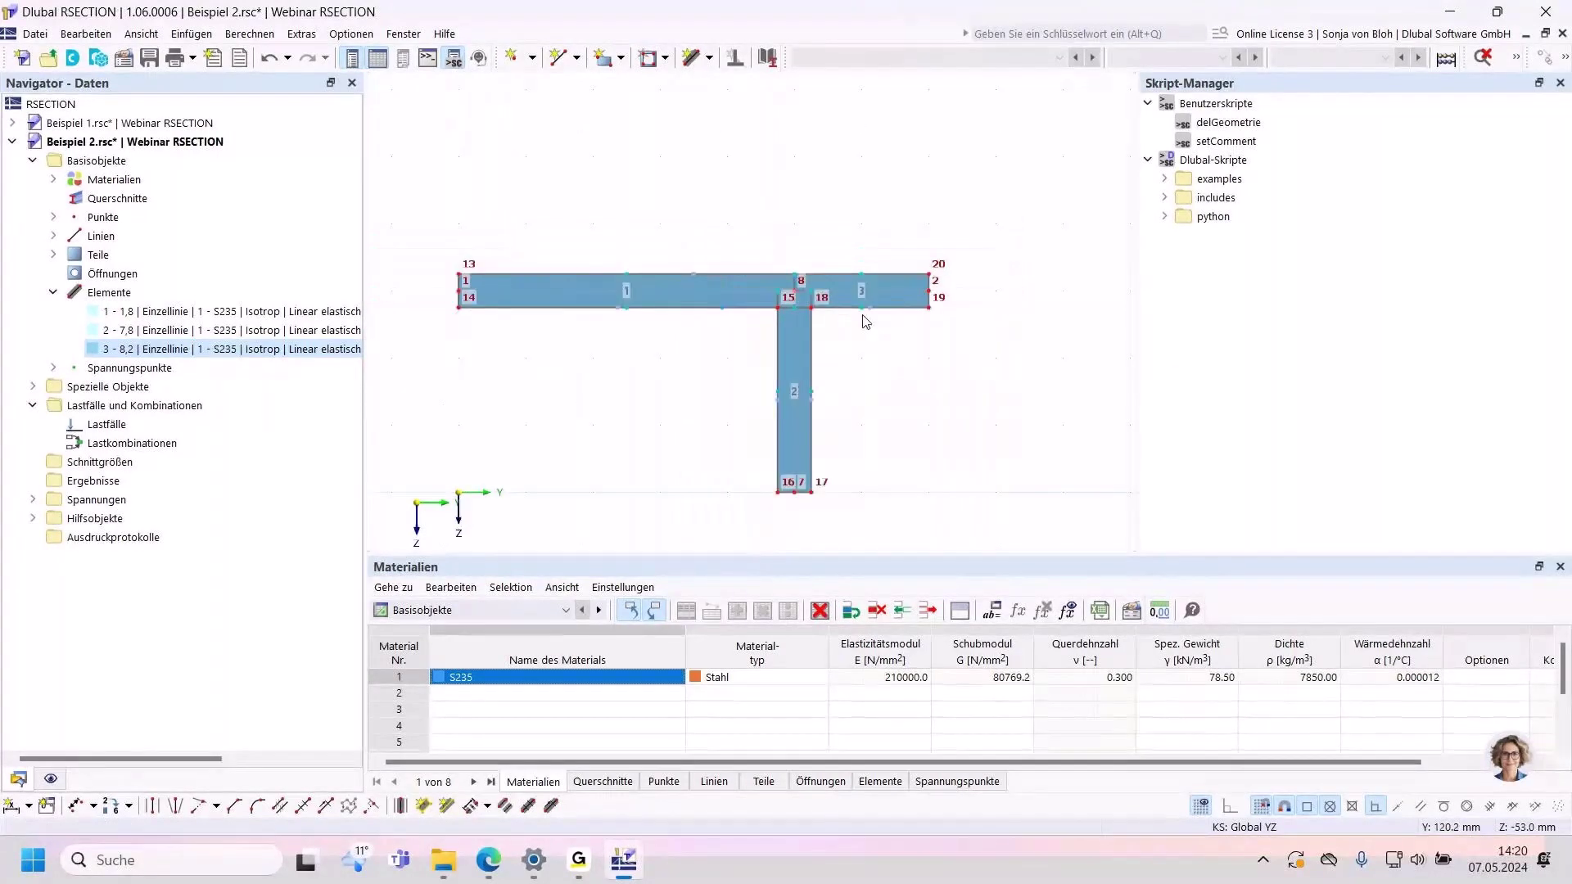
pyautogui.scroll(-3, 864, 320)
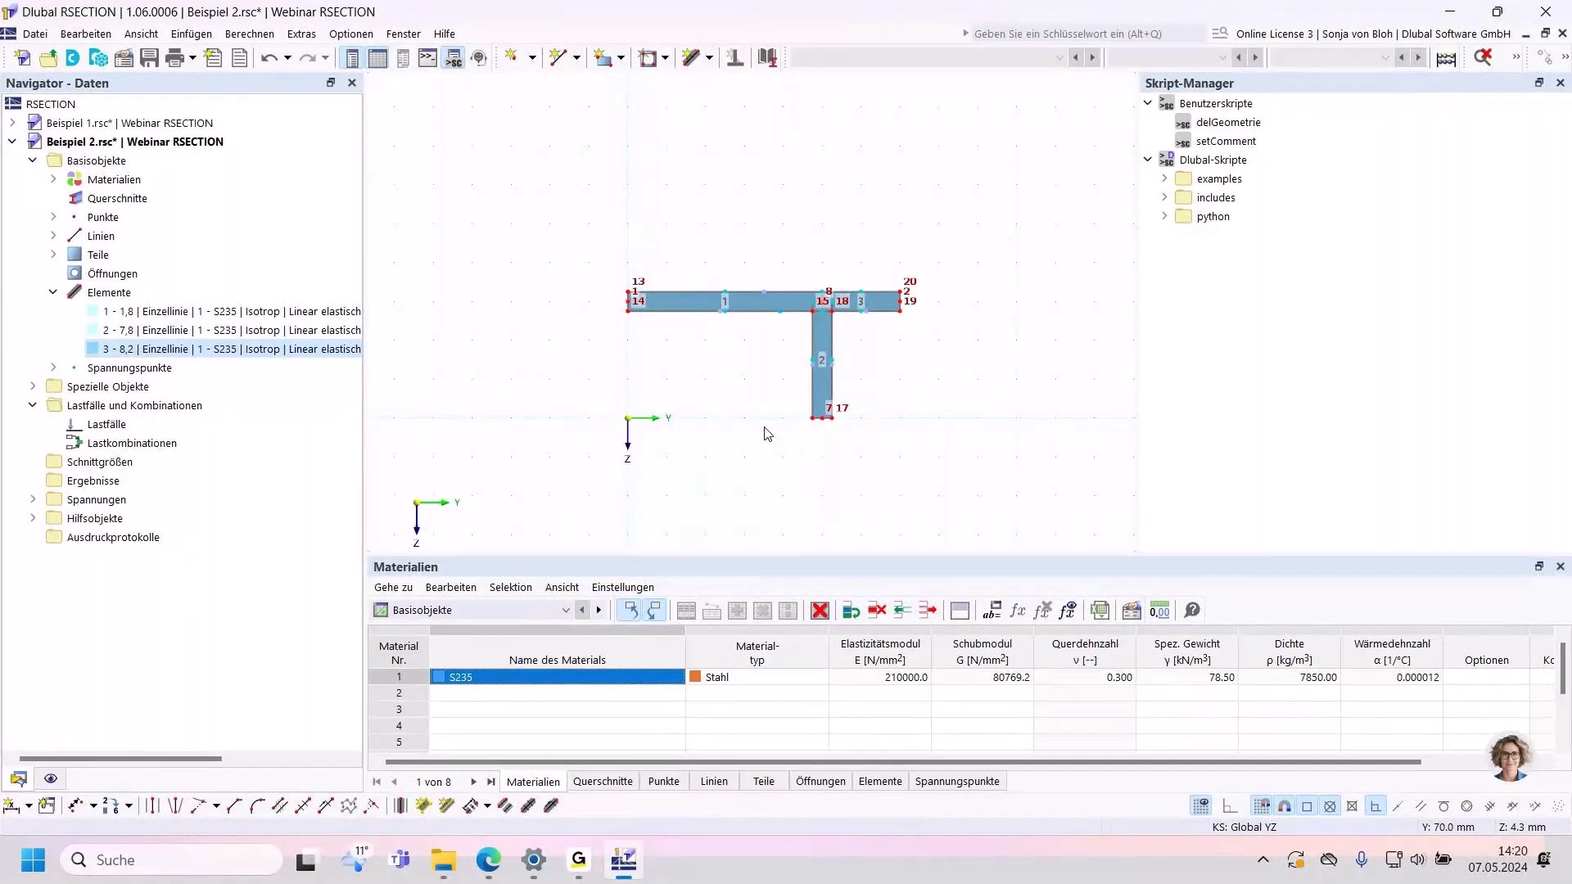
# Step: Delete the whole T section and start a new cross-section of type UPN 200 to DIN 1026-1:2009-09 (Özkan)
pyautogui.moveTo(560, 191); pyautogui.dragTo(1003, 506)
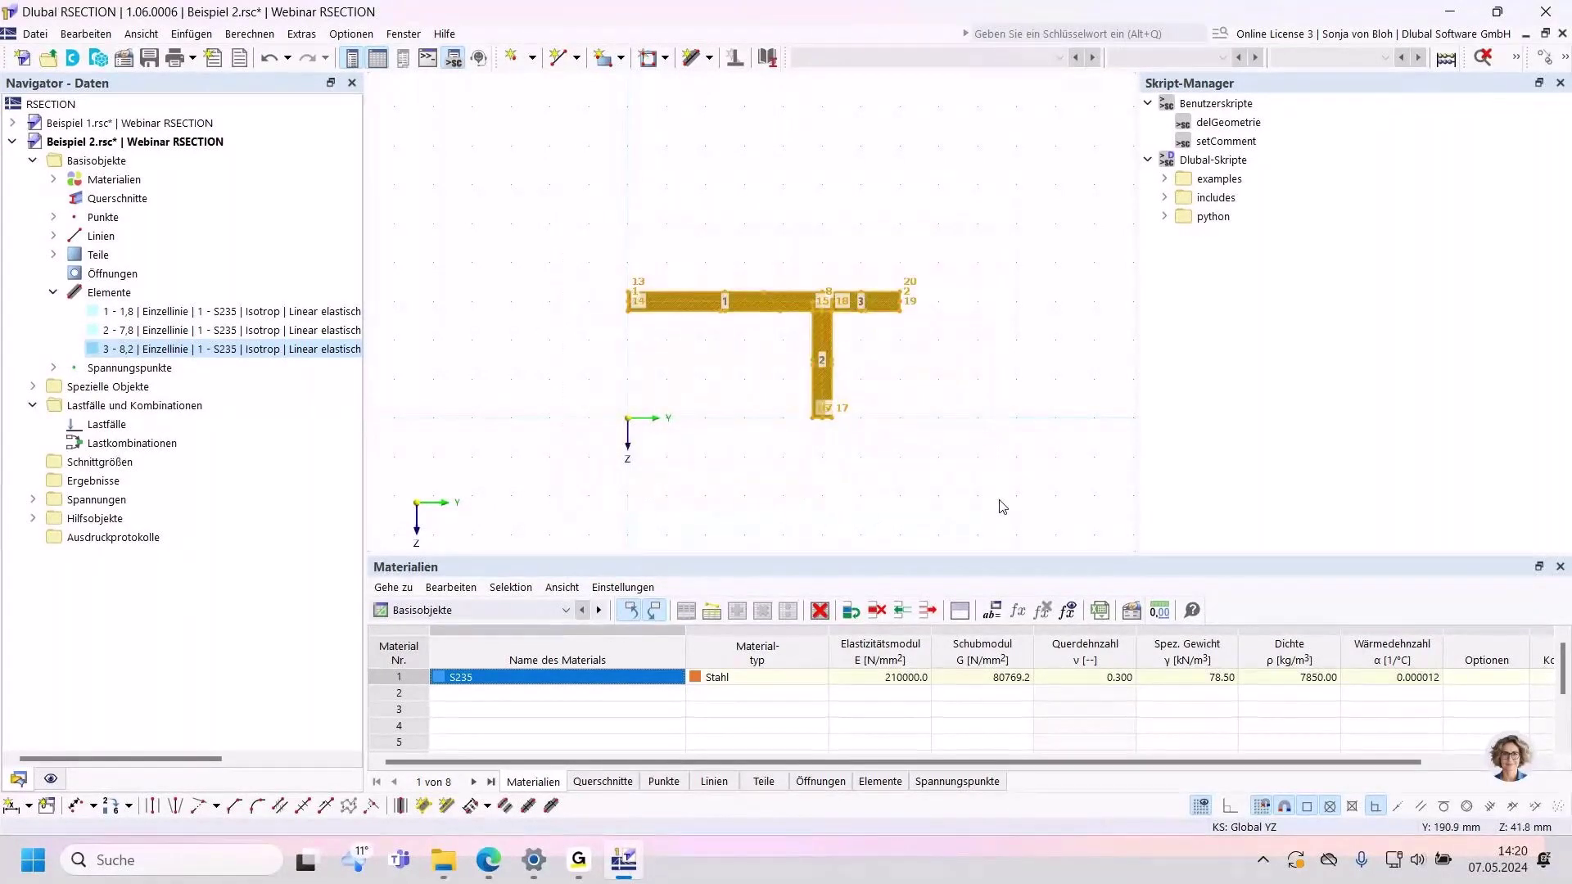
pyautogui.press('Delete')
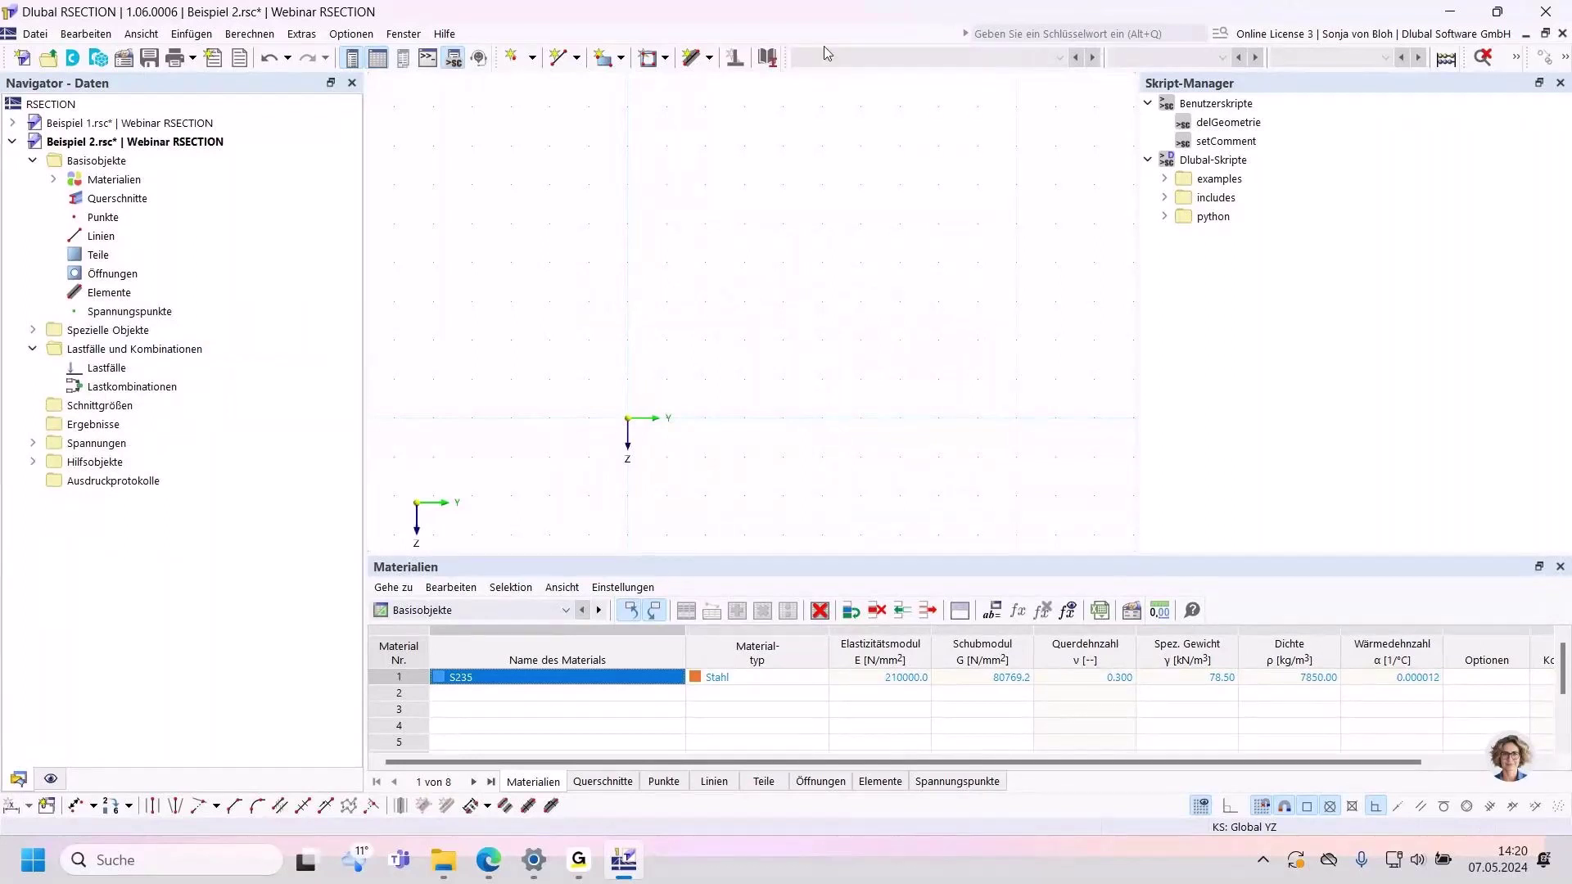
pyautogui.rightClick(117, 201)
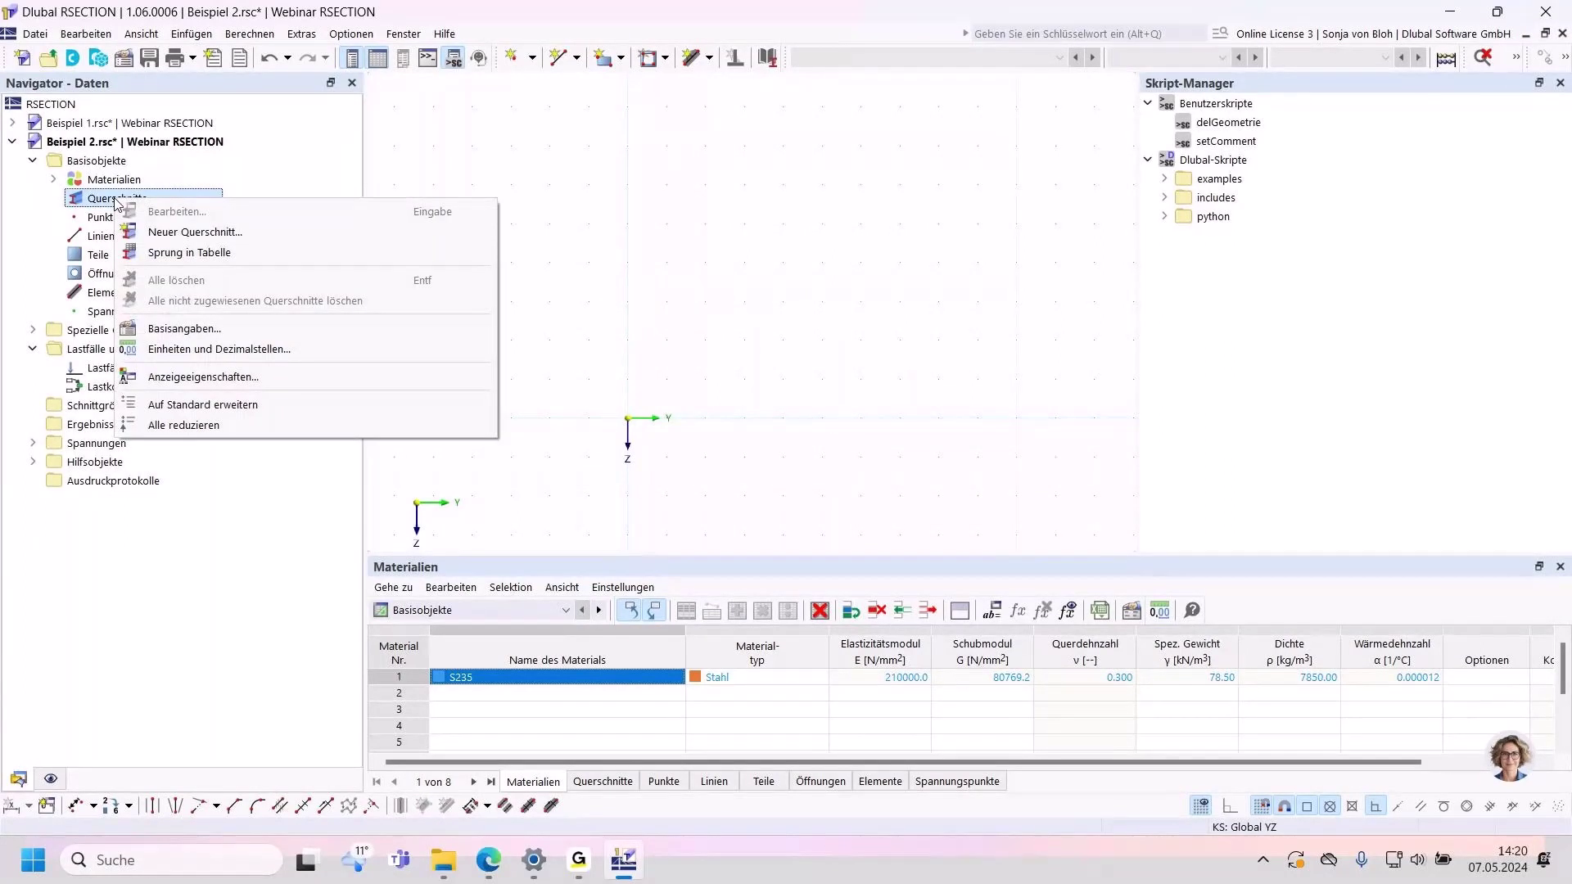
pyautogui.click(209, 233)
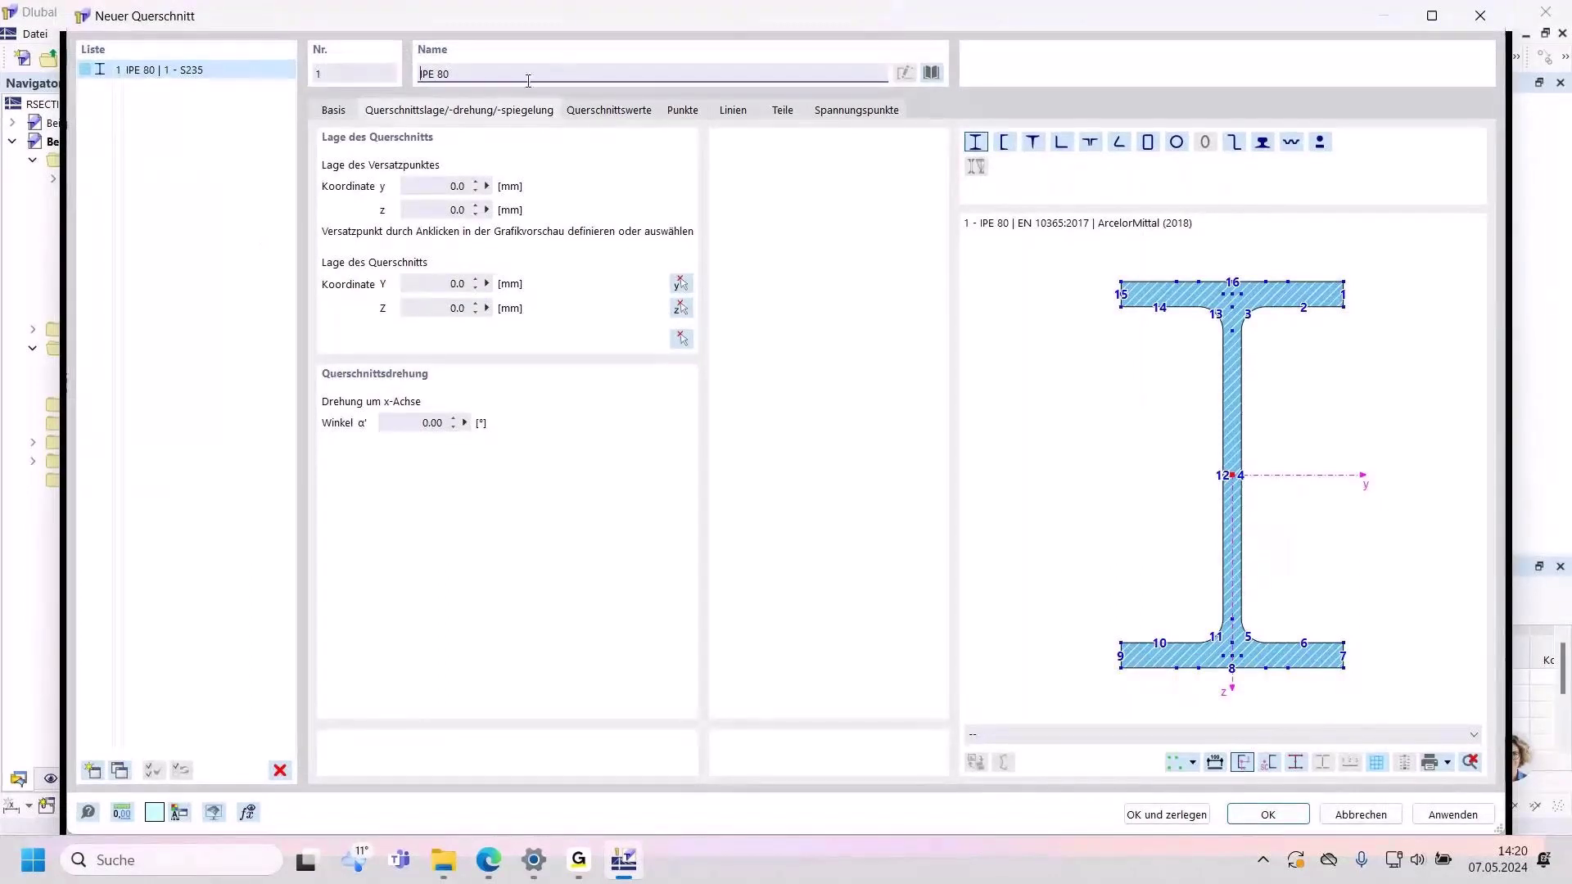
pyautogui.moveTo(463, 73); pyautogui.dragTo(352, 76)
pyautogui.write('*UPN 200')
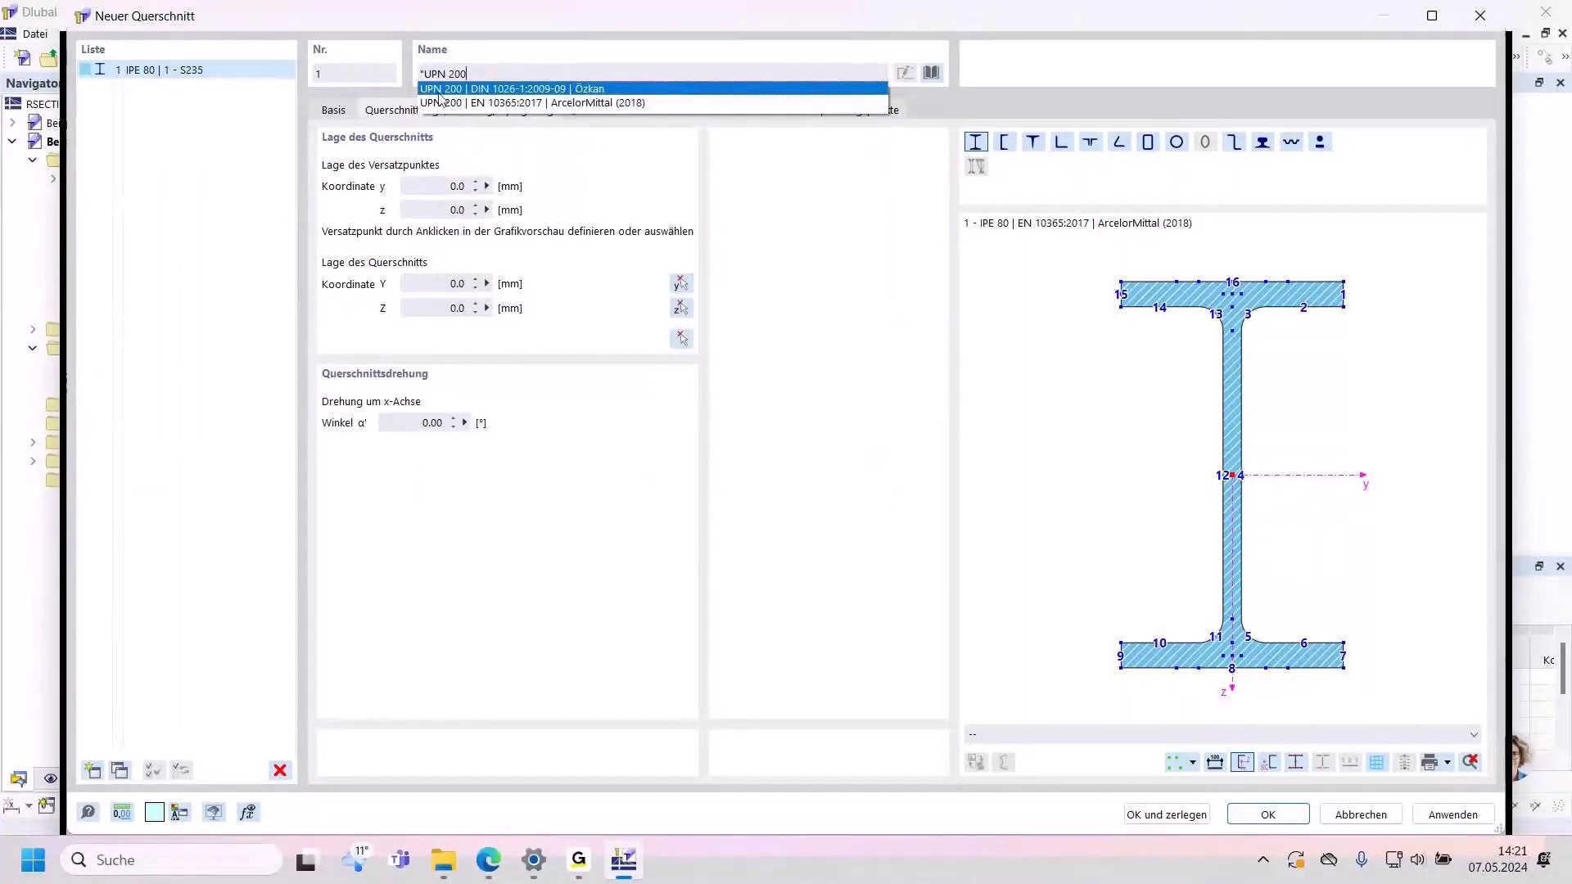
pyautogui.click(439, 90)
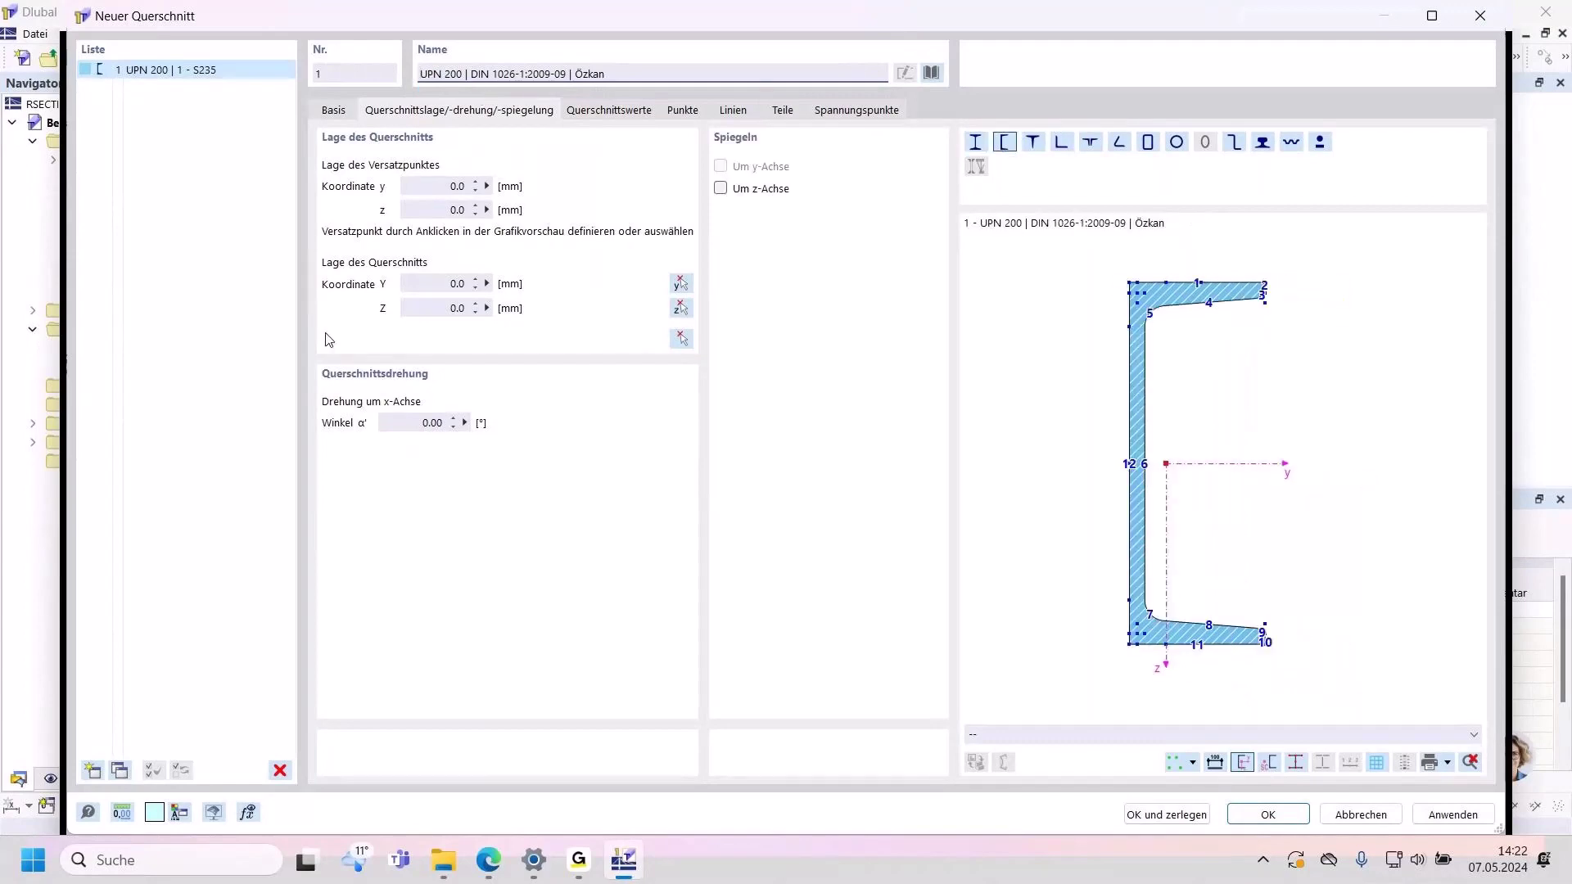
# Step: Place the UPN 200 section rotated by 90° about the x-axis and save the Beispiel 2 model
pyautogui.click(422, 422)
pyautogui.write('90')
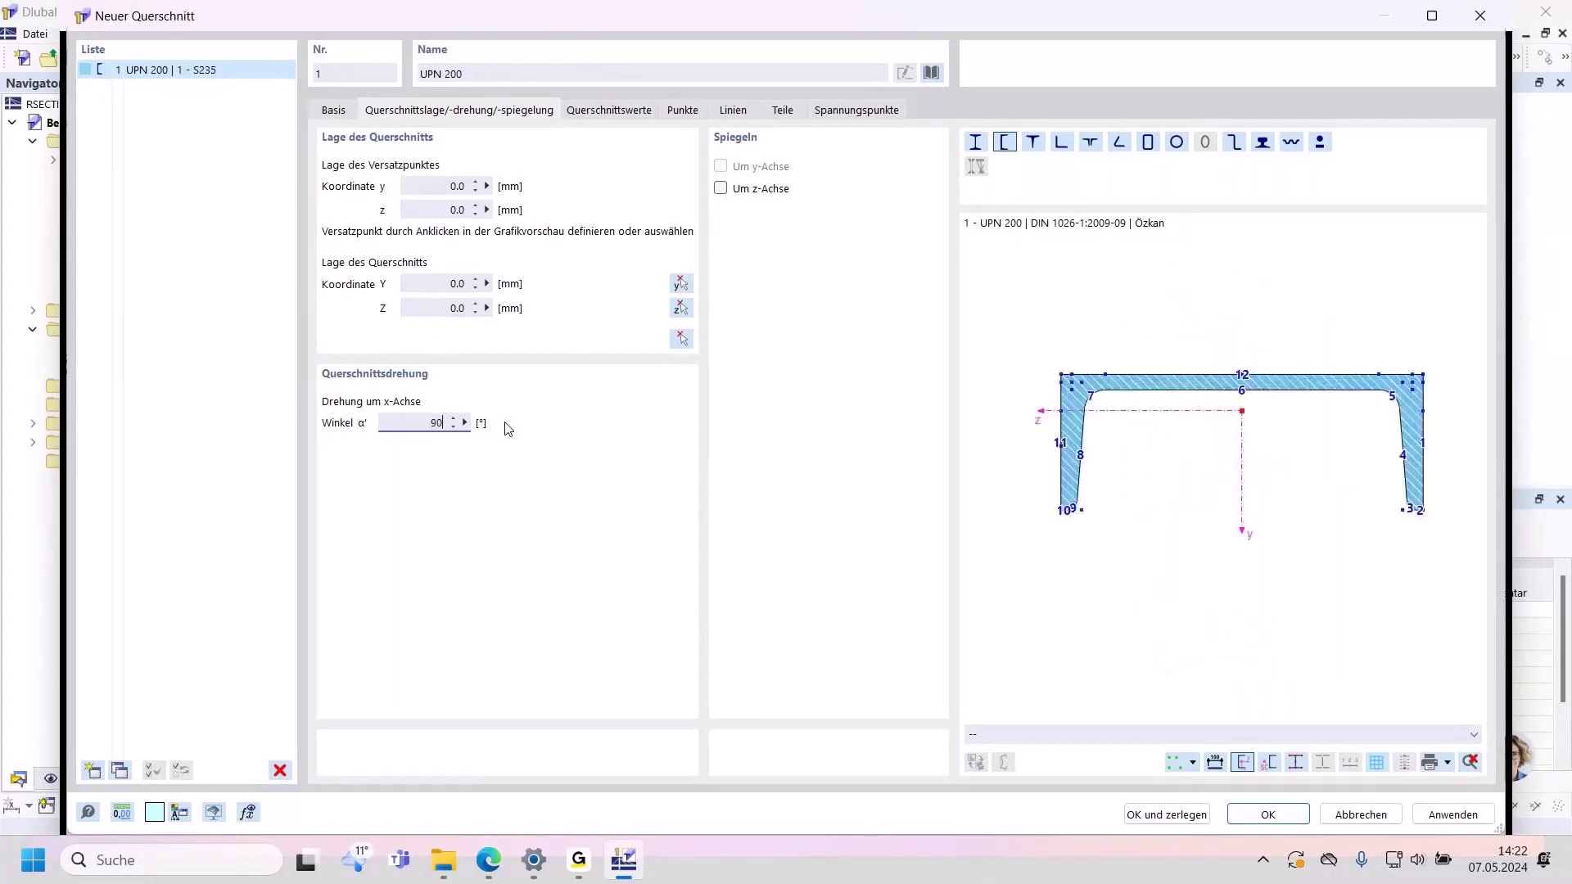
pyautogui.click(1269, 815)
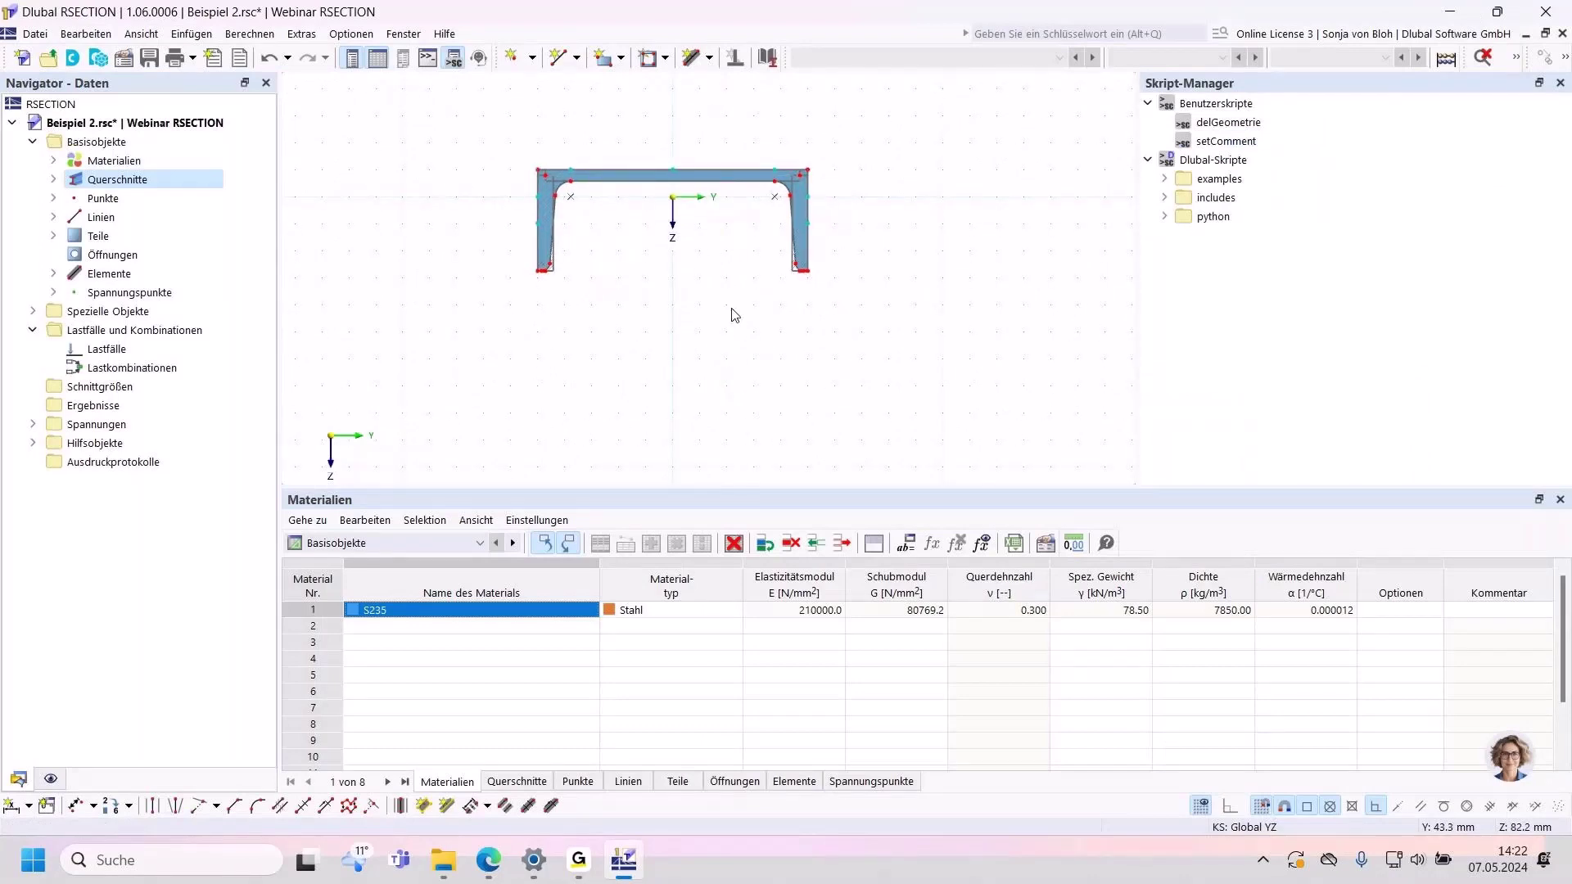
pyautogui.click(150, 59)
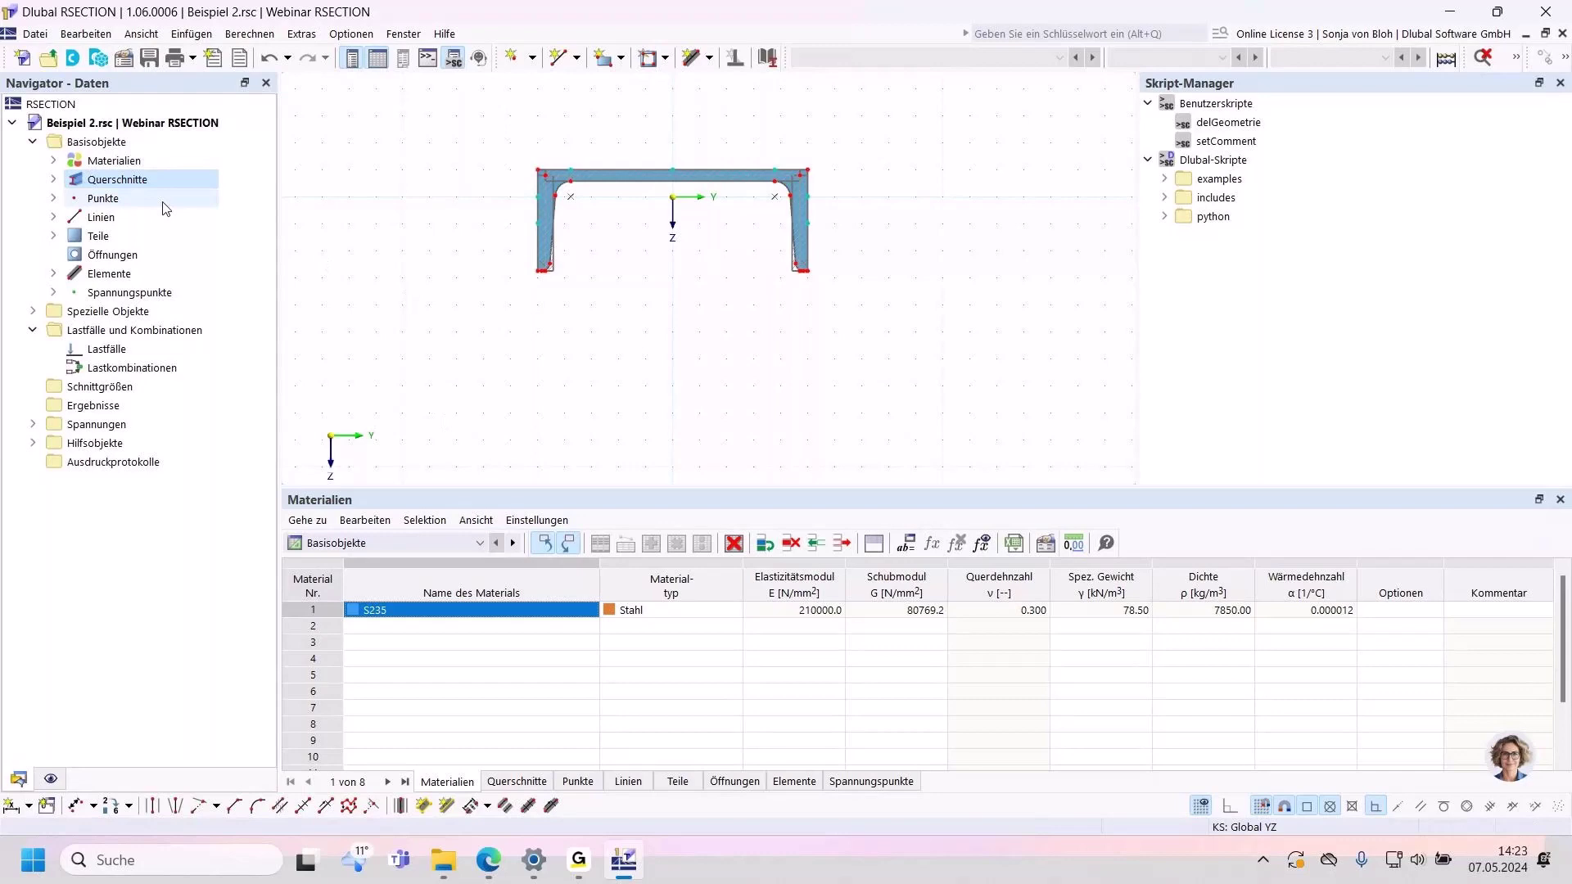
# Step: Start a second cross-section of type IPE 200 to DIN 1025-5:1994-03 (Ferona)
pyautogui.rightClick(141, 186)
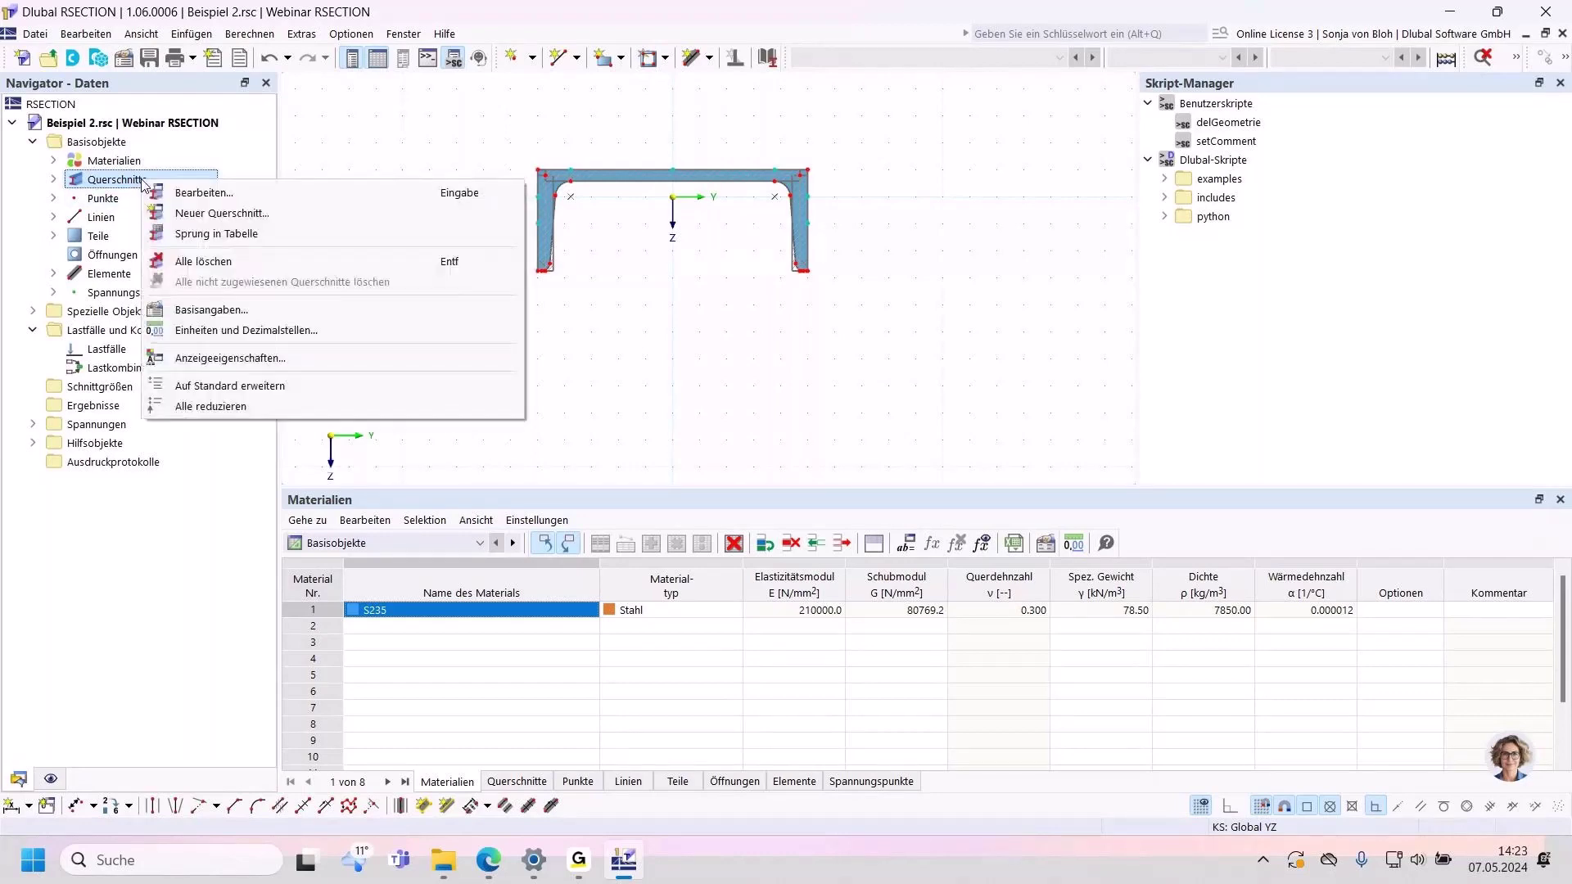
pyautogui.click(271, 216)
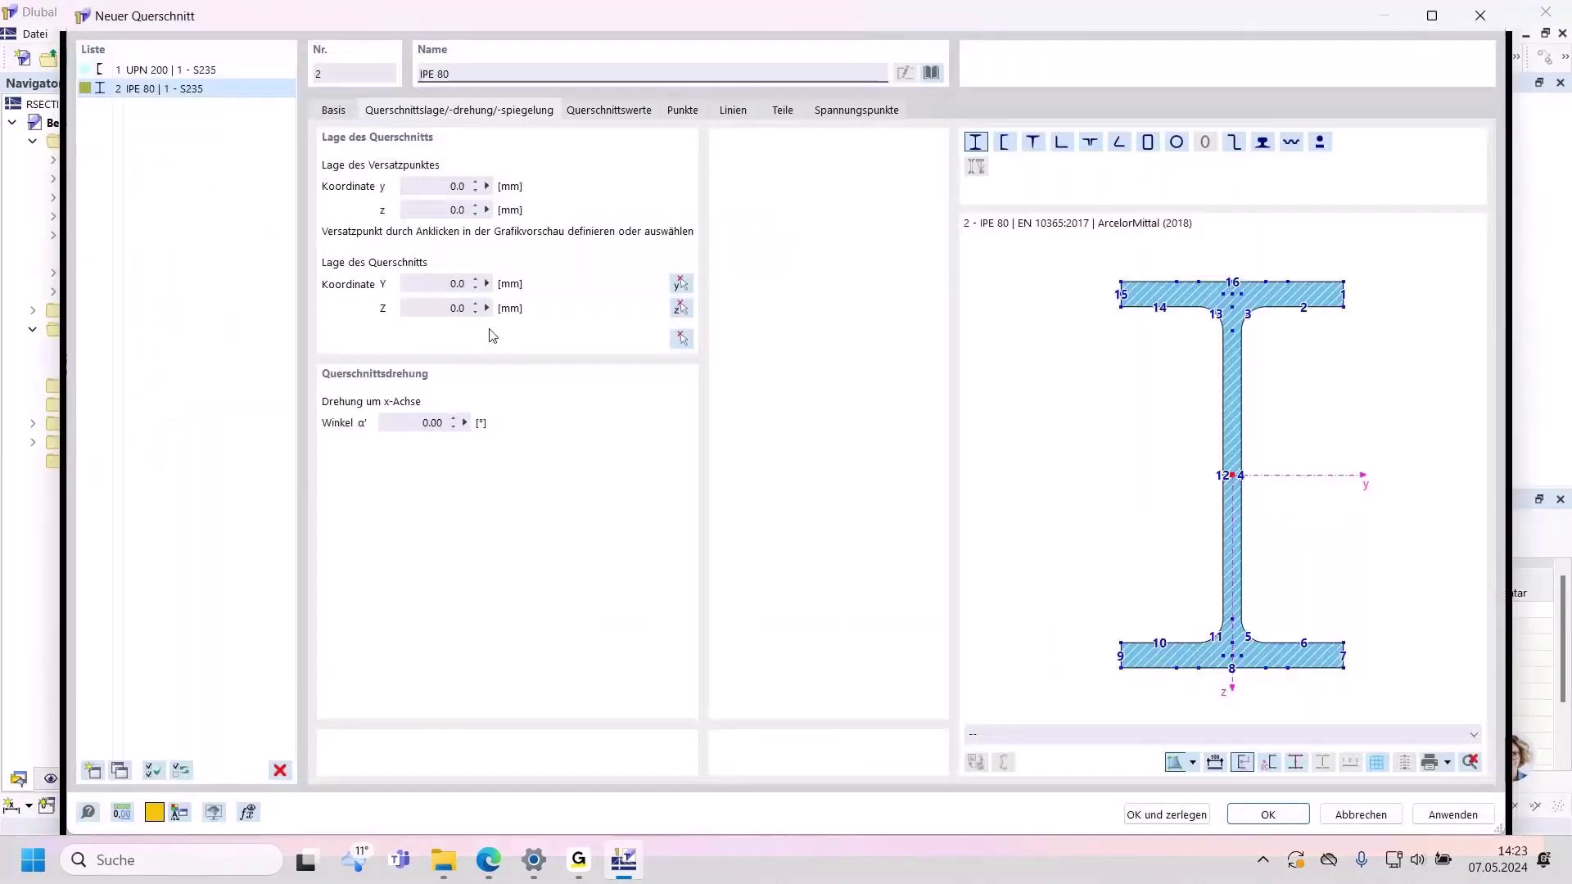
pyautogui.moveTo(467, 74); pyautogui.dragTo(420, 75)
pyautogui.write('IPE 200')
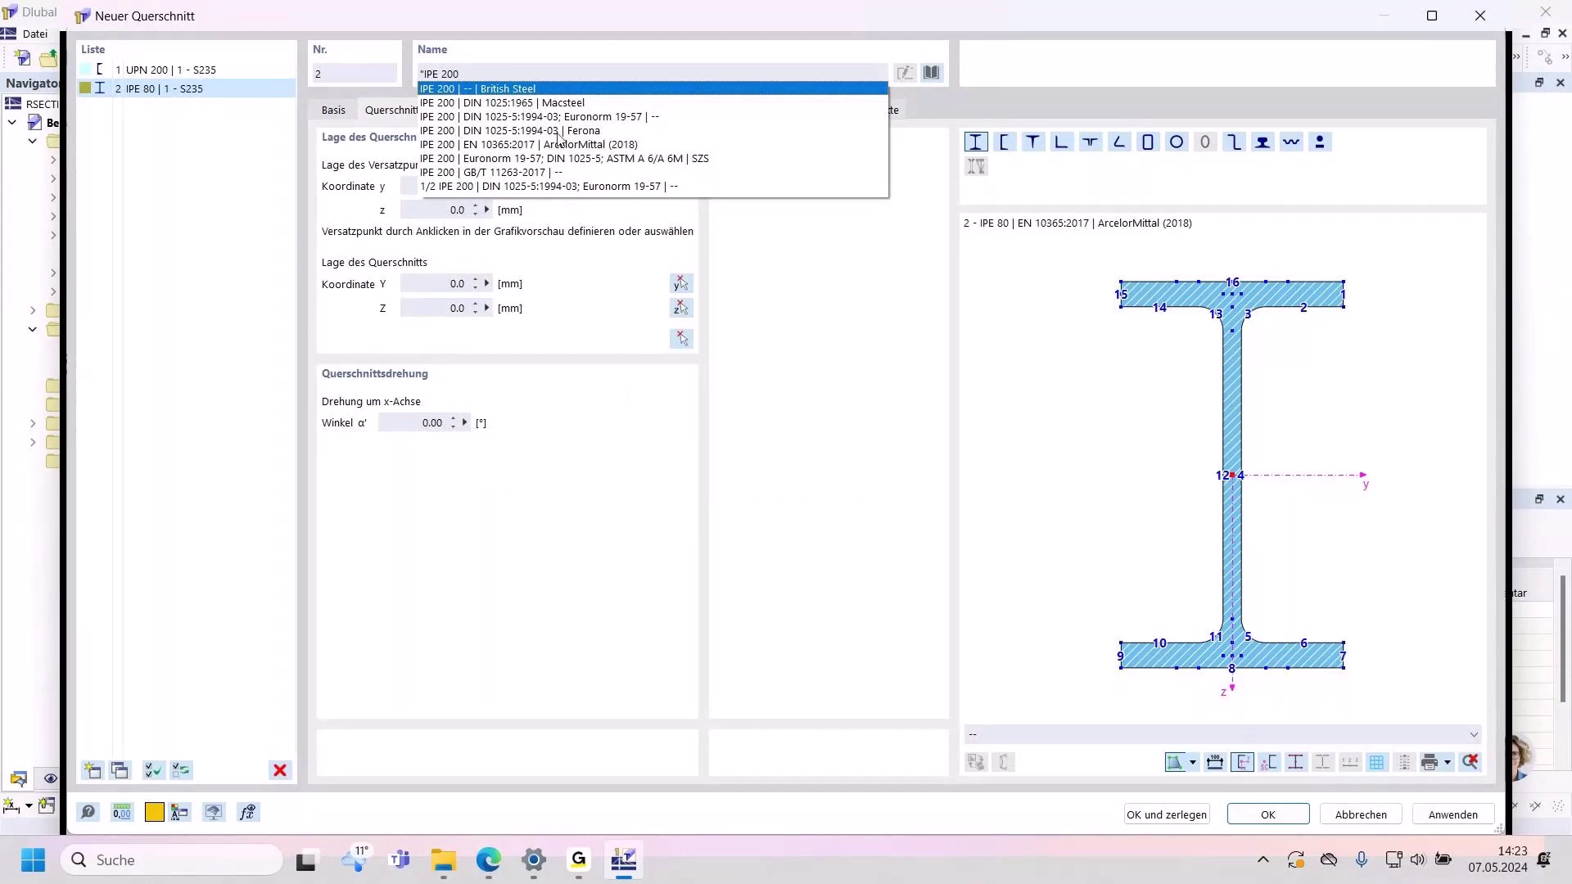
pyautogui.click(558, 133)
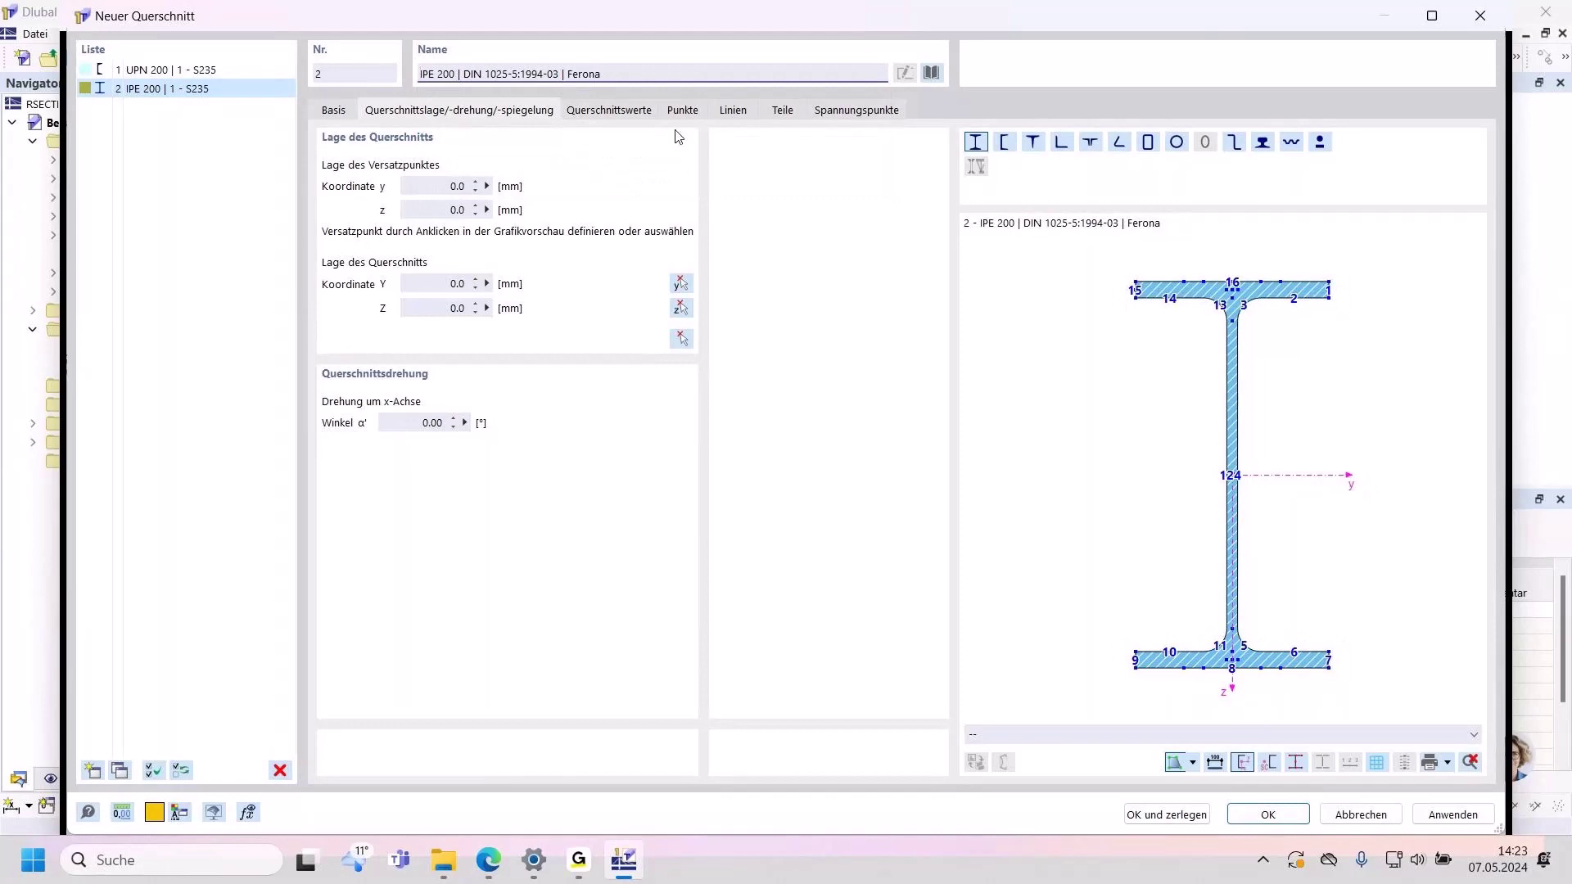
# Step: Place the IPE 200 by its top flange midpoint (offset z -100 mm) at Y 0, Z -11.6 mm under the UPN web and save the model
pyautogui.scroll(5, 1234, 288)
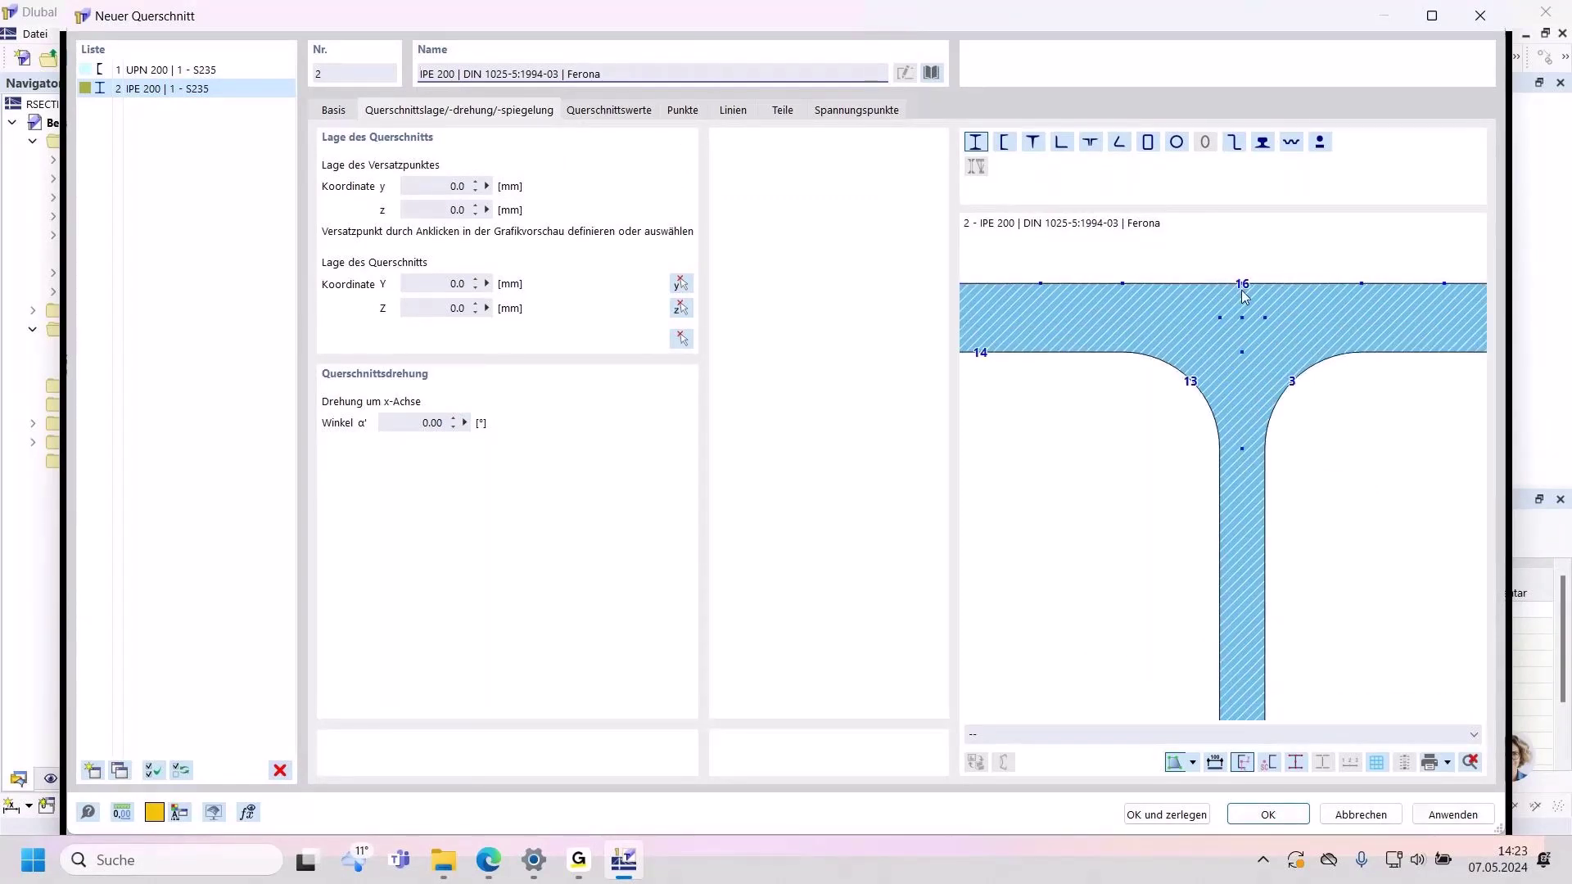
pyautogui.click(1243, 284)
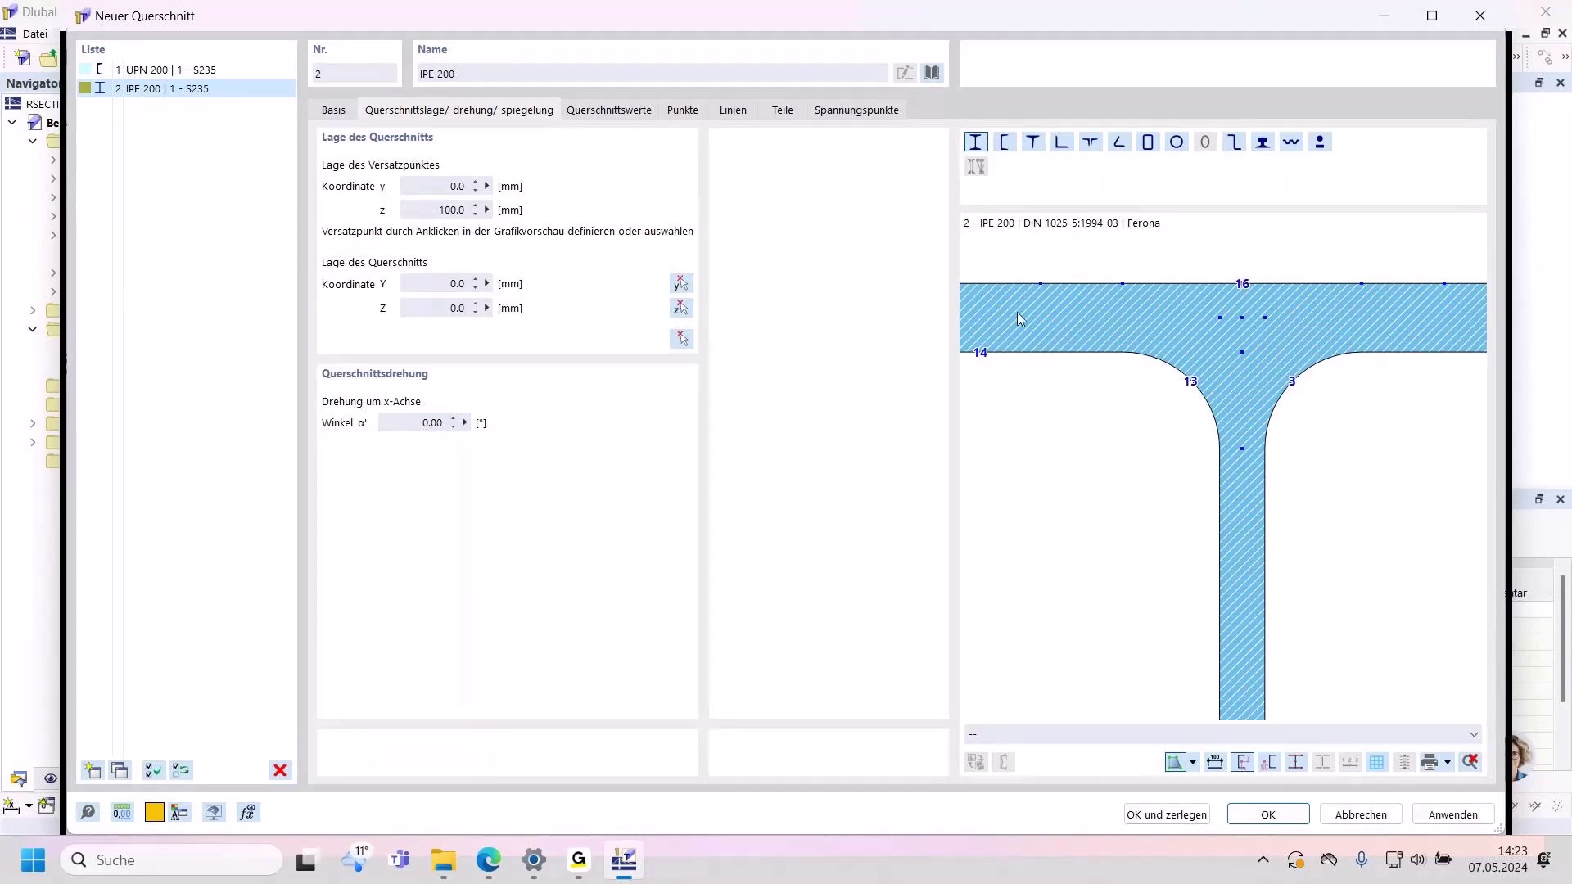
pyautogui.click(690, 343)
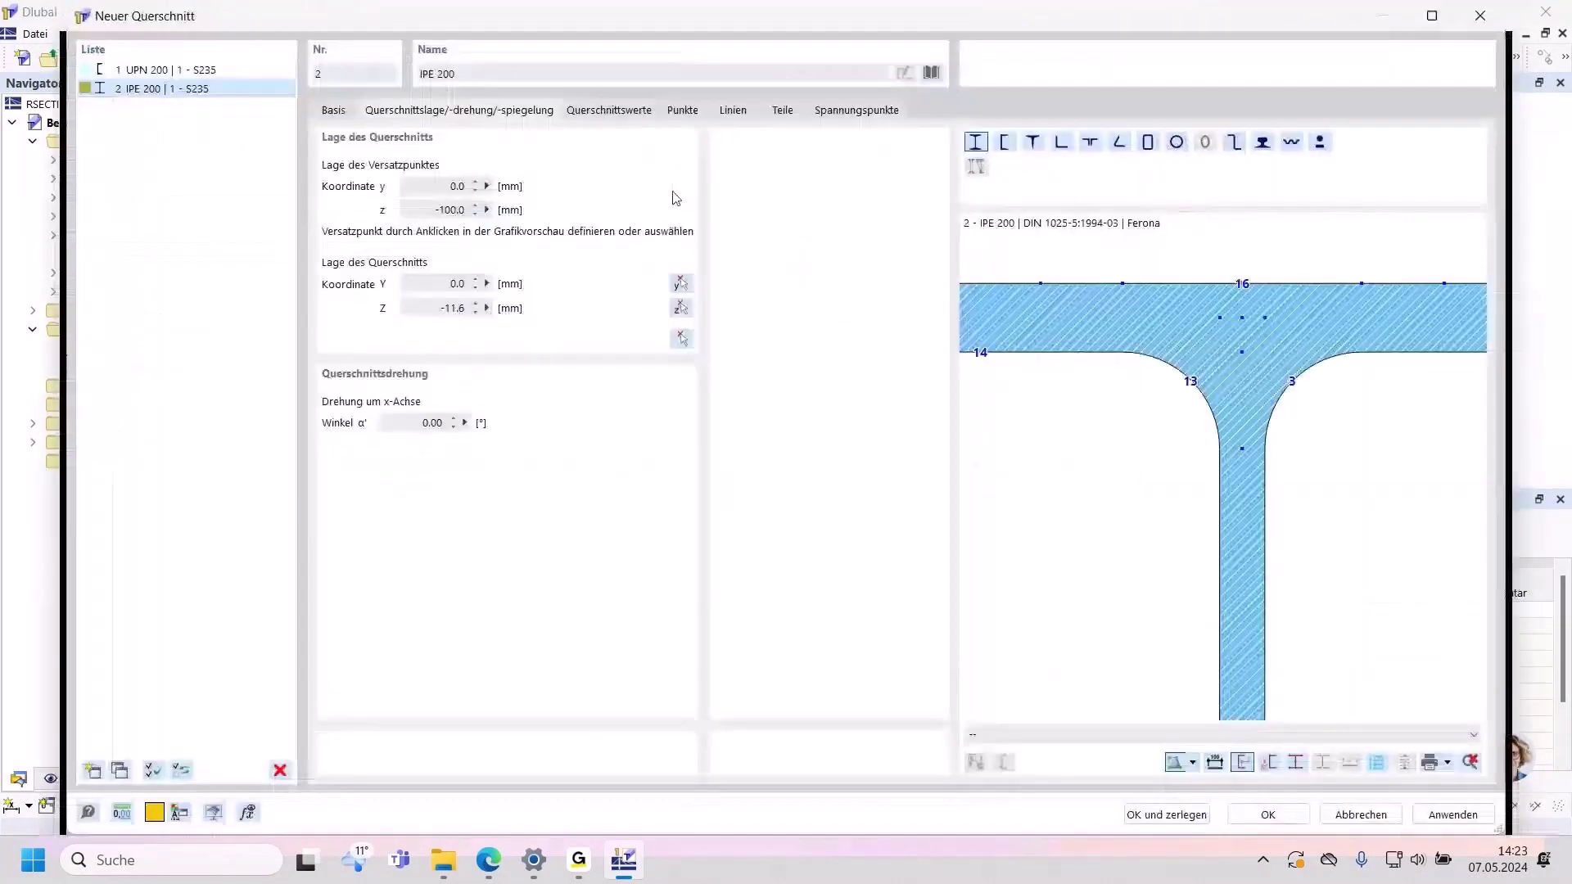
pyautogui.click(1289, 815)
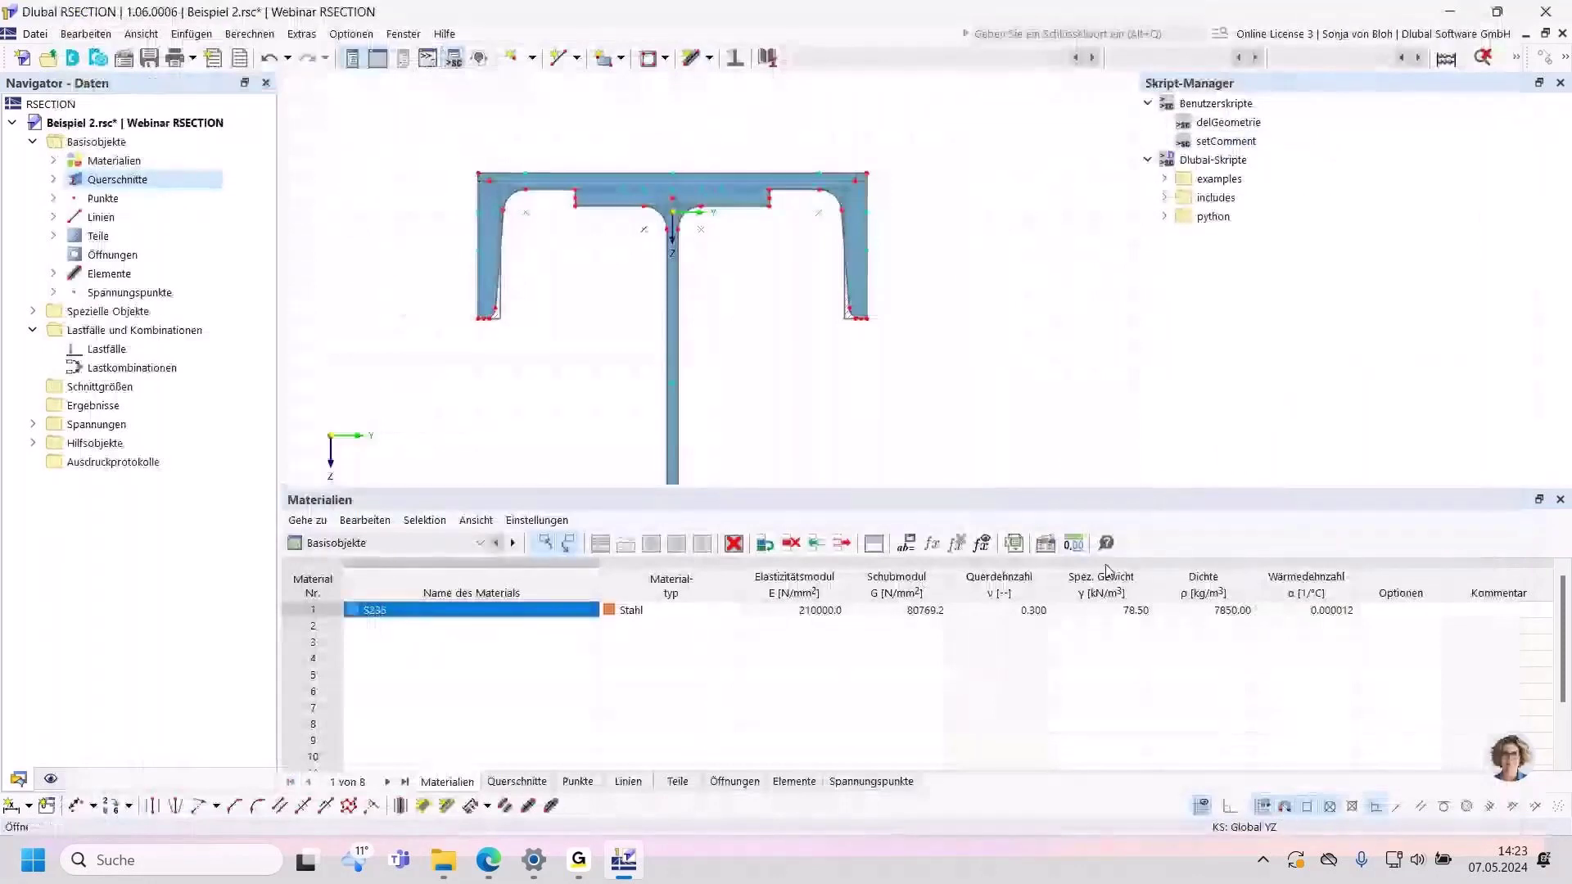
pyautogui.moveTo(490, 356); pyautogui.dragTo(491, 349, button='middle')
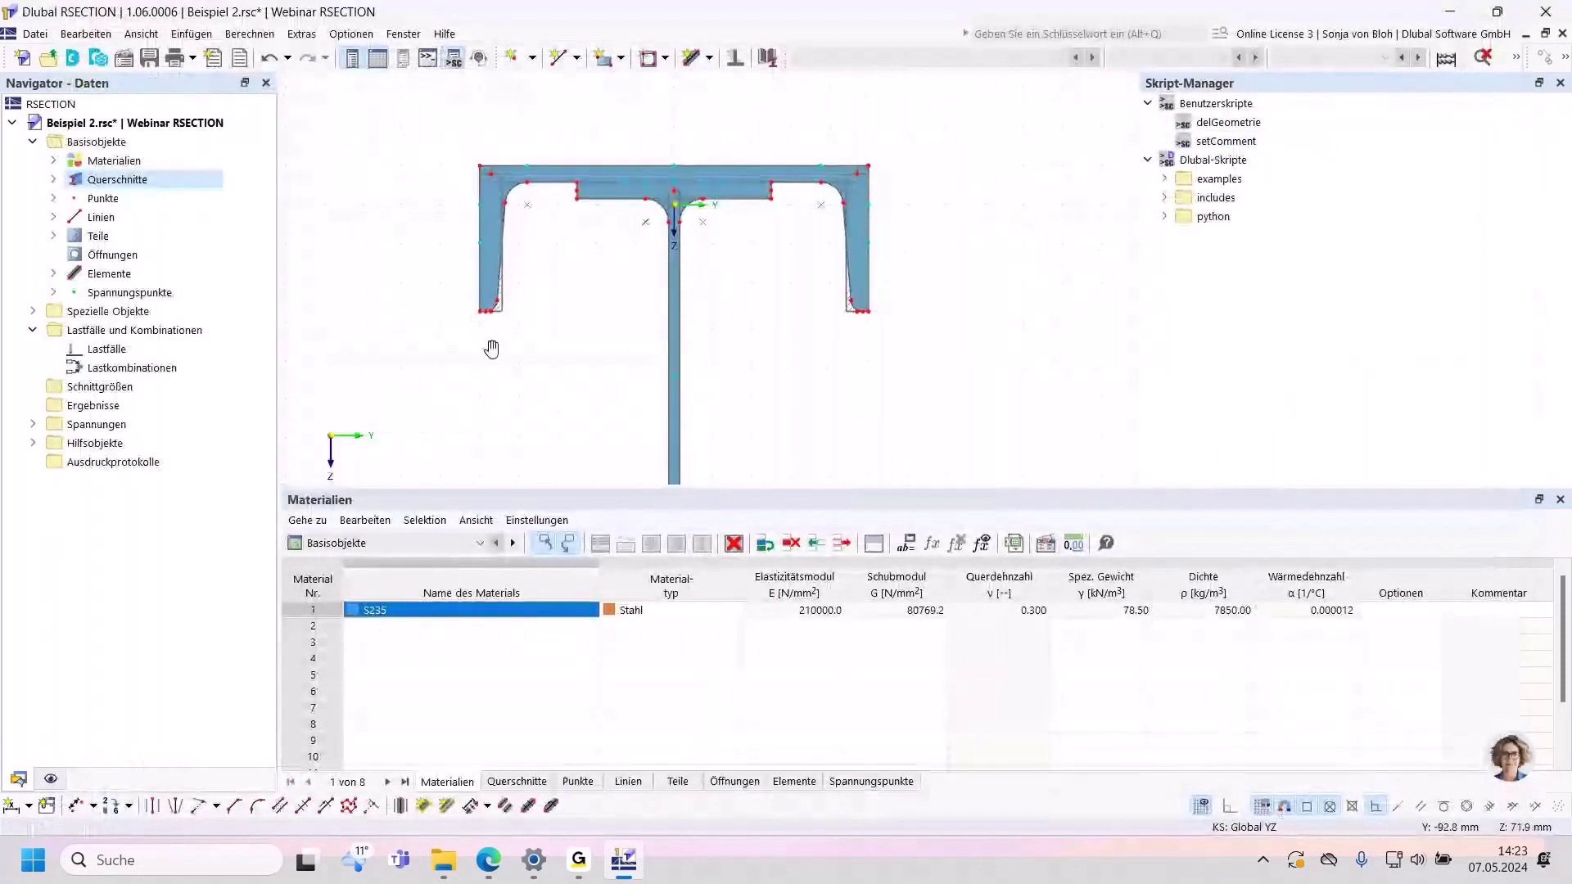
pyautogui.scroll(-2, 496, 284)
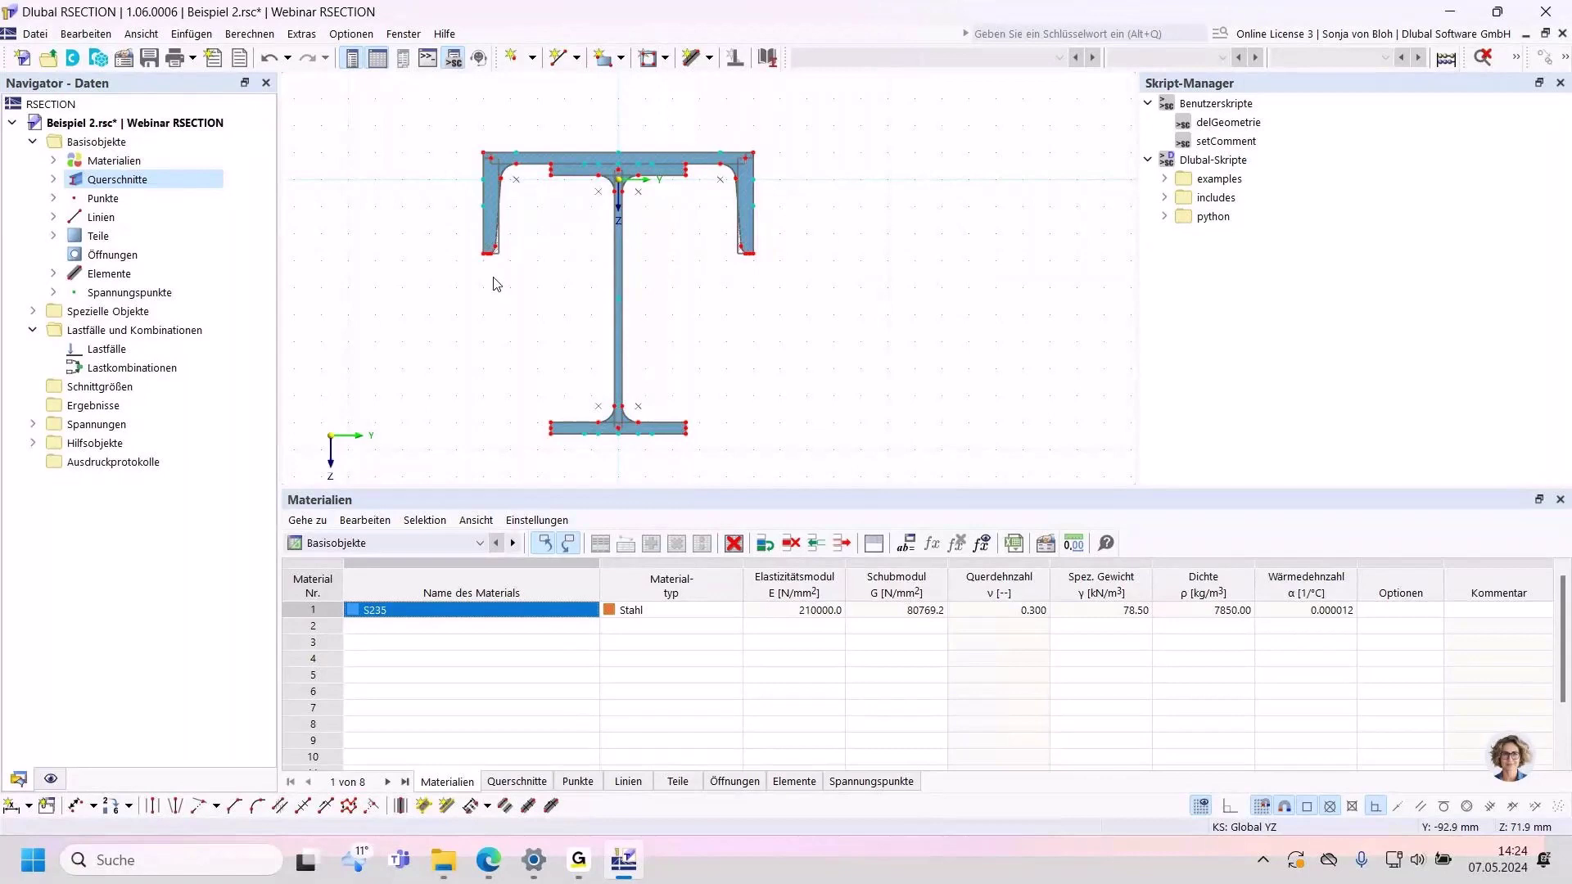
pyautogui.click(148, 57)
# Step: Decompose the UPN 200 and IPE 200 sections together and inspect the resulting parts and elements
pyautogui.keyDown('shift'); pyautogui.click(125, 221); pyautogui.keyUp('shift')
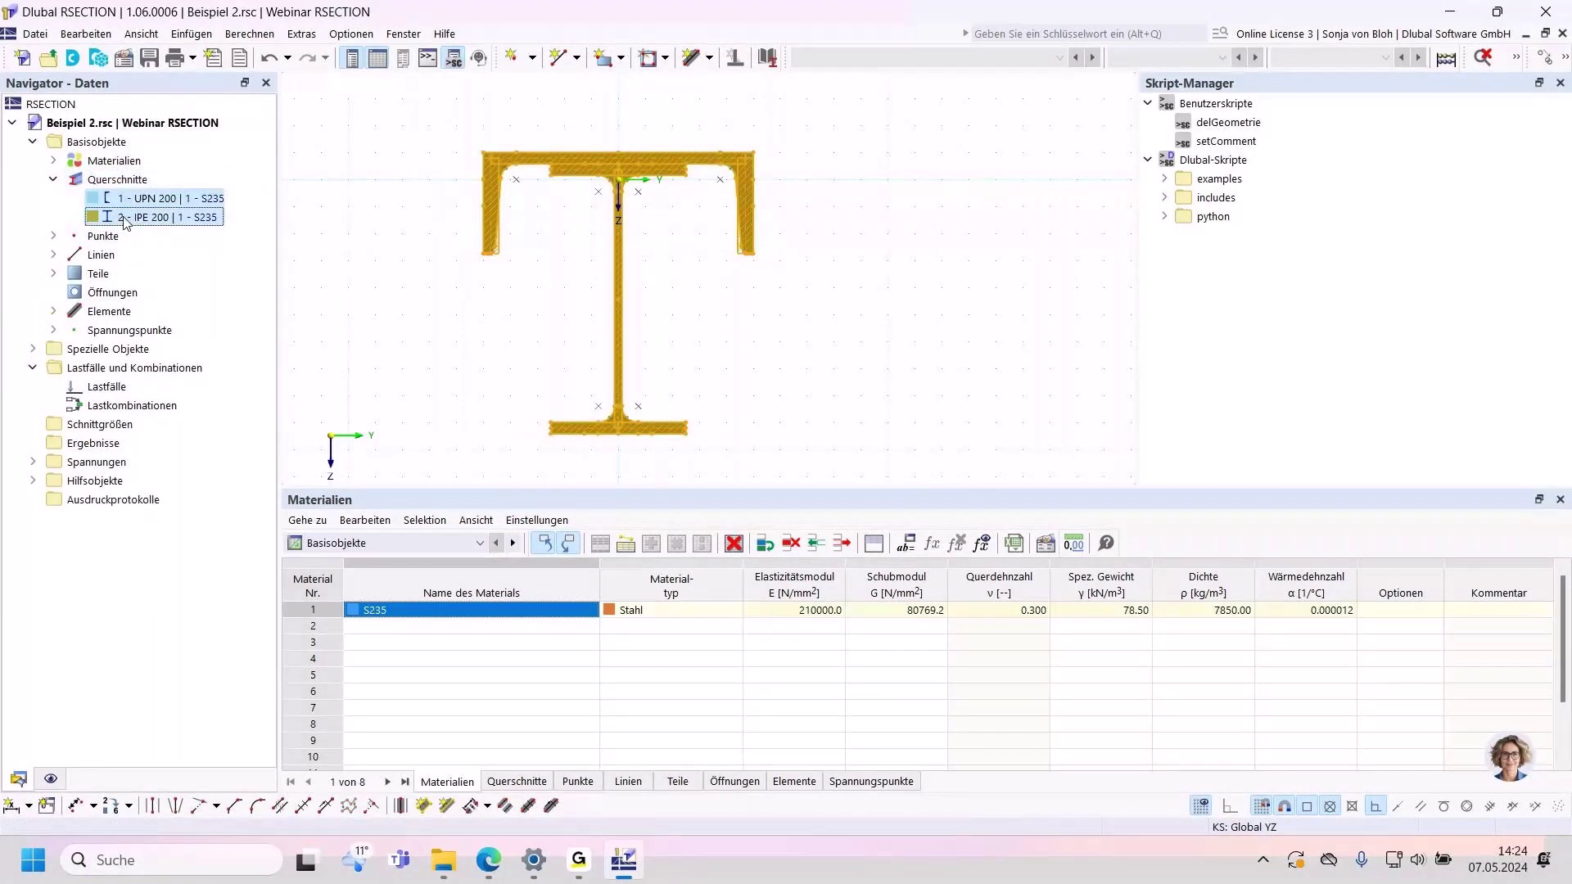
pyautogui.rightClick(125, 219)
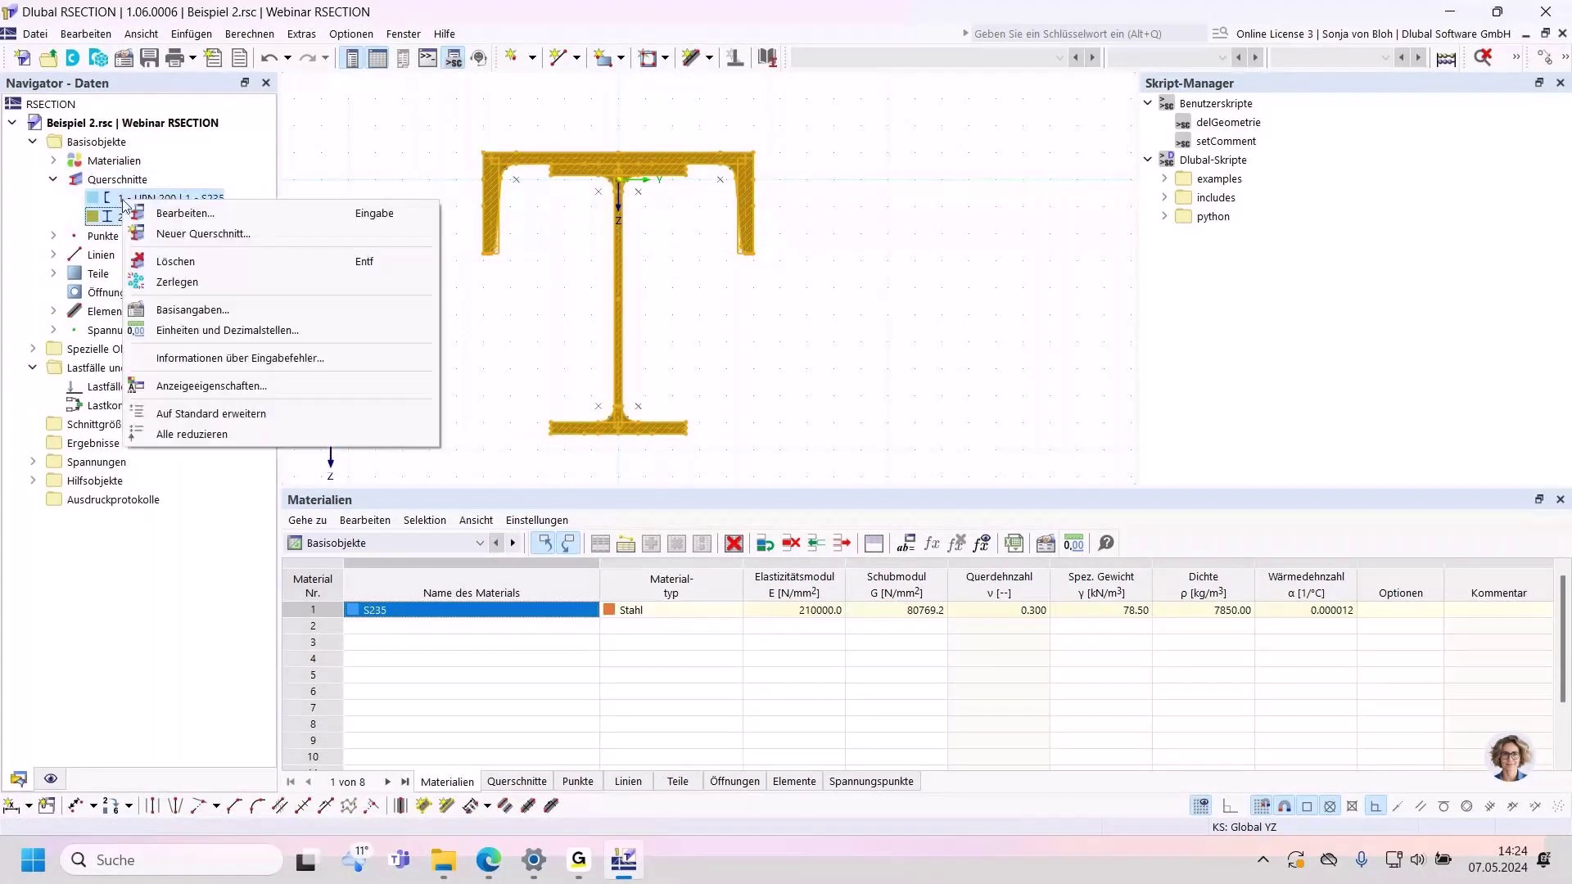
pyautogui.click(167, 283)
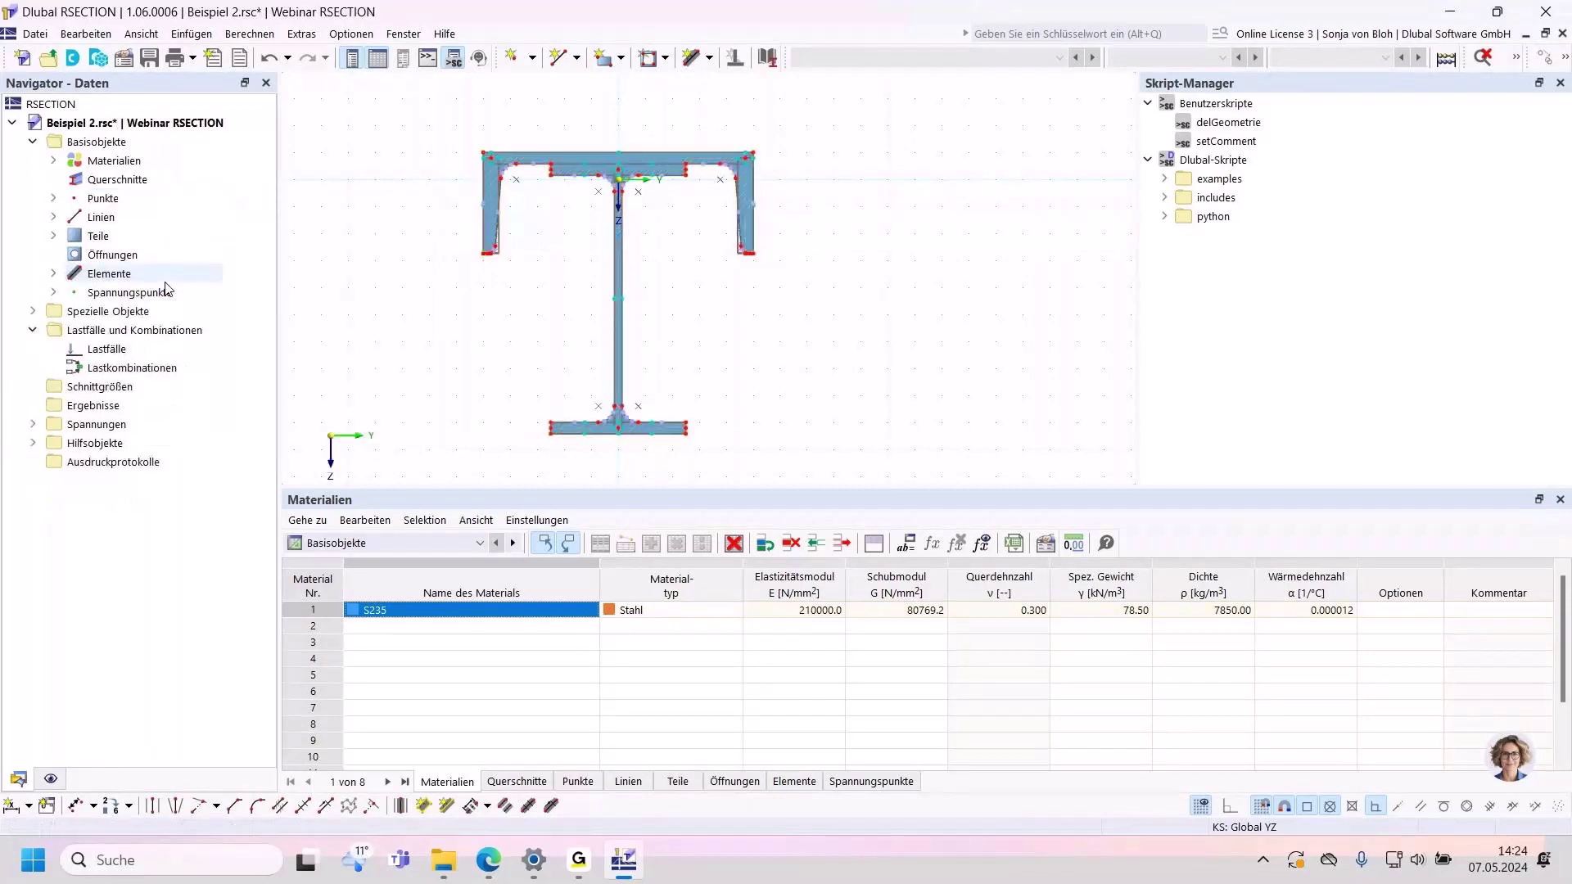
pyautogui.click(53, 274)
pyautogui.click(54, 236)
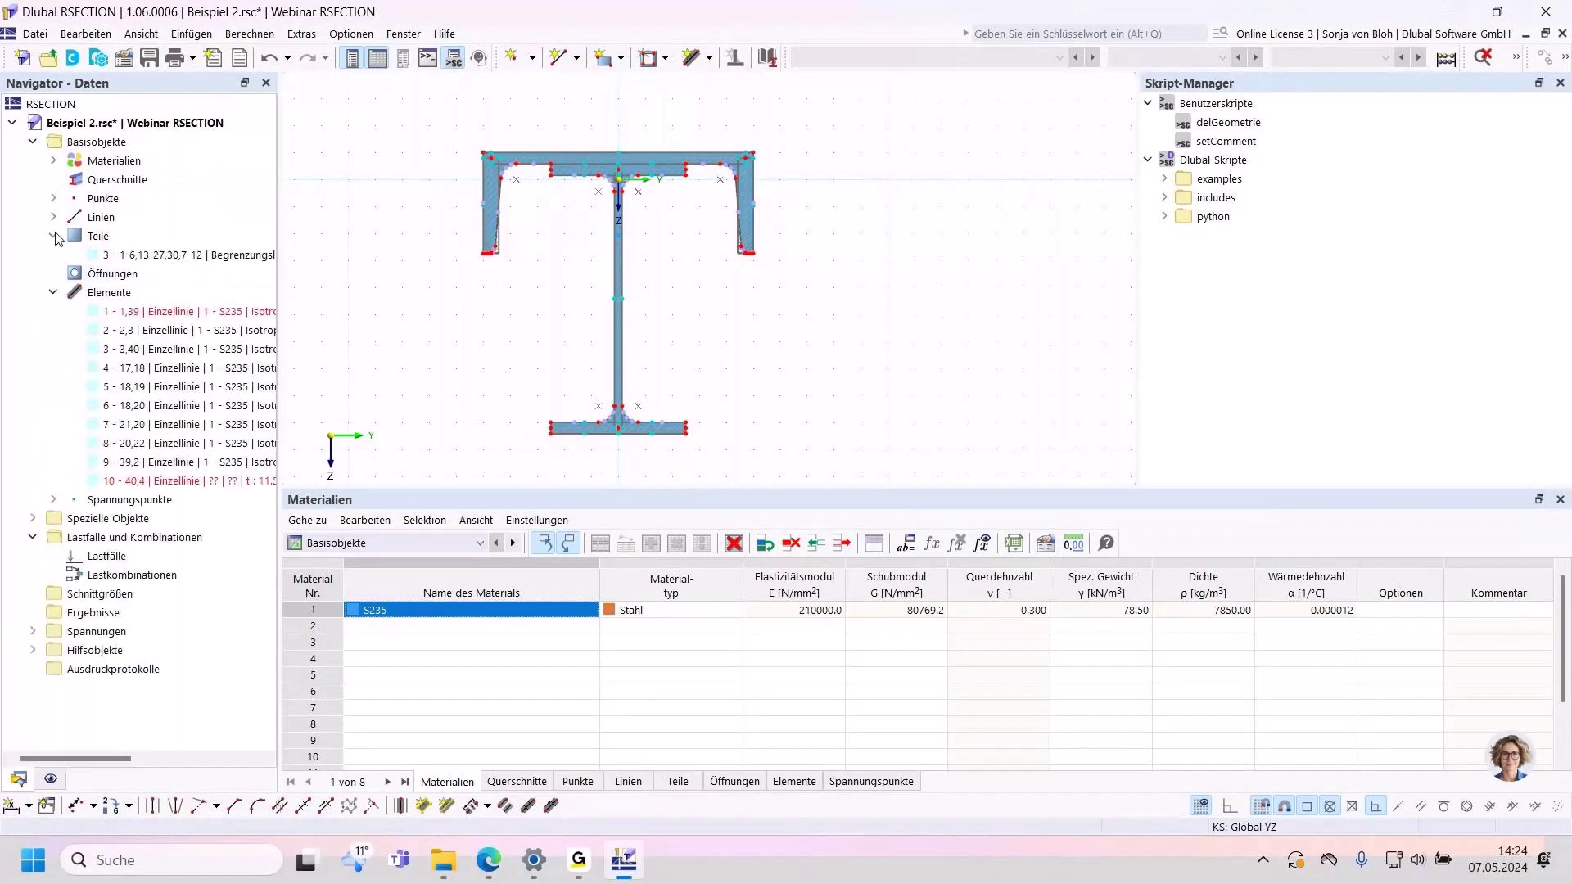
pyautogui.click(53, 292)
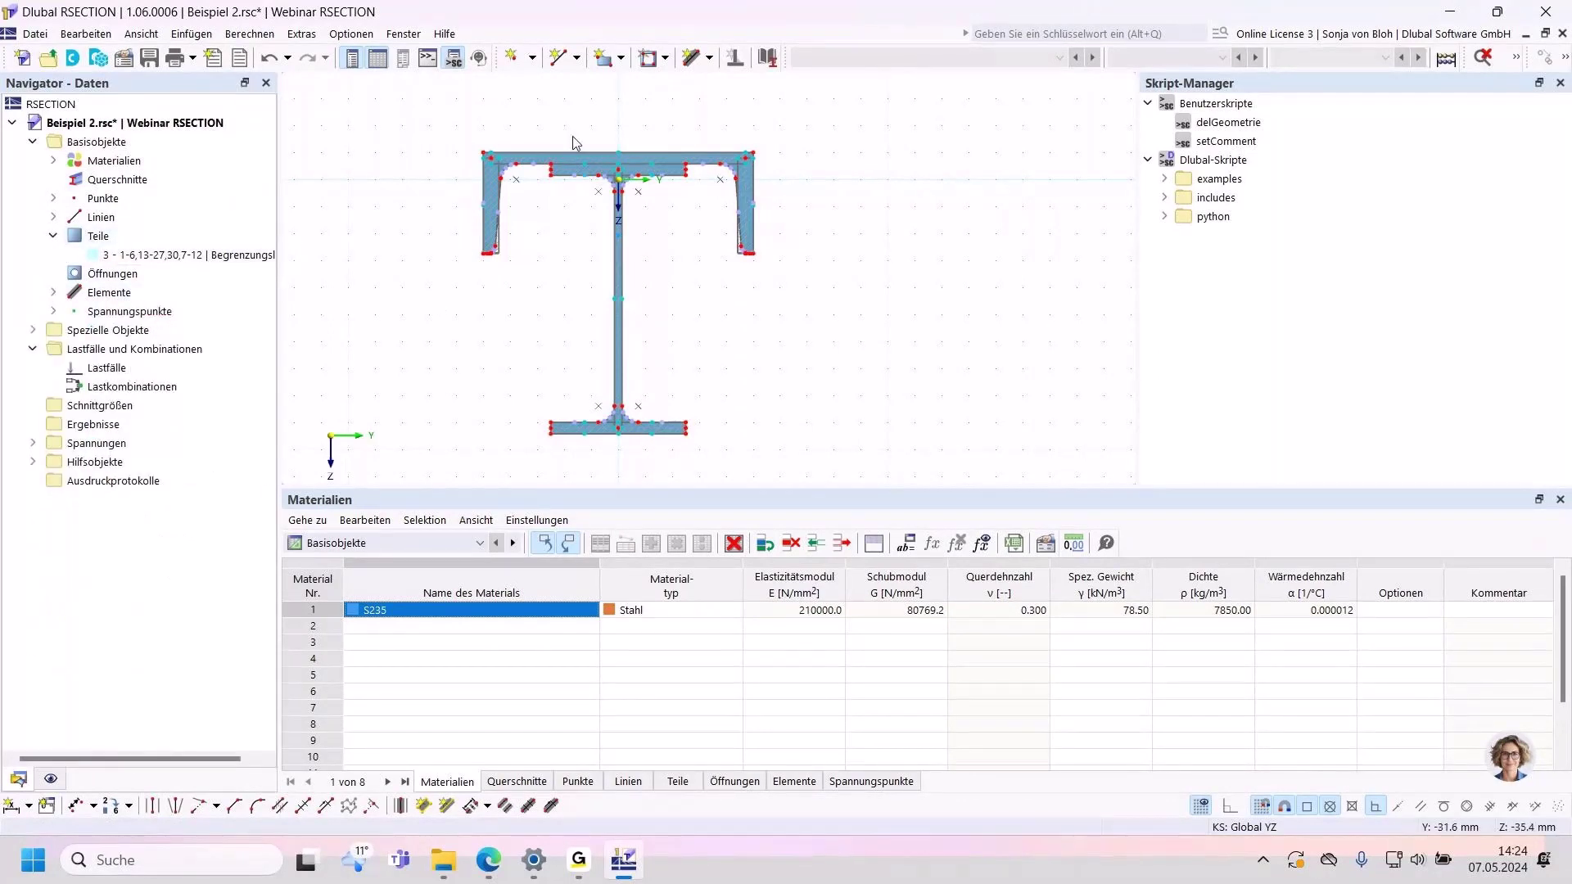
# Step: Set up a new single-line element with thickness 0 mm and an effective thickness for shear transfer of 5 mm
pyautogui.scroll(3, 555, 221)
pyautogui.moveTo(554, 221); pyautogui.dragTo(531, 381, button='middle')
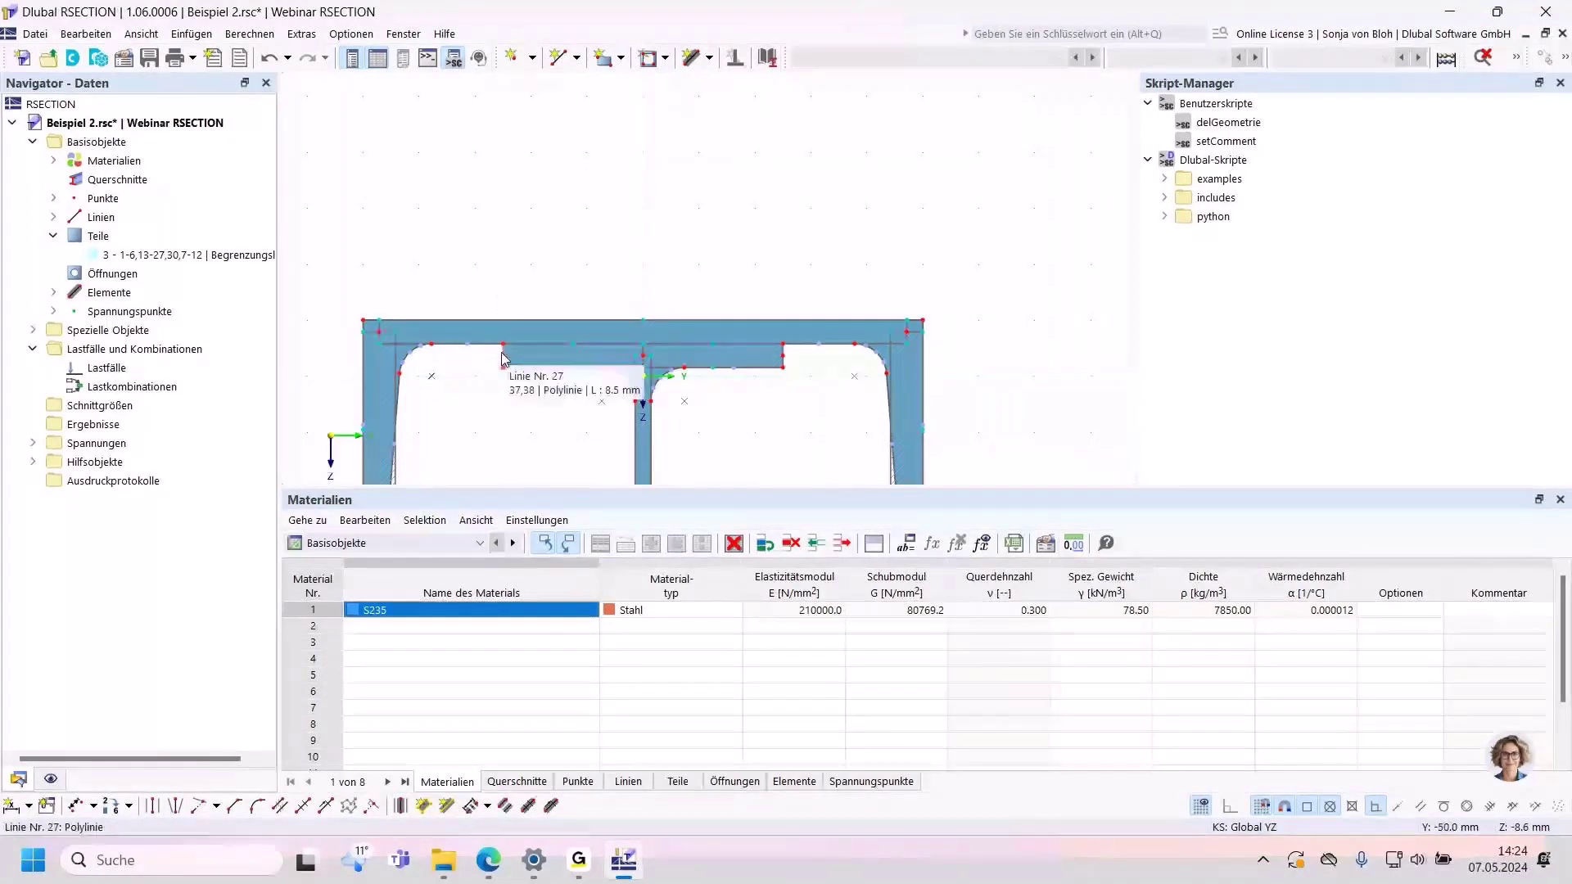
pyautogui.click(709, 57)
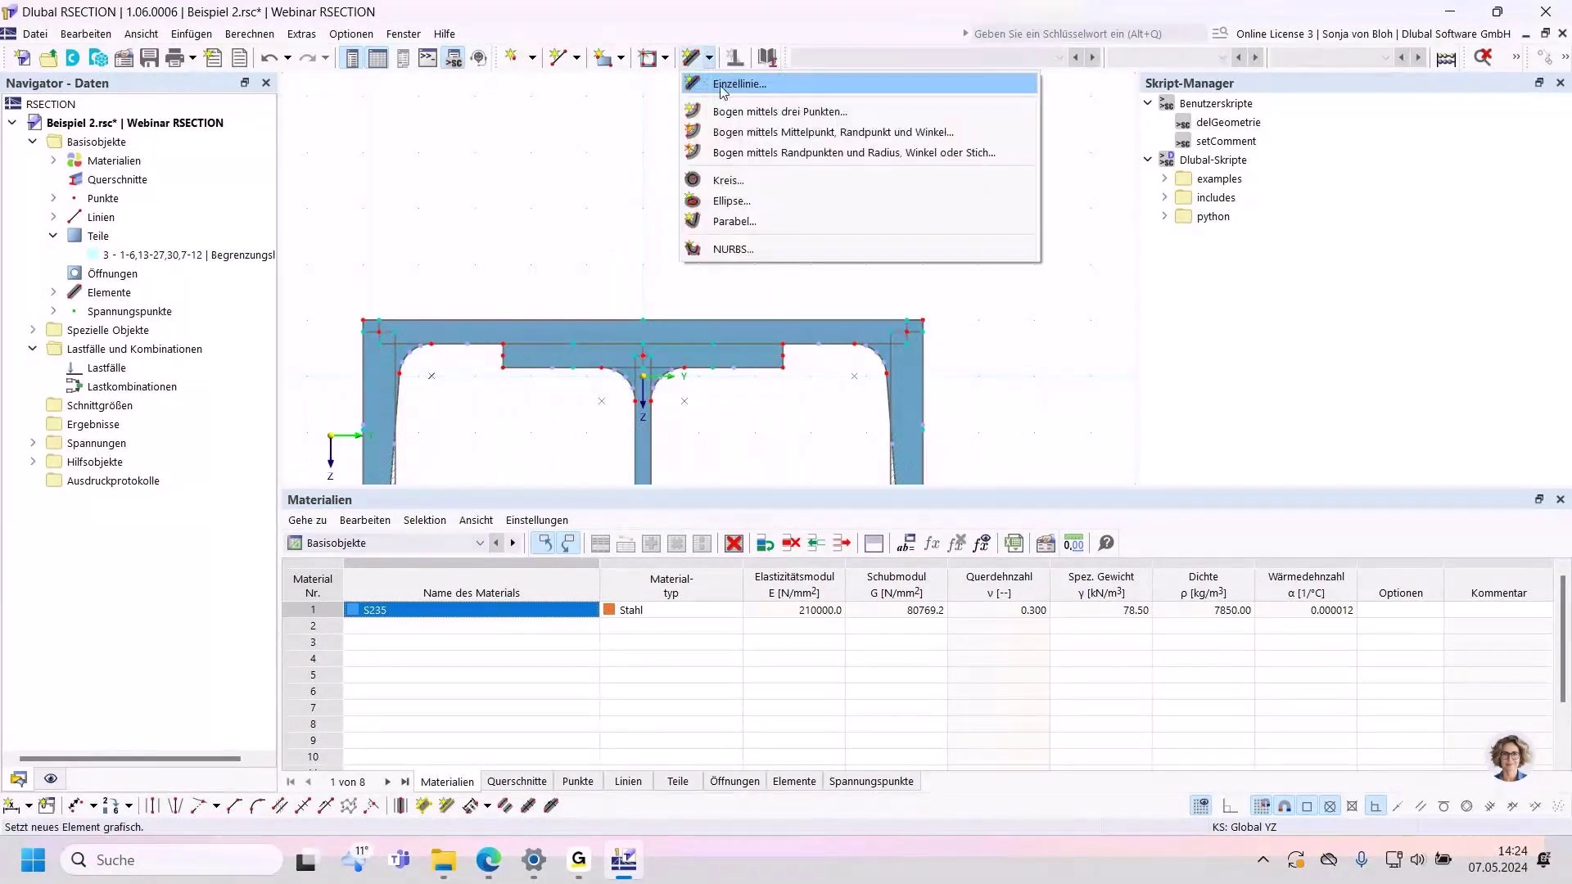
pyautogui.click(721, 80)
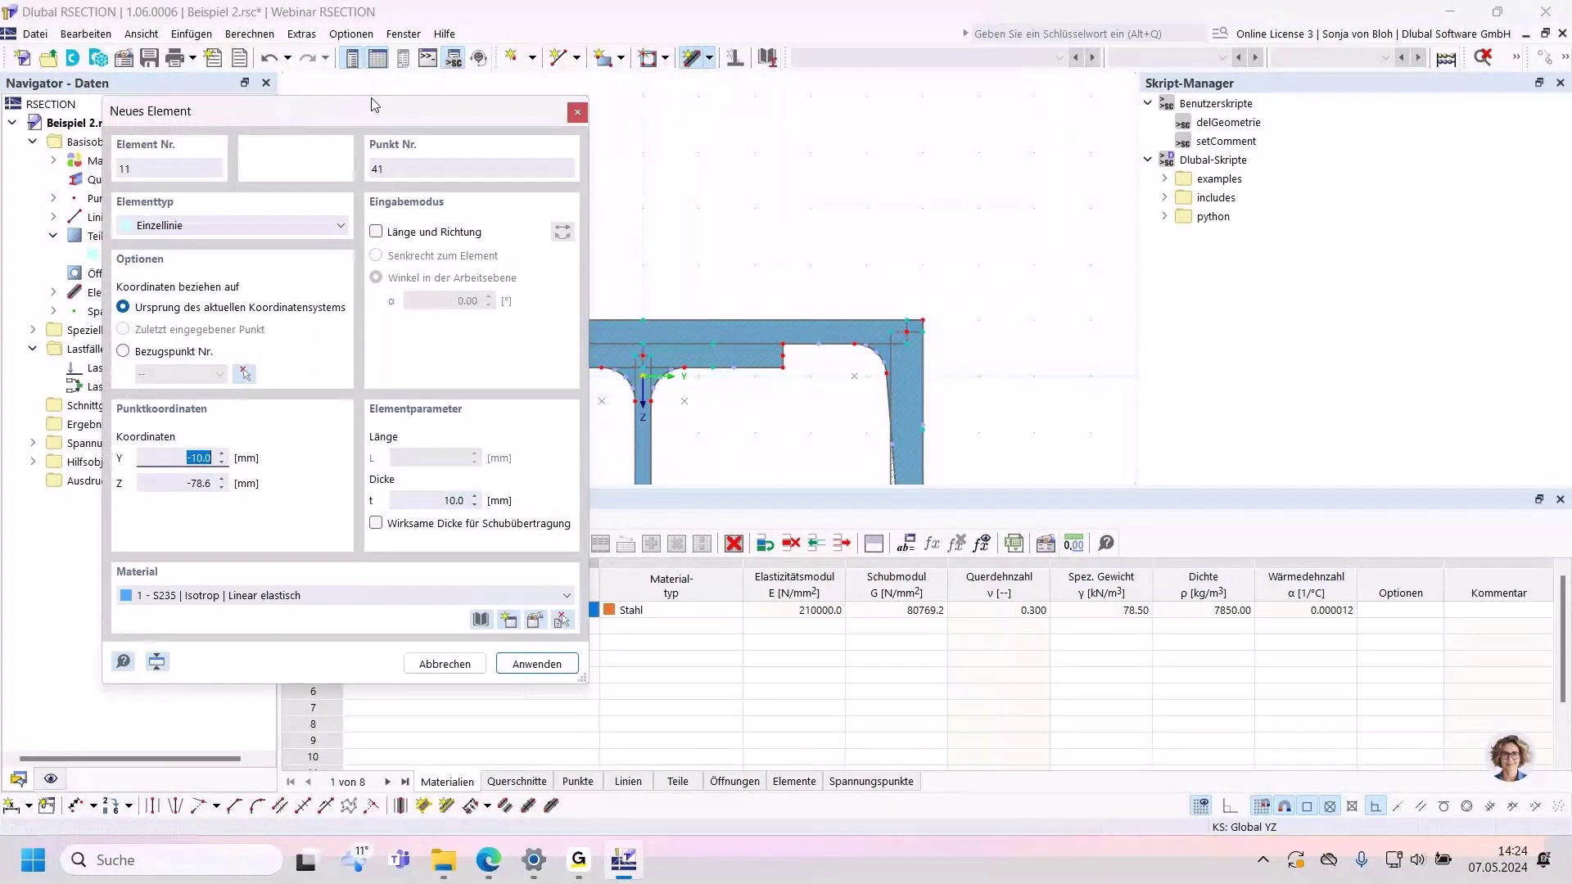
pyautogui.moveTo(366, 113); pyautogui.dragTo(1163, 127)
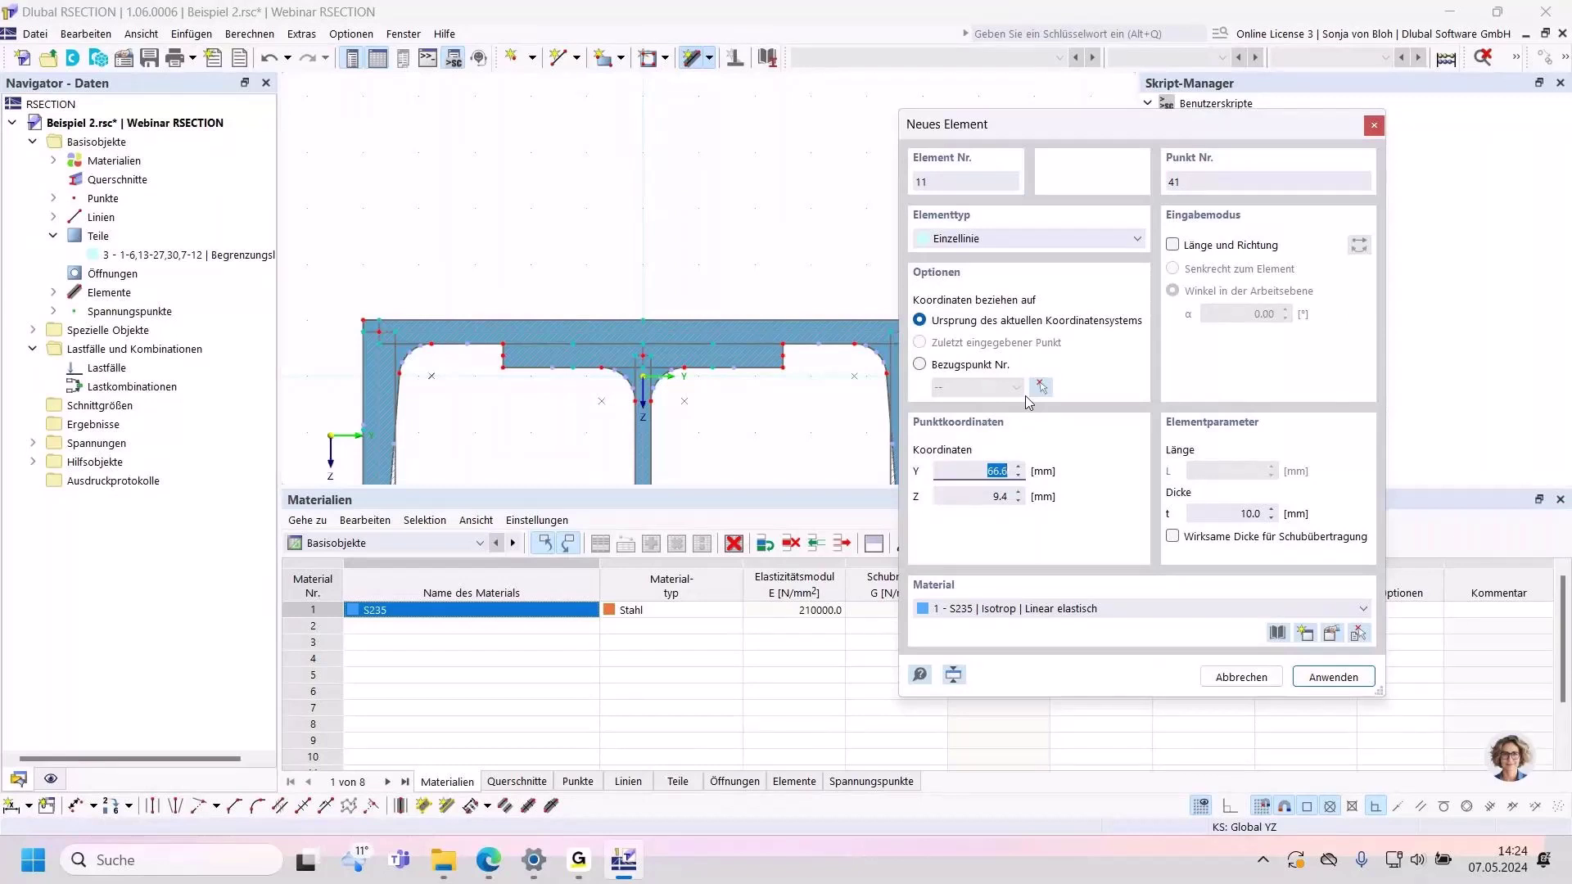
pyautogui.moveTo(1215, 142); pyautogui.dragTo(1180, 118)
pyautogui.click(1193, 490)
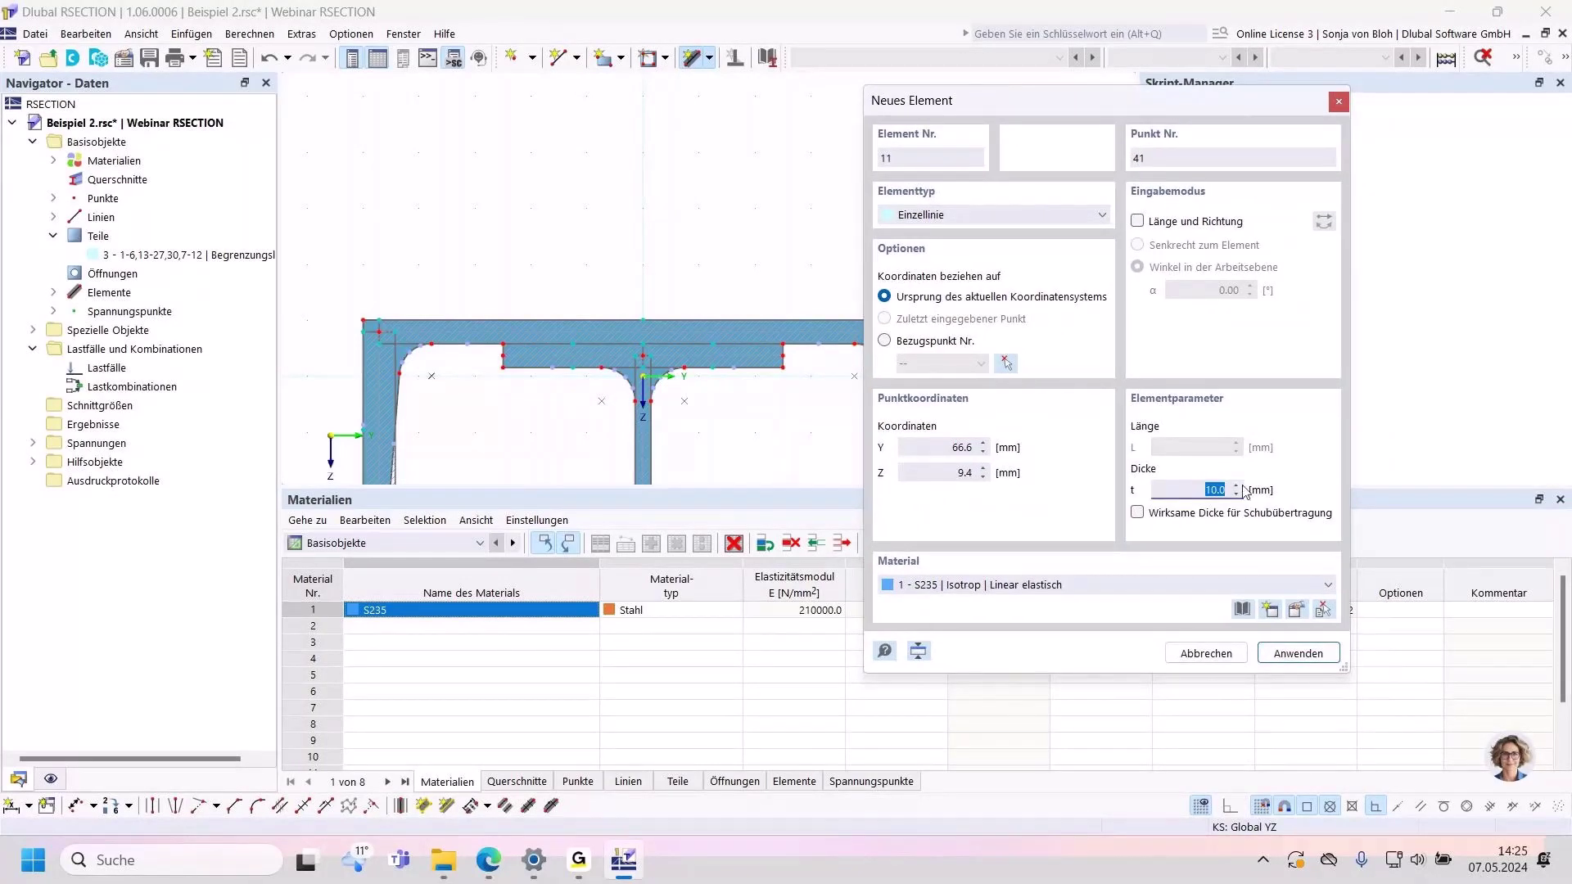
pyautogui.write('0')
pyautogui.click(1137, 513)
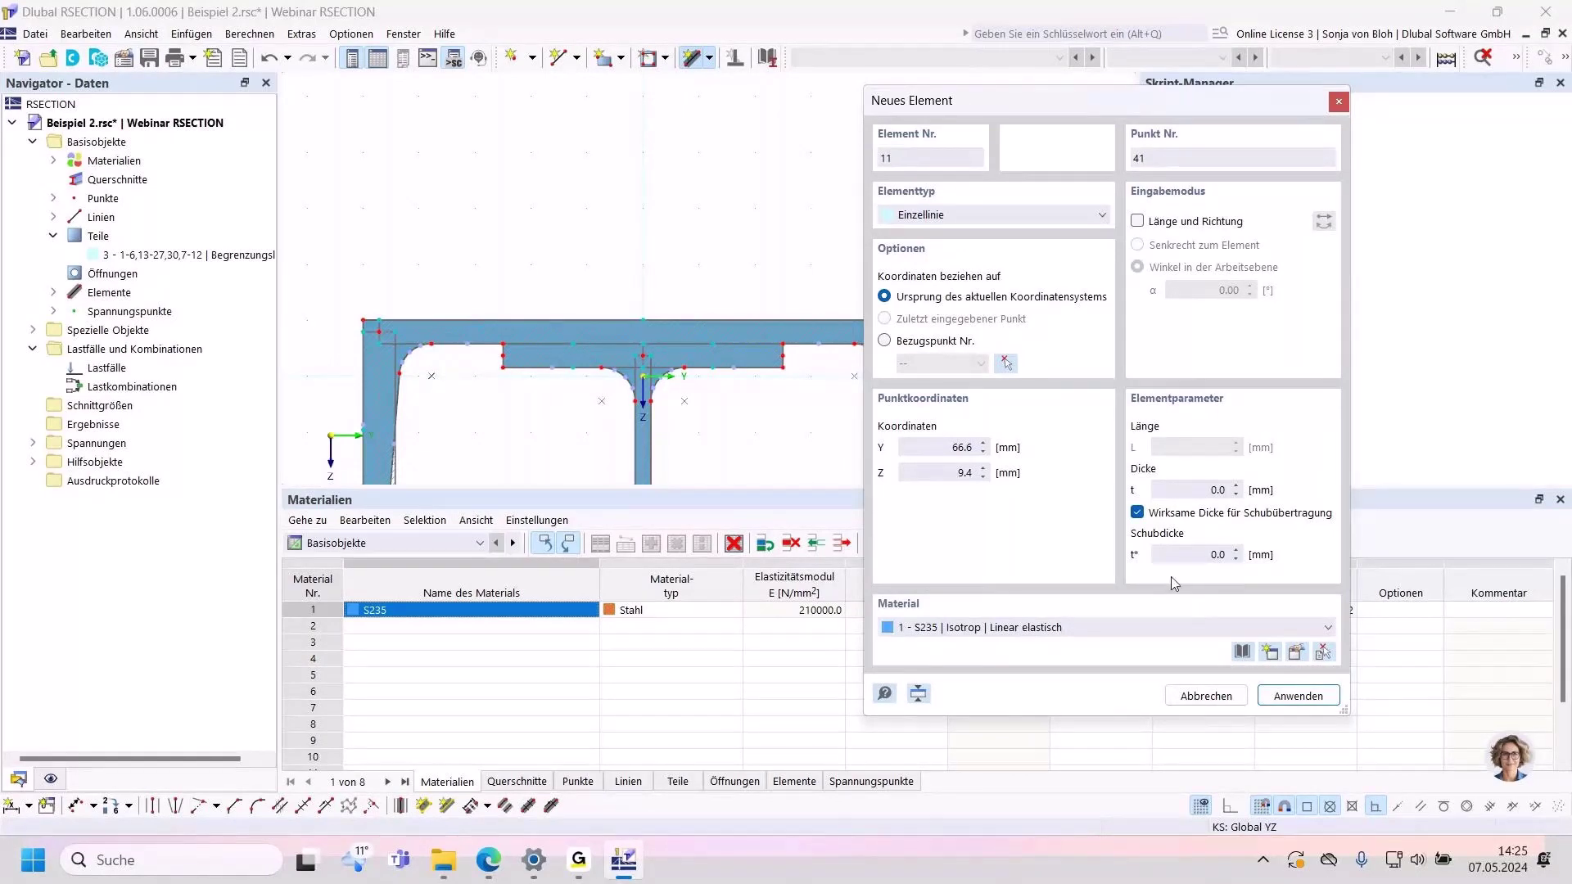
pyautogui.doubleClick(1218, 555)
pyautogui.write('5')
pyautogui.scroll(2, 416, 393)
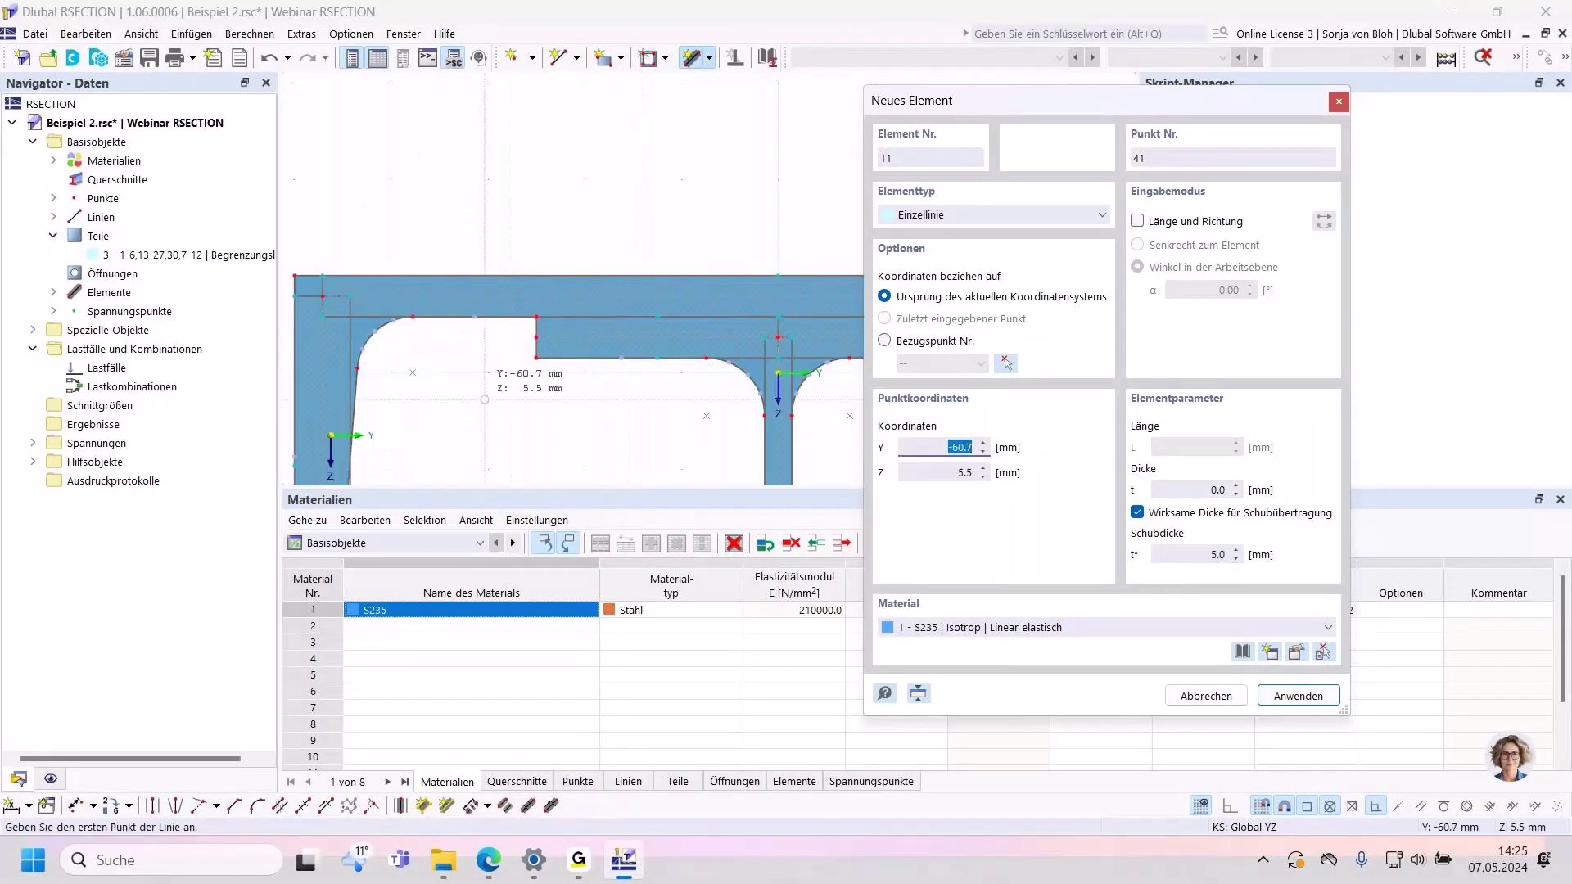
# Step: Draw the connecting element at the left edge of the IPE top flange, joining it to the centreline of the UPN web
pyautogui.click(536, 317)
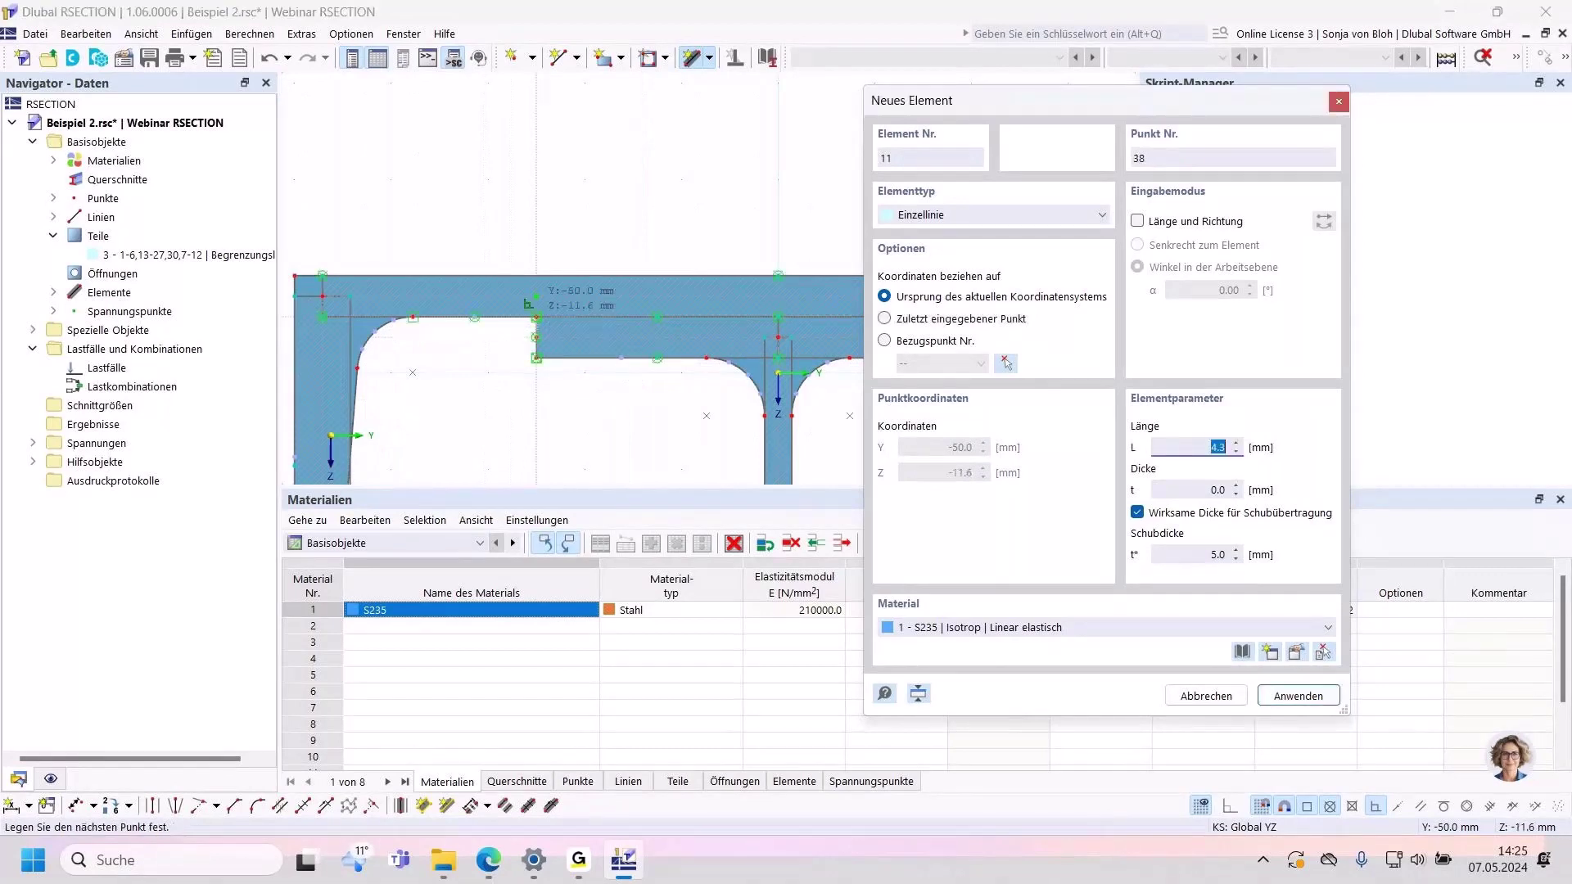
pyautogui.click(536, 297)
pyautogui.click(536, 358)
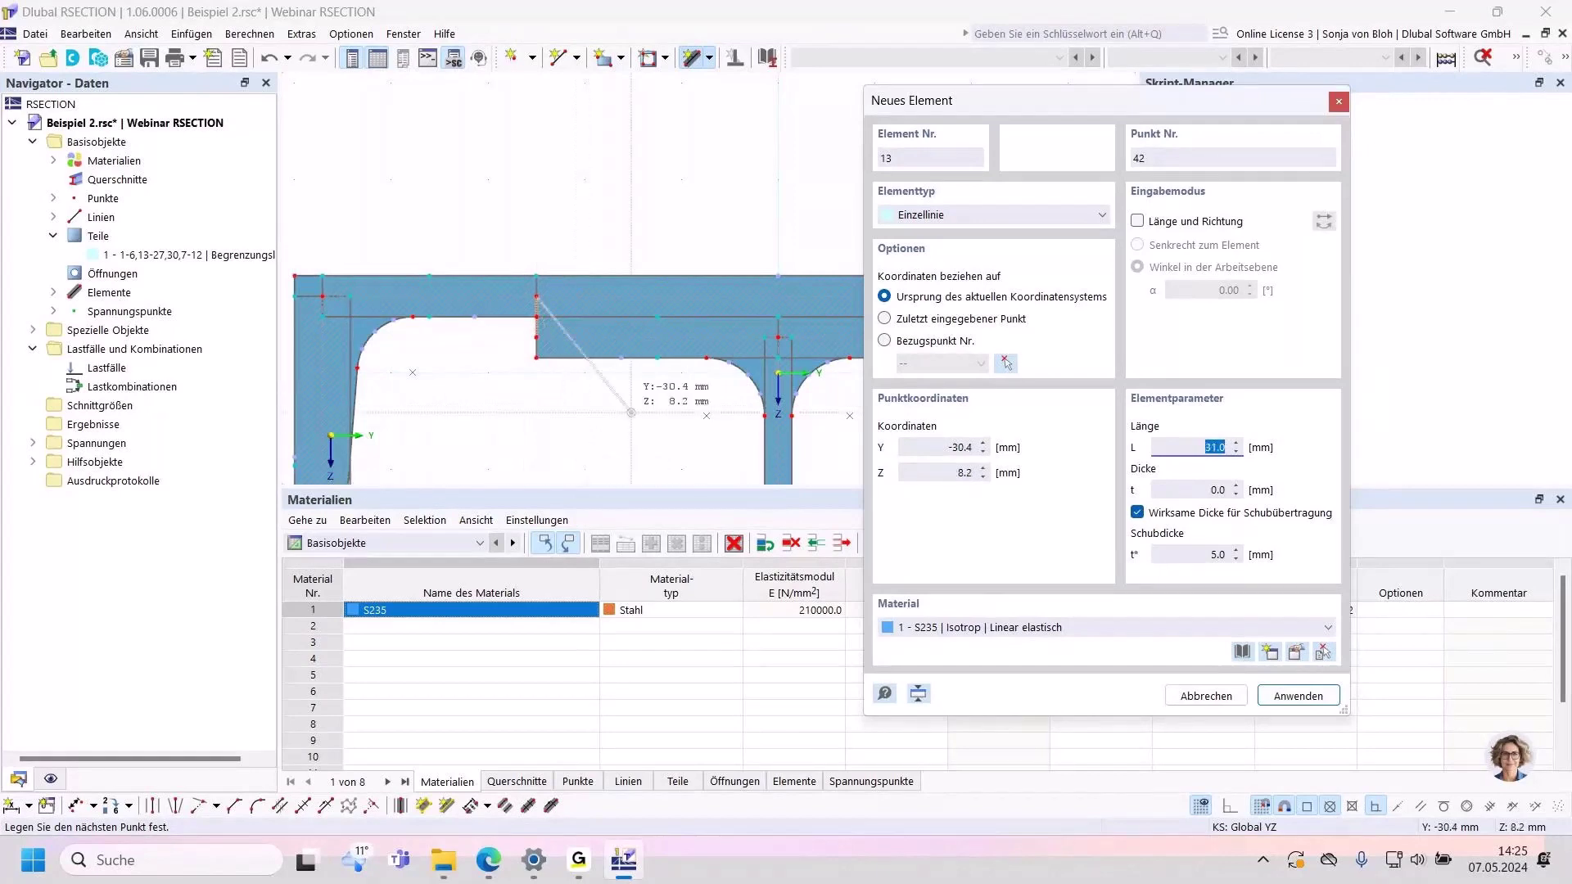
pyautogui.rightClick(606, 403)
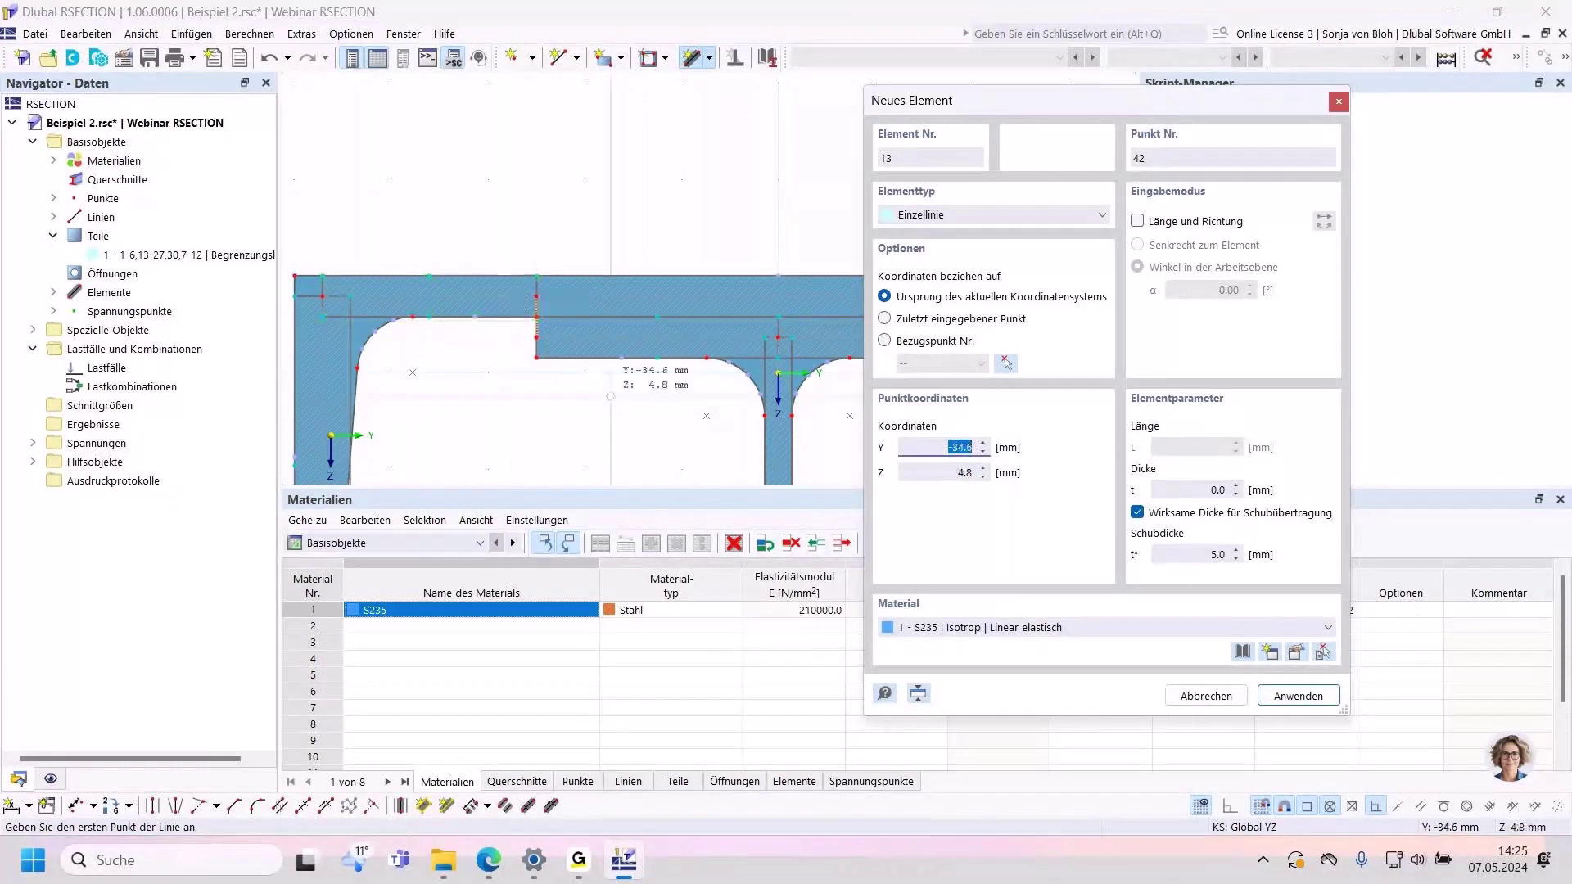
# Step: Draw the matching 8.5 mm connecting element at the right flange edge, up to Y 50, Z -15.9 mm on the UPN web centreline
pyautogui.scroll(-2, 586, 409)
pyautogui.moveTo(586, 410); pyautogui.dragTo(552, 414, button='middle')
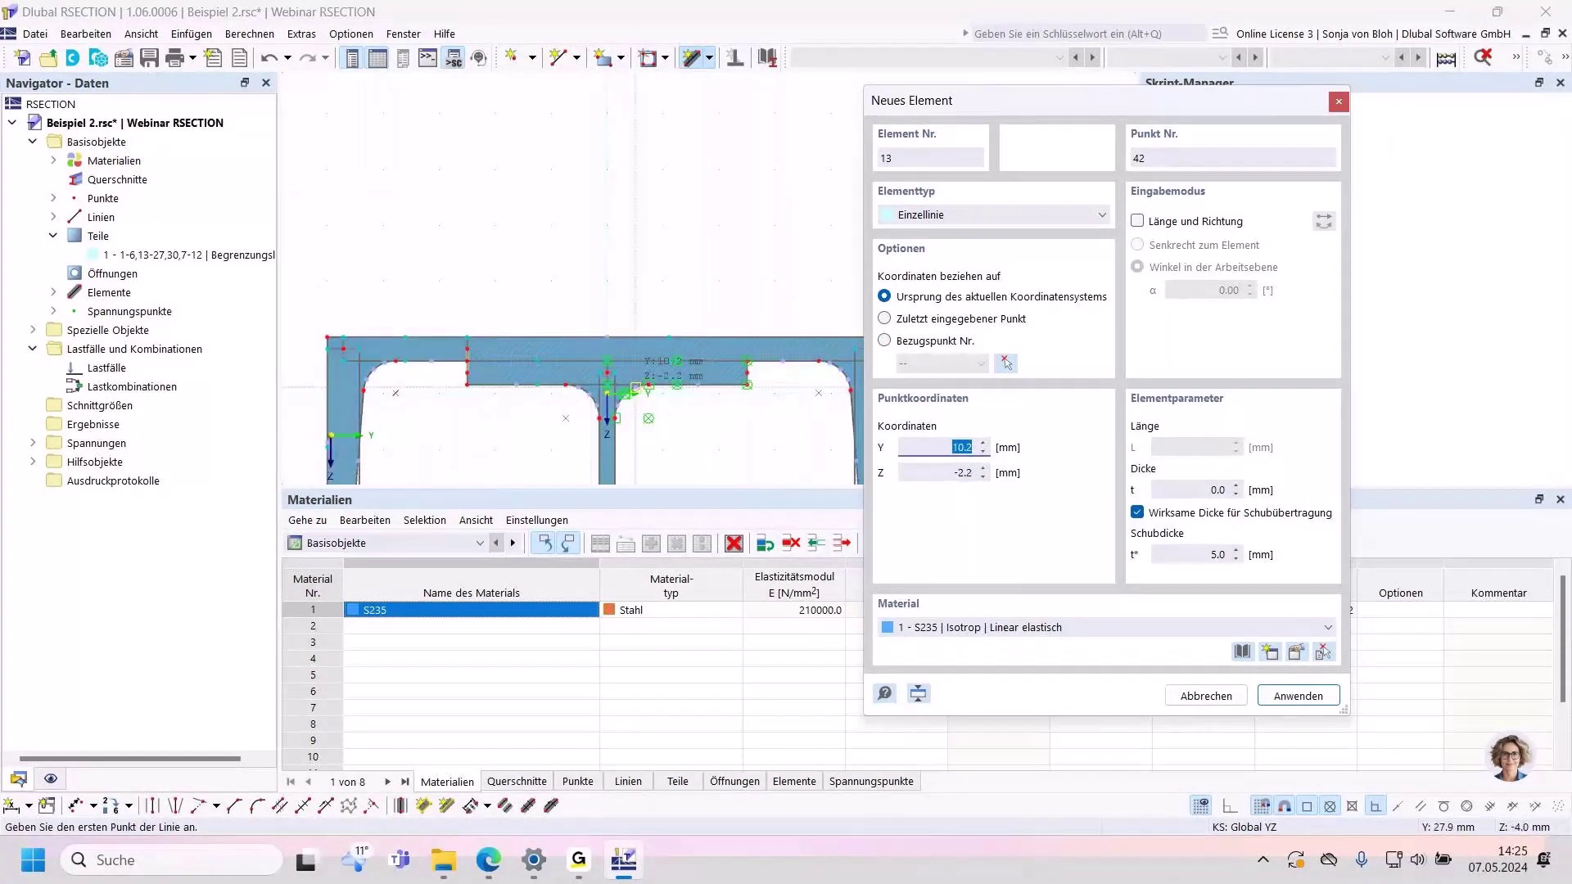
pyautogui.click(636, 388)
pyautogui.scroll(2, 693, 305)
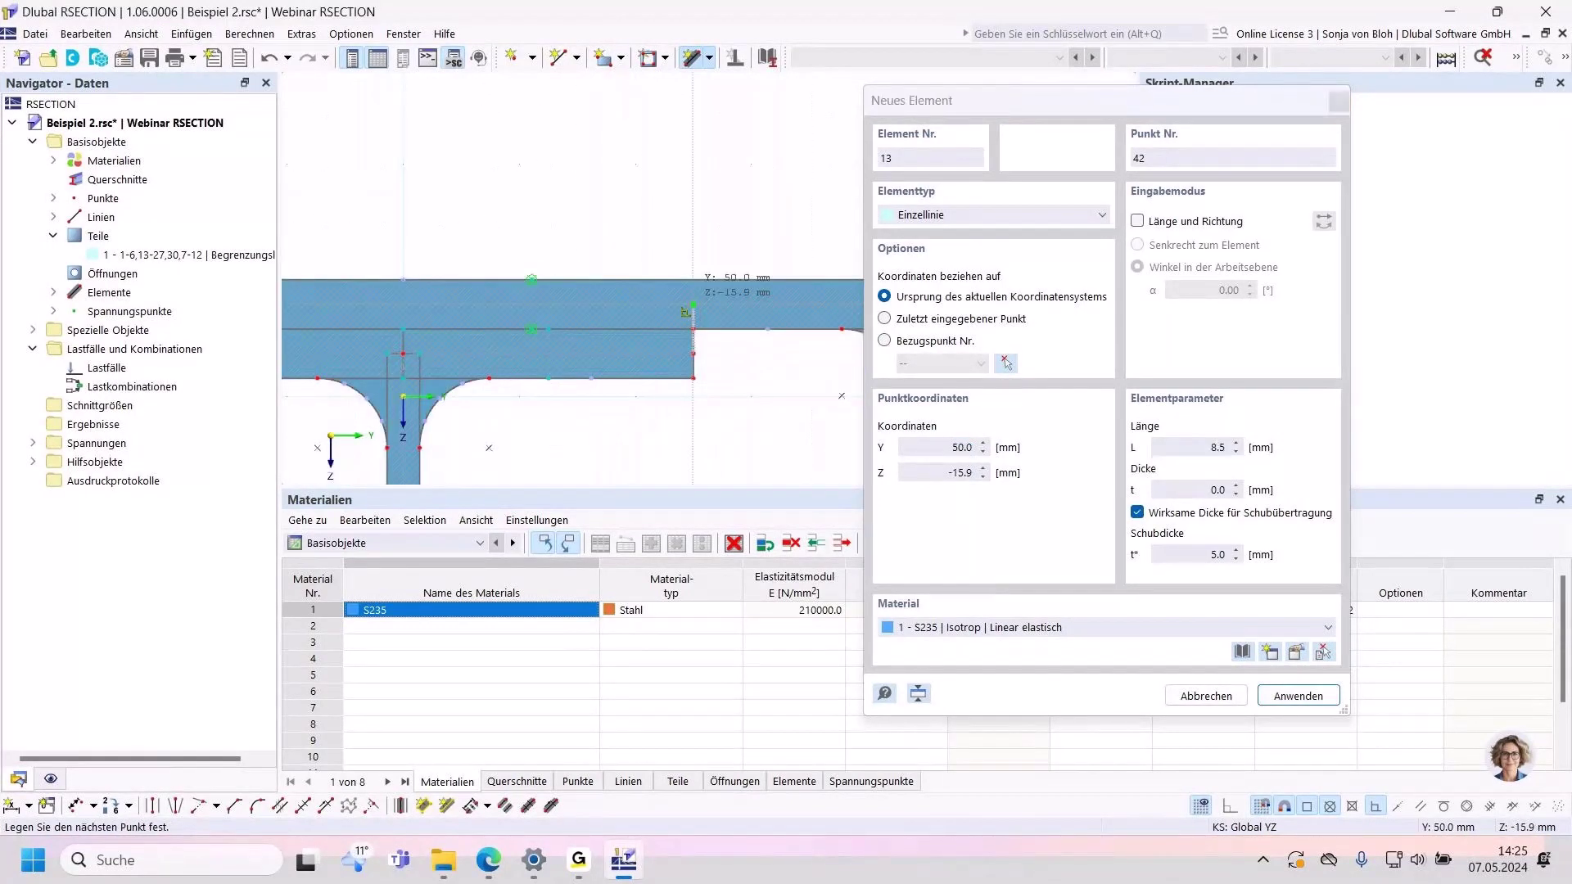
pyautogui.click(693, 305)
pyautogui.press('Escape')
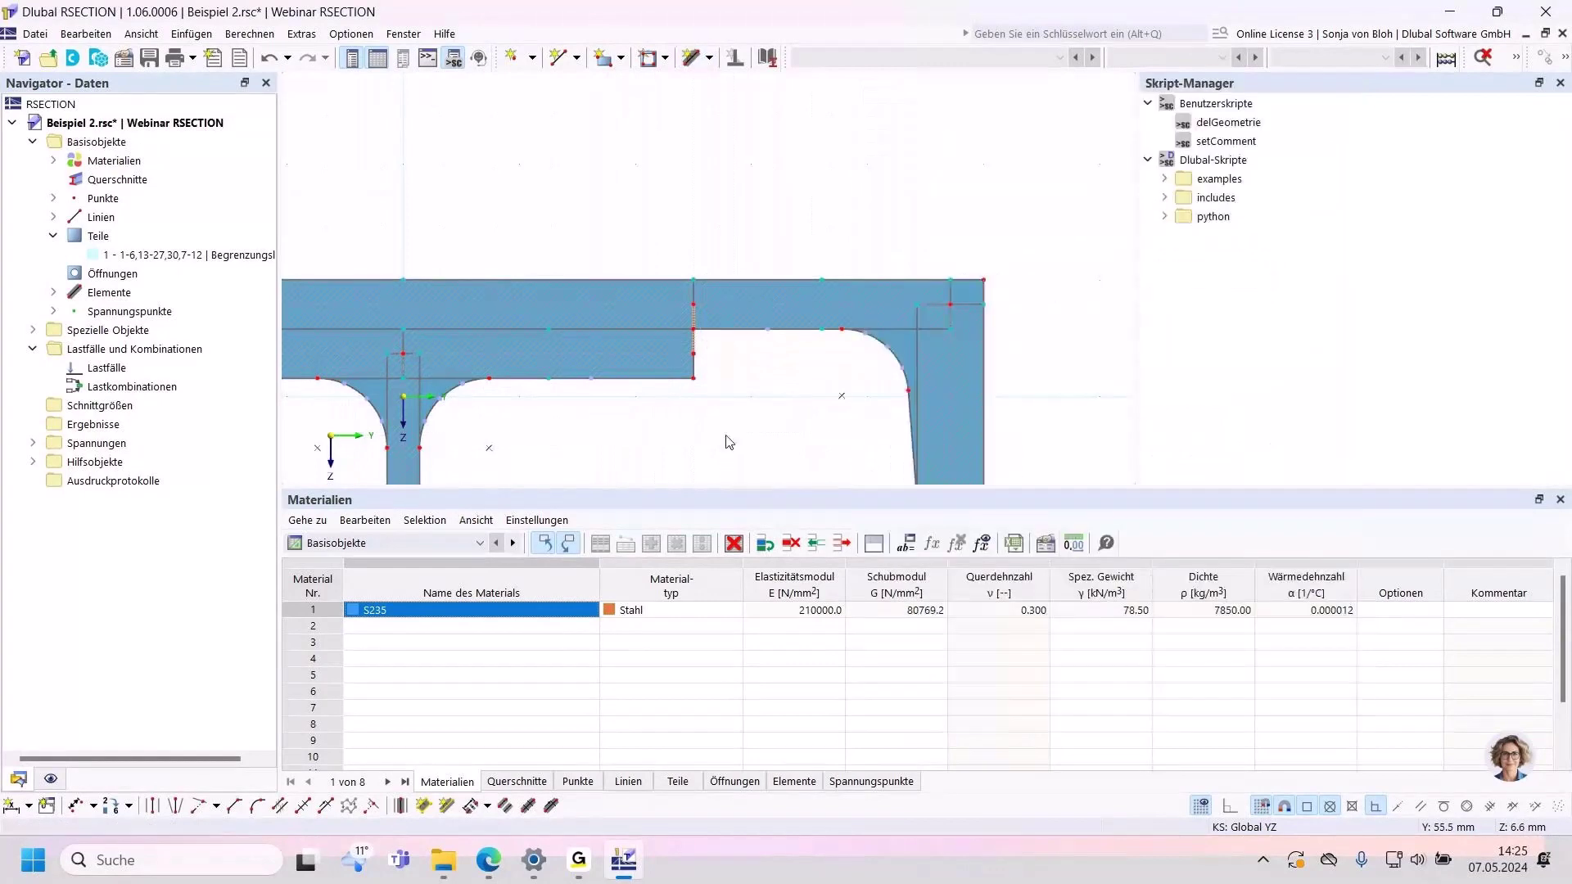
# Step: Check the option for automatically connecting lines and elements and inspect the elements meeting at both connecting elements
pyautogui.rightClick(1060, 314)
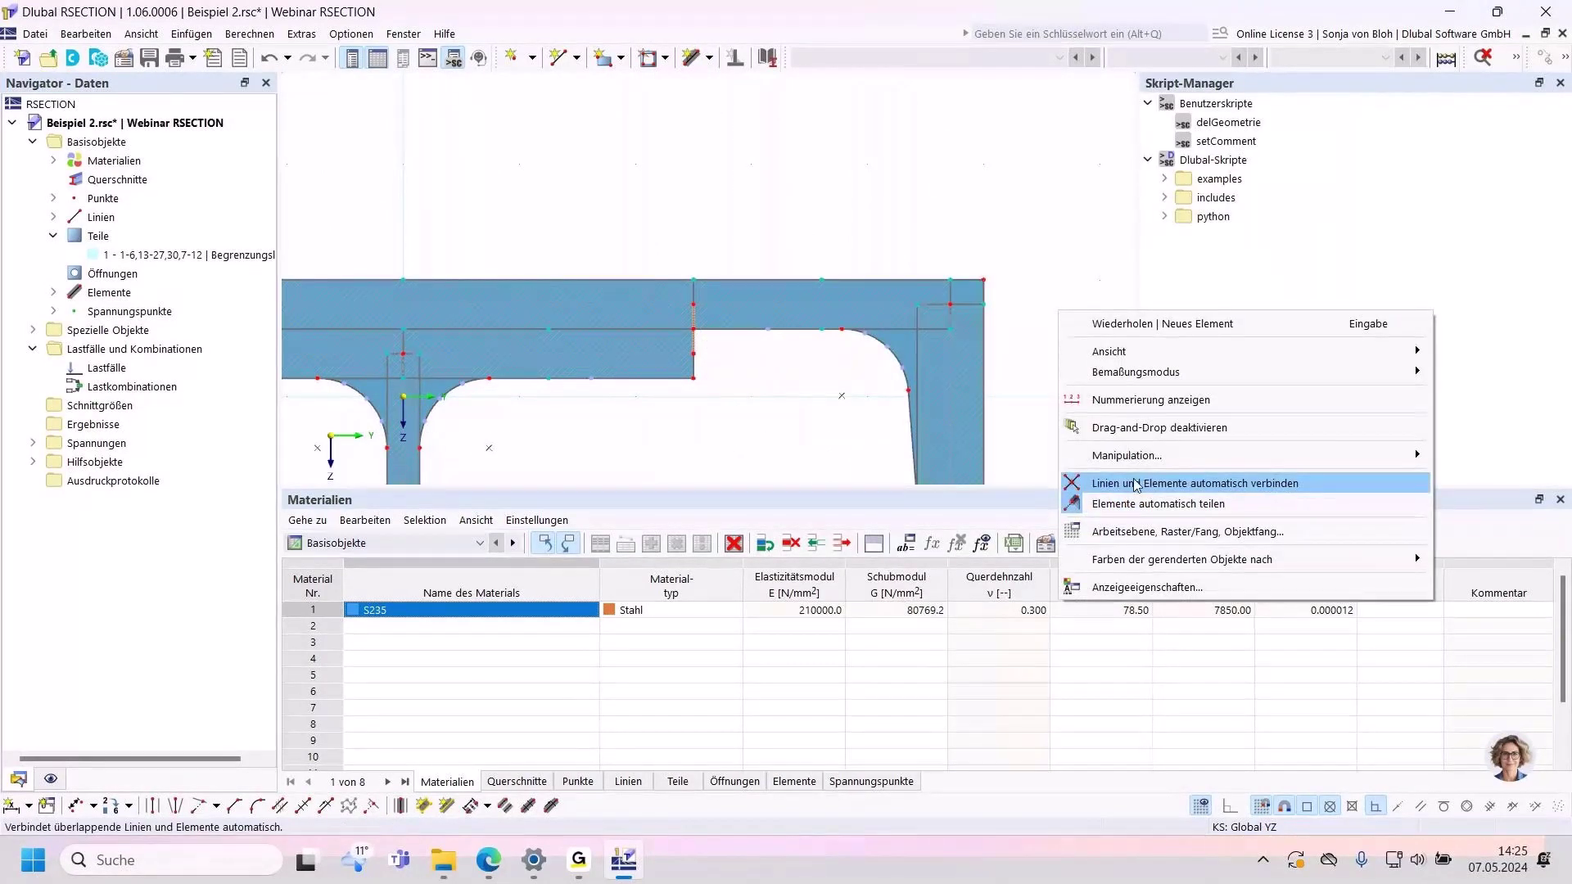
pyautogui.click(1136, 483)
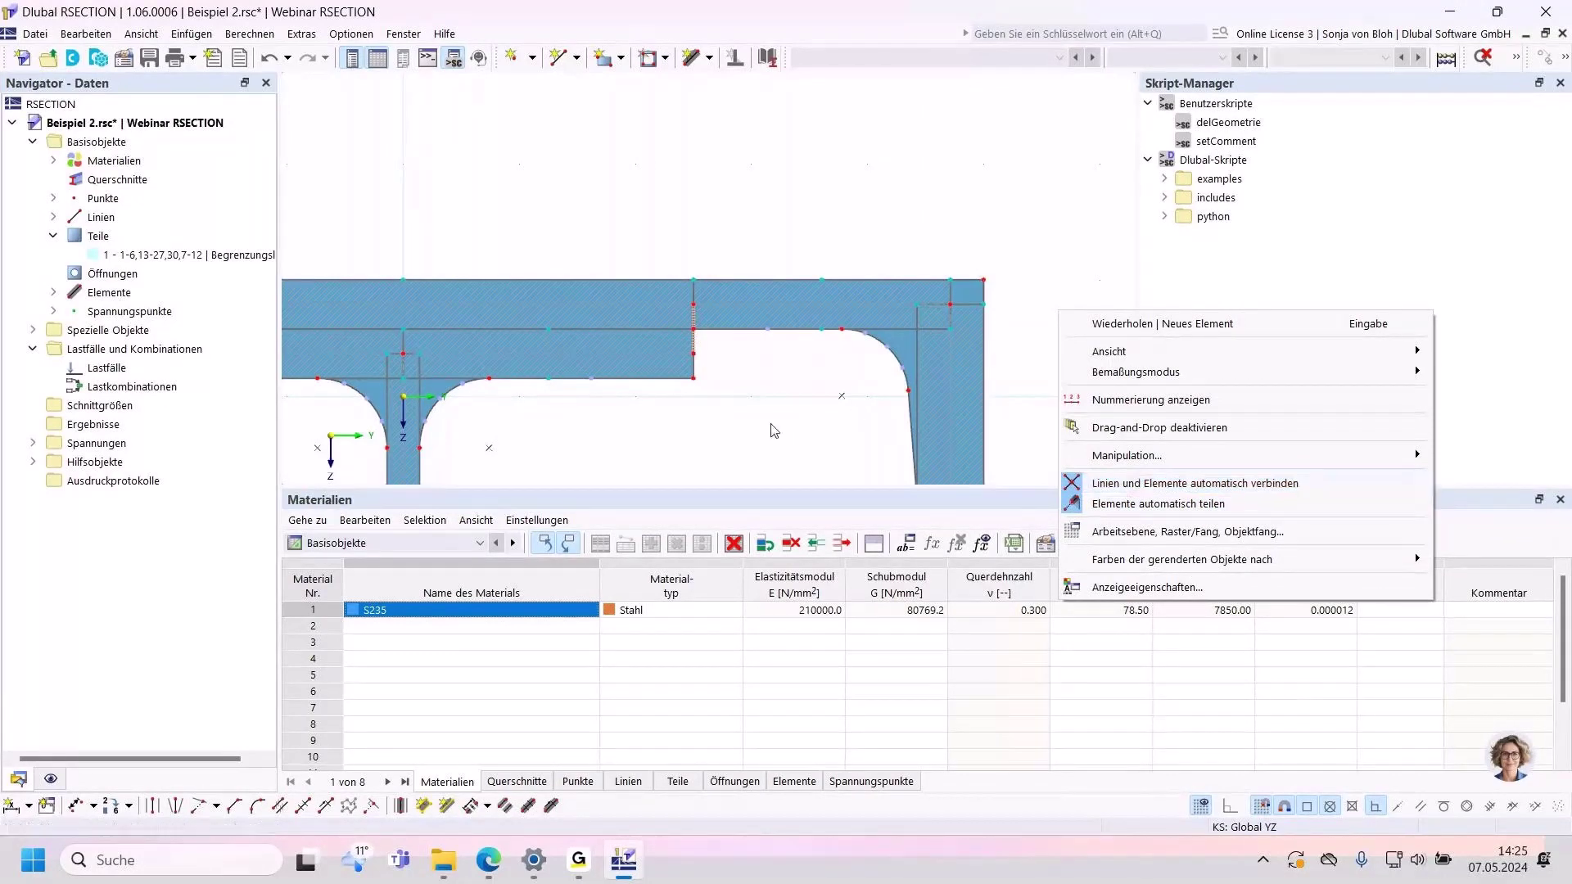
pyautogui.click(694, 292)
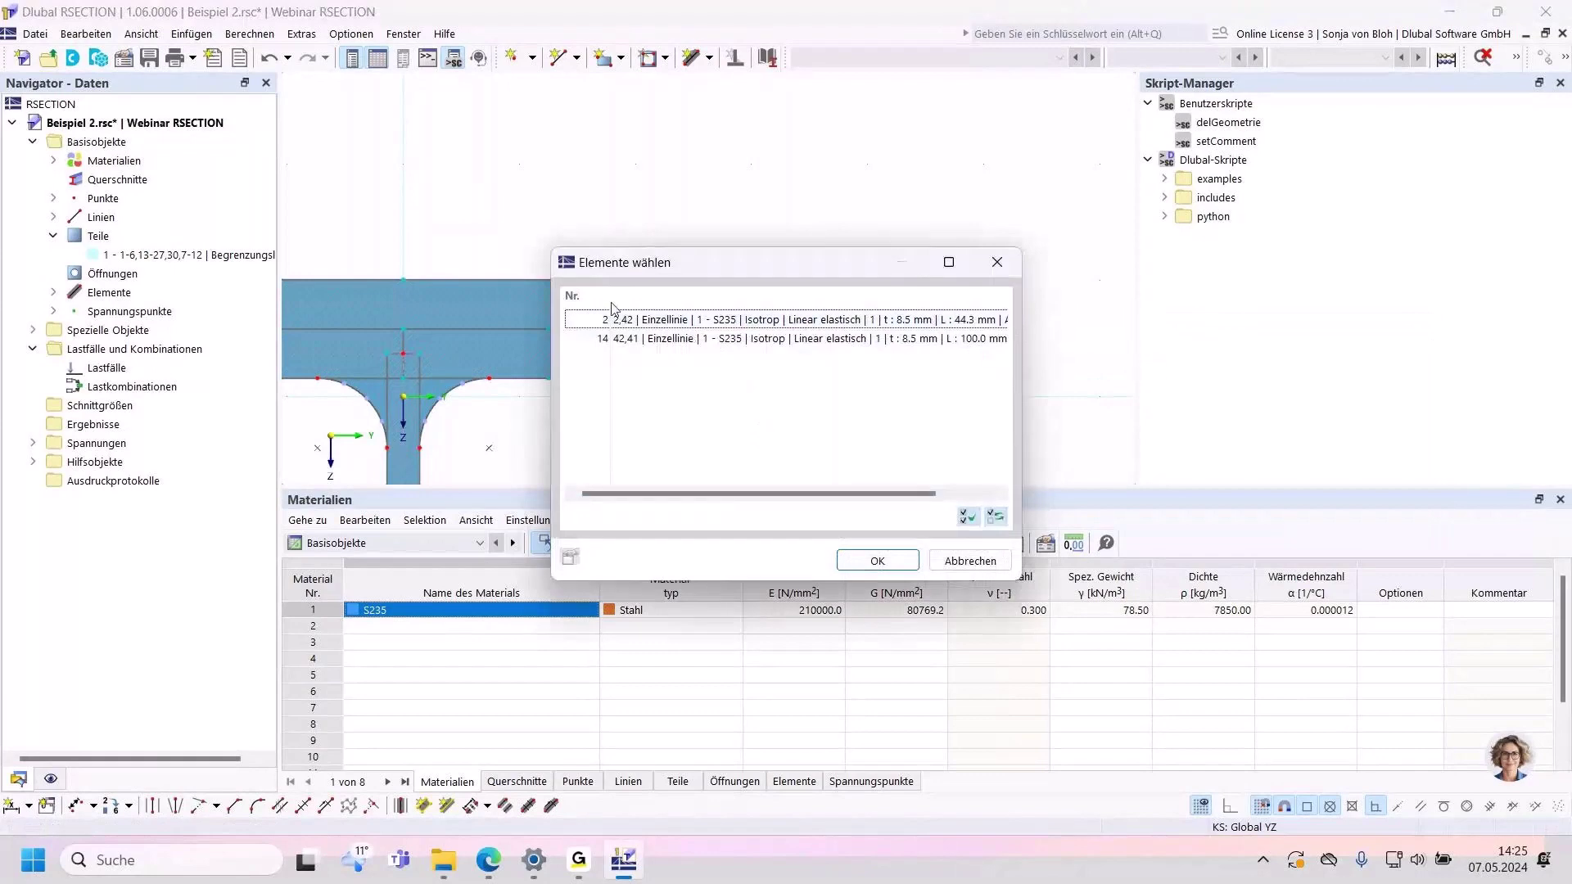
pyautogui.click(997, 263)
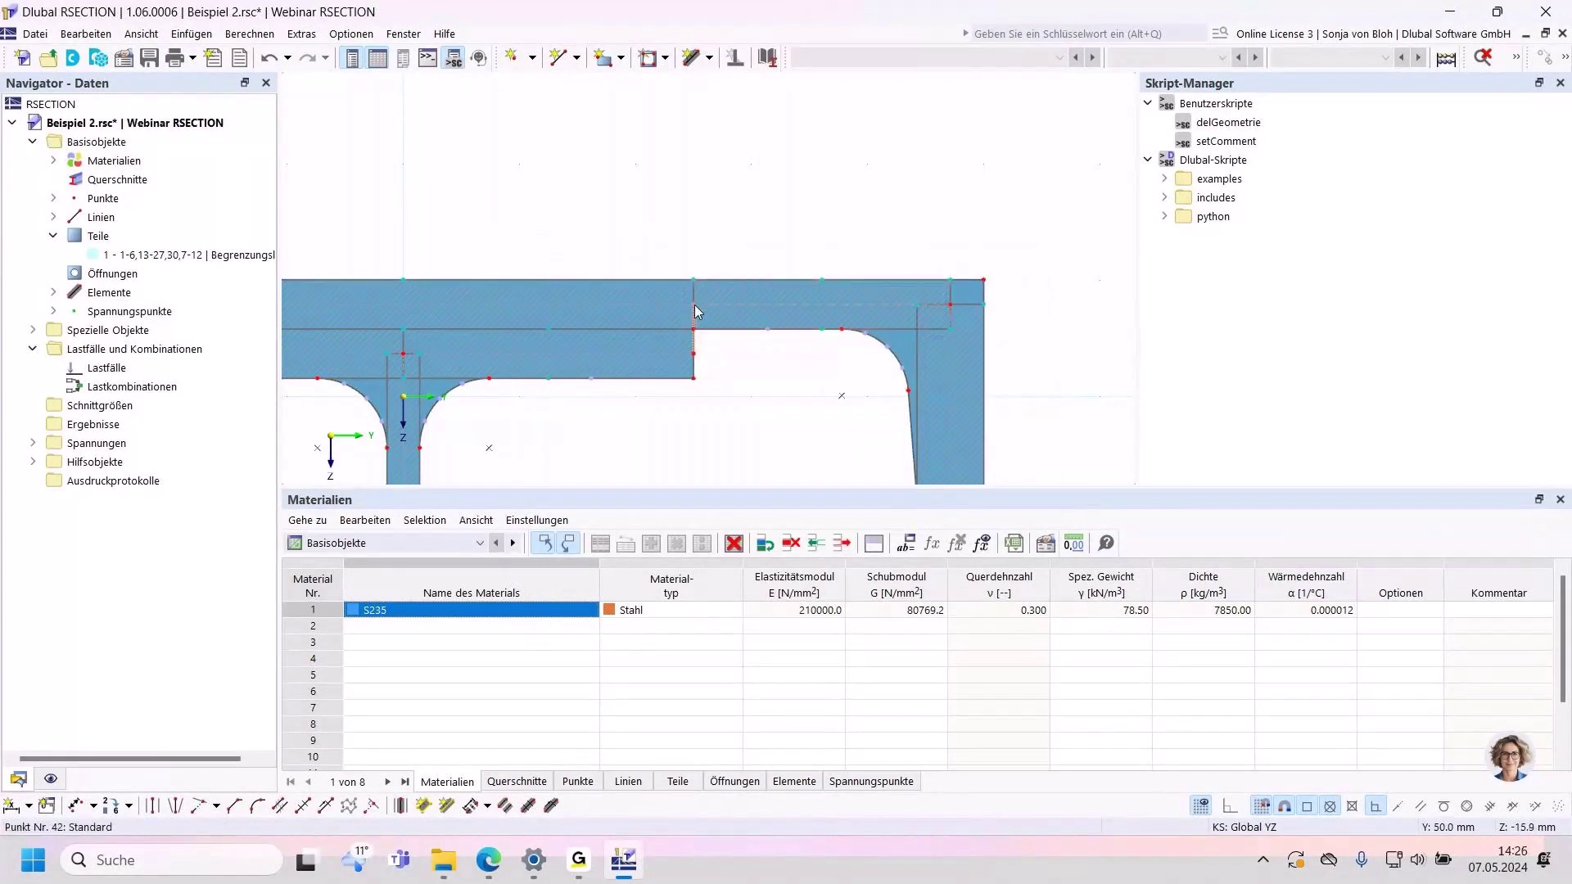
pyautogui.scroll(-2, 760, 400)
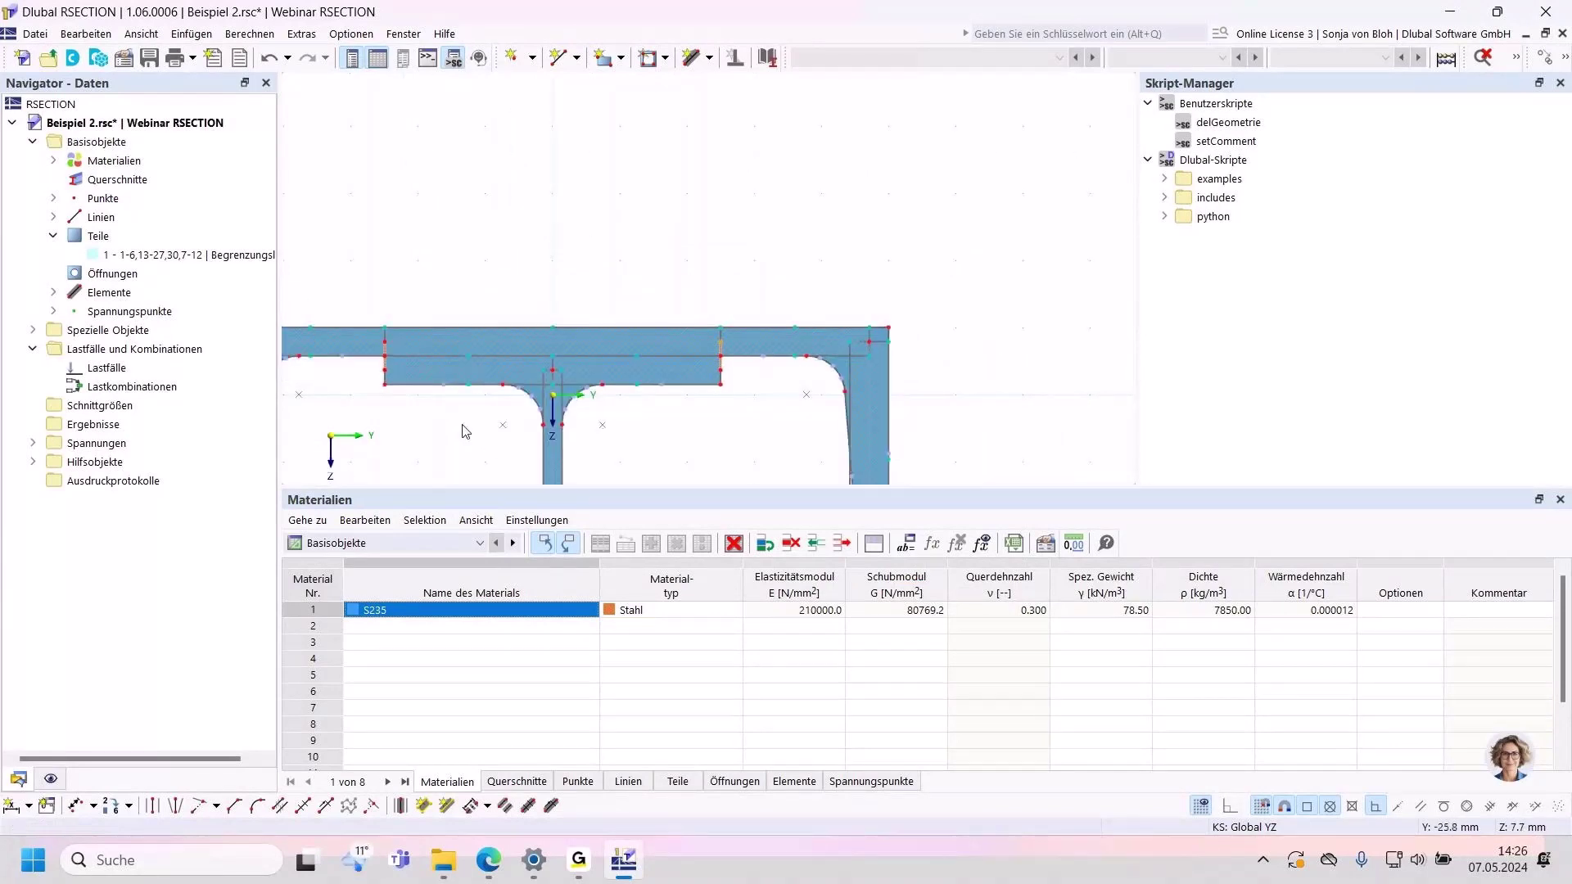
pyautogui.moveTo(422, 438); pyautogui.dragTo(597, 330, button='middle')
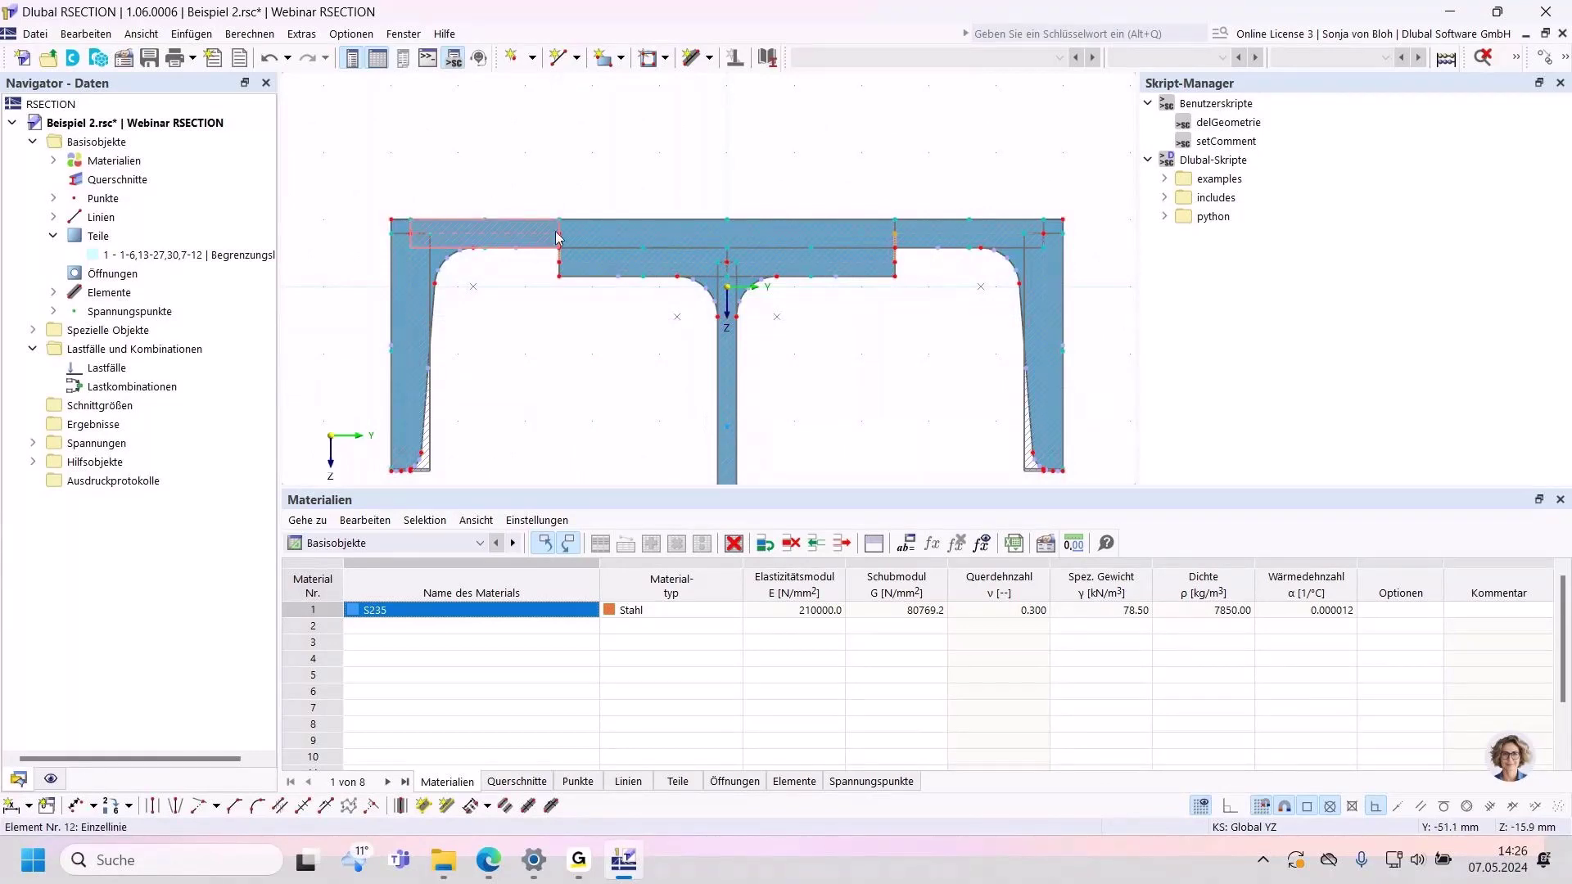
pyautogui.moveTo(556, 238)
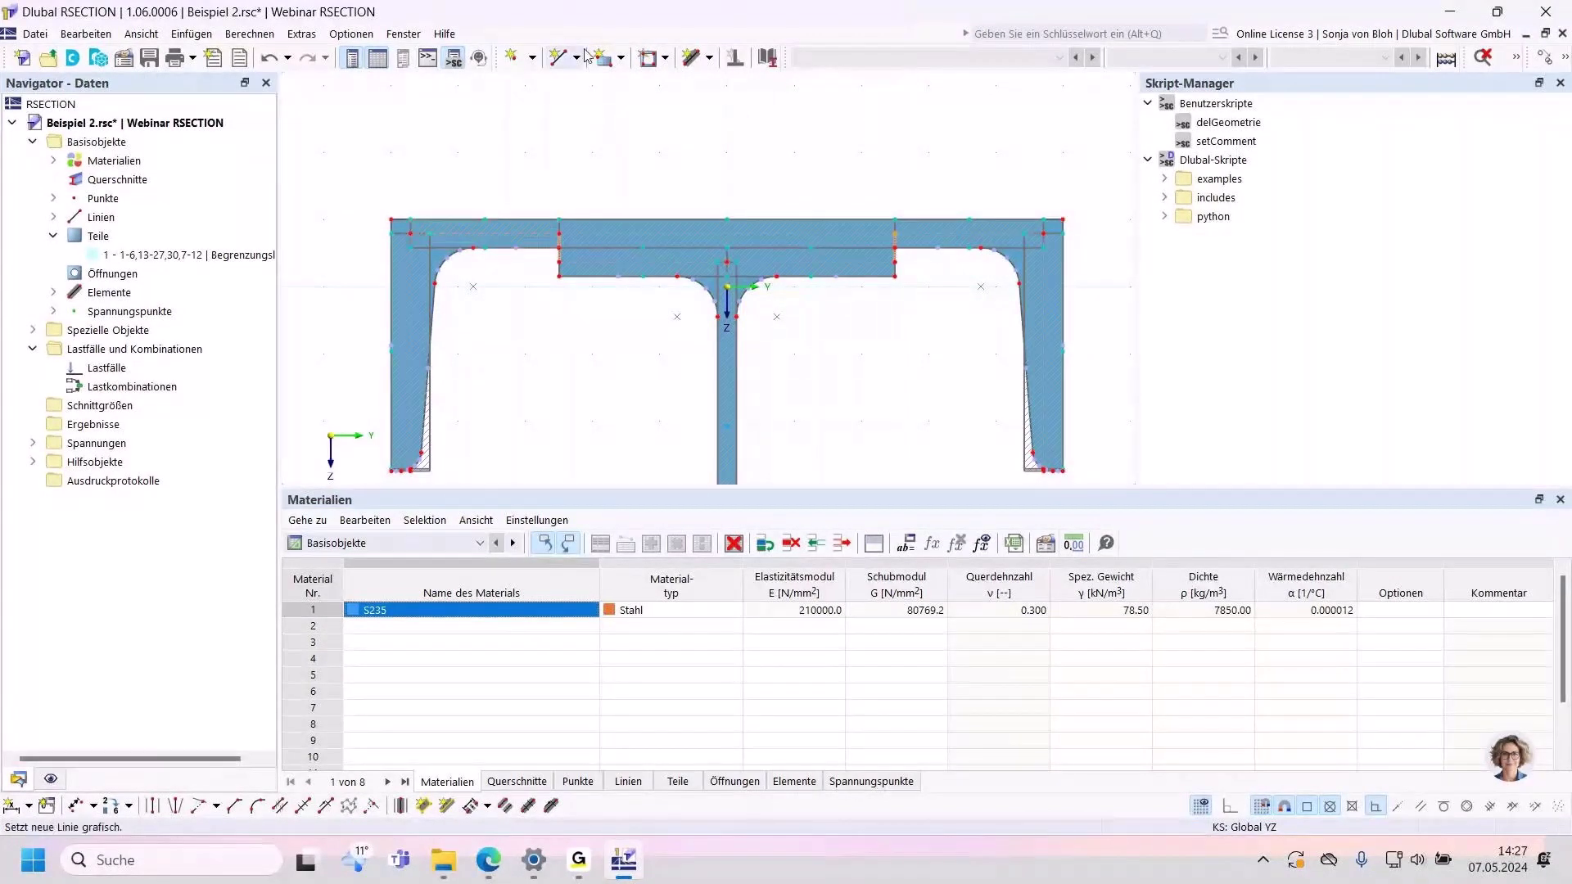
# Step: Create the model Beispiel 3 with thin-walled structure analysis and the effective cross-section add-on per EN 1993-1-1 and EN 1993-1-5
pyautogui.rightClick(114, 143)
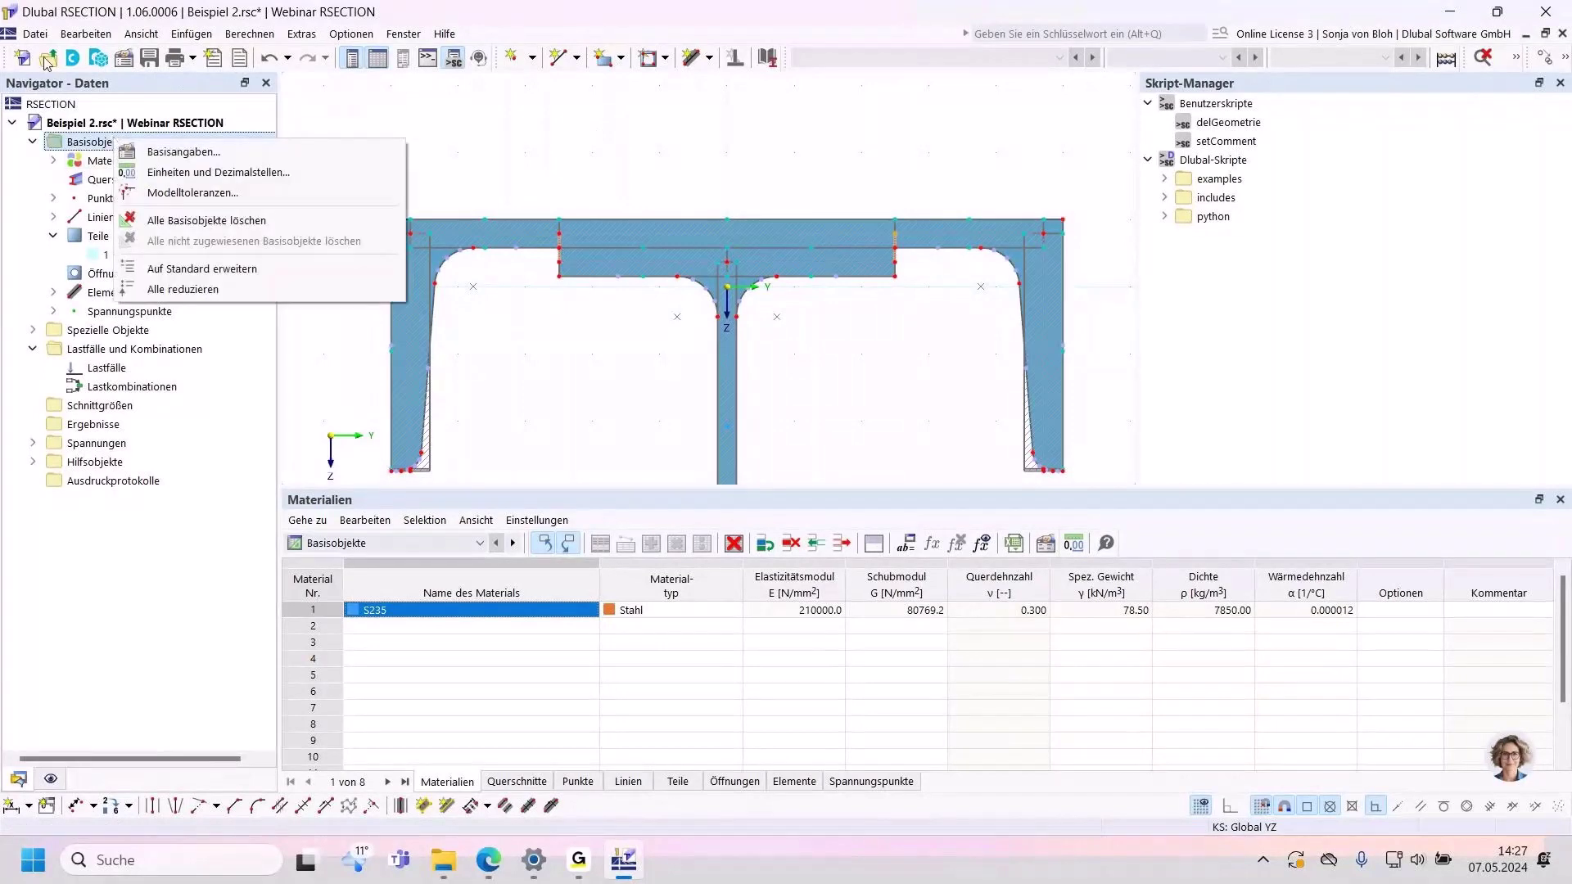
pyautogui.press('Escape')
pyautogui.click(22, 58)
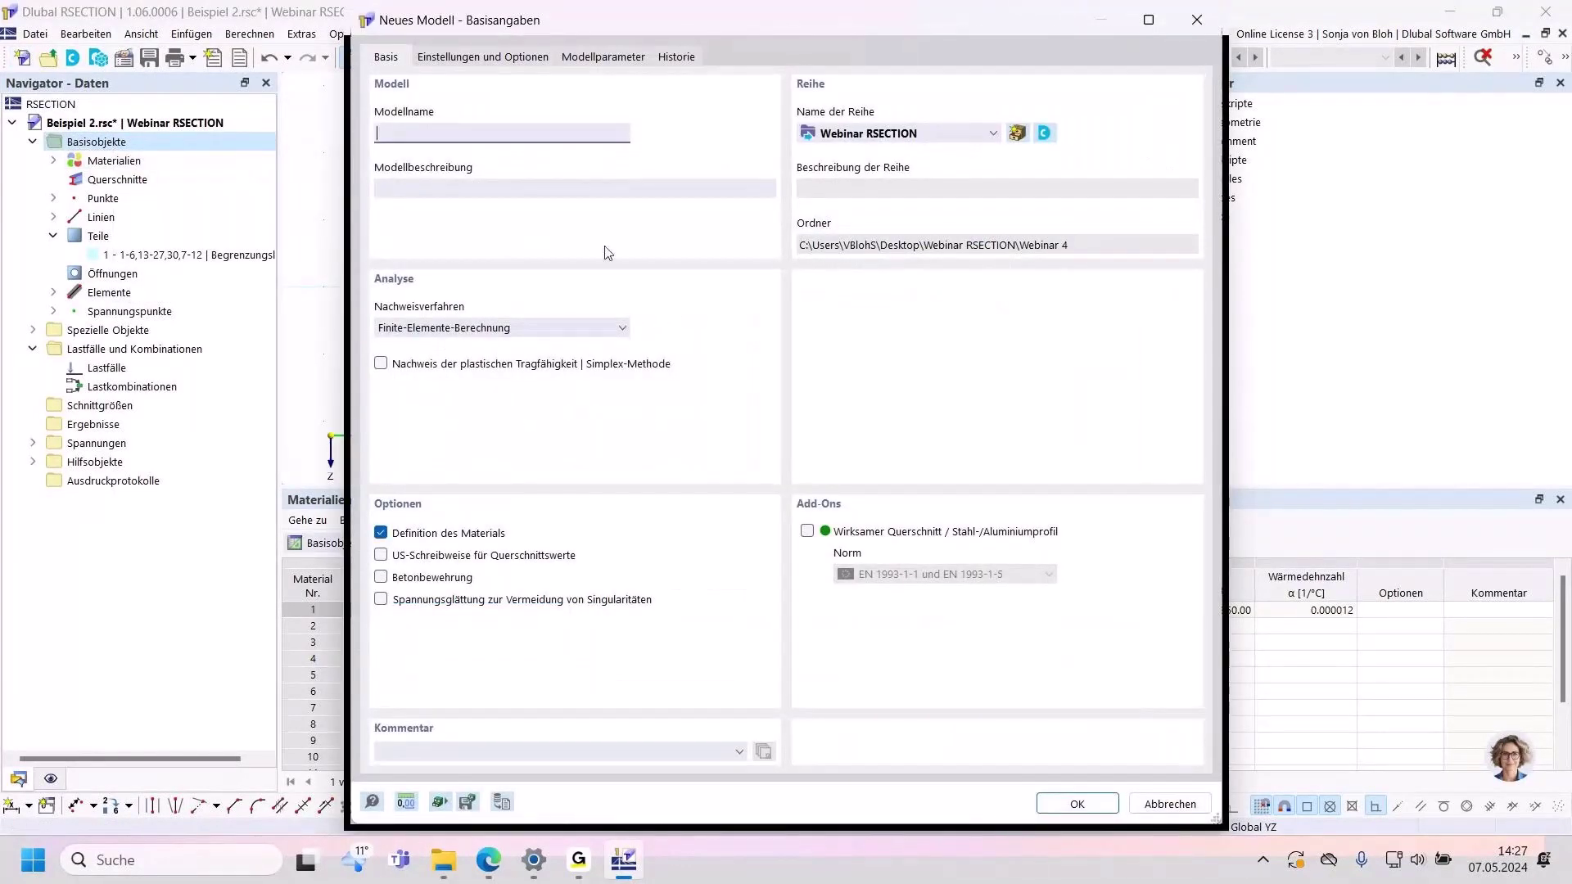
pyautogui.write('Beispiel 3')
pyautogui.click(536, 329)
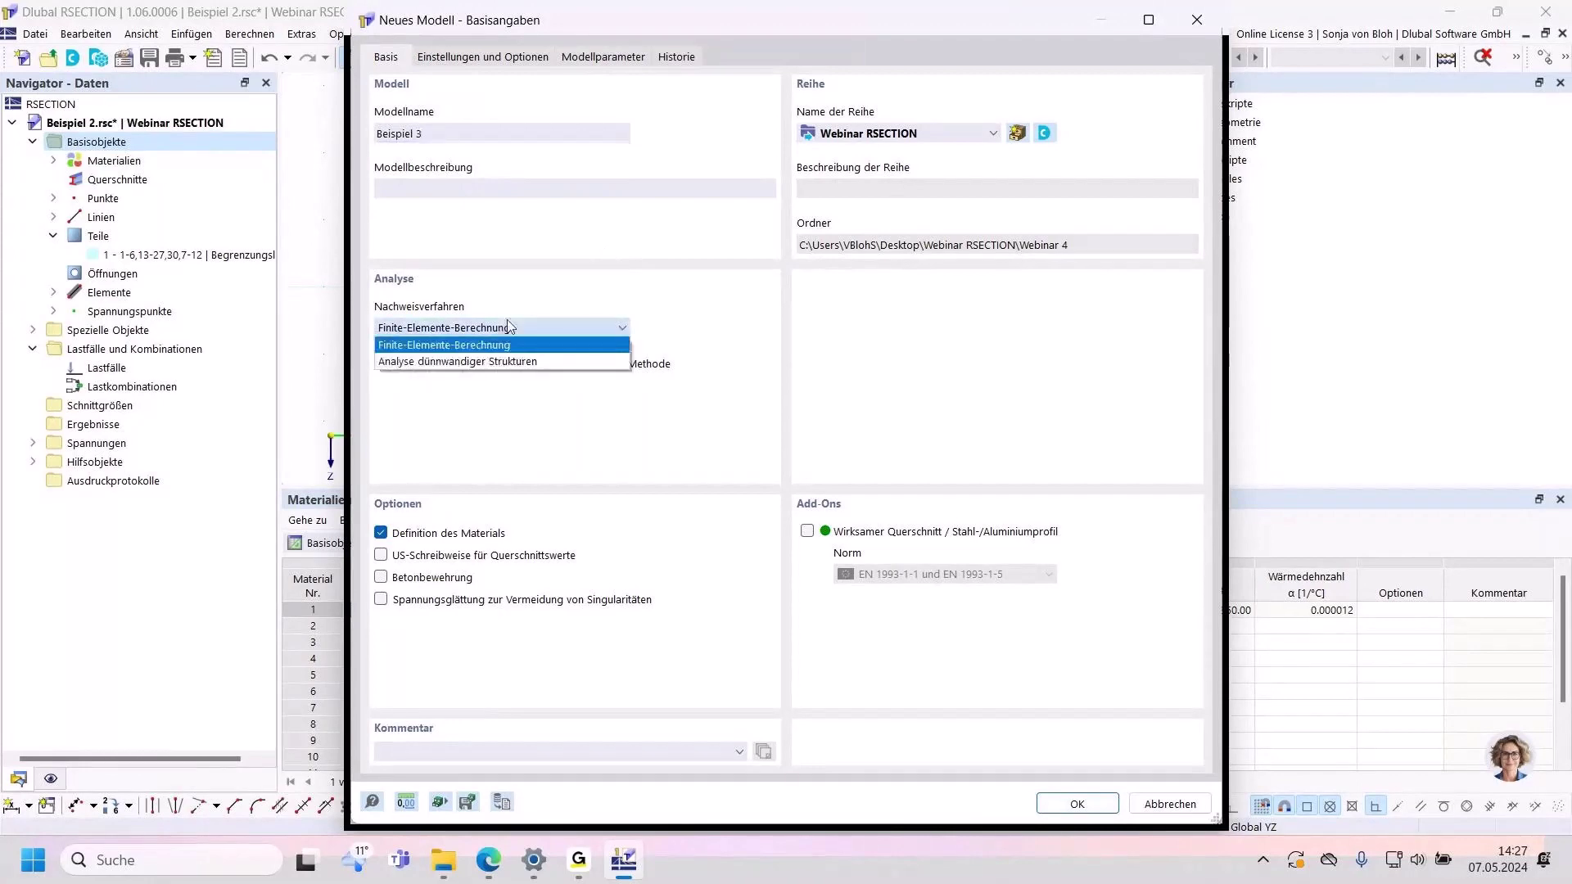
pyautogui.click(476, 362)
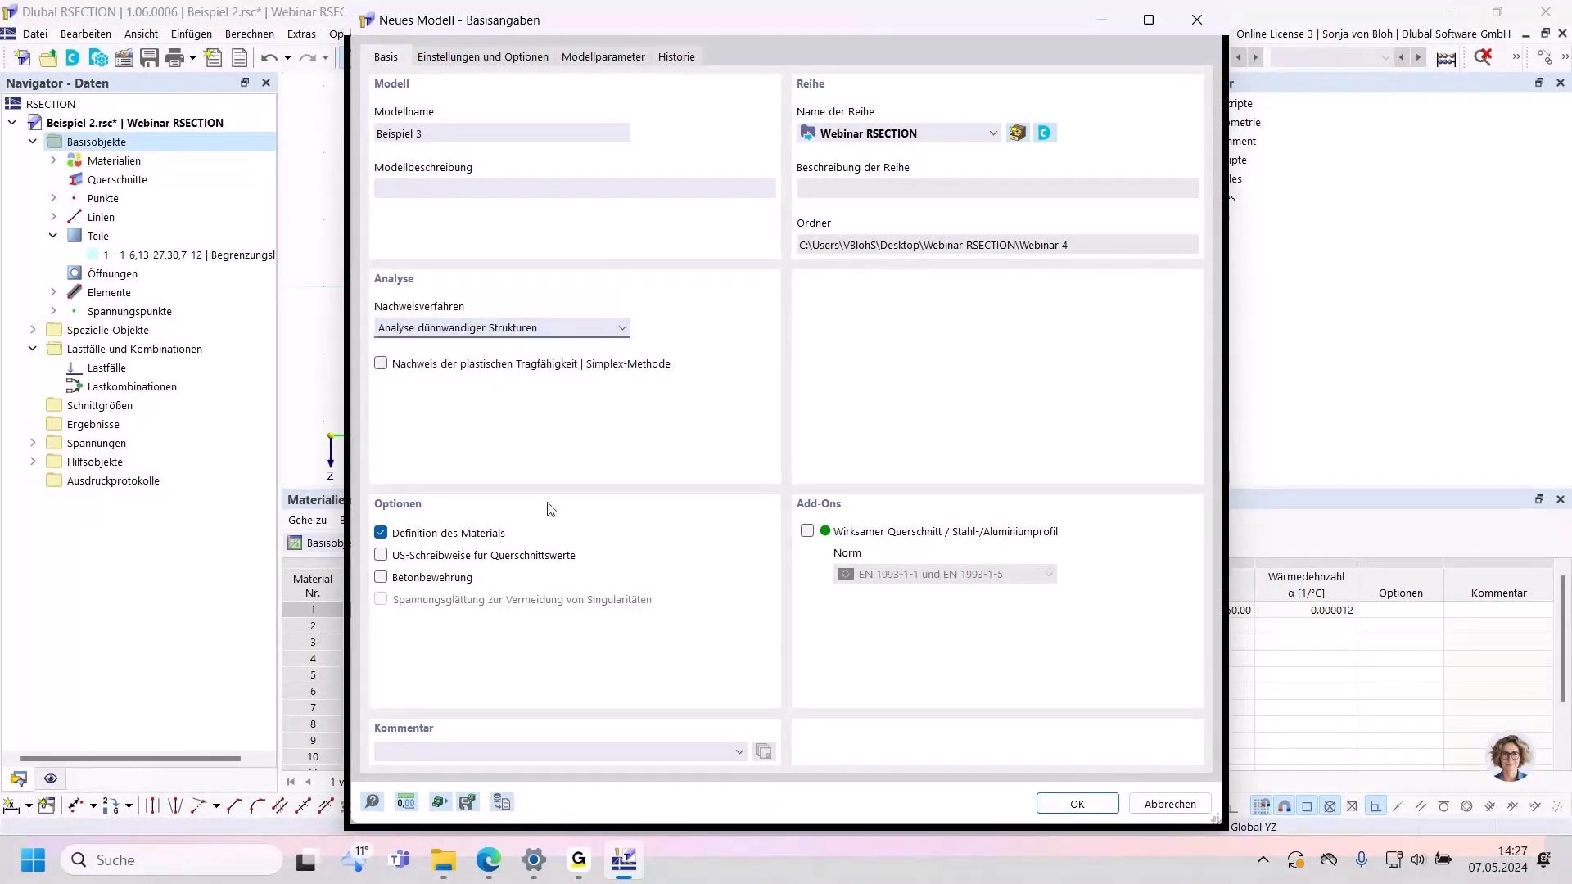
pyautogui.click(807, 532)
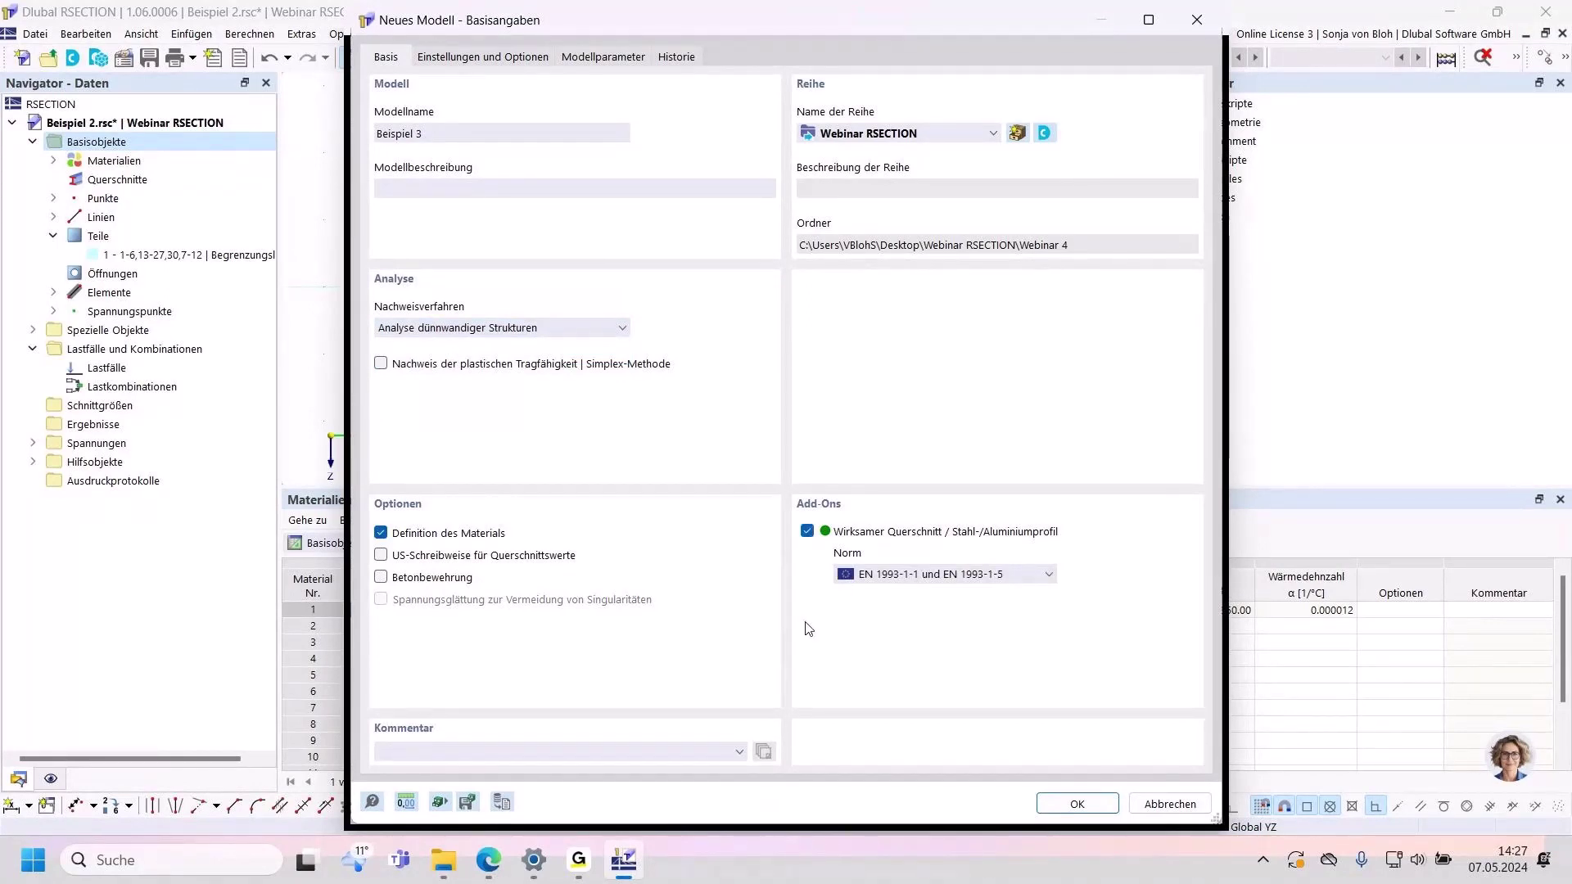
pyautogui.click(1049, 574)
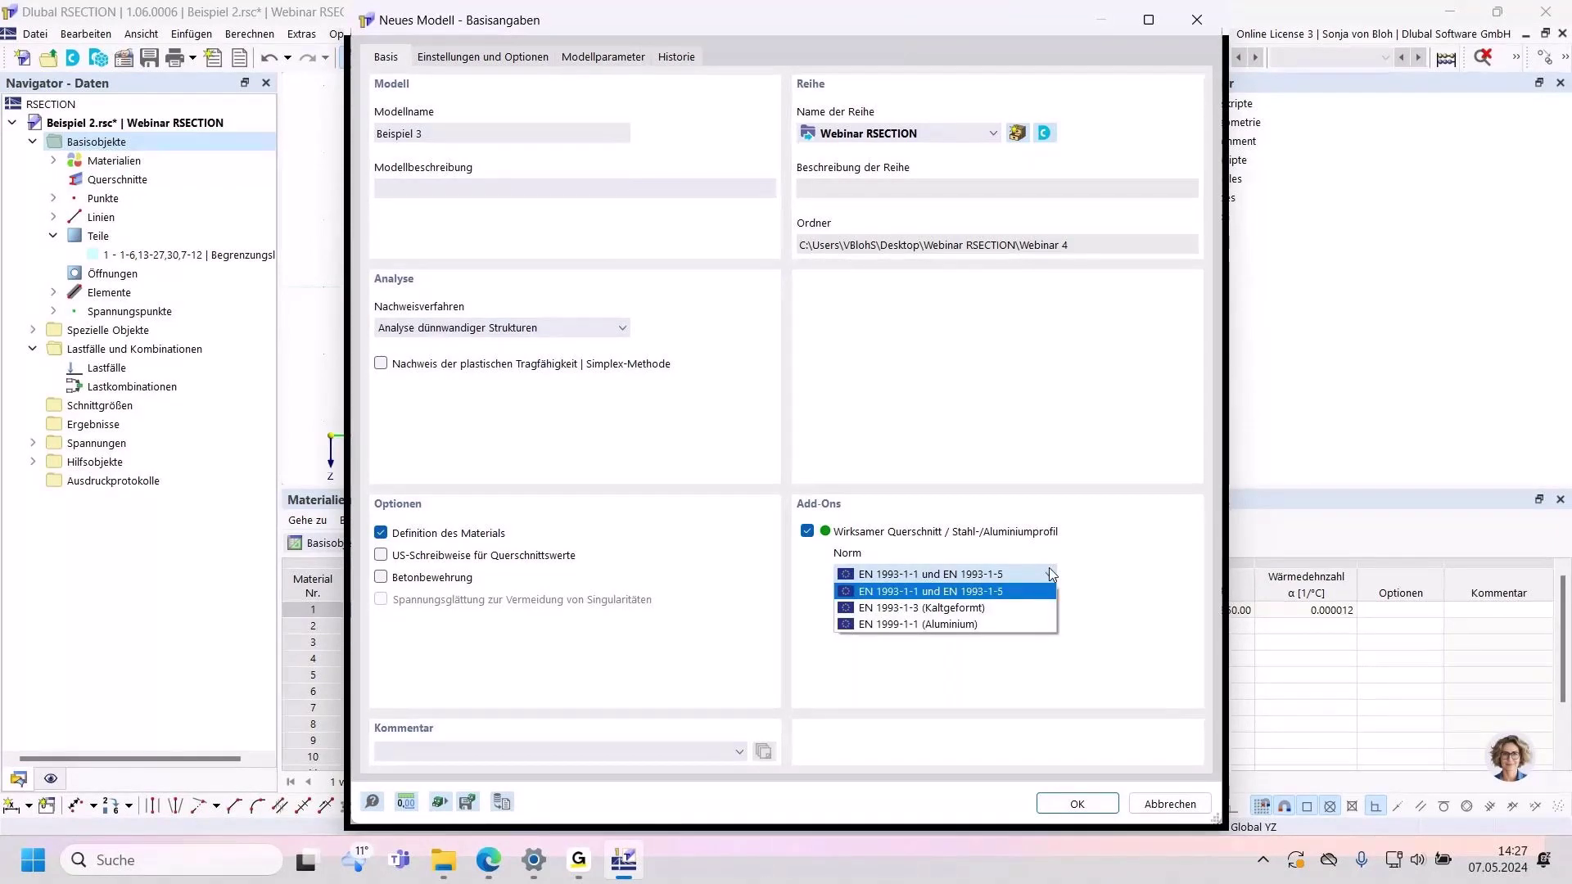
pyautogui.click(1049, 568)
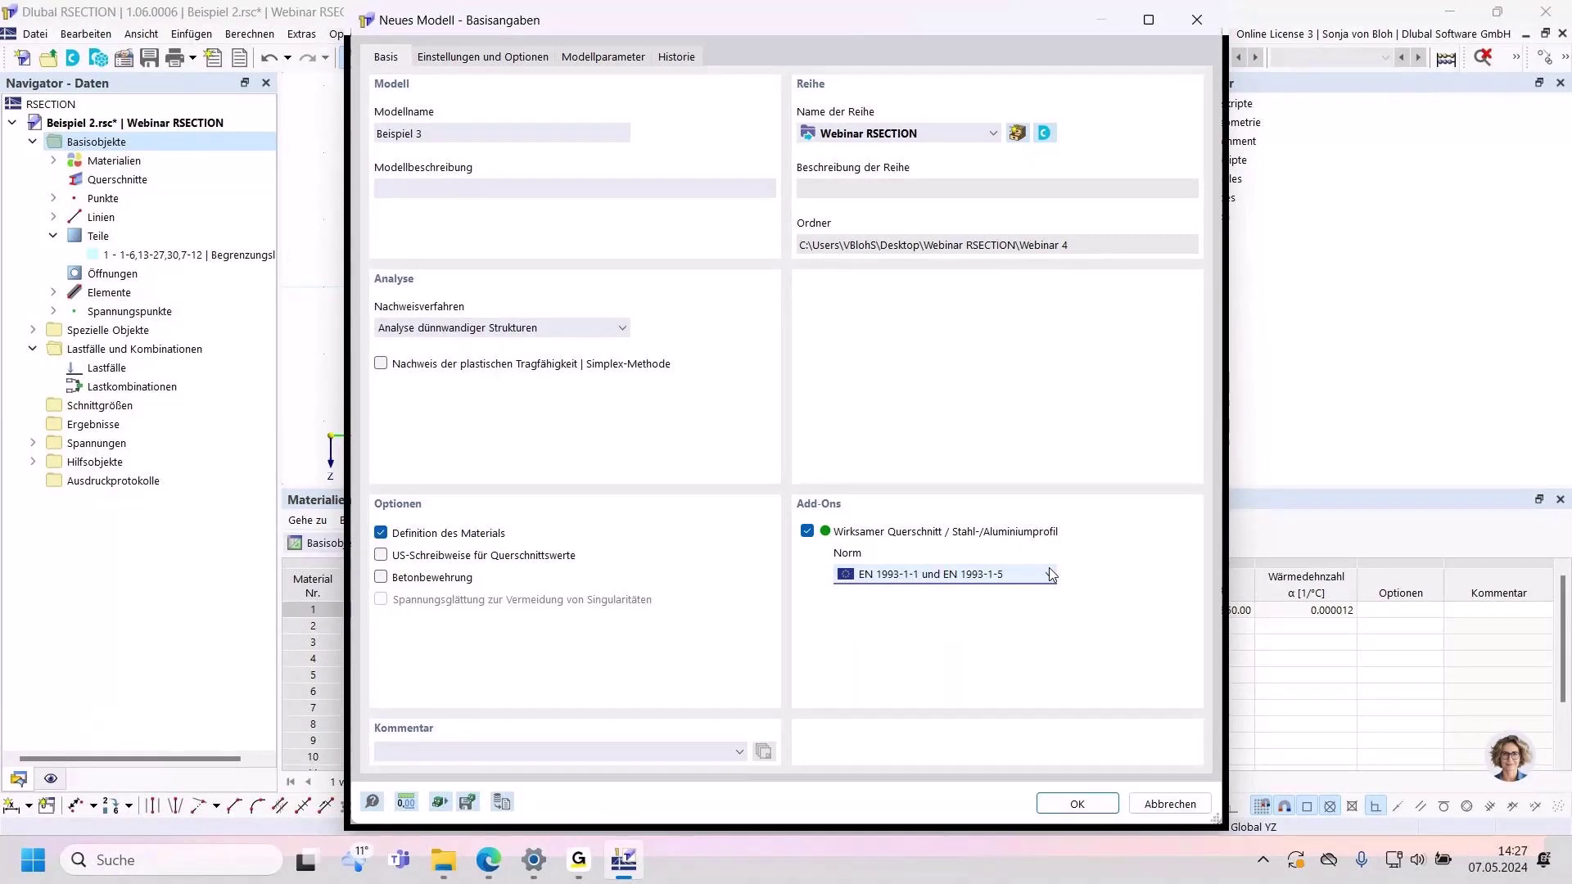
pyautogui.press('Return')
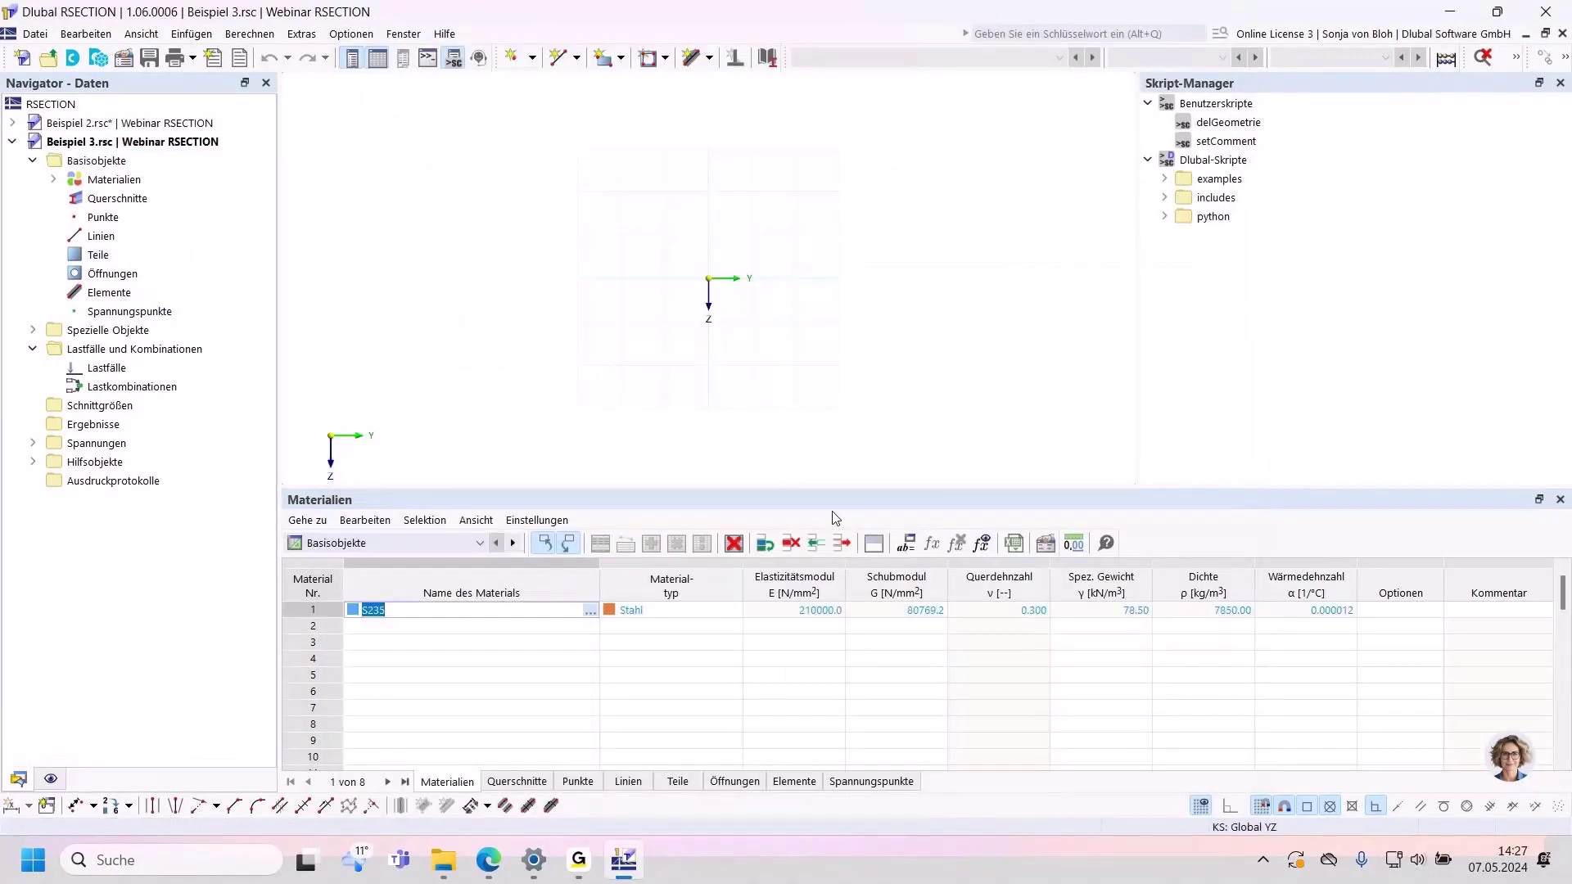
# Step: Insert a parametric thin-walled U-section U 150/75/8/10/12/5/H and decompose it into its individual objects
pyautogui.click(121, 203)
pyautogui.rightClick(135, 204)
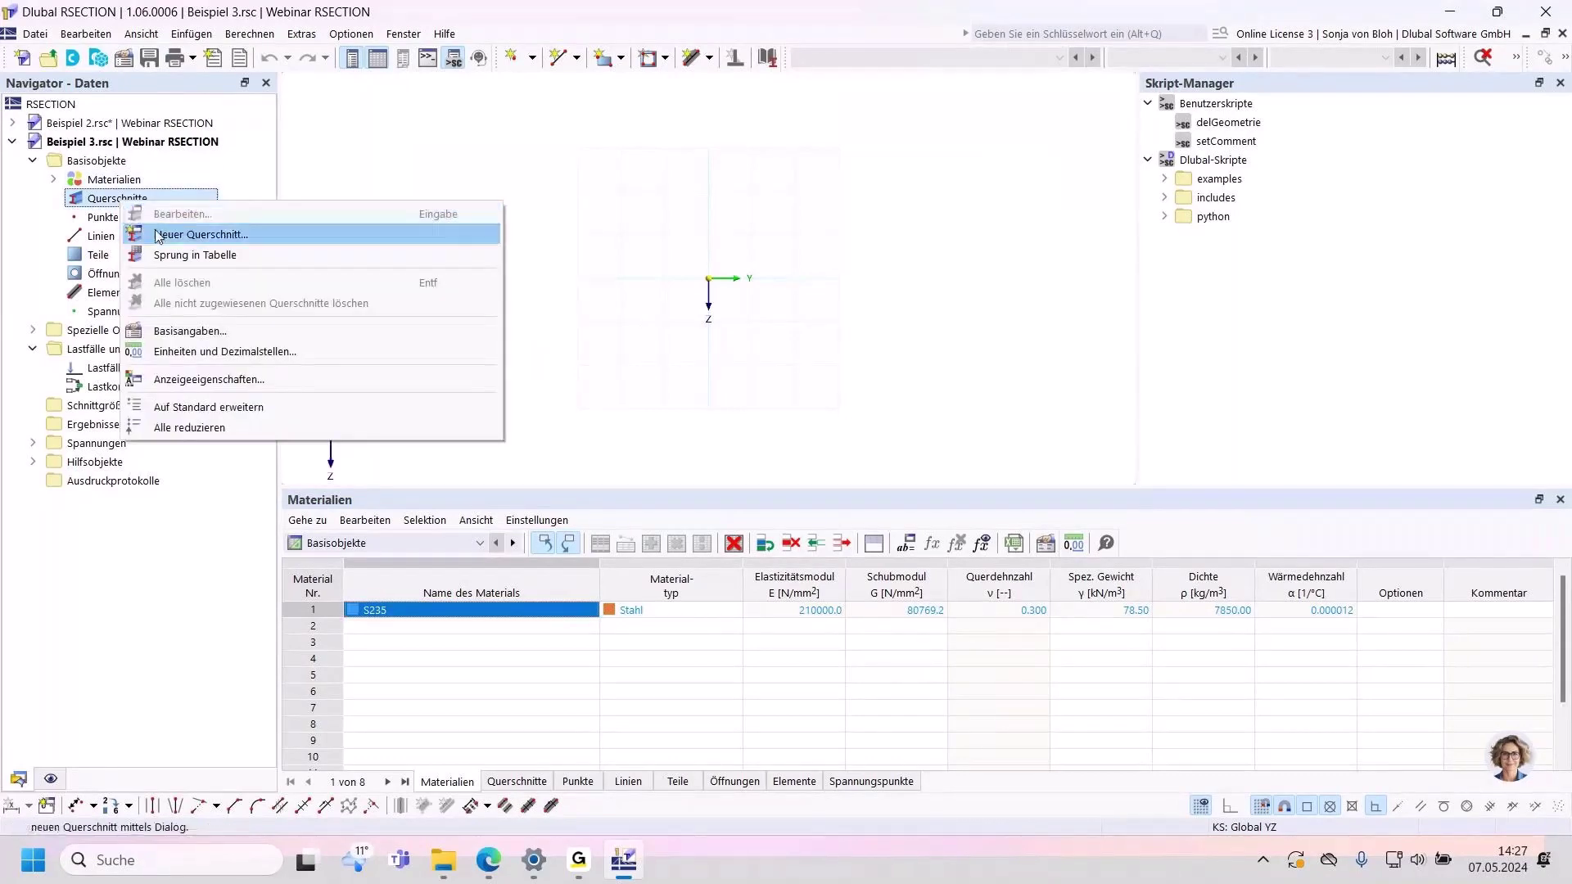
pyautogui.click(201, 234)
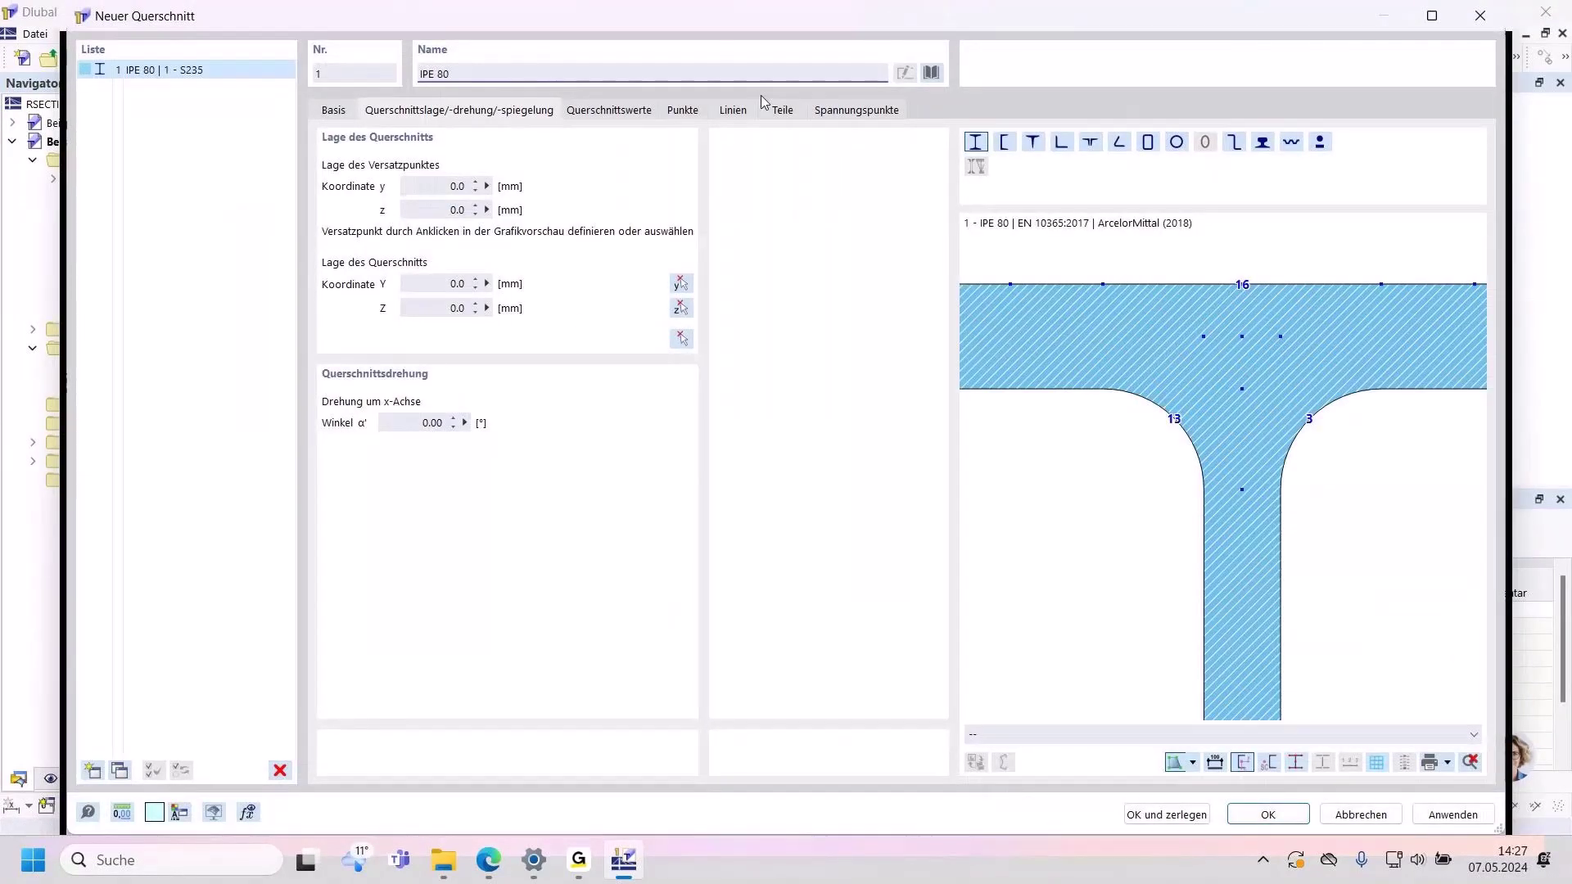
pyautogui.click(932, 72)
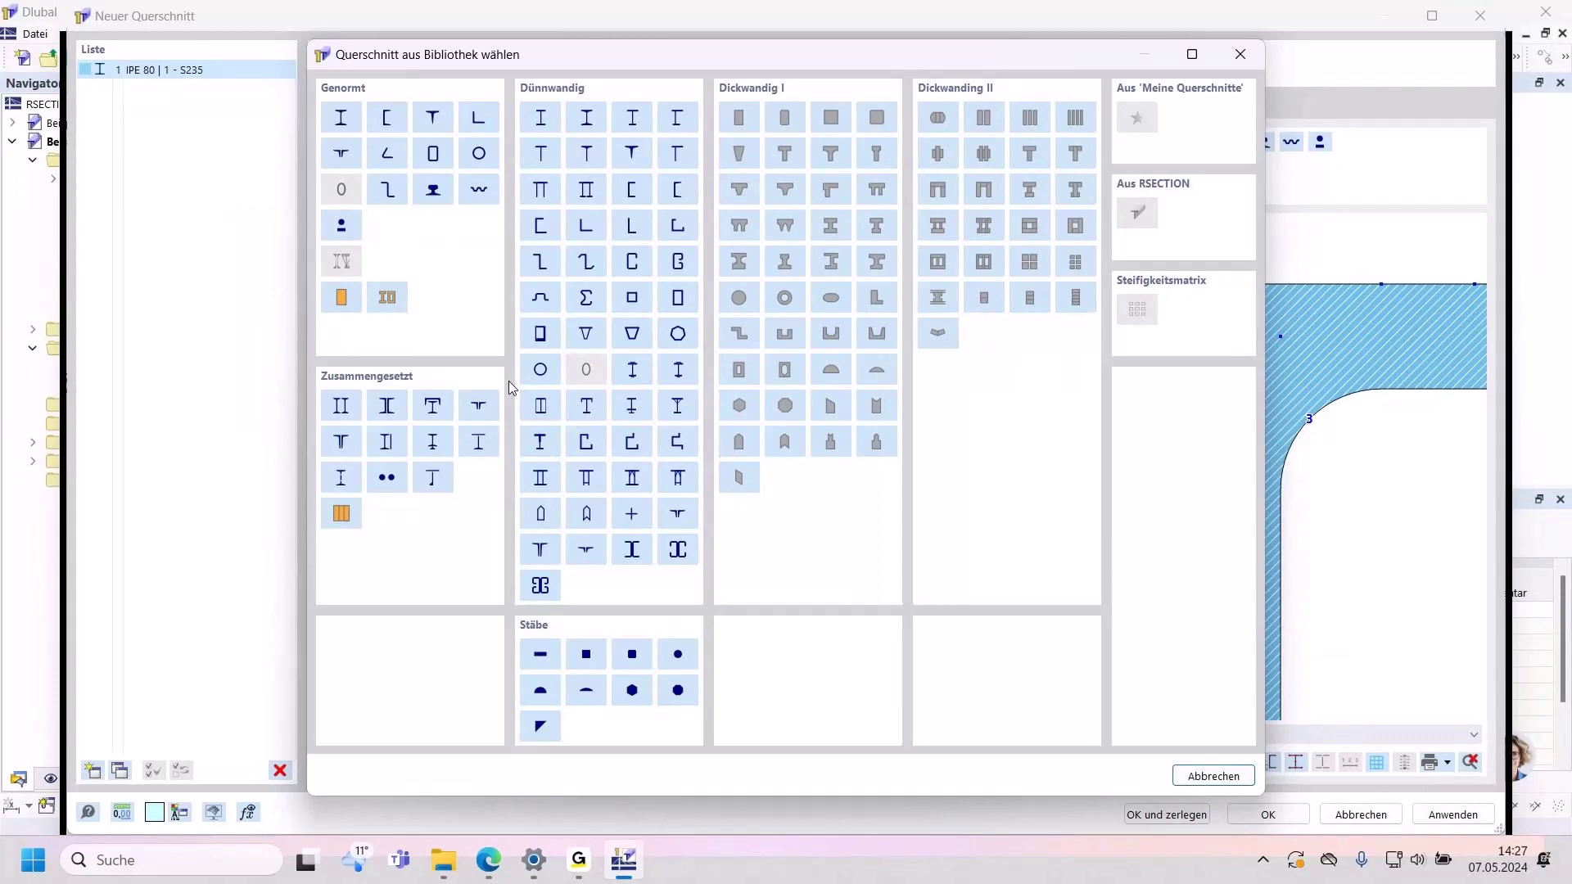
pyautogui.click(633, 192)
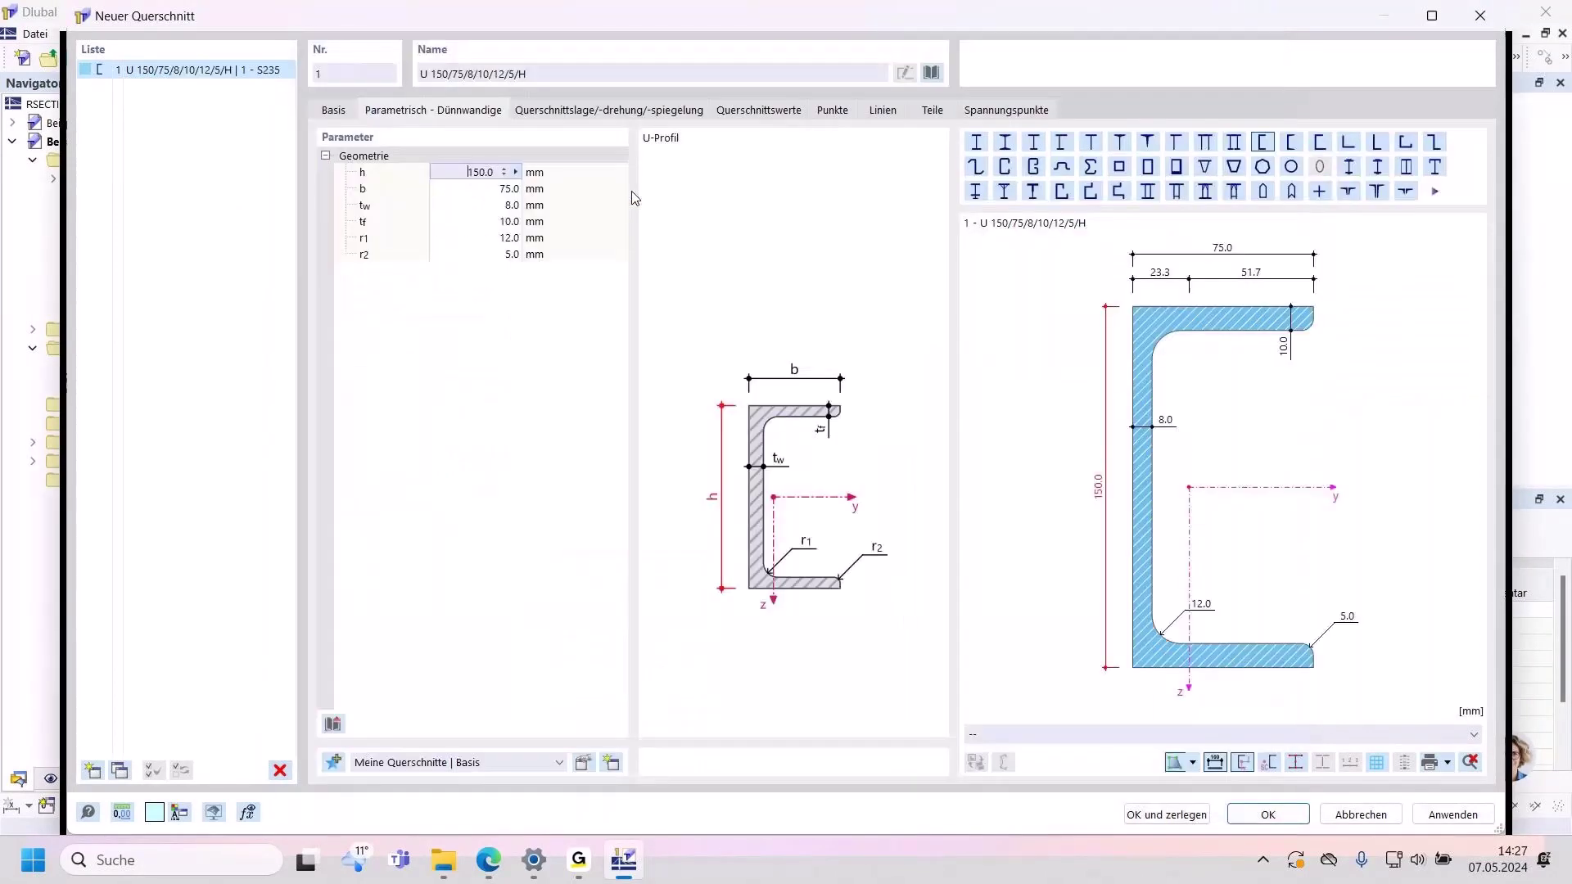
pyautogui.click(1170, 819)
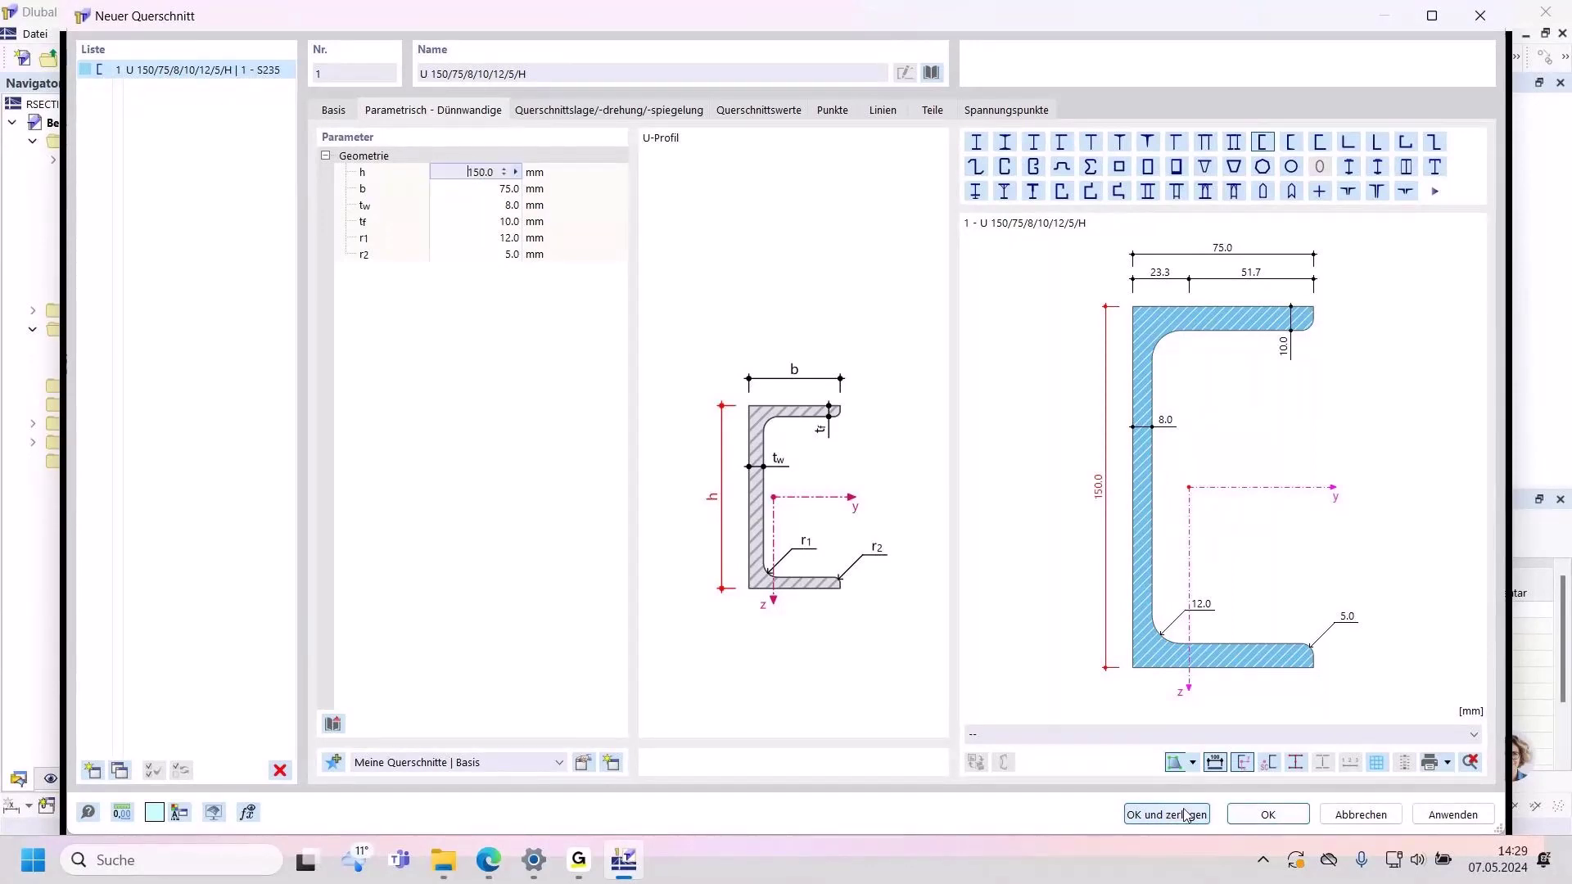
pyautogui.click(1185, 815)
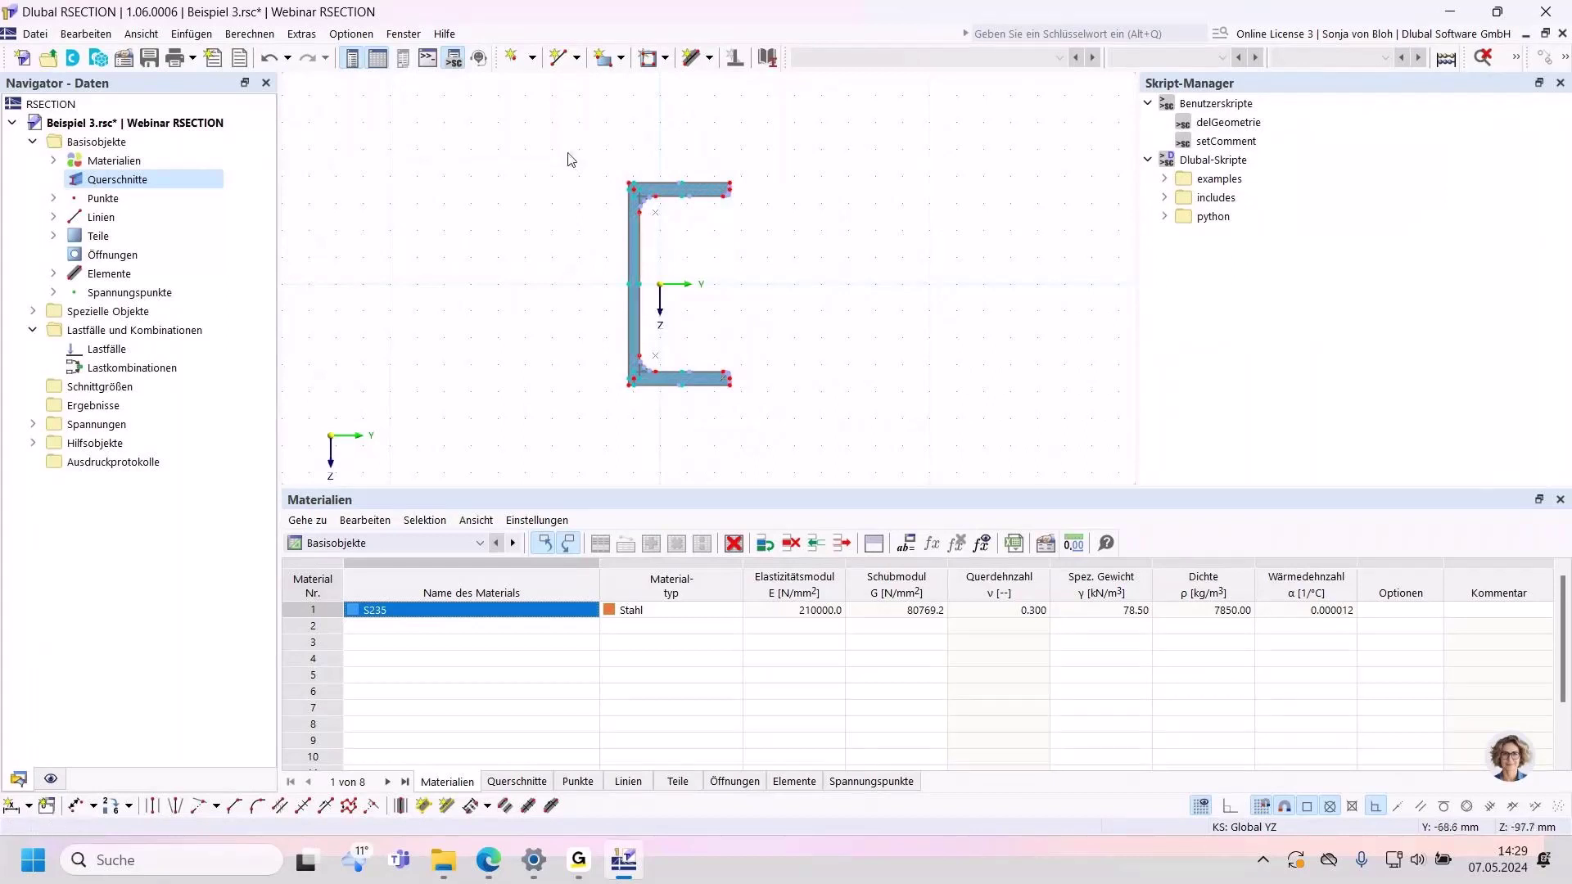
# Step: Show the single fields (Einzelfelder) on the section and enlarge the graphics area by shrinking the table
pyautogui.click(51, 779)
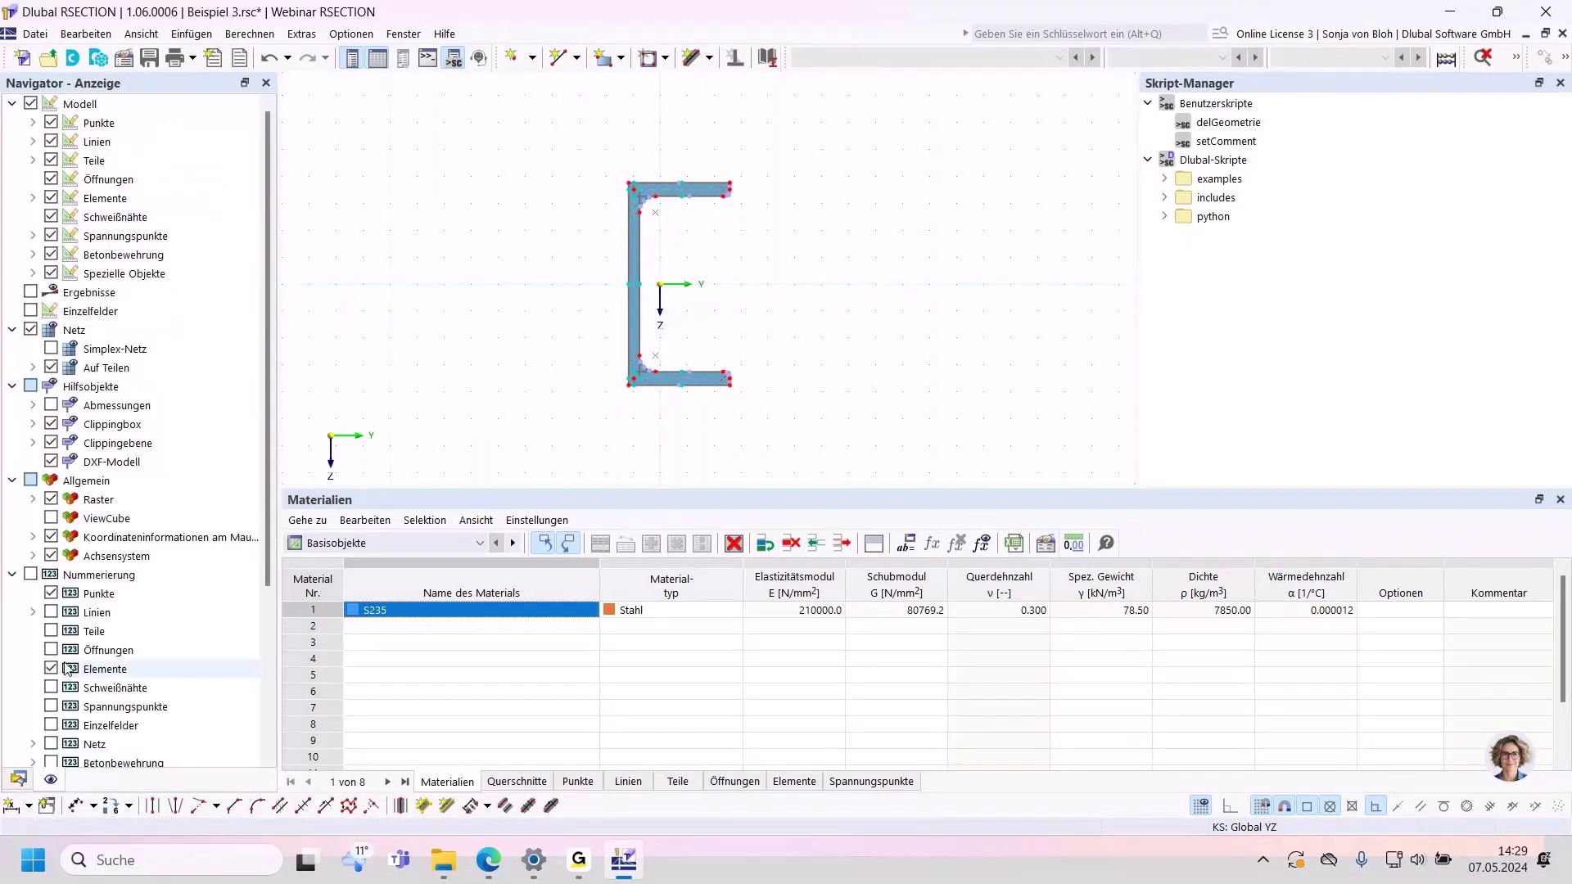
pyautogui.click(30, 311)
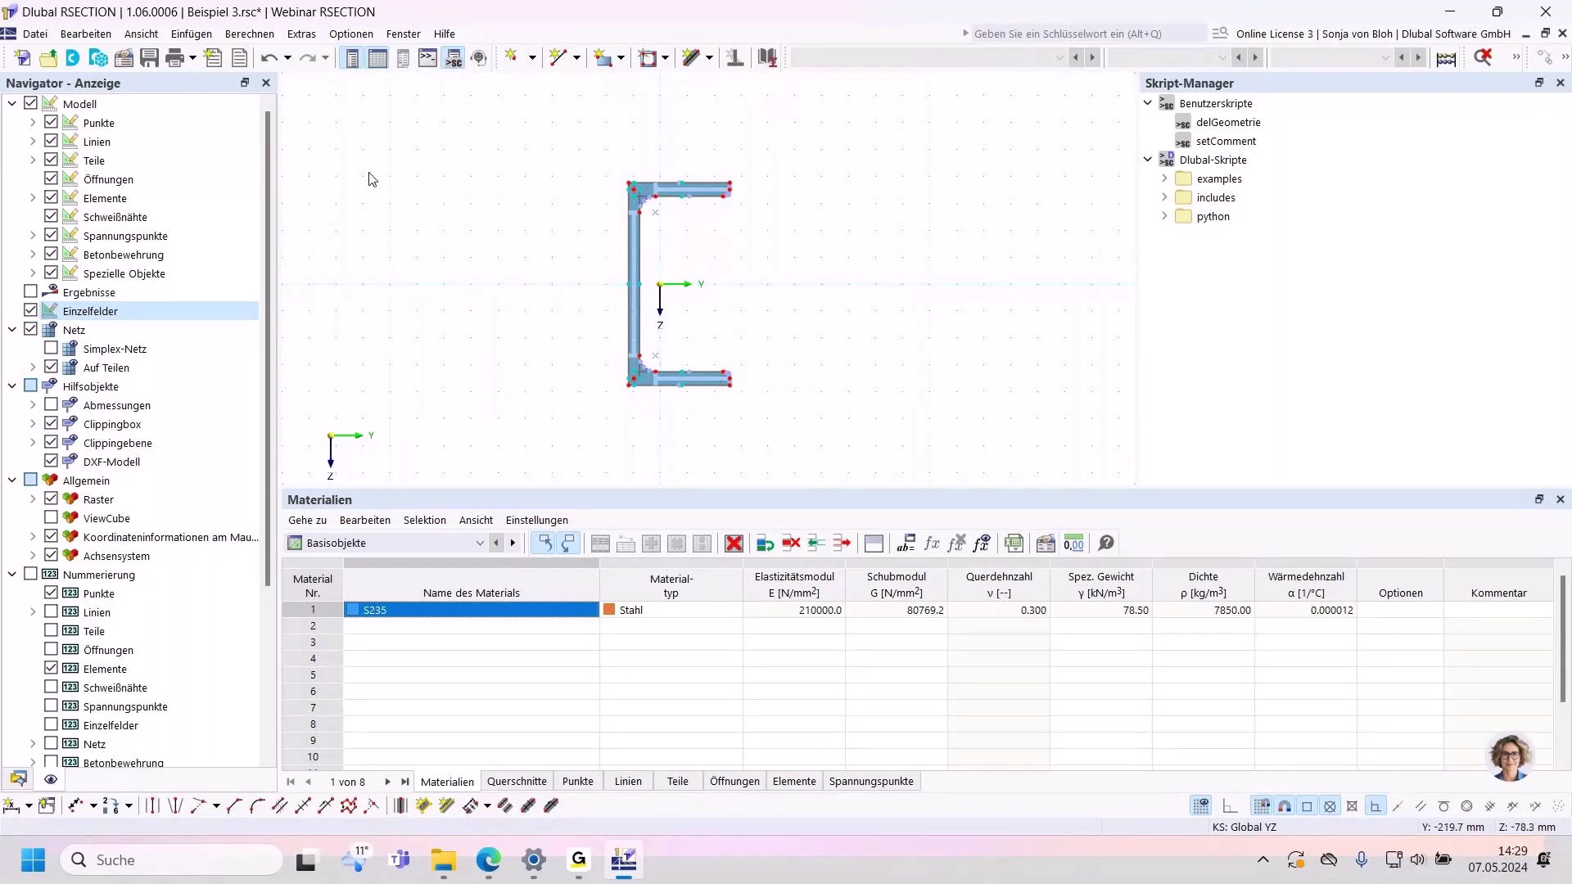
pyautogui.scroll(2, 649, 214)
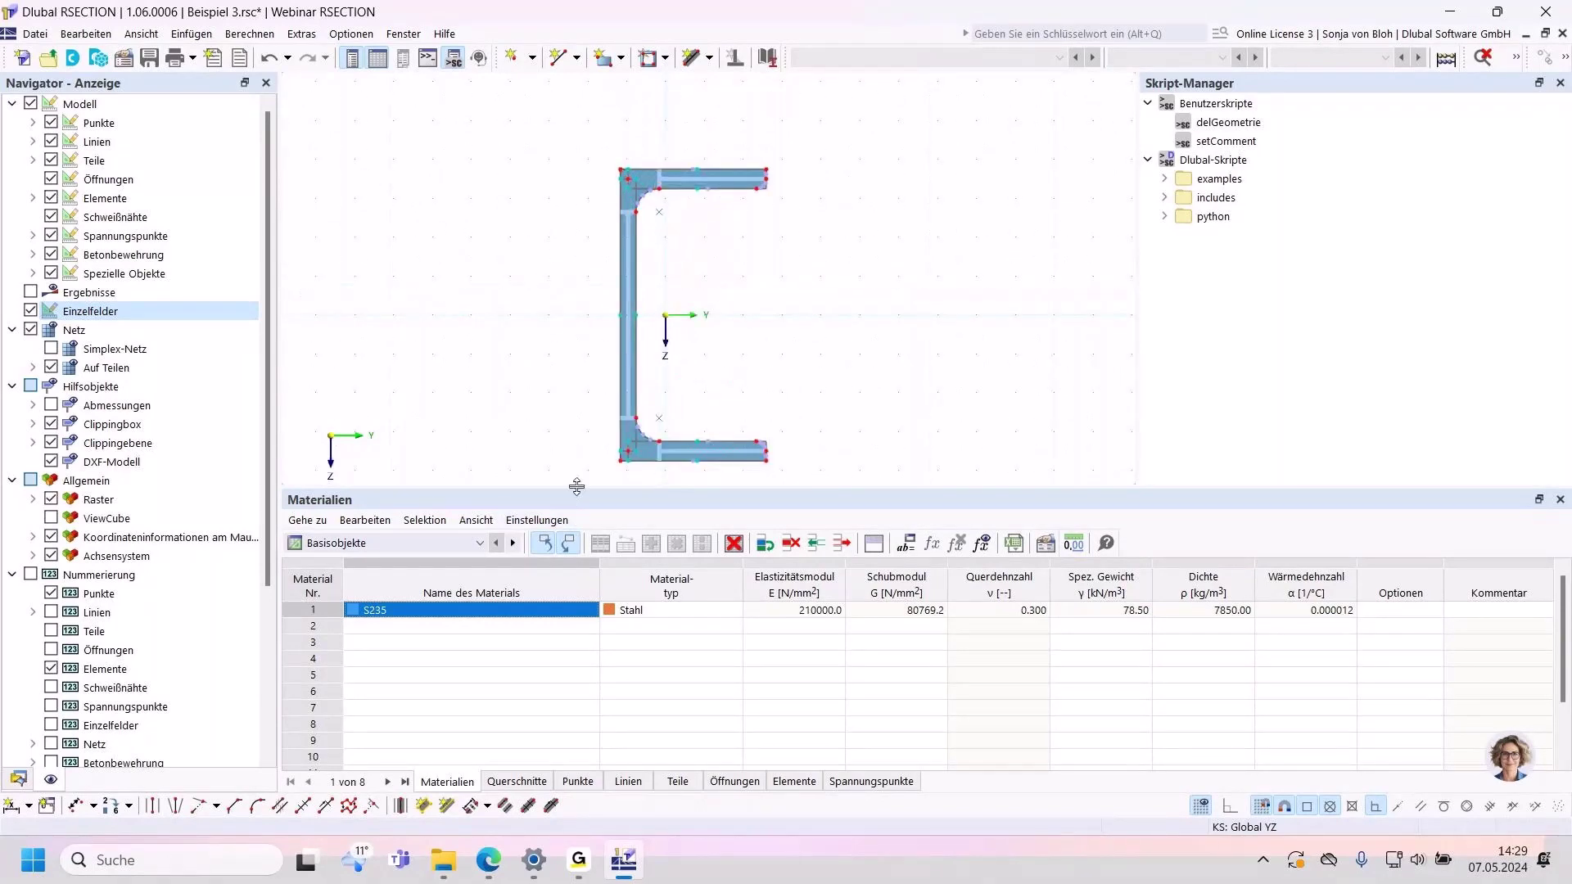
pyautogui.moveTo(577, 489); pyautogui.dragTo(581, 588)
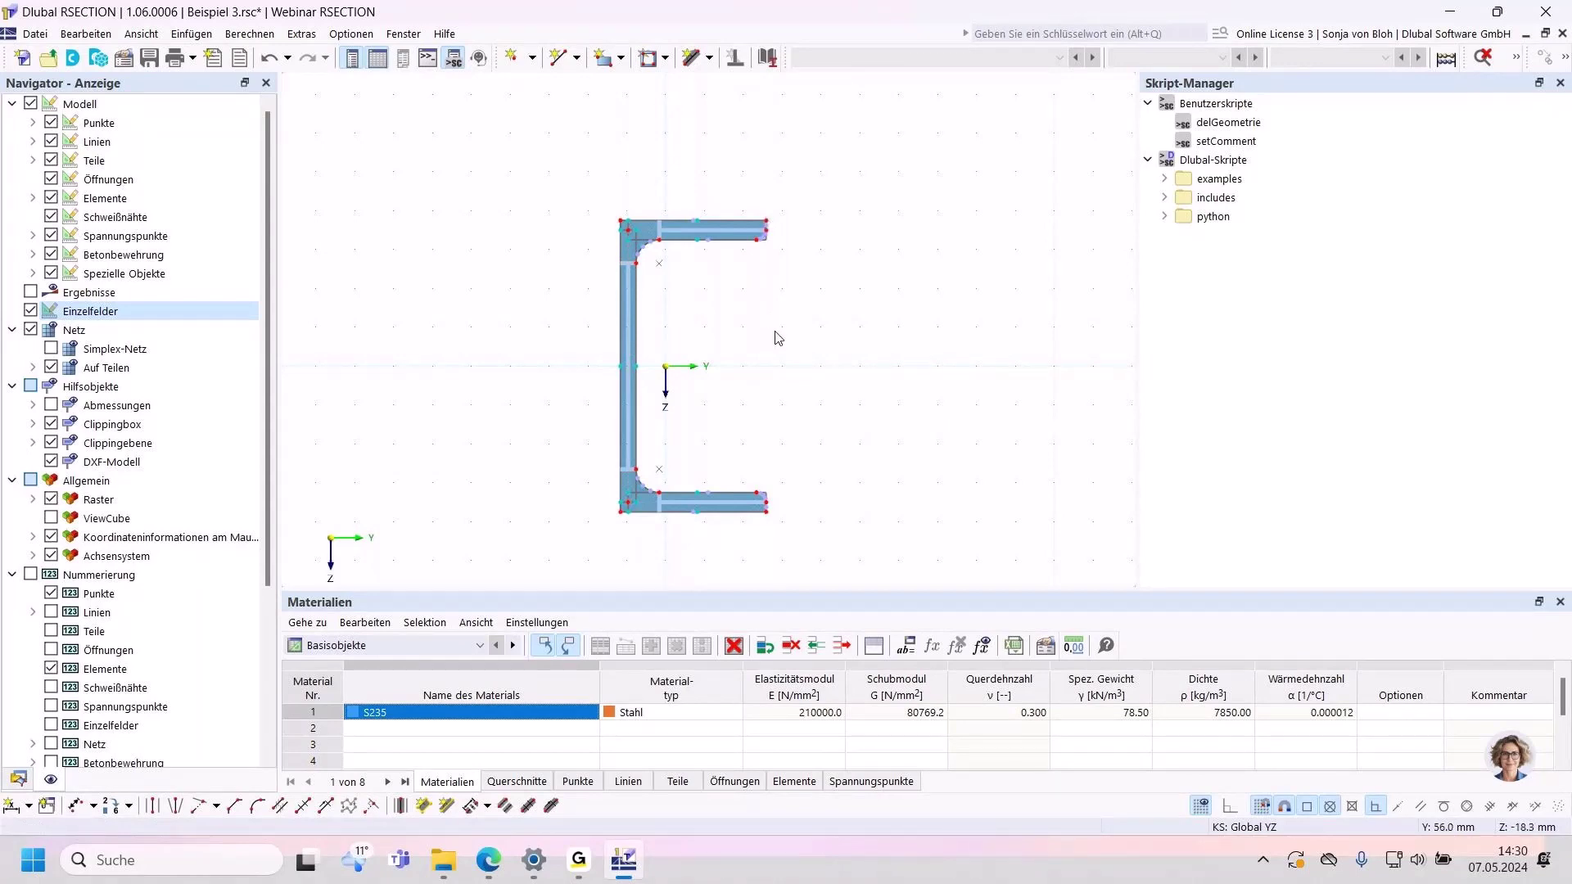
# Step: Move the outer corner point of the upper flange by -10 mm in Z without making a copy
pyautogui.scroll(3, 765, 258)
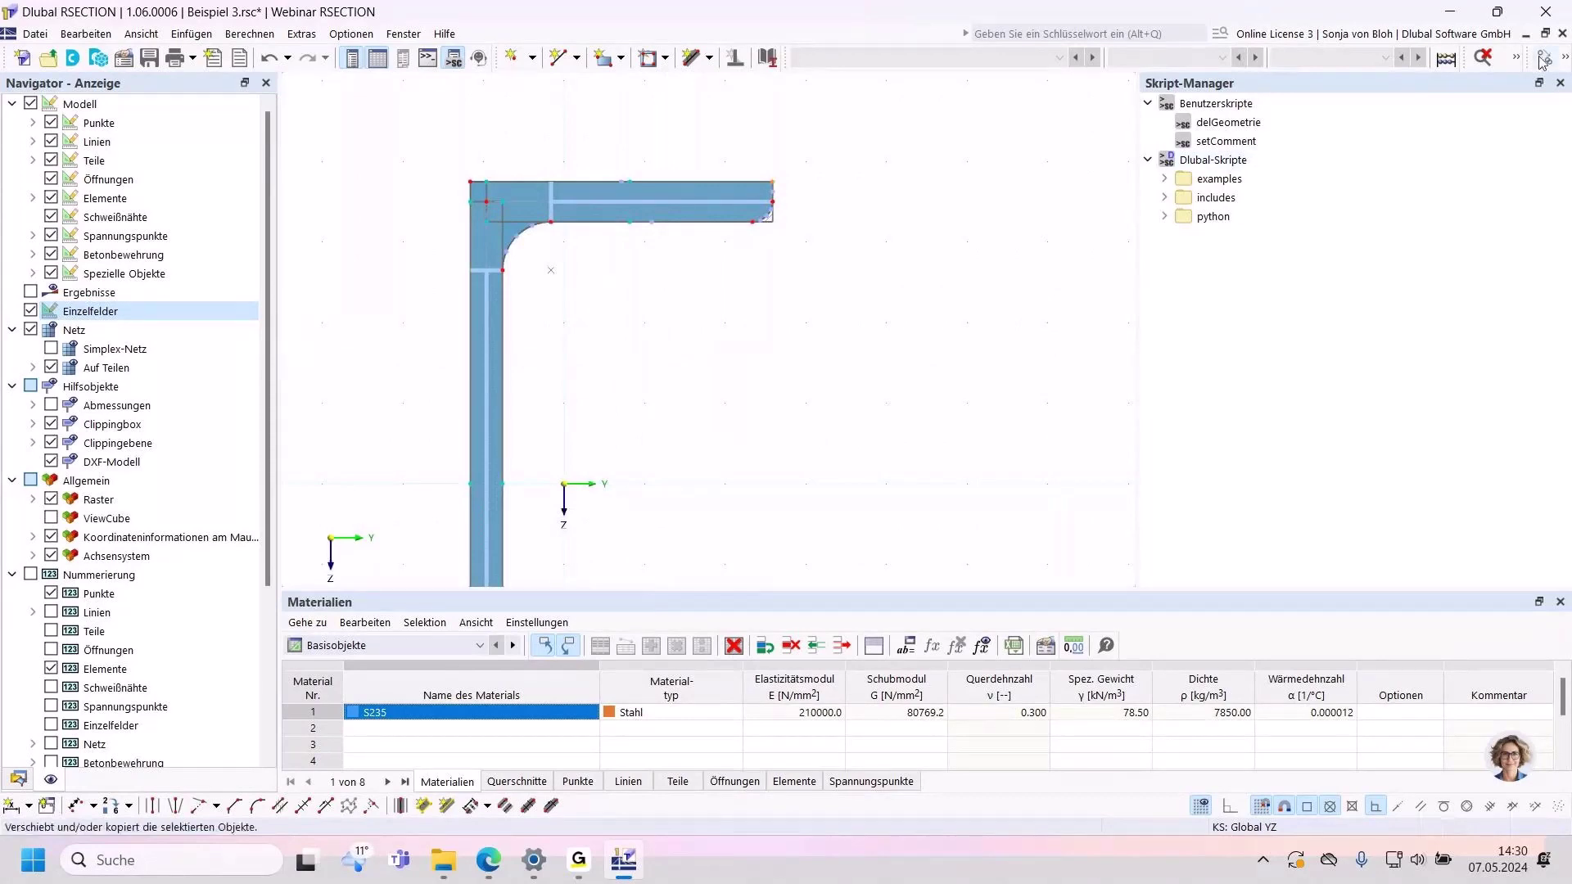
pyautogui.click(1543, 62)
pyautogui.click(542, 533)
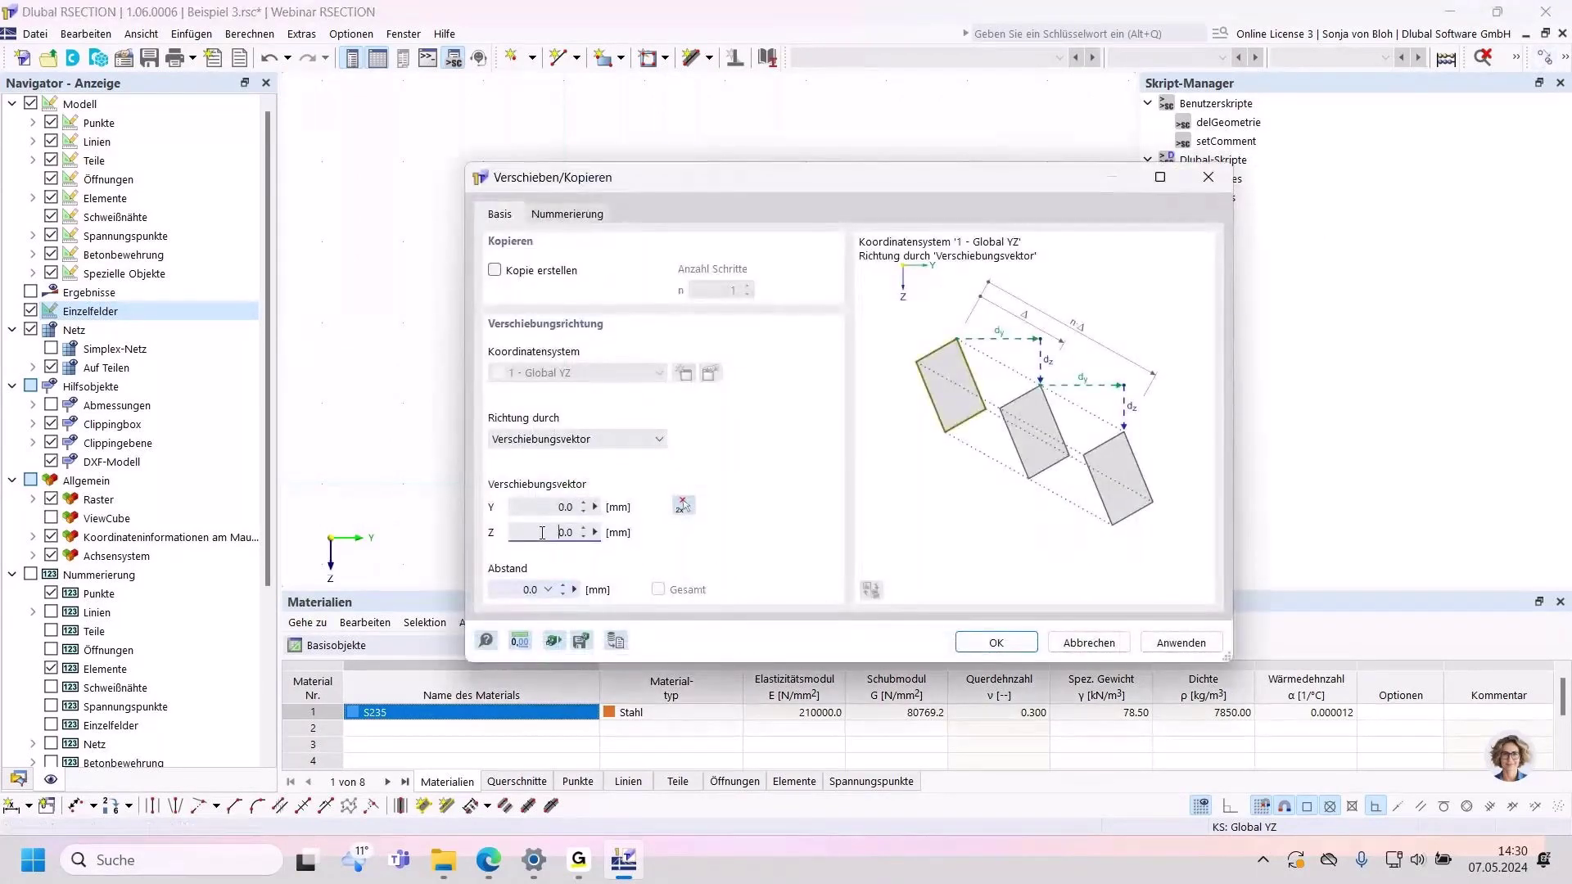
pyautogui.doubleClick(542, 533)
pyautogui.press('BackSpace')
pyautogui.write('-10')
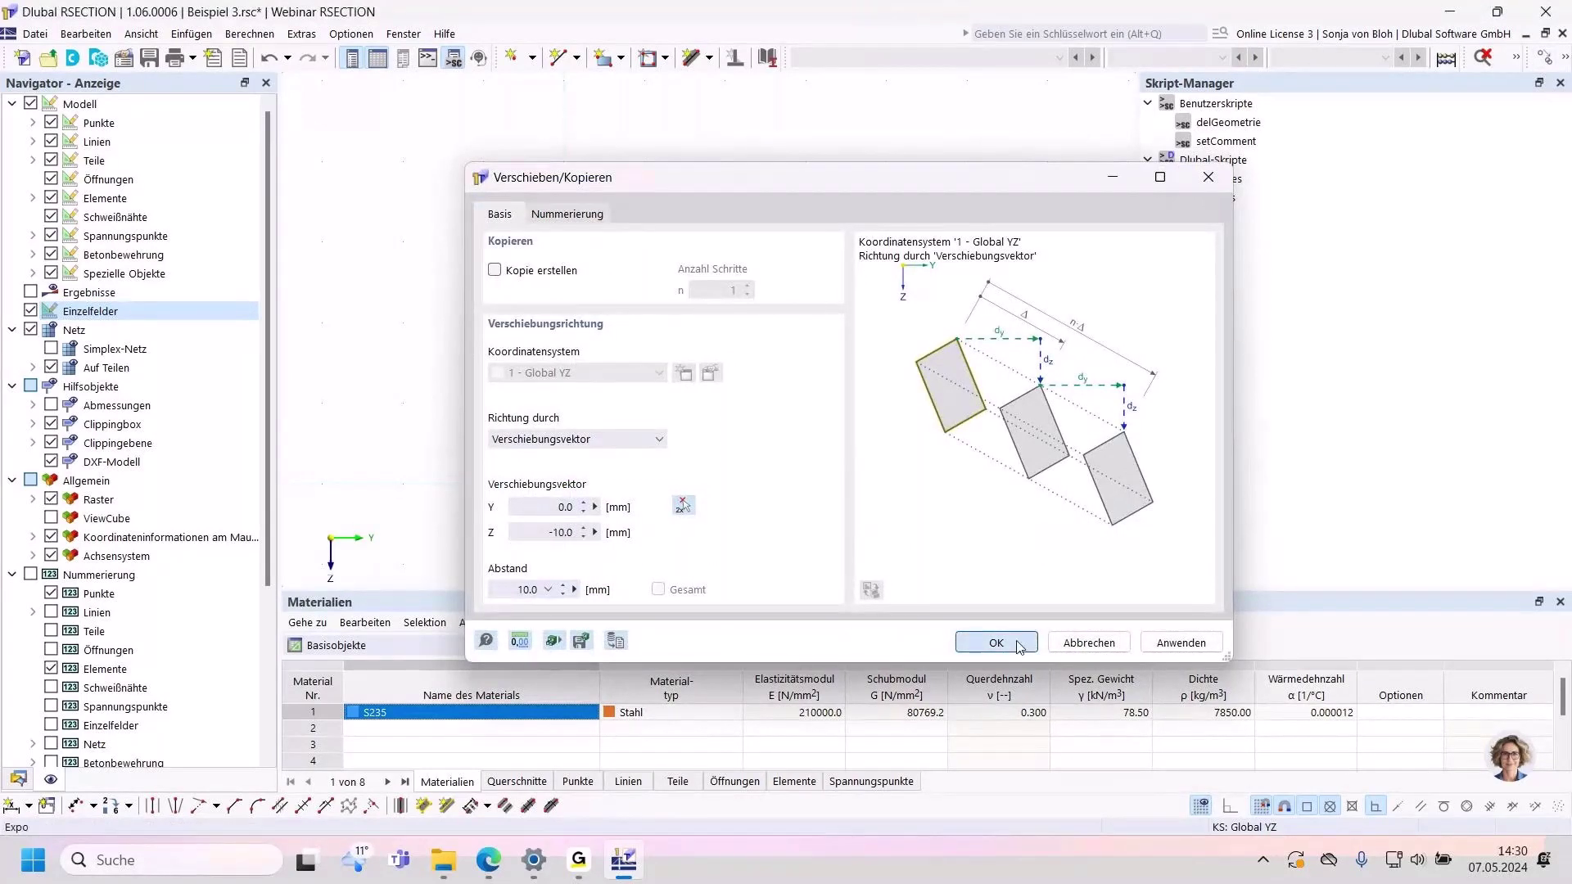
pyautogui.click(996, 643)
pyautogui.scroll(-3, 797, 326)
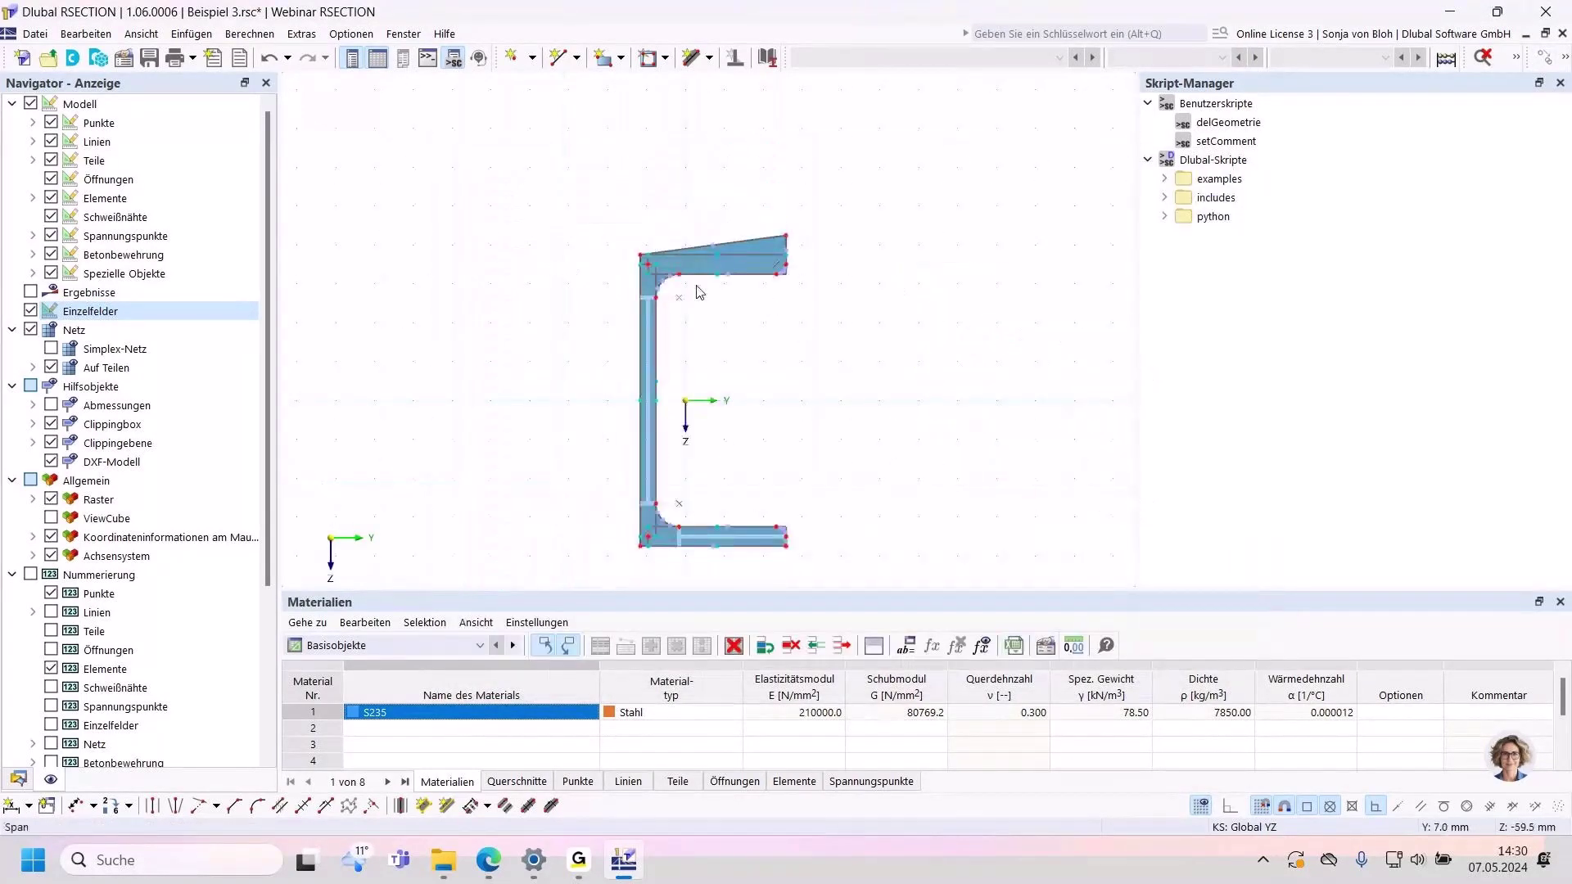
# Step: Examine the sloped upper flange edge and compare its single-field display with the web and lower flange
pyautogui.click(768, 270)
pyautogui.click(778, 433)
pyautogui.click(757, 235)
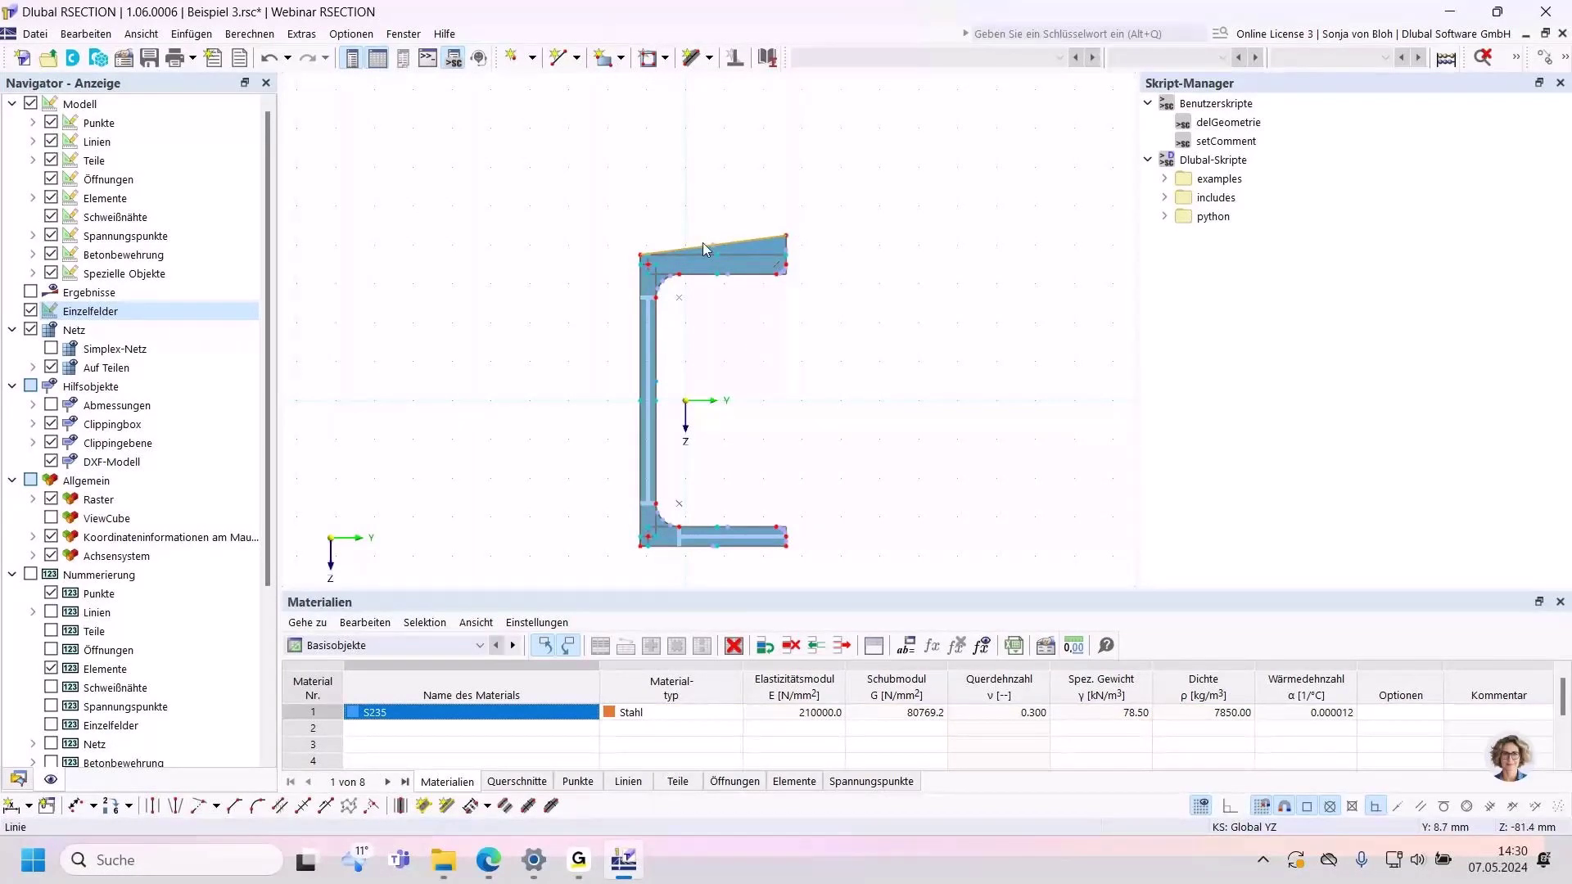
pyautogui.scroll(2, 703, 242)
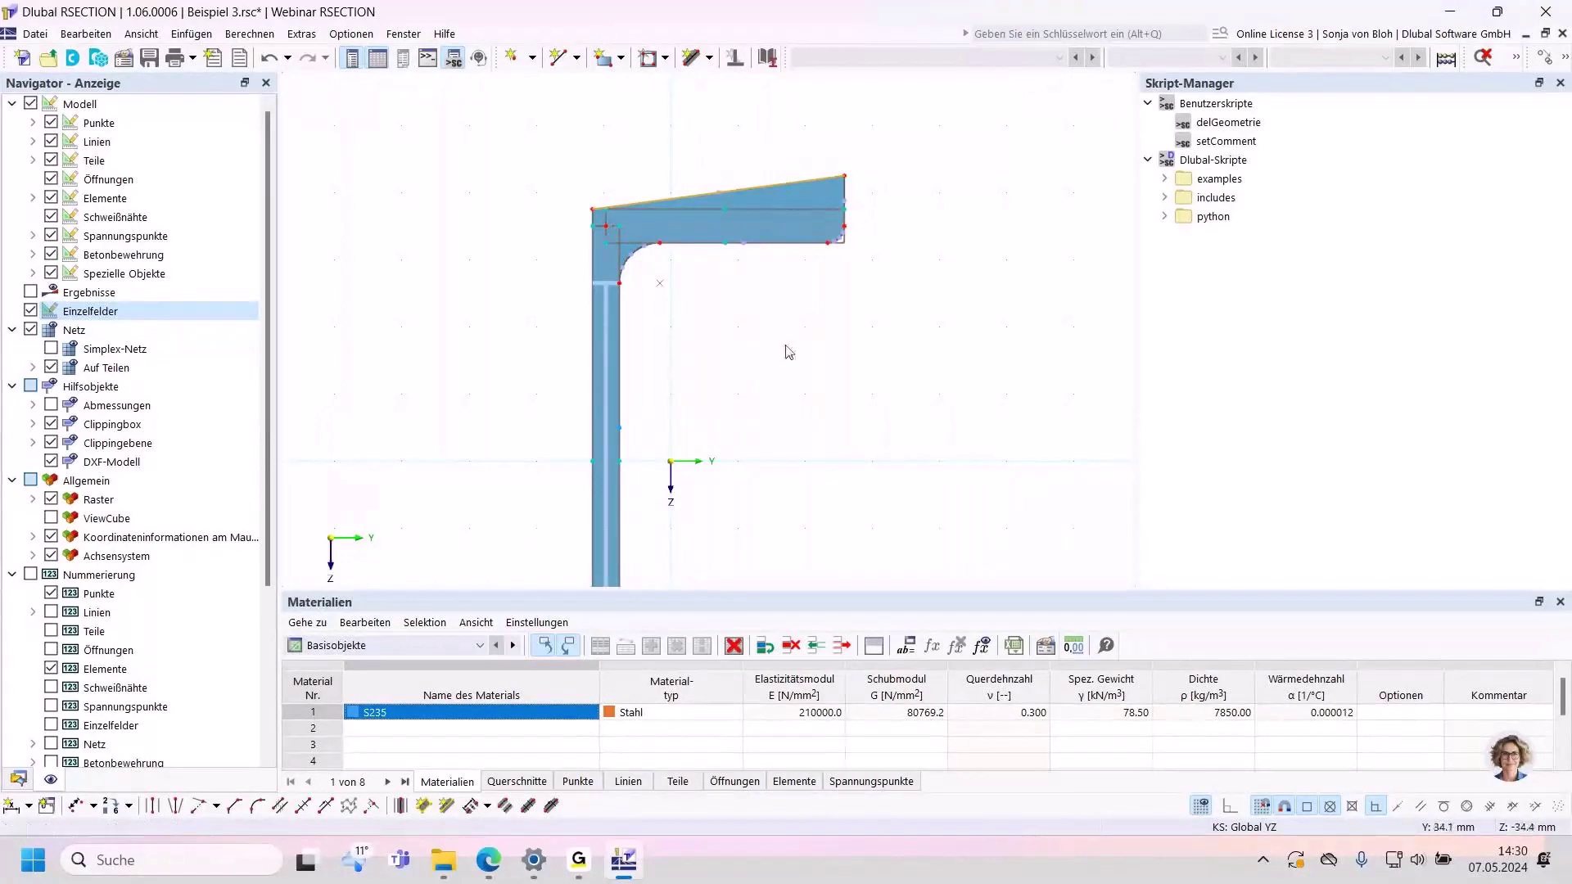
pyautogui.scroll(-3, 740, 244)
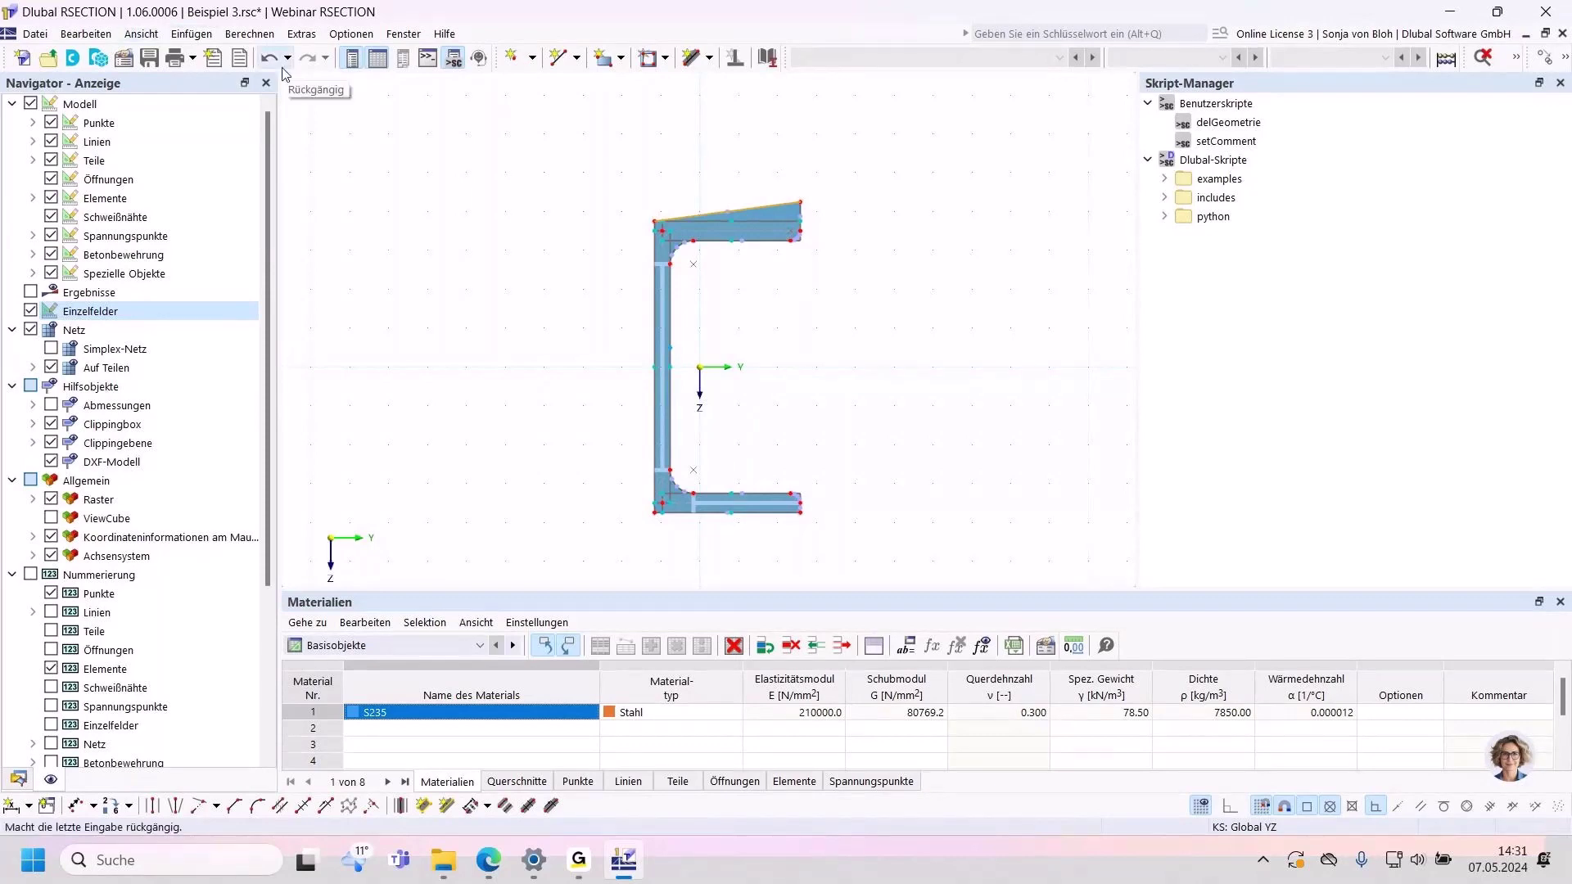
# Step: Start the calculation, read the plausibility check for Element 1 and abort it
pyautogui.click(250, 33)
pyautogui.click(267, 57)
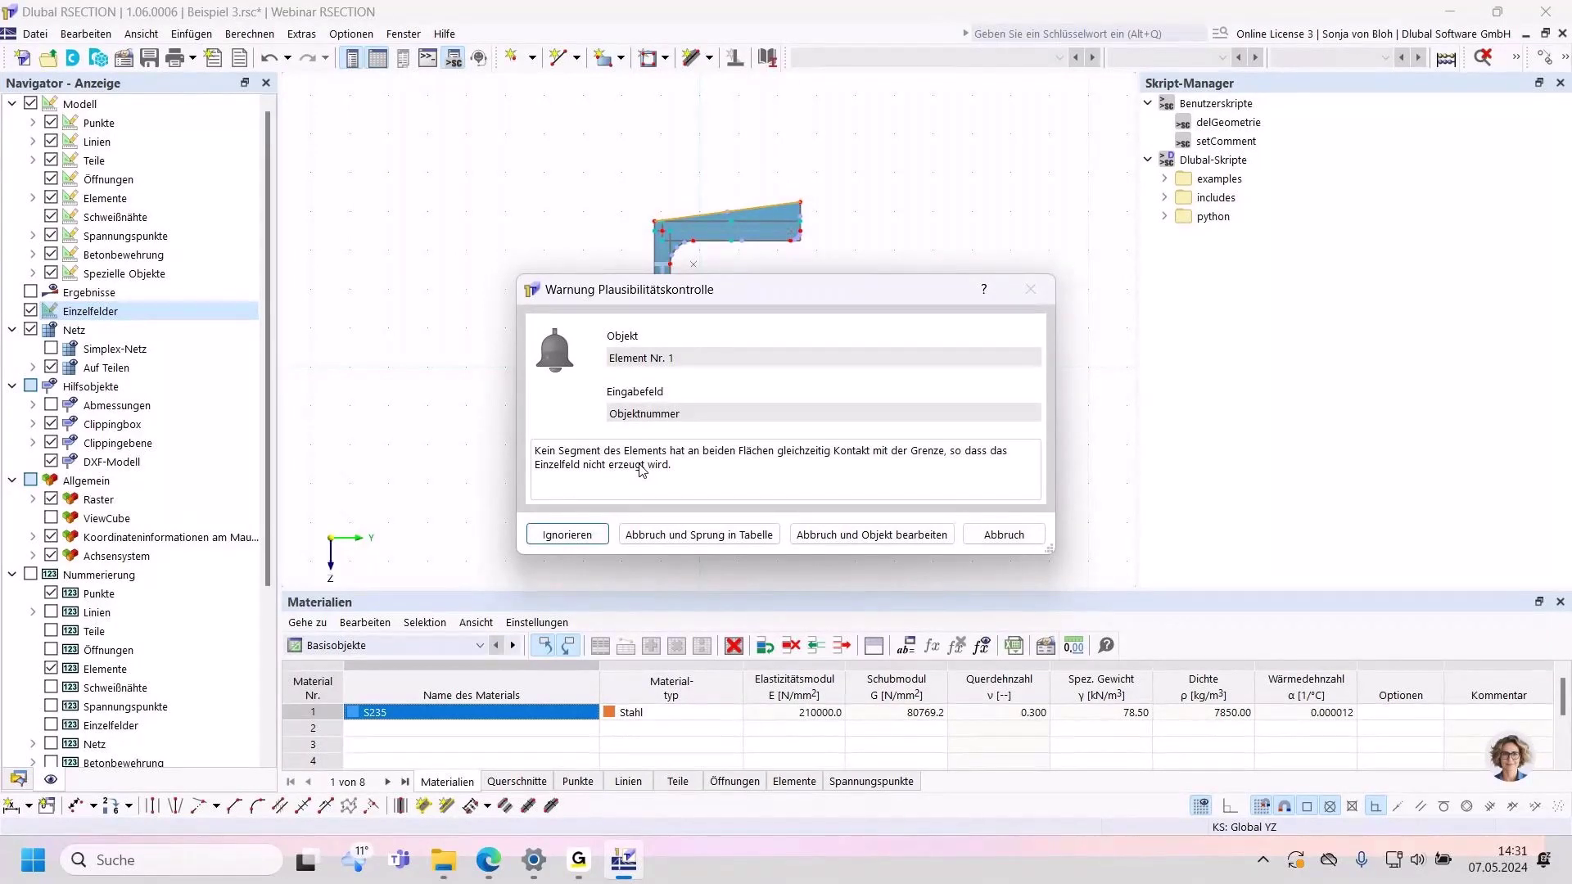
pyautogui.click(872, 535)
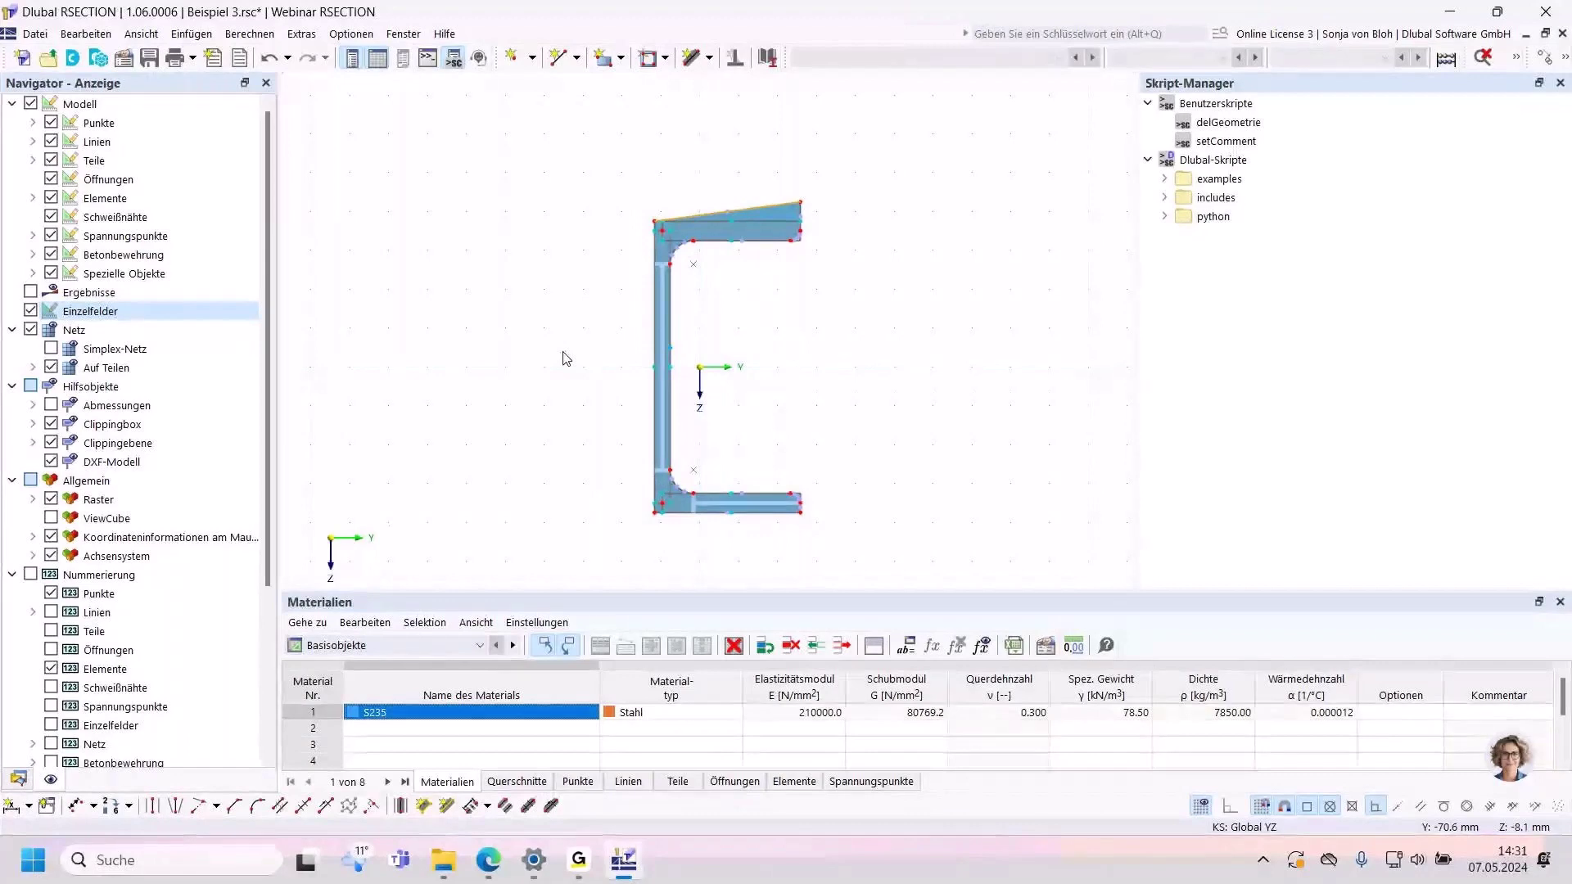
# Step: Delete the complete U-section and review the base data of Beispiel 3 without changing it
pyautogui.moveTo(591, 151); pyautogui.dragTo(911, 565)
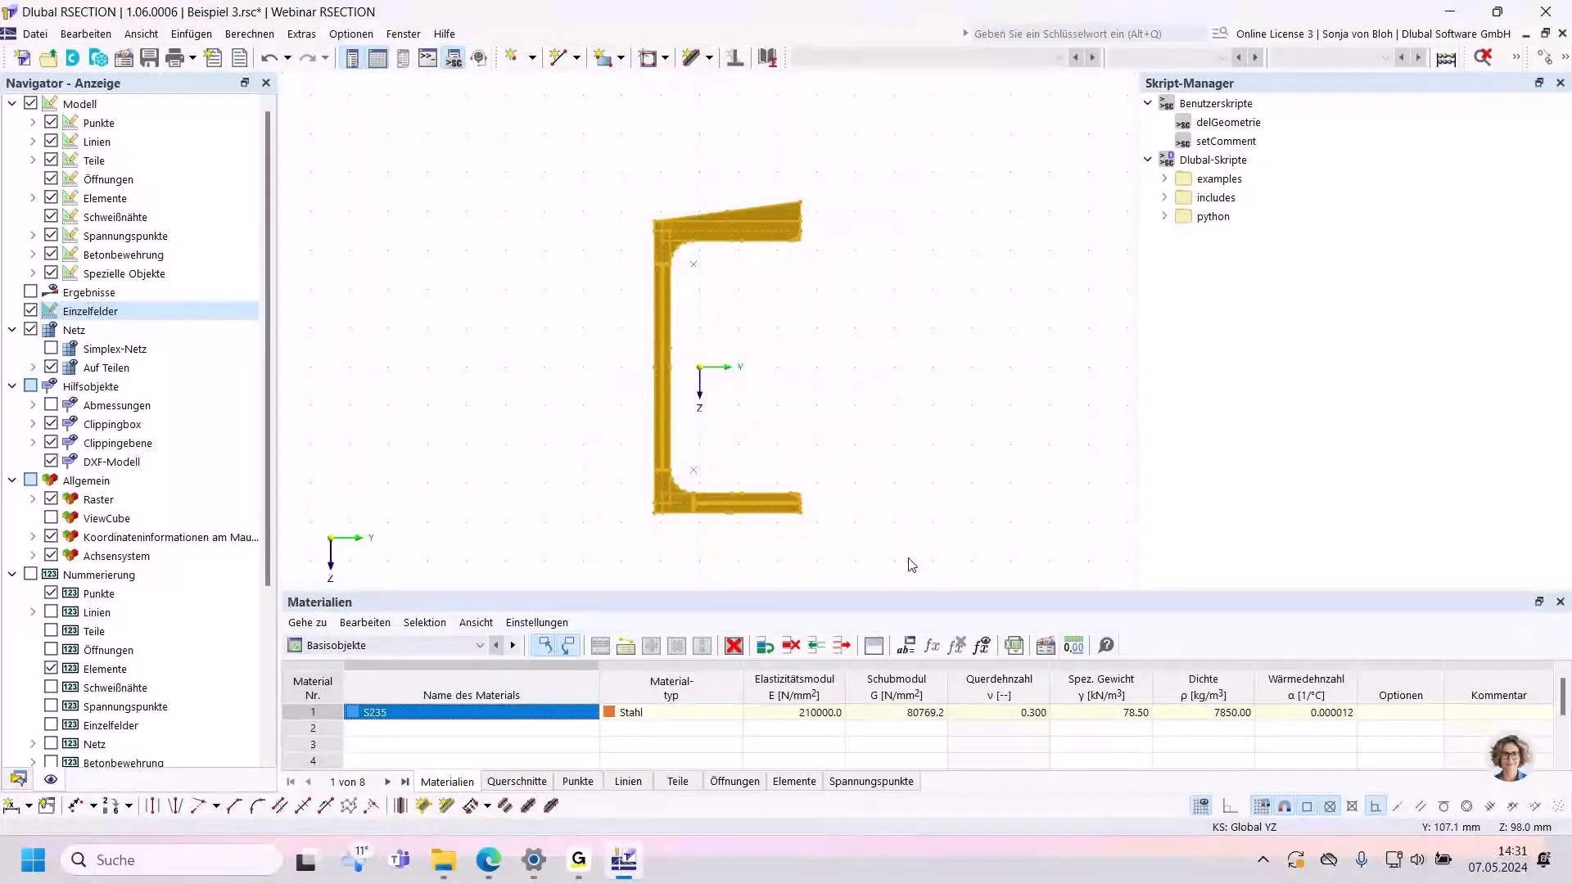
pyautogui.press('Delete')
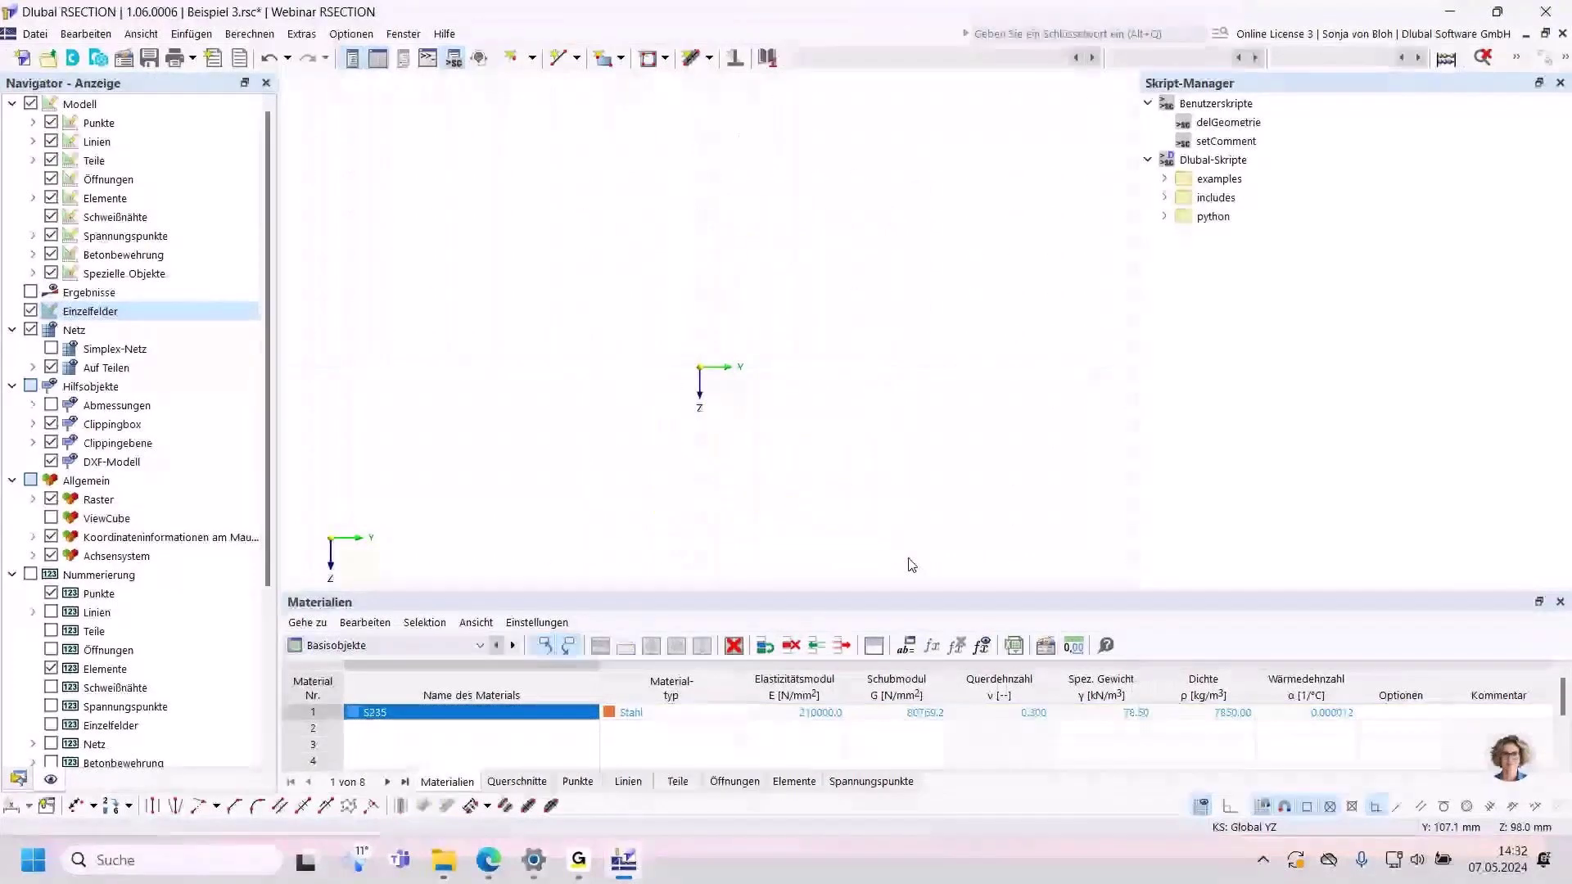
pyautogui.click(18, 779)
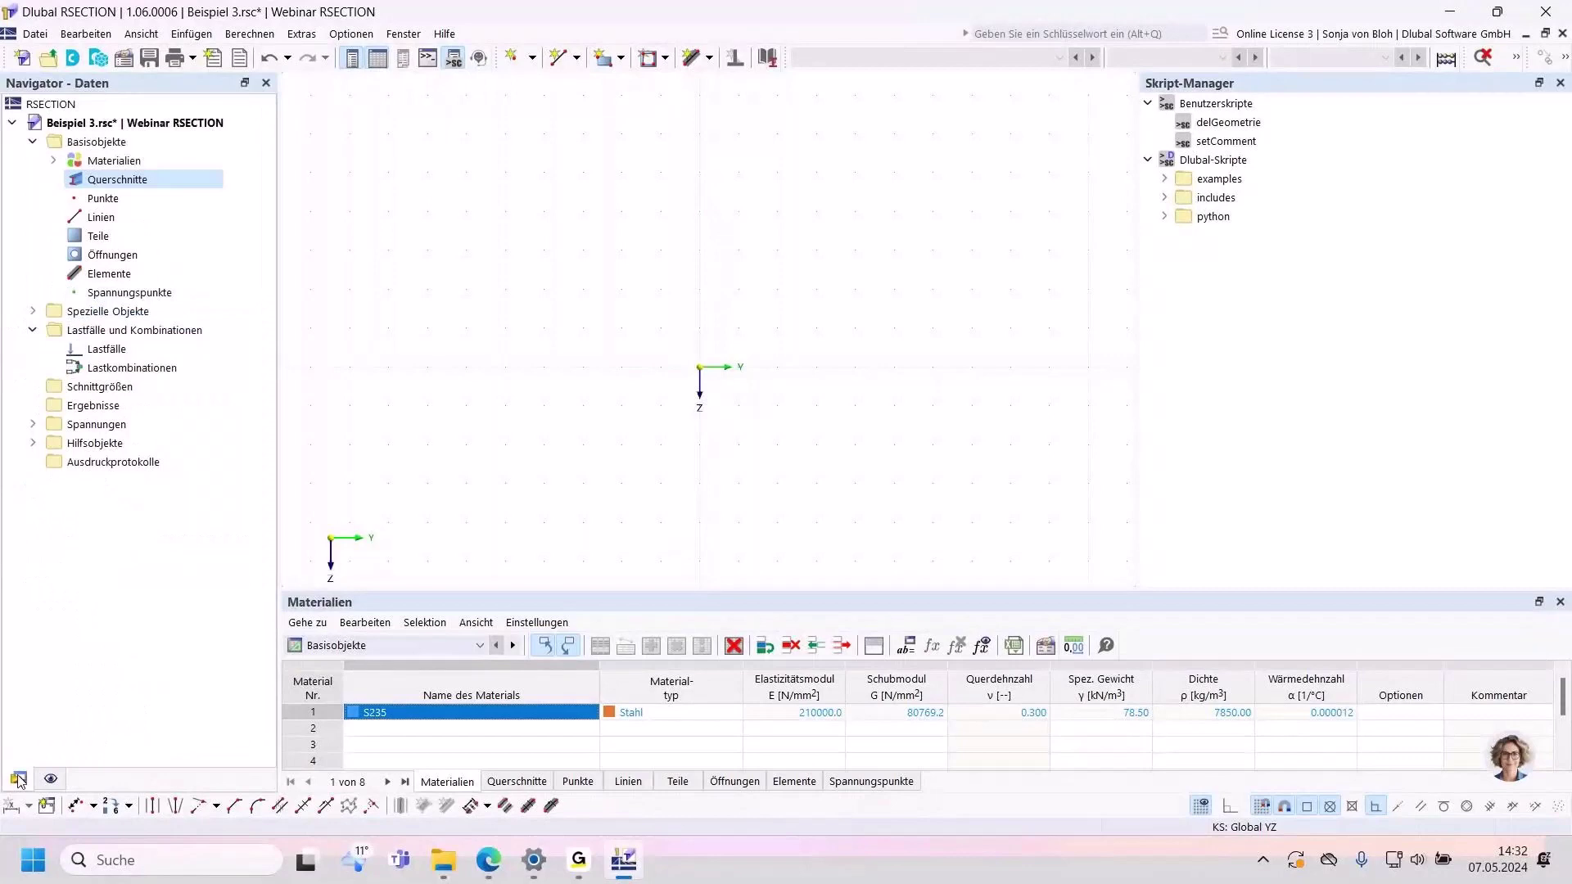
pyautogui.doubleClick(122, 122)
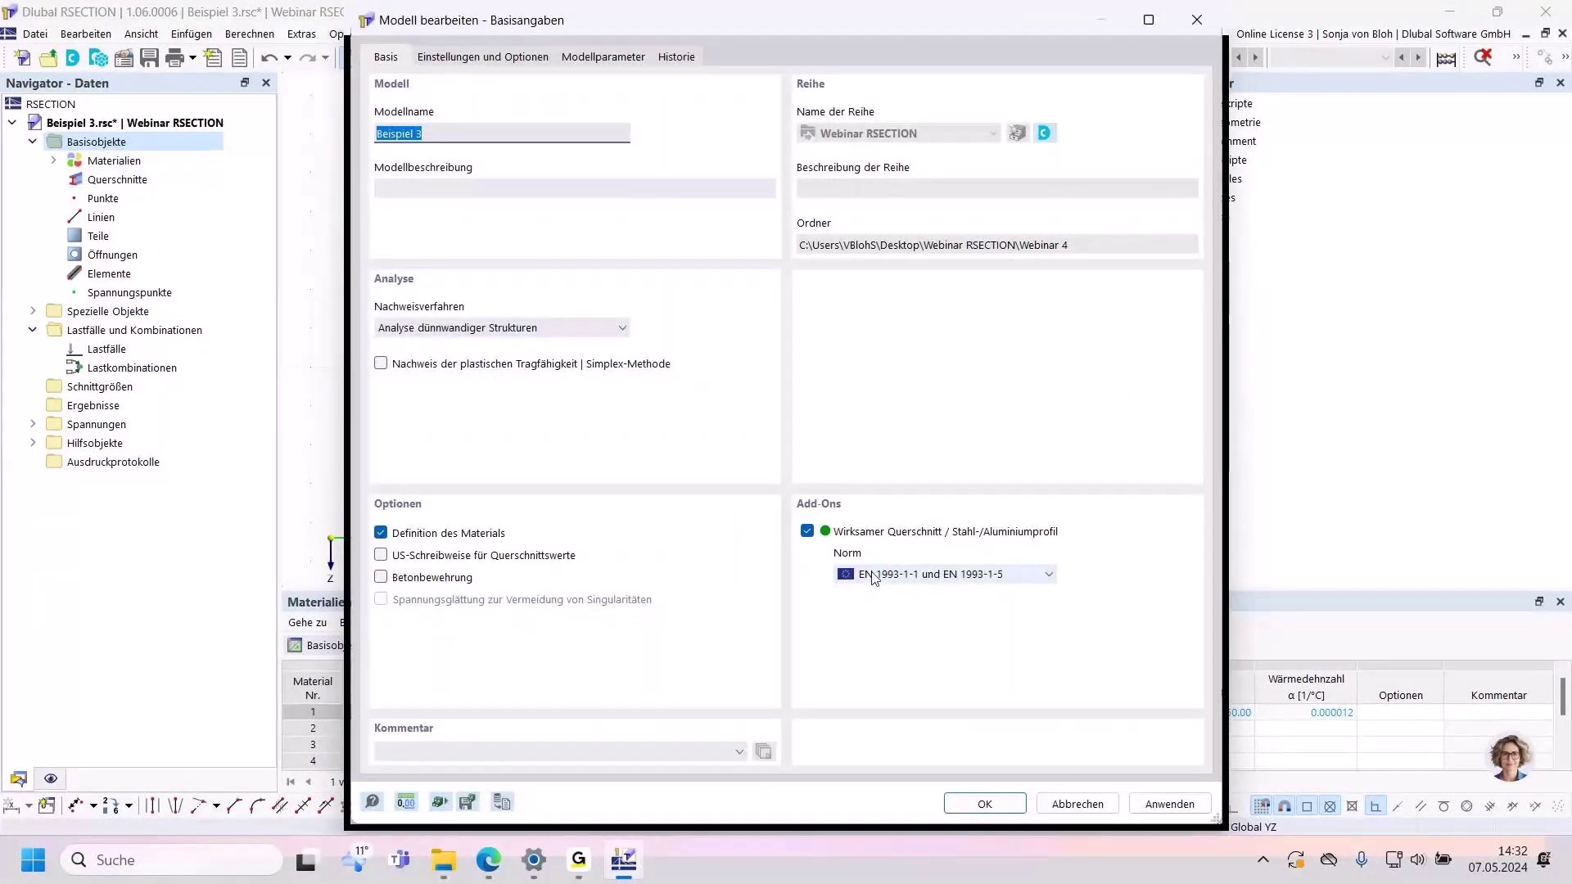
pyautogui.click(1060, 807)
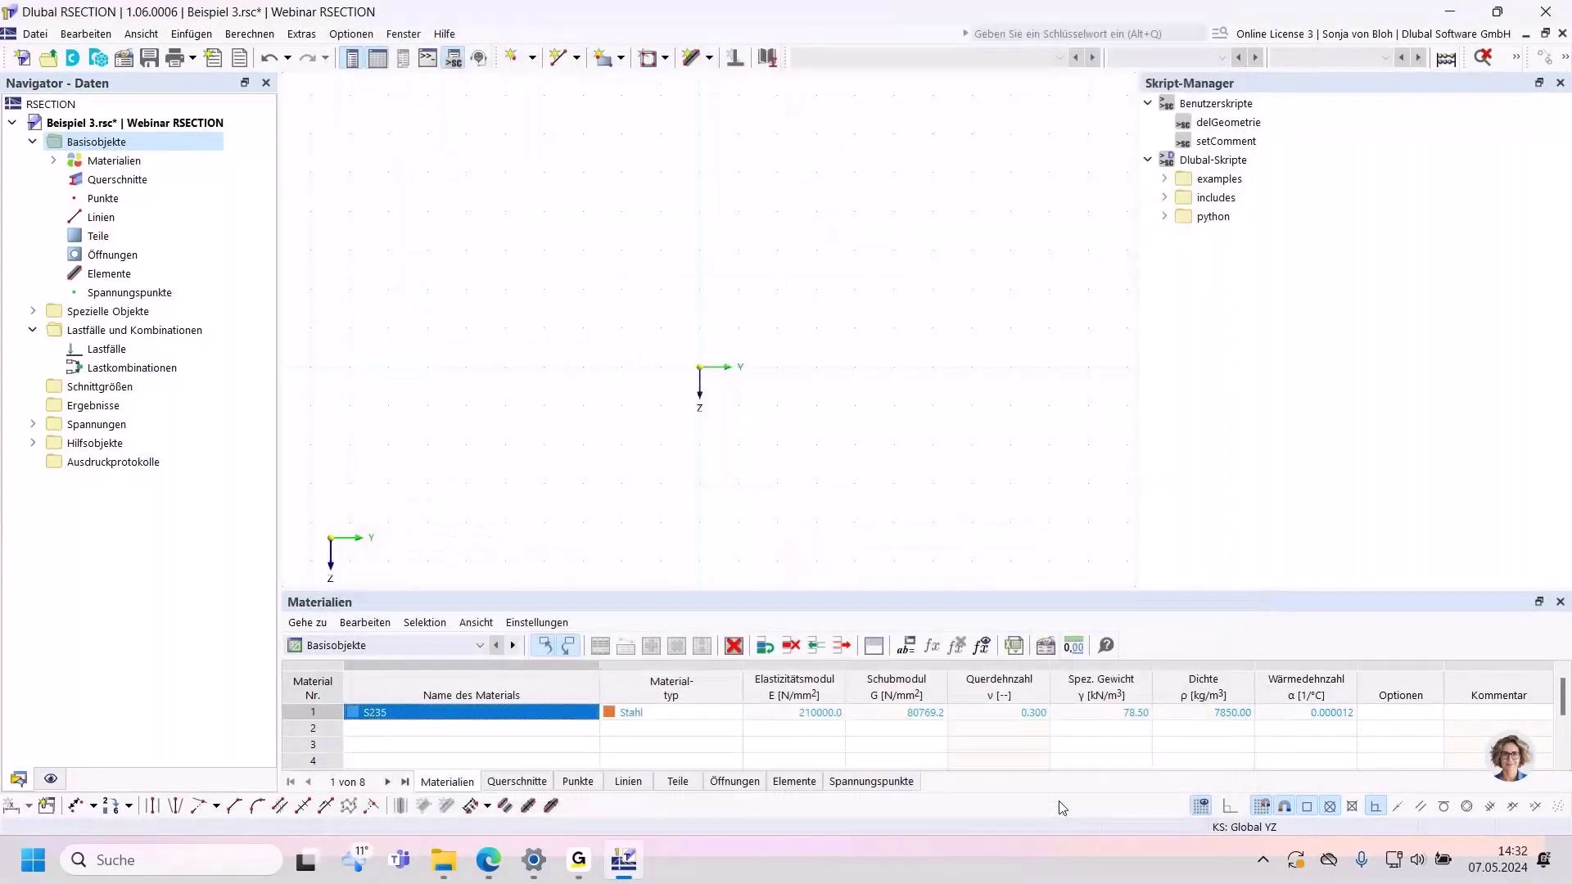
# Step: Toggle the option for automatically connecting lines and elements and check the option for automatically dividing elements
pyautogui.rightClick(495, 253)
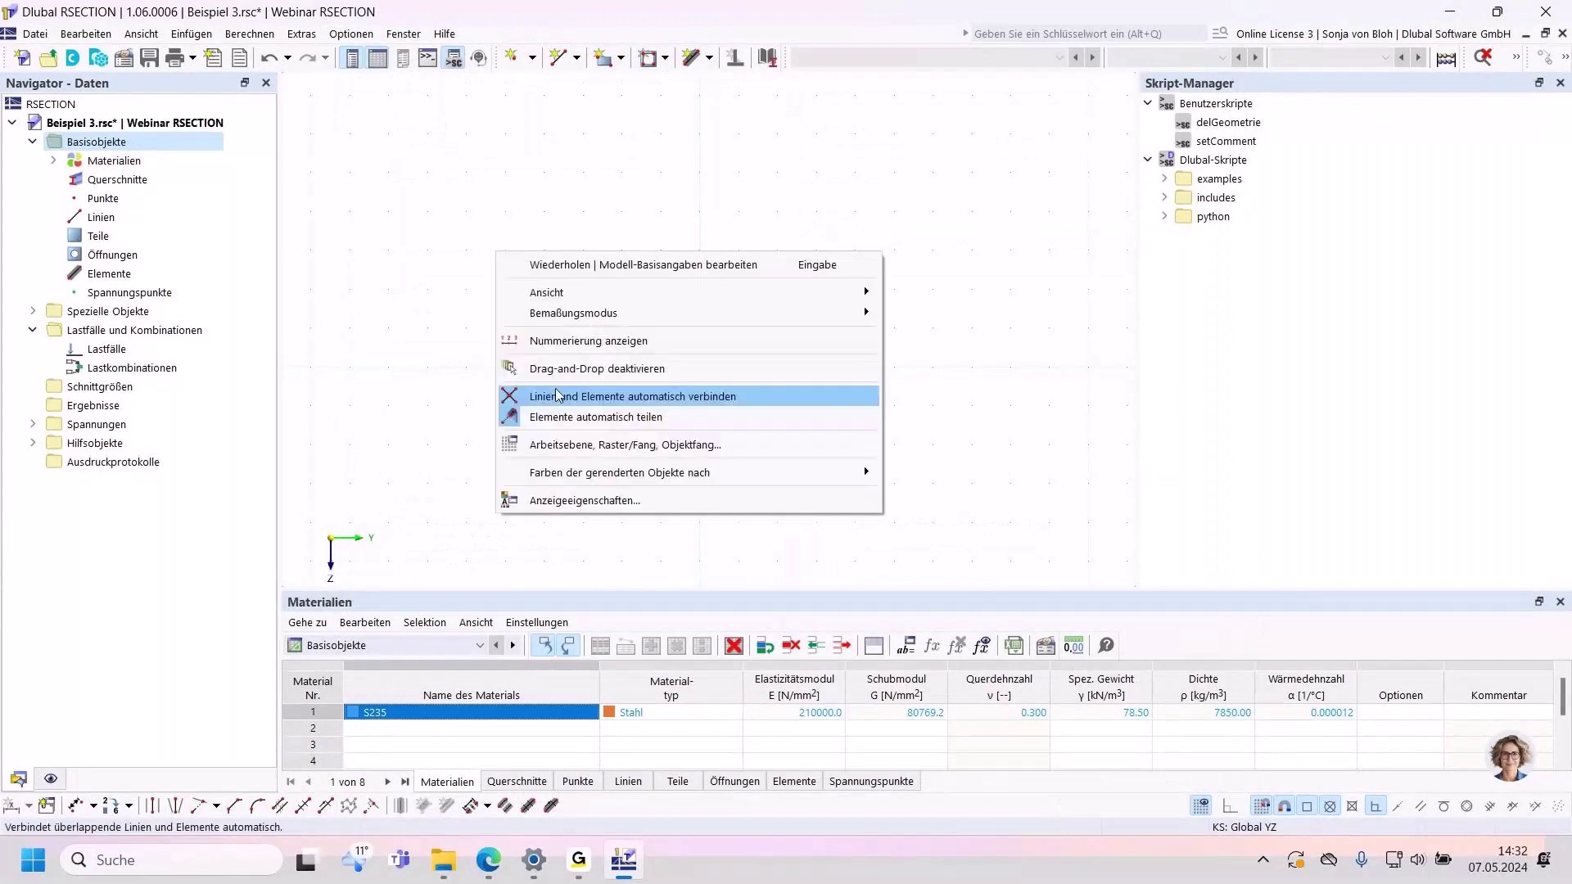
pyautogui.click(863, 465)
pyautogui.rightClick(456, 241)
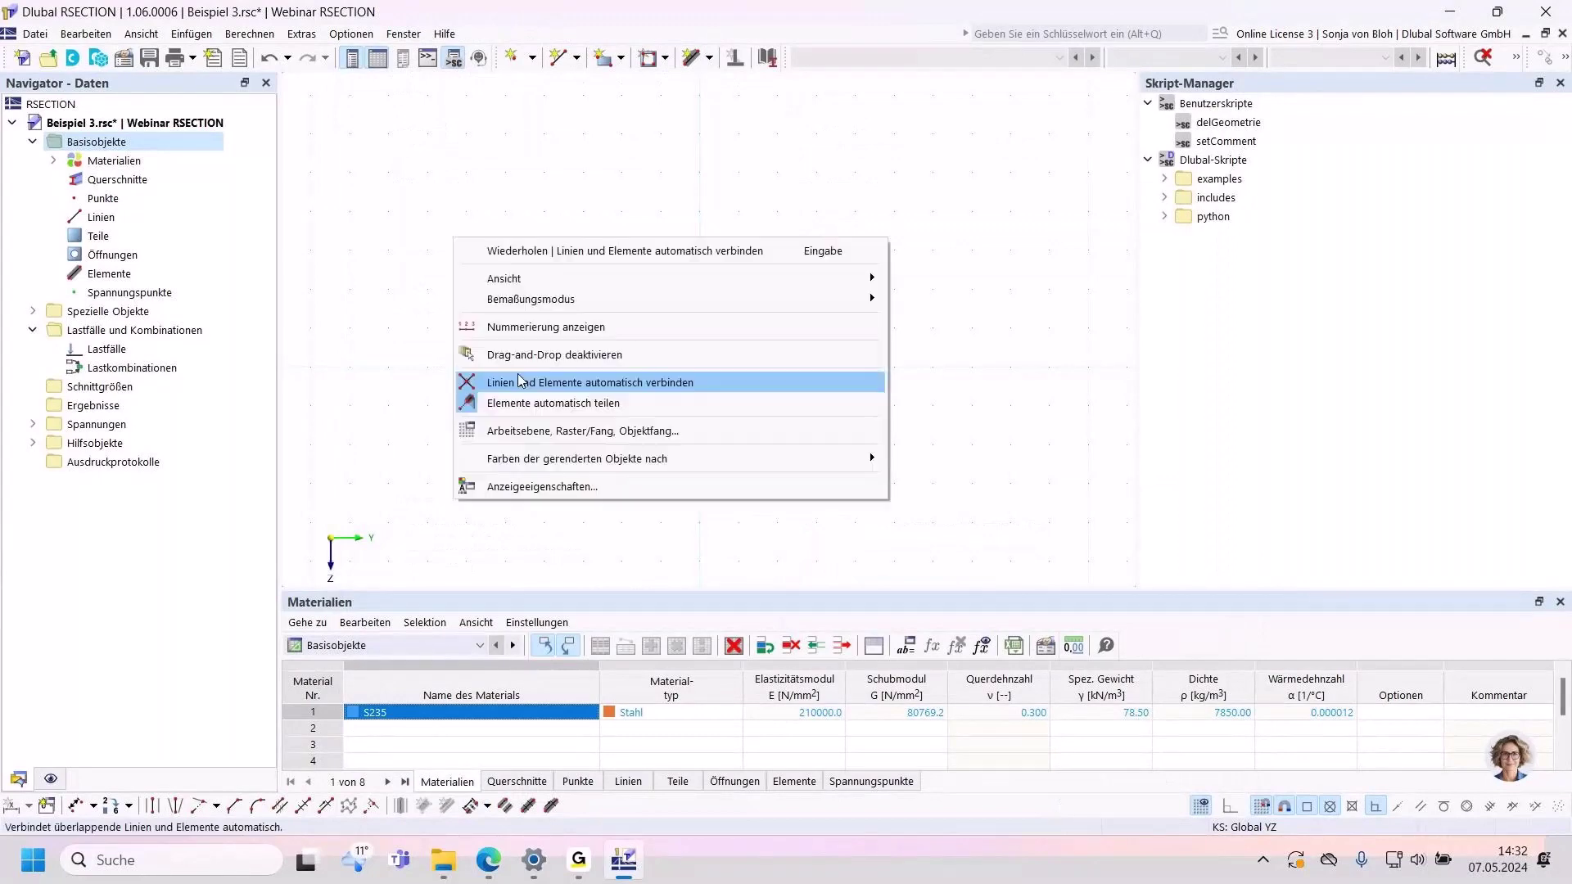
pyautogui.click(551, 402)
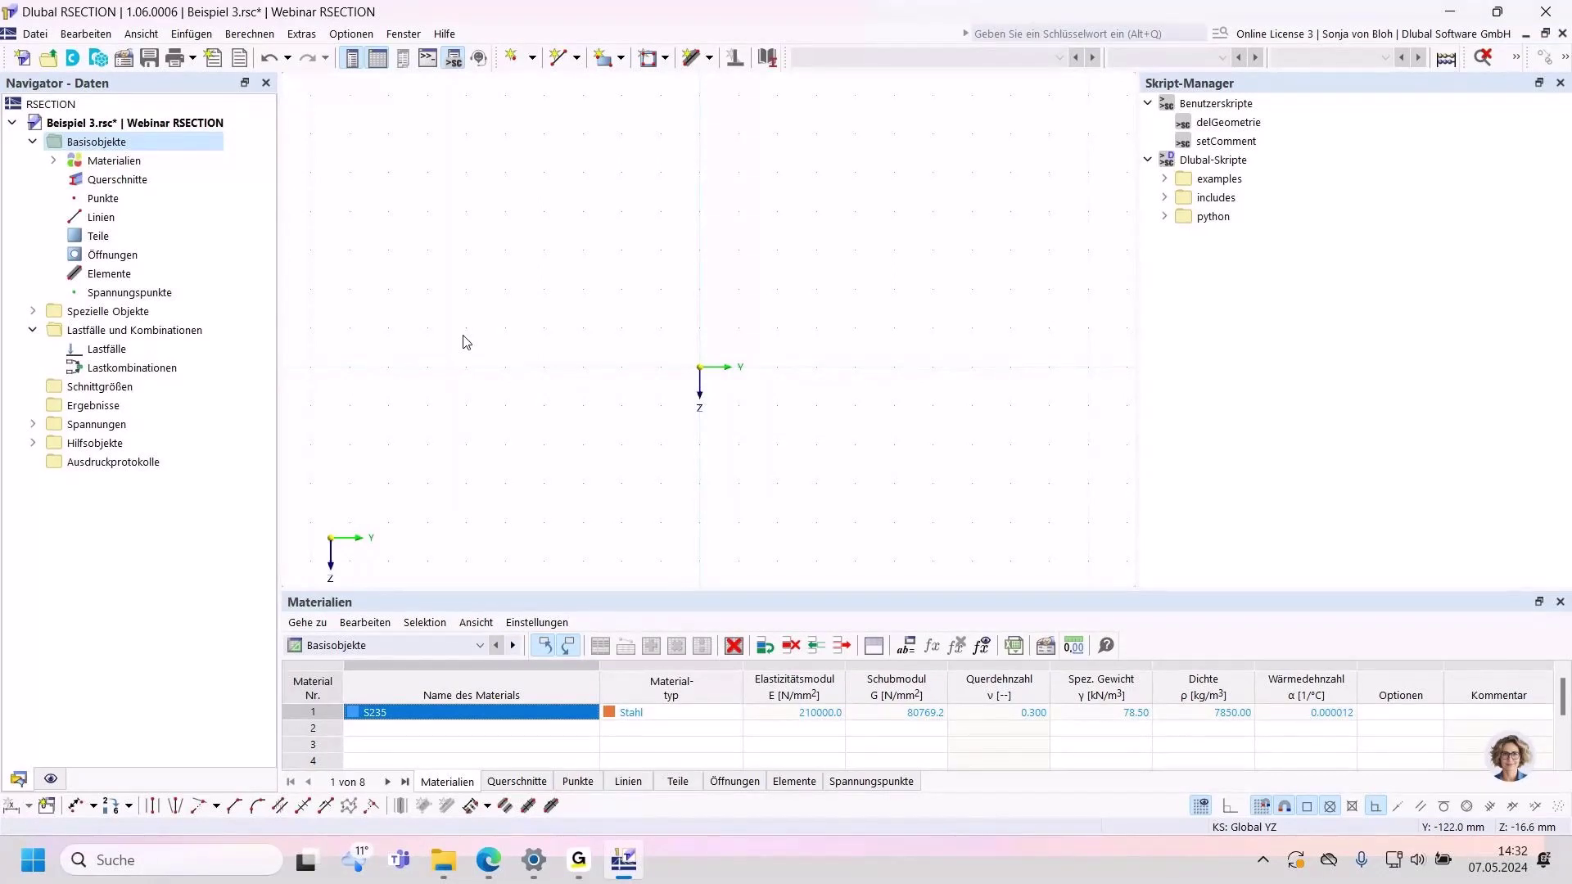
# Step: Insert an HEB 200 cross-section from DIN 1025-2:1995-11 | Ferona at the coordinate origin
pyautogui.rightClick(131, 179)
pyautogui.click(170, 215)
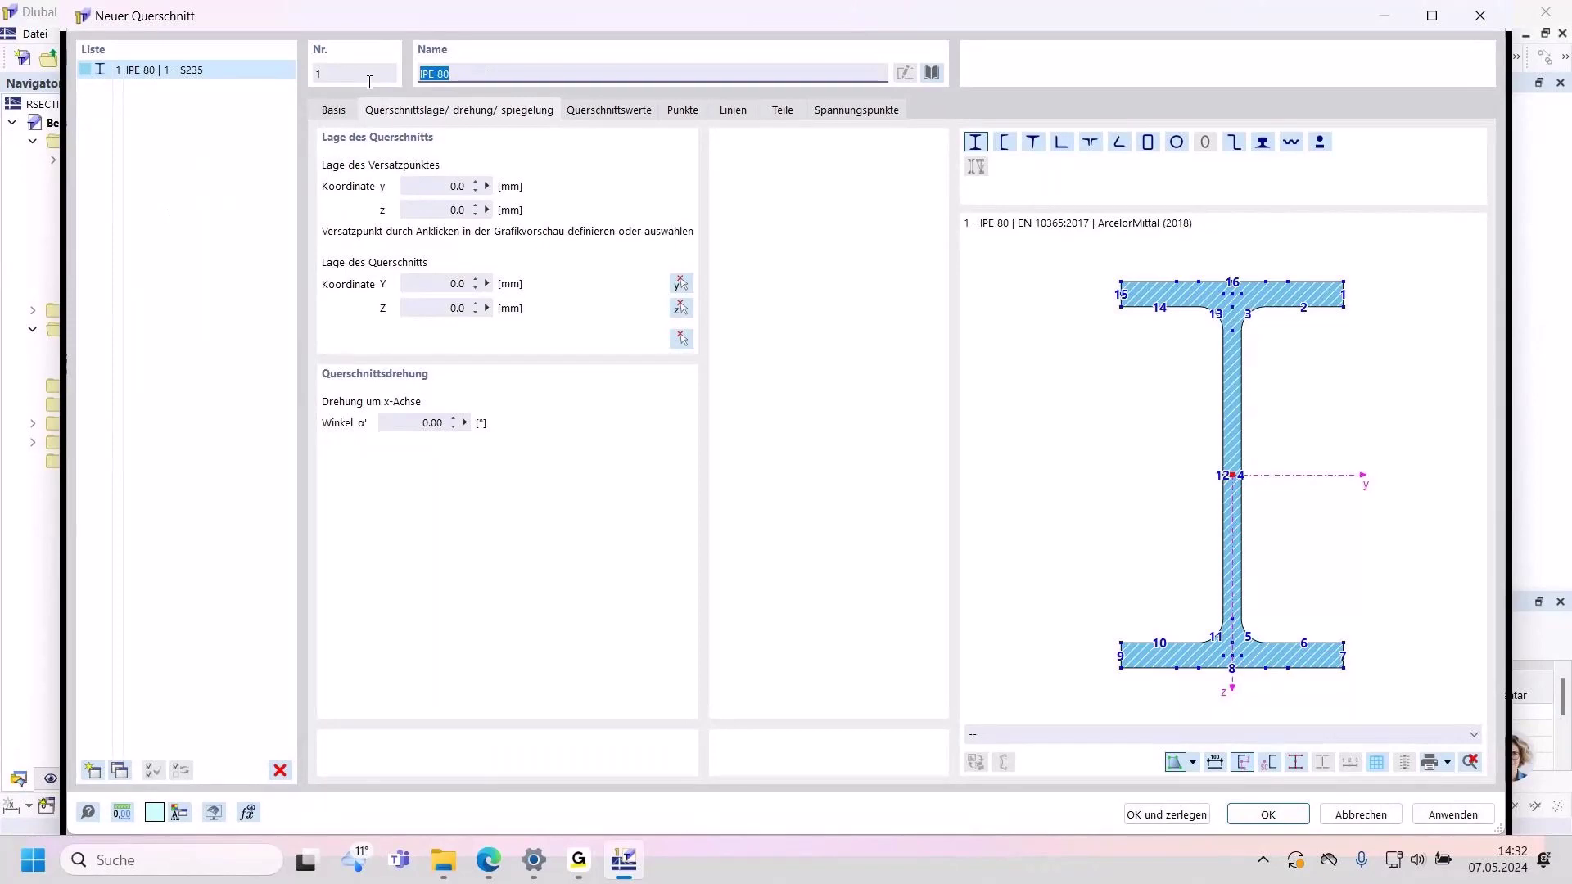
pyautogui.write('U')
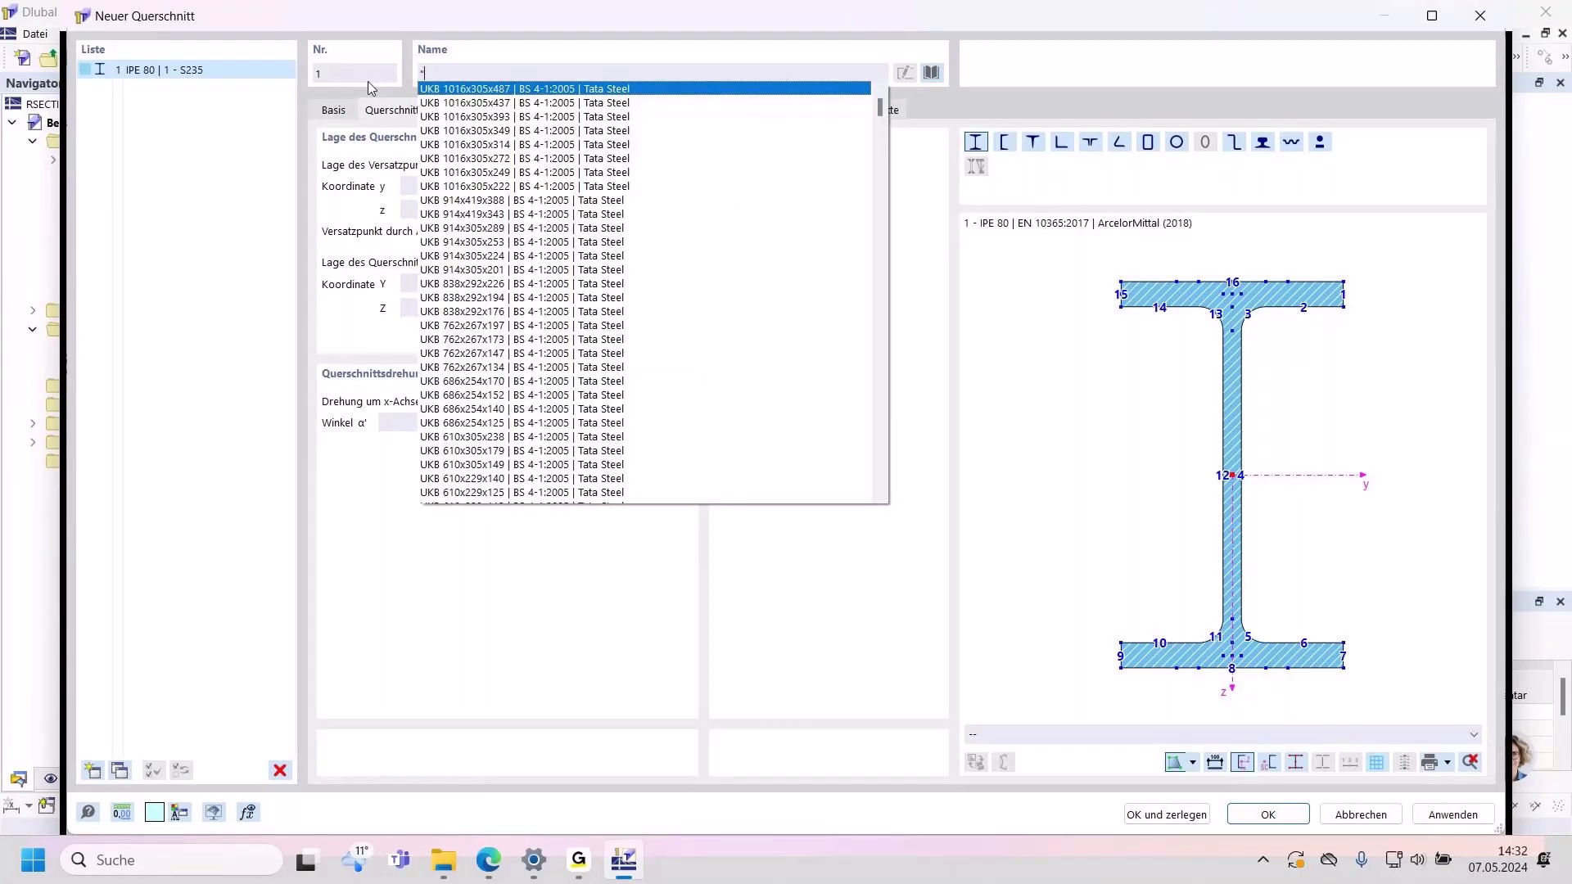
pyautogui.write('HEB 200')
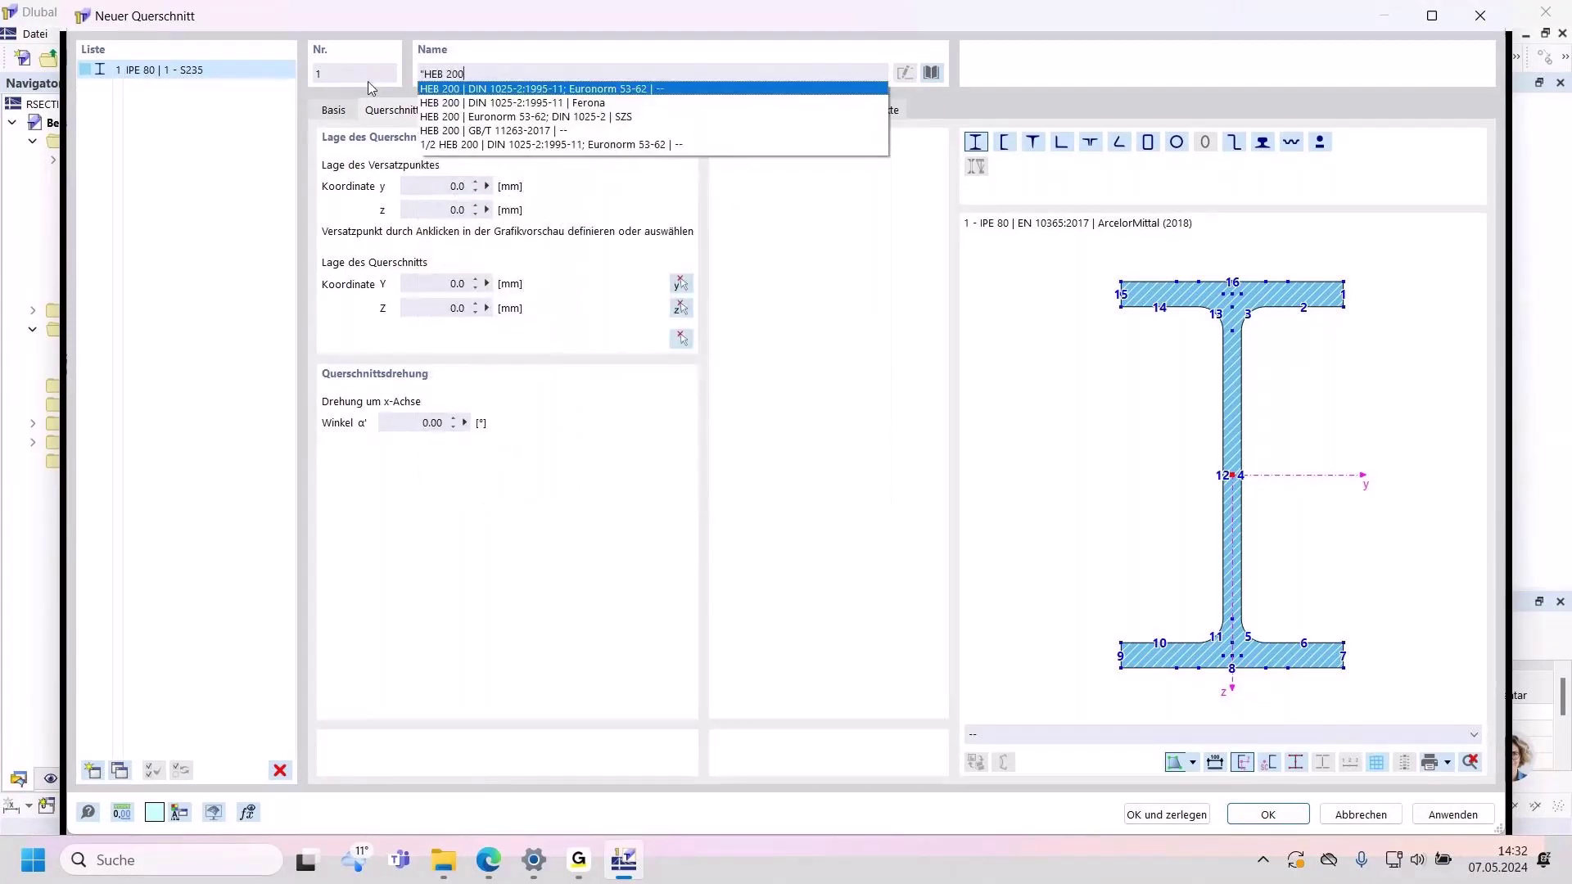
pyautogui.click(562, 104)
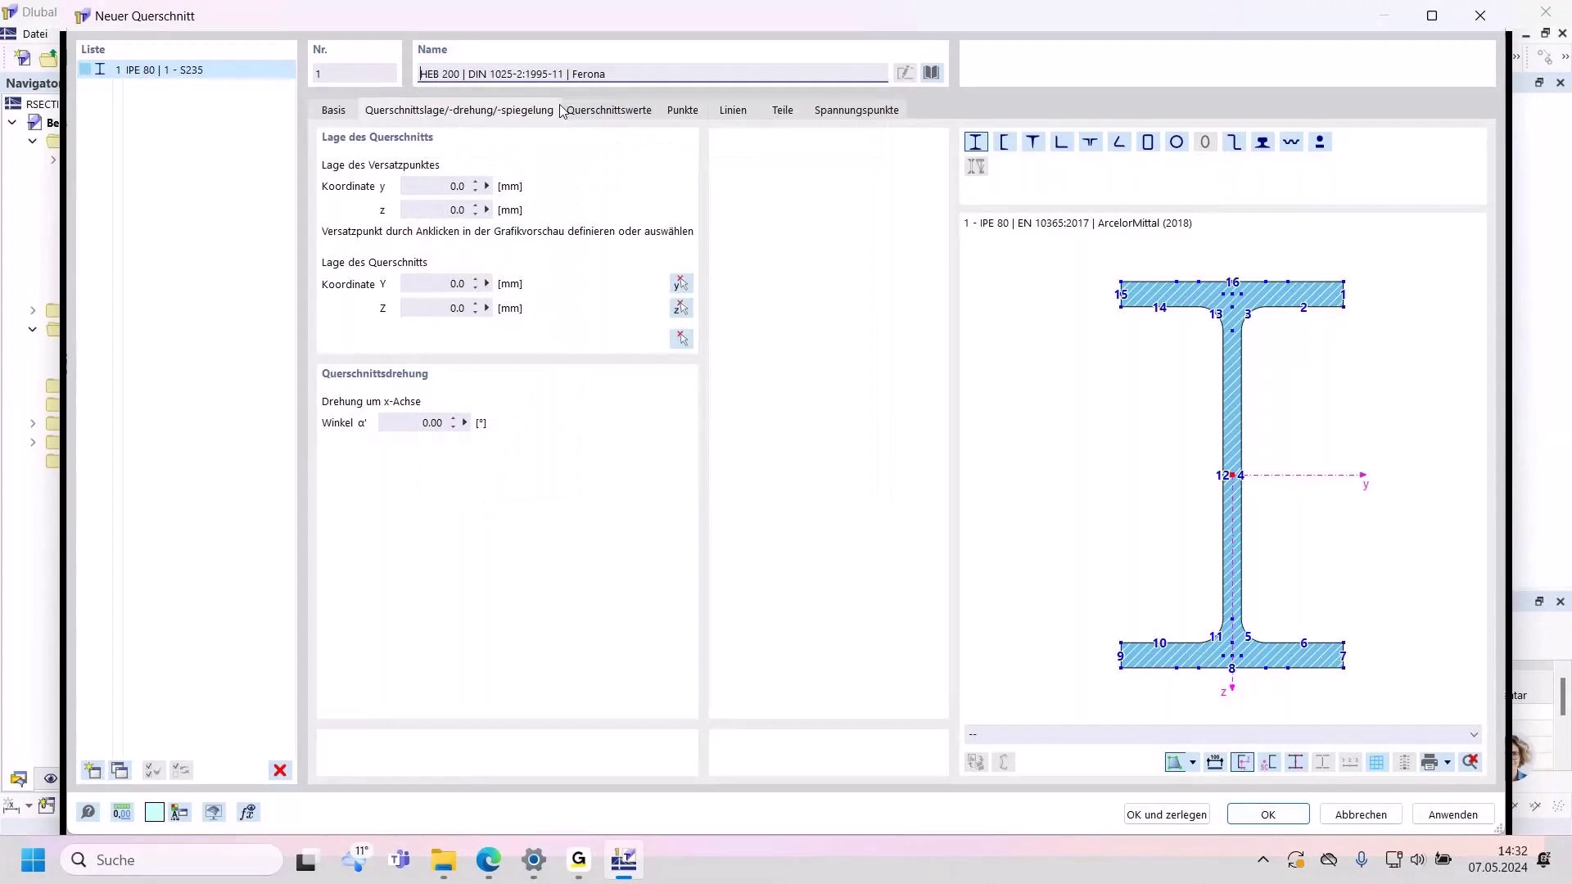
pyautogui.click(1271, 816)
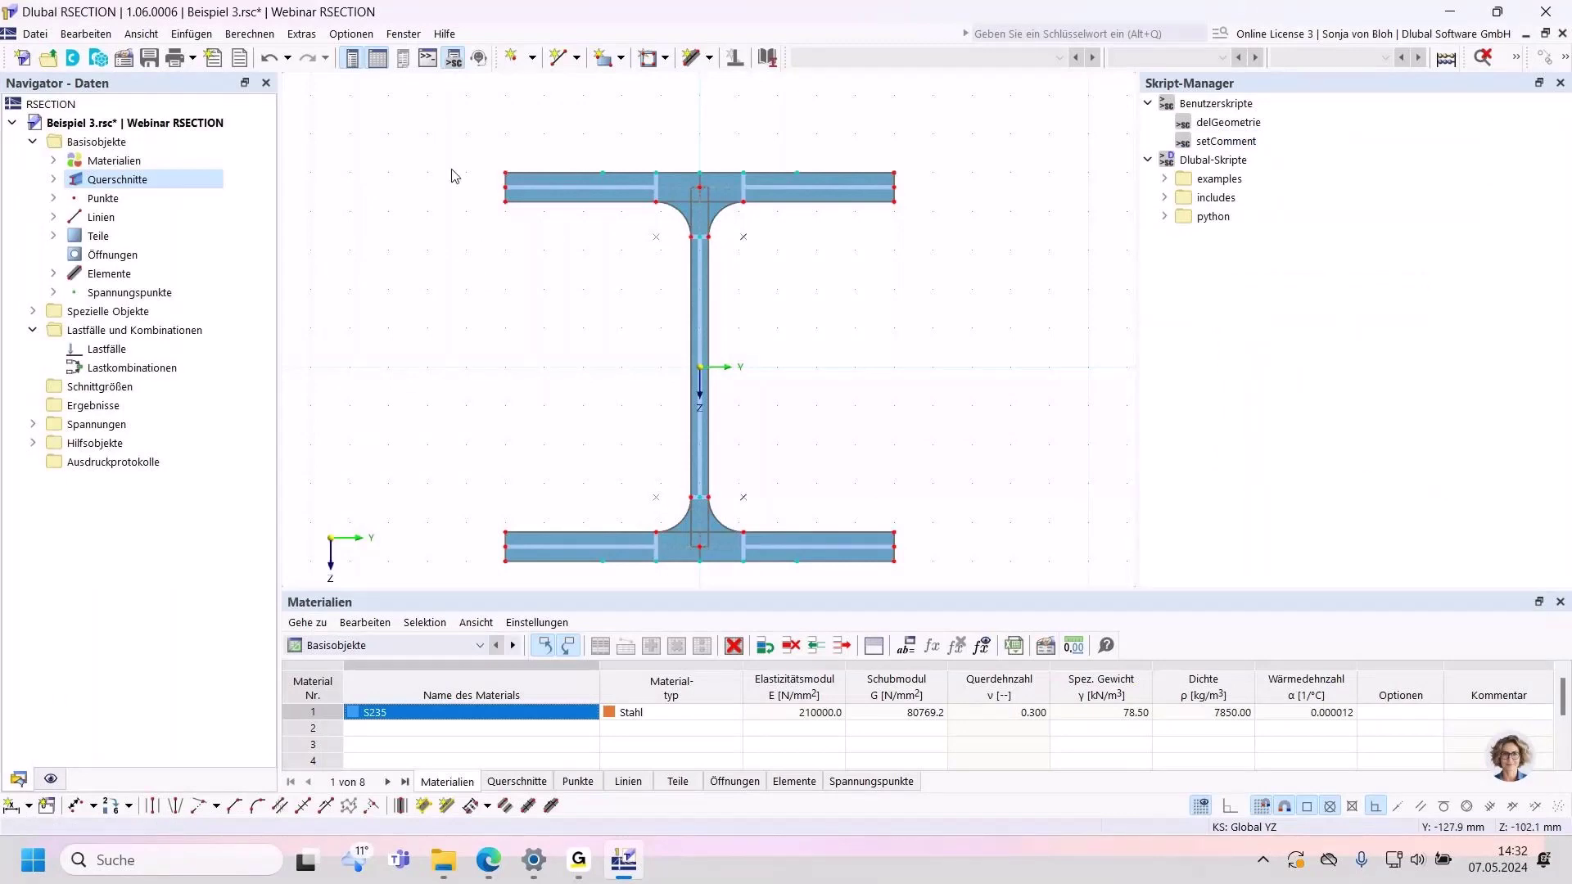
# Step: Create a second cross-section as a flat steel bar with width b 160 mm and height h 10 mm
pyautogui.rightClick(157, 180)
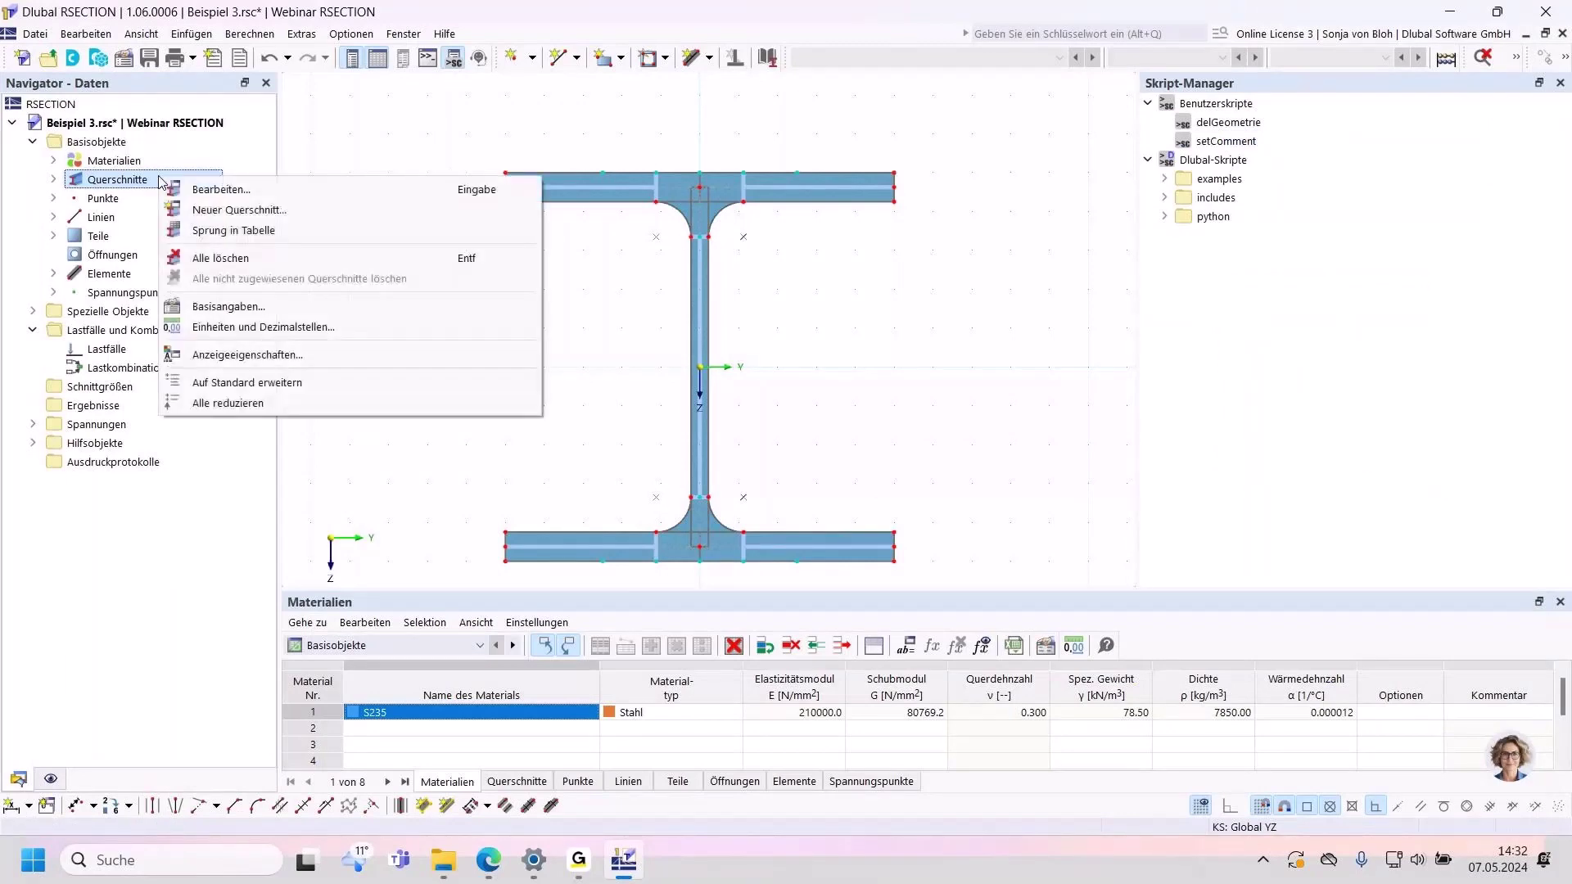
pyautogui.click(219, 212)
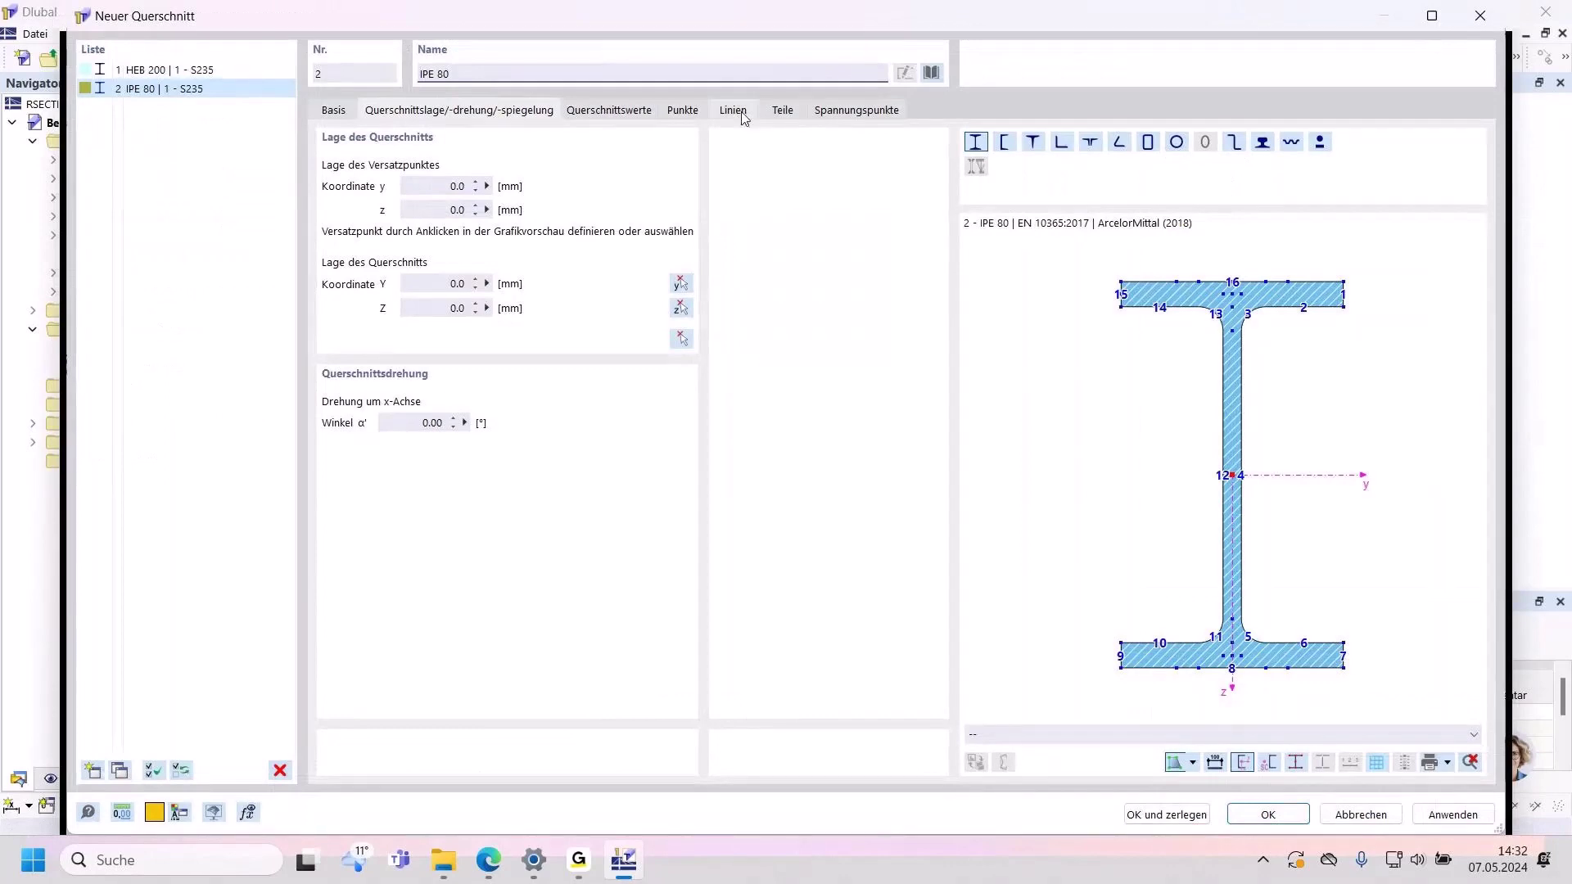
pyautogui.click(933, 72)
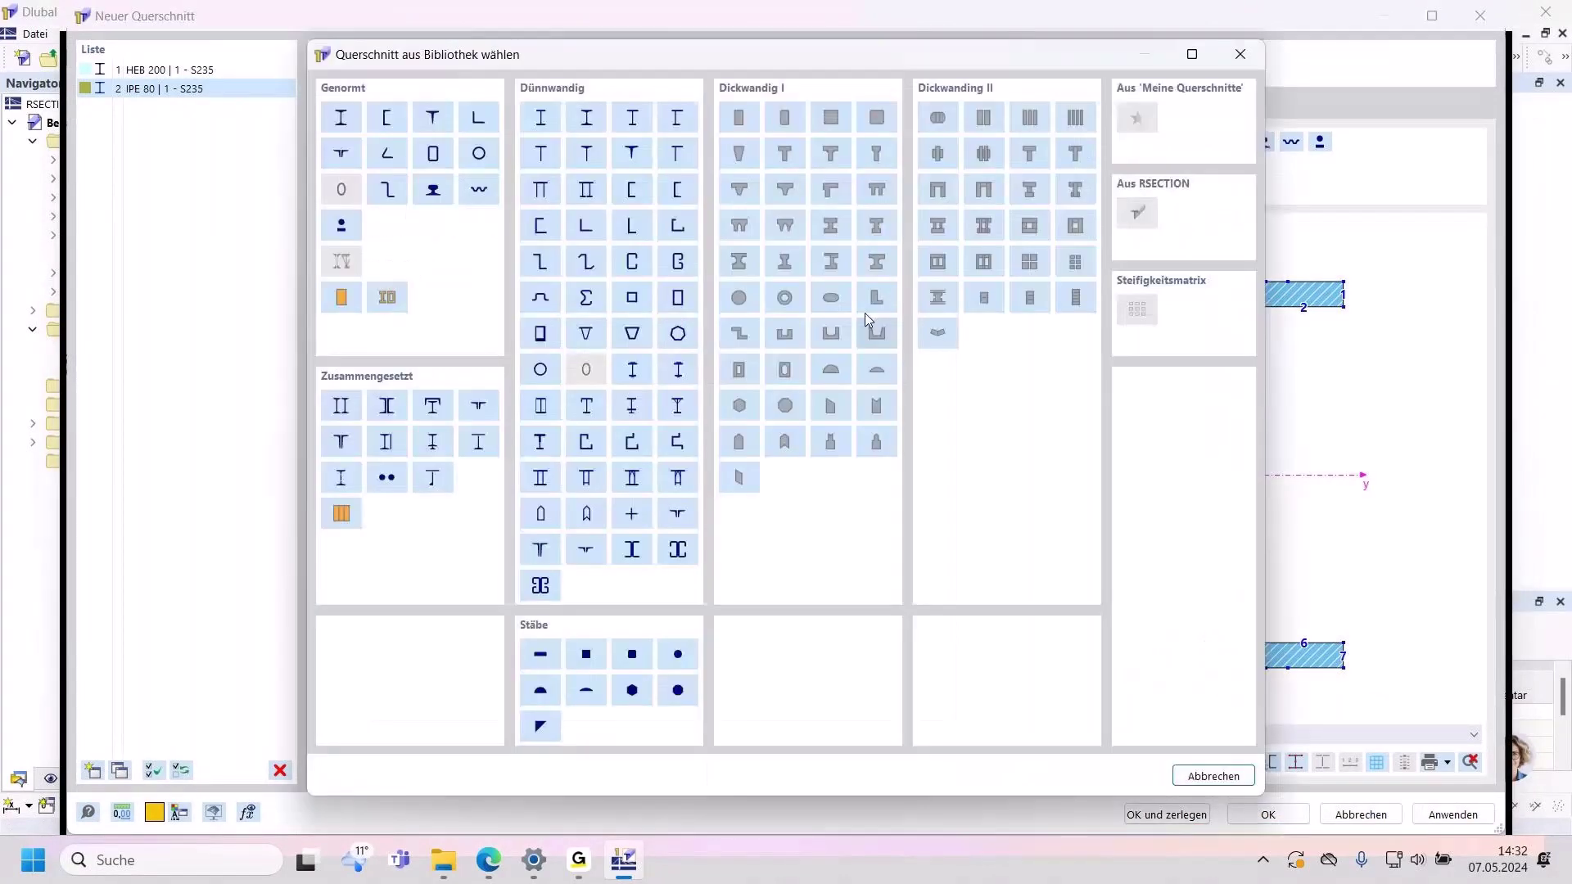
pyautogui.click(541, 655)
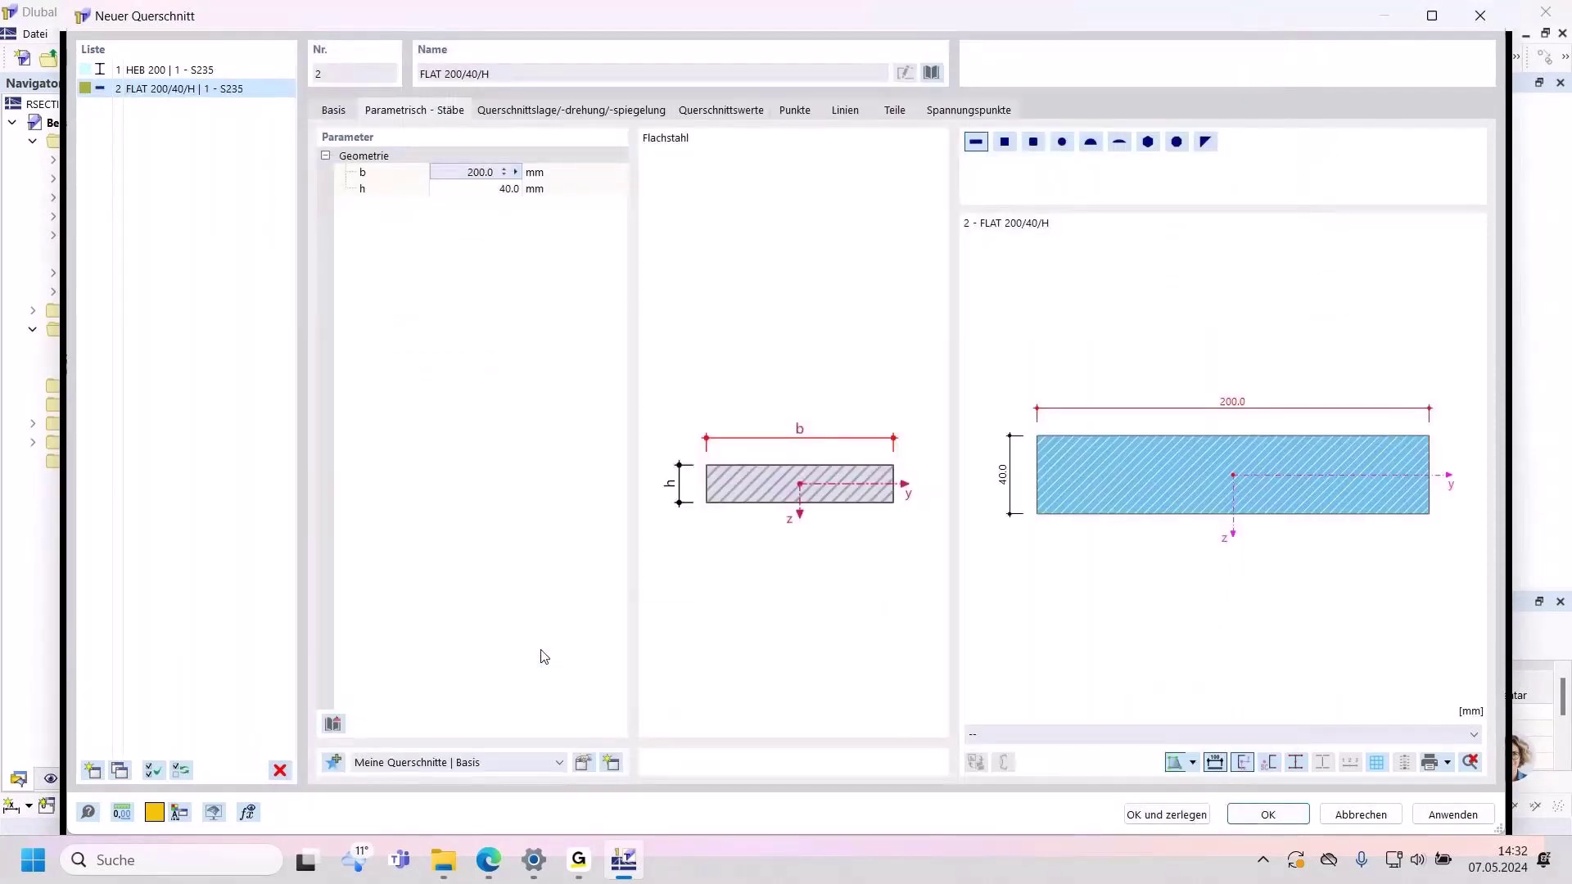
pyautogui.doubleClick(468, 172)
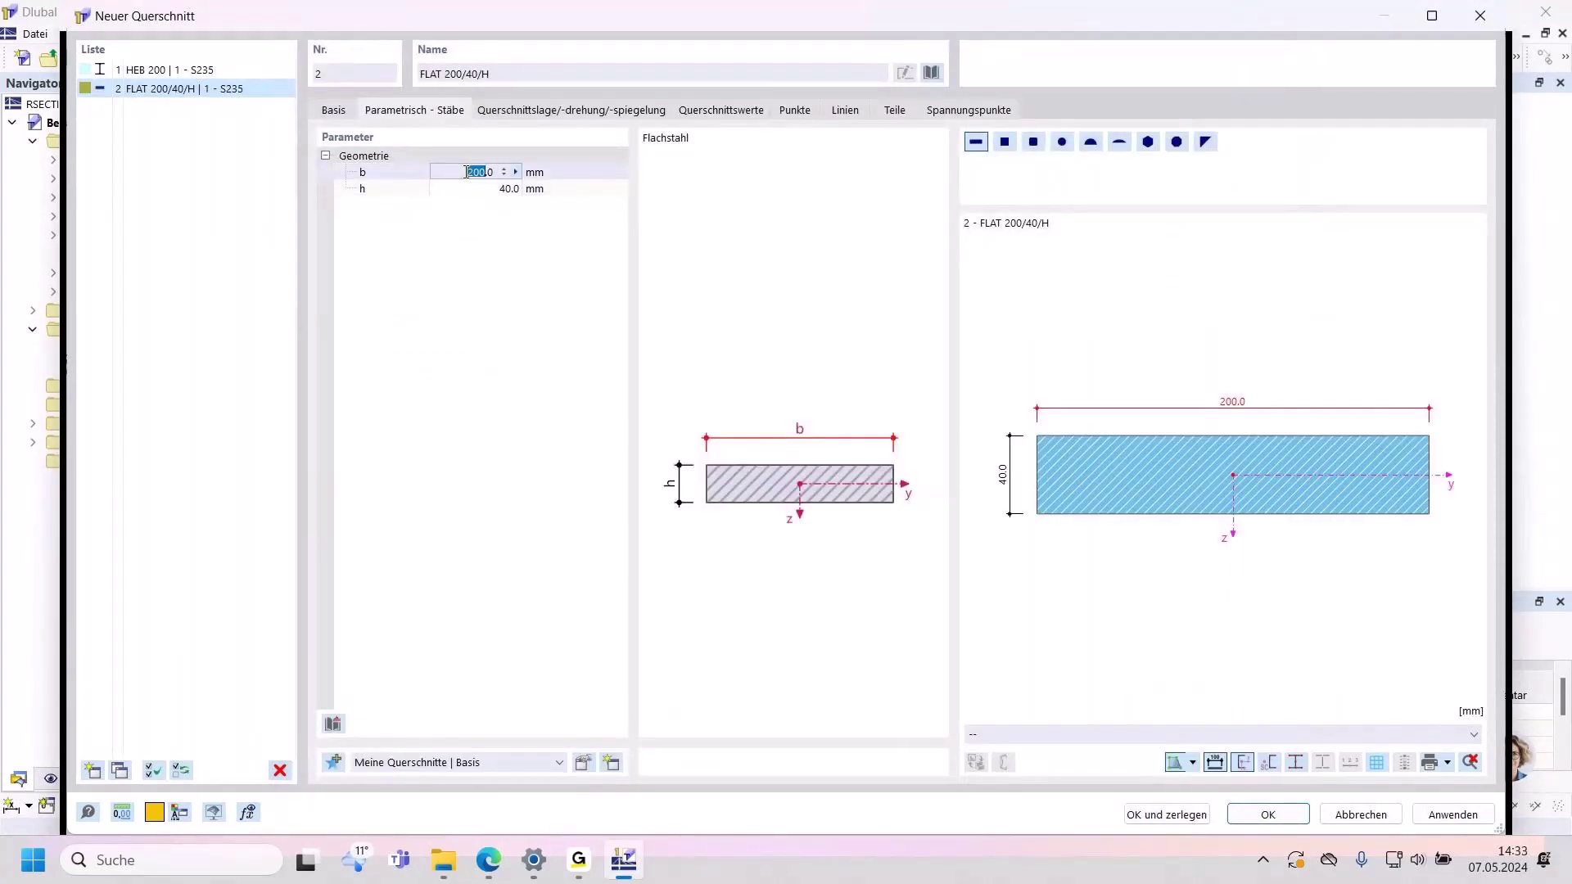
pyautogui.write('160')
pyautogui.click(511, 191)
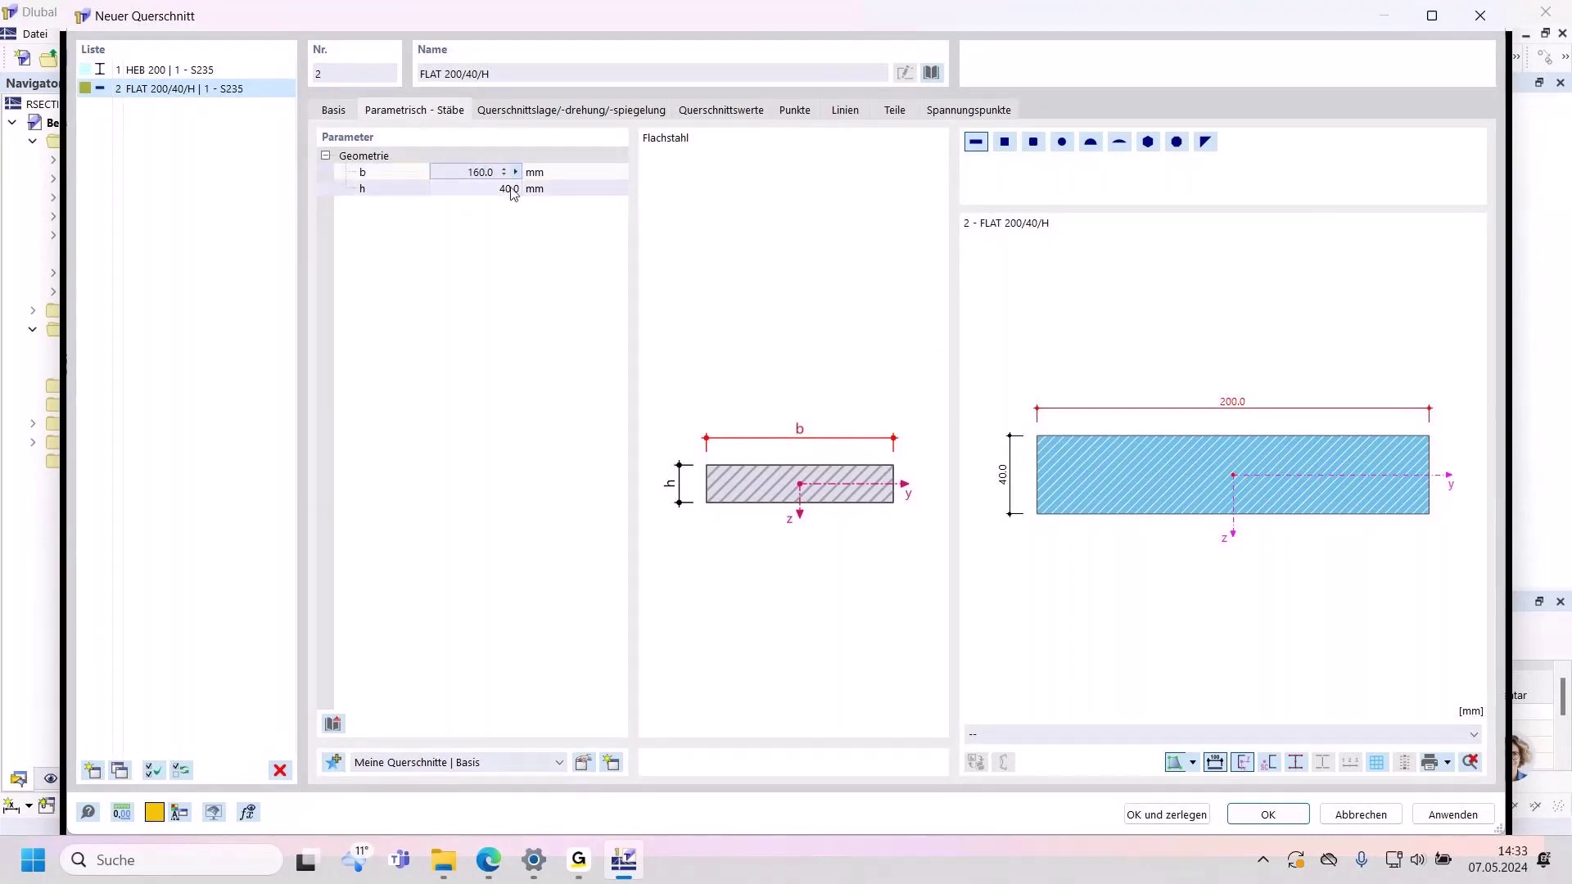
pyautogui.click(487, 190)
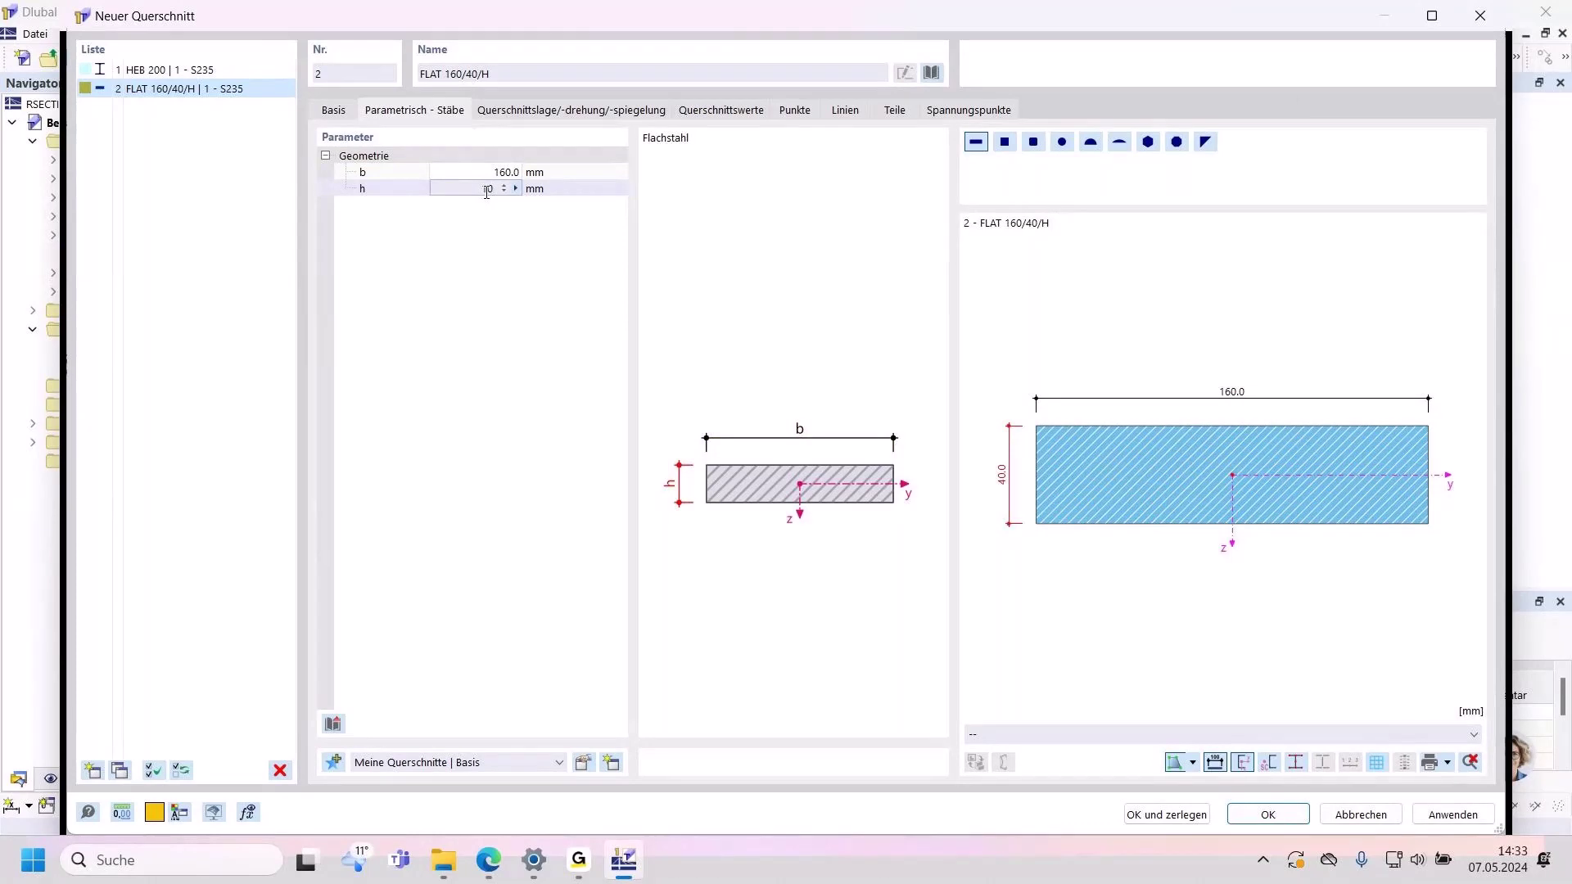
pyautogui.write('10')
# Step: Set the flat bar's offset point to its bottom centre (z 5.0 mm) and place it on the HEB 200's upper flange at Y 0, Z -100 mm
pyautogui.moveTo(555, 16); pyautogui.dragTo(510, 131)
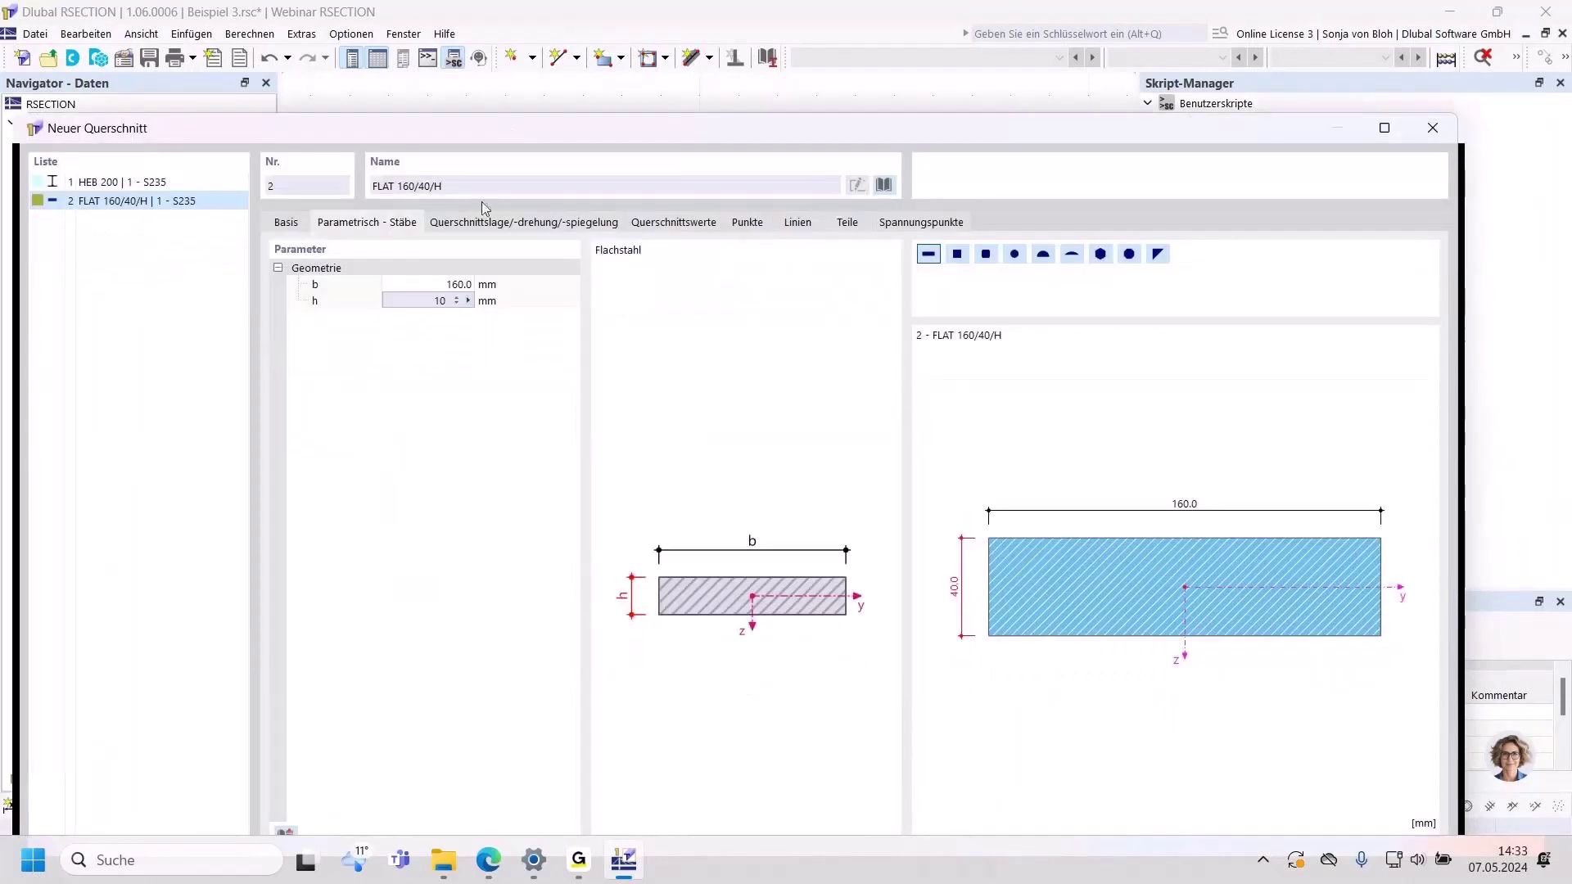
pyautogui.click(531, 222)
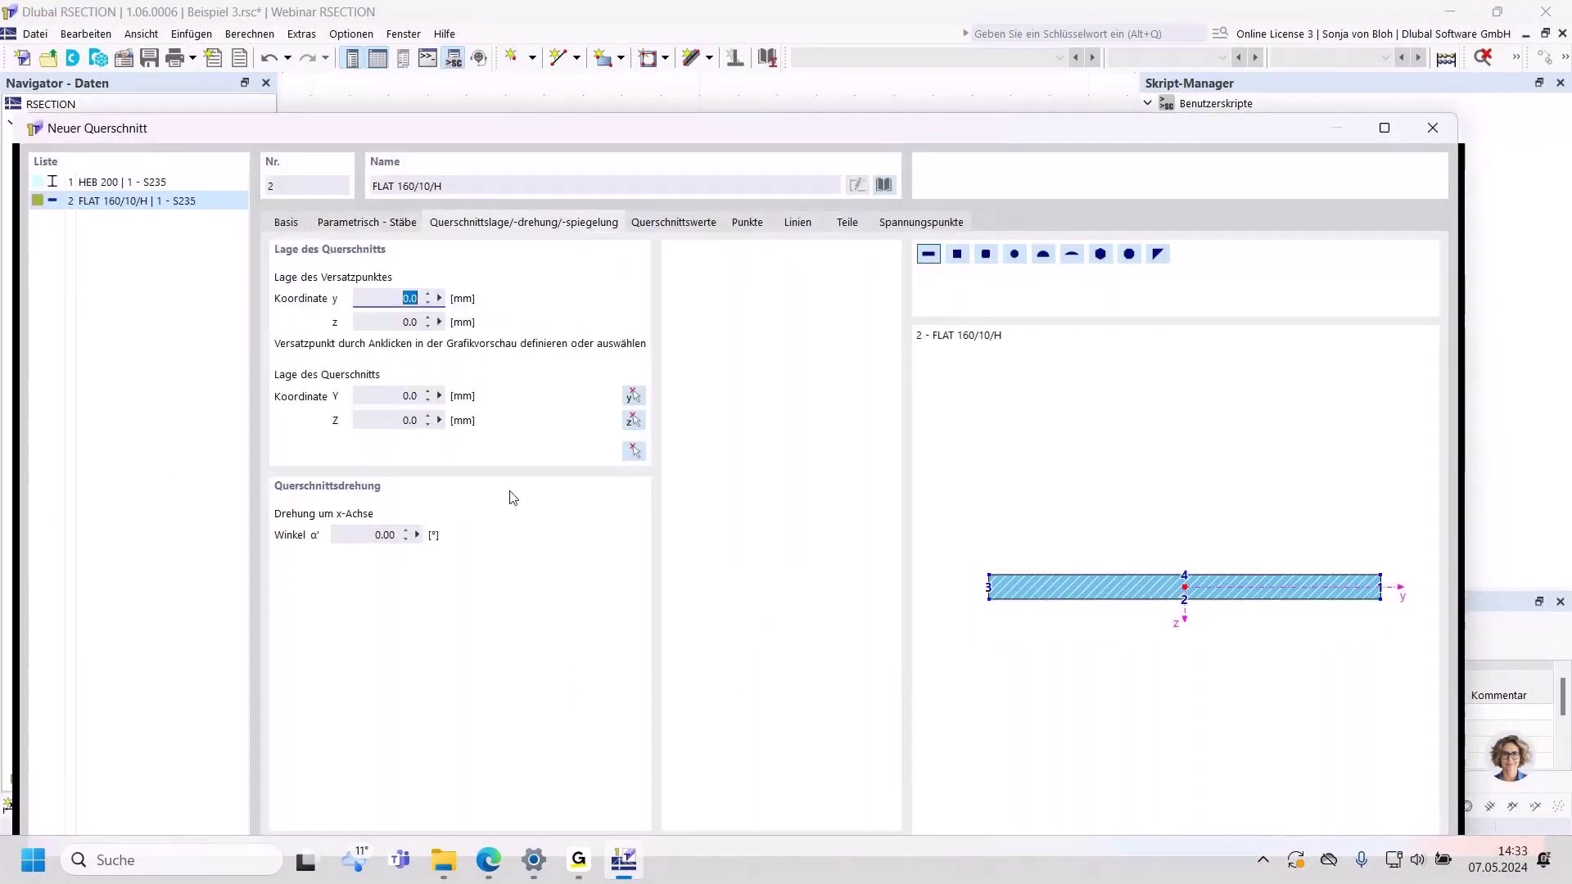
pyautogui.scroll(3, 1266, 651)
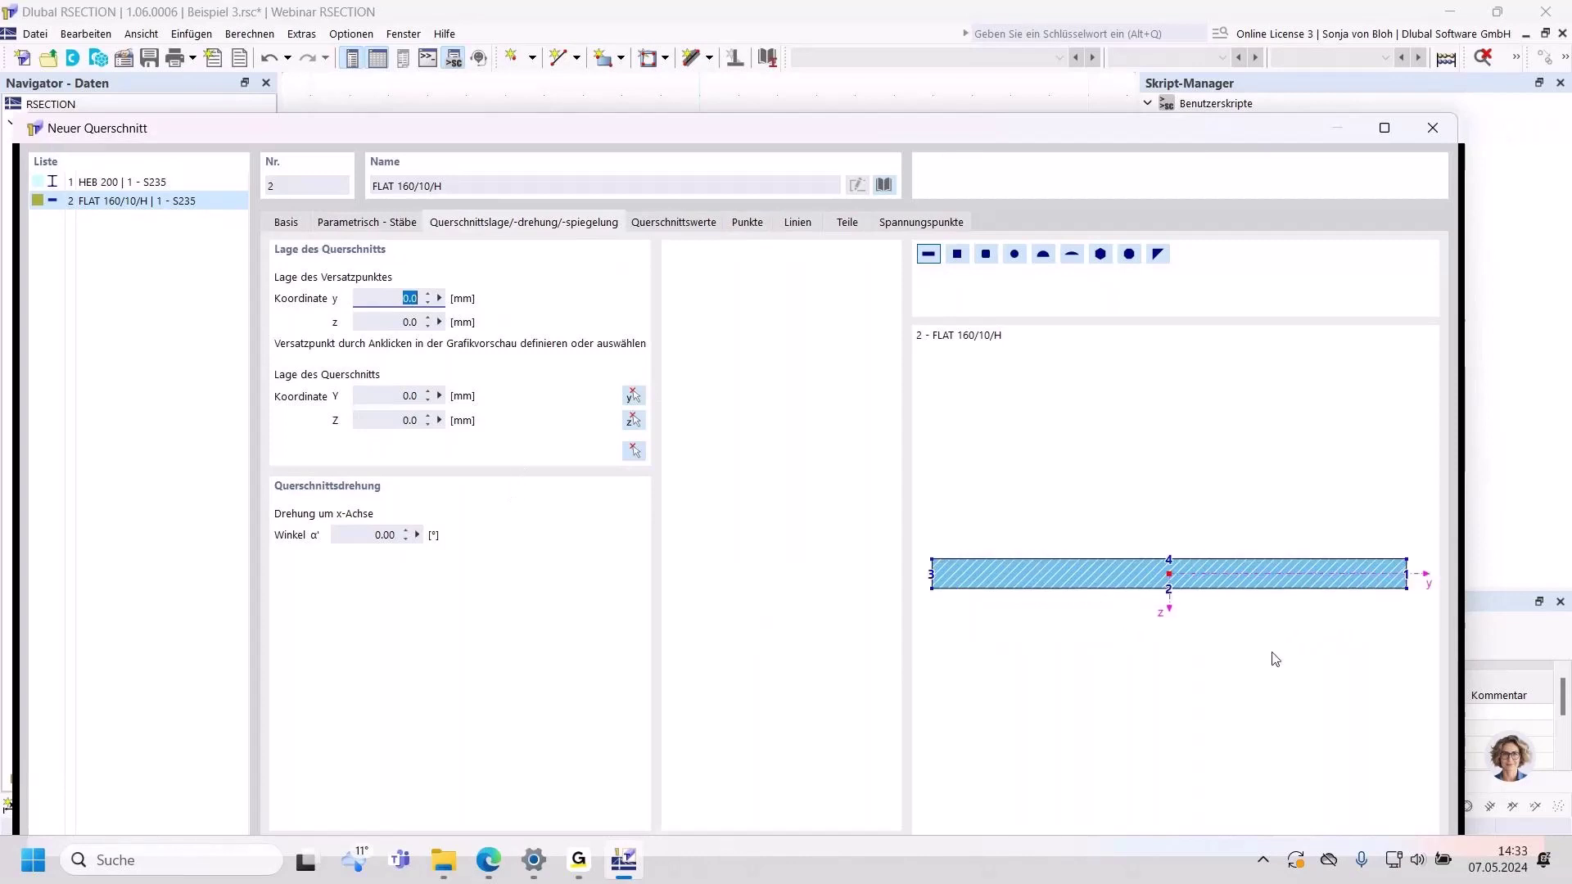
pyautogui.click(1147, 576)
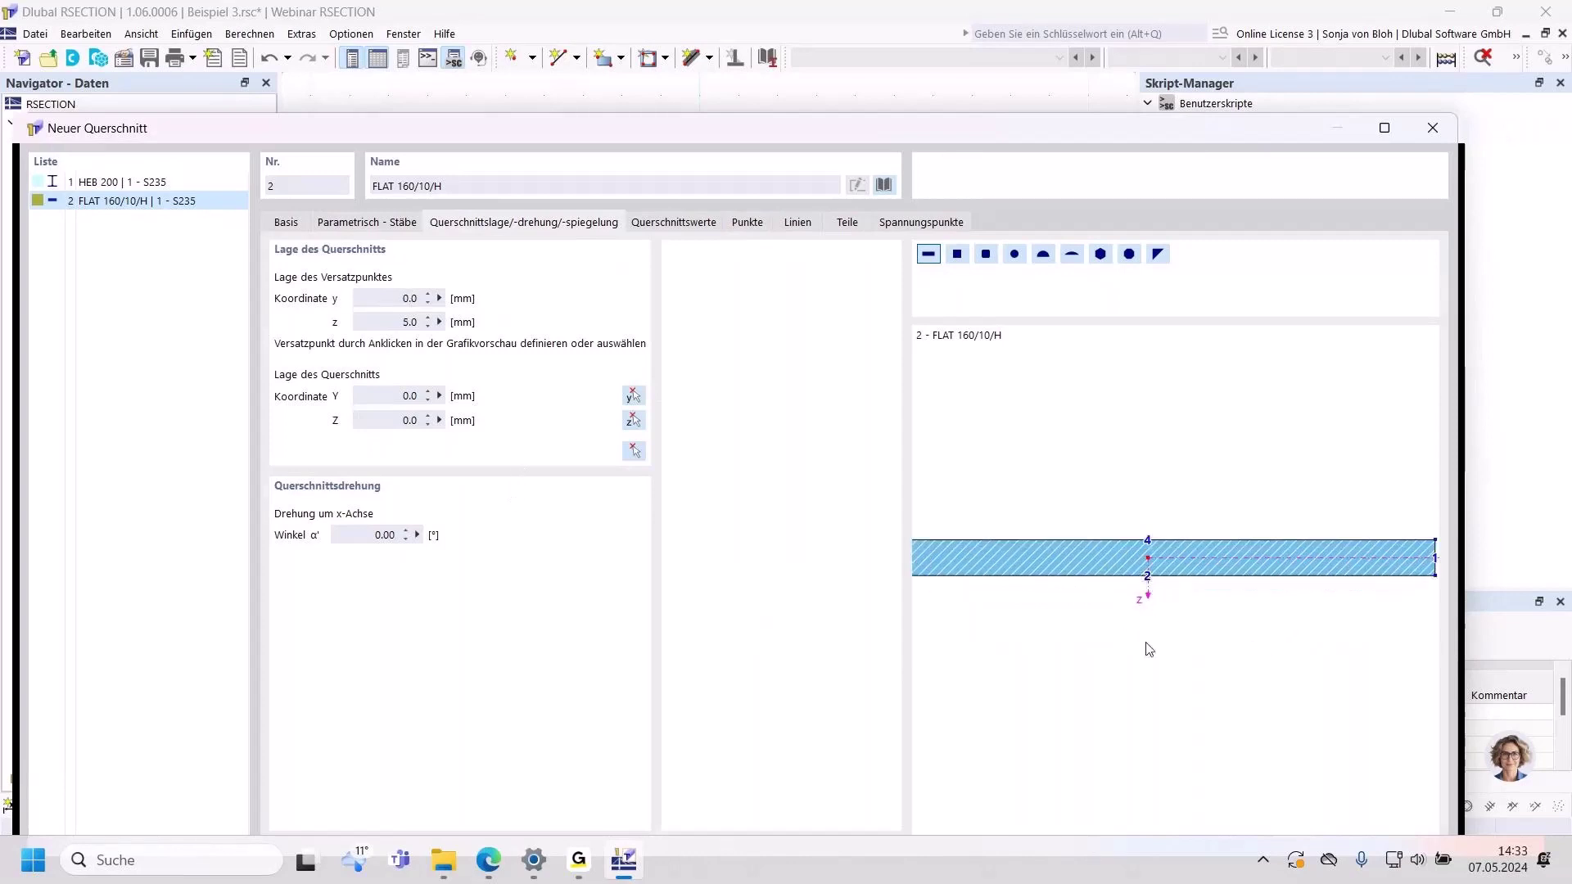
pyautogui.scroll(-1, 1152, 604)
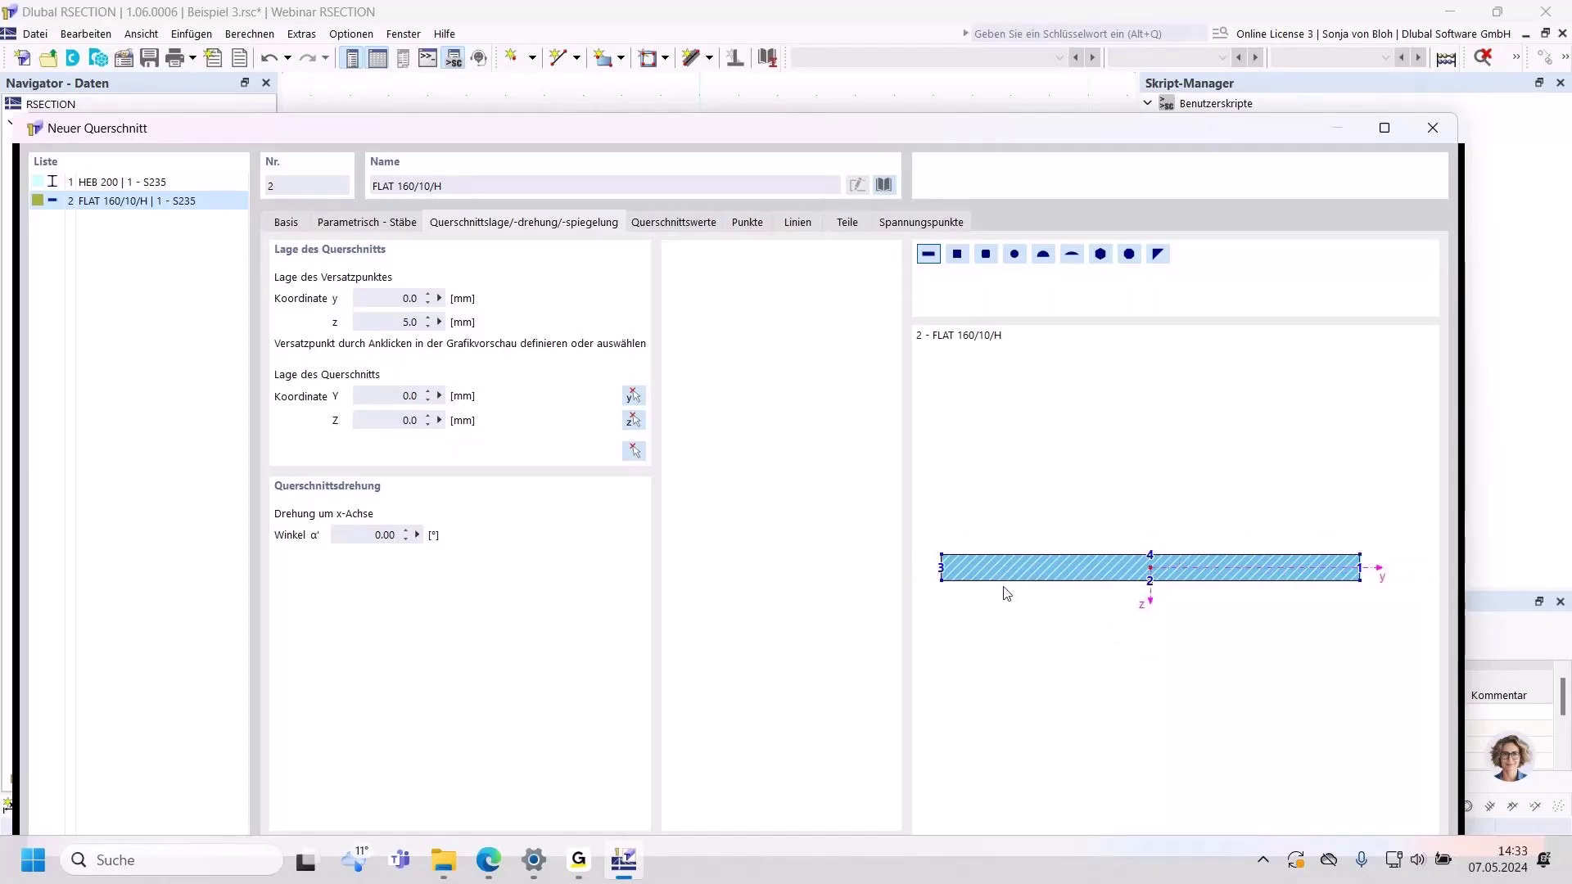
pyautogui.click(634, 452)
pyautogui.click(697, 187)
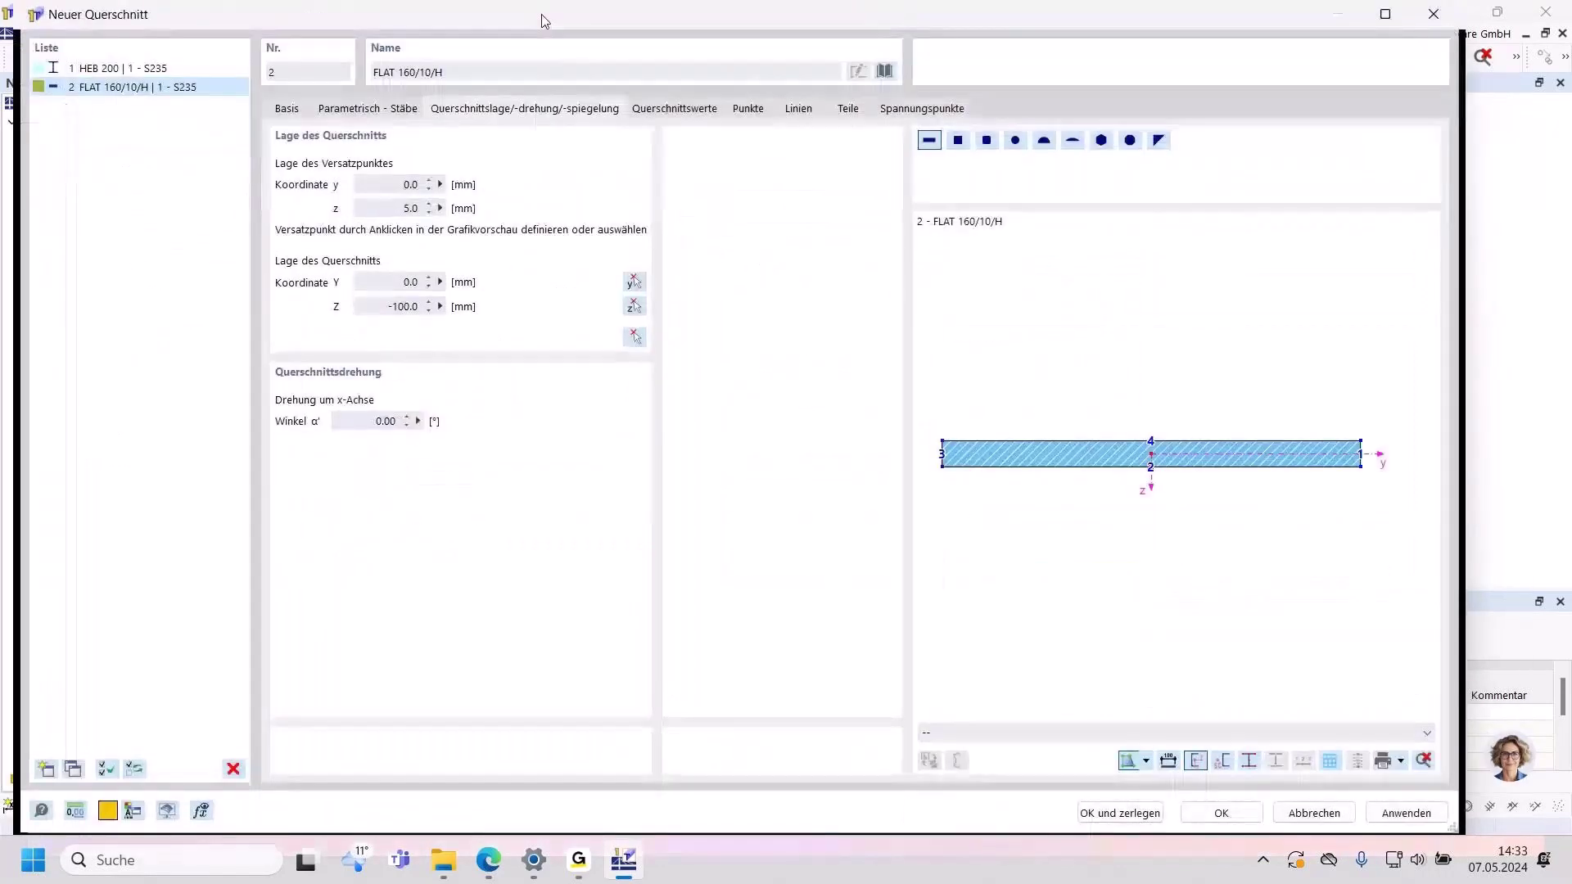
pyautogui.click(1218, 827)
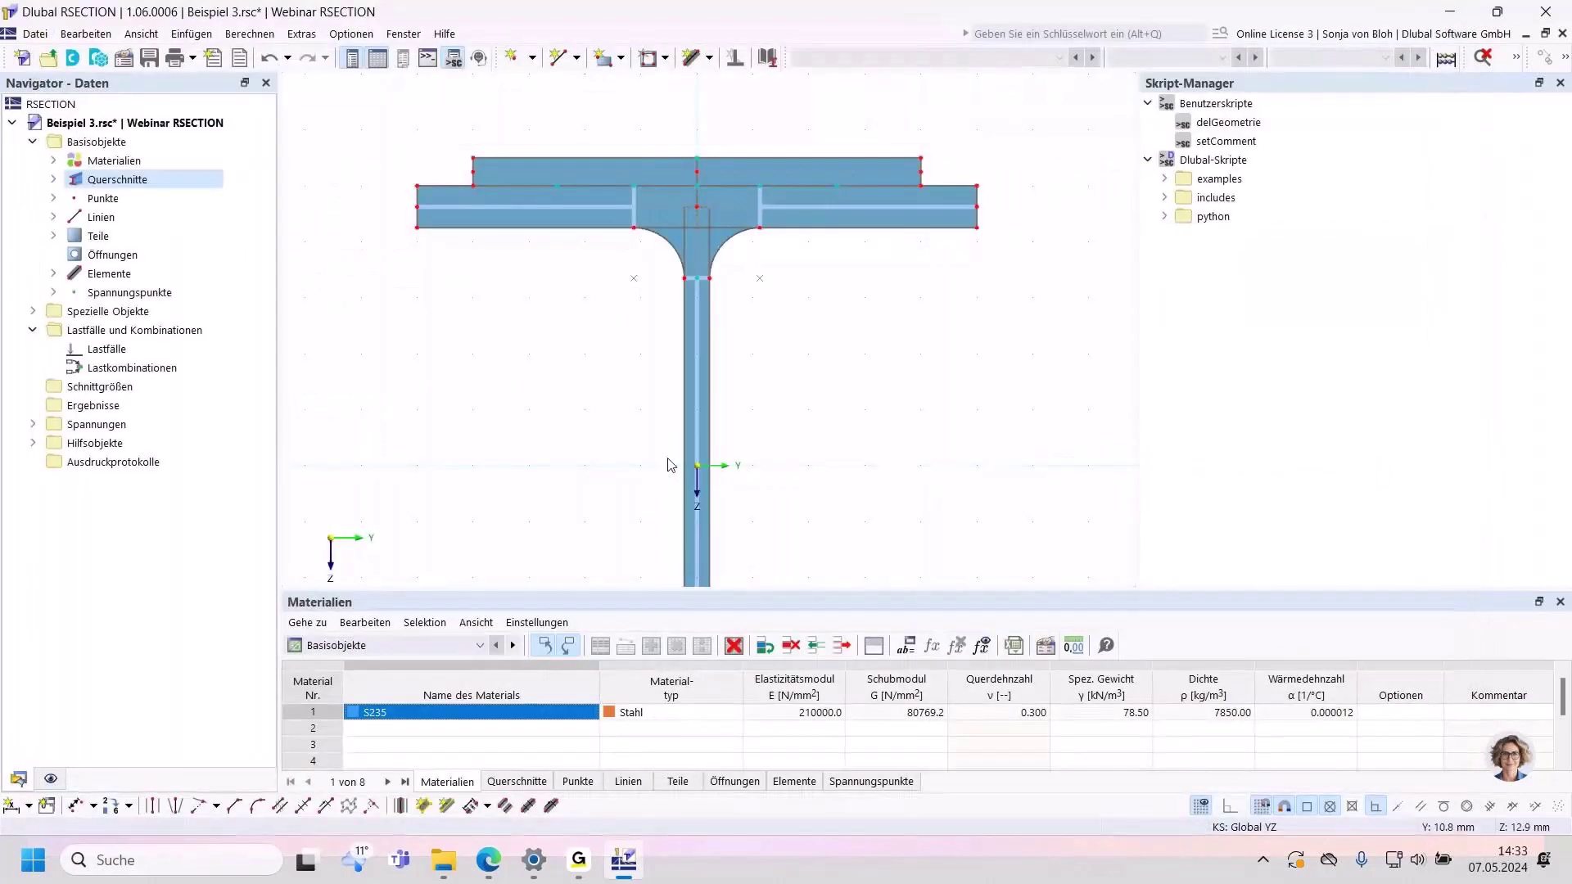
# Step: Check the option for automatically connecting lines and elements, and highlight each of the two parts in the model
pyautogui.rightClick(427, 343)
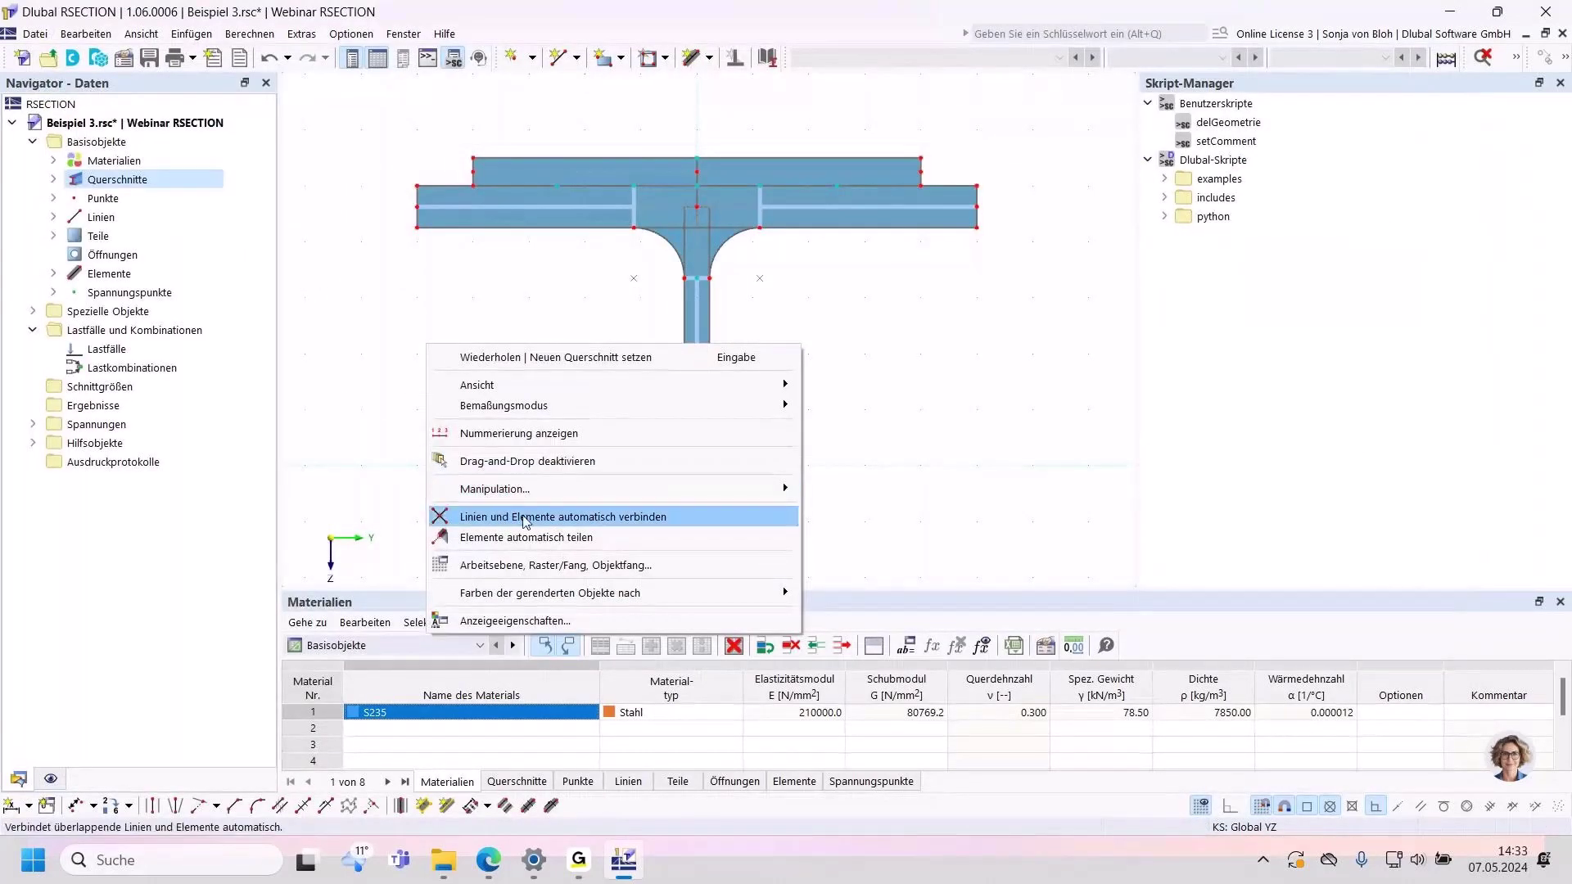
pyautogui.click(387, 361)
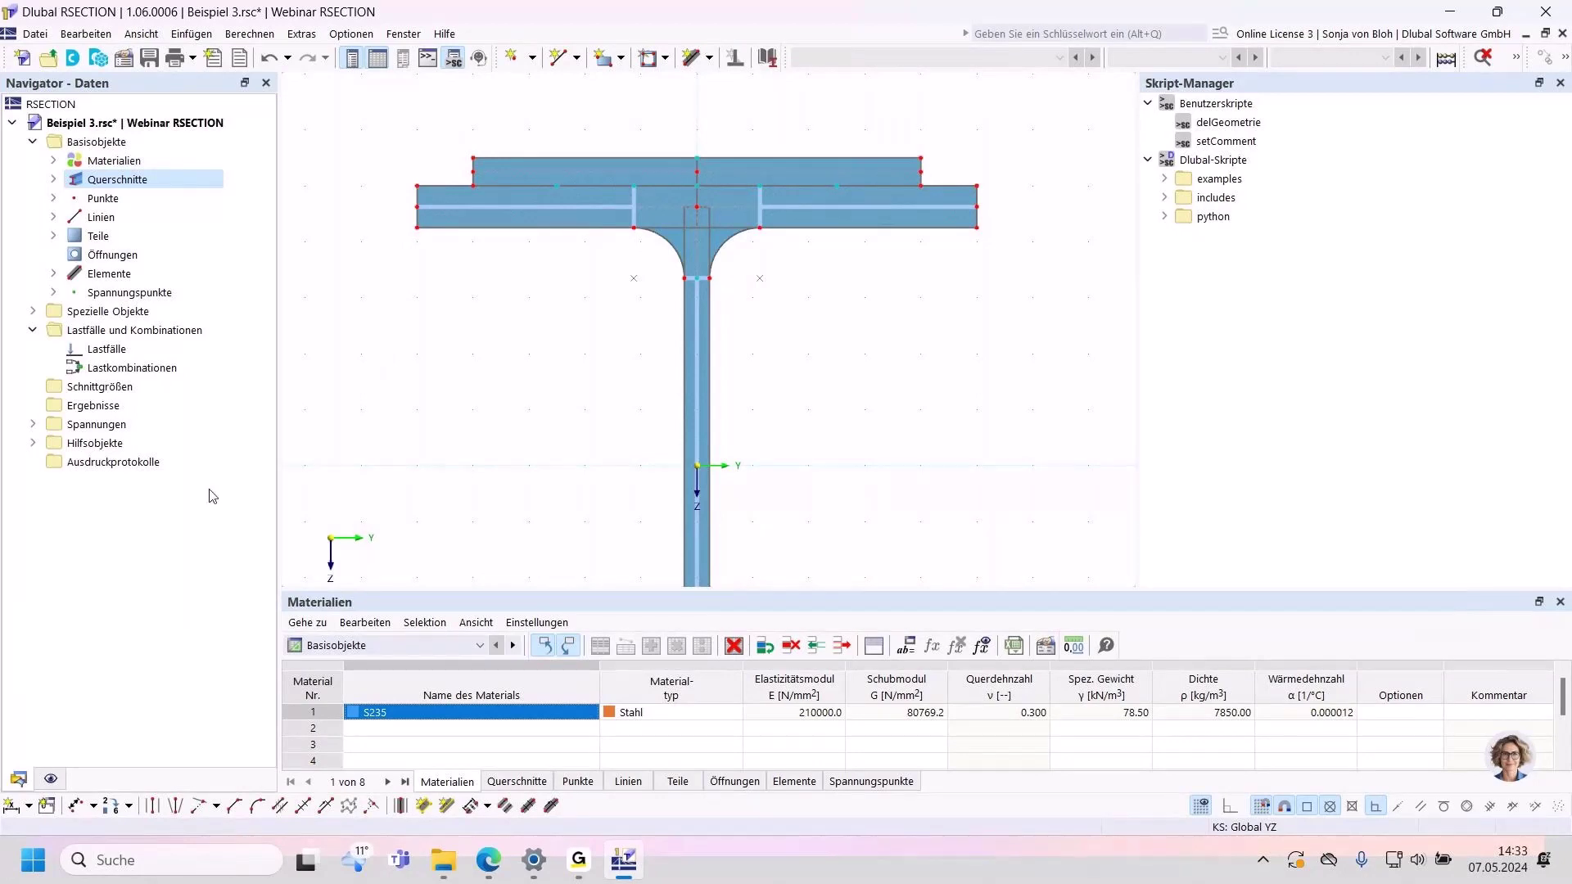
pyautogui.click(53, 236)
pyautogui.click(122, 255)
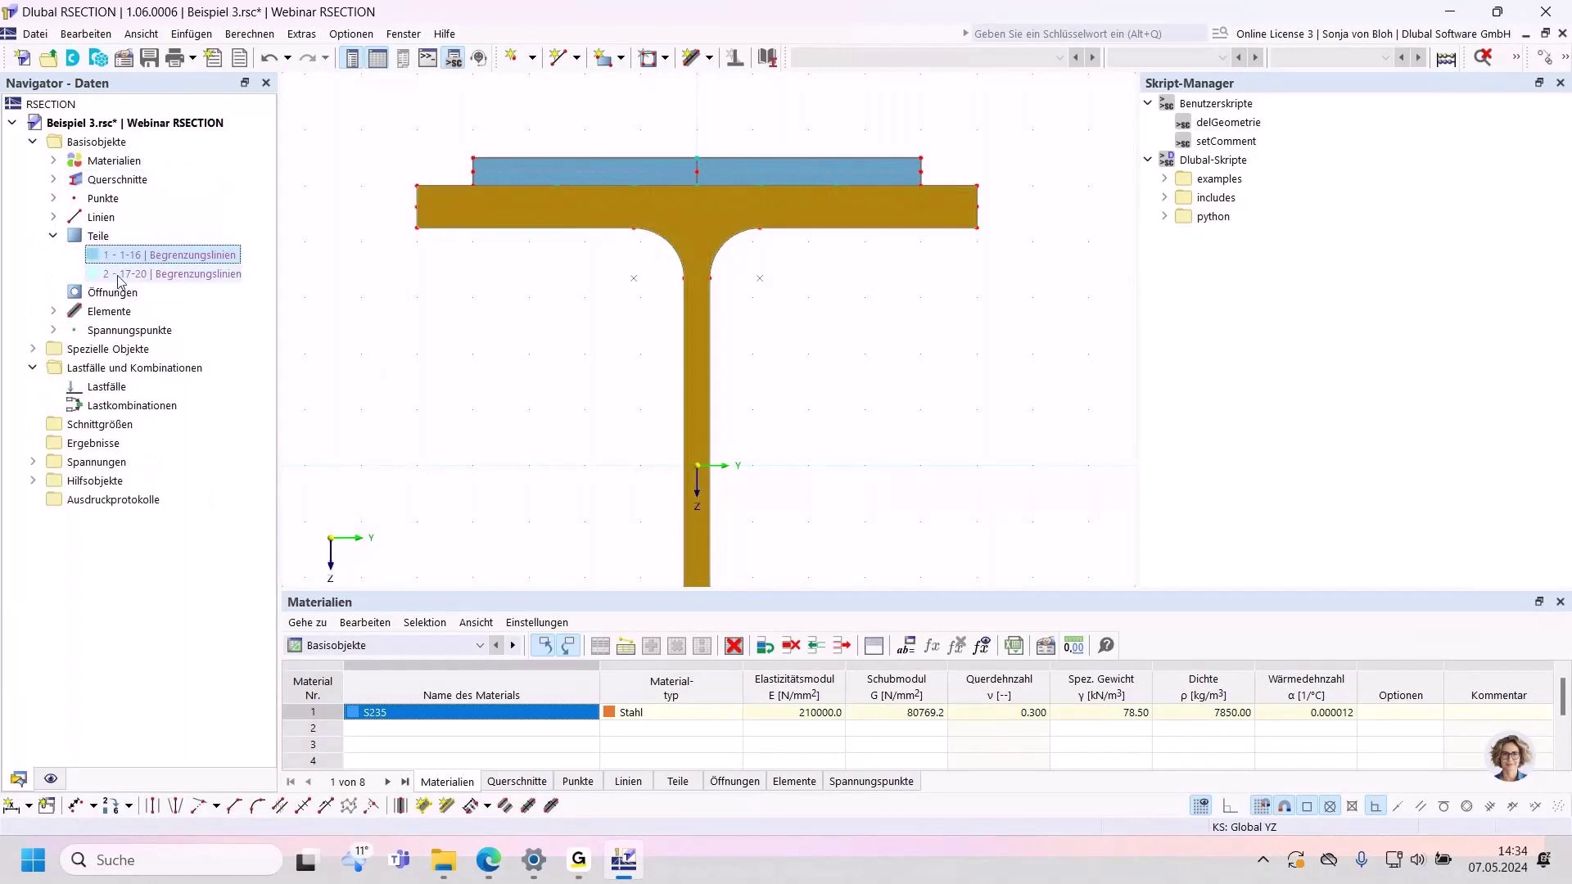
pyautogui.click(123, 274)
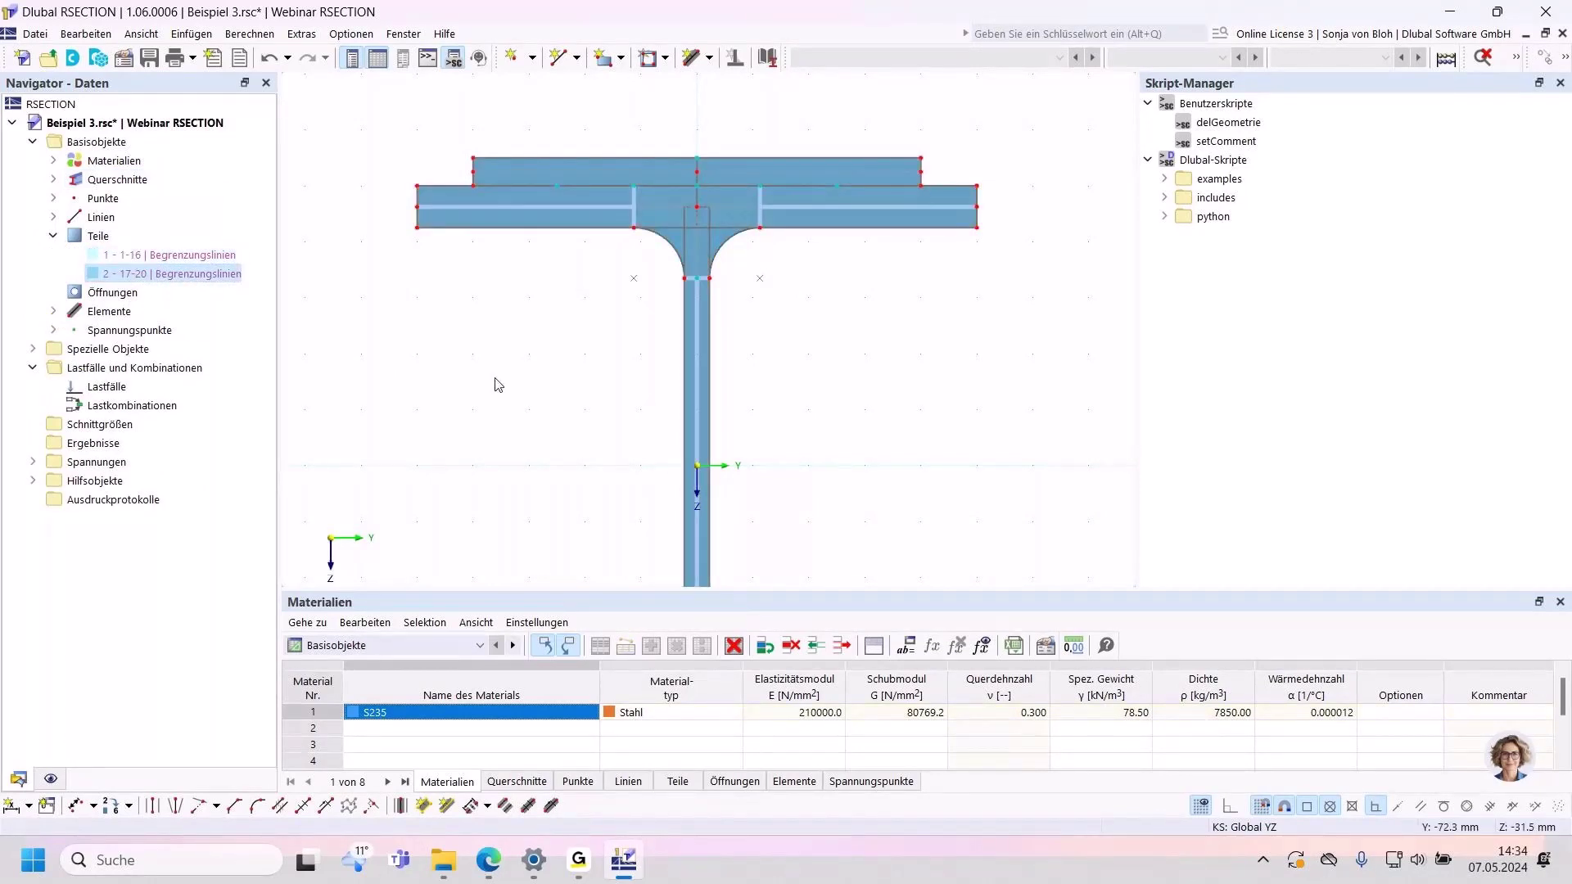
# Step: Decompose the HEB 200 and FLAT 160/10/H cross-sections into their individual objects
pyautogui.click(53, 179)
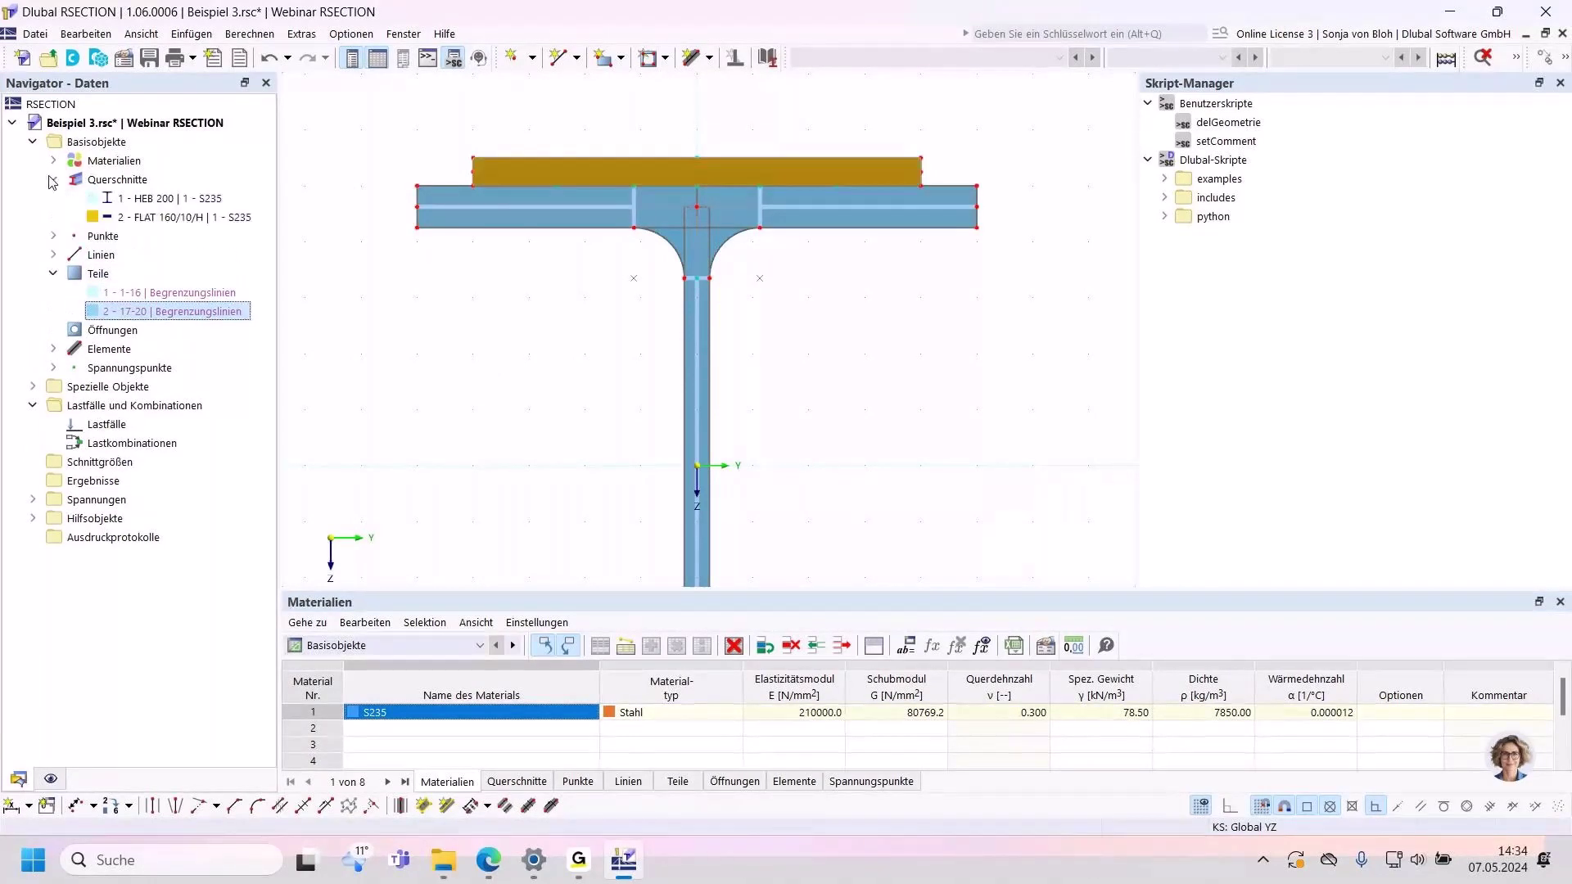
pyautogui.click(141, 220)
pyautogui.rightClick(138, 200)
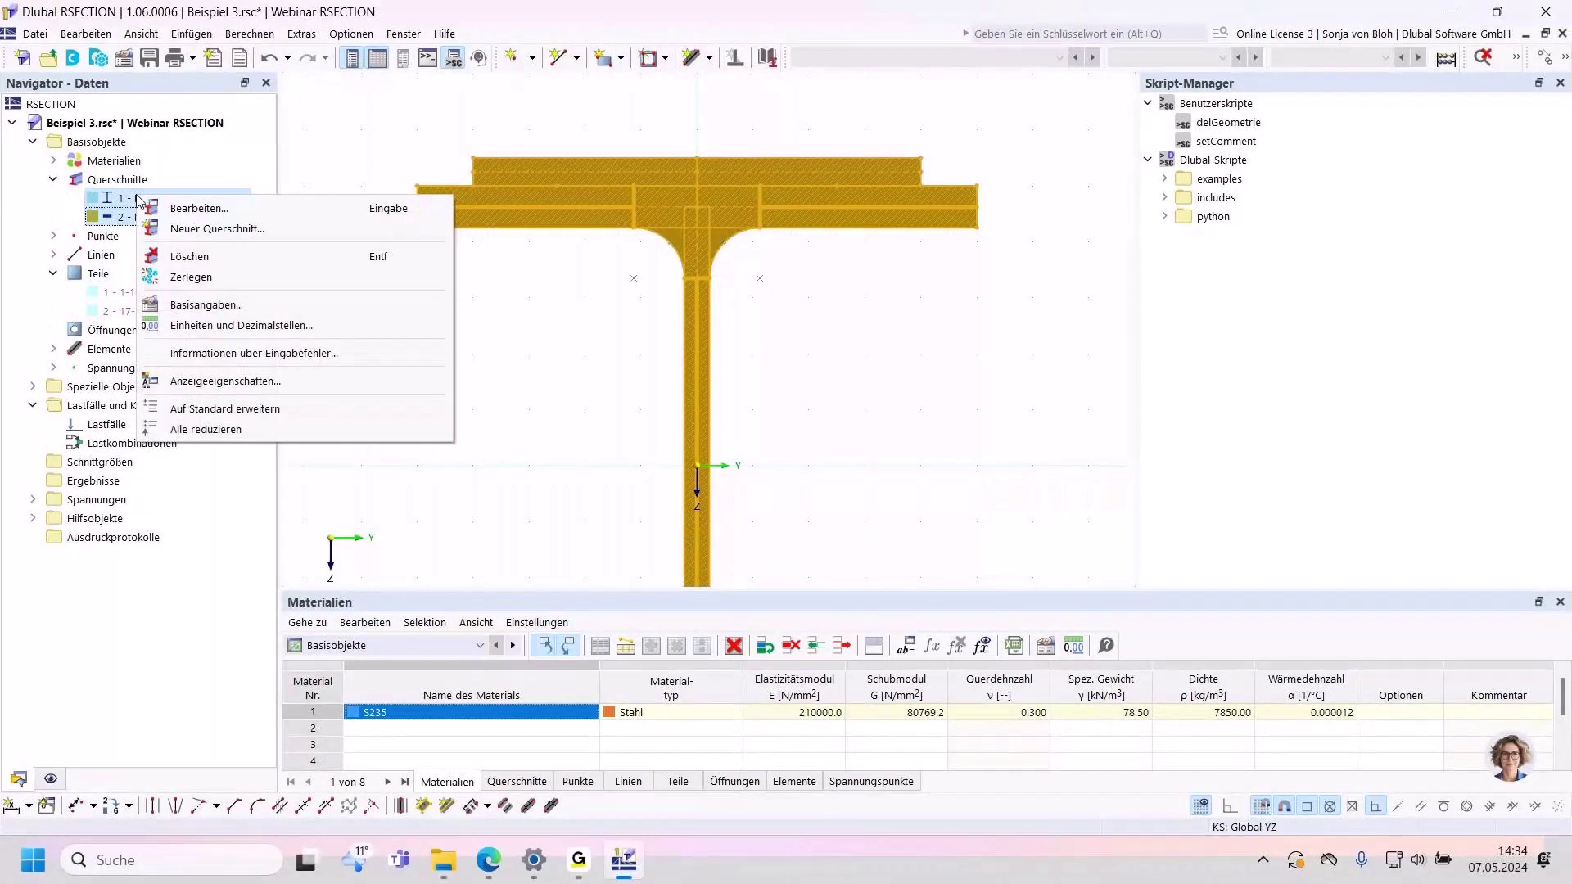
pyautogui.click(191, 278)
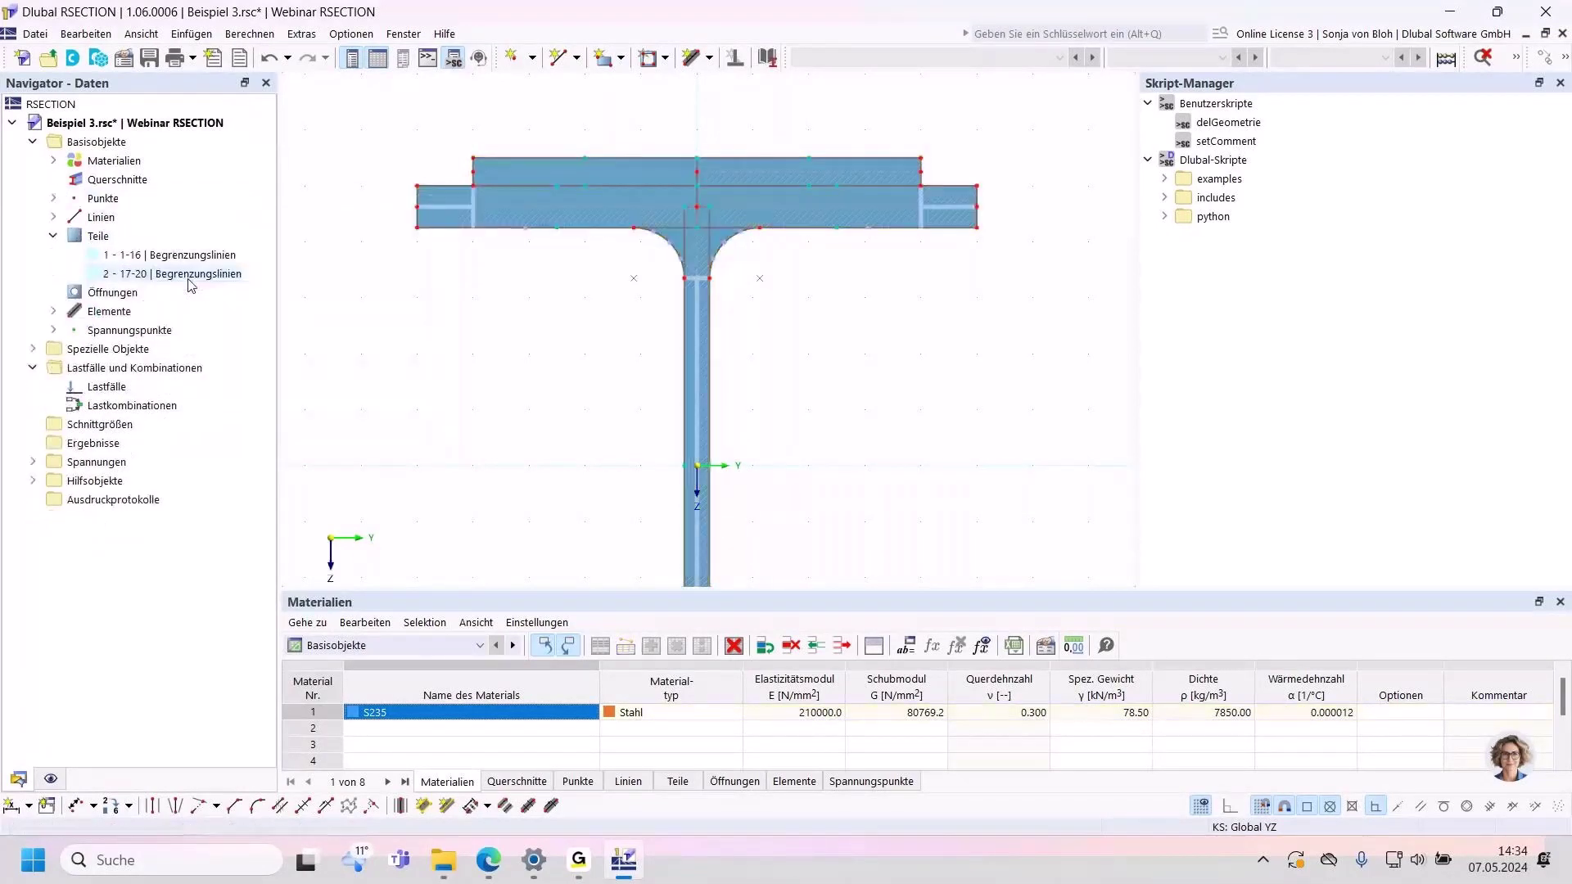
# Step: Highlight the decomposed HEB 200 part and toggle the automatic connection of lines and elements
pyautogui.click(137, 257)
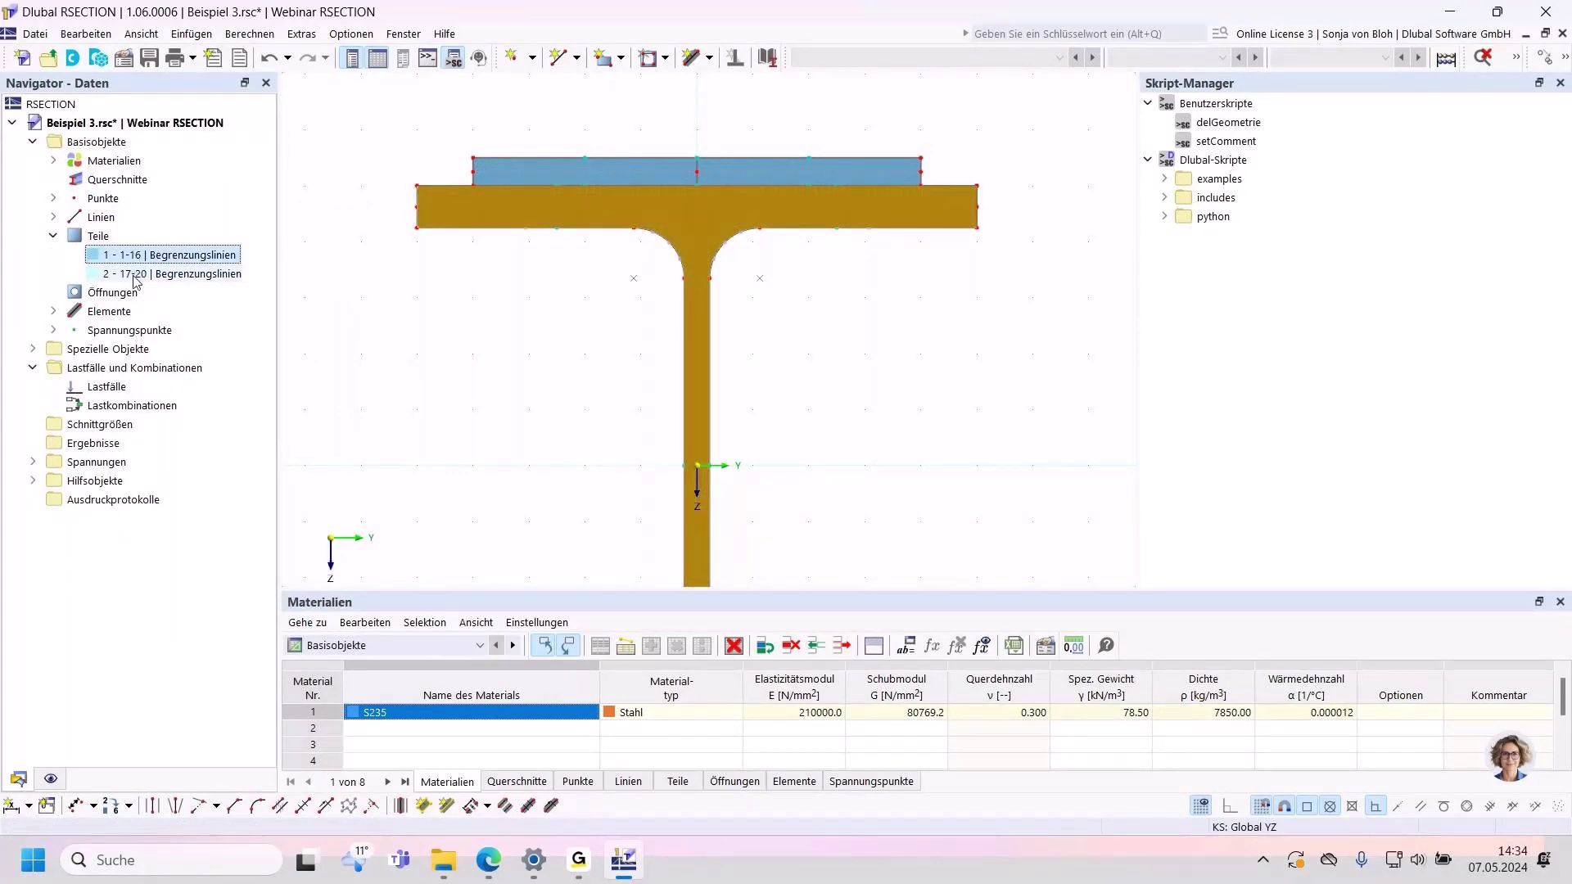
pyautogui.click(456, 352)
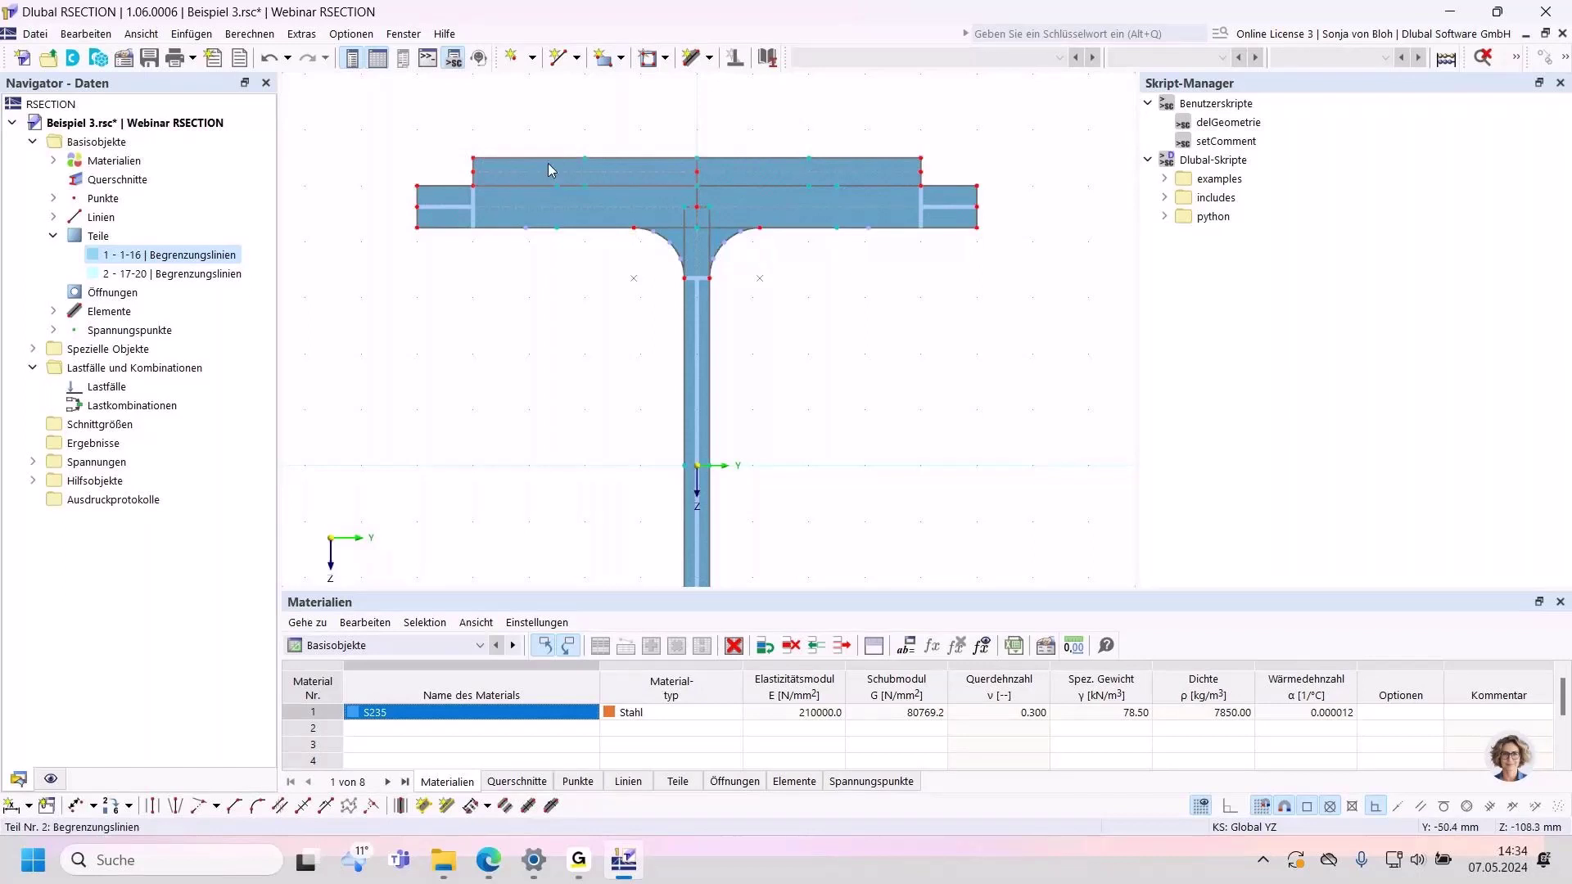
pyautogui.rightClick(418, 333)
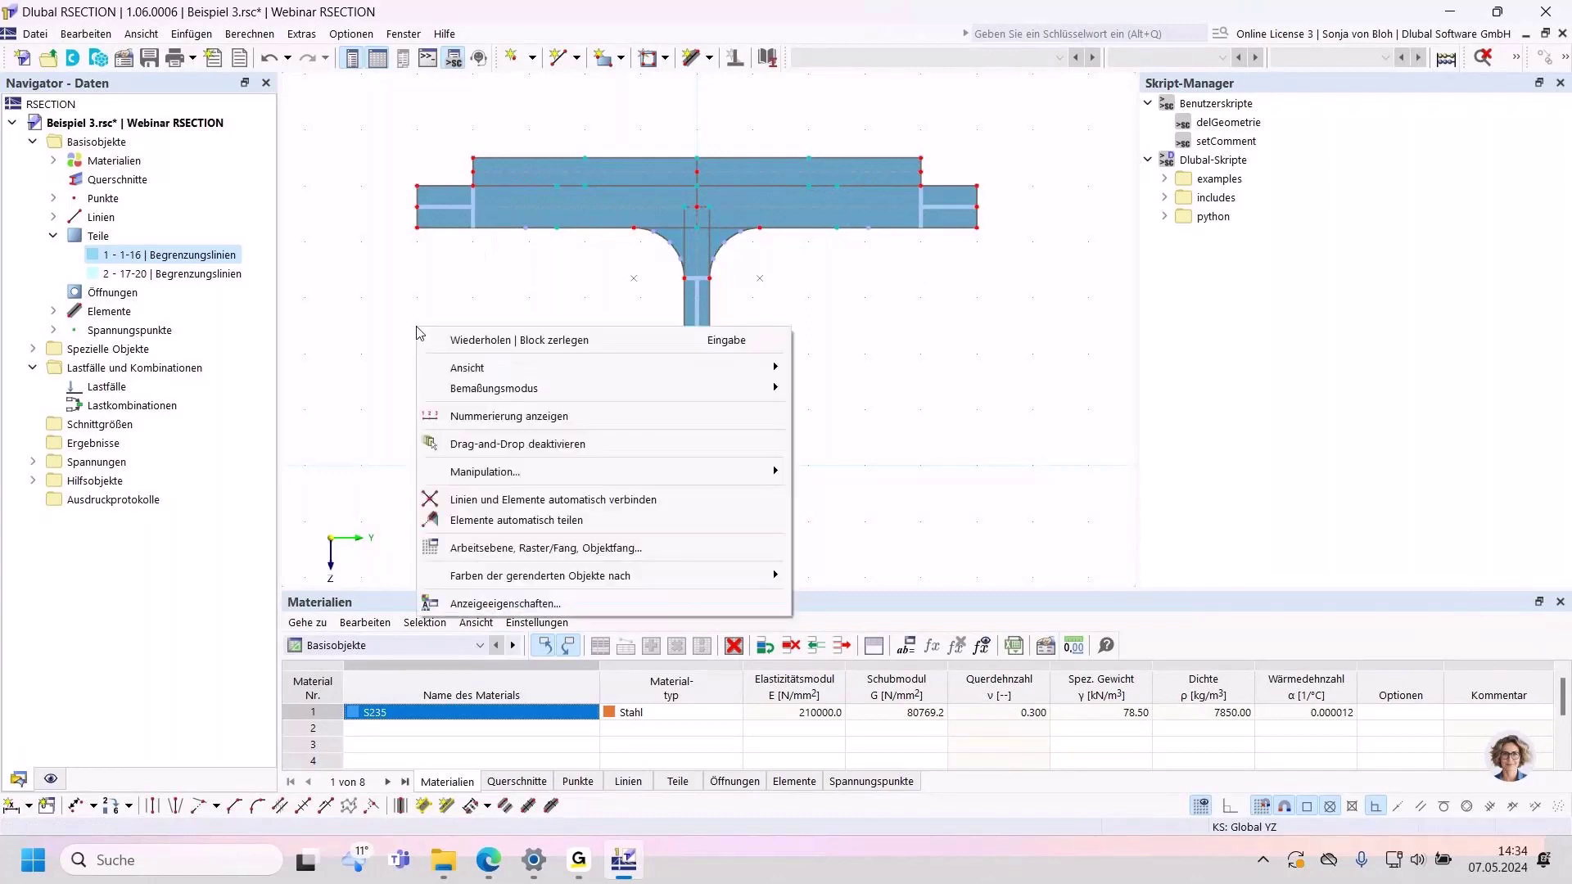
pyautogui.click(479, 502)
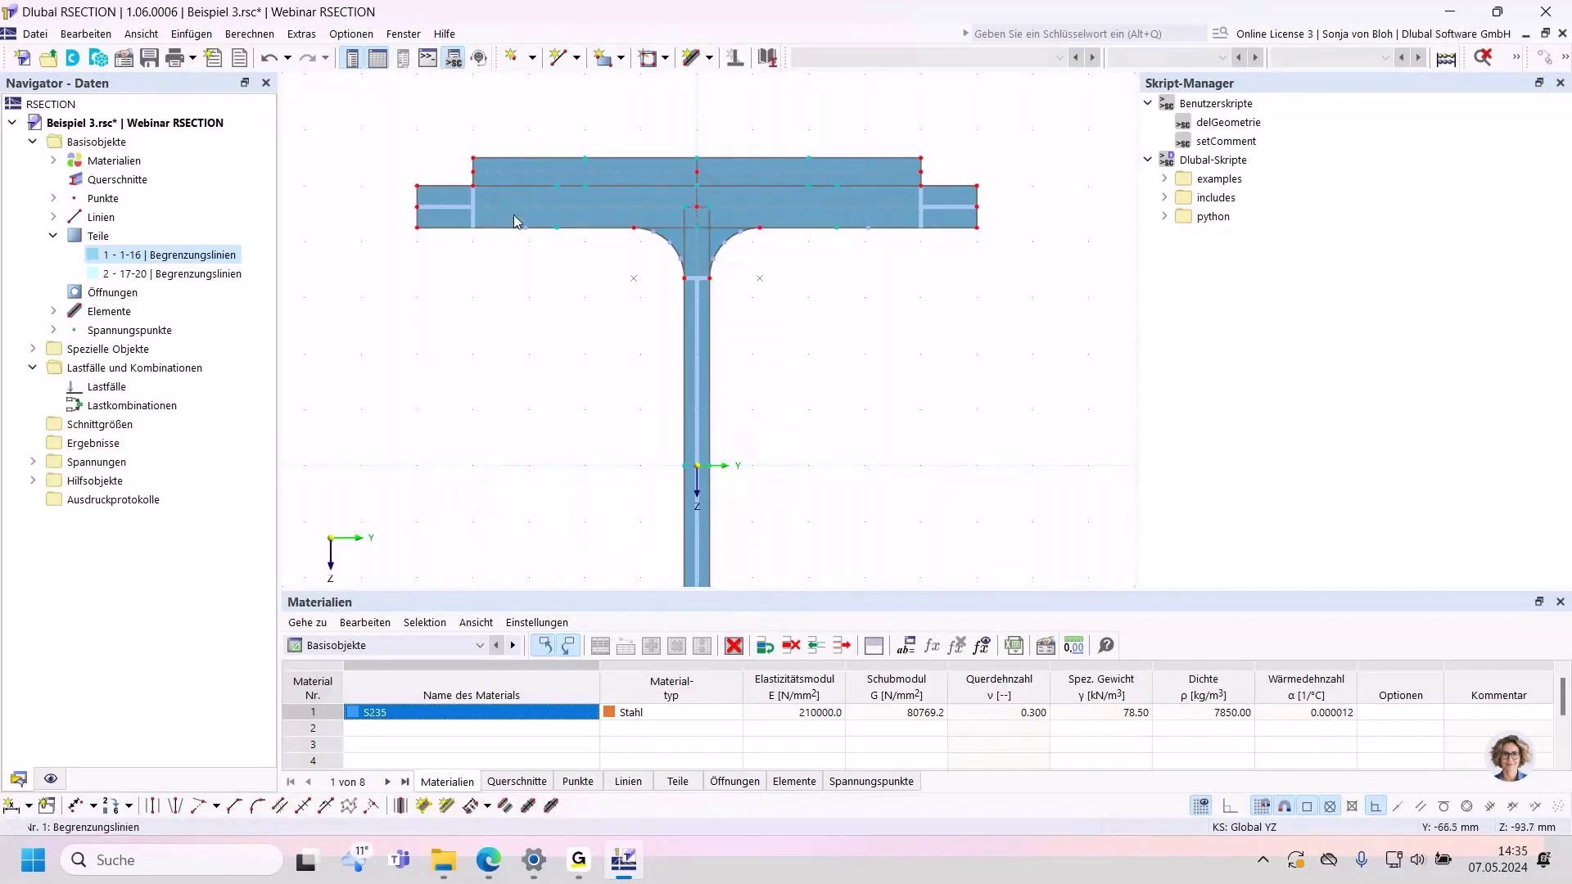
# Step: Start a single-line element with thickness 0 mm and an effective thickness for shear transfer of 5 mm
pyautogui.click(711, 59)
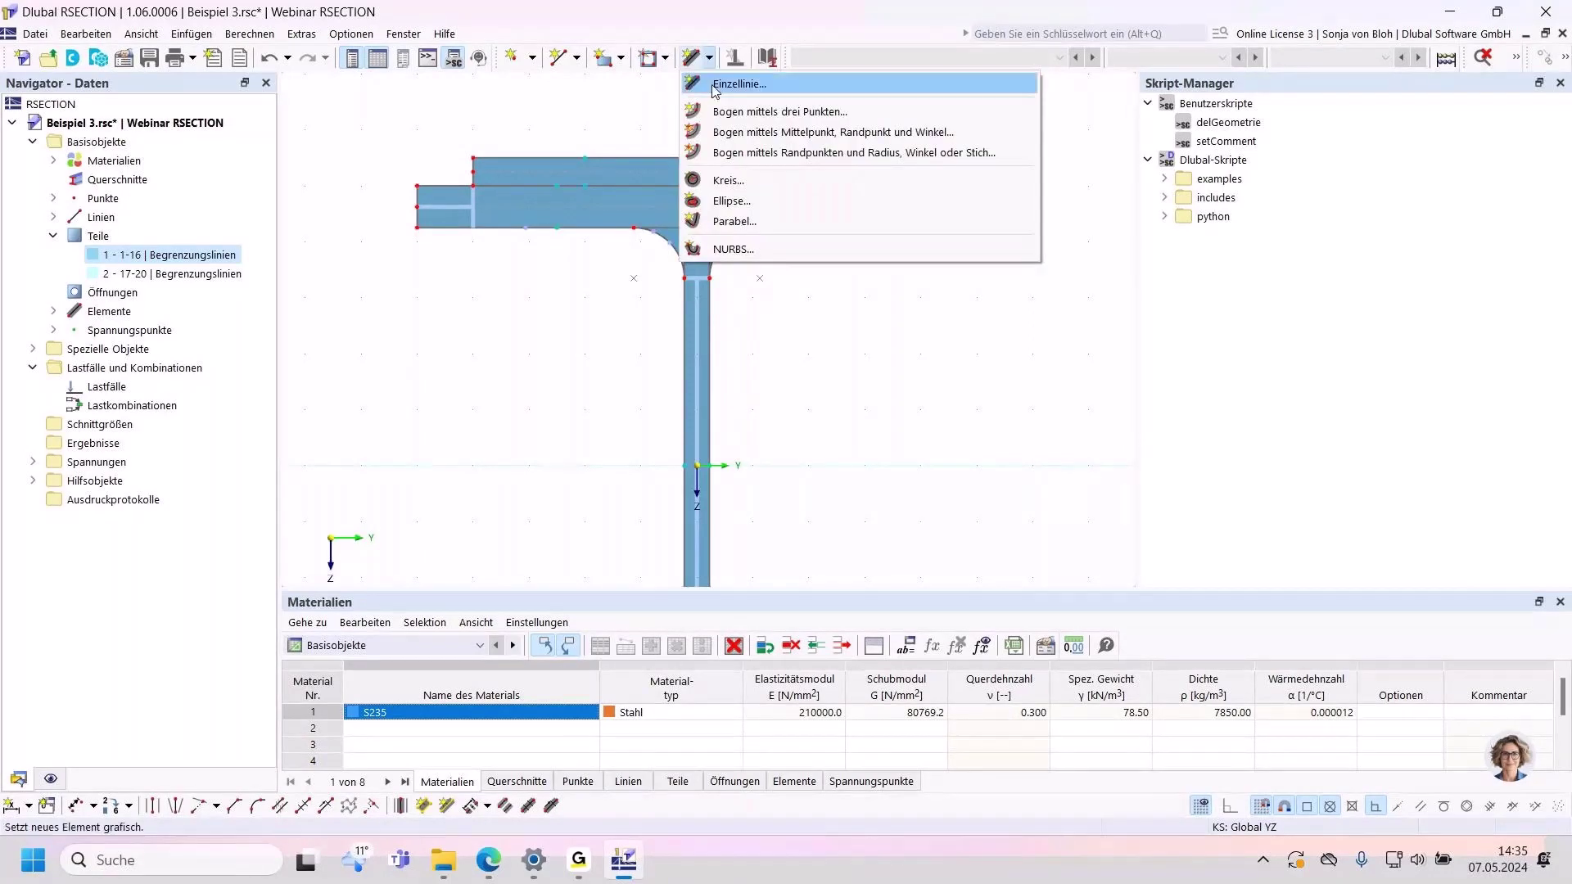
pyautogui.click(715, 85)
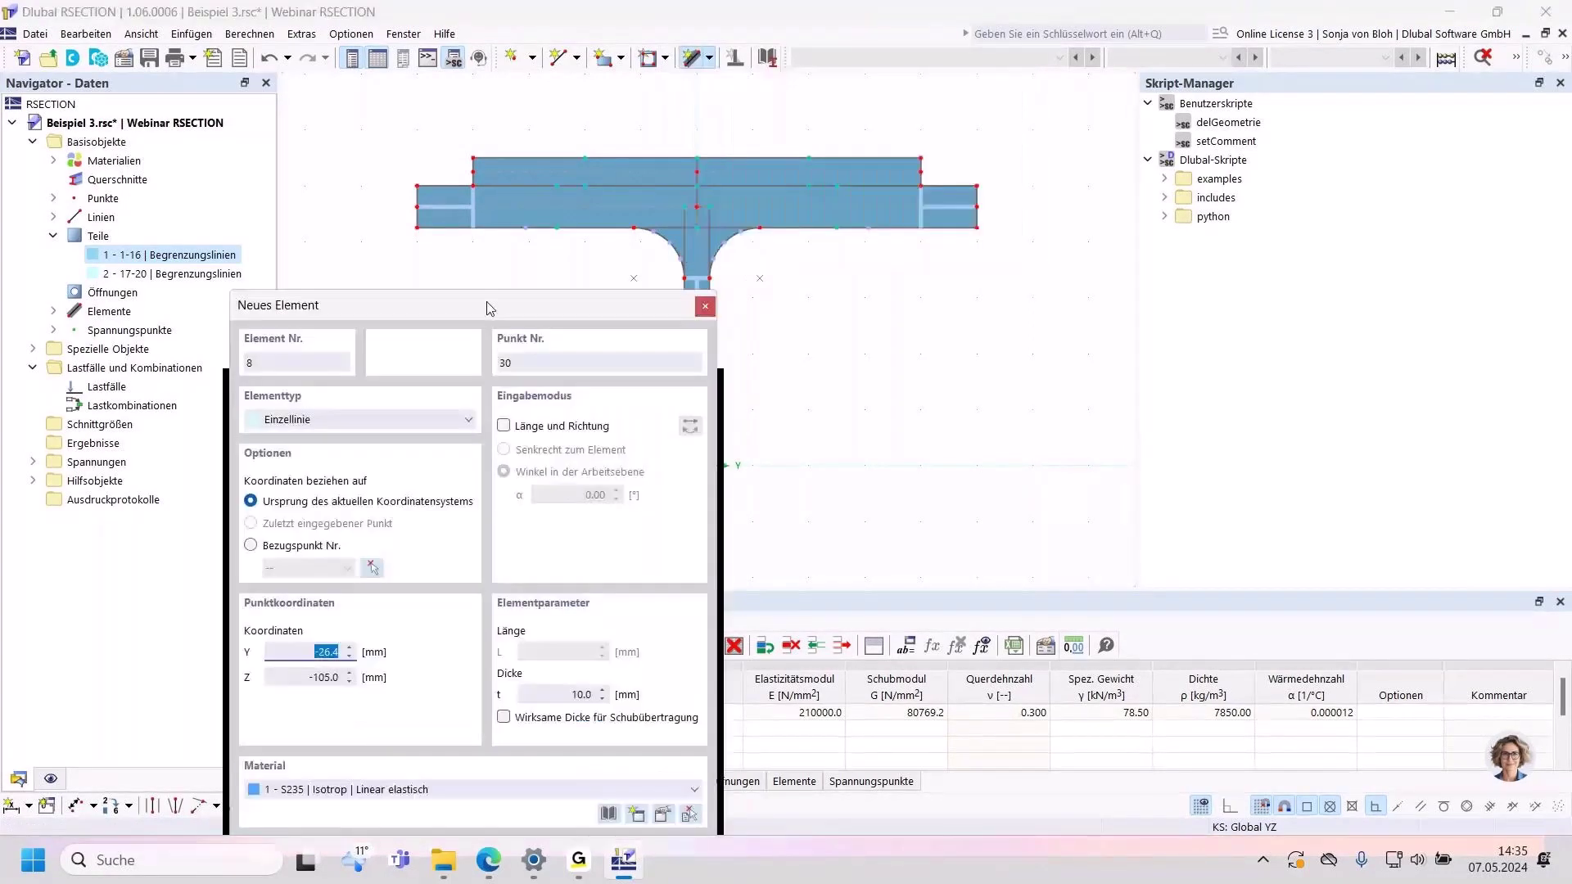
pyautogui.click(565, 694)
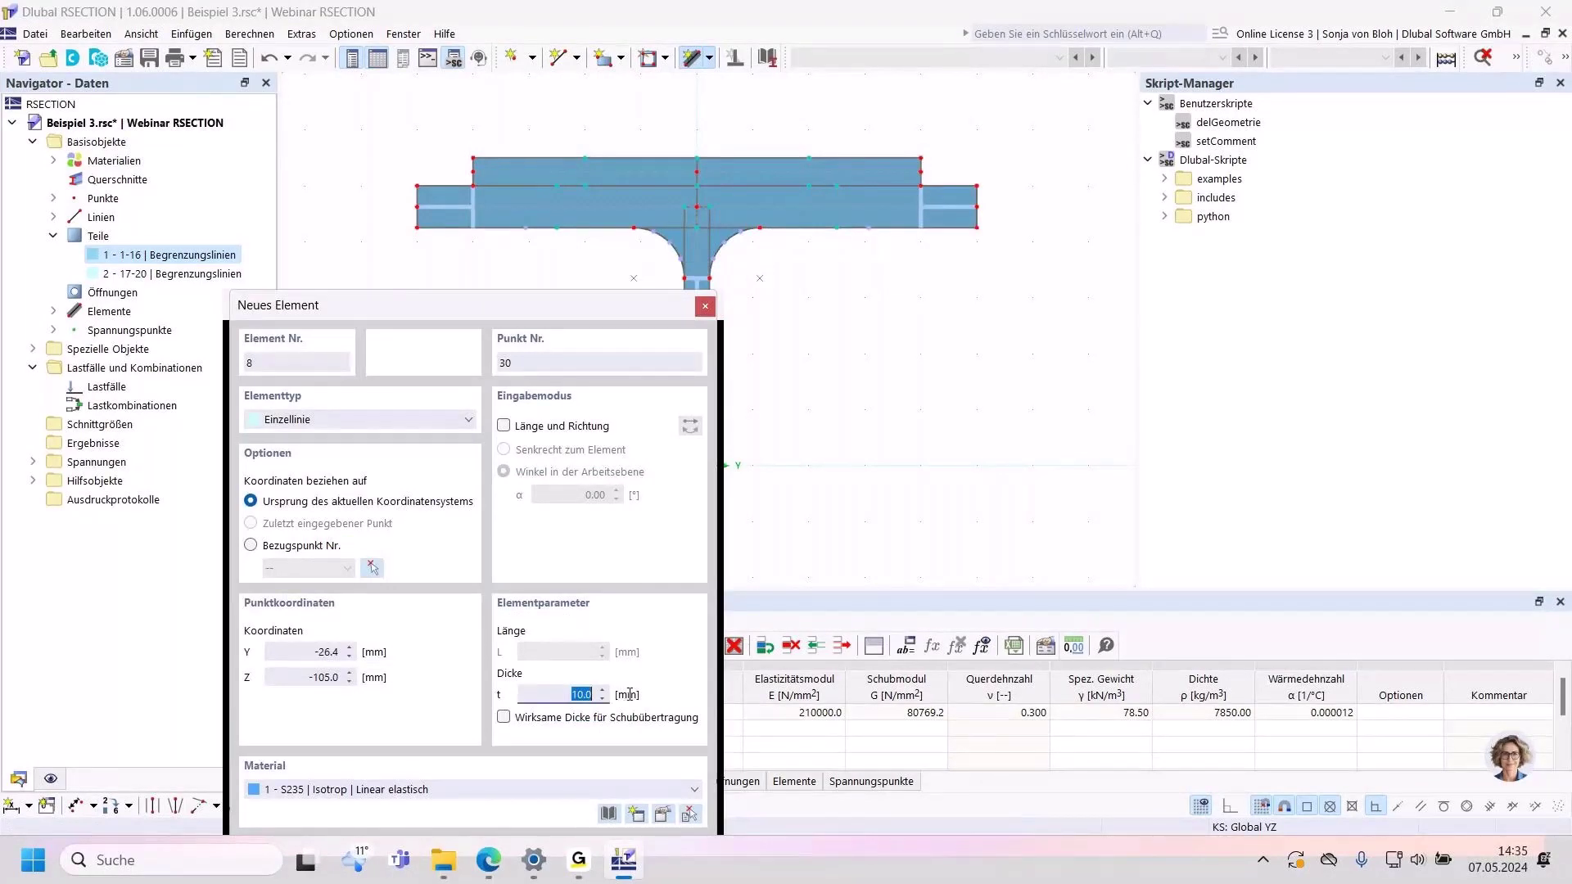
pyautogui.write('0')
pyautogui.press('Tab')
pyautogui.press('space')
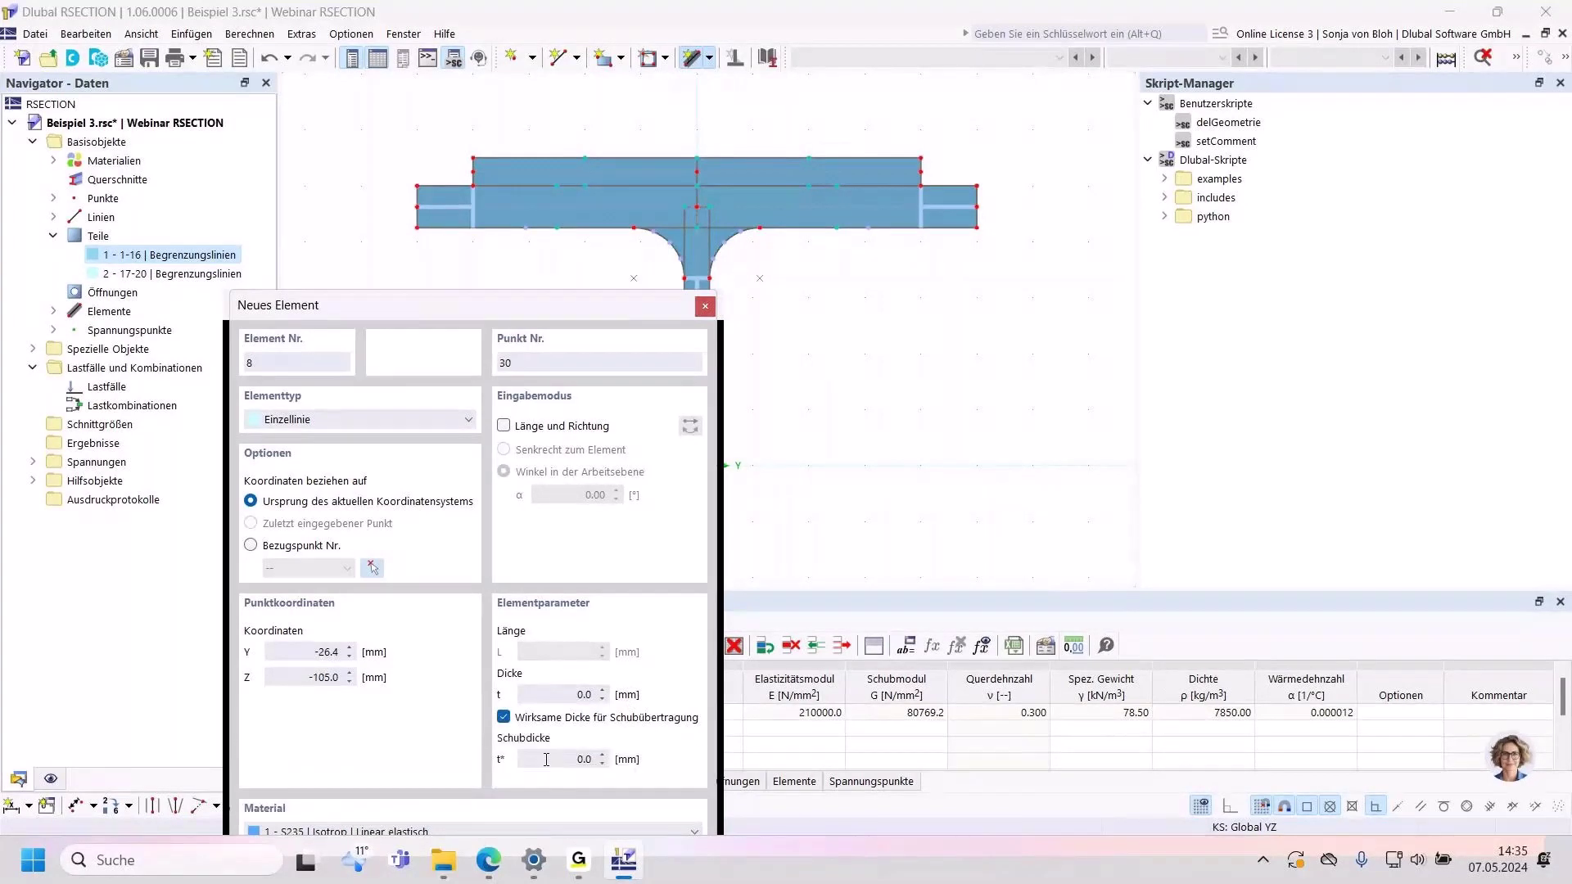
pyautogui.click(546, 760)
pyautogui.write('5')
# Step: Draw vertical connecting elements at Y -80 and 80 mm from the plate's centreline ends at Z -105 mm to the flange's centreline at Z -92.5 mm
pyautogui.scroll(2, 449, 182)
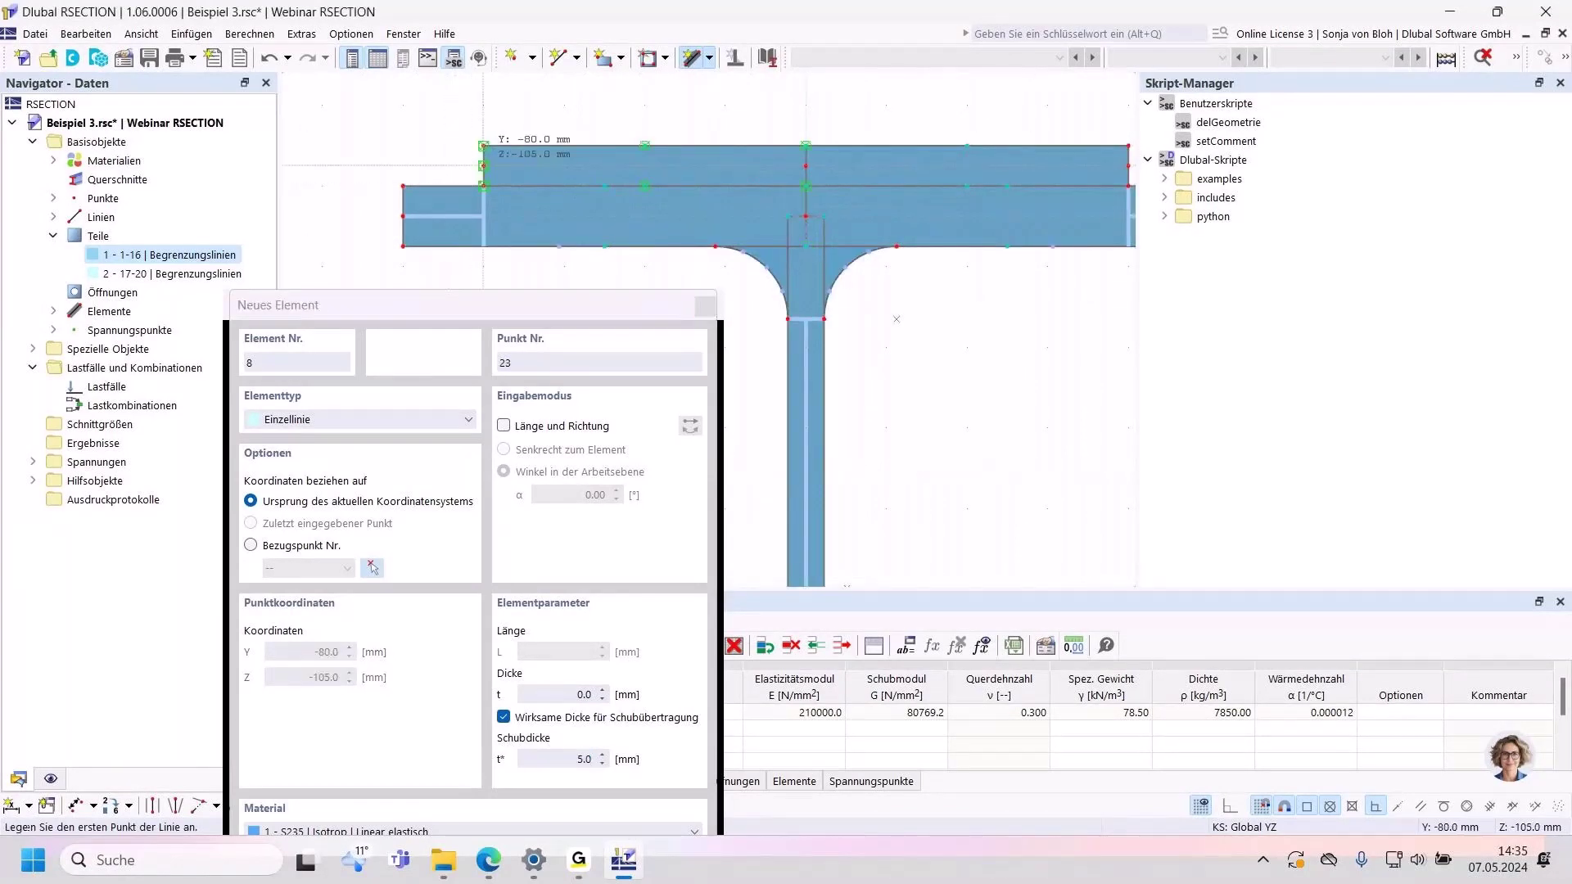
pyautogui.click(483, 146)
pyautogui.click(483, 217)
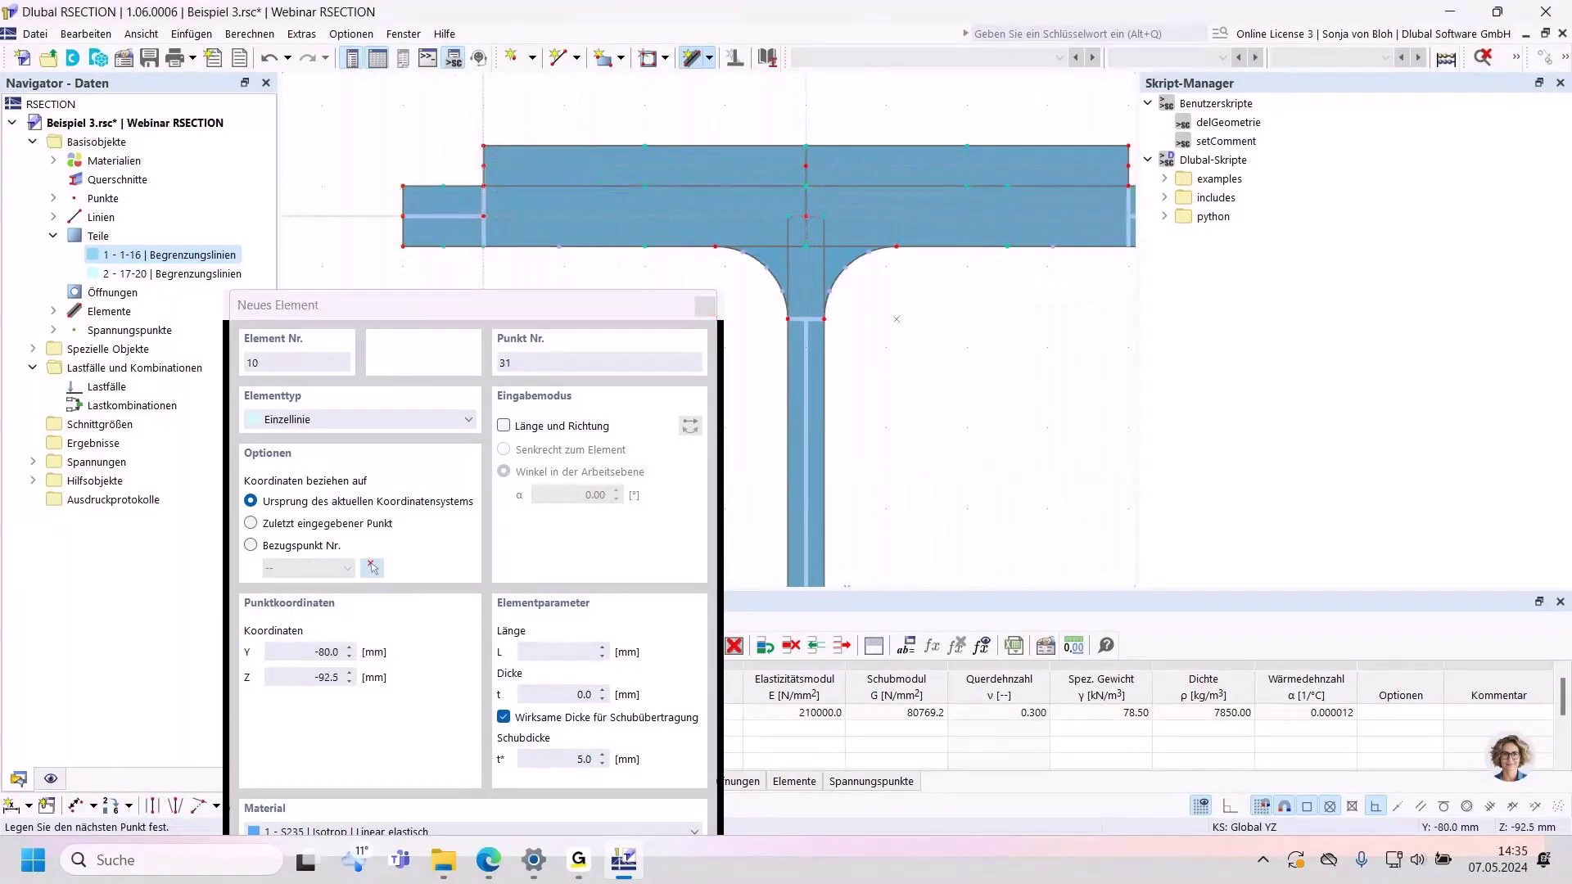
pyautogui.press('Escape')
pyautogui.scroll(-2, 740, 135)
pyautogui.scroll(3, 900, 156)
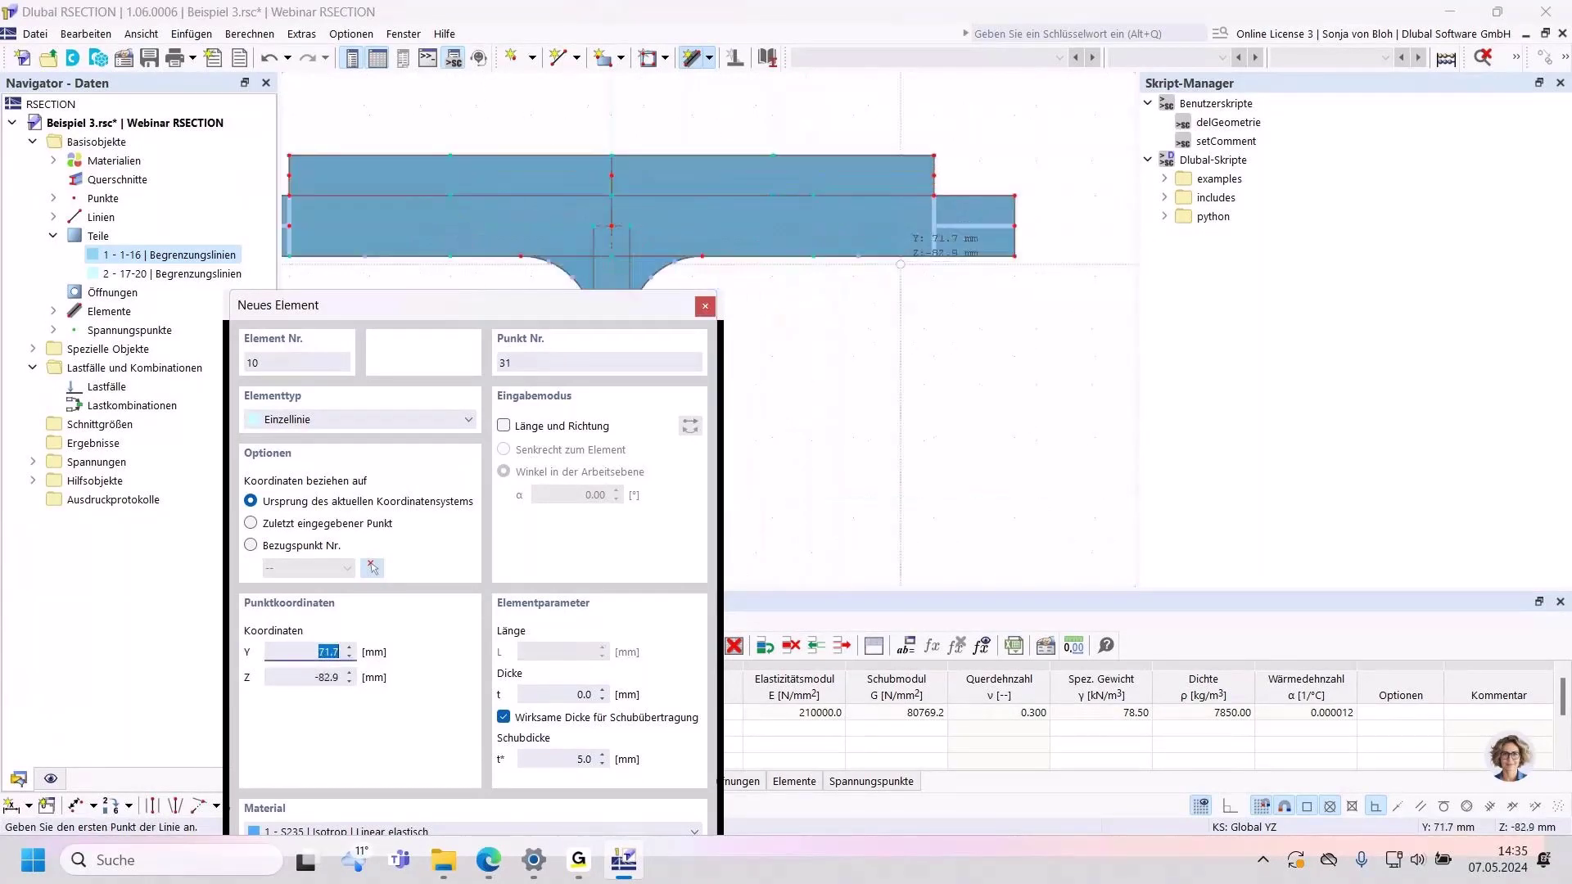
pyautogui.click(933, 225)
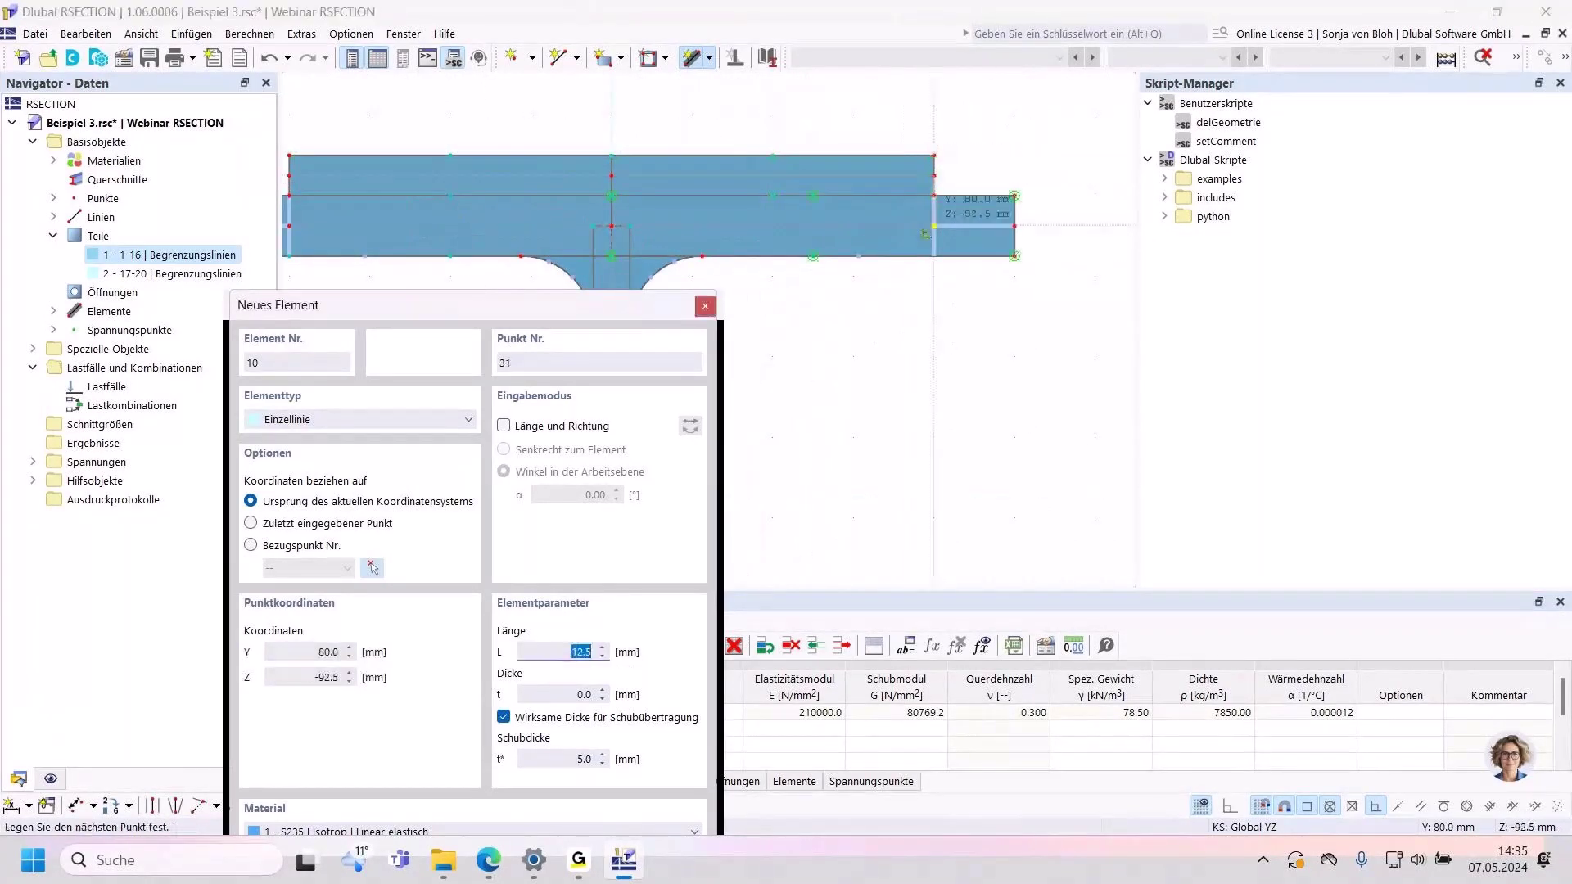
pyautogui.press('Escape')
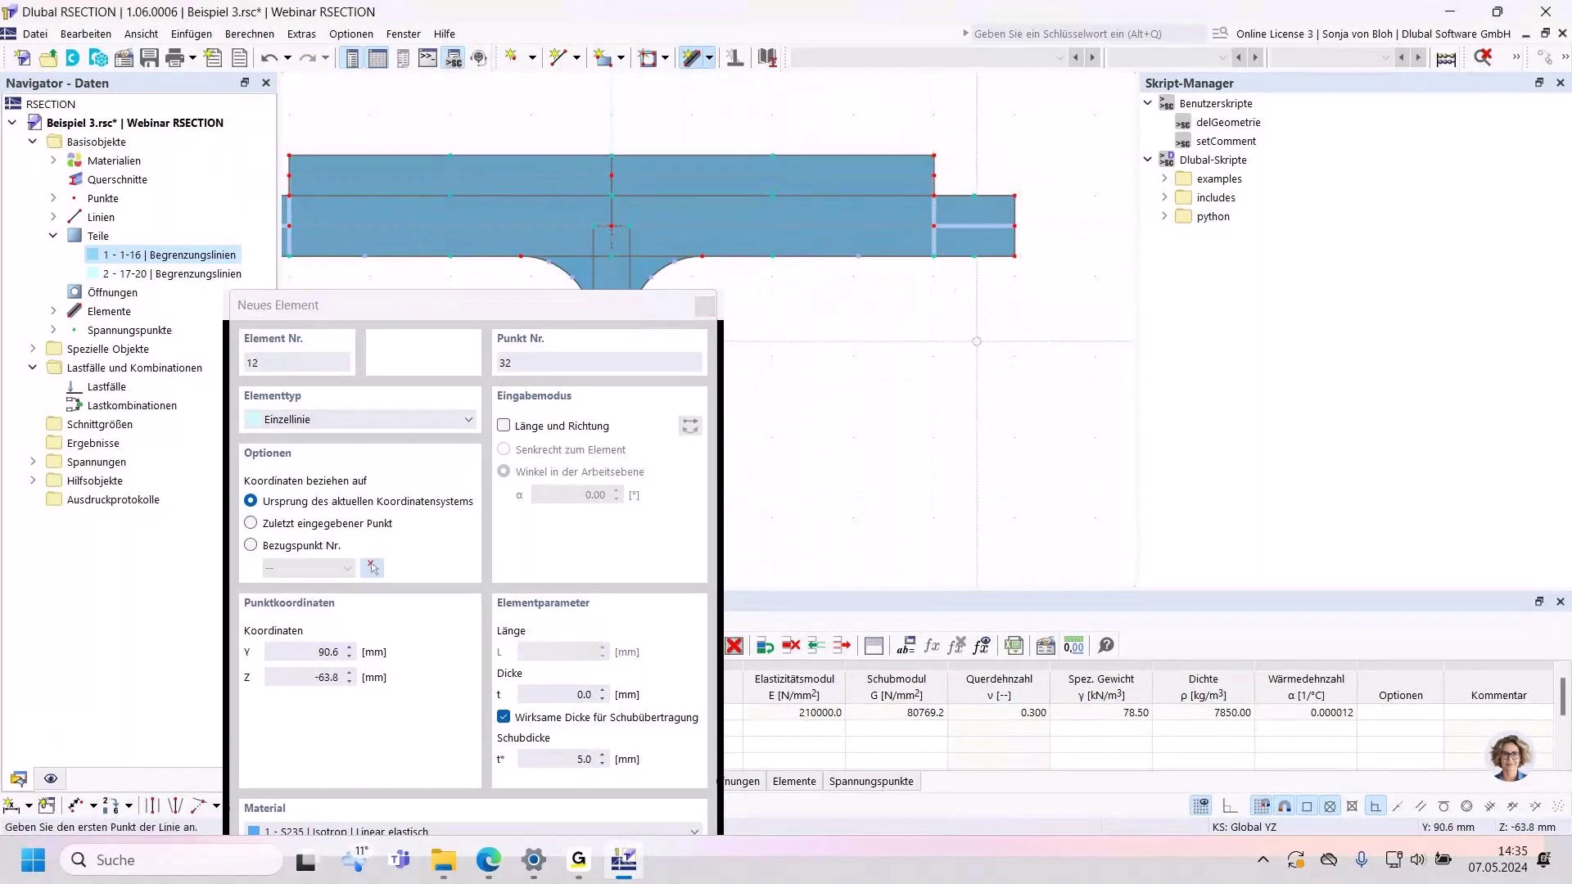
pyautogui.press('Escape')
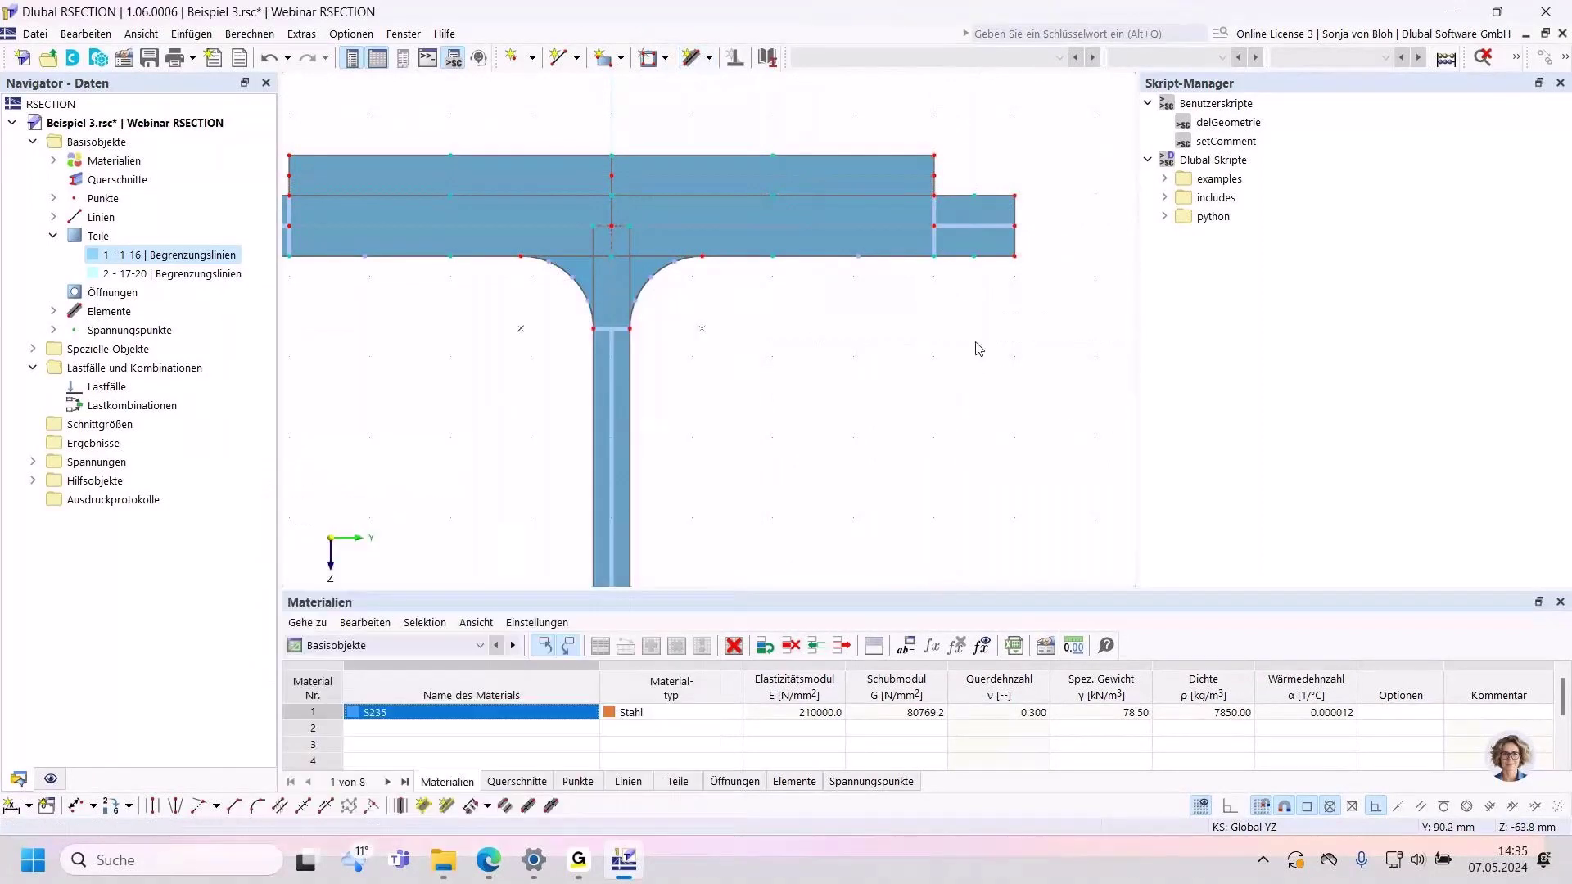
# Step: Examine the whole reinforced section, then the plate ends and flange overhangs around the two connecting elements
pyautogui.scroll(-2, 906, 287)
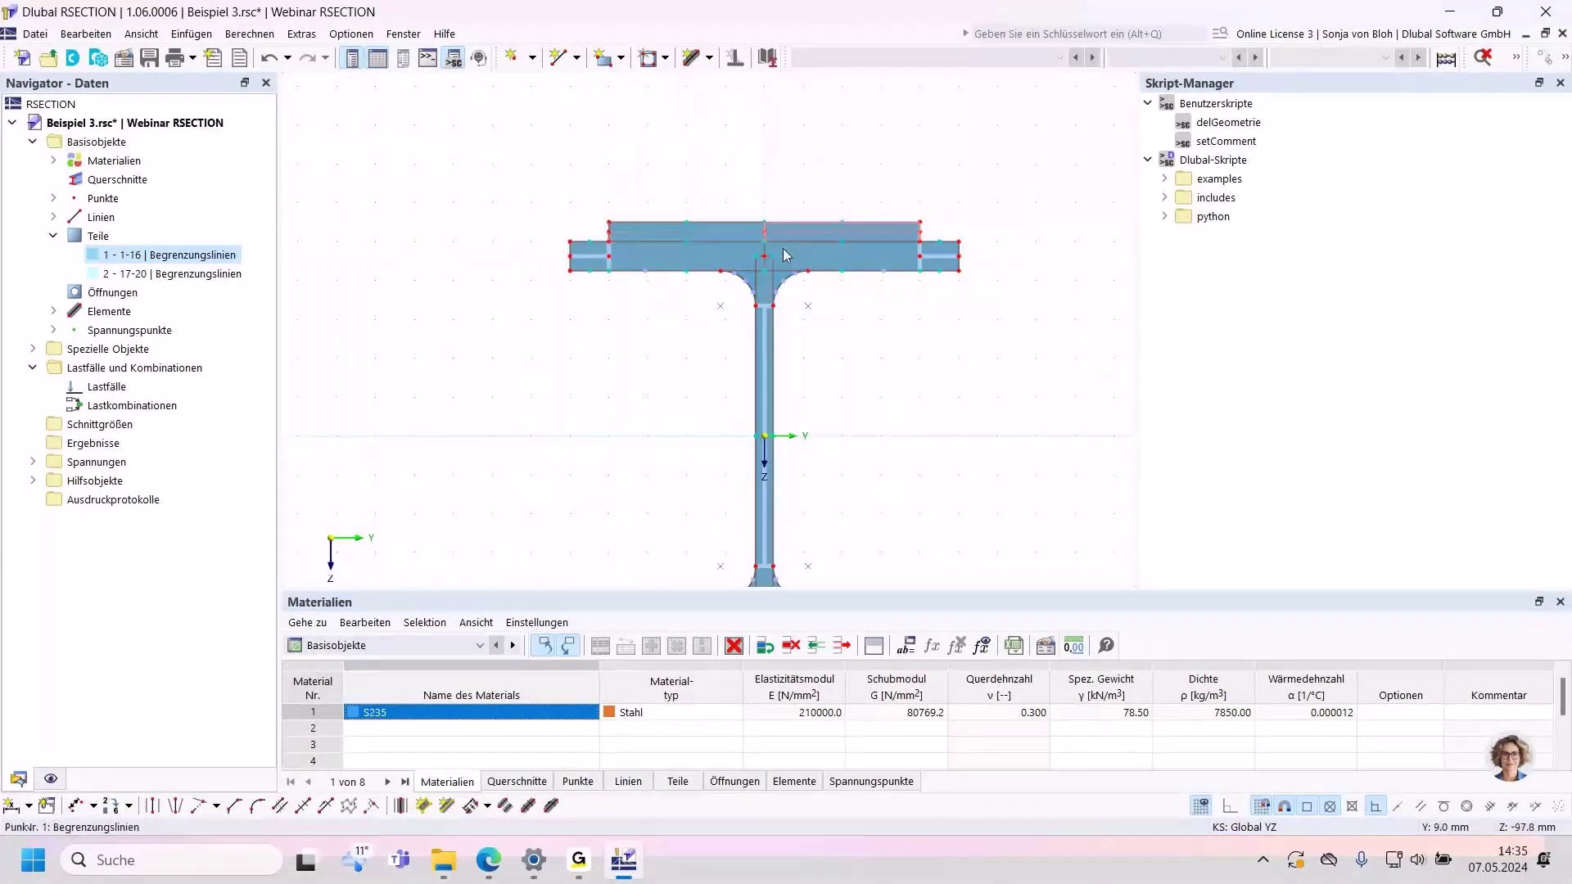
pyautogui.scroll(-2, 596, 352)
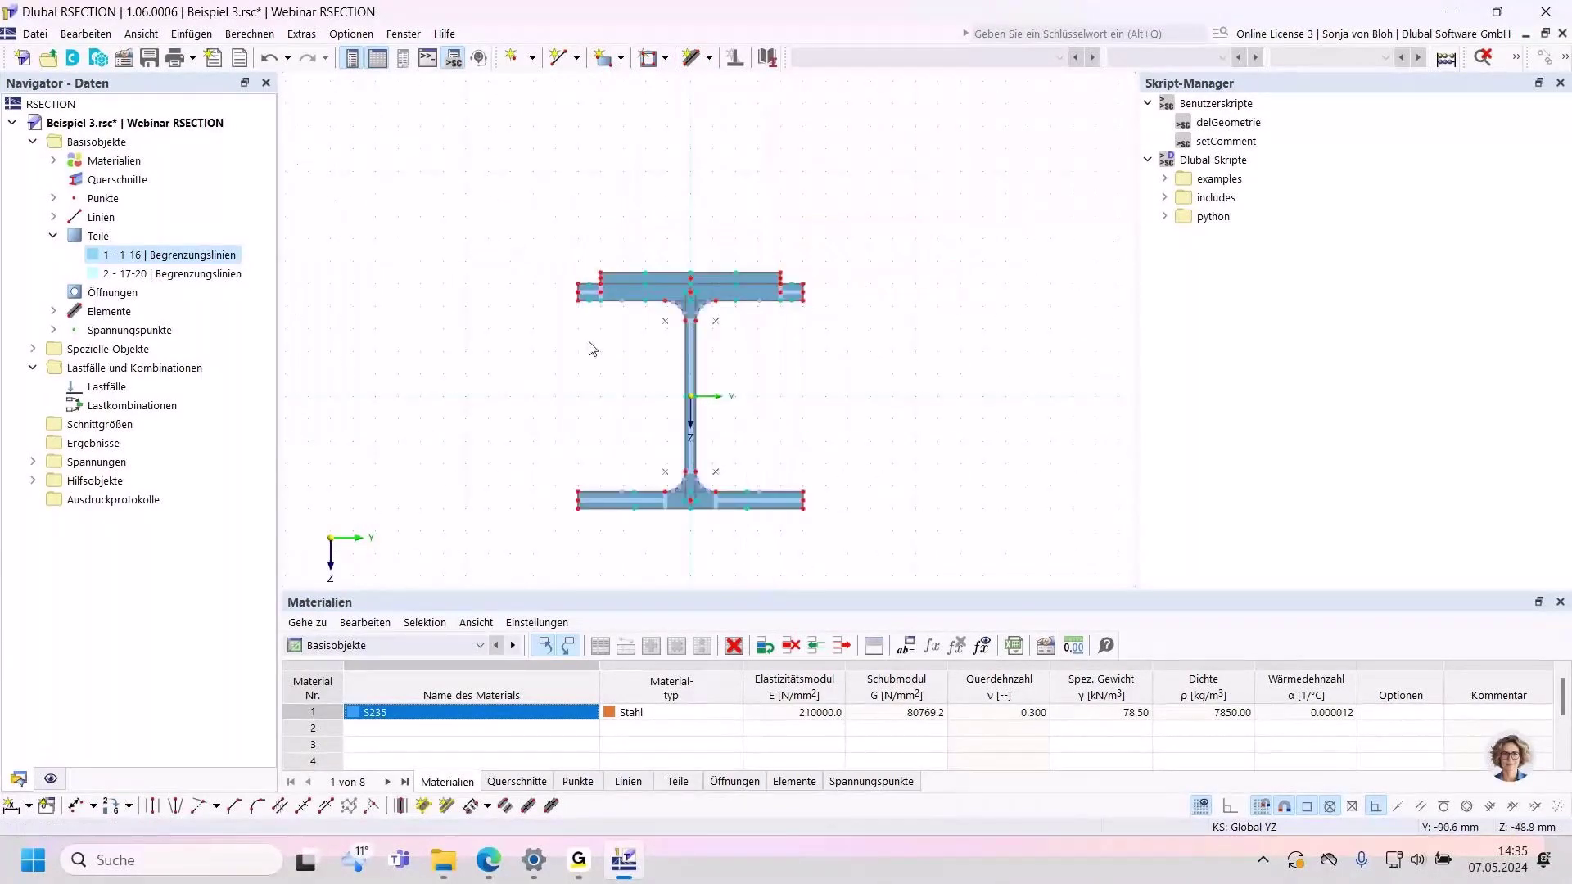
pyautogui.moveTo(515, 448); pyautogui.dragTo(483, 365, button='middle')
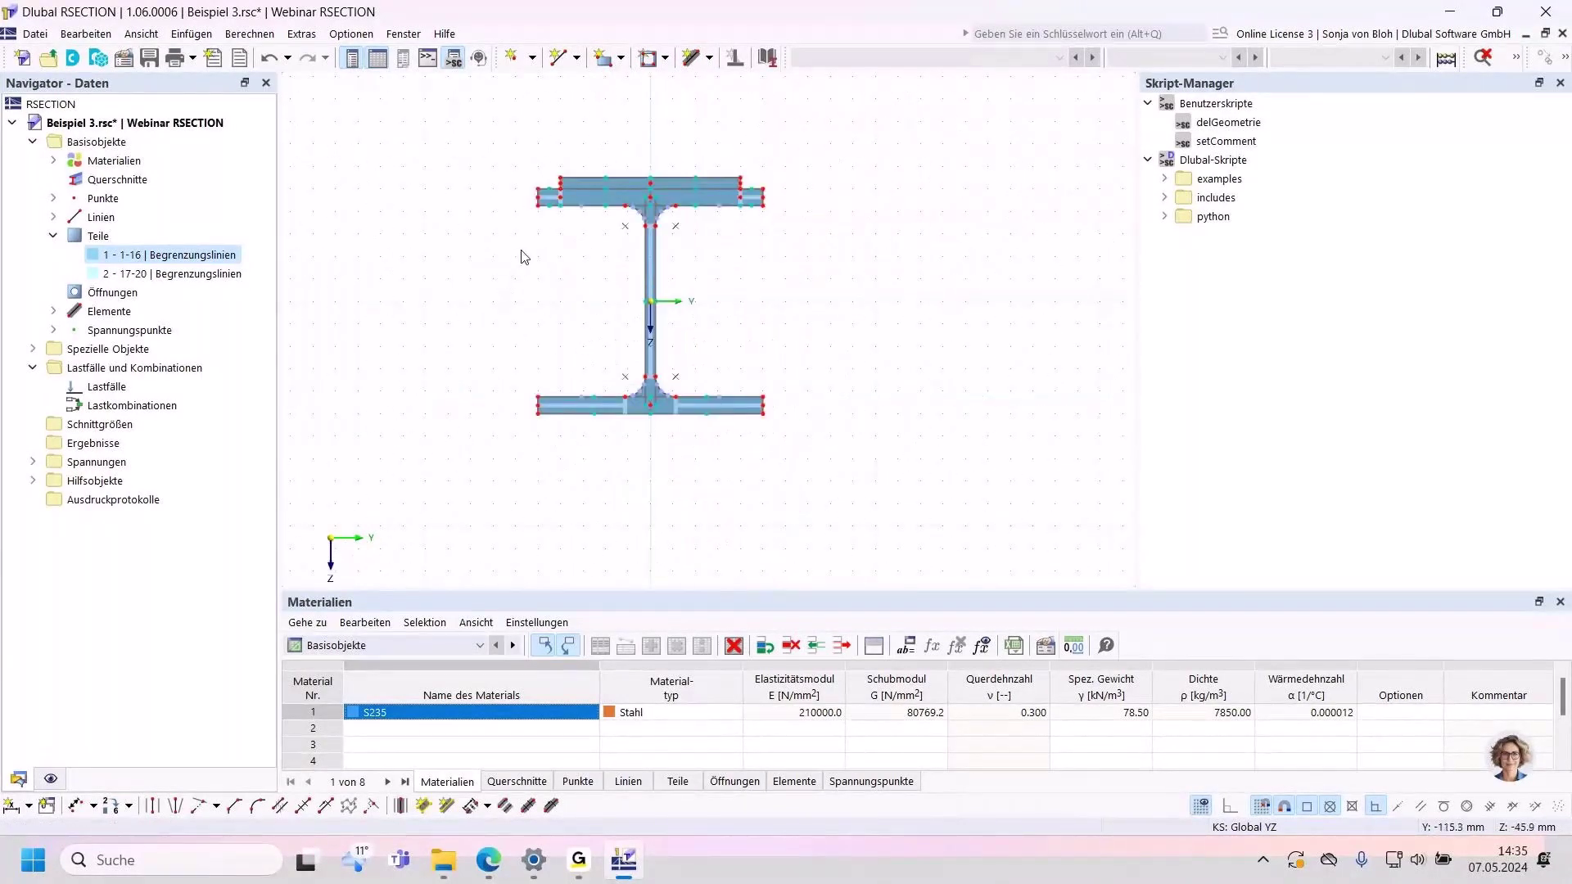
pyautogui.scroll(3, 645, 174)
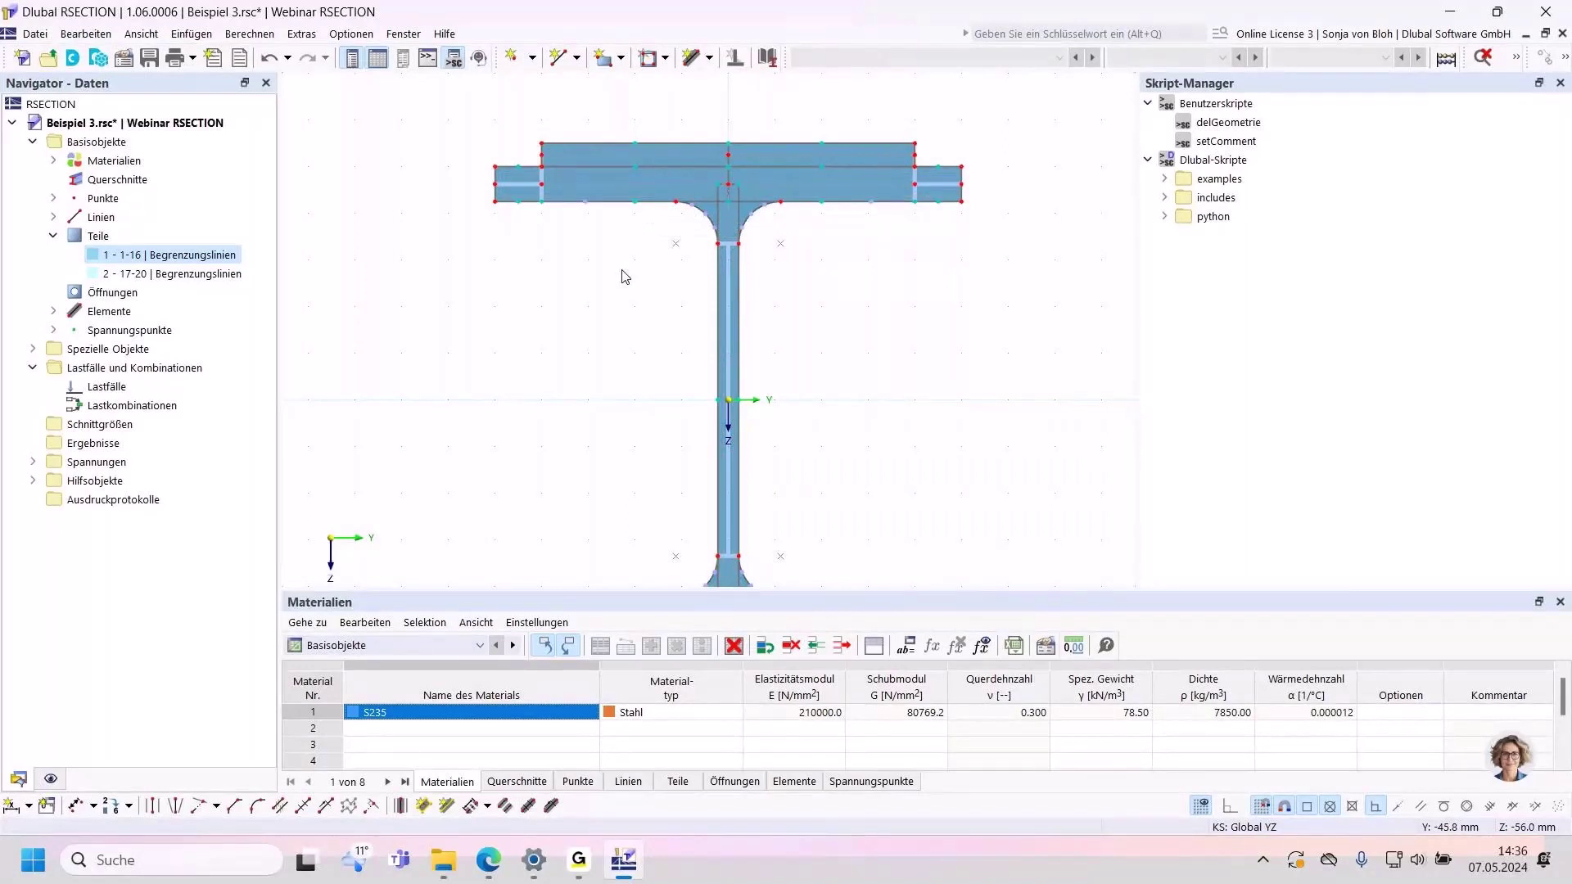
pyautogui.scroll(3, 537, 176)
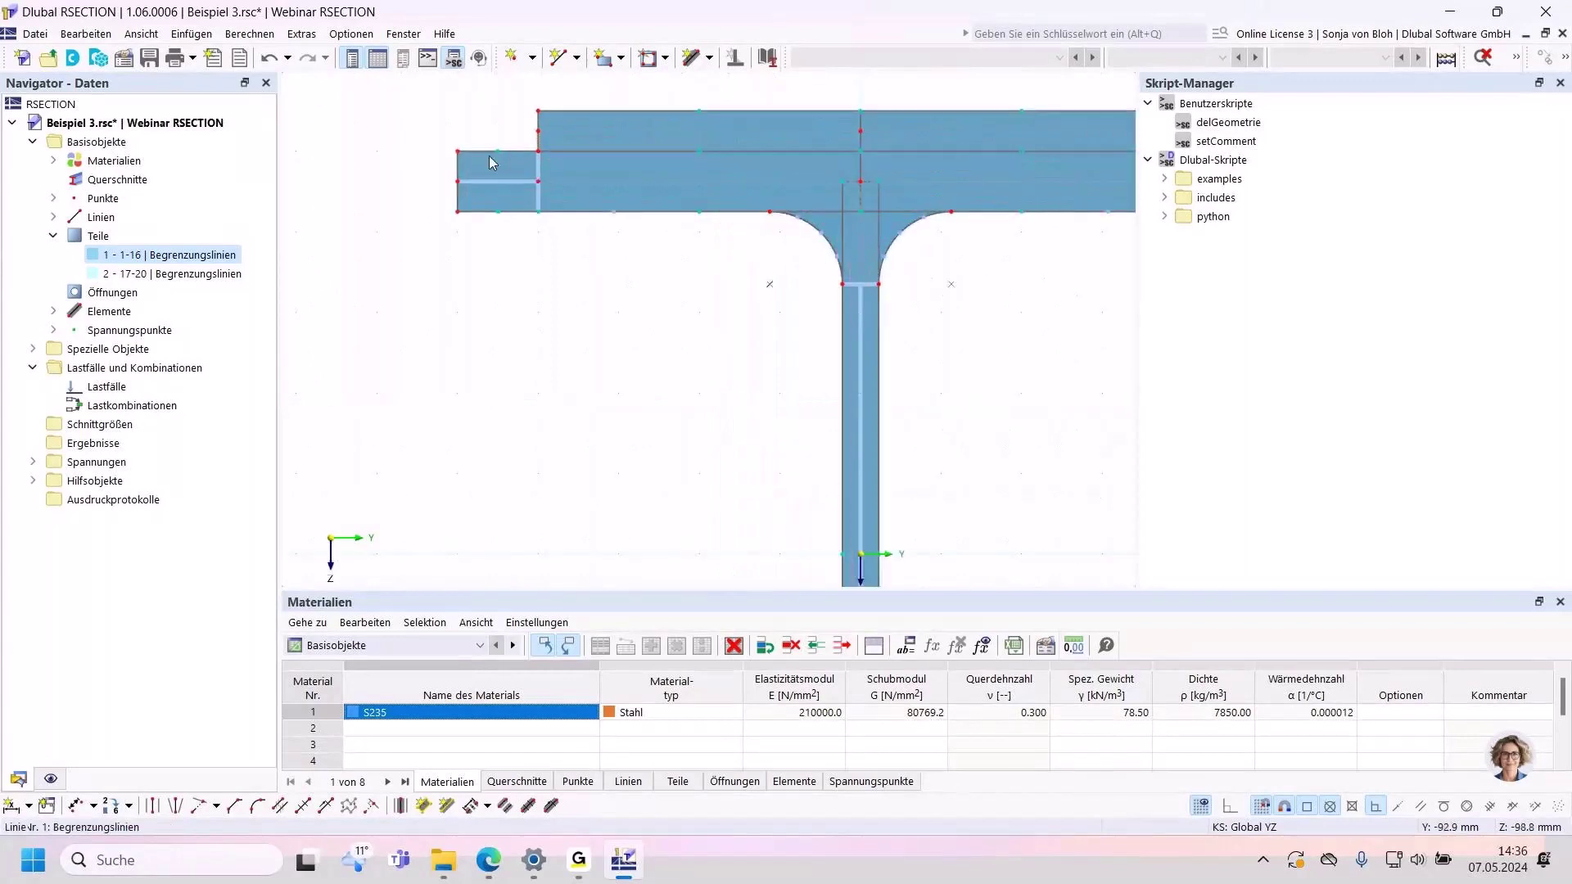
pyautogui.moveTo(489, 155); pyautogui.dragTo(476, 210, button='middle')
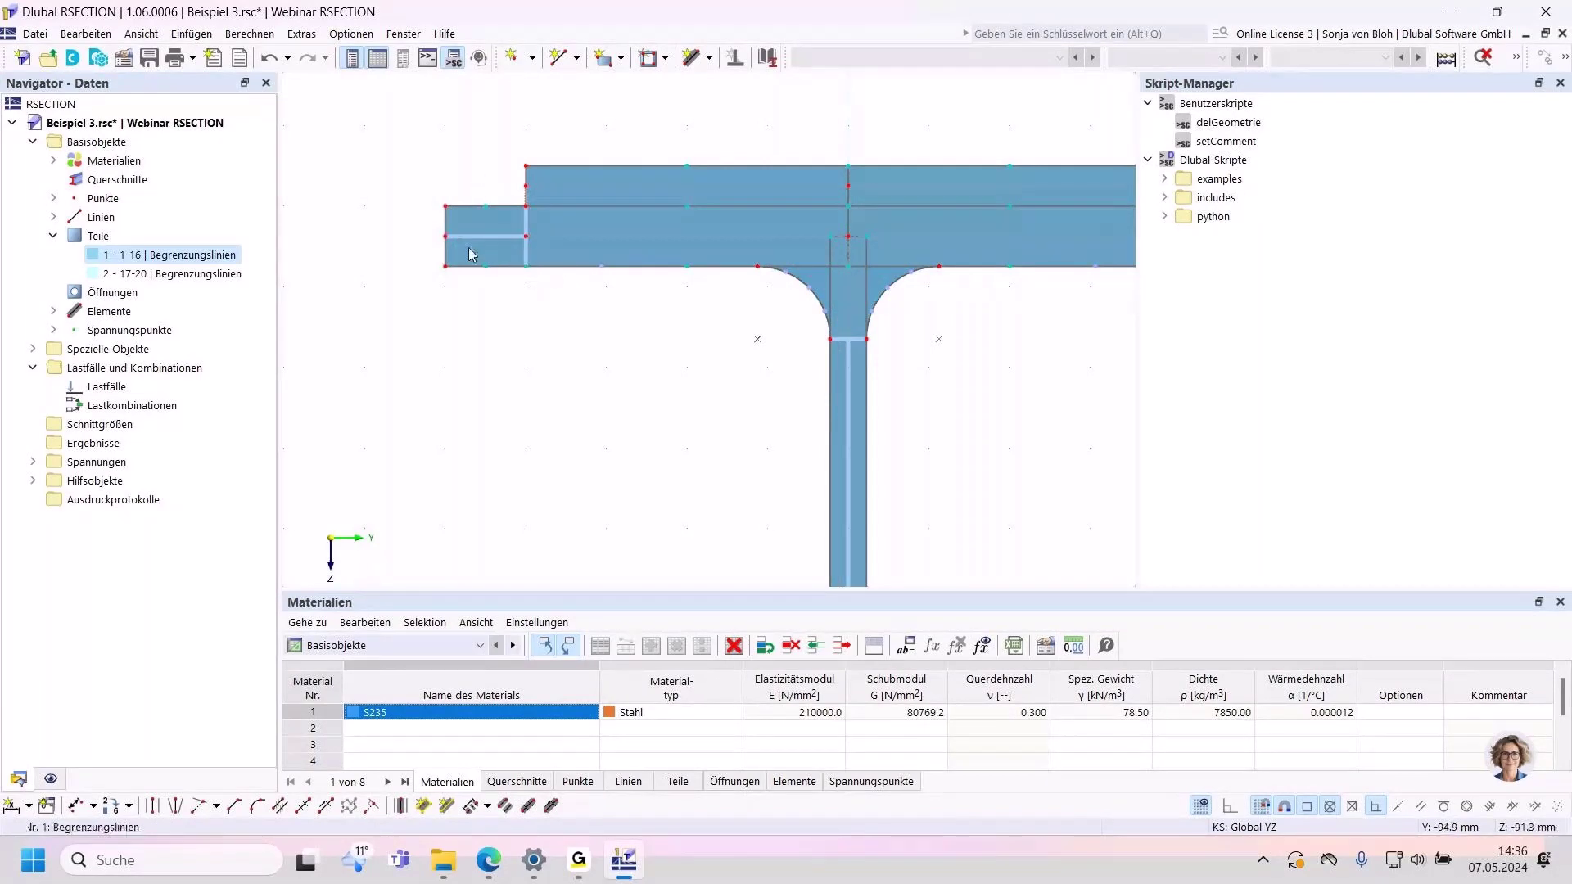
pyautogui.scroll(-2, 479, 345)
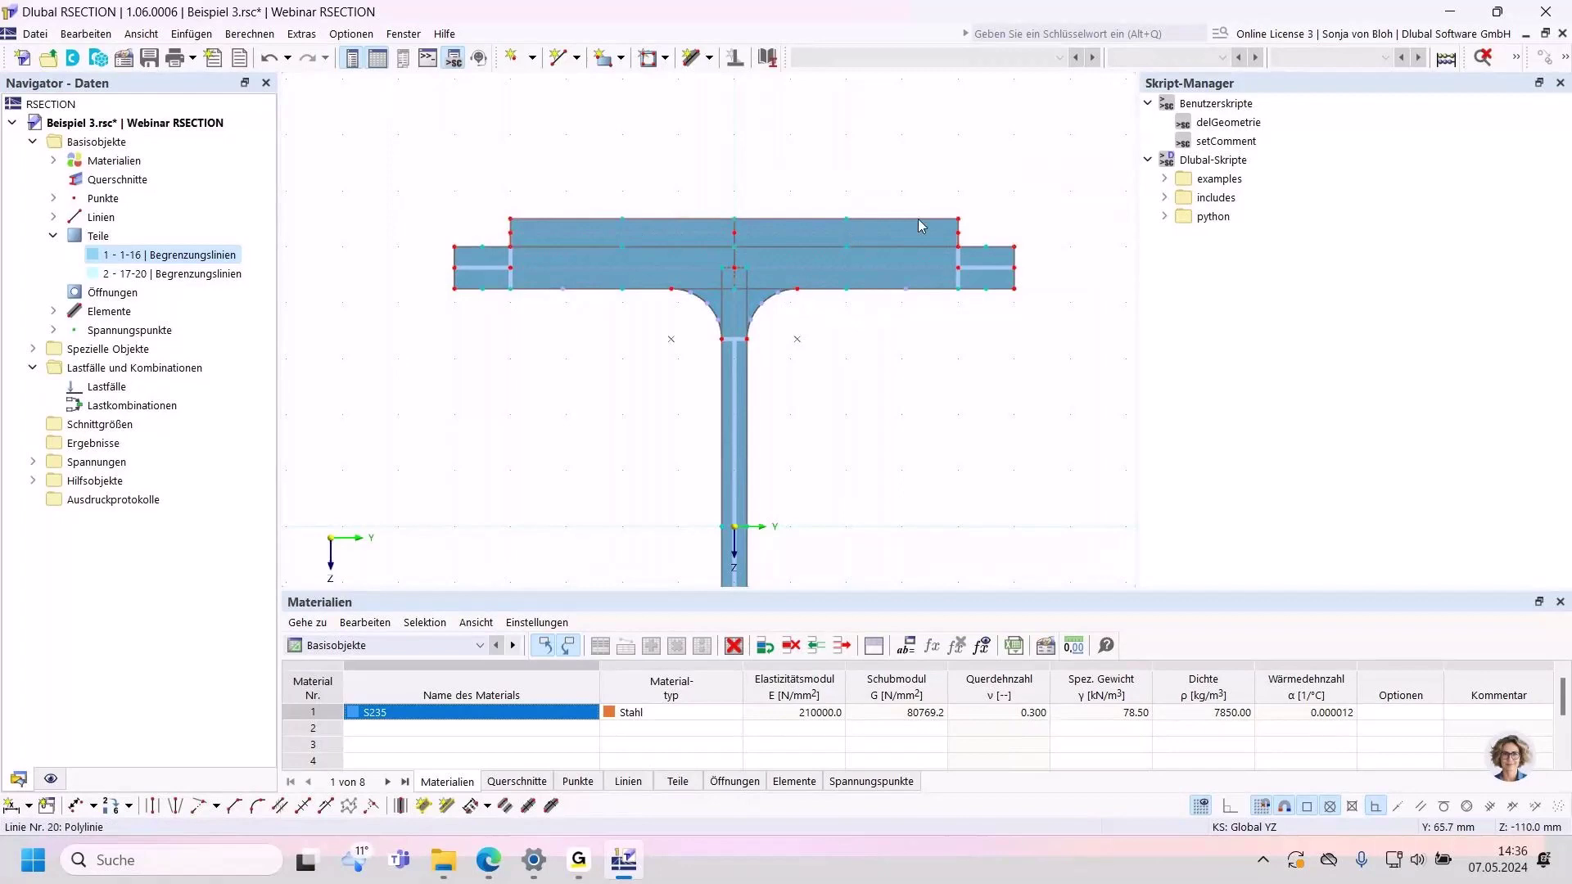
pyautogui.moveTo(676, 237)
pyautogui.moveTo(720, 132); pyautogui.dragTo(716, 161, button='middle')
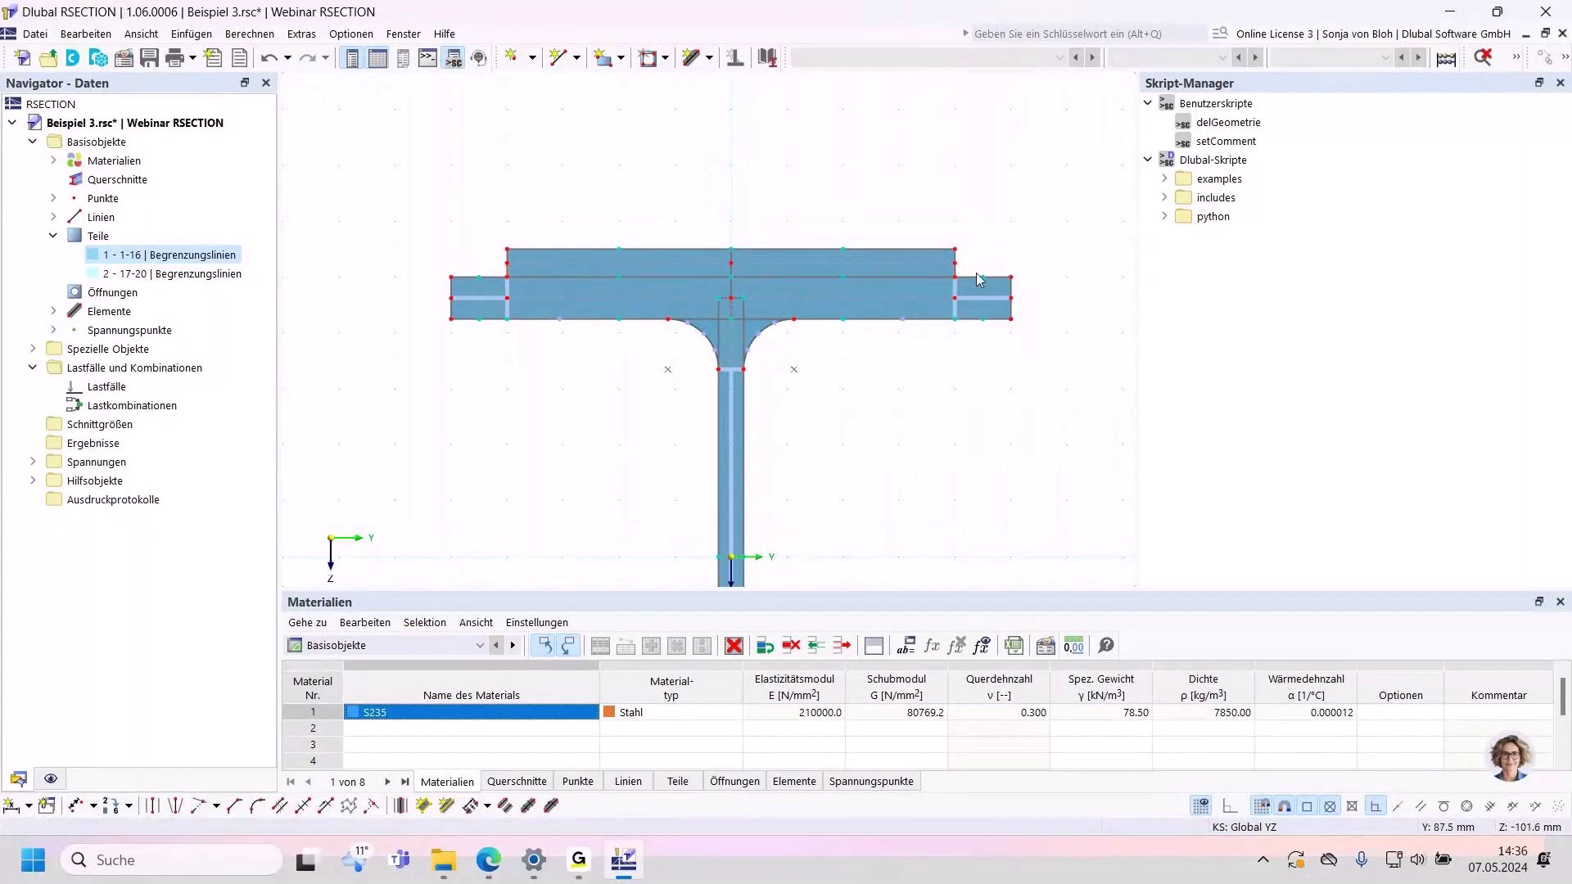
# Step: Select the flat plate together with its connecting elements and move them by -1 mm in Z without creating a copy
pyautogui.moveTo(975, 271)
pyautogui.mouseDown()
pyautogui.moveTo(458, 220)
pyautogui.moveTo(456, 203)
pyautogui.mouseUp()
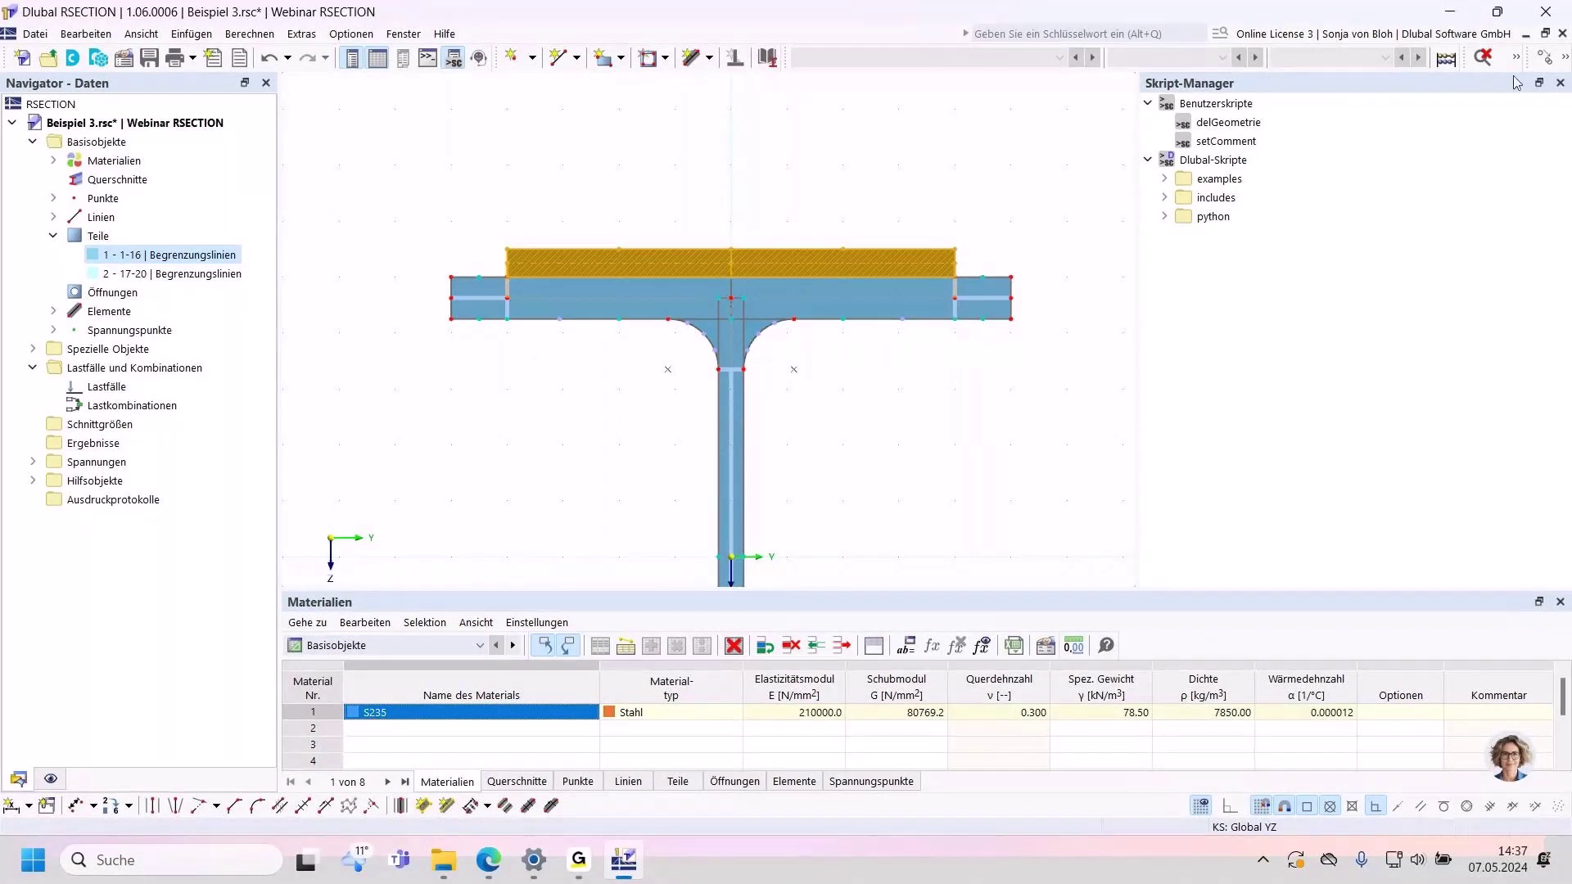
pyautogui.click(1546, 58)
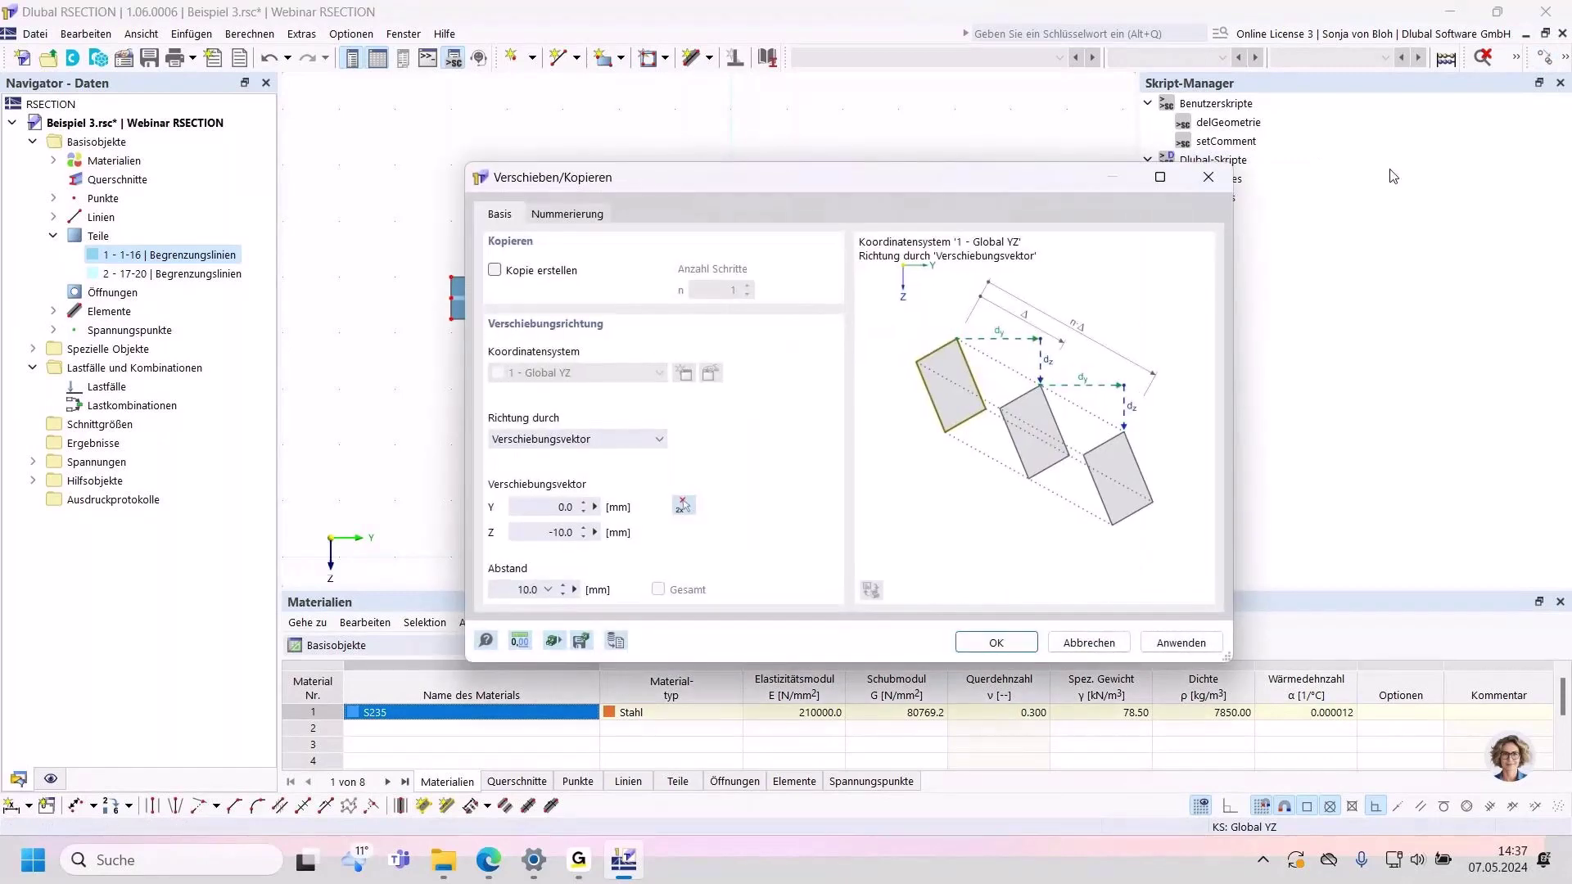
pyautogui.click(524, 532)
pyautogui.press('BackSpace')
pyautogui.write('-1')
pyautogui.click(996, 642)
pyautogui.click(534, 369)
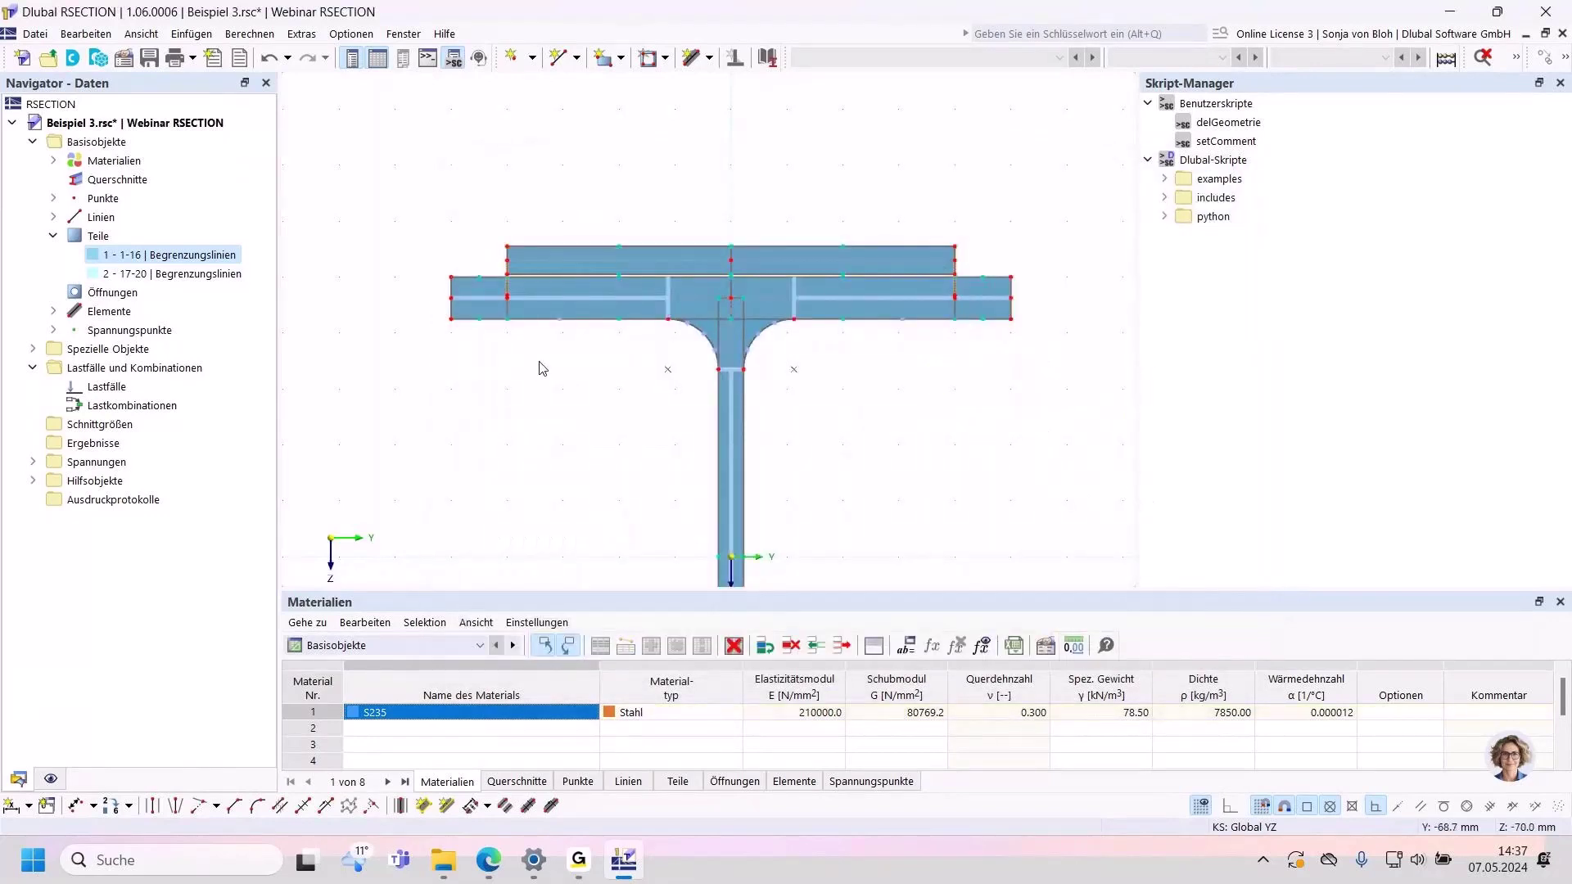
# Step: Examine the gap between the plate and the upper flange, highlighting the flange outstands on both sides of the web
pyautogui.scroll(2, 540, 368)
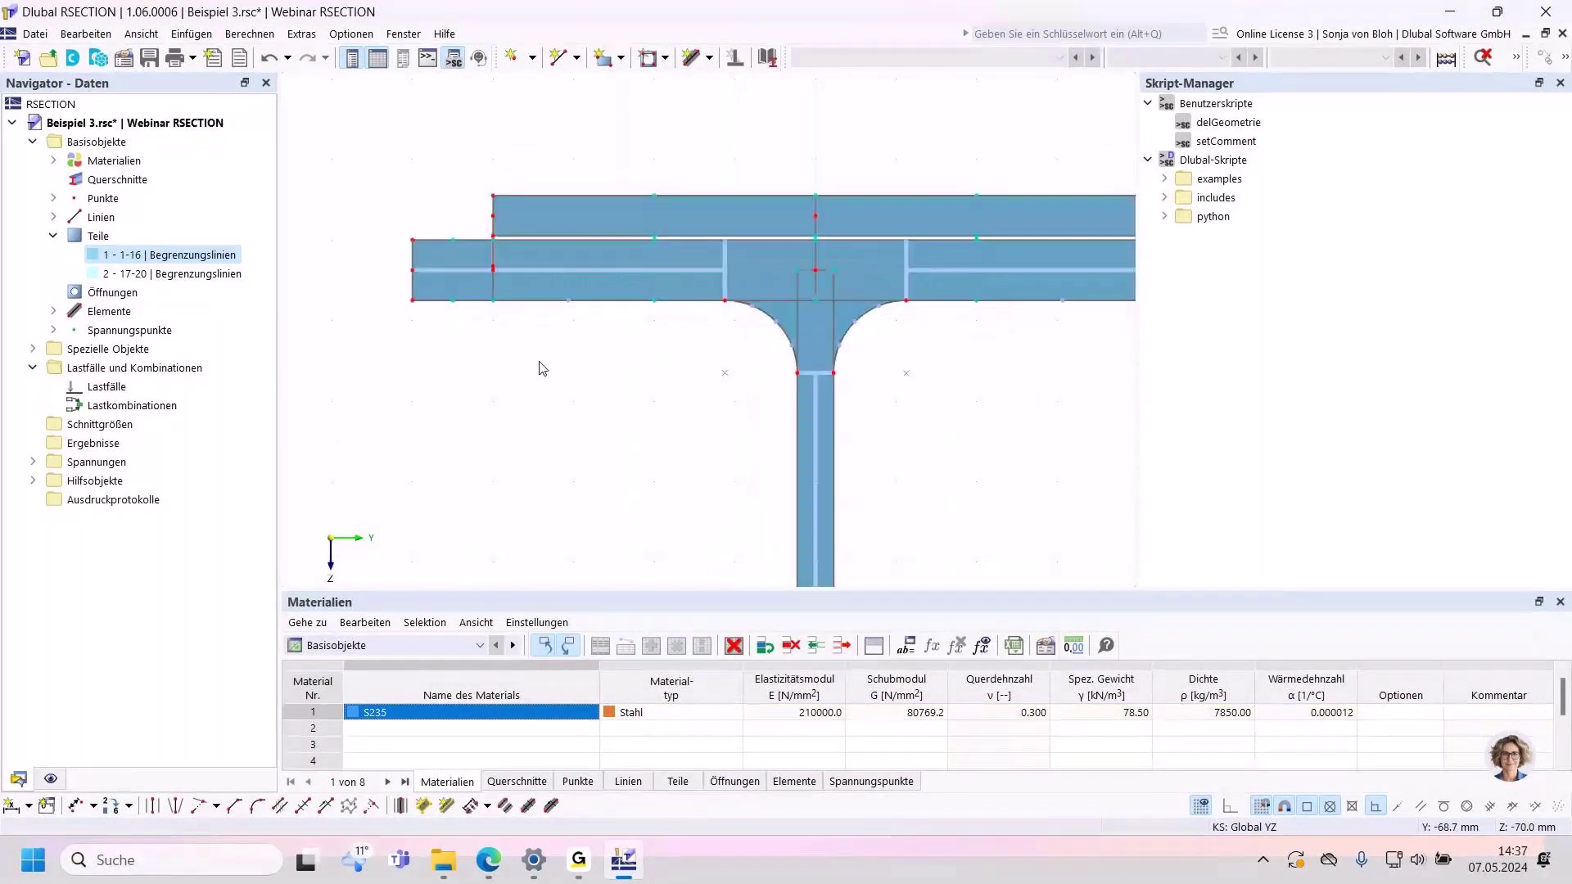
pyautogui.click(635, 271)
pyautogui.scroll(-3, 513, 365)
pyautogui.click(759, 307)
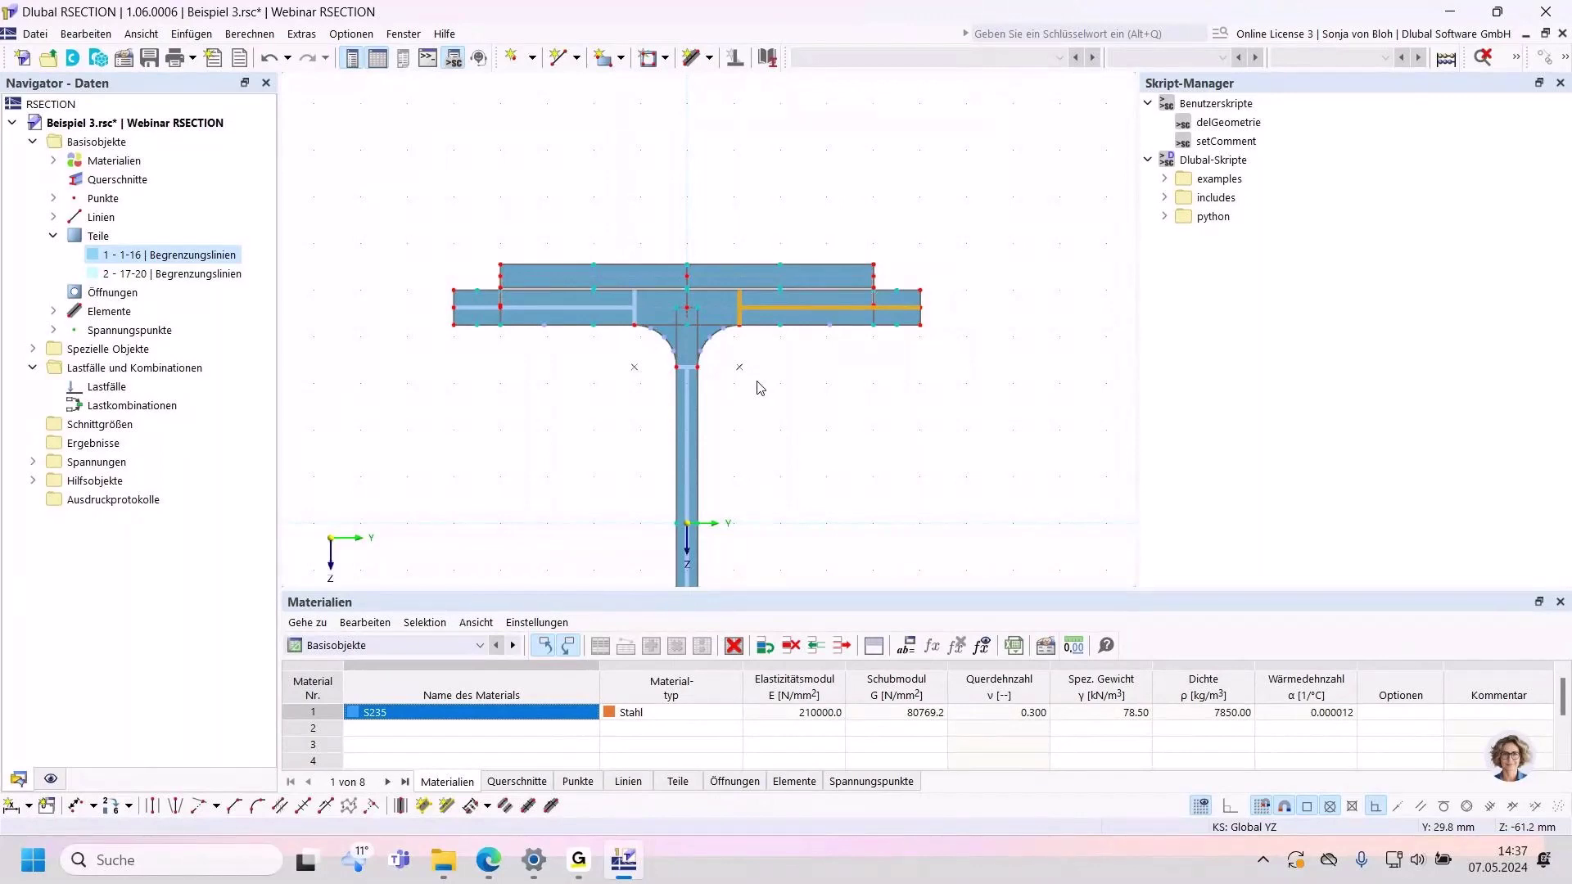
pyautogui.scroll(3, 610, 354)
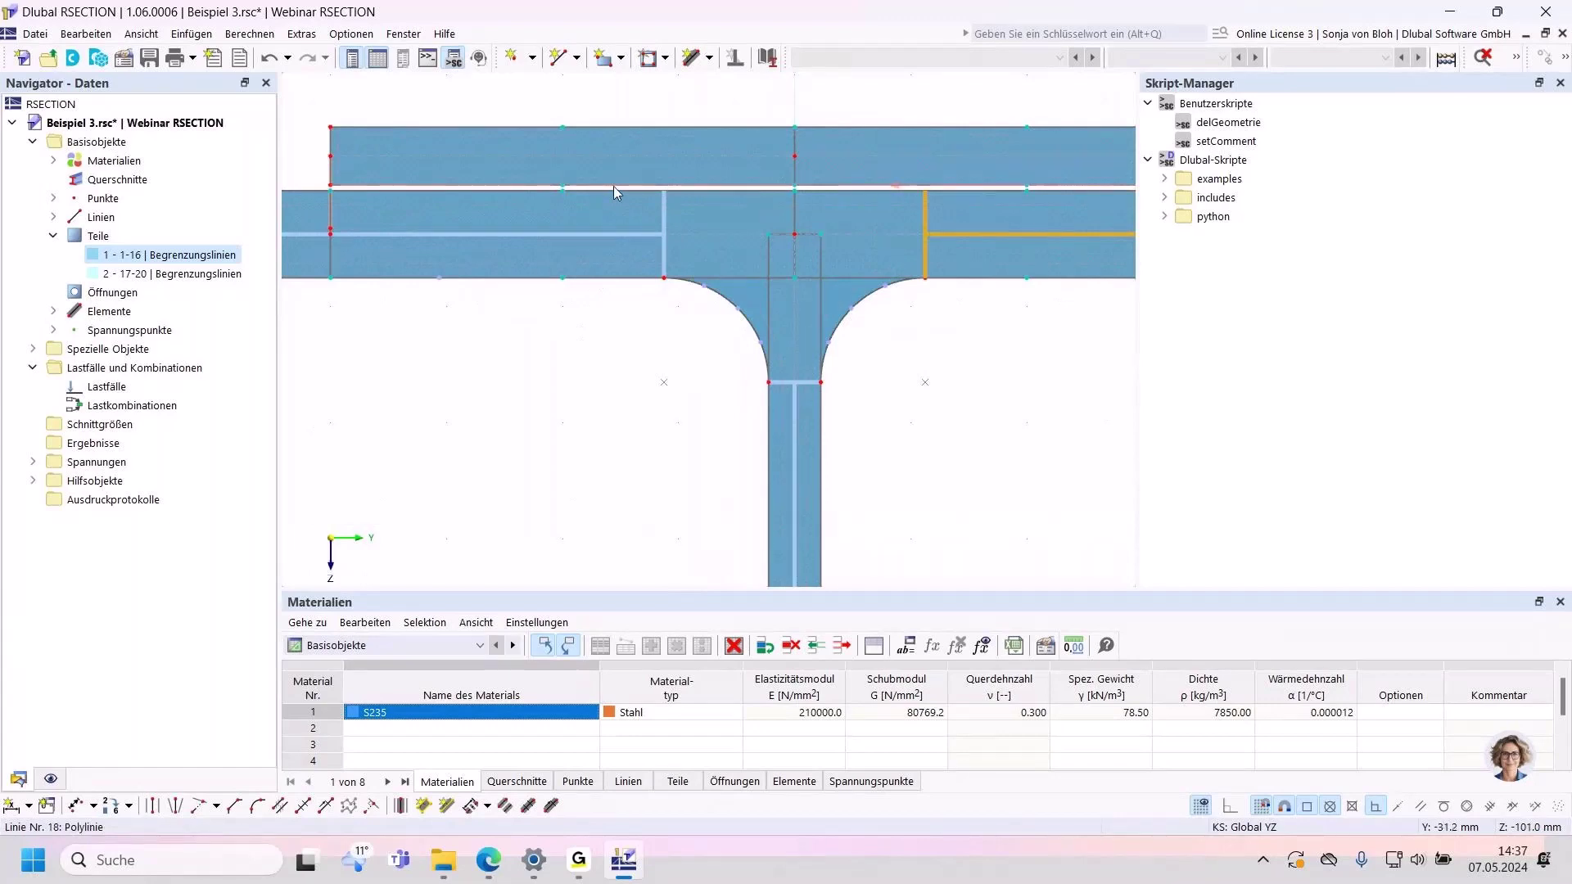
pyautogui.scroll(-1, 610, 288)
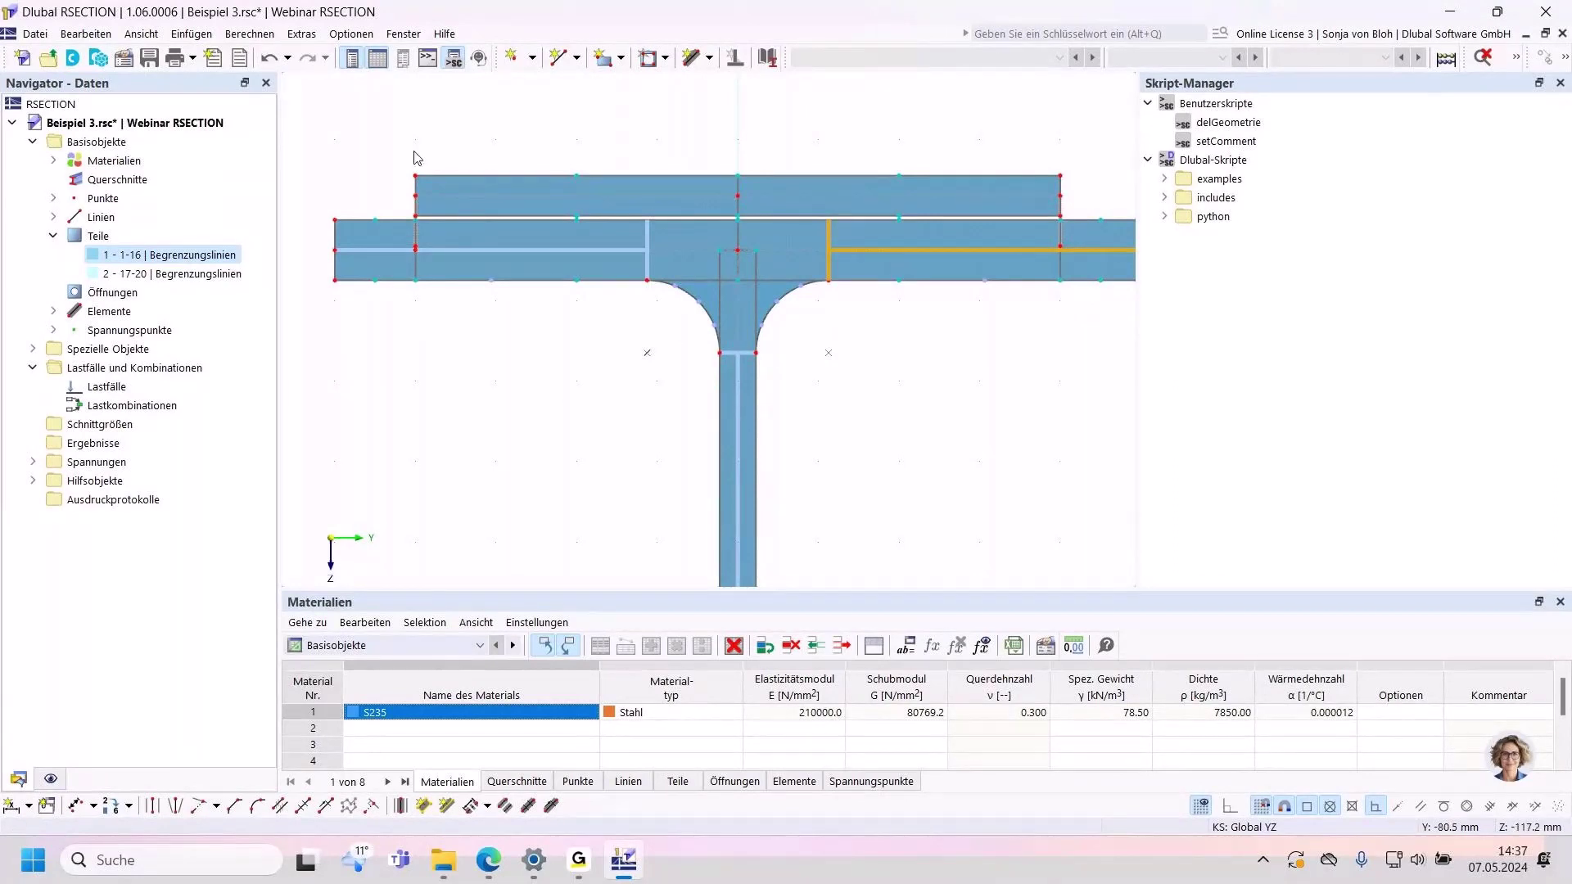
pyautogui.scroll(1, 418, 207)
pyautogui.scroll(1, 417, 210)
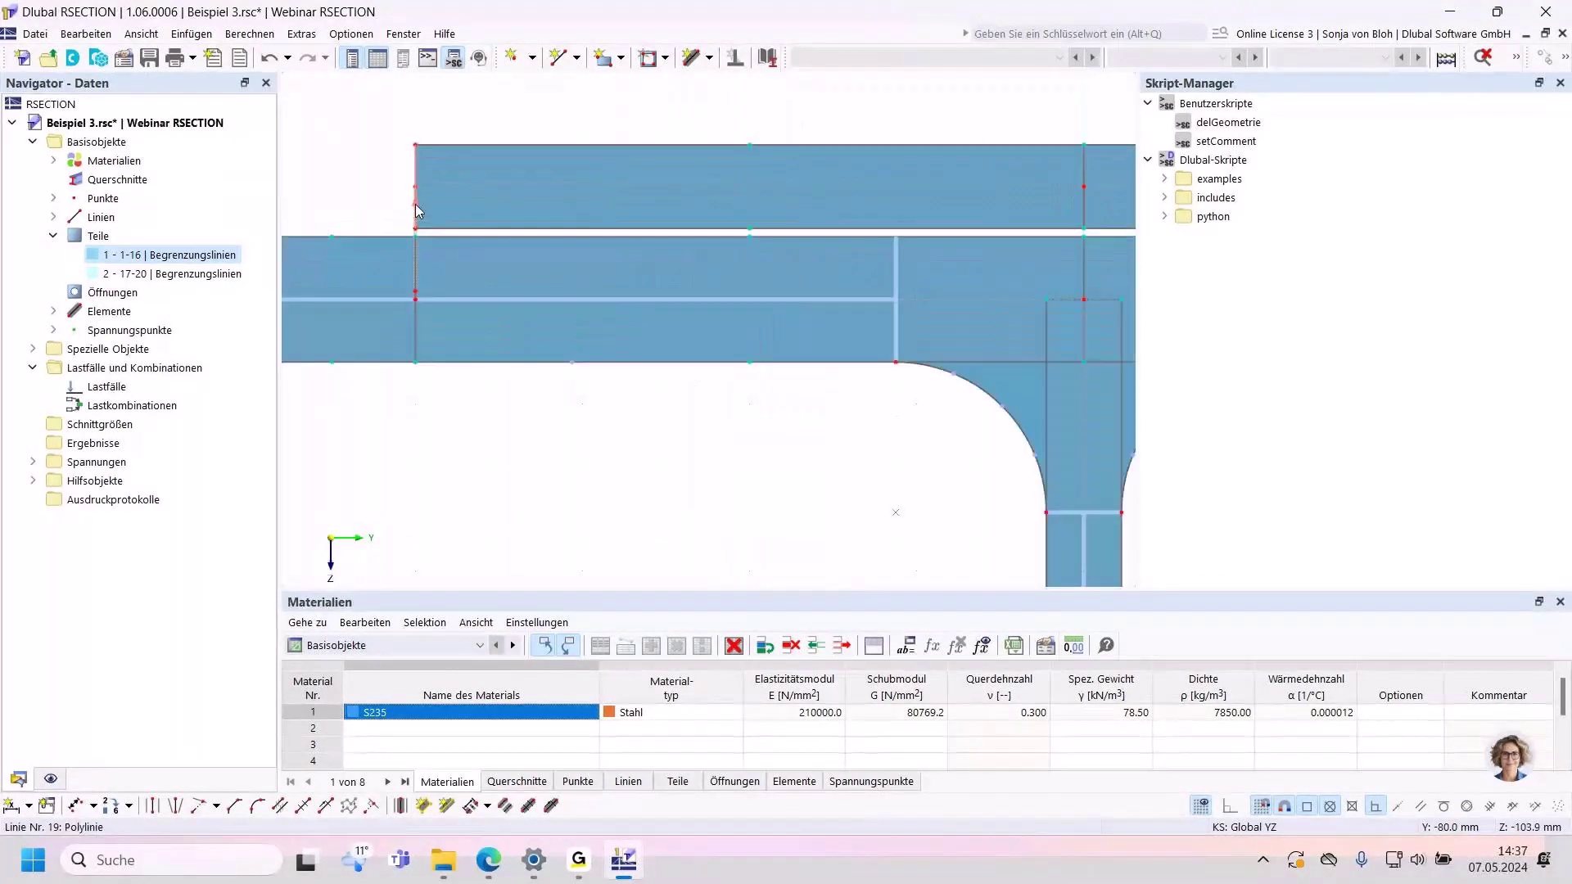
pyautogui.scroll(1, 418, 210)
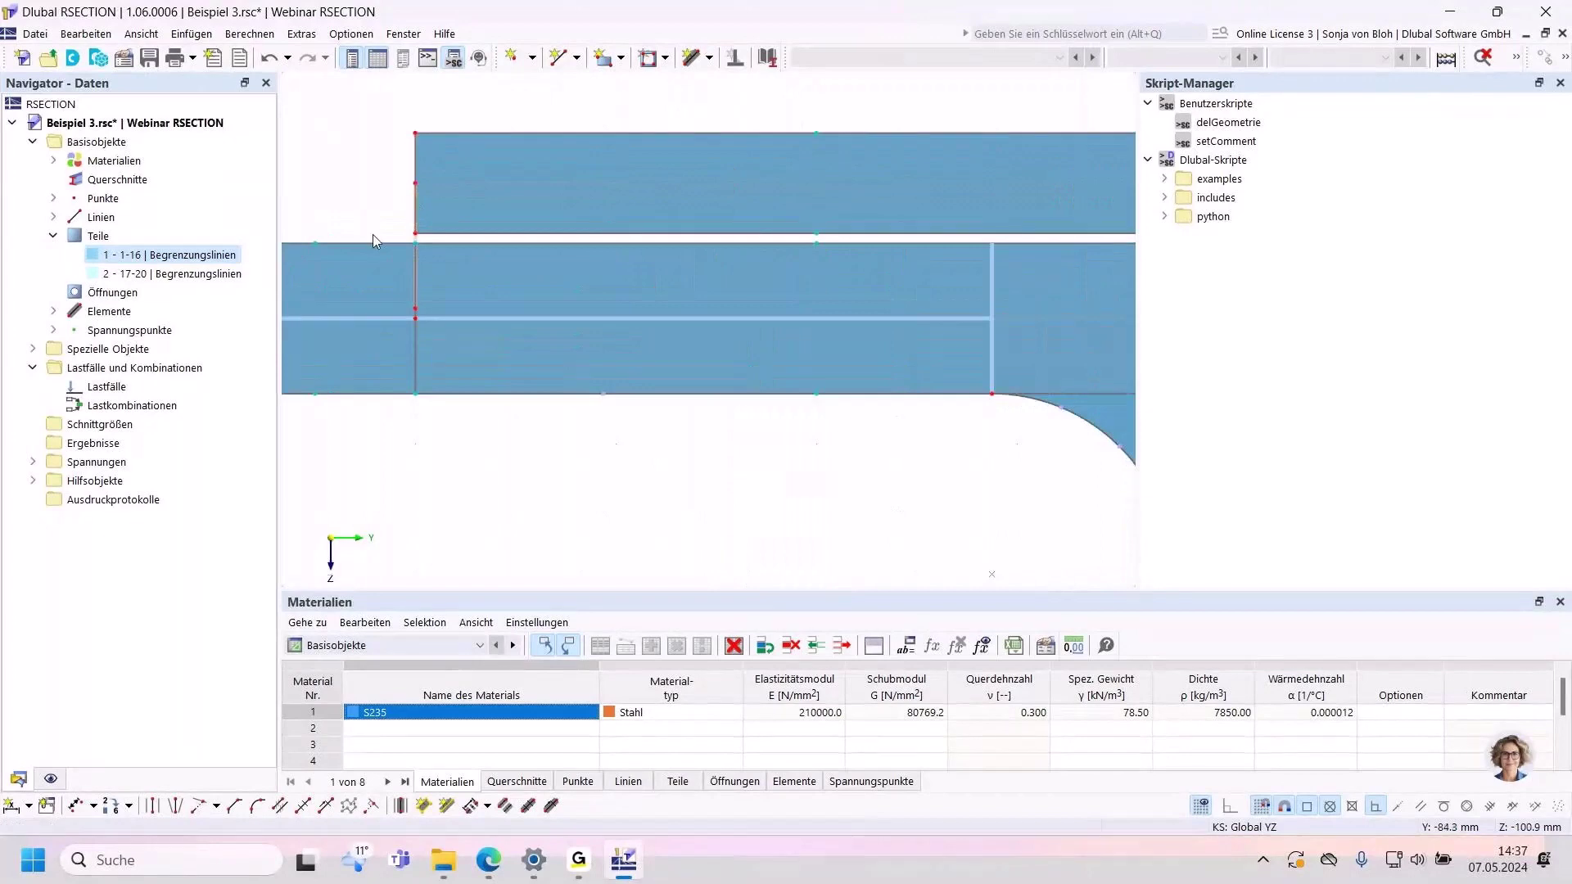
# Step: Delete elements 8 and 10, the two displaced connections between the plate ends and the upper flange
pyautogui.doubleClick(415, 240)
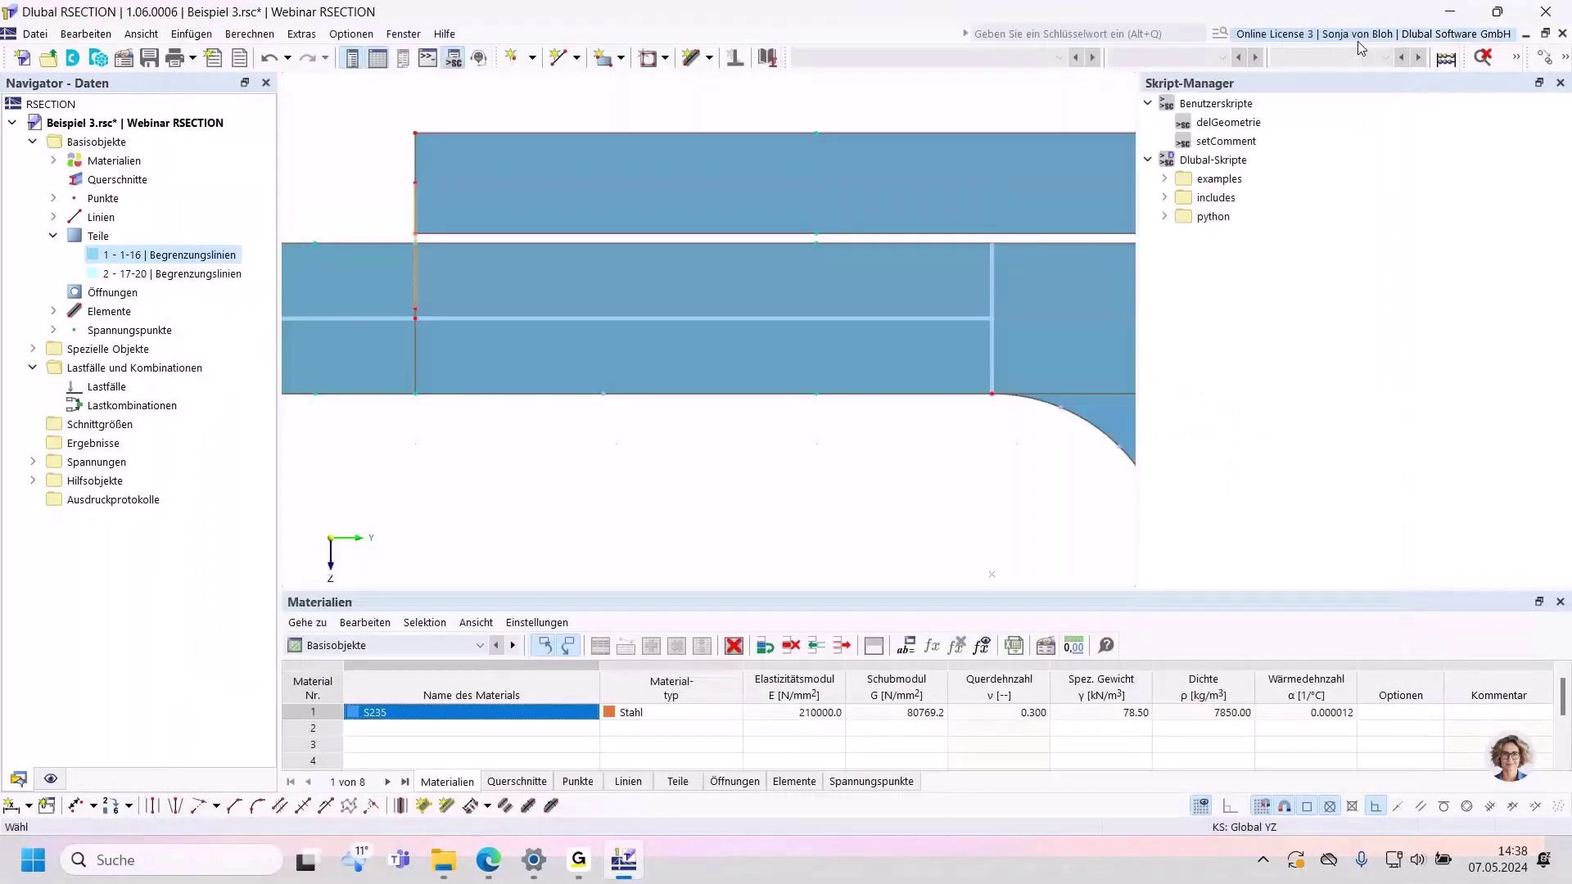
pyautogui.scroll(-2, 460, 345)
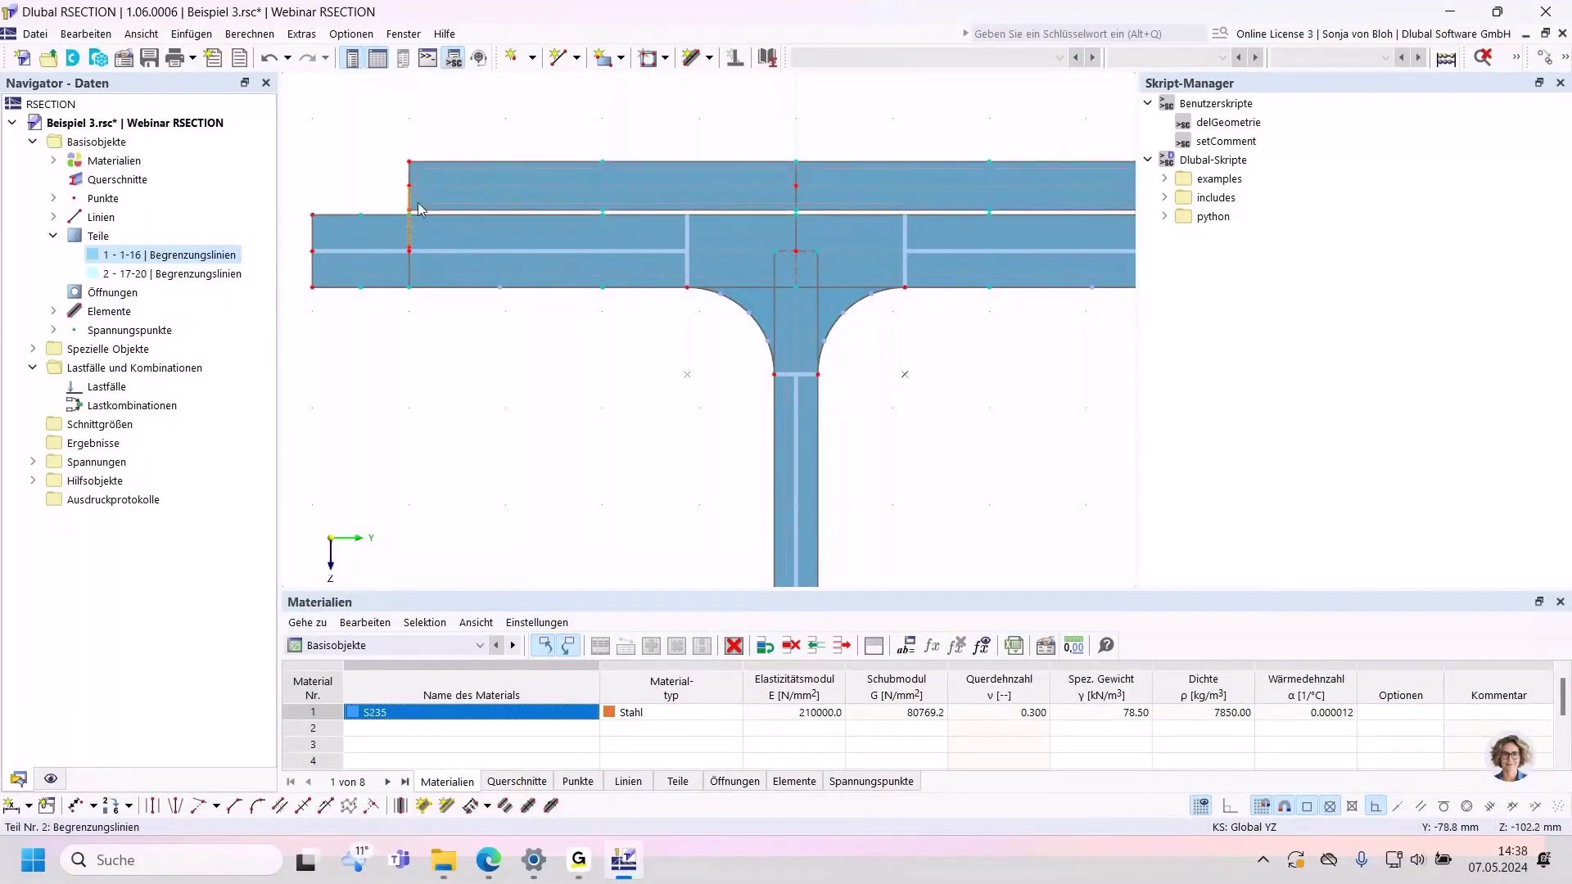
pyautogui.click(367, 244)
pyautogui.click(53, 311)
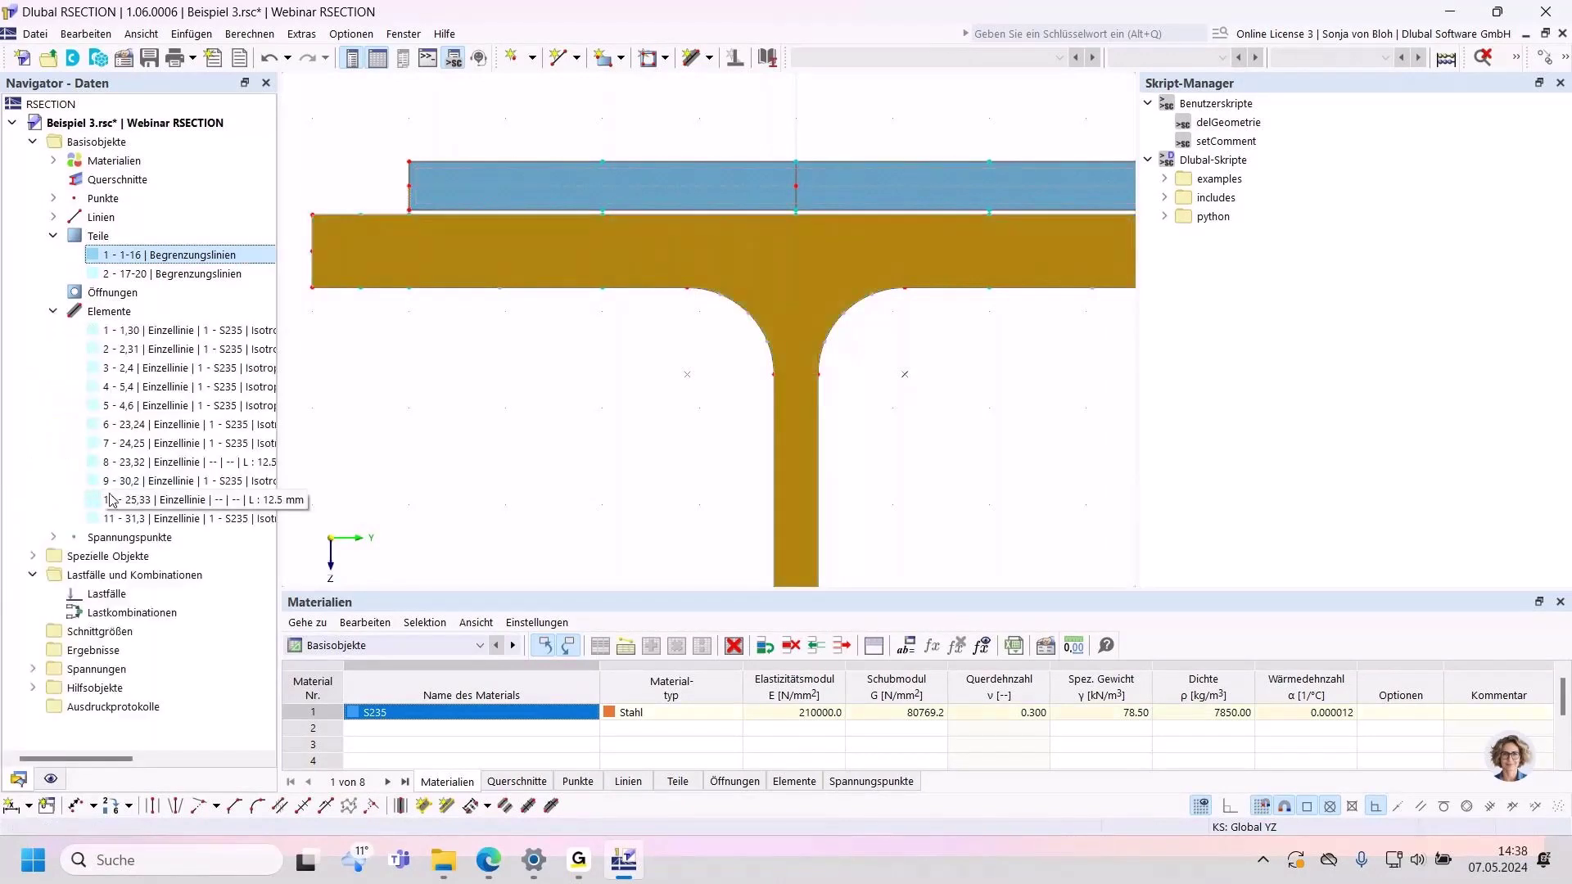
pyautogui.click(176, 462)
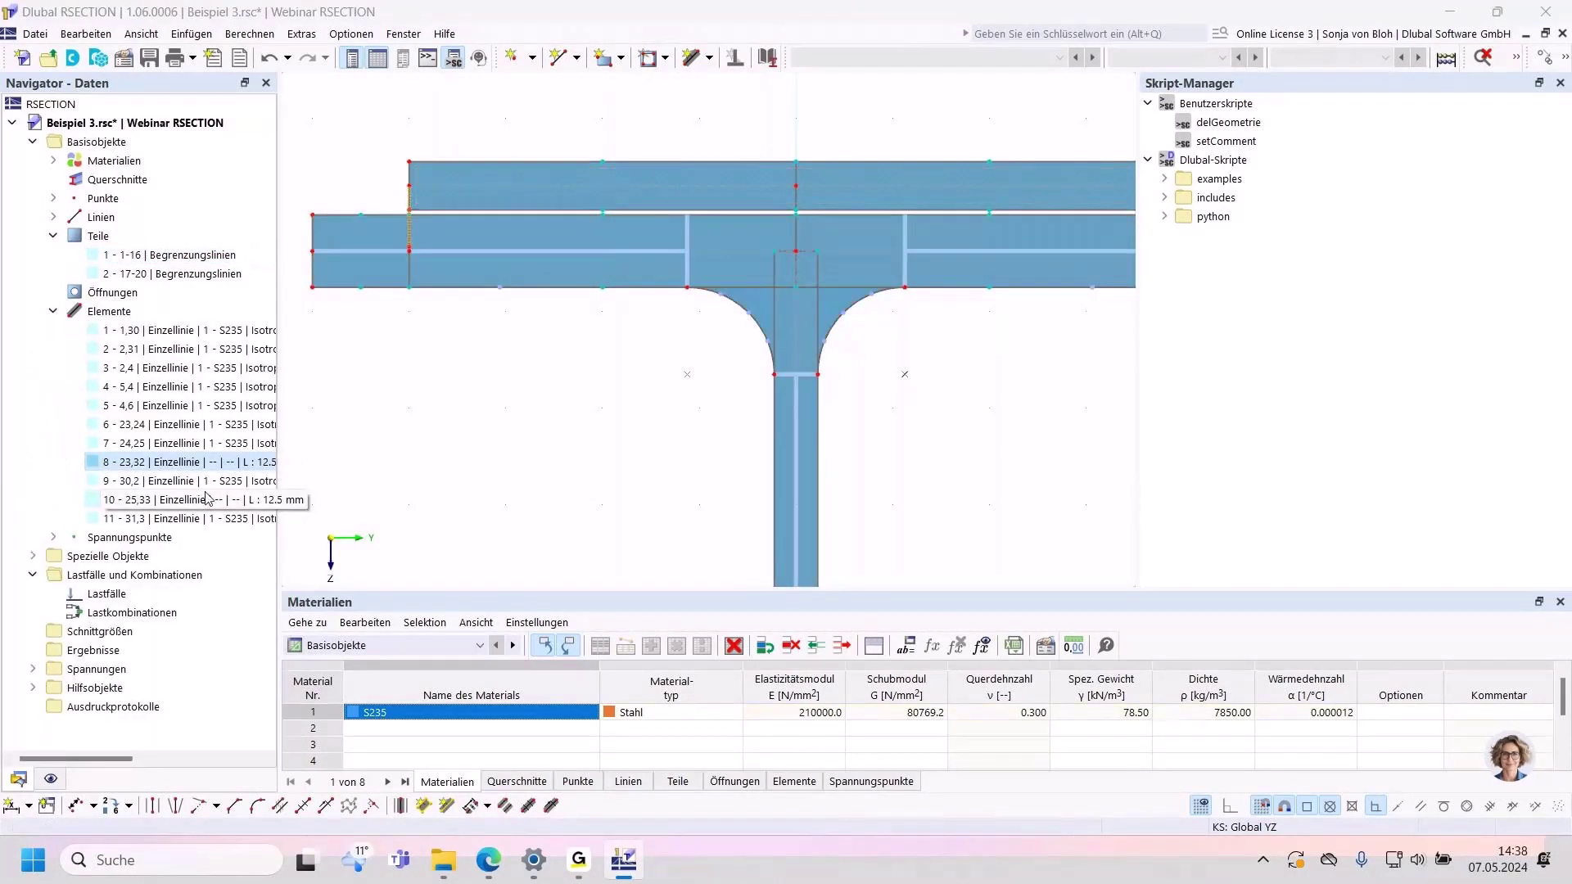
pyautogui.keyDown('ctrl'); pyautogui.click(208, 500); pyautogui.keyUp('ctrl')
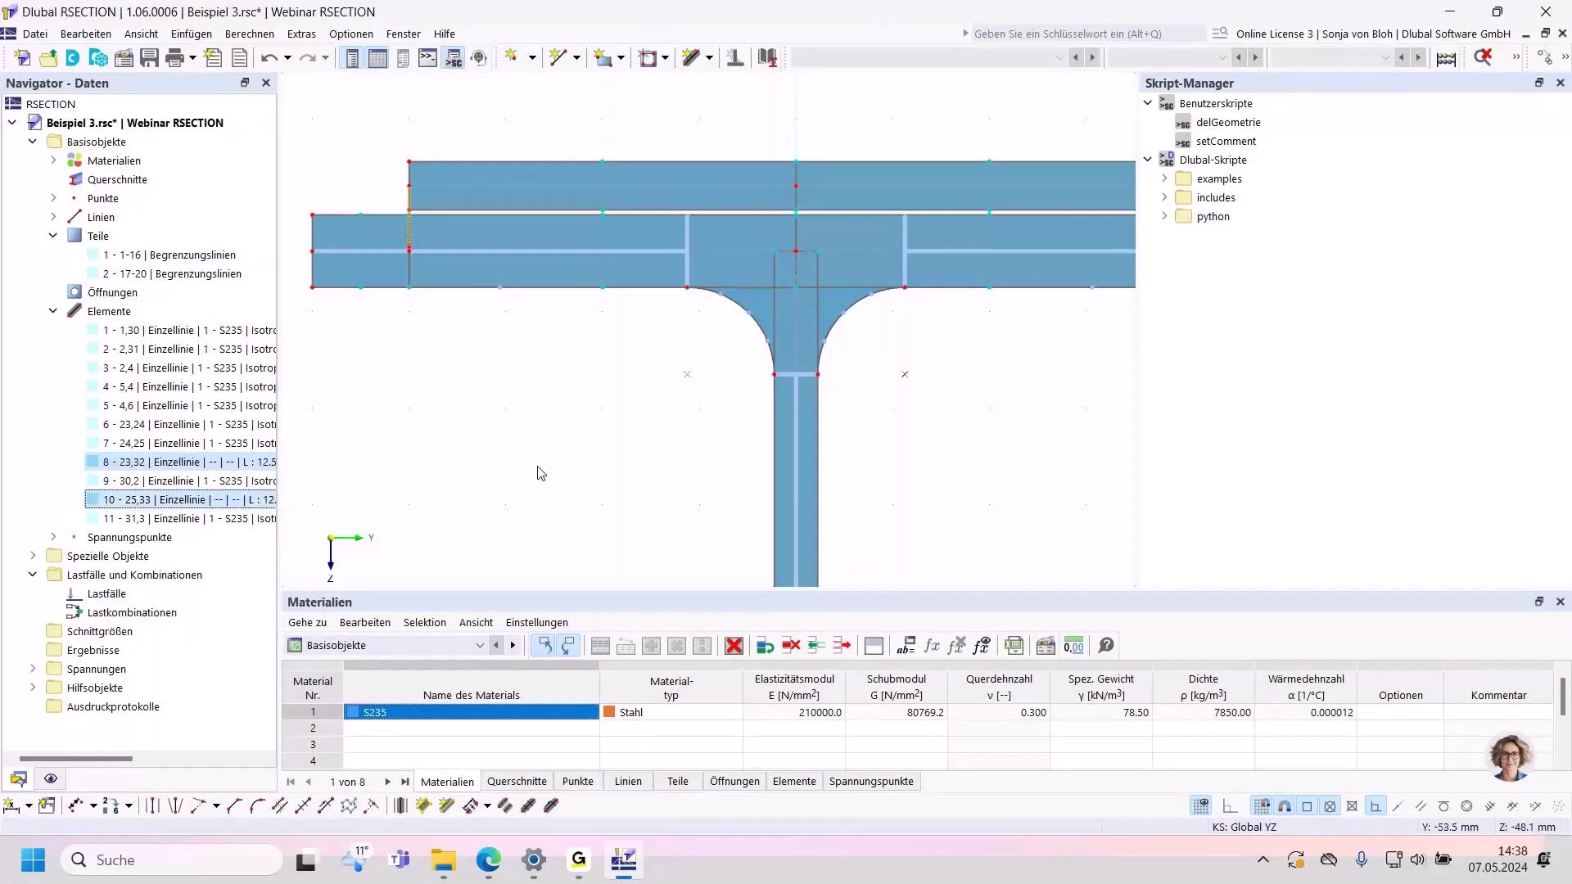
pyautogui.press('Delete')
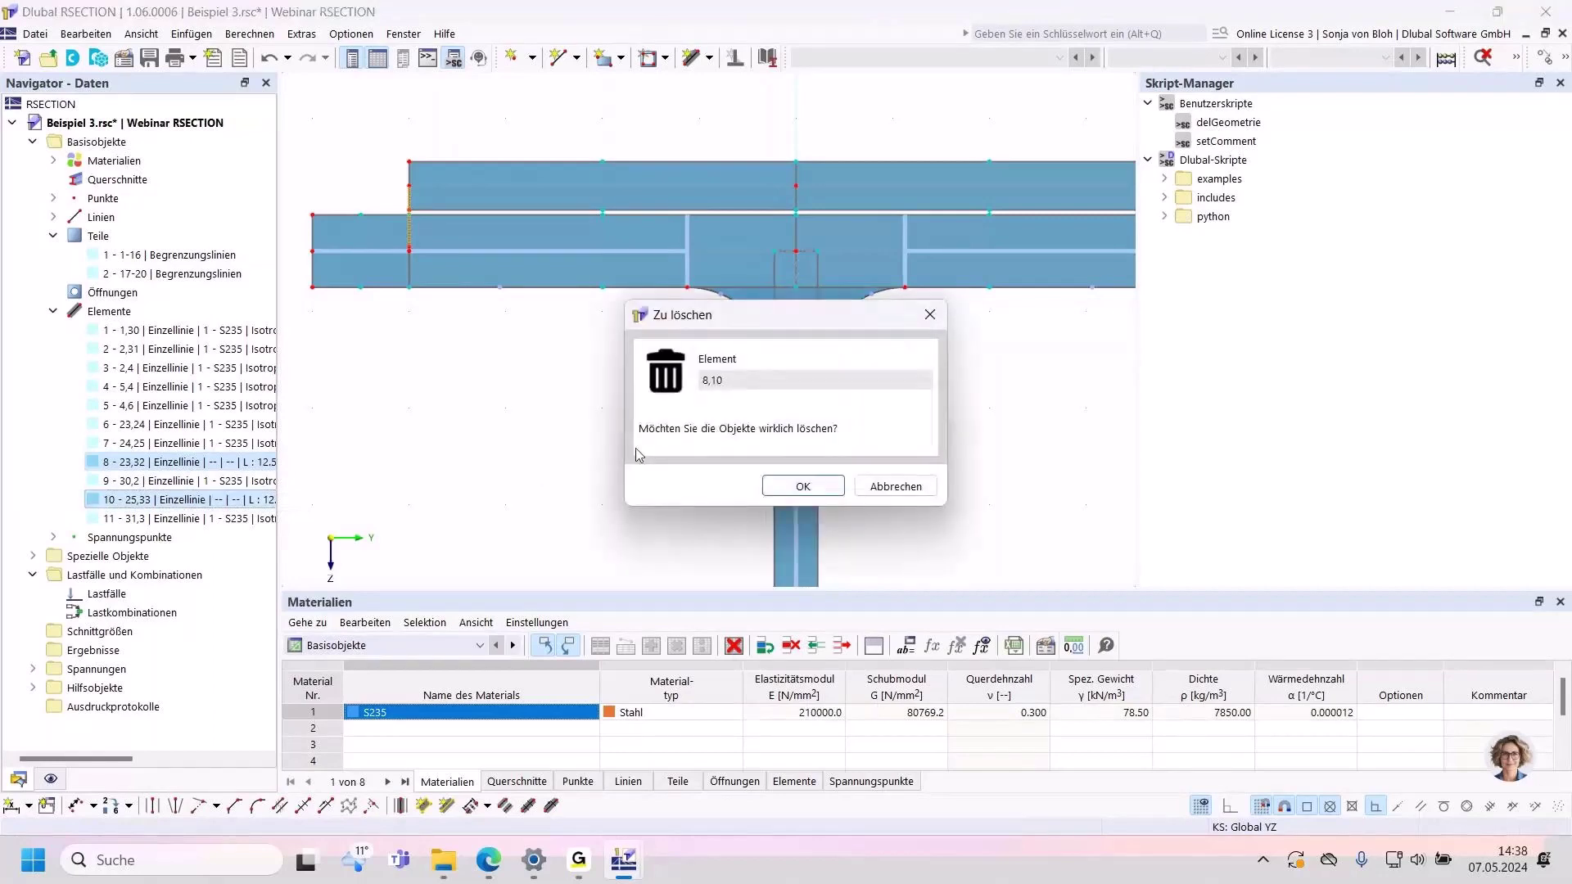
pyautogui.click(798, 490)
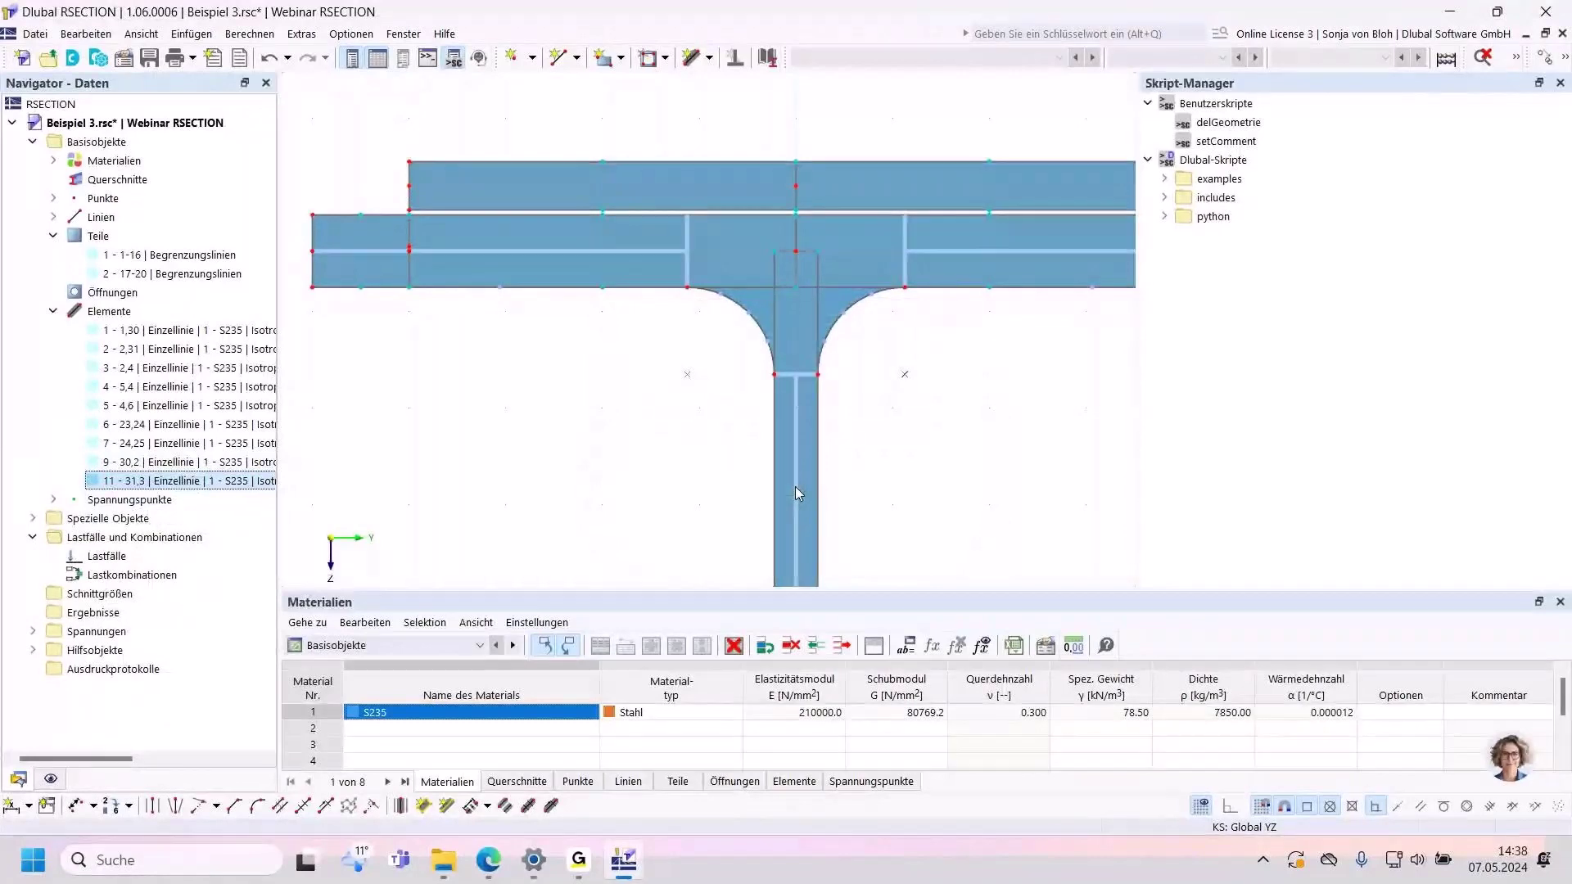
# Step: Draw a 5 mm thick single-line element from the upper flange's centreline to the plate's centreline at the plate's negative-Y end
pyautogui.click(711, 60)
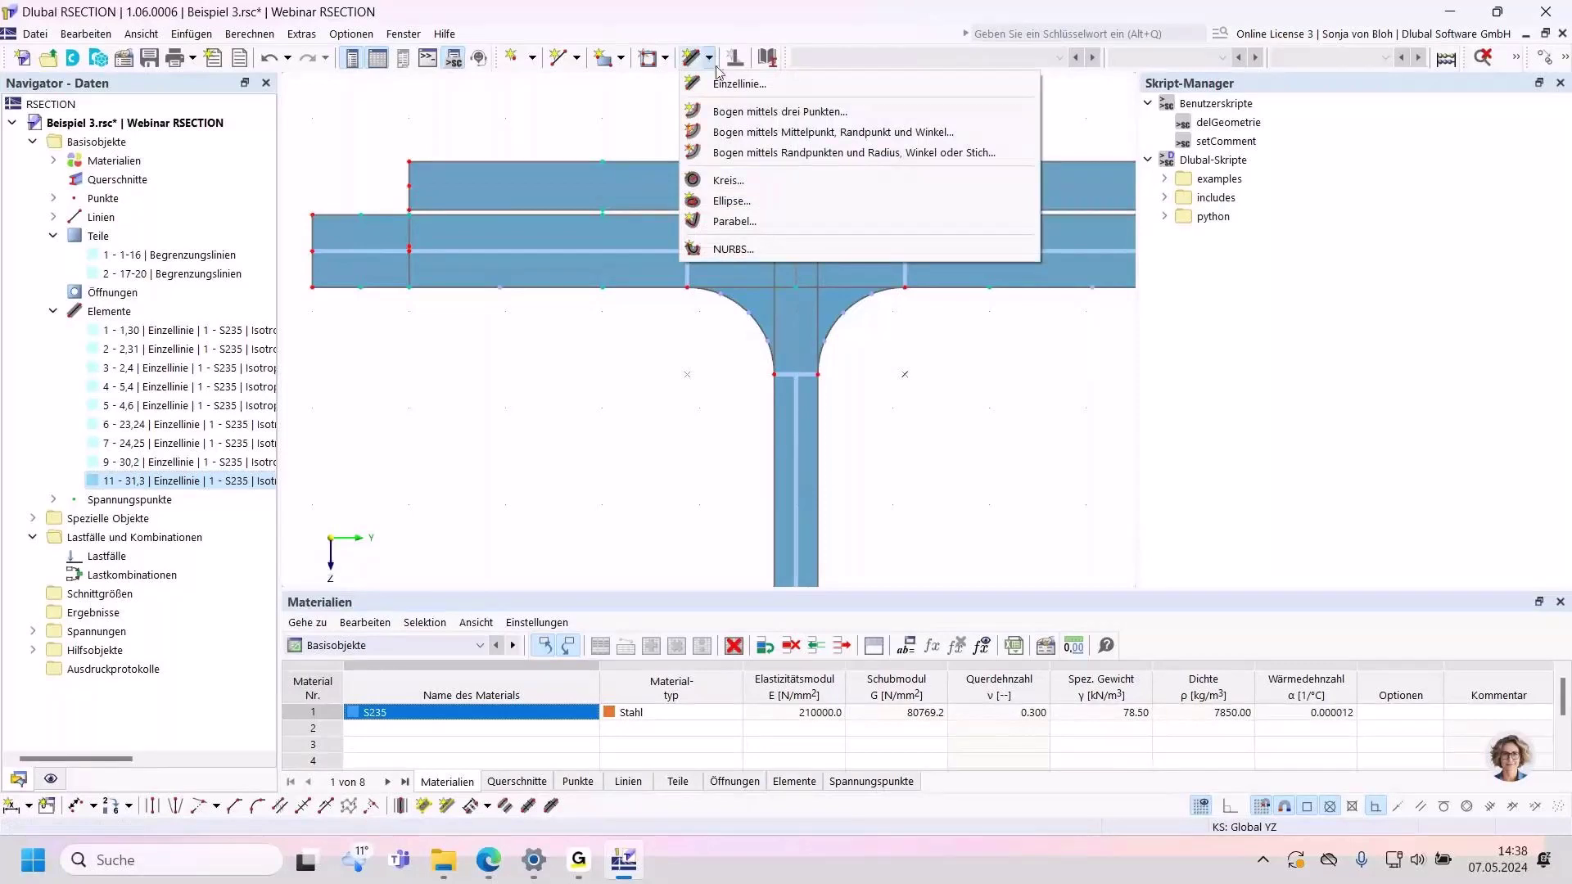
pyautogui.click(716, 79)
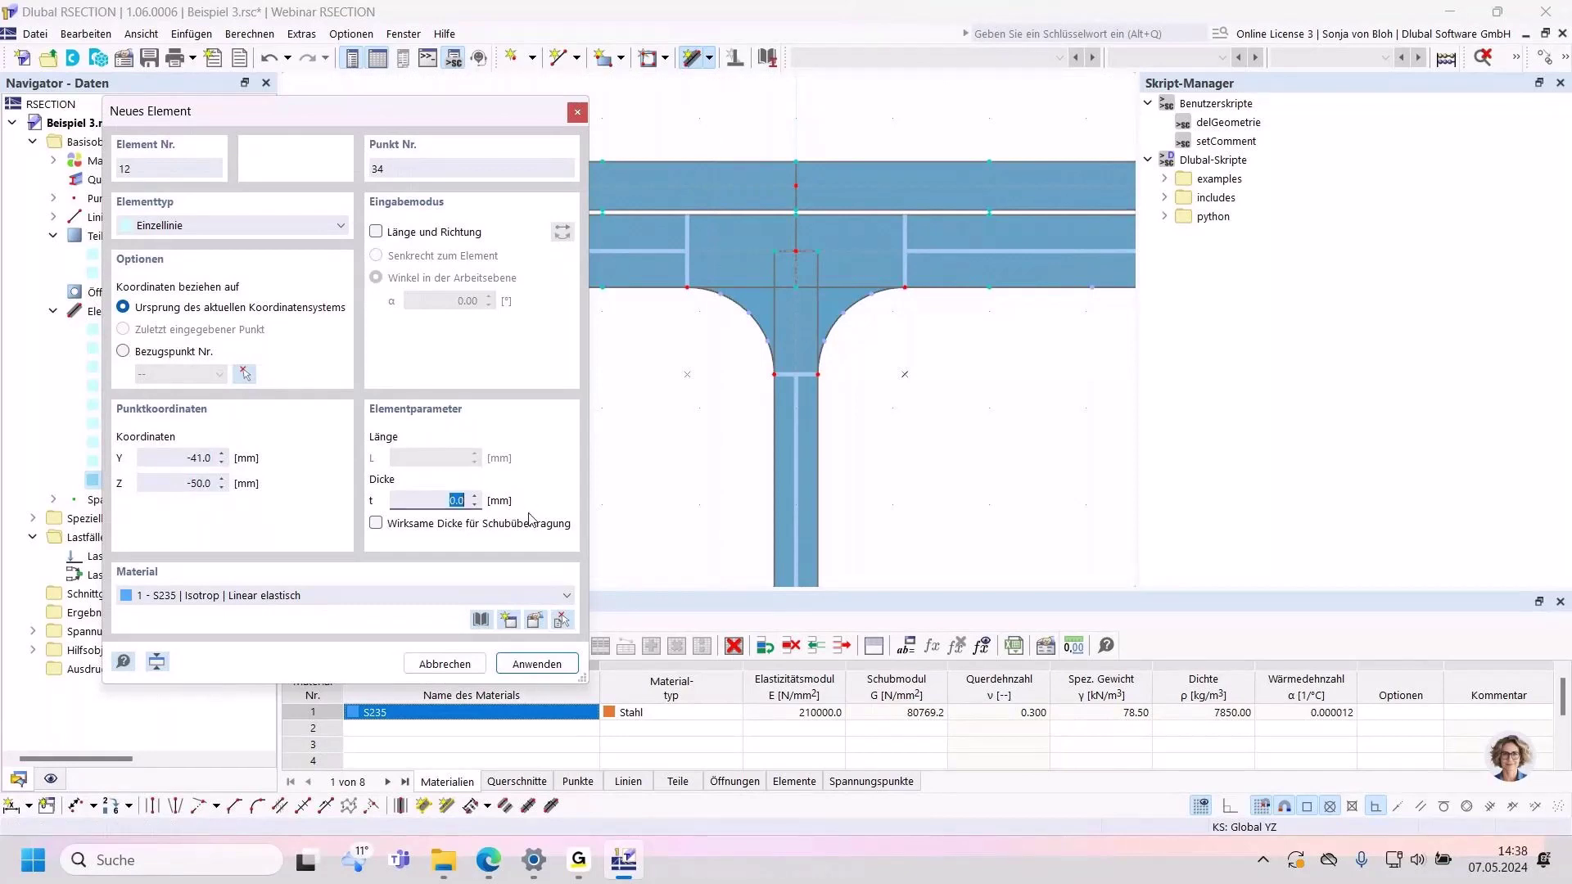
pyautogui.write('5')
pyautogui.moveTo(420, 116); pyautogui.dragTo(115, 211)
pyautogui.scroll(3, 442, 262)
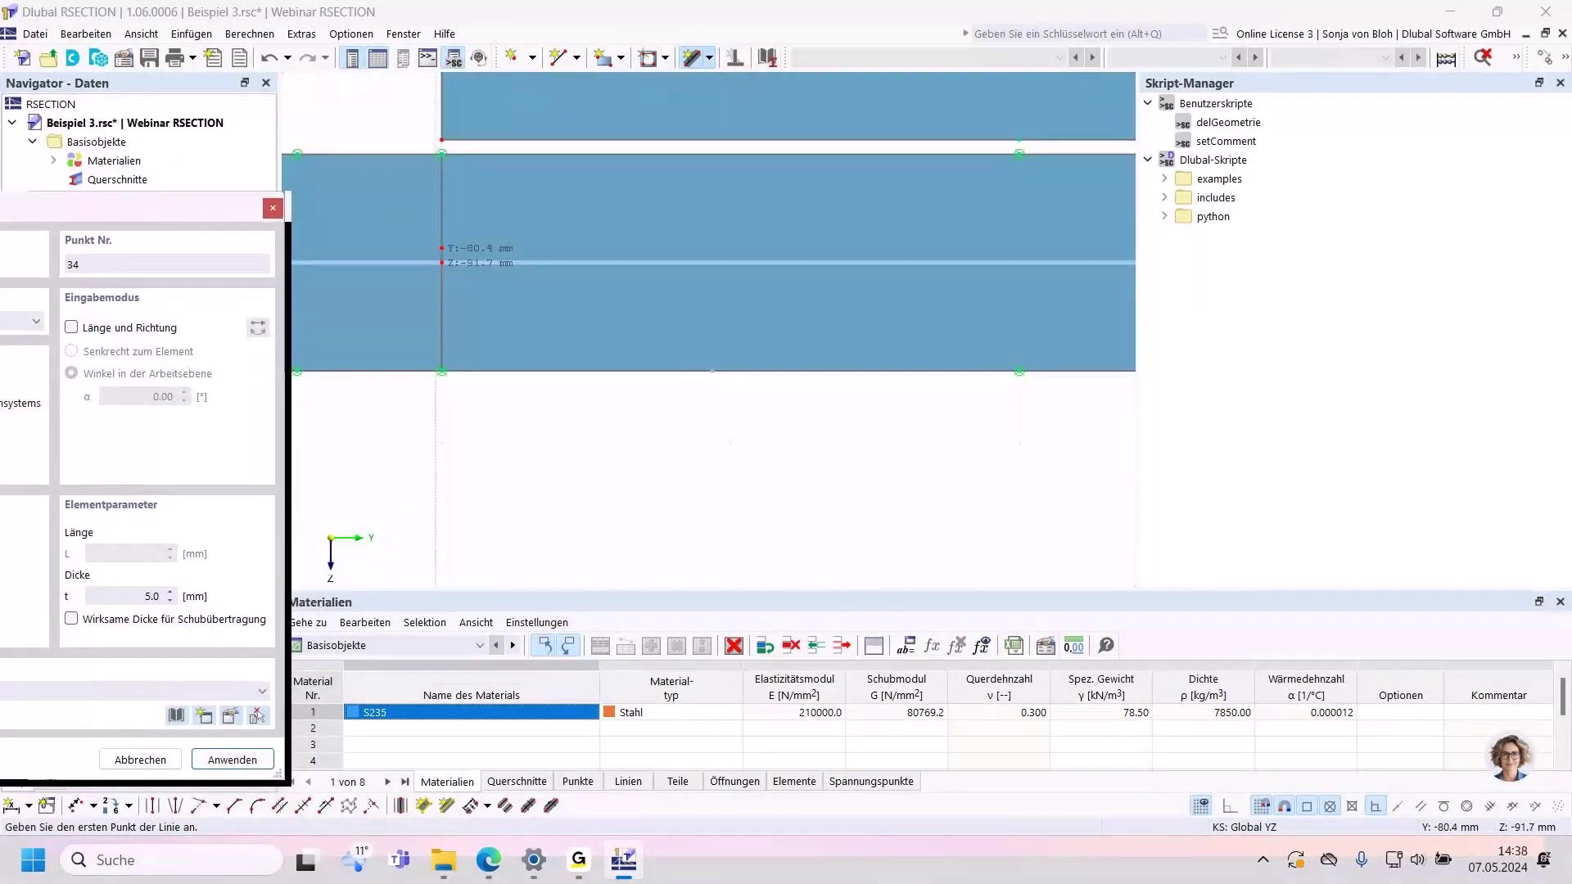
pyautogui.click(442, 262)
pyautogui.scroll(-5, 442, 262)
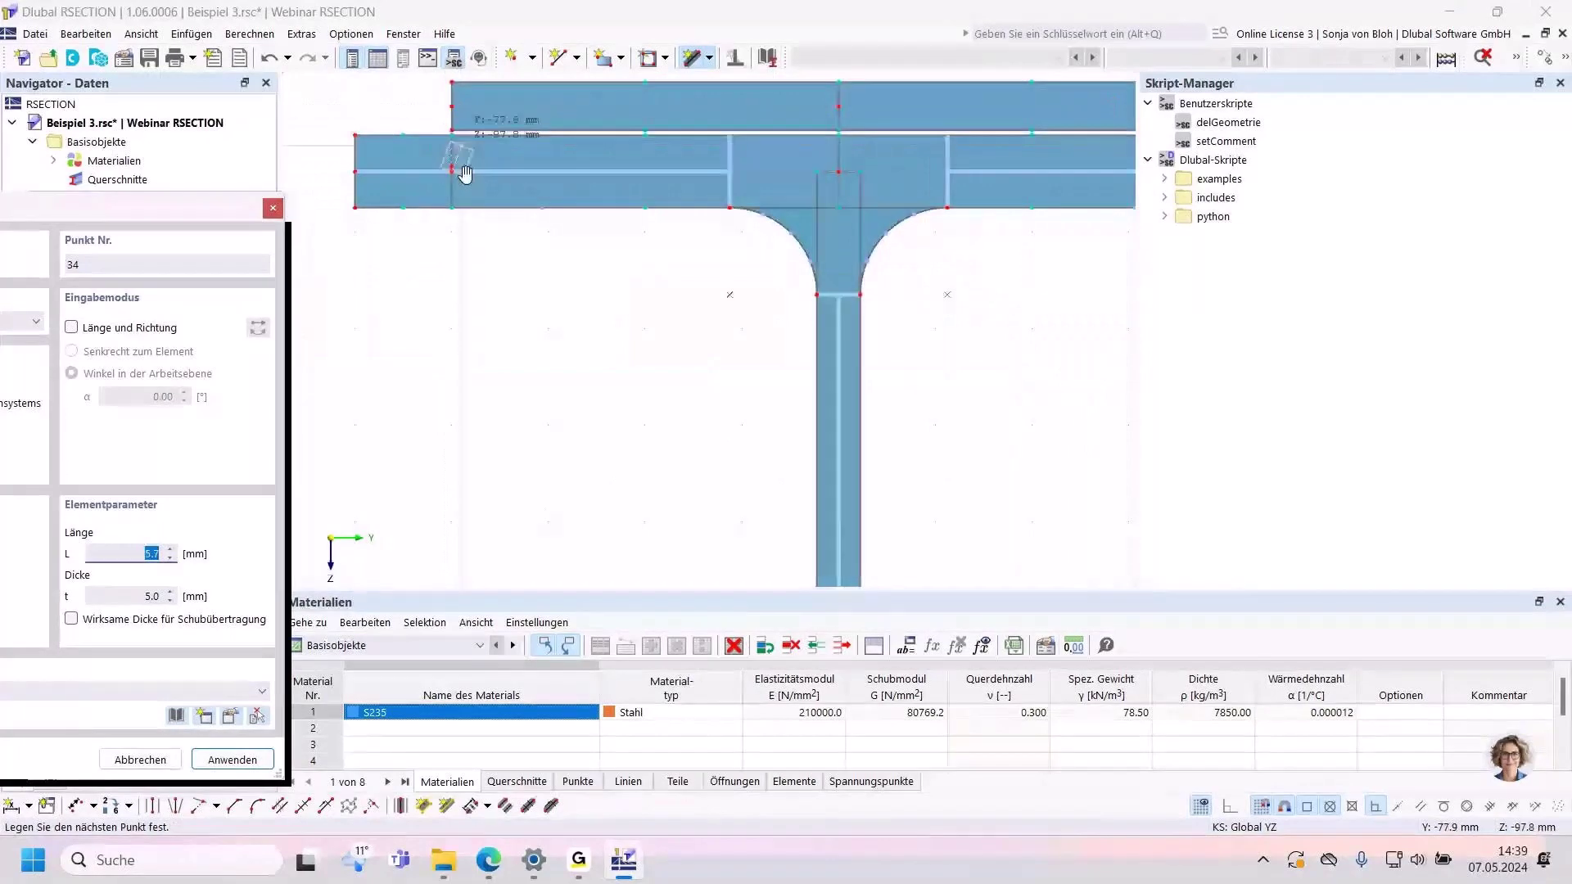
pyautogui.click(475, 244)
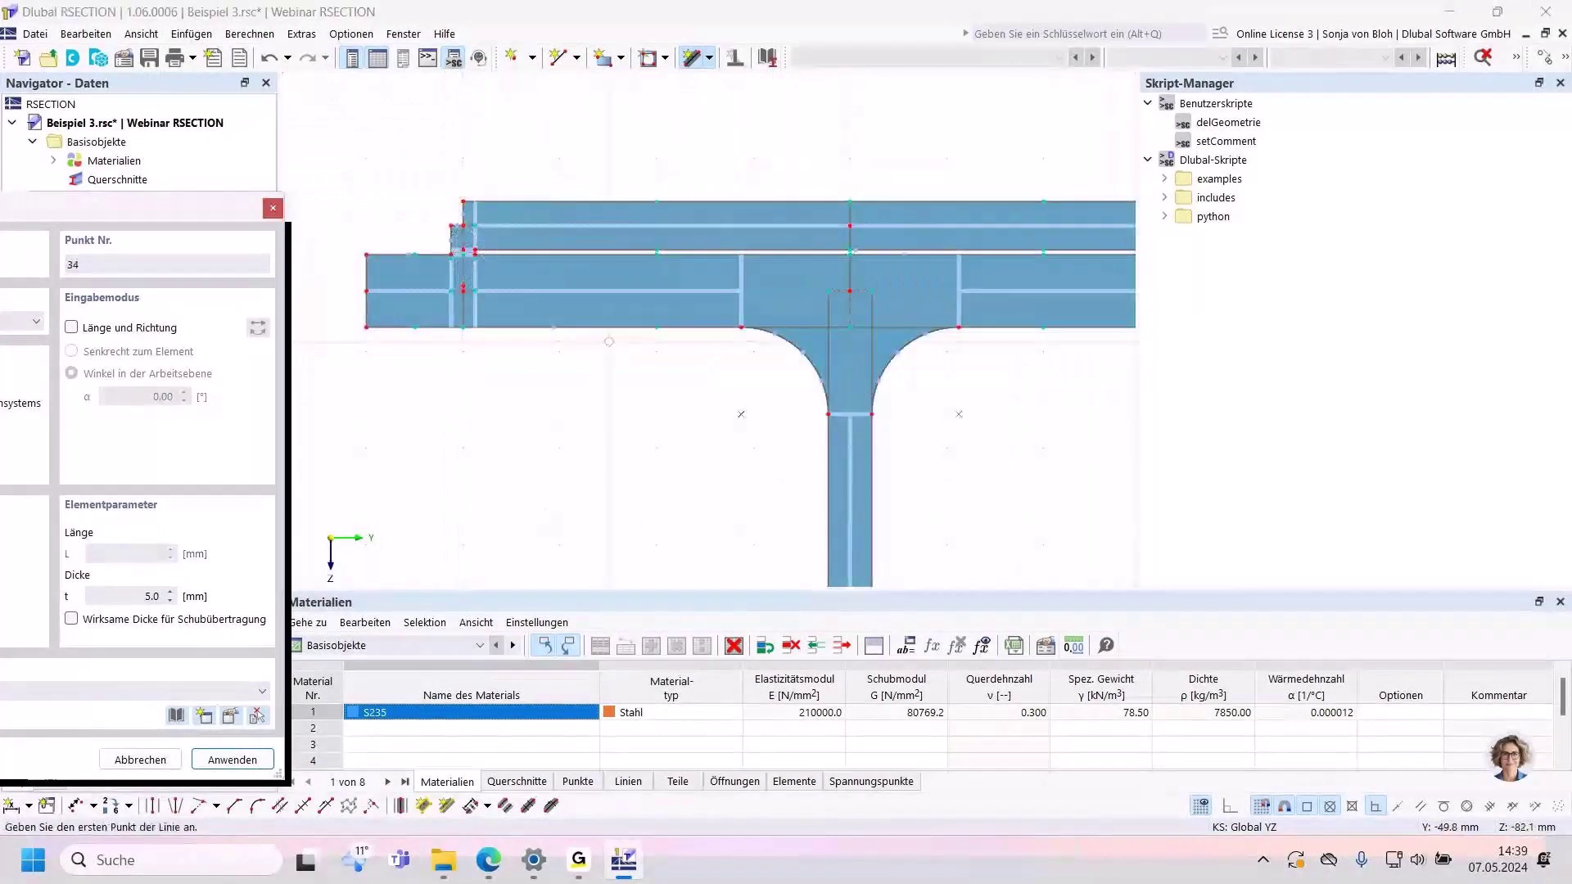
# Step: Draw the matching 5 mm thick element between the plate and the upper flange at the plate's positive-Y end
pyautogui.scroll(-3, 471, 328)
pyautogui.scroll(5, 873, 326)
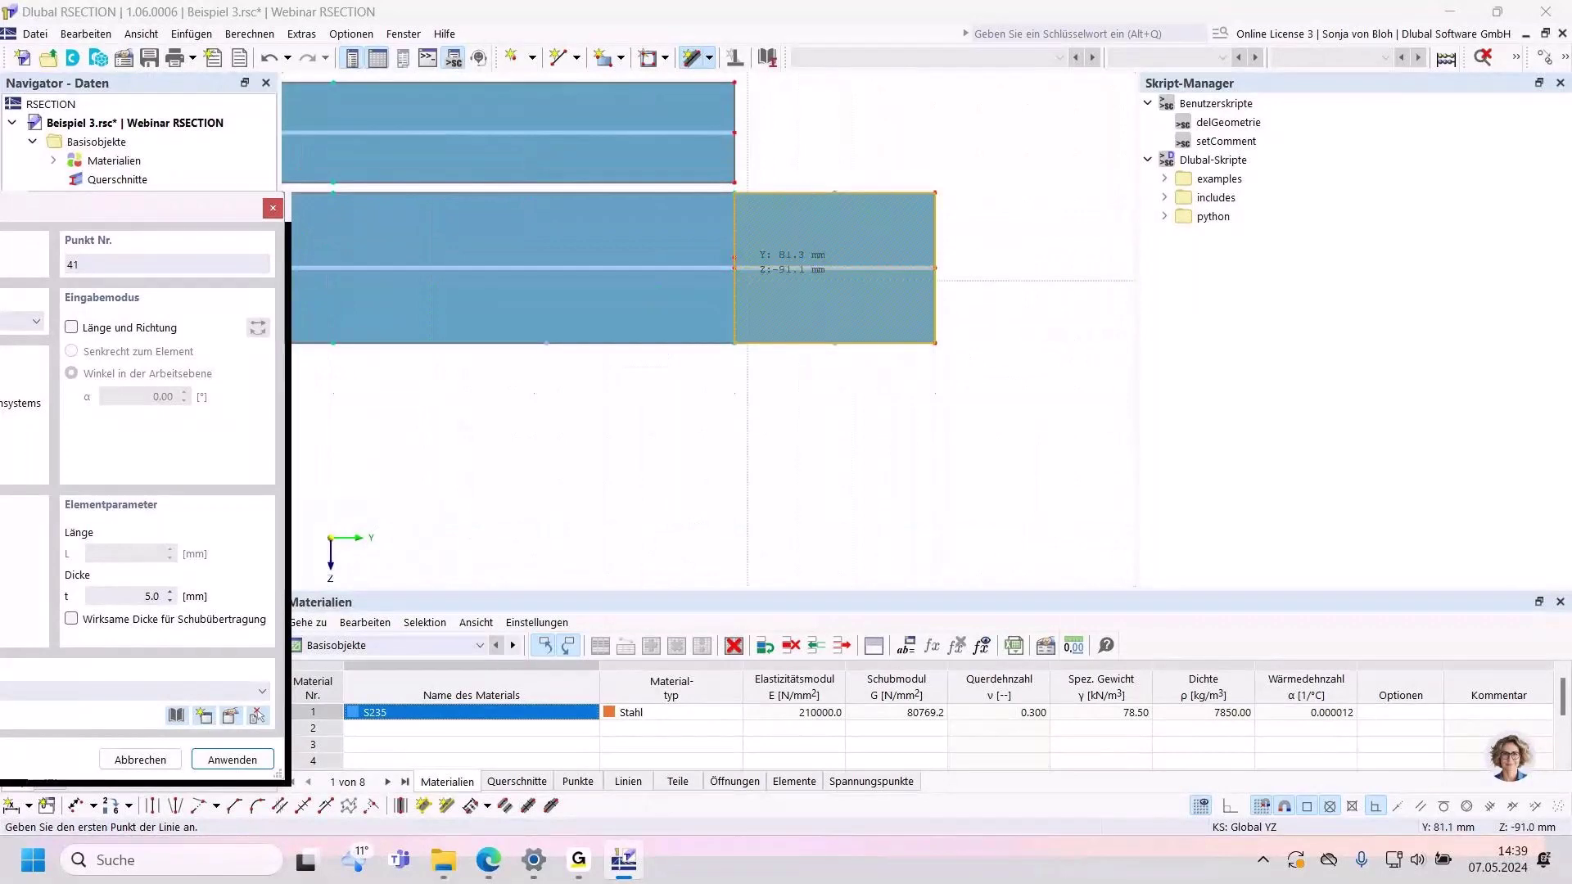
pyautogui.click(734, 82)
pyautogui.click(734, 344)
pyautogui.press('Escape')
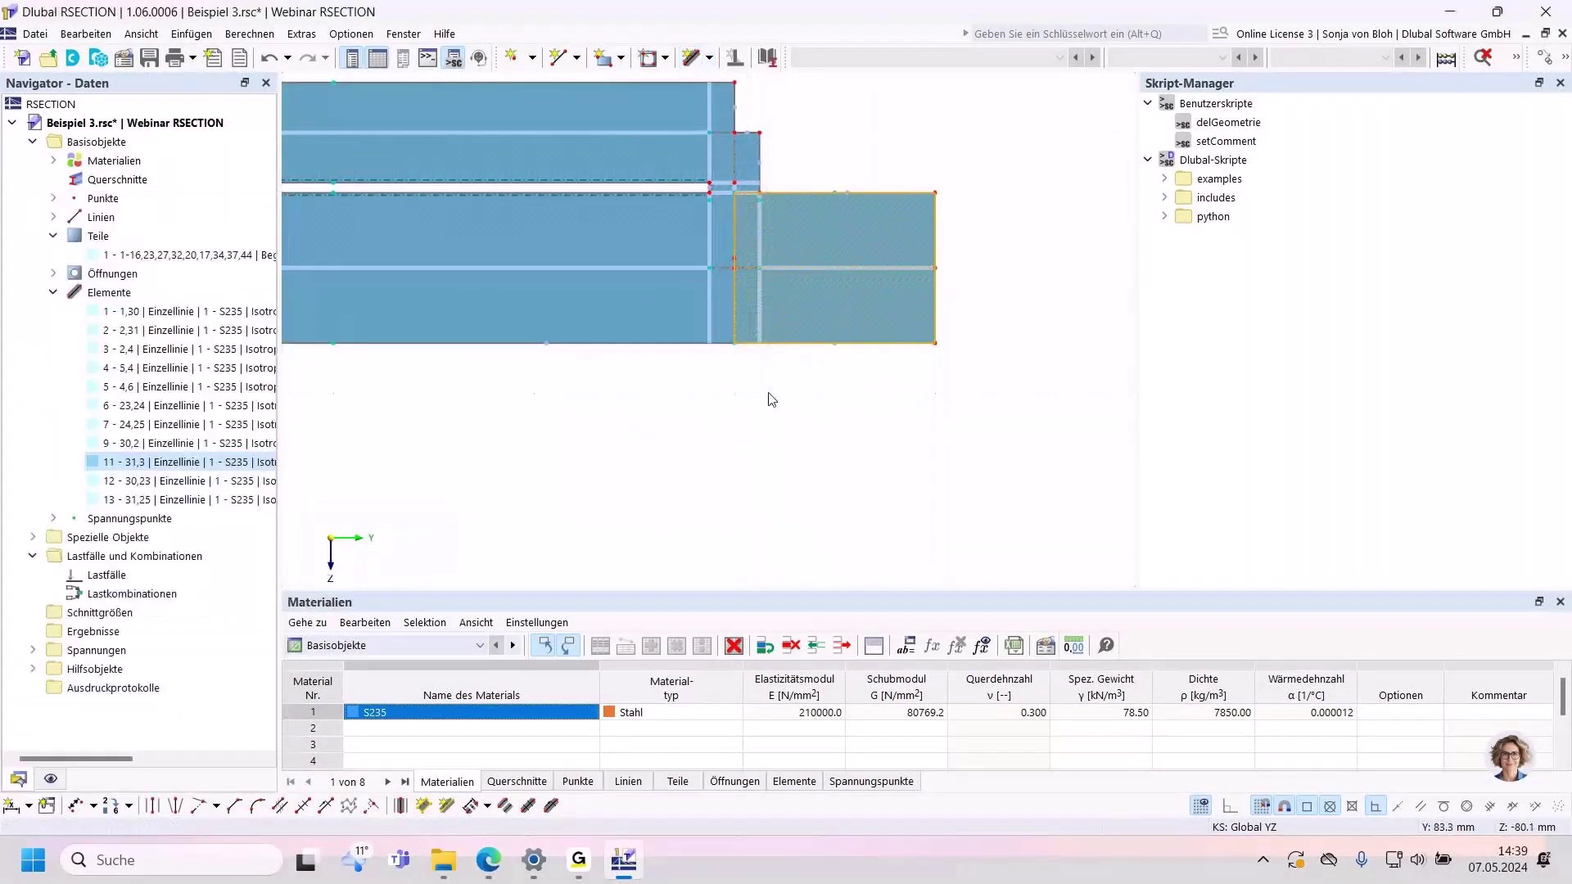
# Step: Examine the reconnected section, highlighting the plate portion between the connecting elements and the flange overhang at the negative-Y end
pyautogui.scroll(-4, 772, 400)
pyautogui.moveTo(772, 400); pyautogui.dragTo(1049, 276, button='middle')
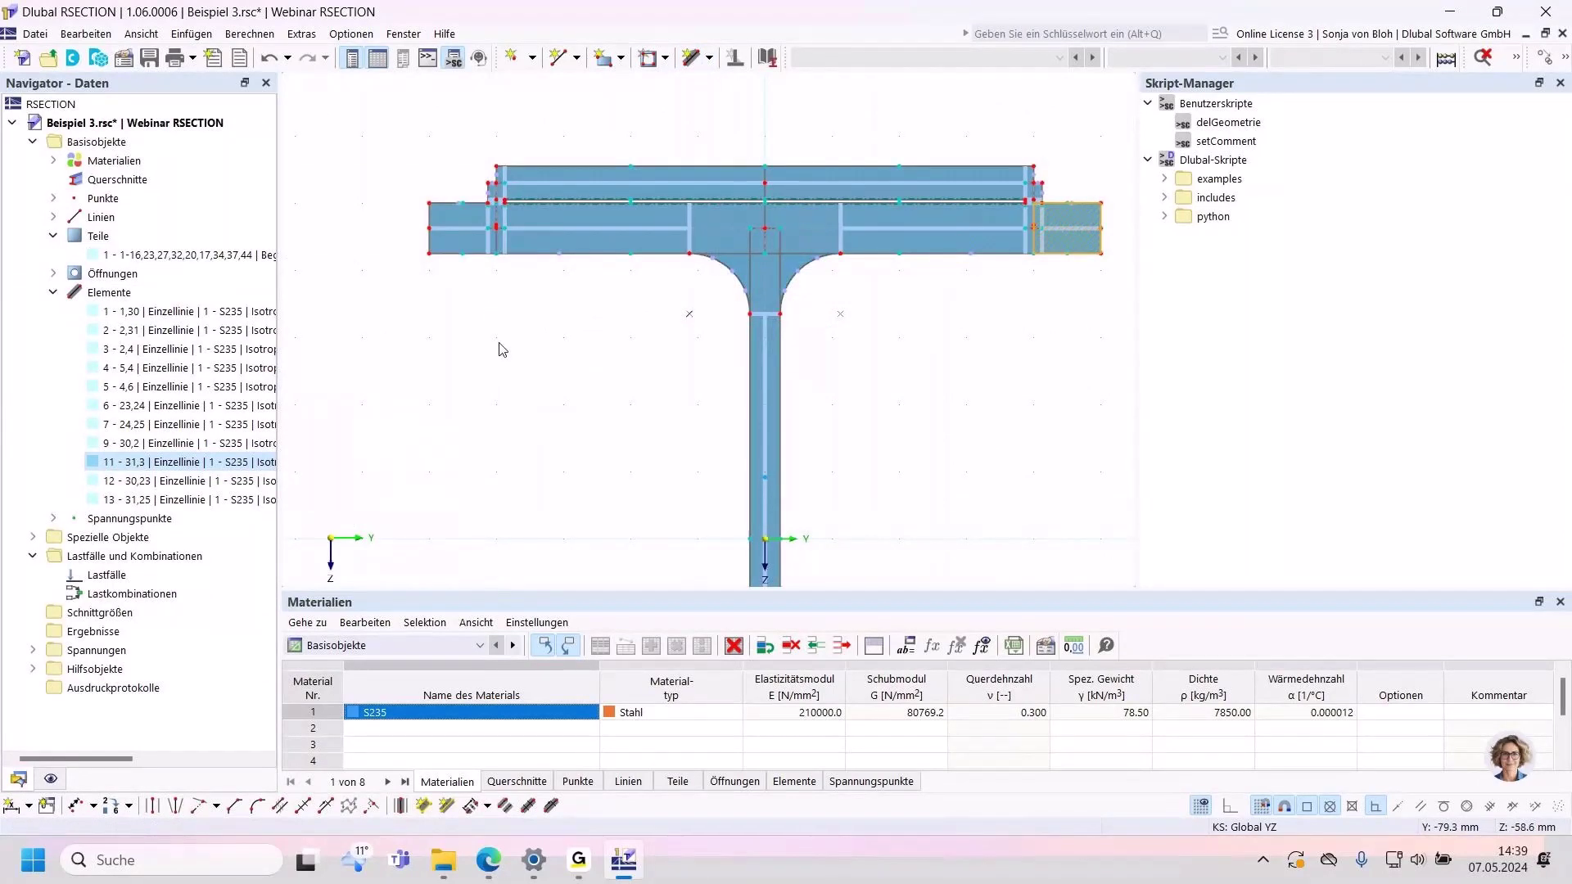
pyautogui.click(535, 185)
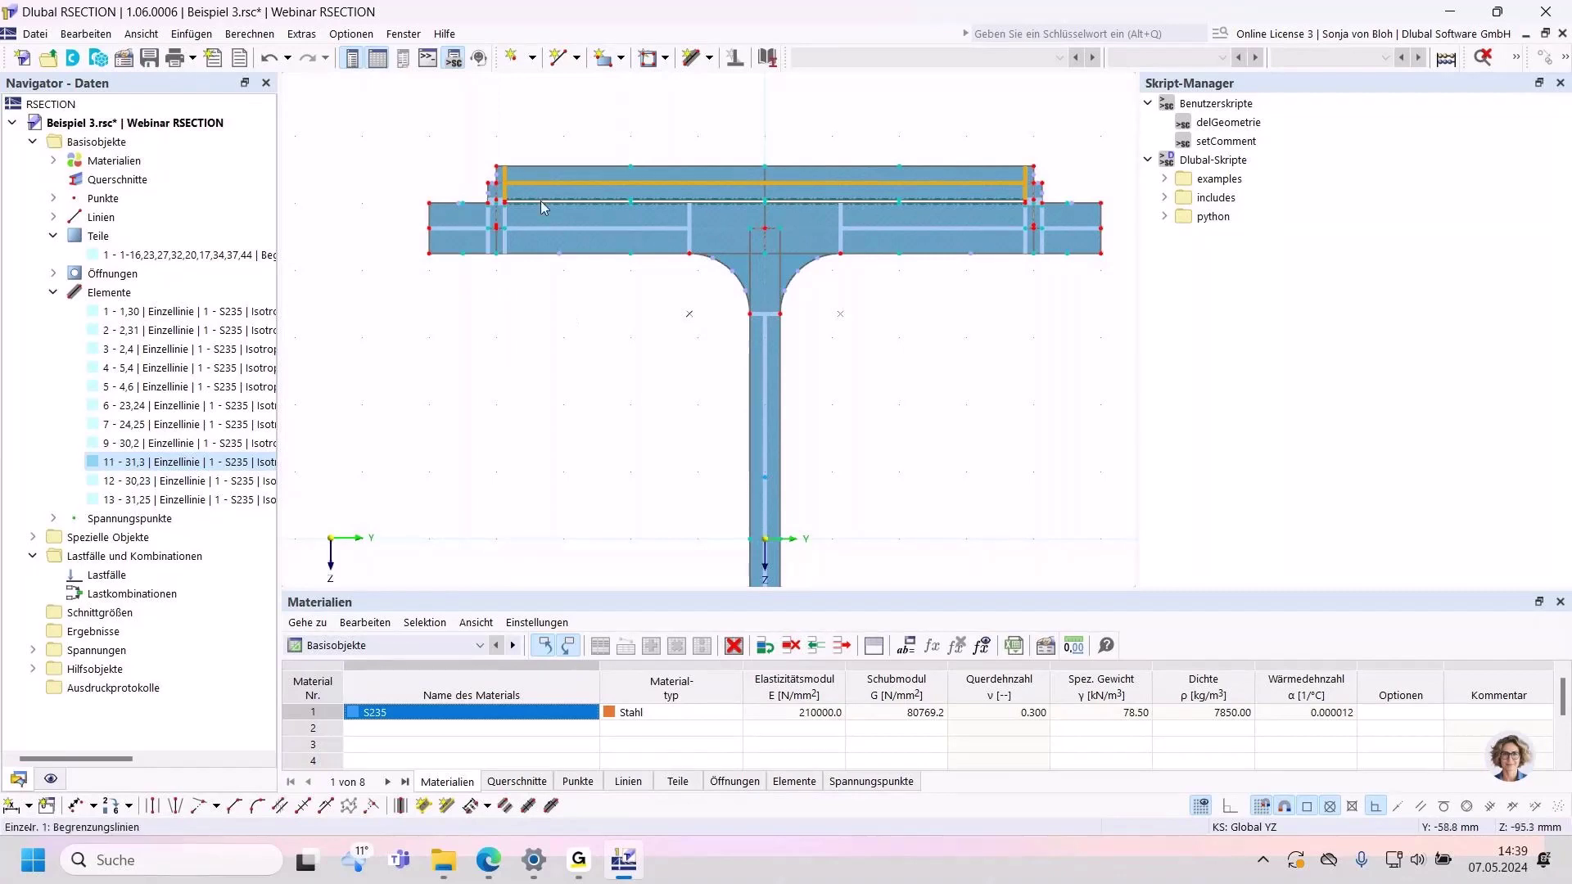
pyautogui.scroll(2, 541, 200)
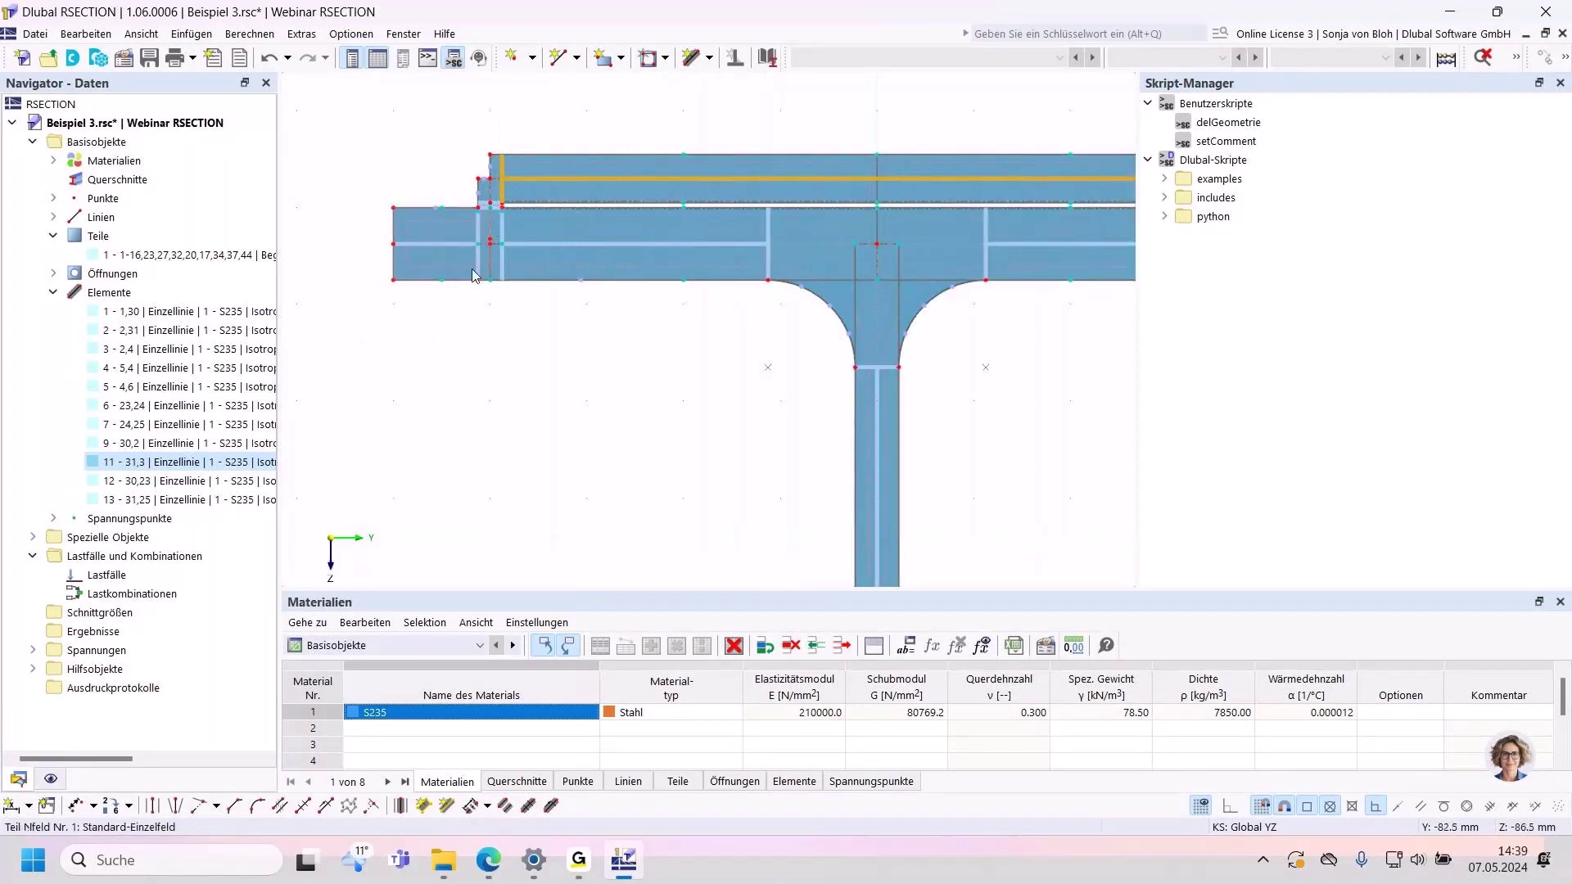
pyautogui.click(535, 253)
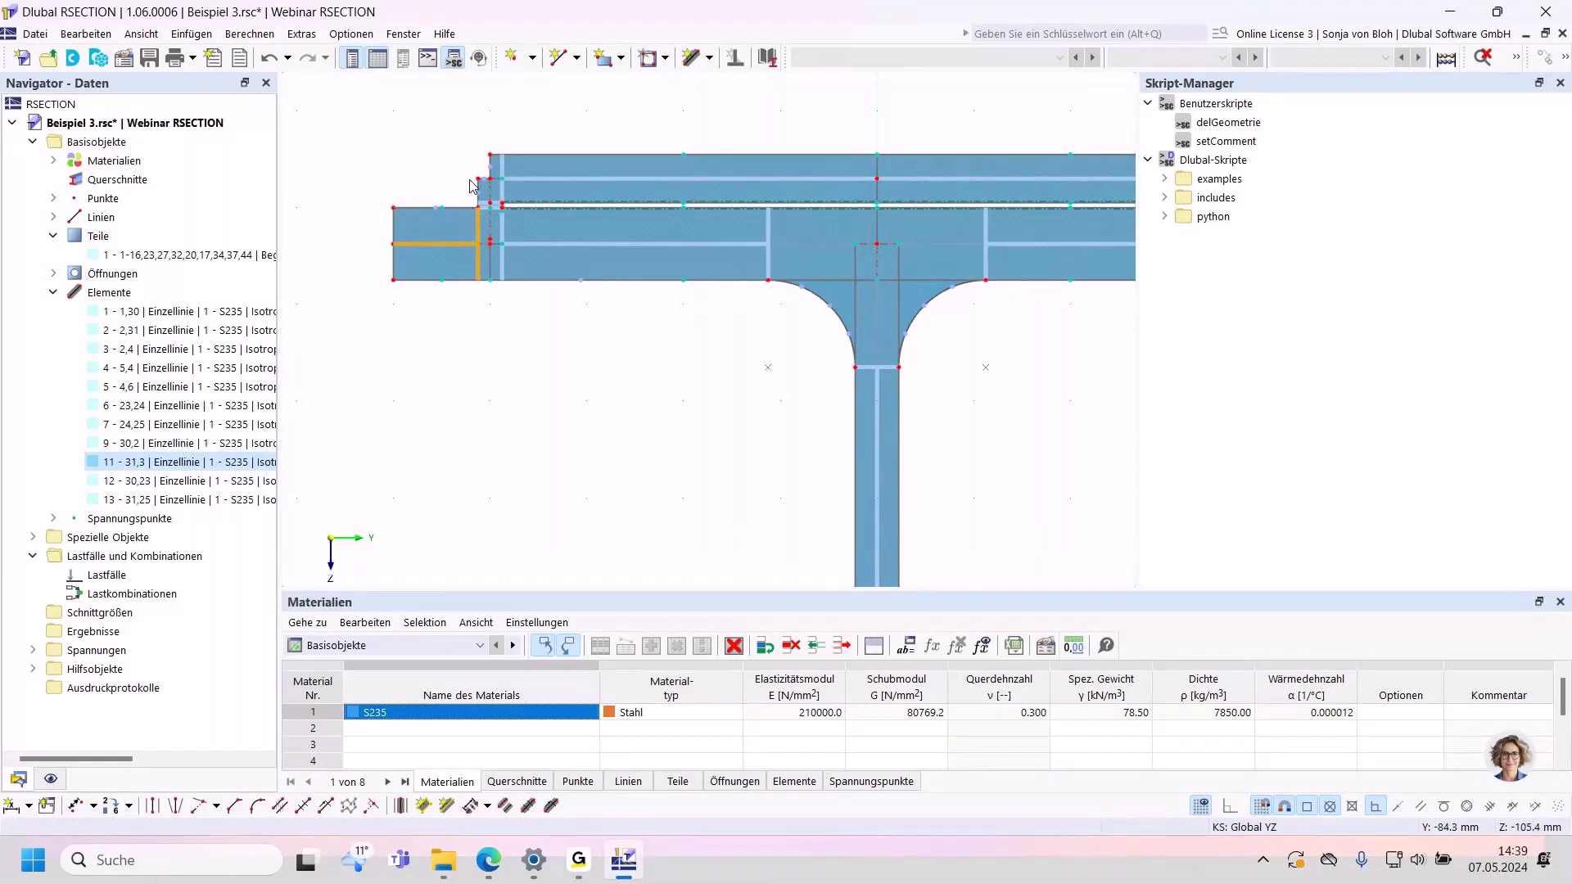
pyautogui.middleClick(796, 213)
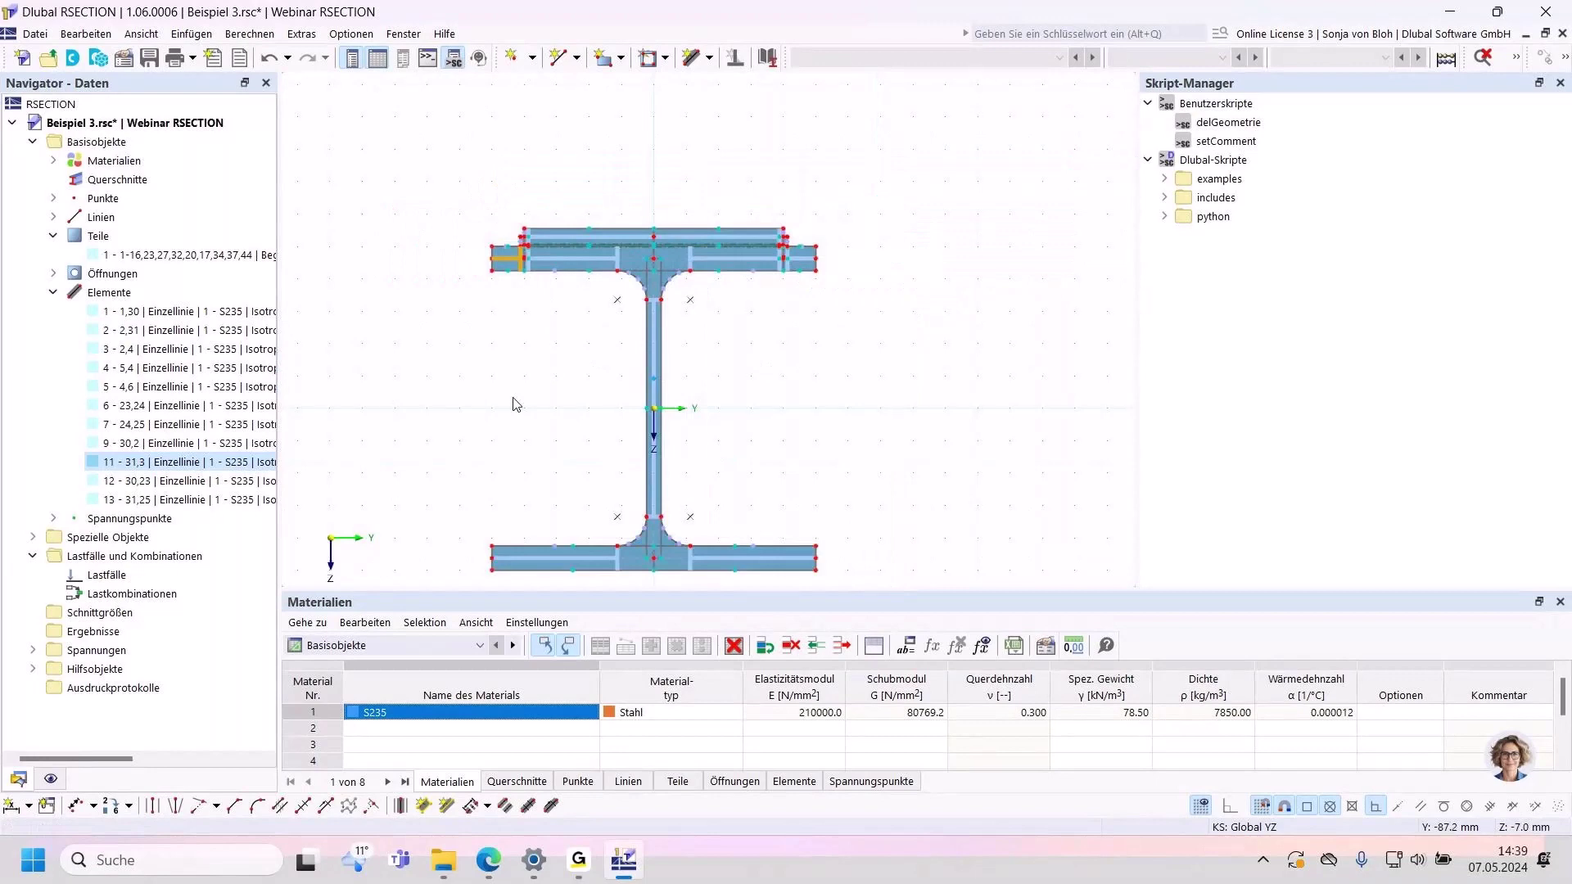
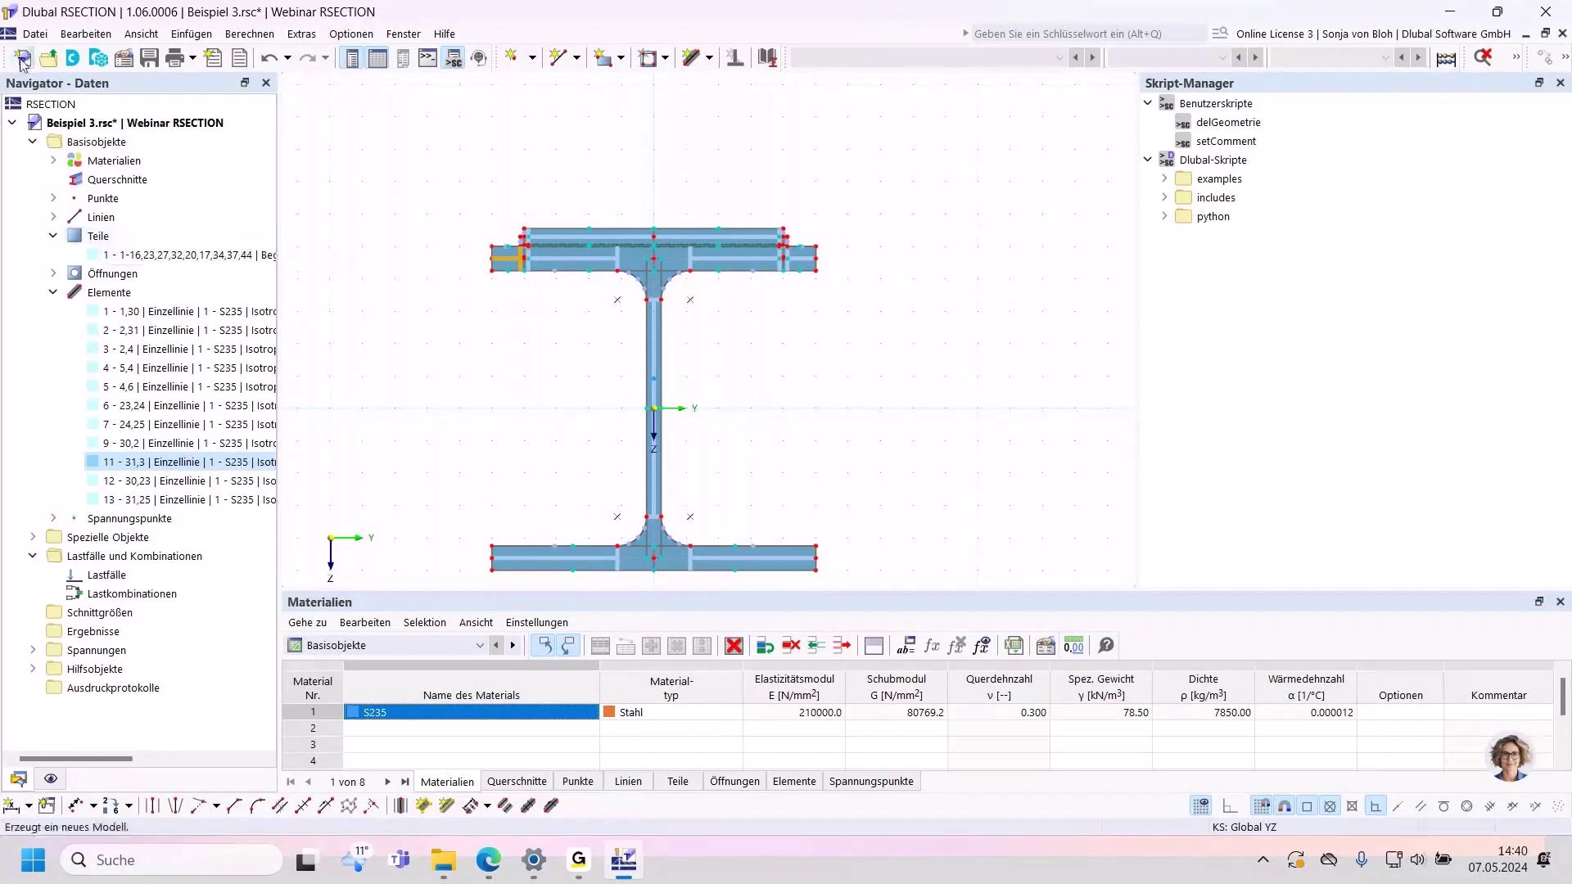
# Step: Create a new model named Beispiel 4 with the design method Analyse dünnwandiger Strukturen
pyautogui.hotkey('ctrl', 'n')
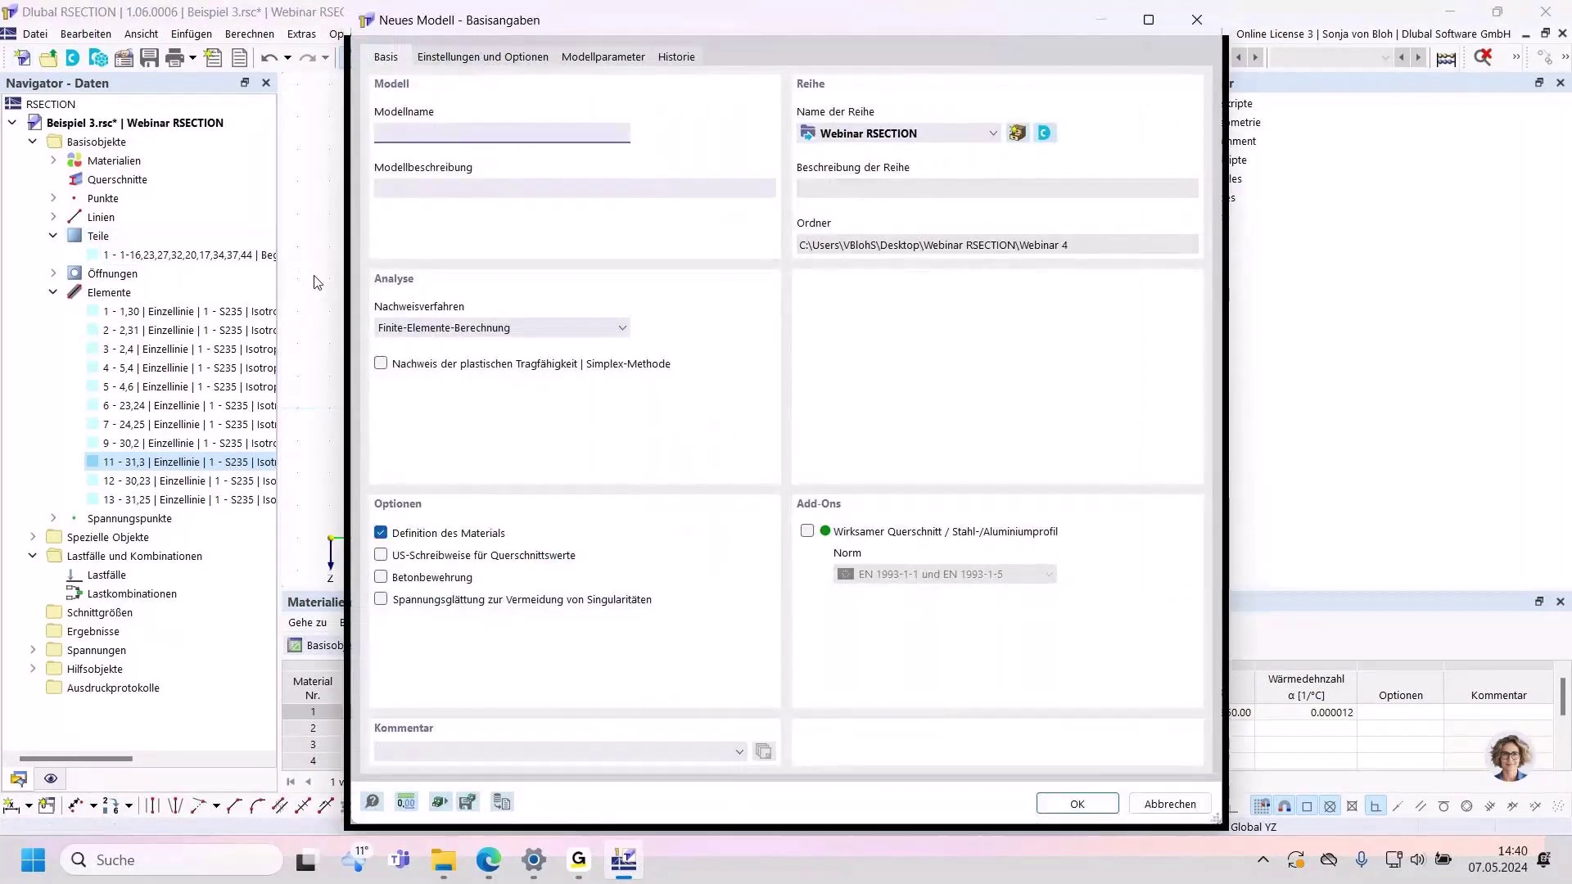
pyautogui.write('Beispiel 4')
pyautogui.click(464, 328)
pyautogui.click(434, 365)
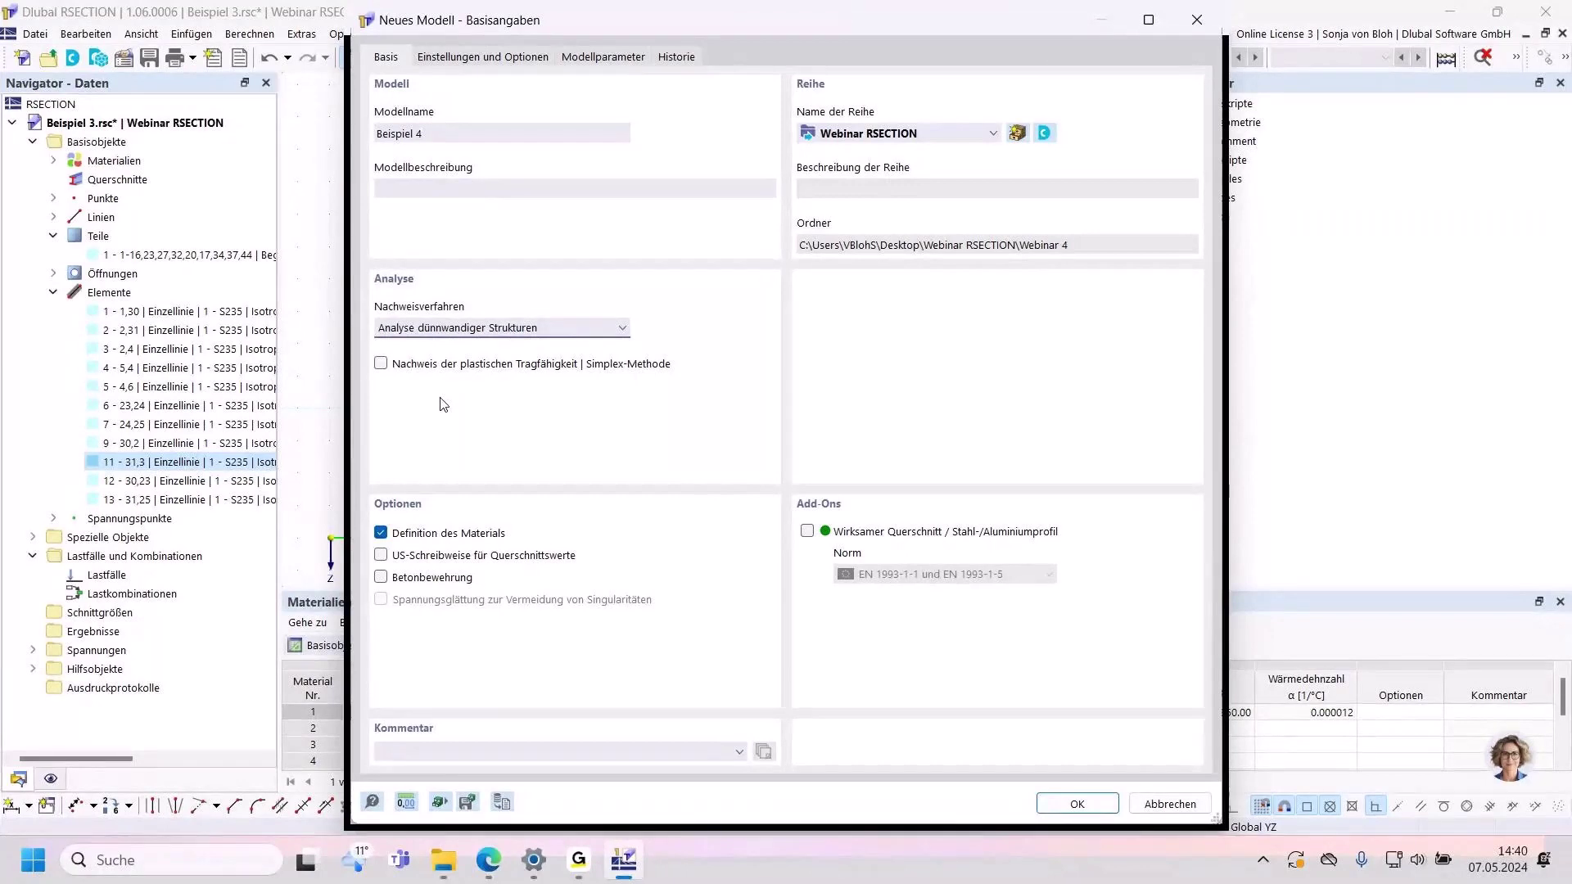
pyautogui.click(1069, 807)
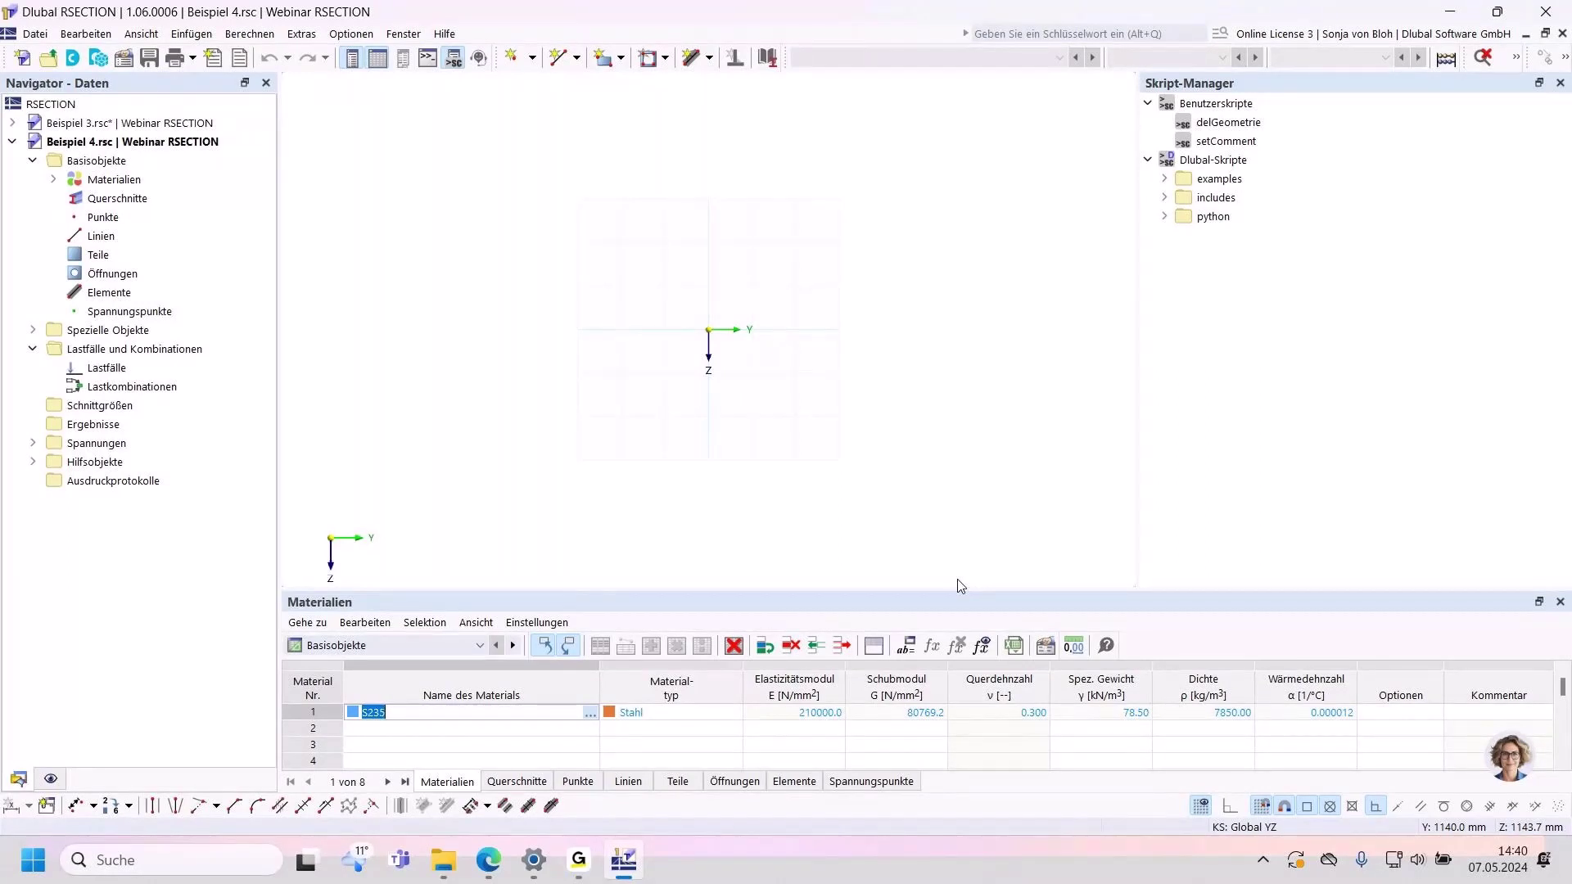
# Step: Draw a 10 mm thick, 140 mm long lower flange from the origin along Y and a 60 mm web piece up to Z -60 mm
pyautogui.scroll(3, 745, 295)
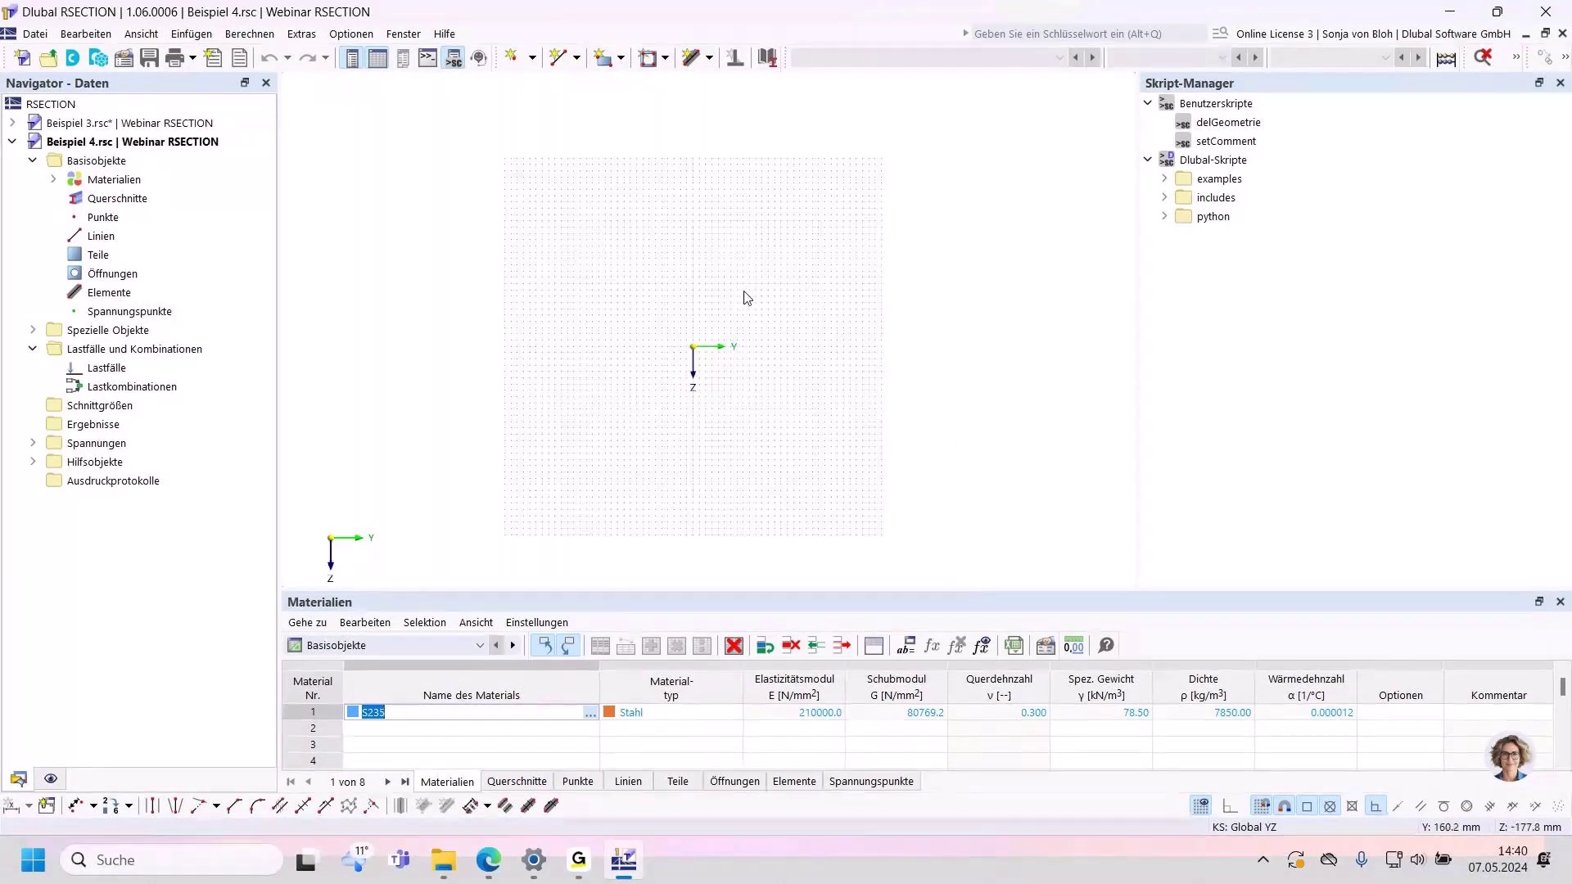
pyautogui.scroll(-1, 713, 414)
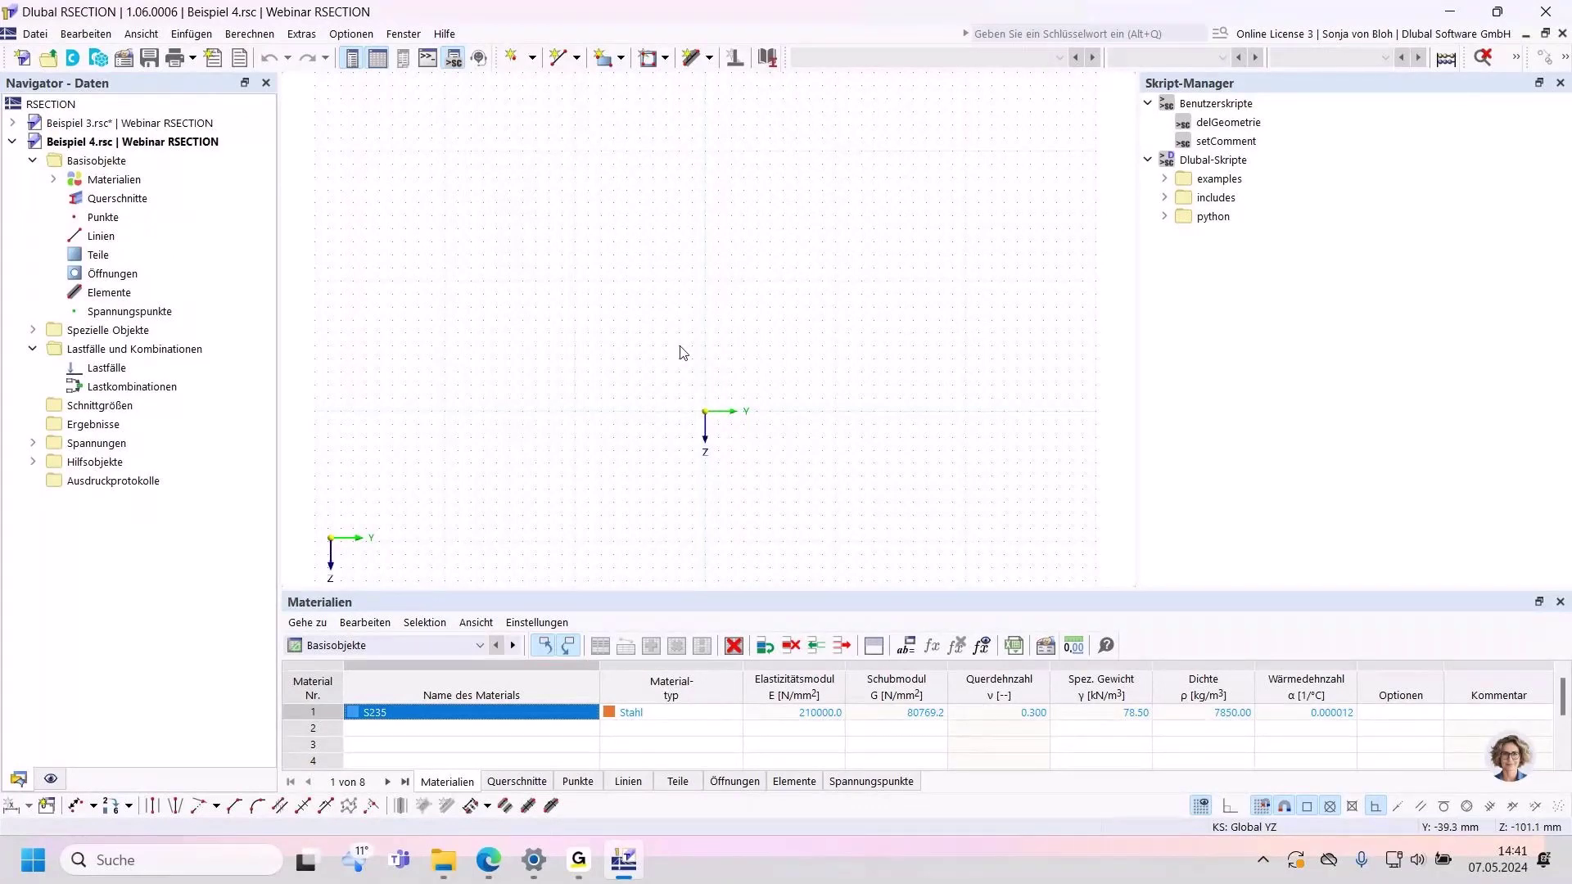
pyautogui.click(691, 59)
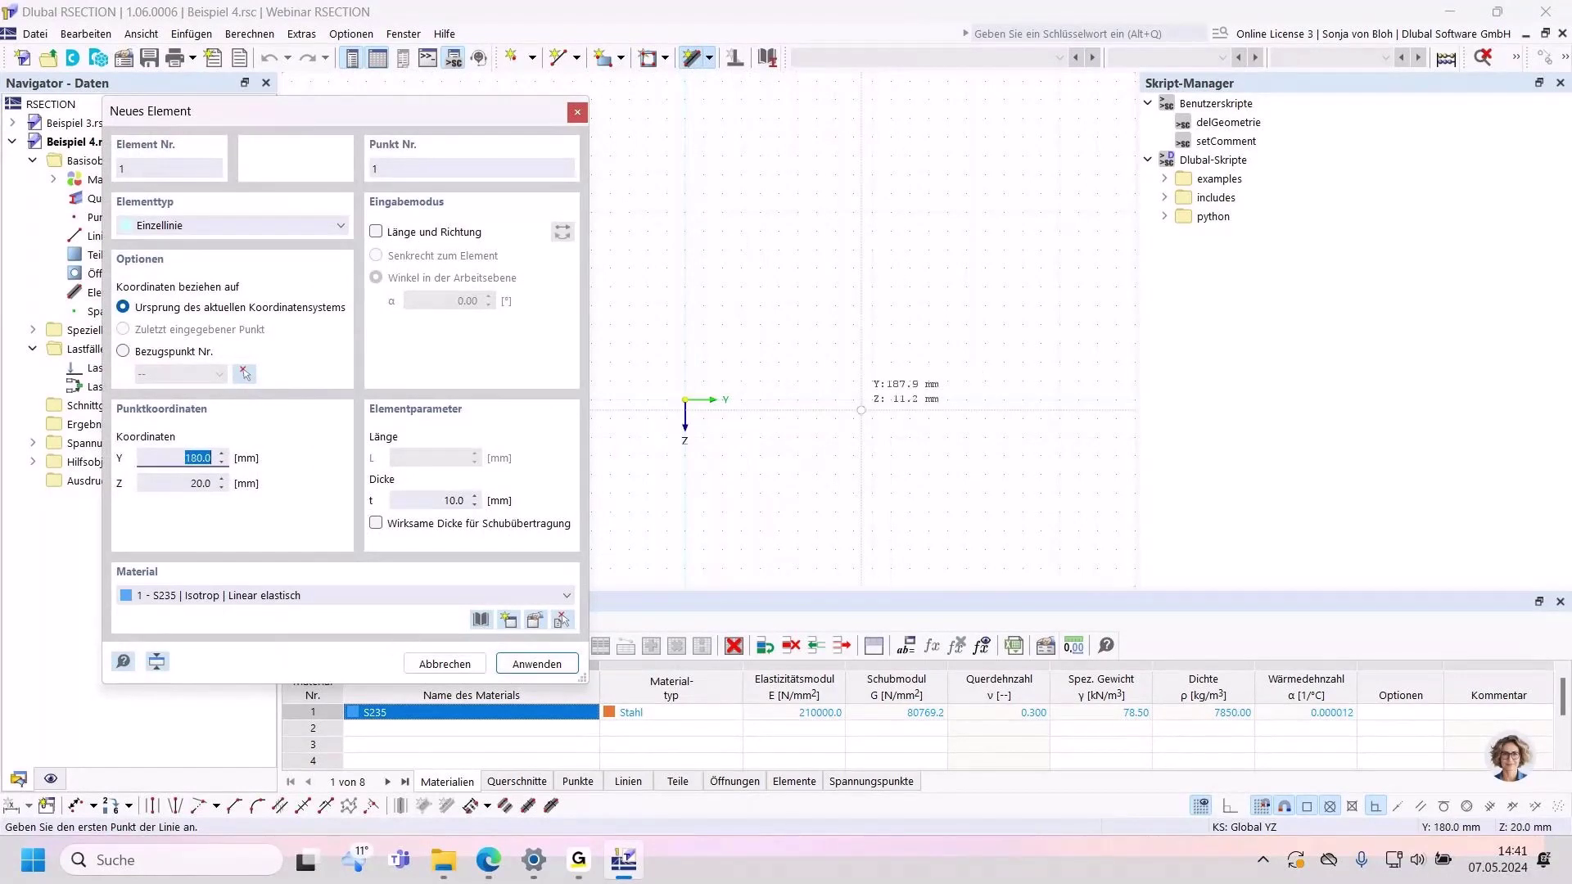
pyautogui.click(685, 400)
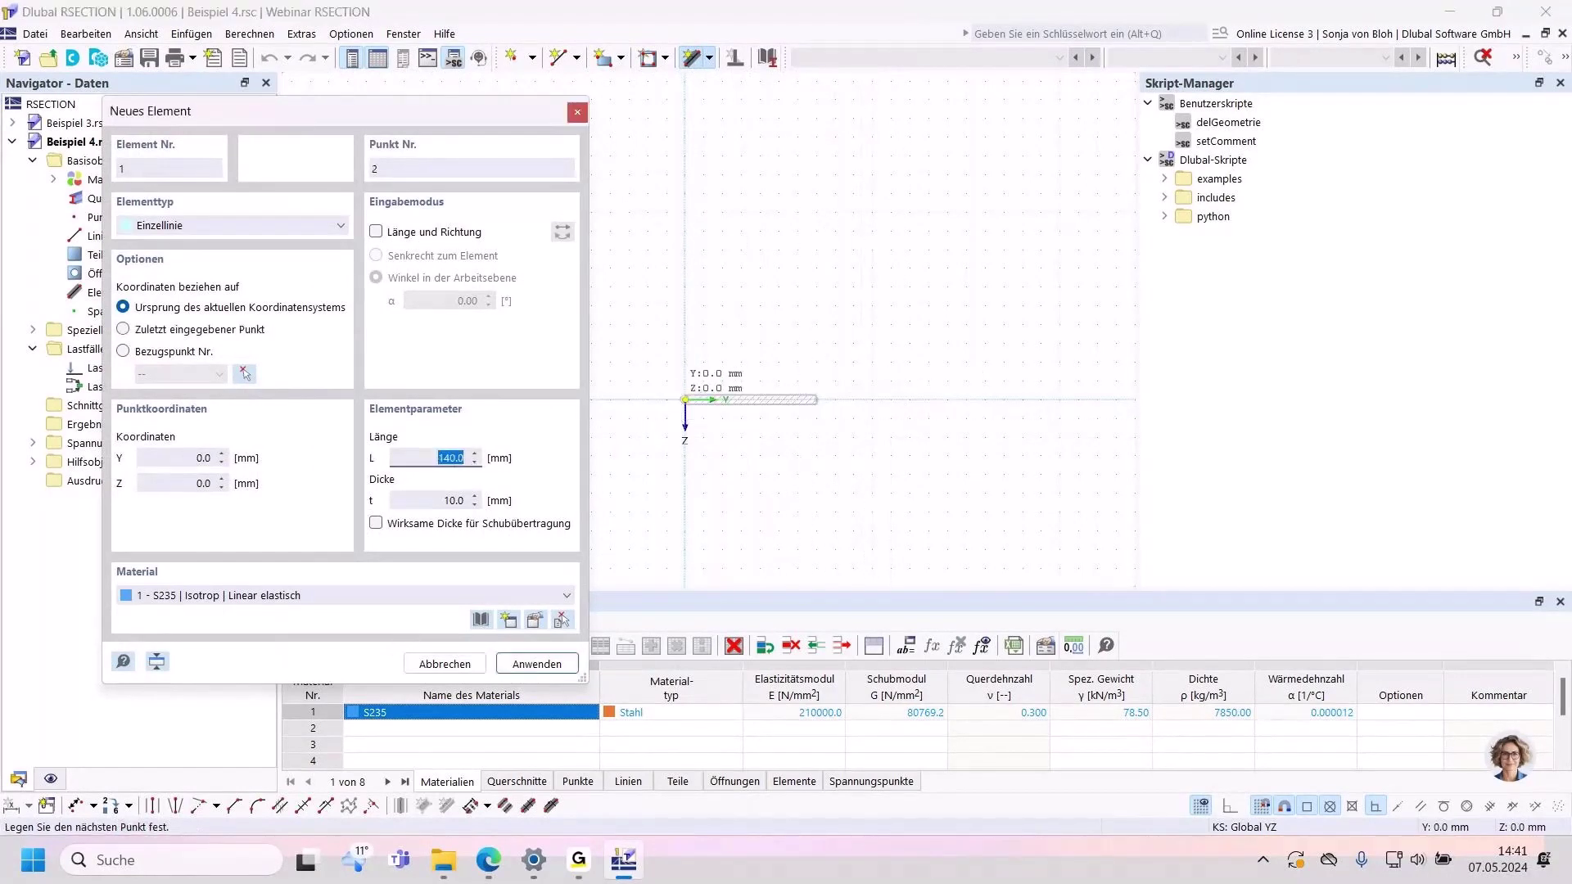
pyautogui.click(816, 400)
pyautogui.click(685, 399)
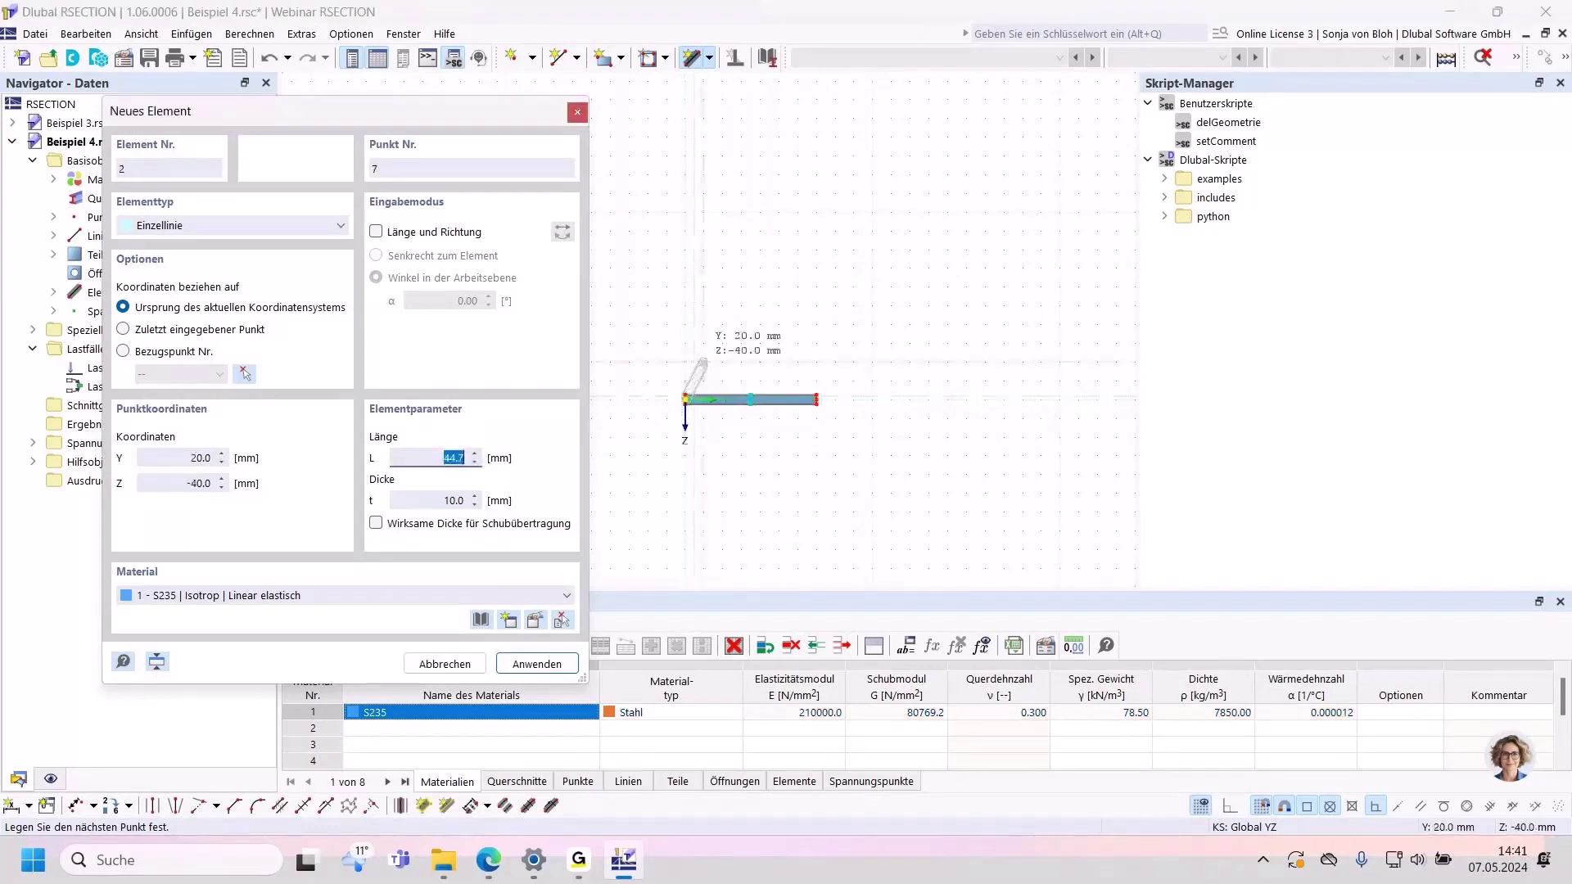
pyautogui.click(685, 344)
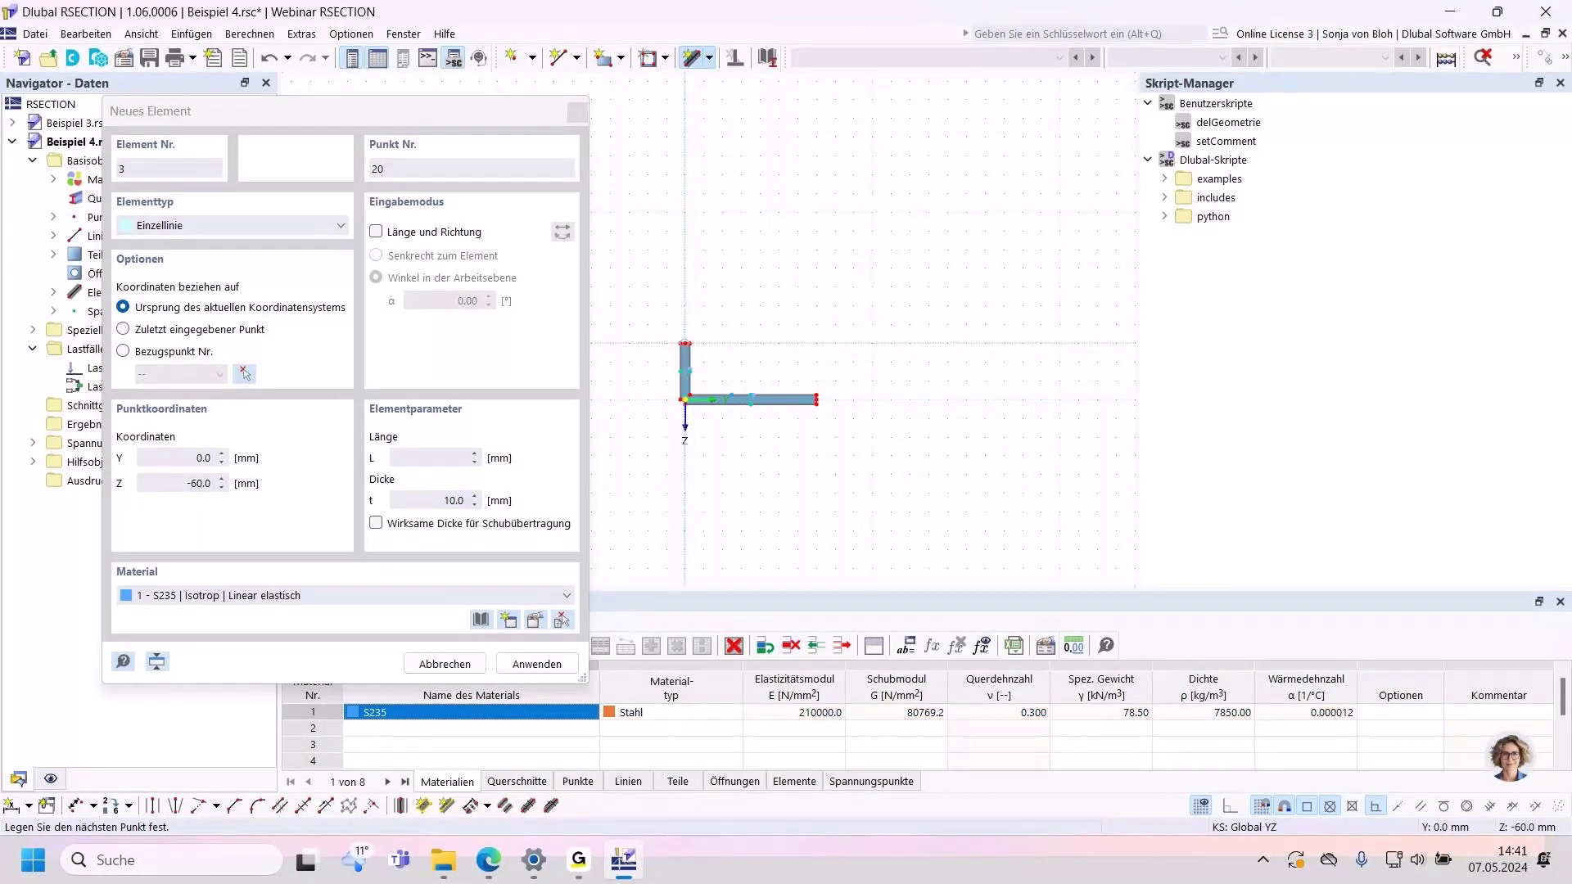
# Step: Continue the web to Z -100 mm with a shear-transfer element of thickness 0 mm and effective shear thickness 10 mm
pyautogui.press('Tab')
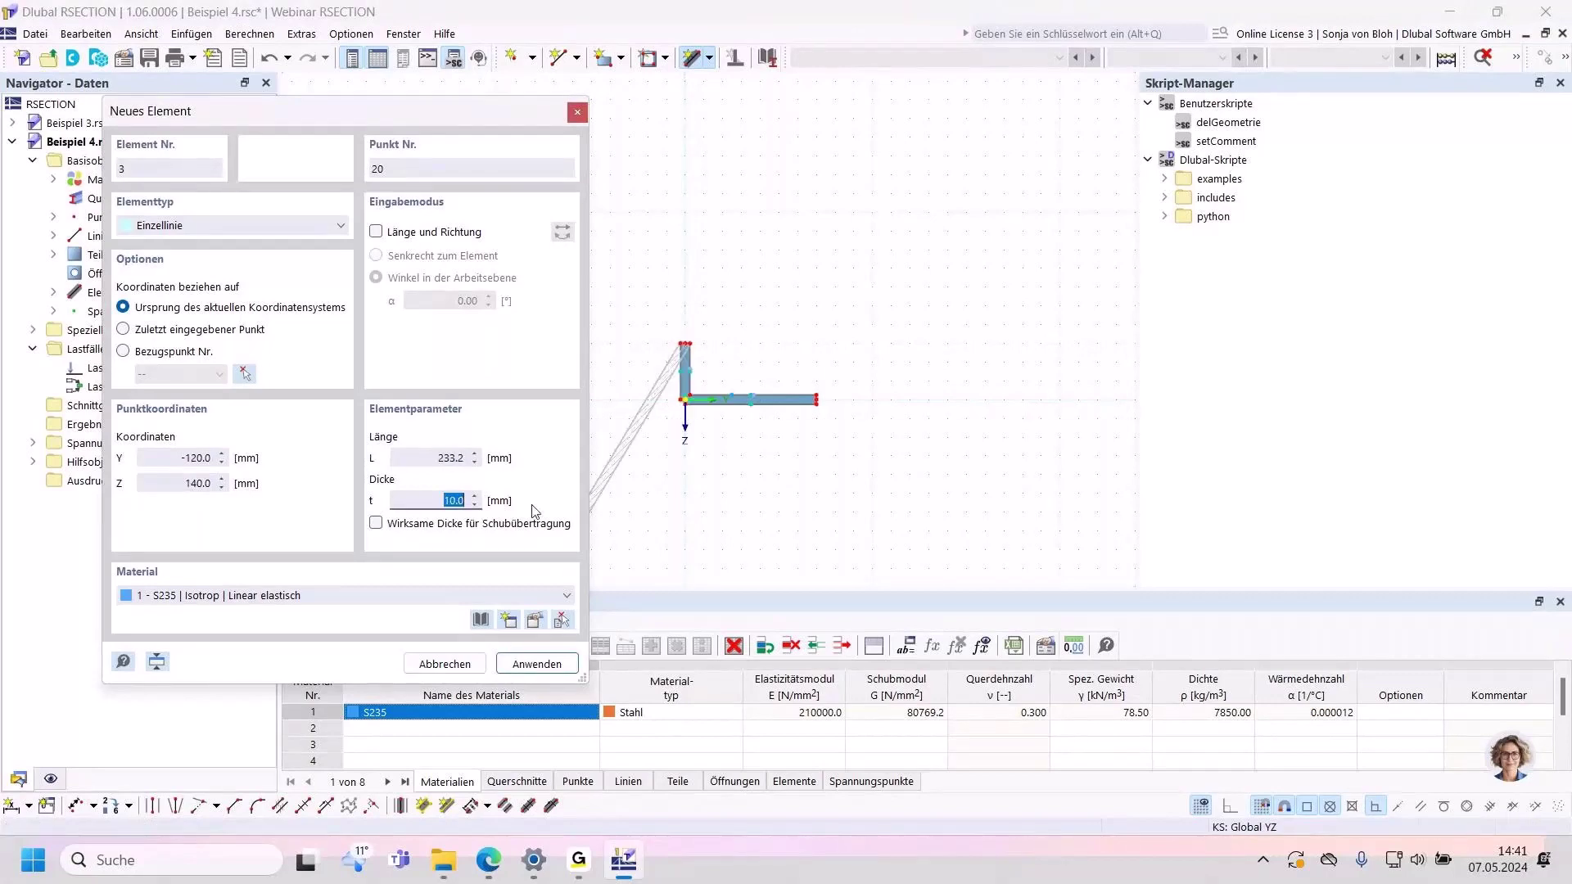
pyautogui.write('0')
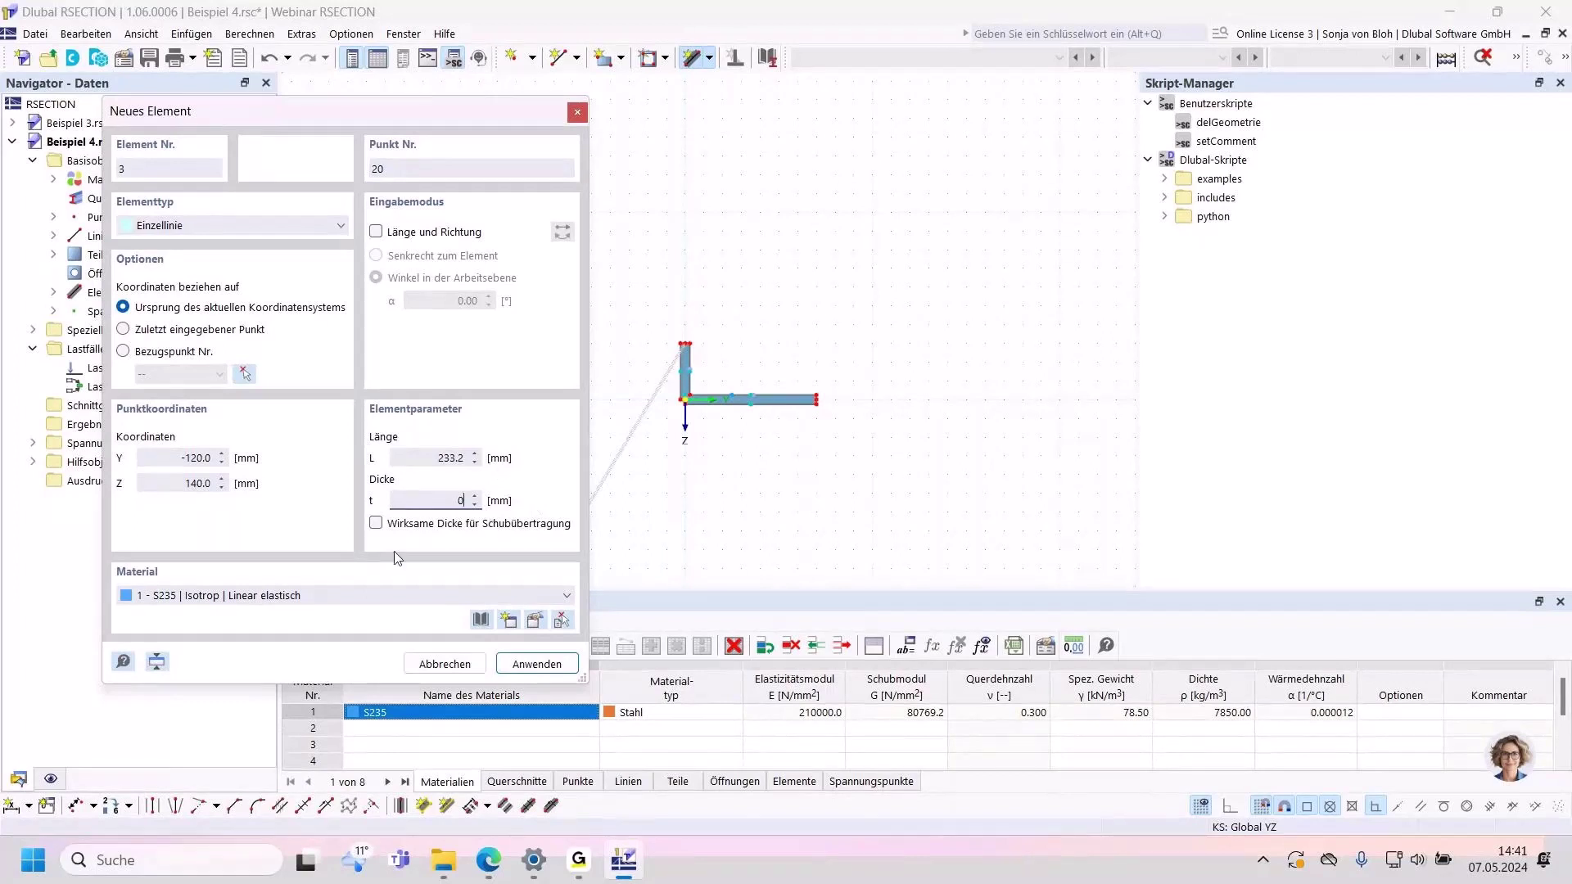
pyautogui.click(376, 524)
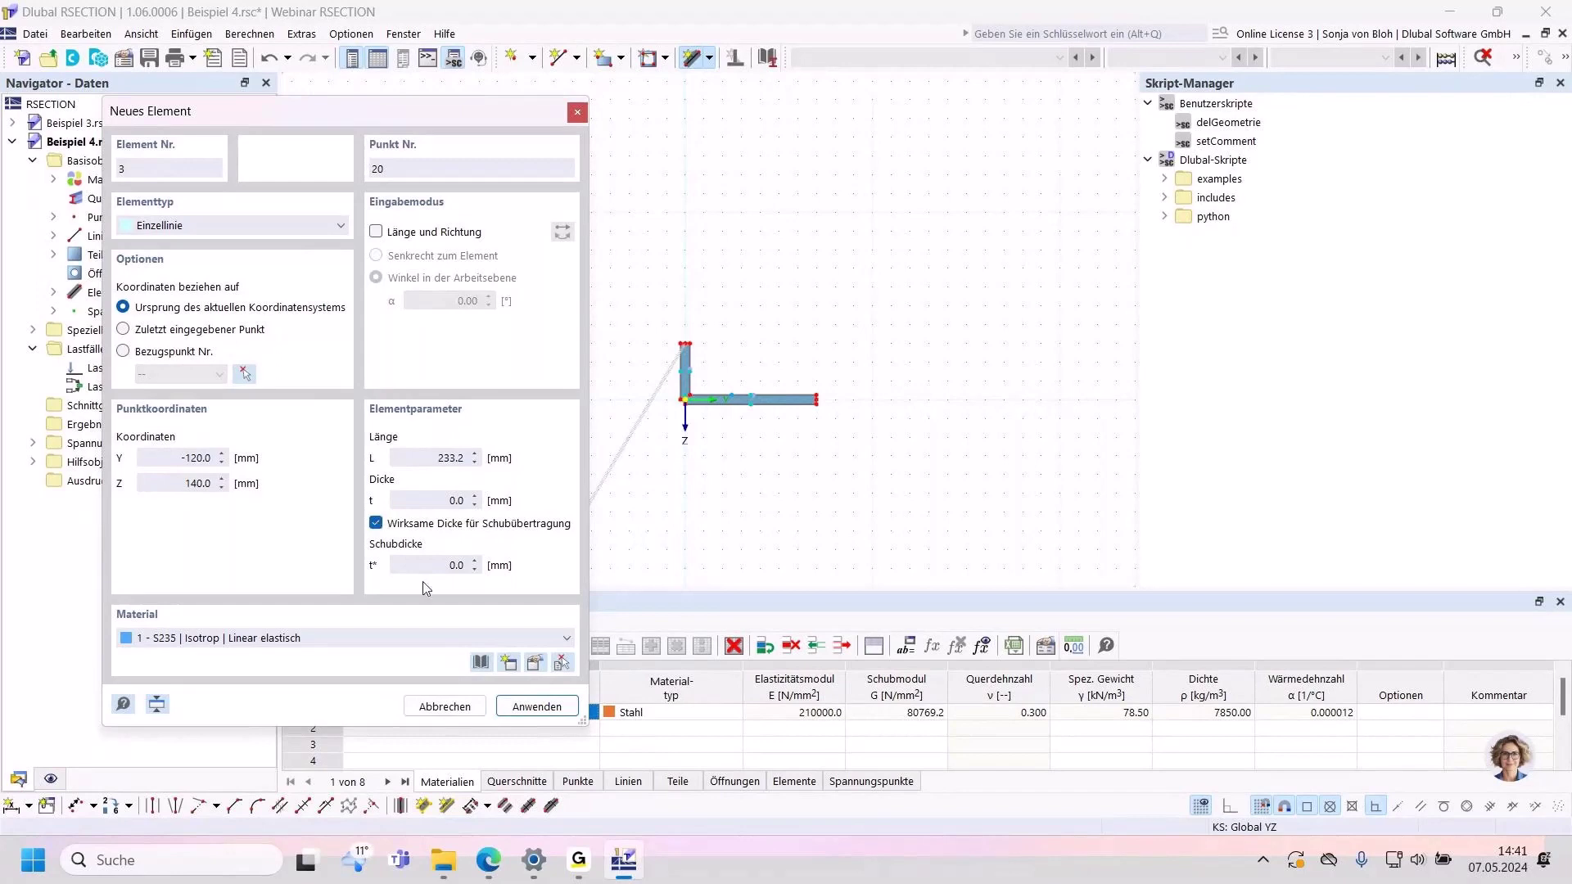
pyautogui.press('Tab')
pyautogui.write('10')
pyautogui.press('Tab')
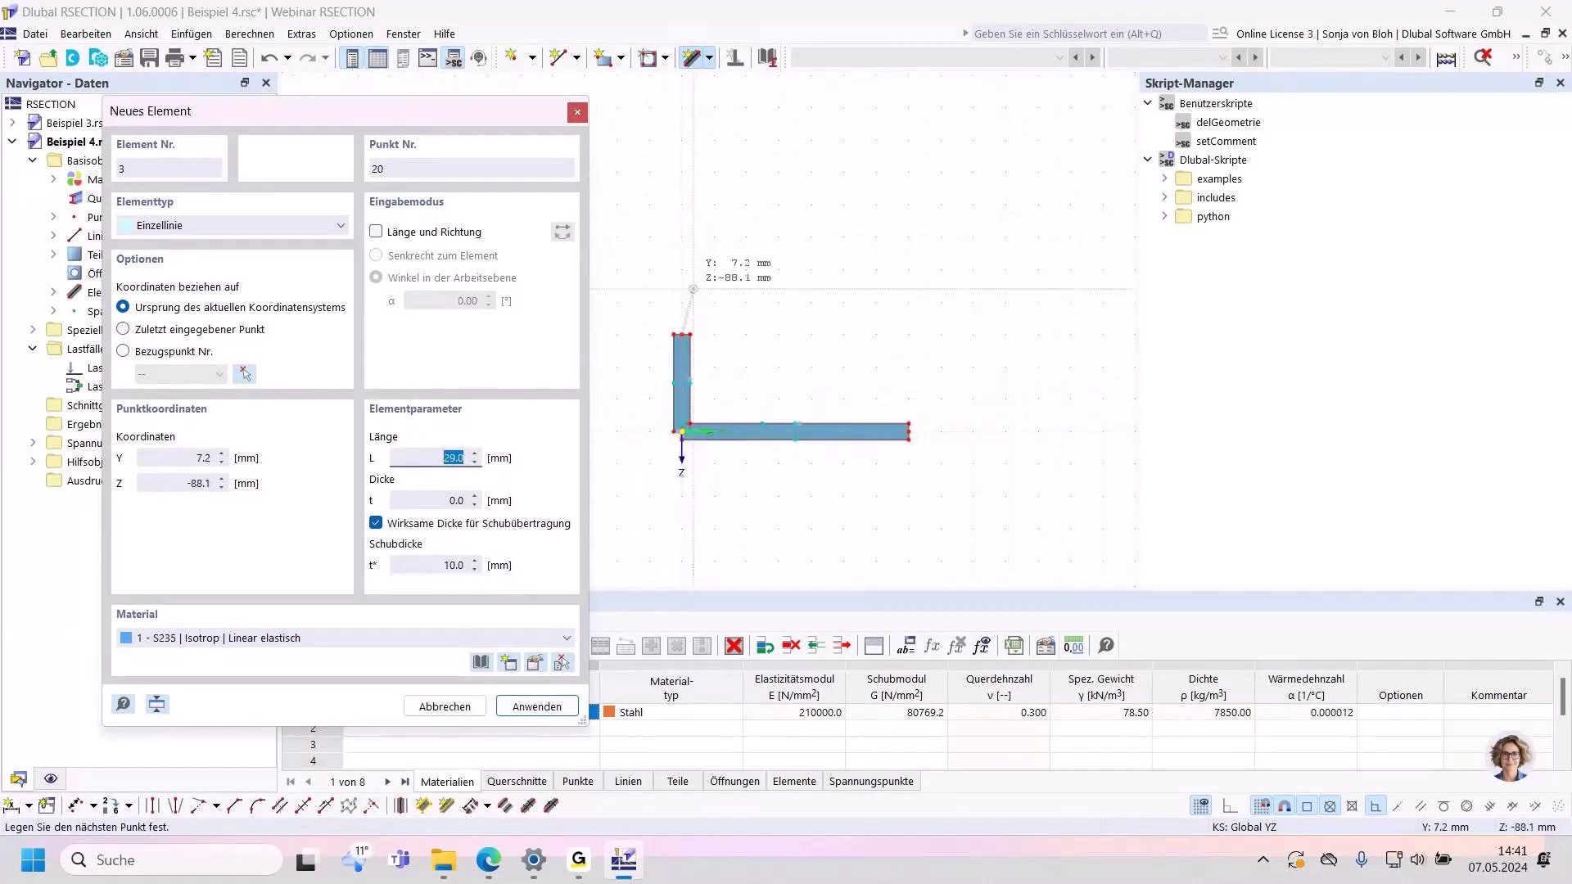
pyautogui.click(682, 269)
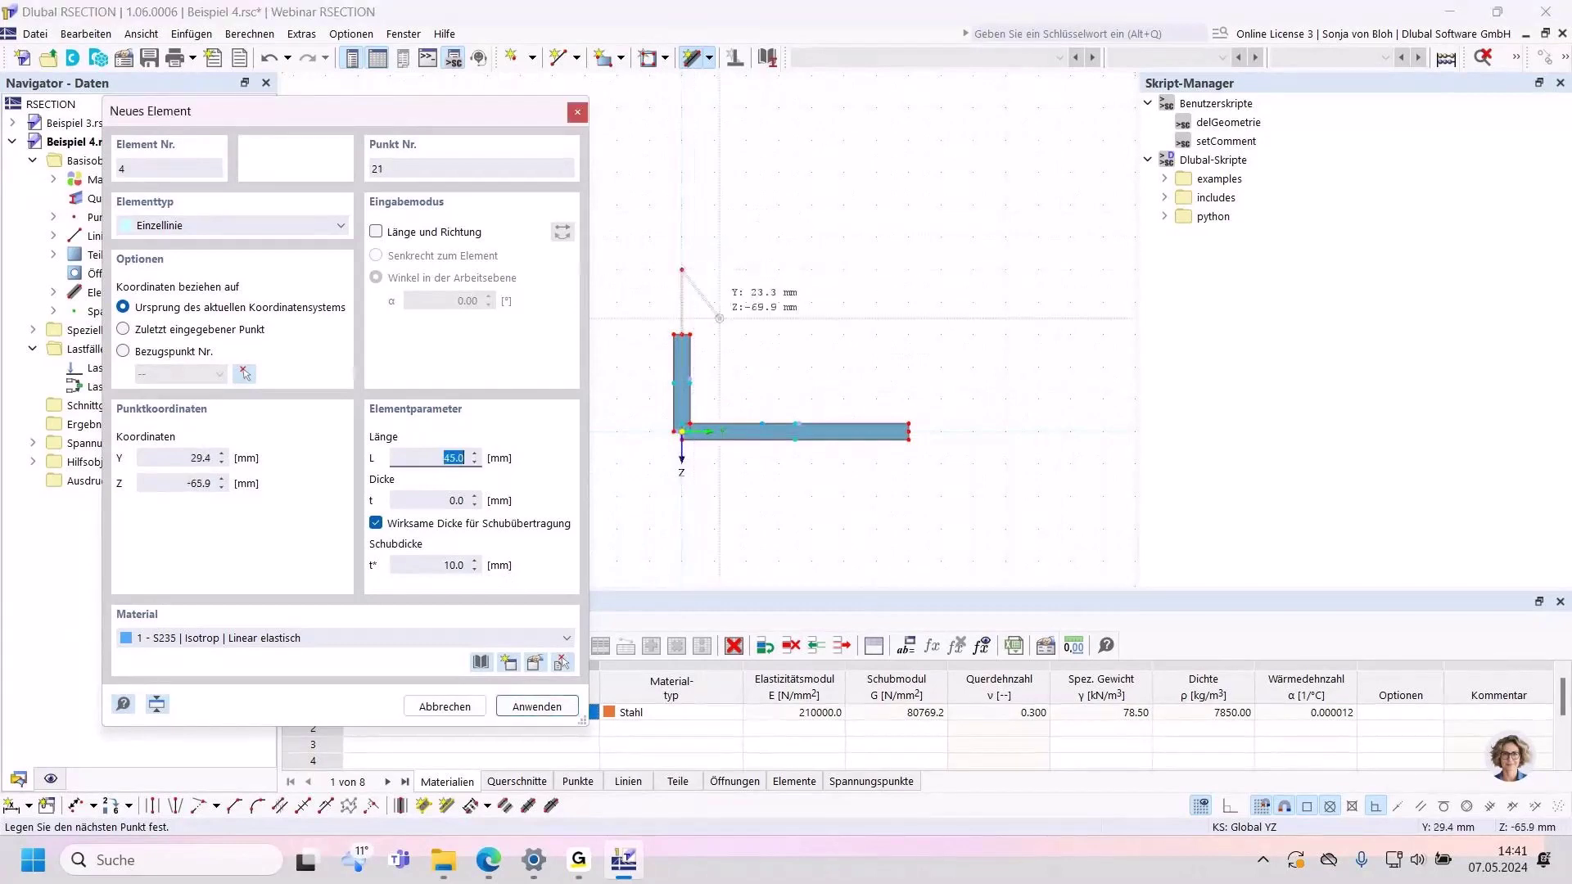
# Step: Without effective shear thickness, draw 10 mm thick elements for the upper web to Z -260 mm and a 140 mm upper flange along Y
pyautogui.click(376, 524)
pyautogui.write('10')
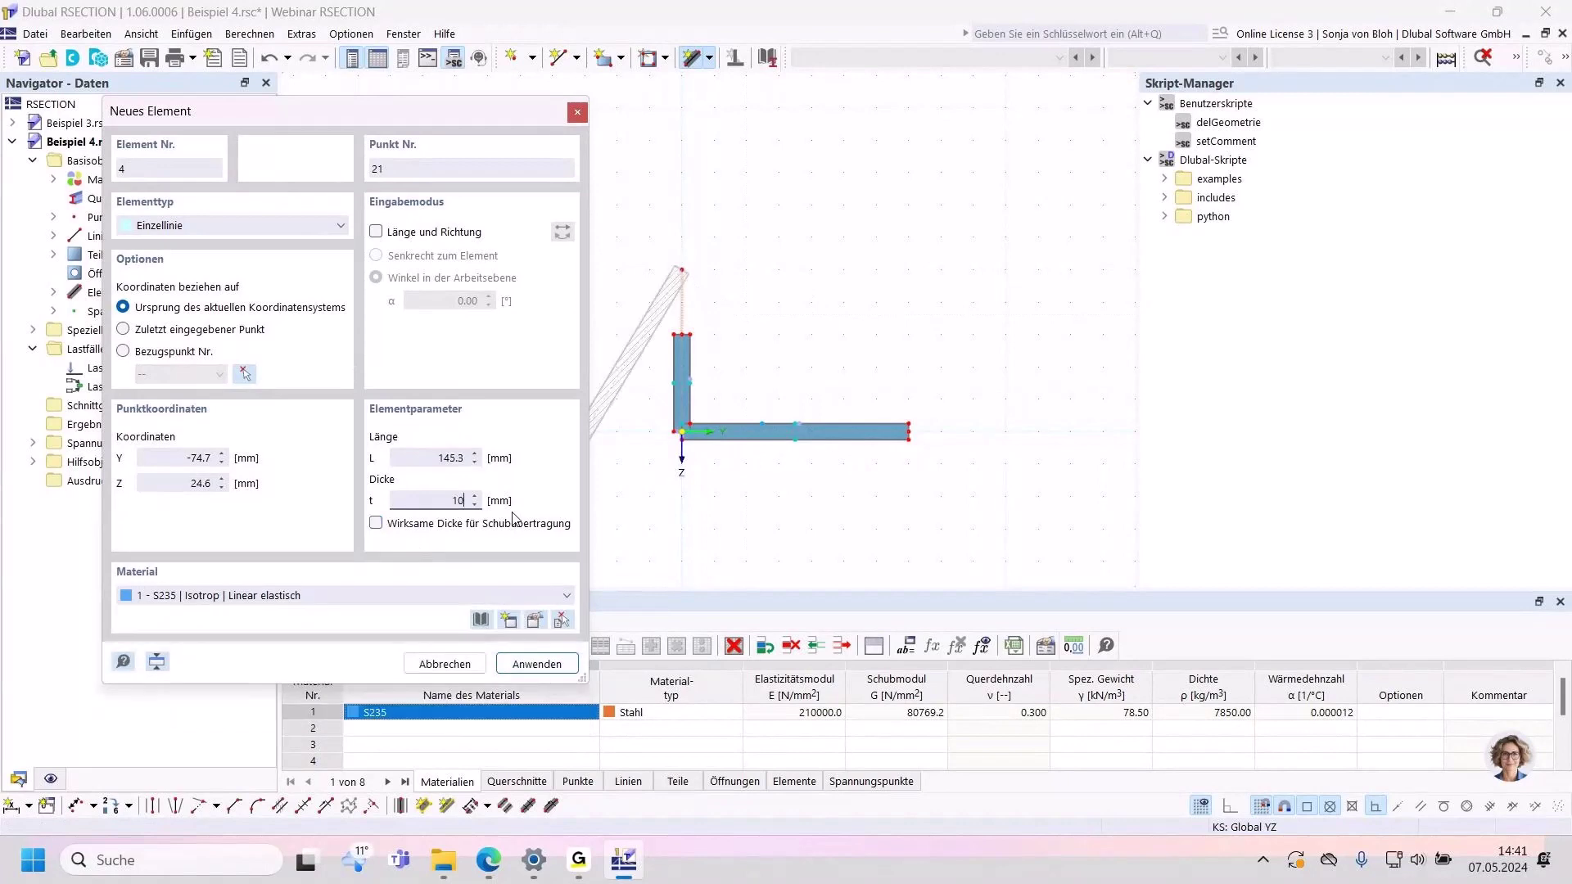
pyautogui.scroll(-3, 808, 456)
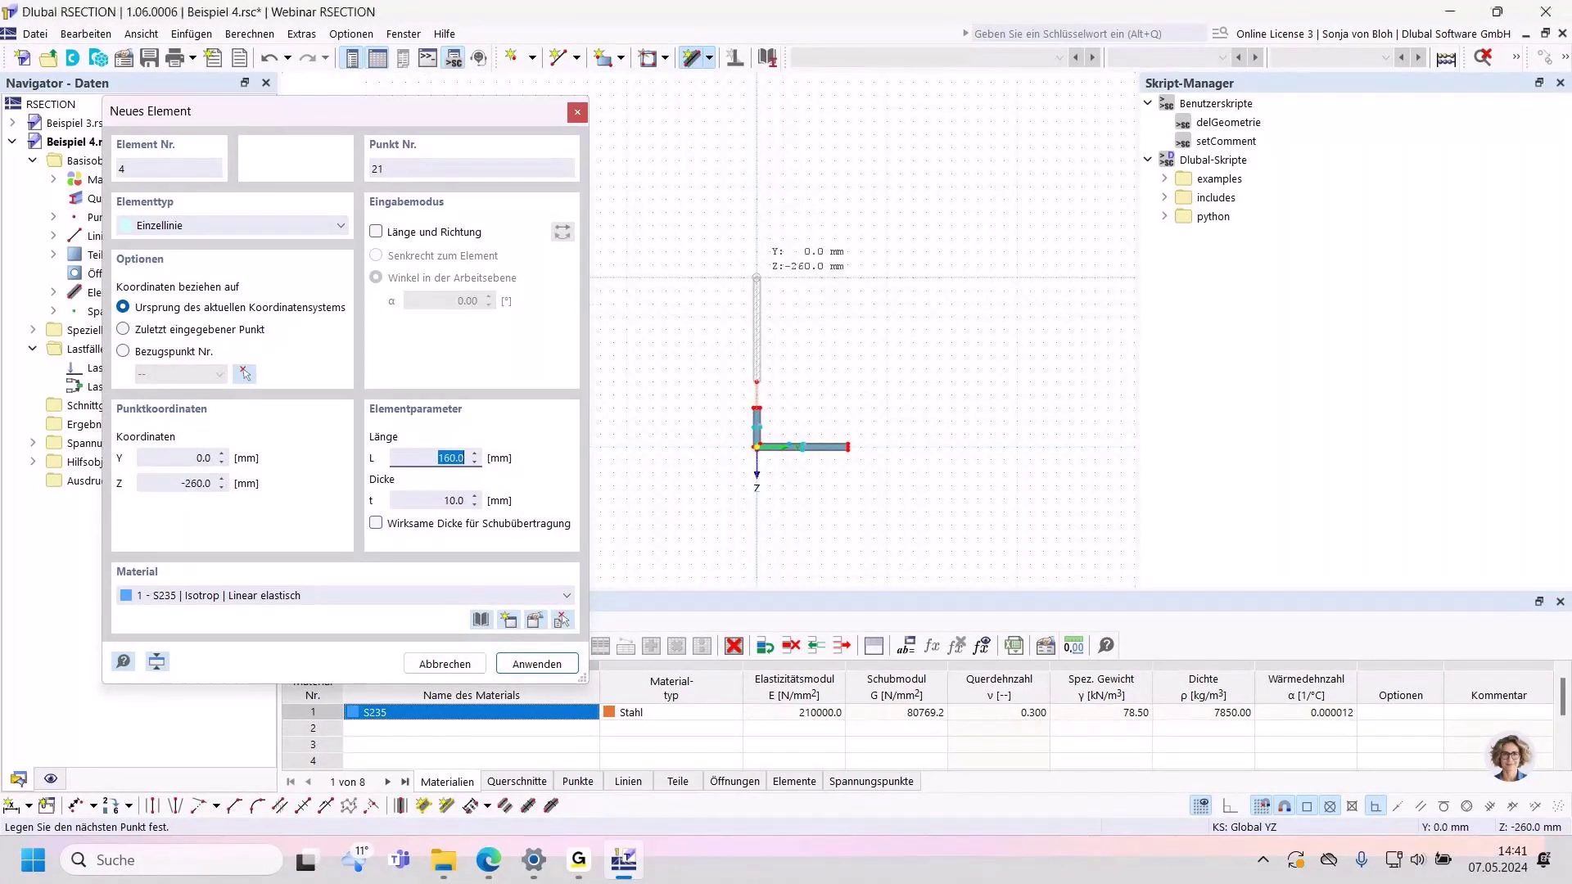
pyautogui.click(757, 279)
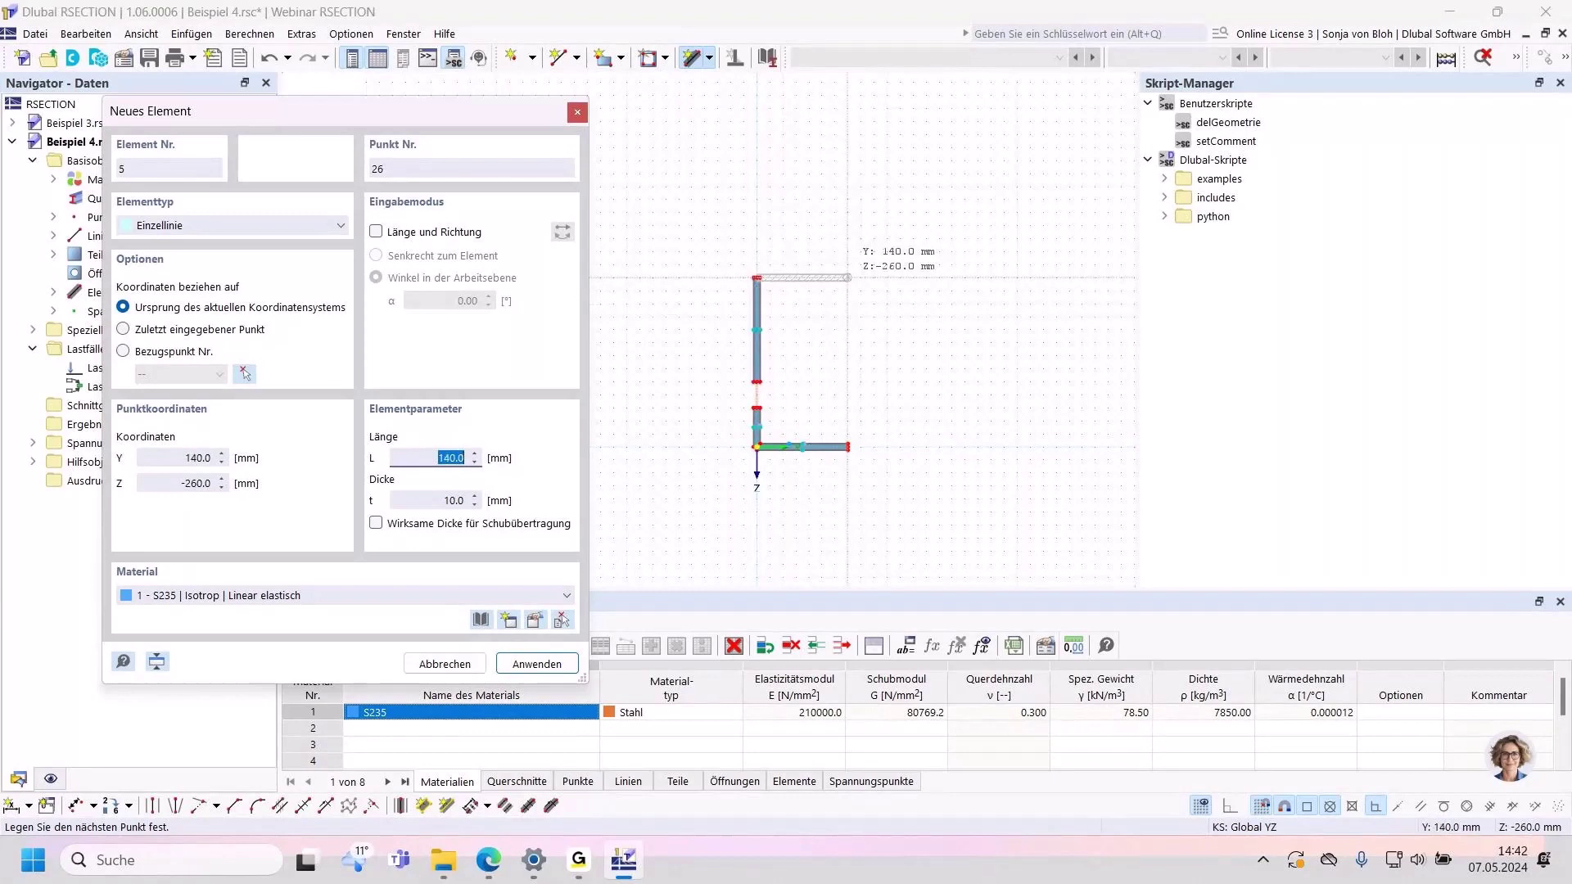
pyautogui.click(848, 278)
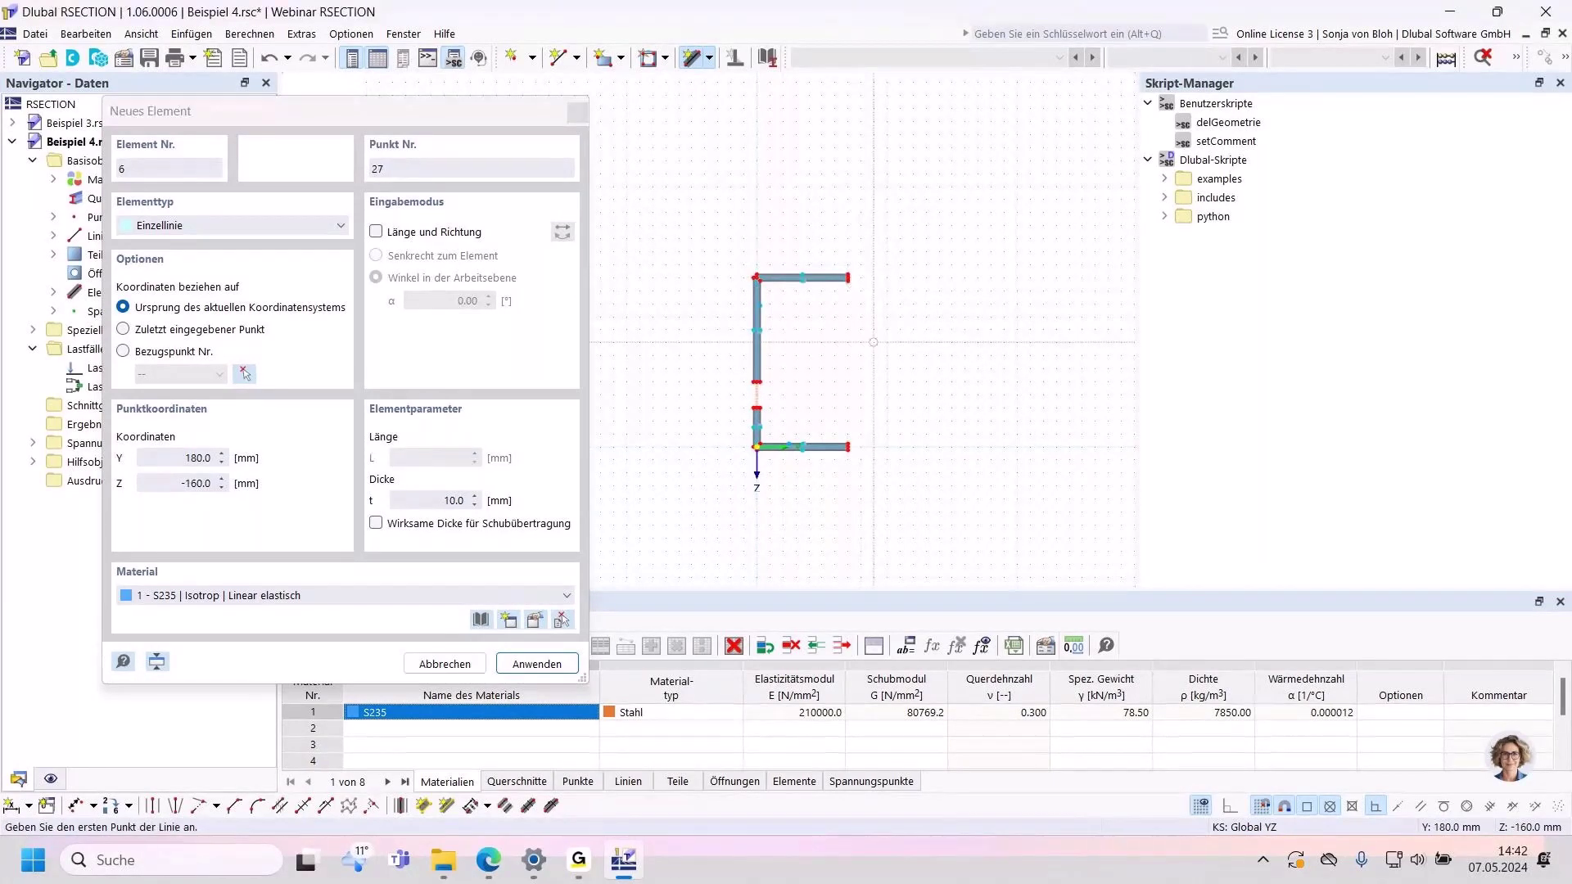
pyautogui.press('Escape')
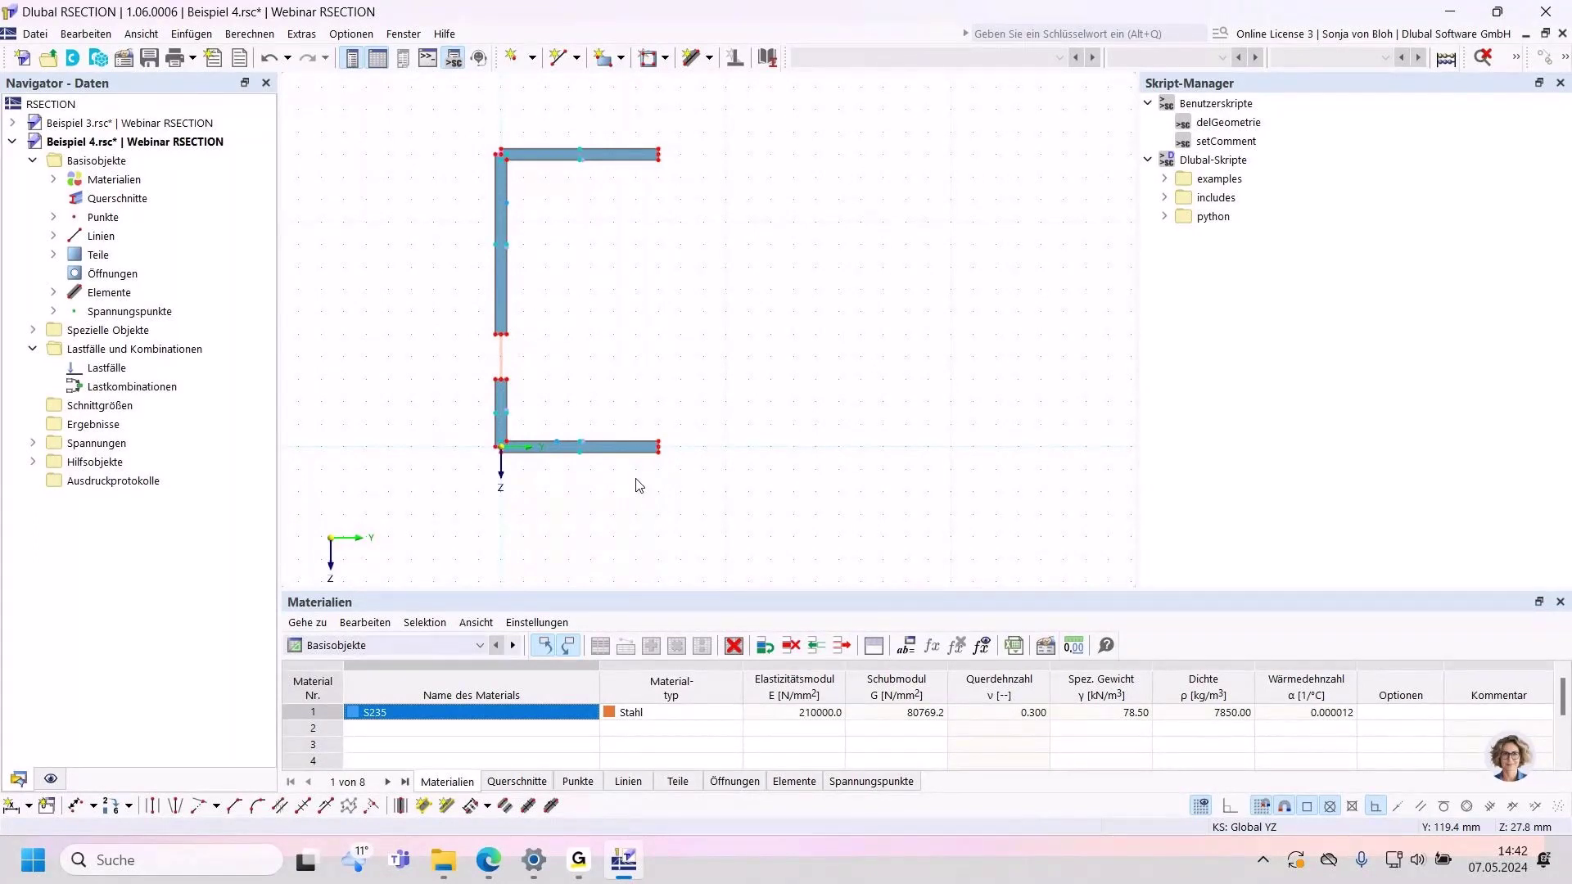
# Step: Calculate the section and display the unit shear stress τ for Vz = 1 kN
pyautogui.click(250, 33)
pyautogui.click(259, 59)
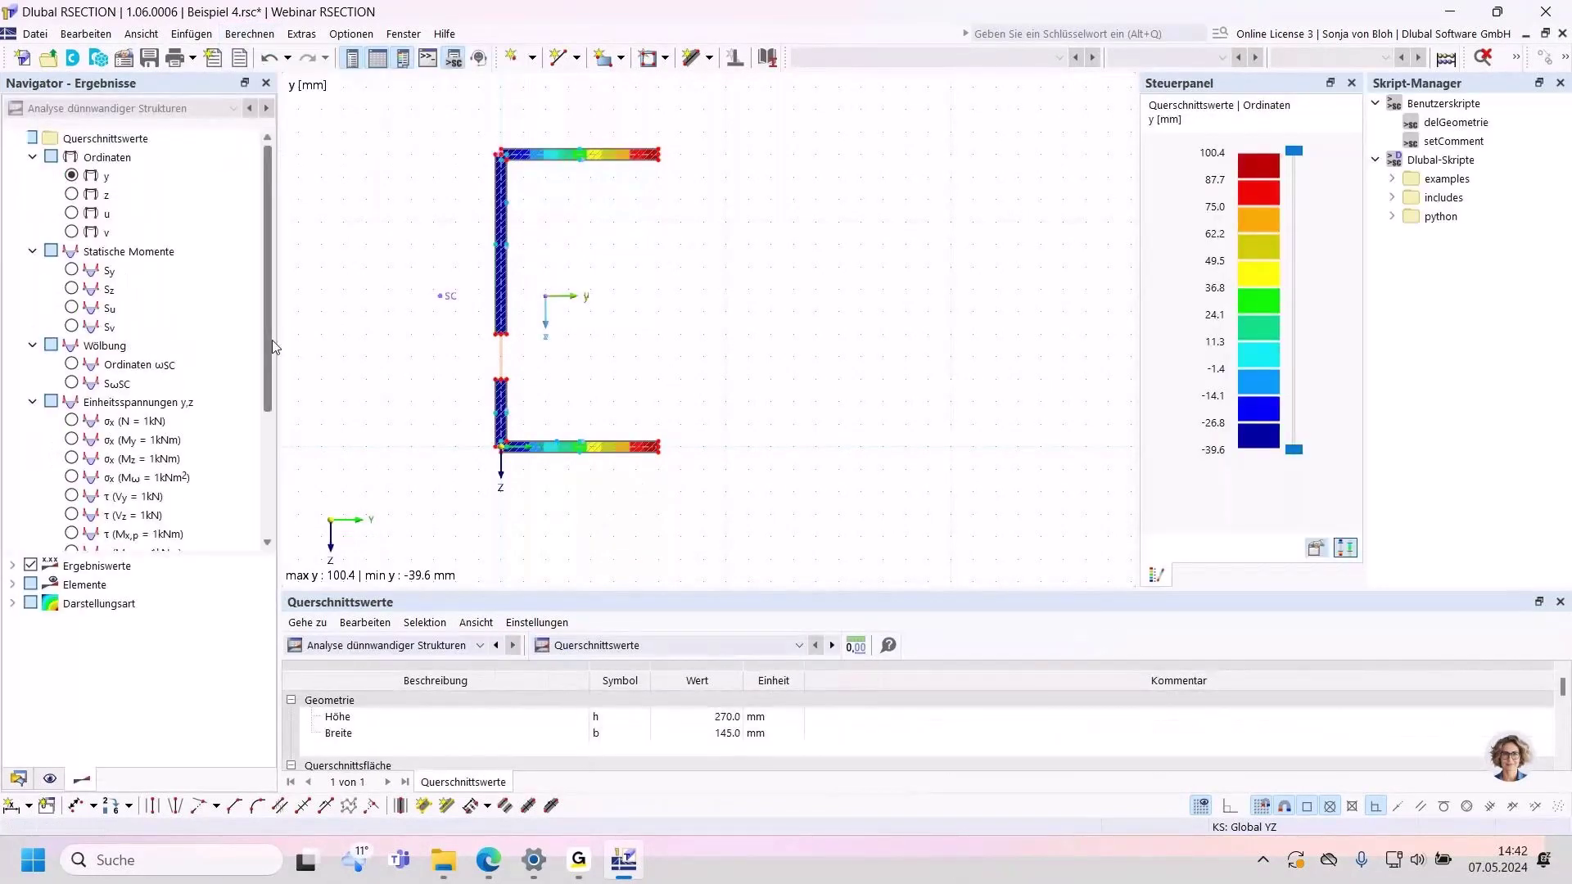
pyautogui.moveTo(270, 346); pyautogui.dragTo(269, 440)
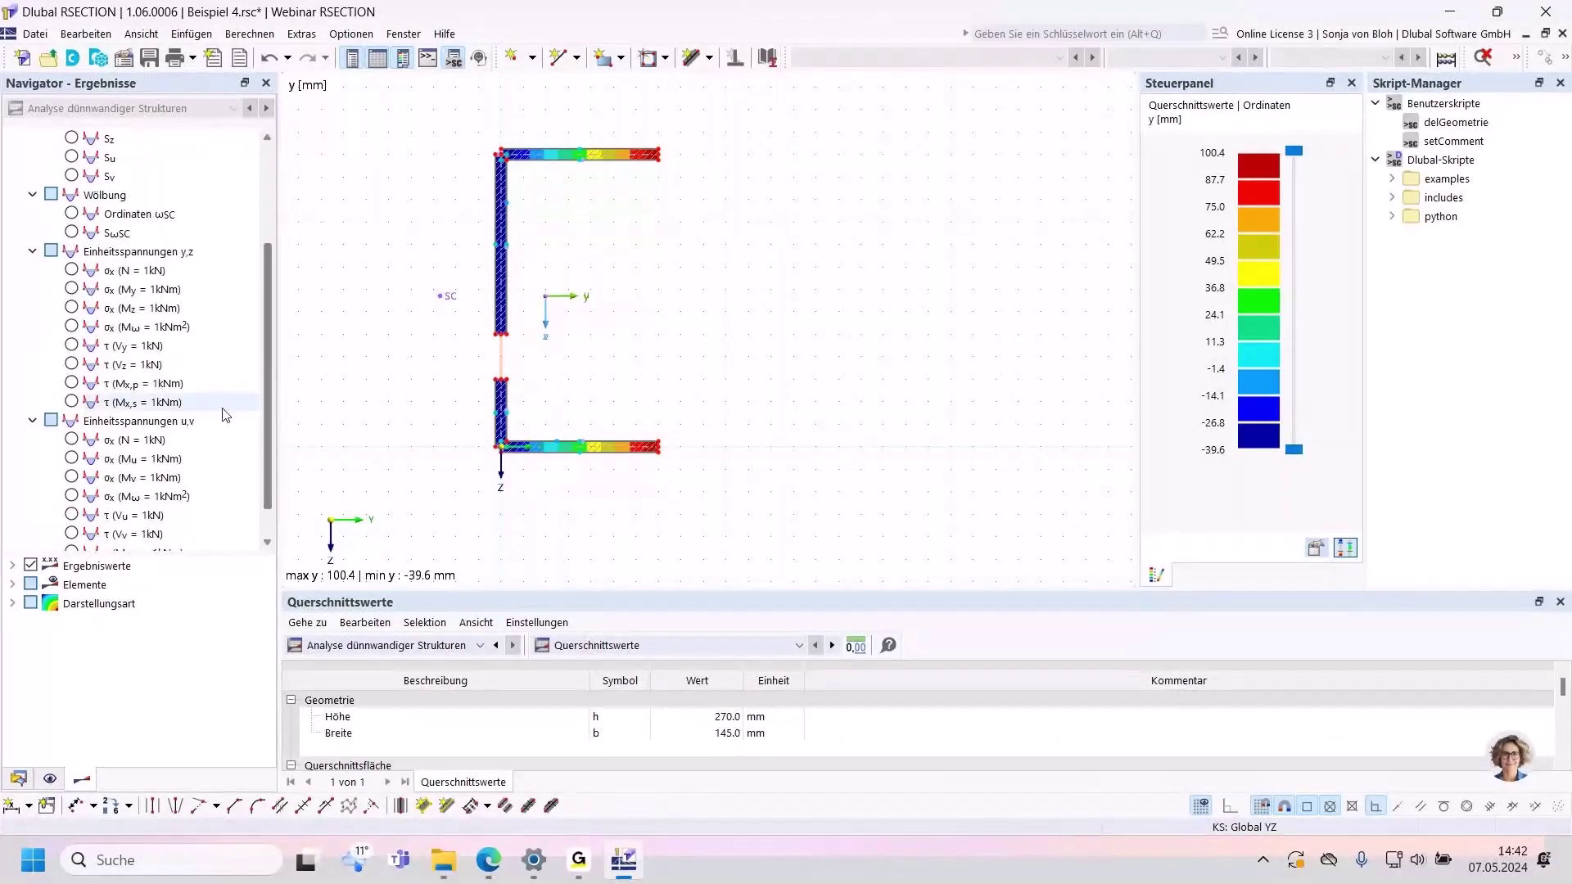
pyautogui.click(131, 365)
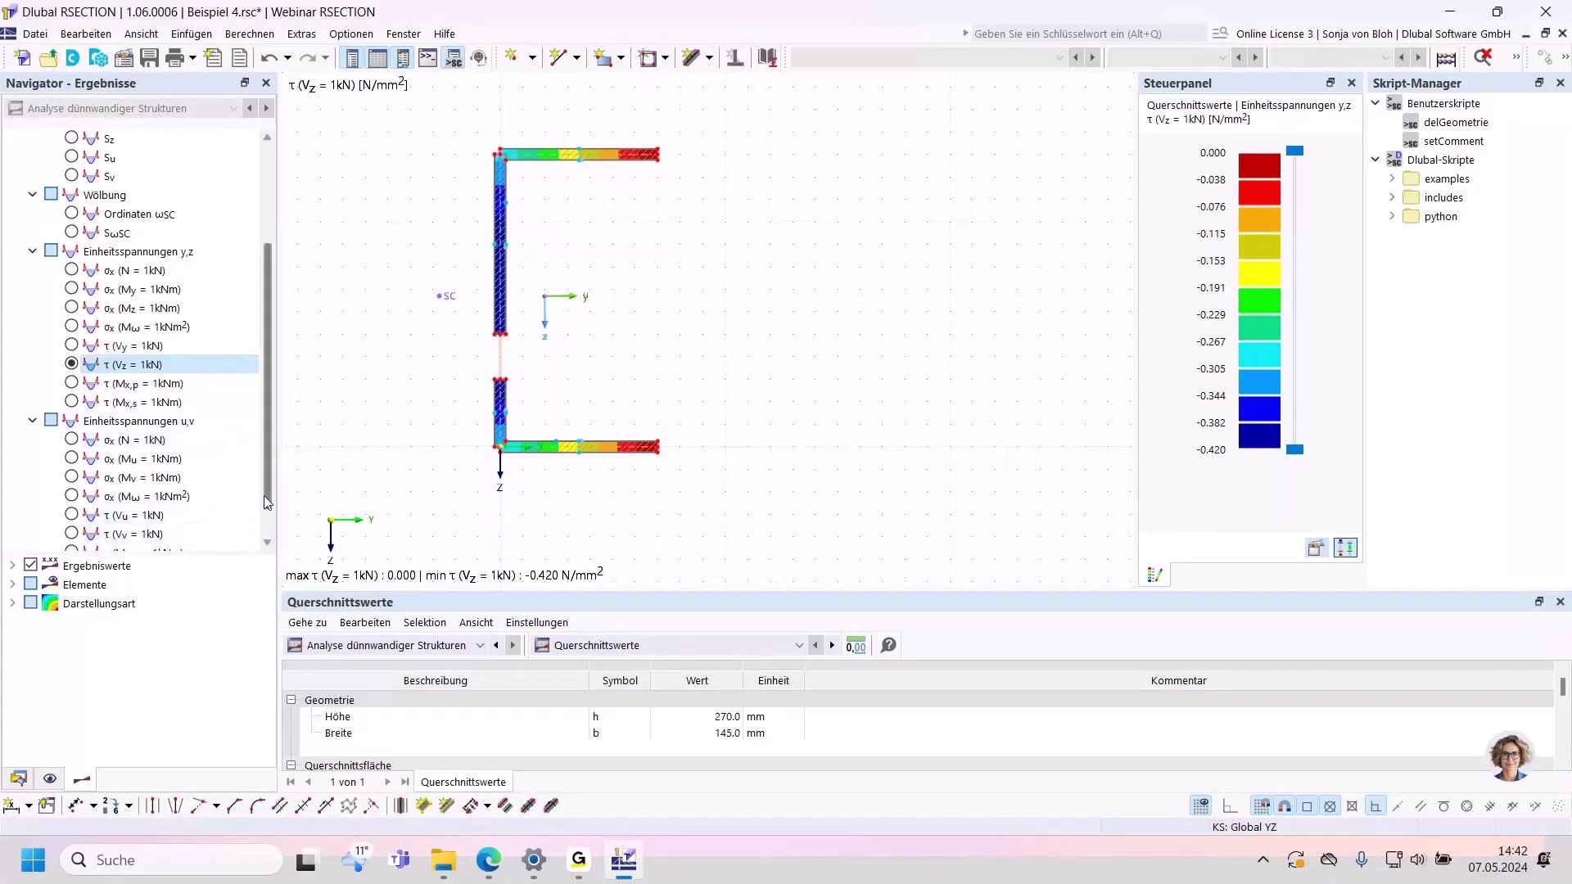
# Step: Turn off the colour display type so the τ (Vz = 1 kN) results appear as a diagram along the C-section elements
pyautogui.scroll(-1, 267, 460)
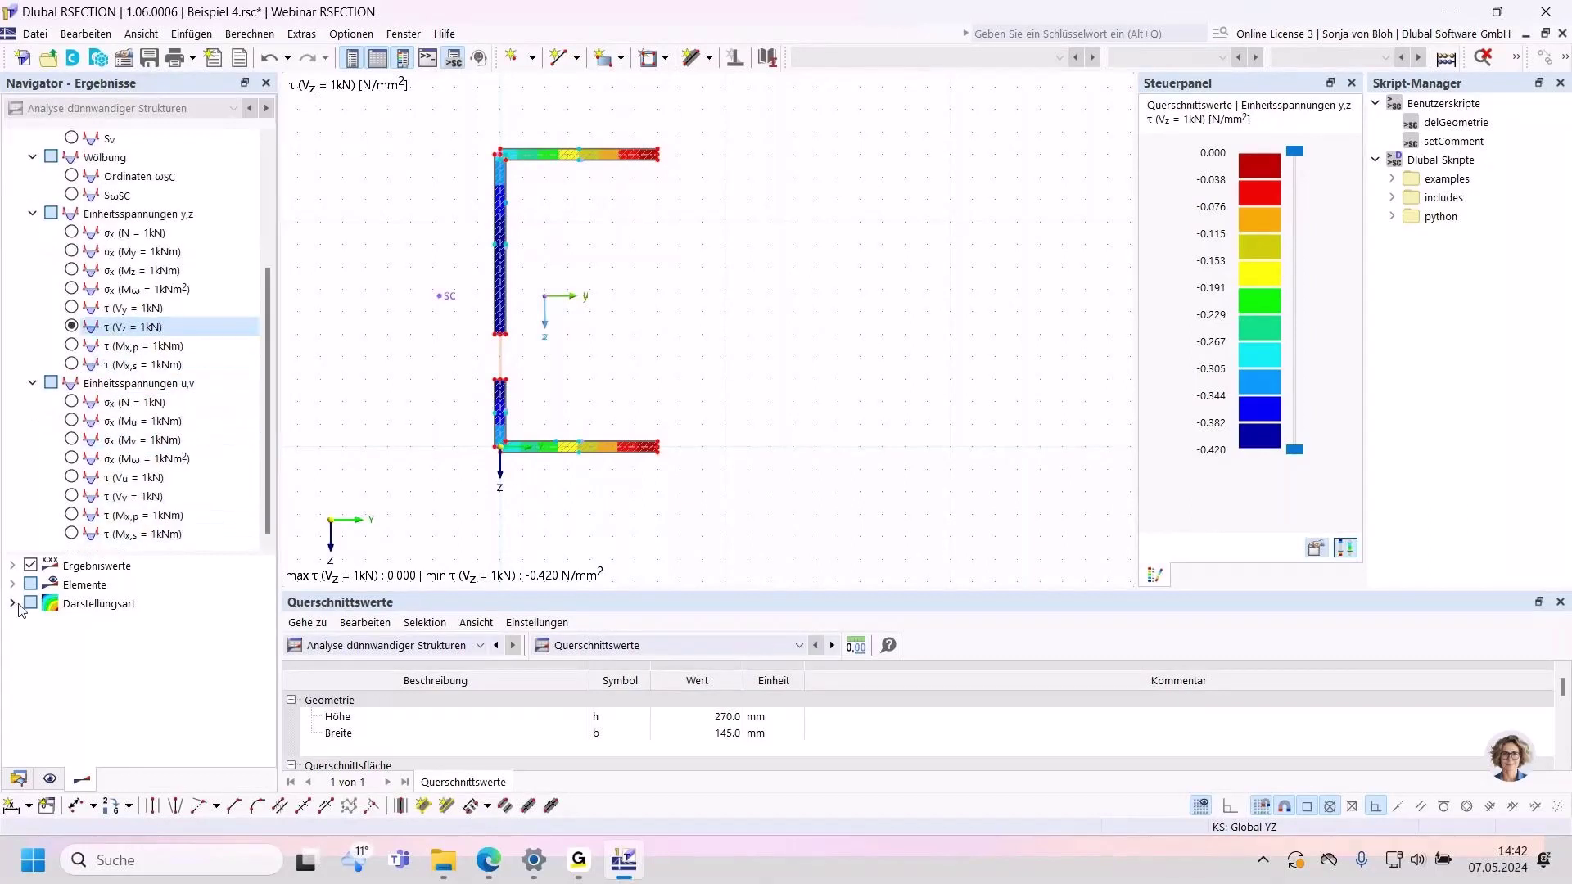
pyautogui.click(14, 604)
pyautogui.click(51, 661)
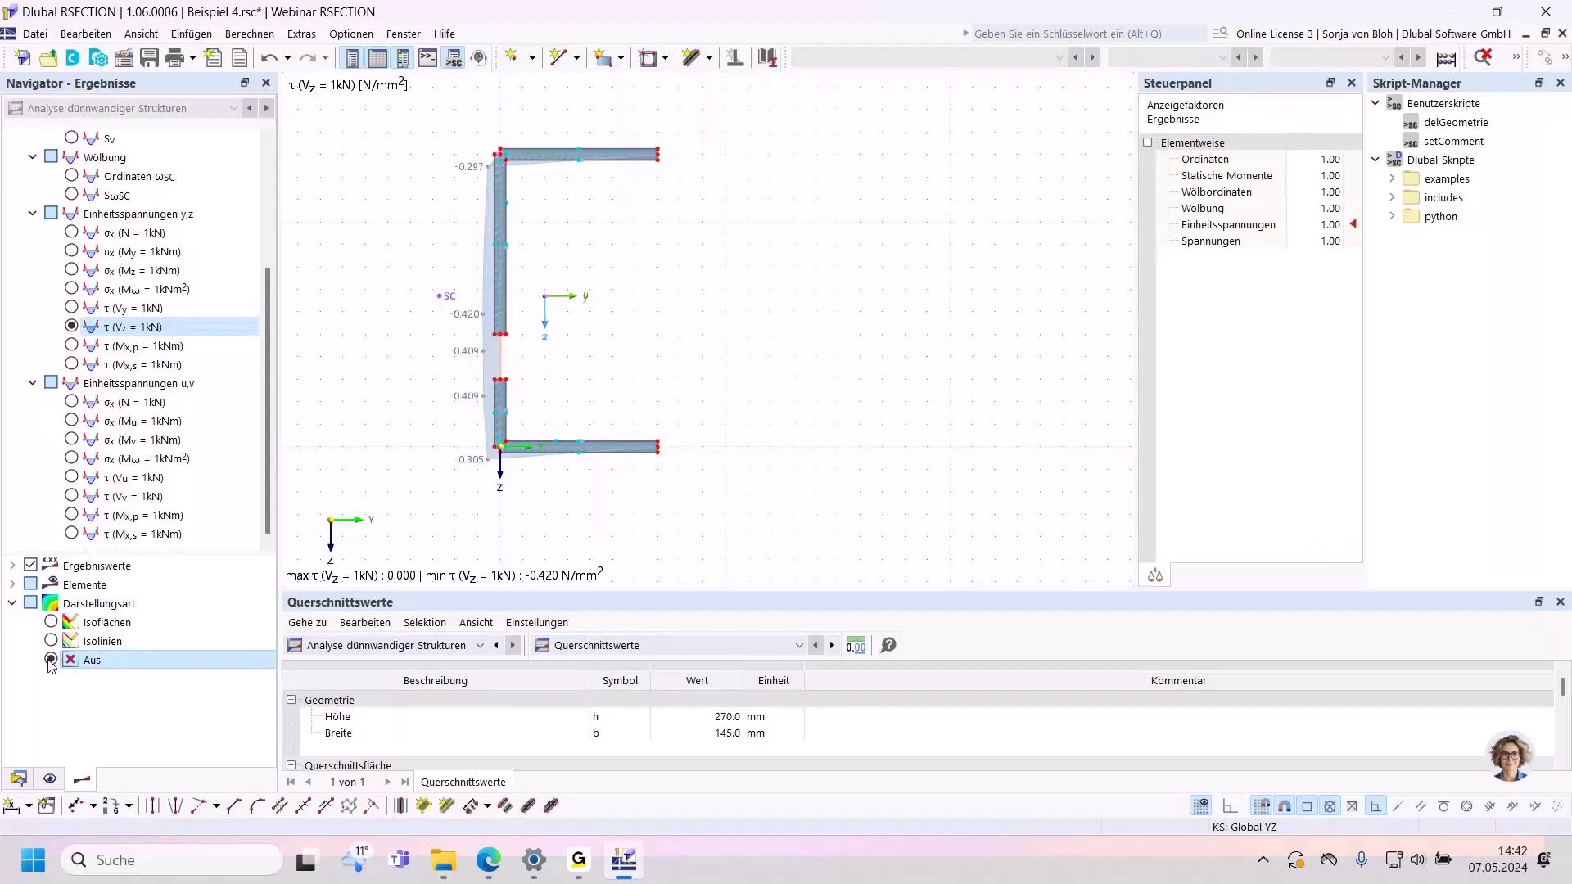
pyautogui.scroll(3, 406, 346)
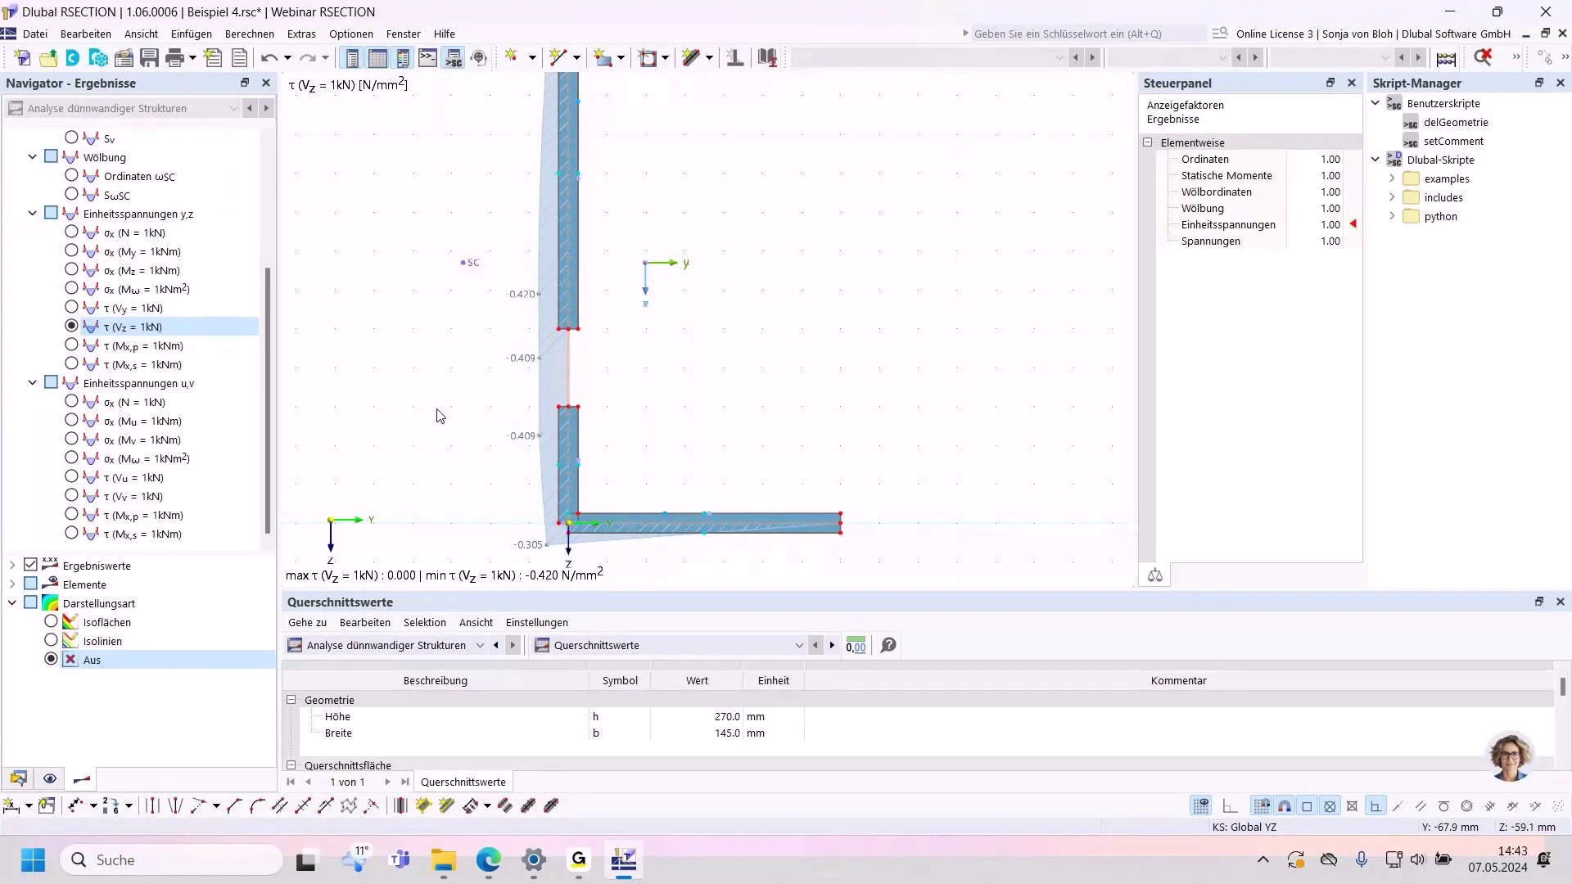
# Step: Create a new model named Beispiel 5 using the thin-walled structure analysis (Analyse dünnwandiger Strukturen)
pyautogui.click(23, 58)
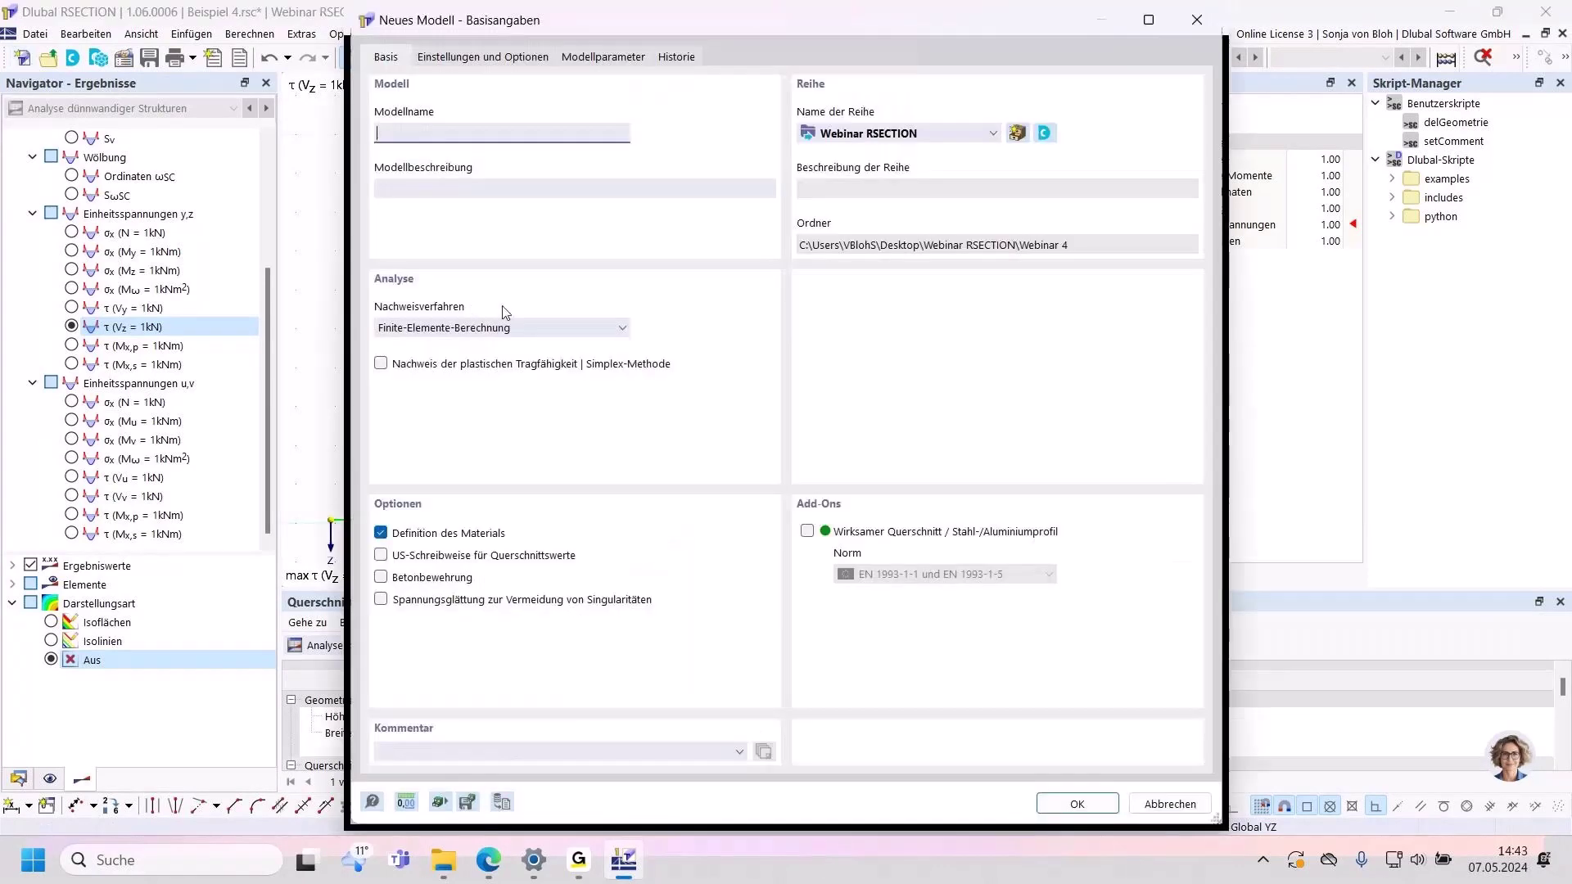
pyautogui.write('Beispiel 5')
pyautogui.click(480, 331)
pyautogui.click(463, 362)
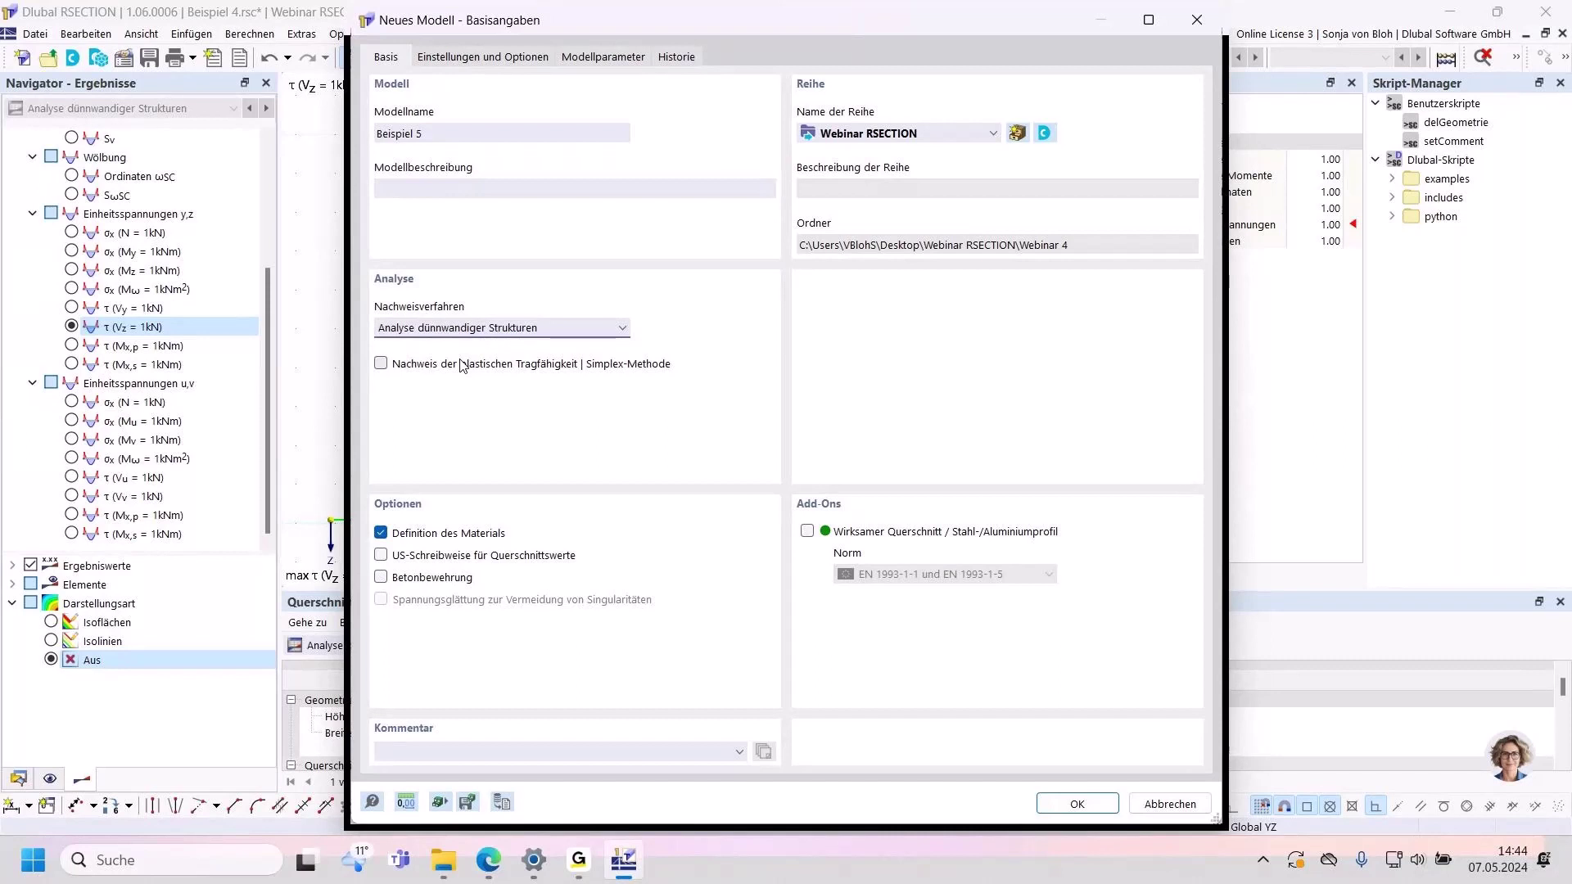
pyautogui.click(1066, 807)
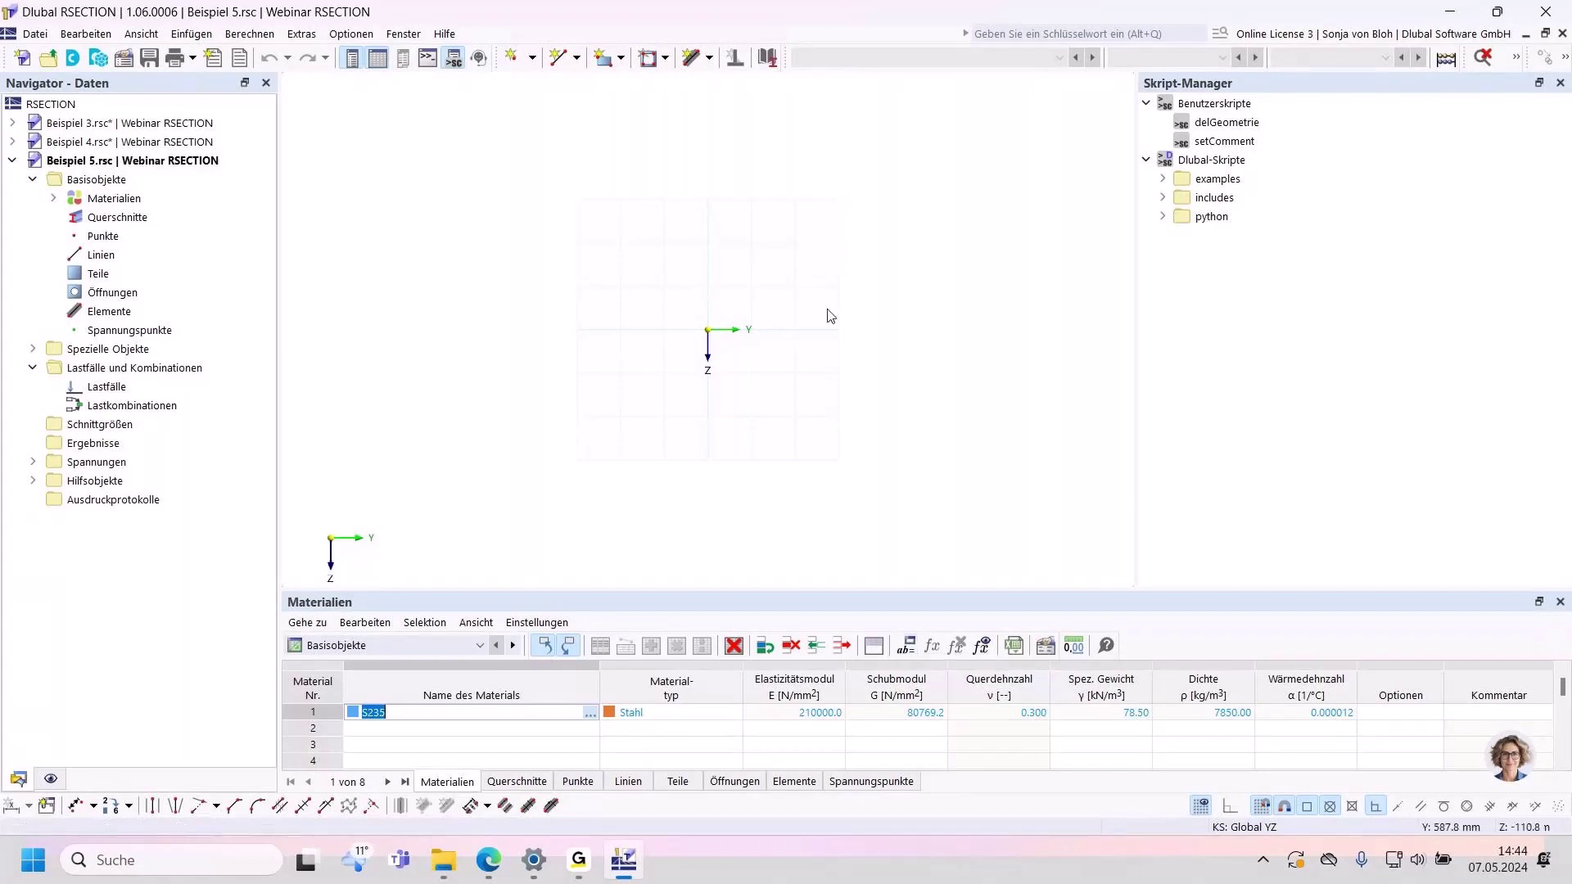
# Step: Draw a single-line element 20 mm thick and 100 mm long from the origin along the Y axis
pyautogui.moveTo(723, 317); pyautogui.dragTo(670, 362, button='middle')
pyautogui.click(711, 59)
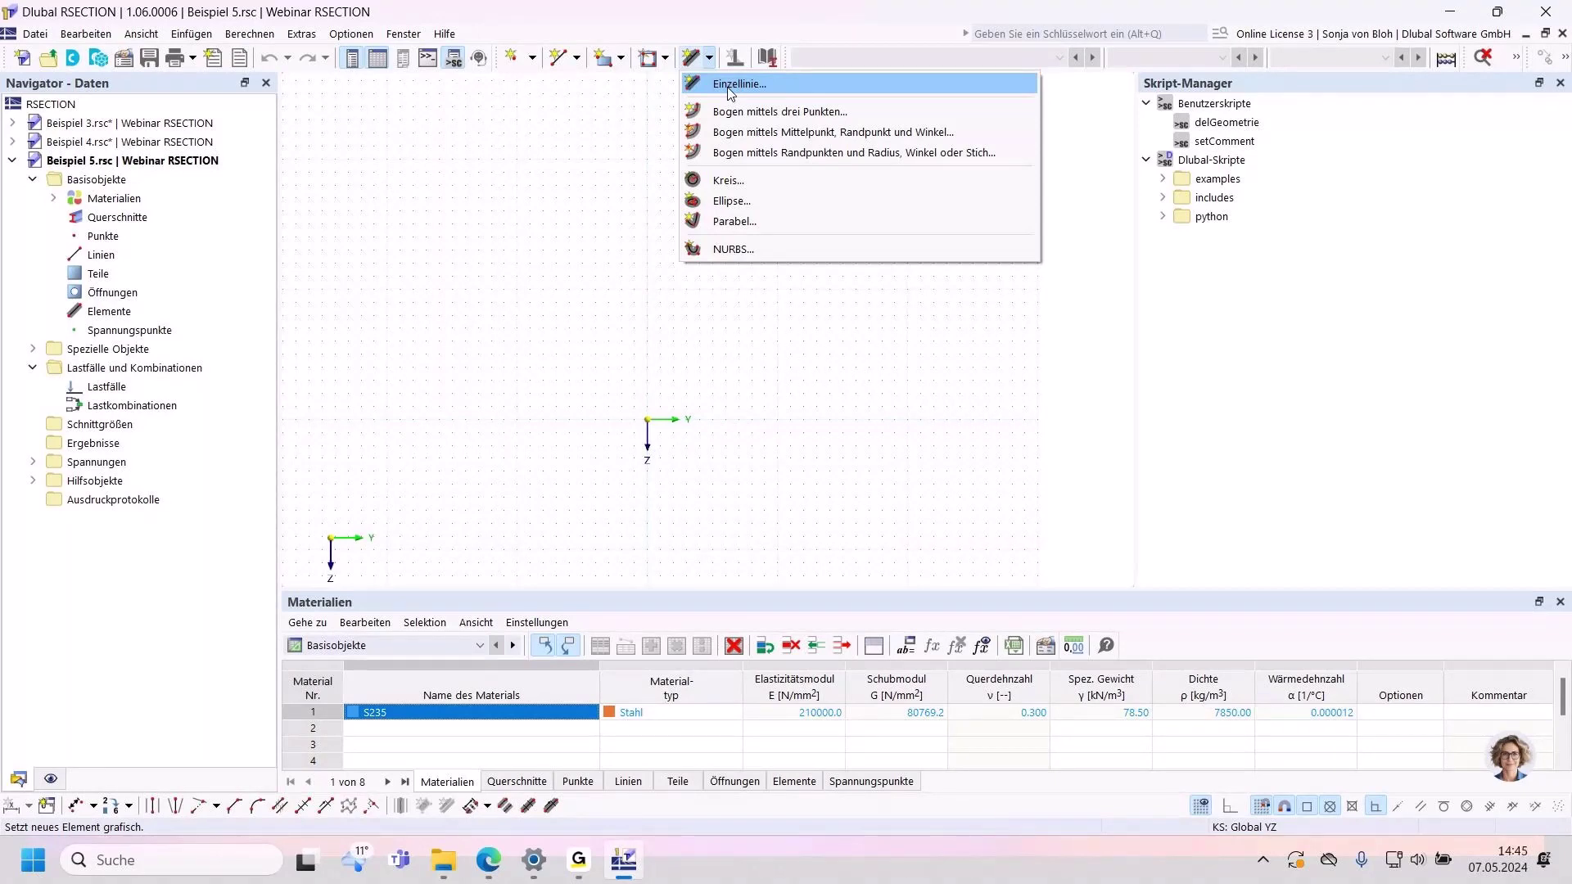
pyautogui.click(731, 84)
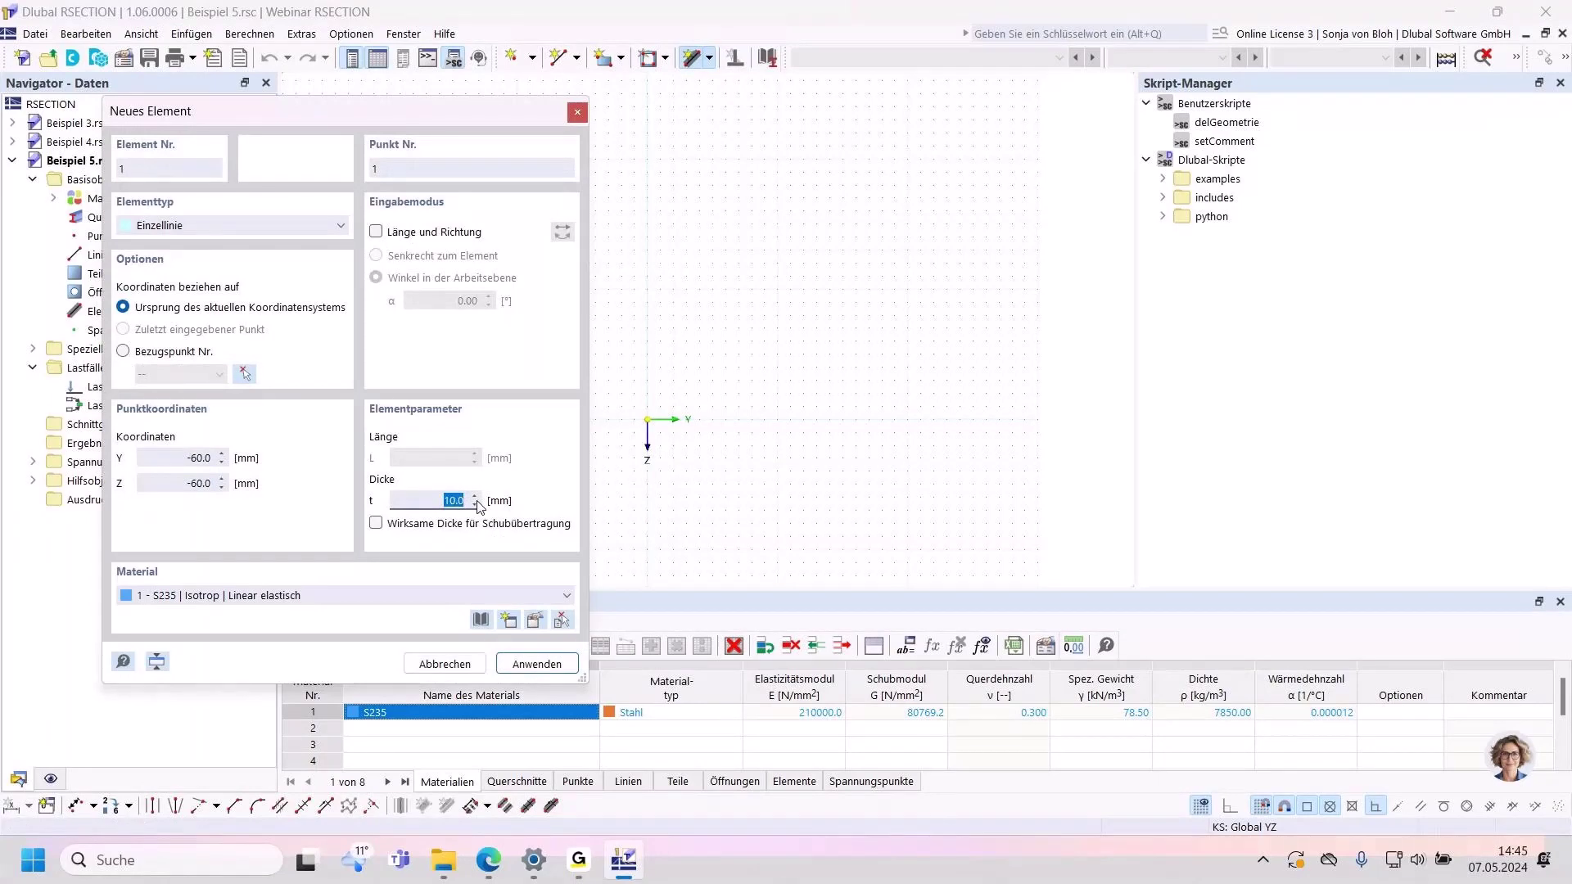
pyautogui.write('20')
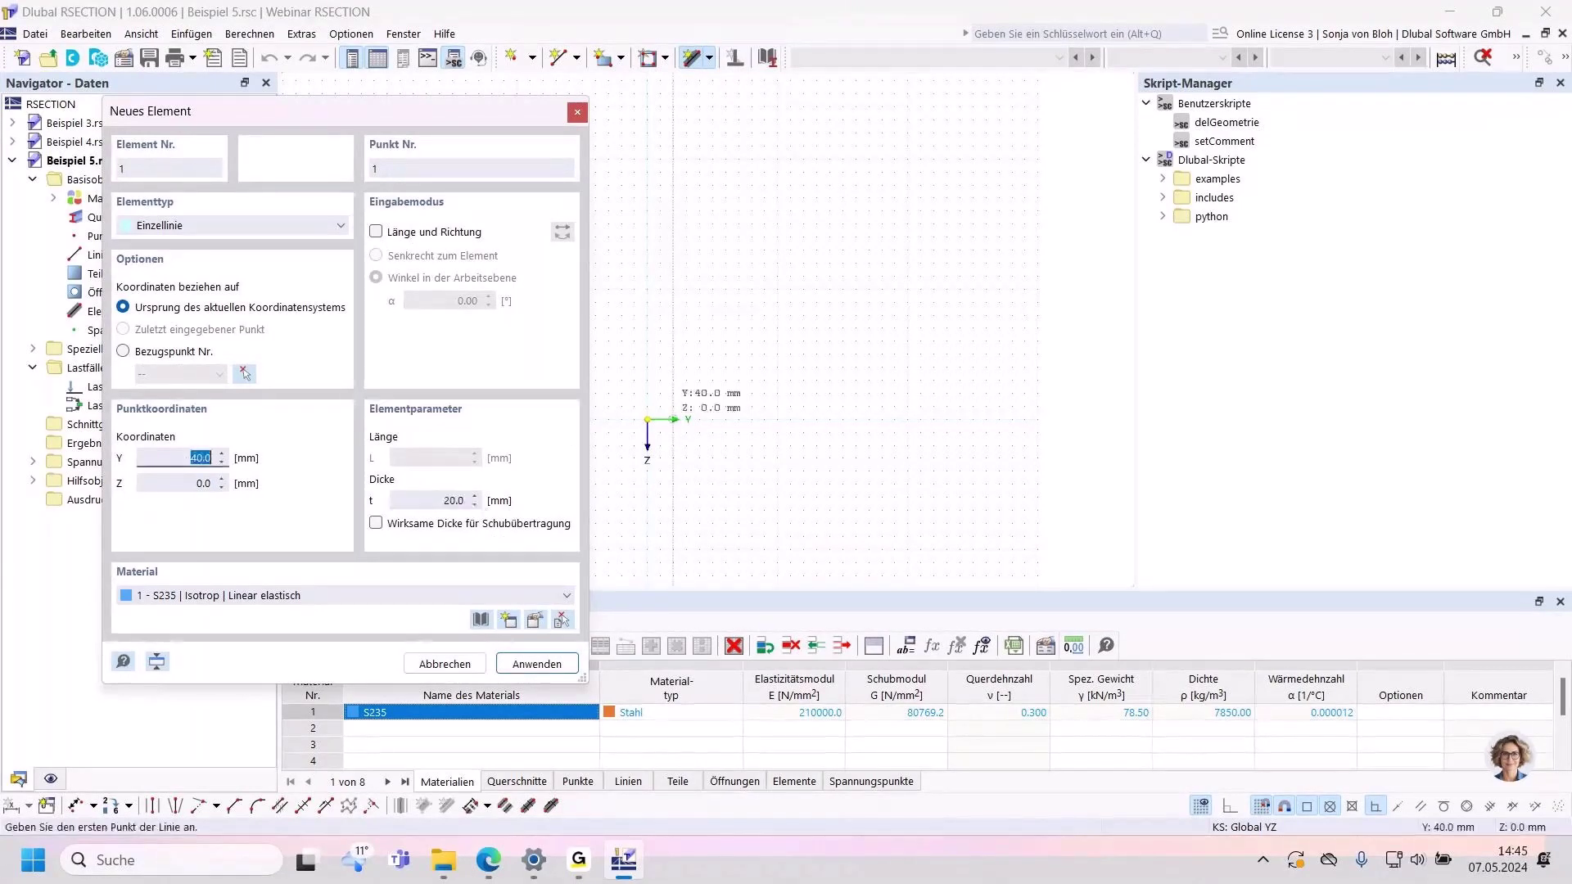
pyautogui.click(624, 420)
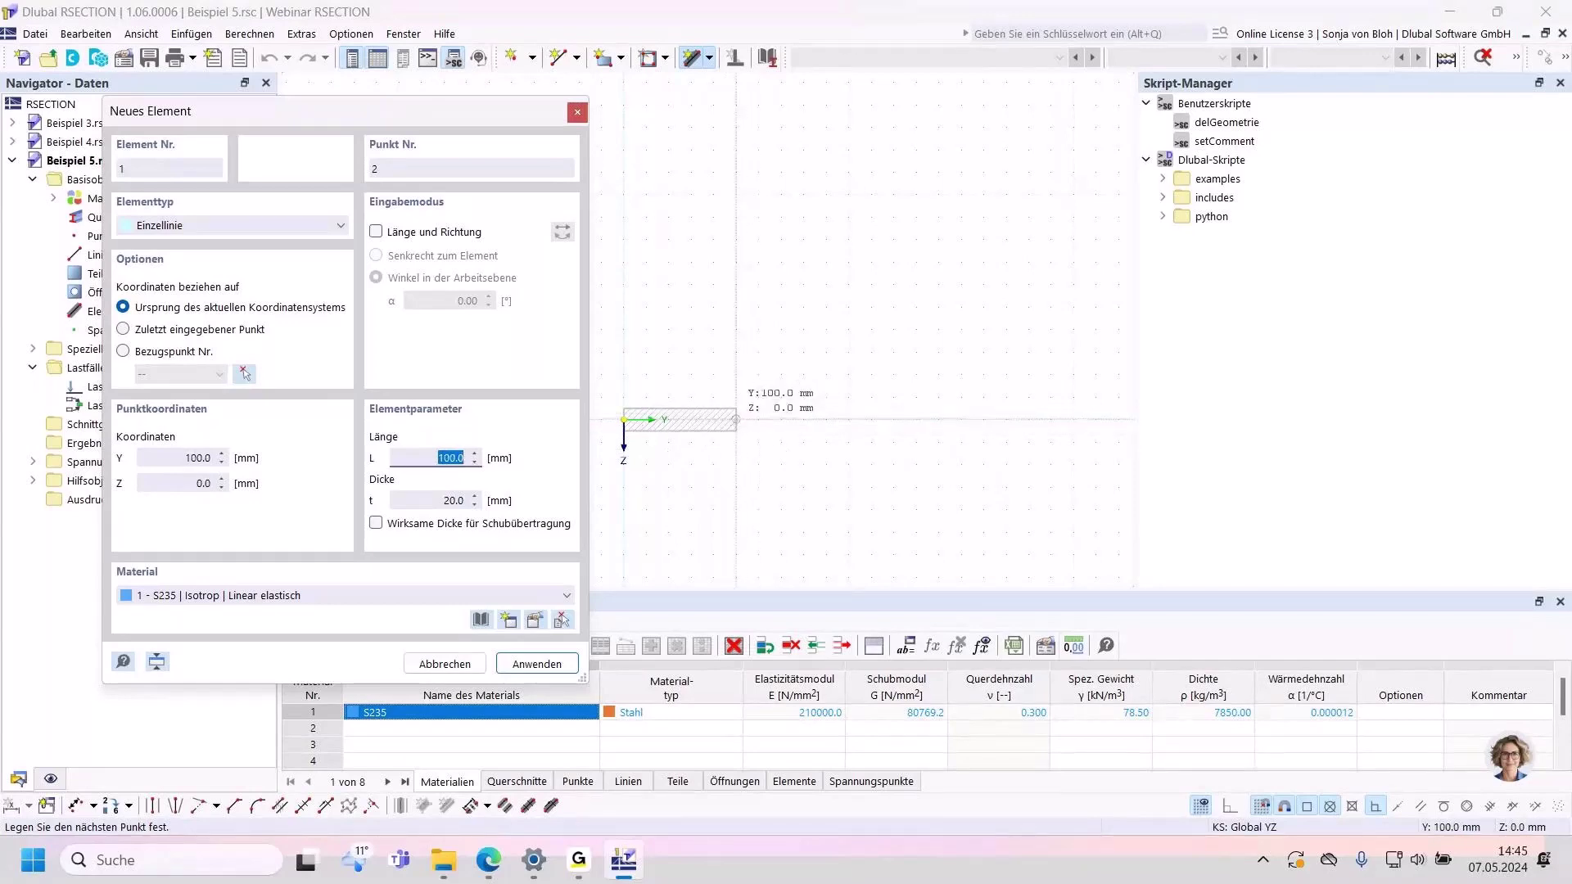
pyautogui.click(736, 420)
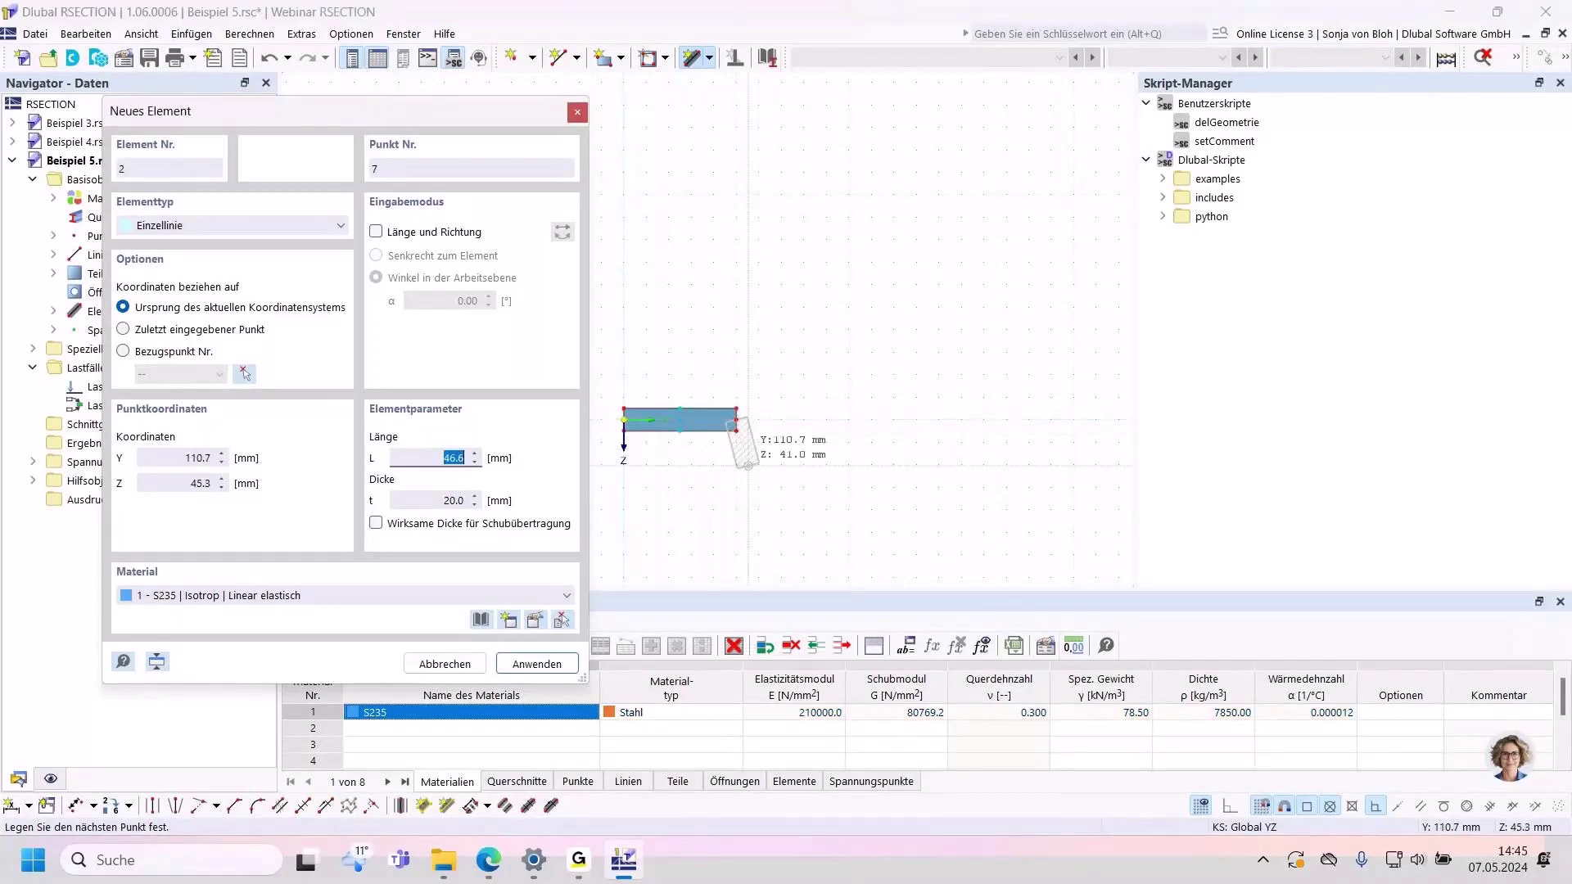
pyautogui.press('Escape')
pyautogui.press('Escape')
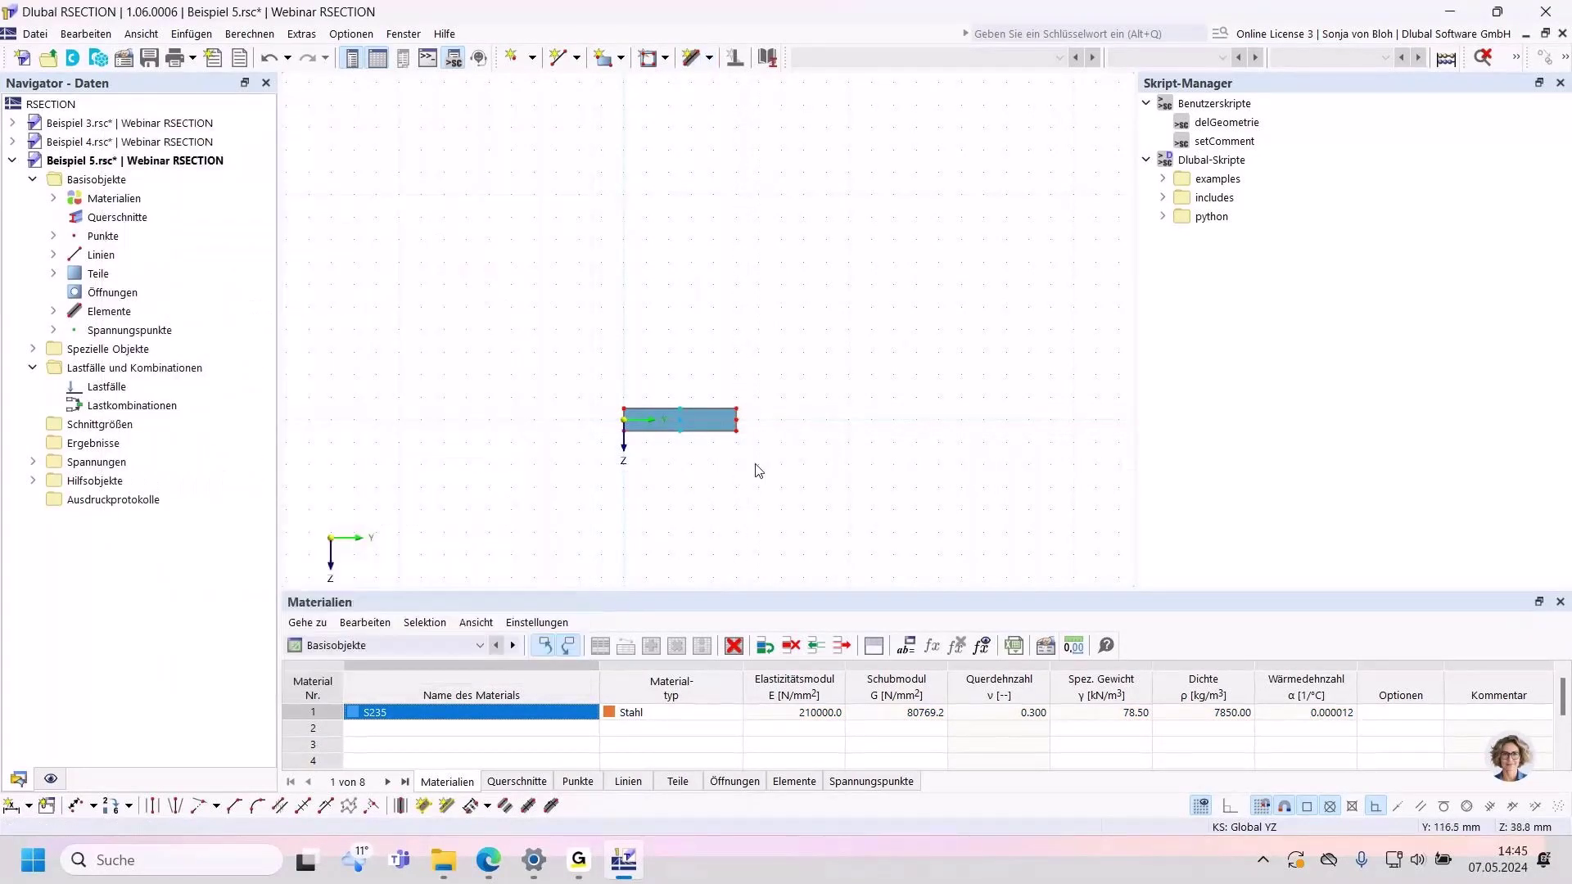
# Step: Calculate the flat plate section and enlarge the table of cross-section properties
pyautogui.scroll(3, 725, 466)
pyautogui.click(240, 35)
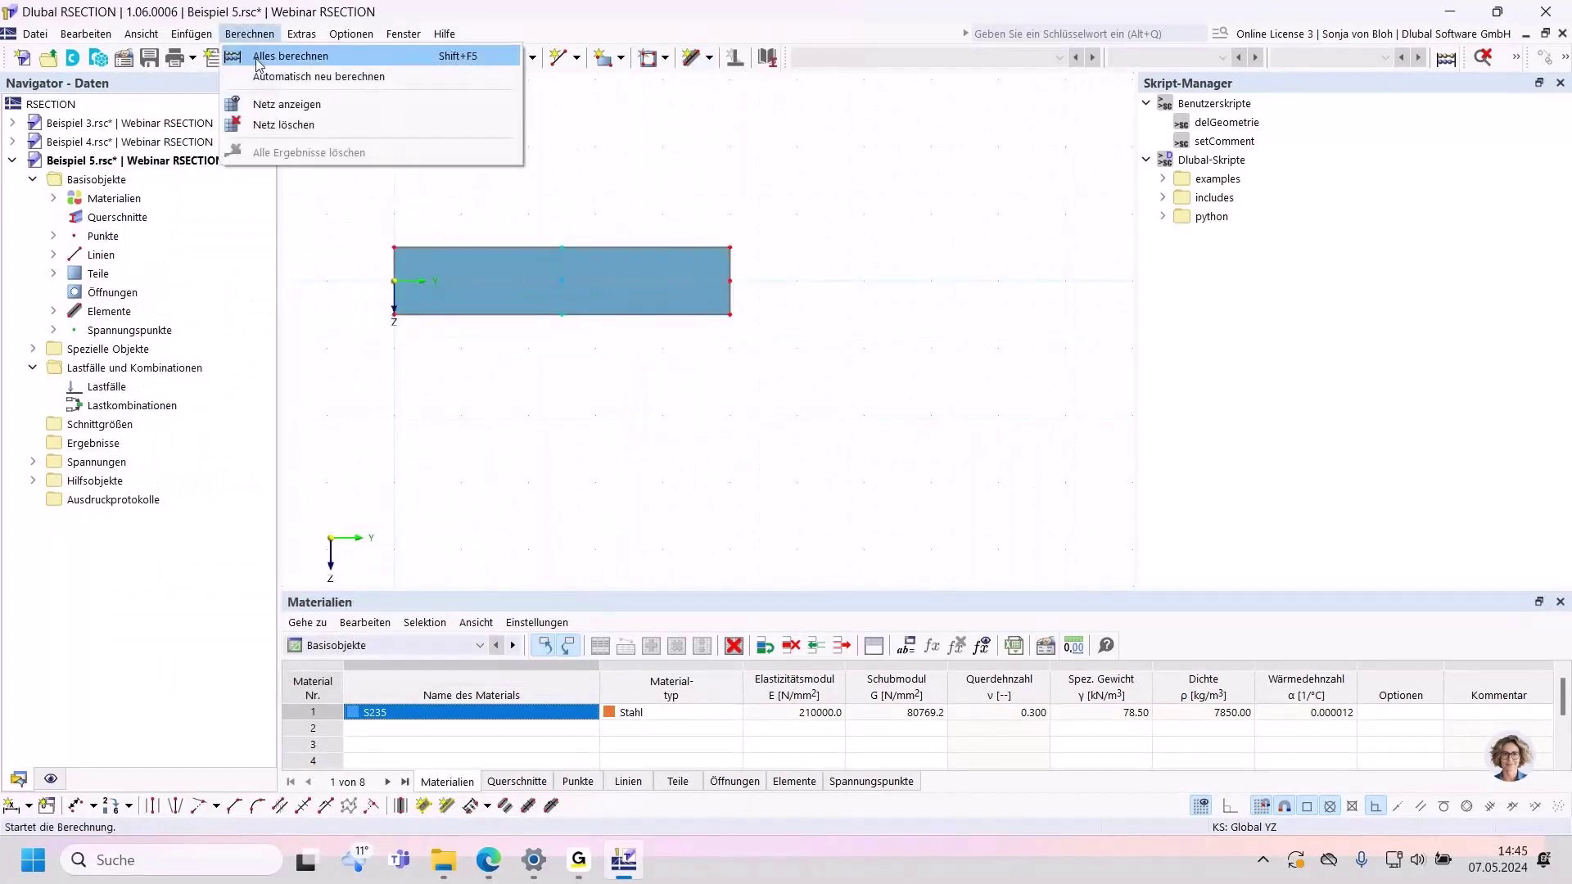
pyautogui.click(257, 61)
pyautogui.moveTo(571, 598); pyautogui.dragTo(570, 508)
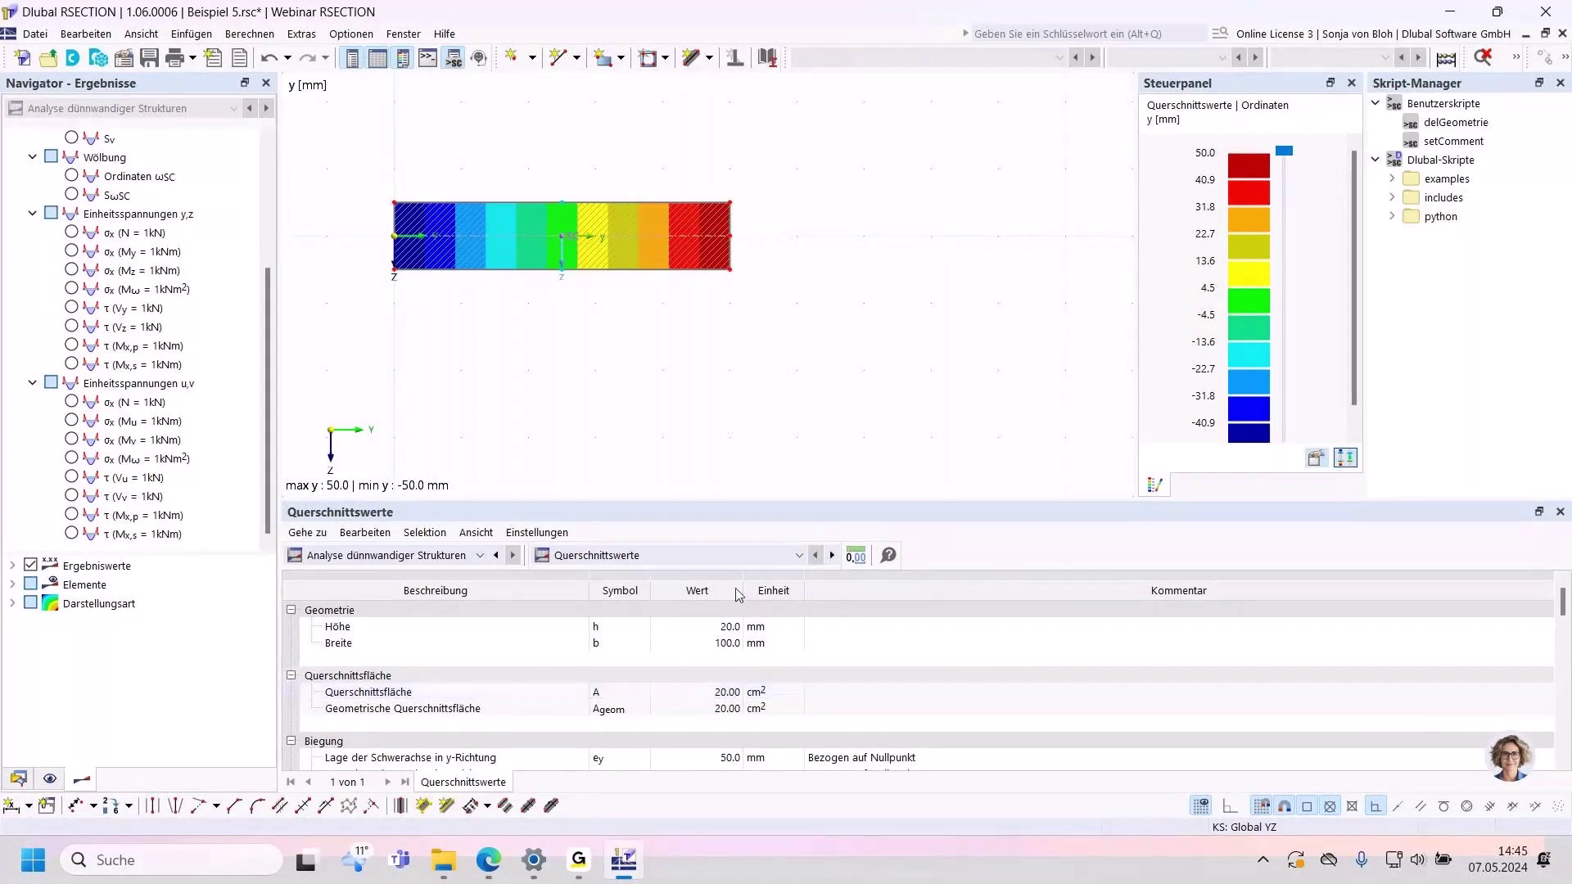
# Step: Set the thickness of element 1 to 10 mm and recalculate the section
pyautogui.click(19, 779)
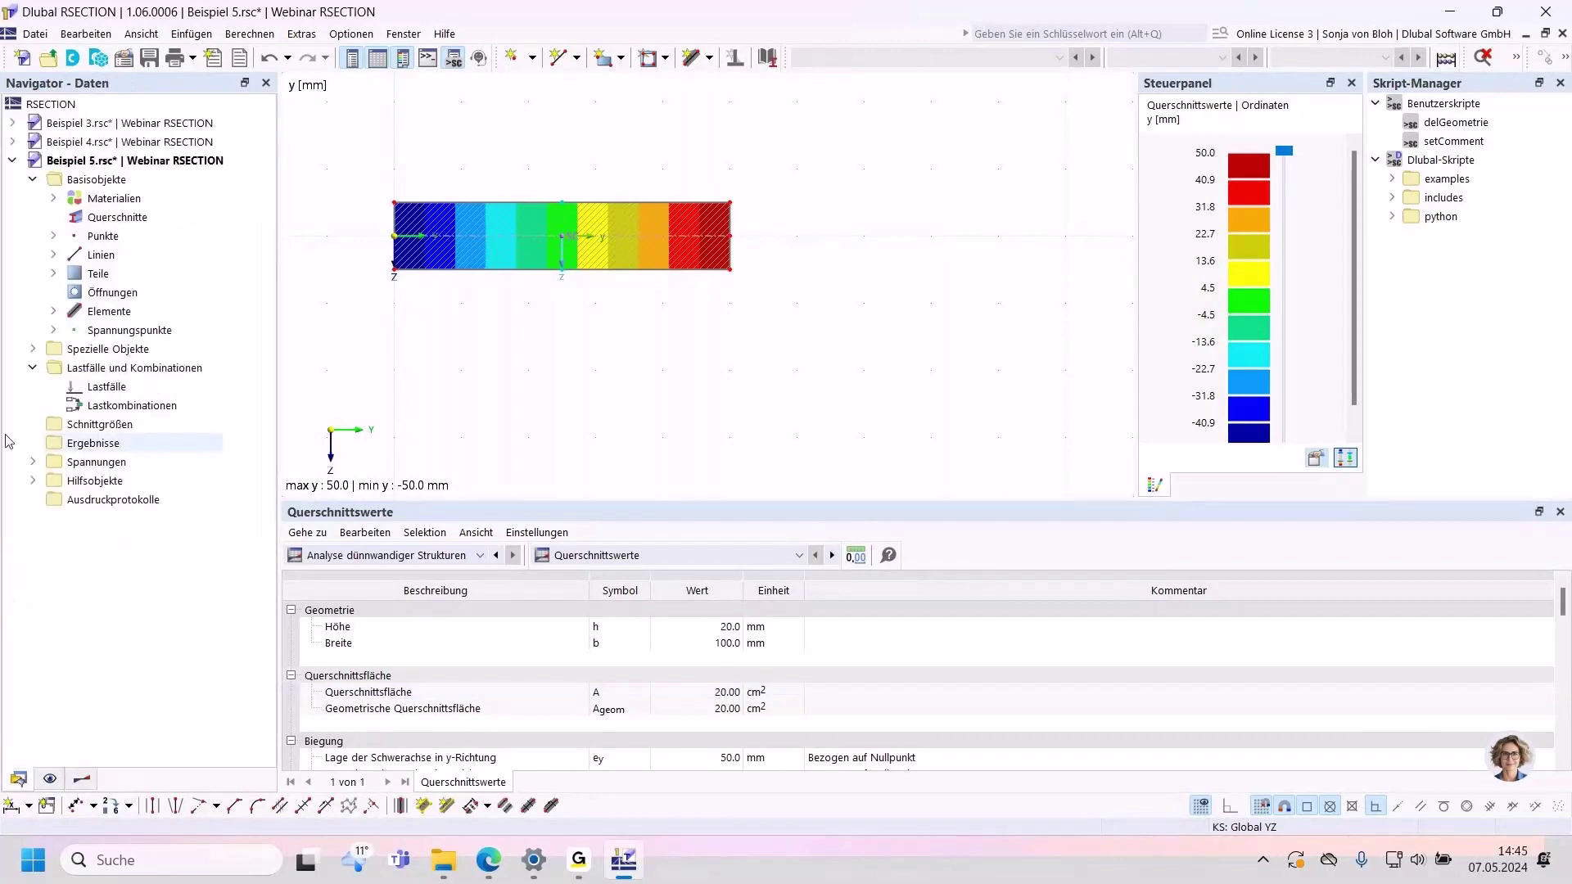
pyautogui.click(53, 311)
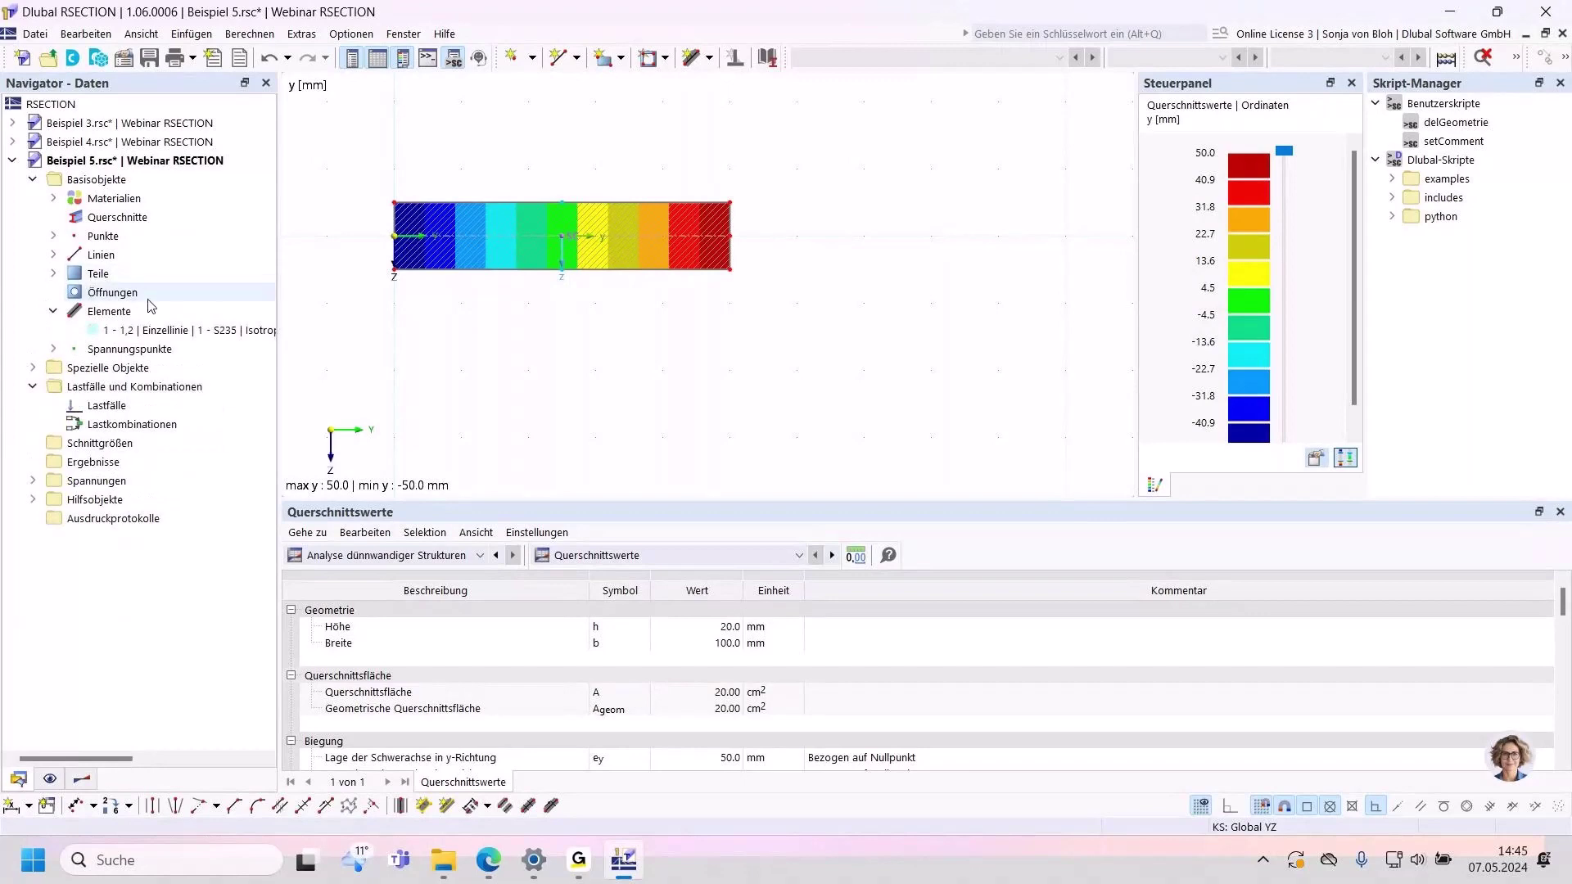
pyautogui.click(182, 332)
pyautogui.click(54, 273)
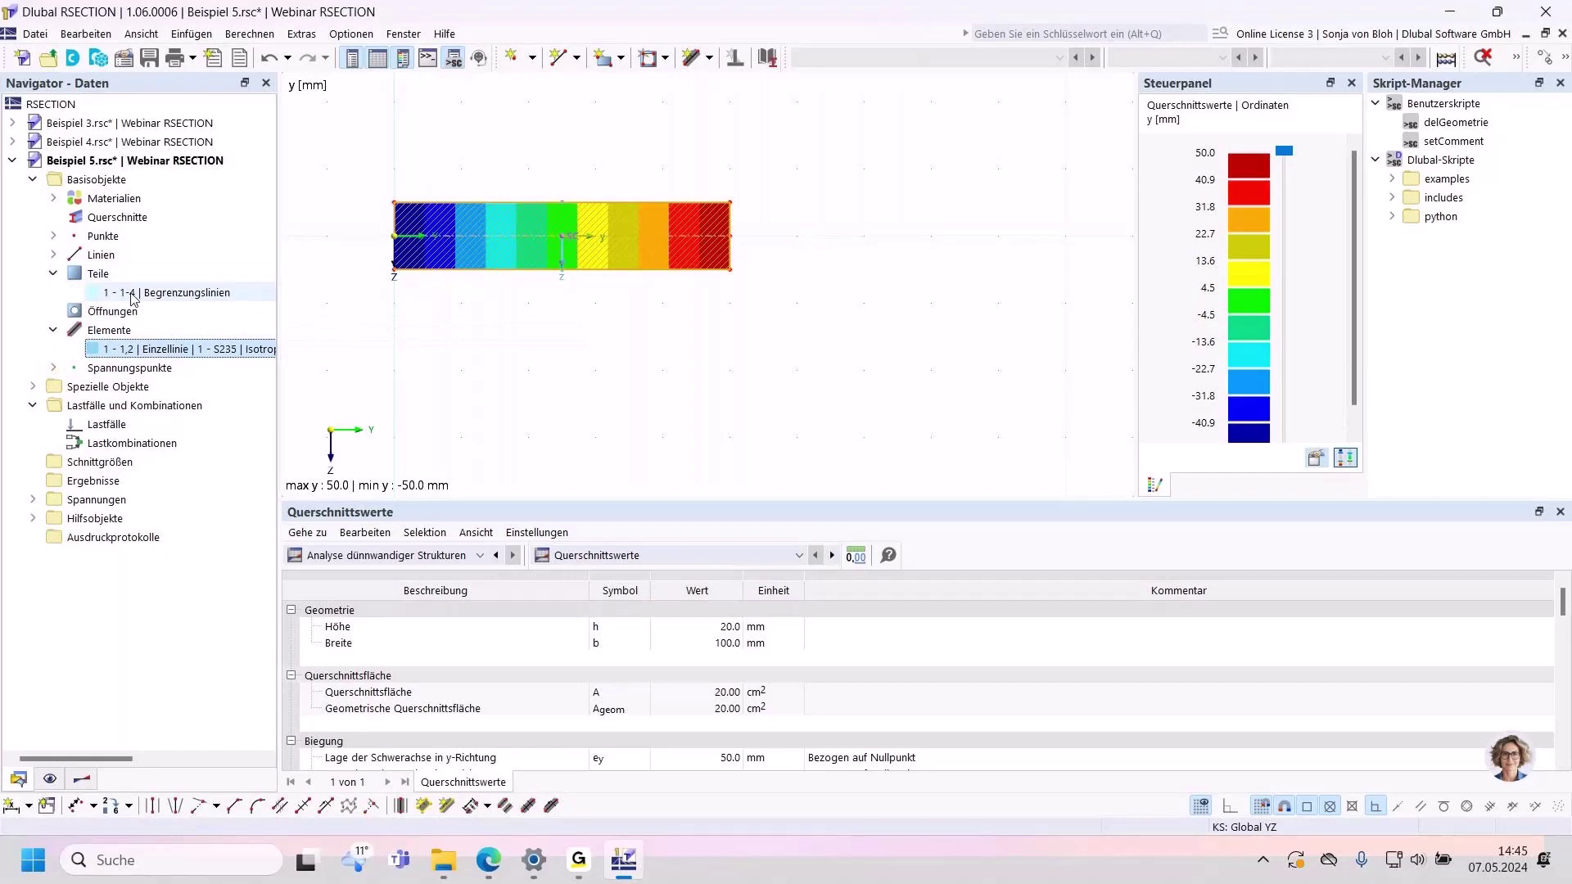
pyautogui.doubleClick(143, 351)
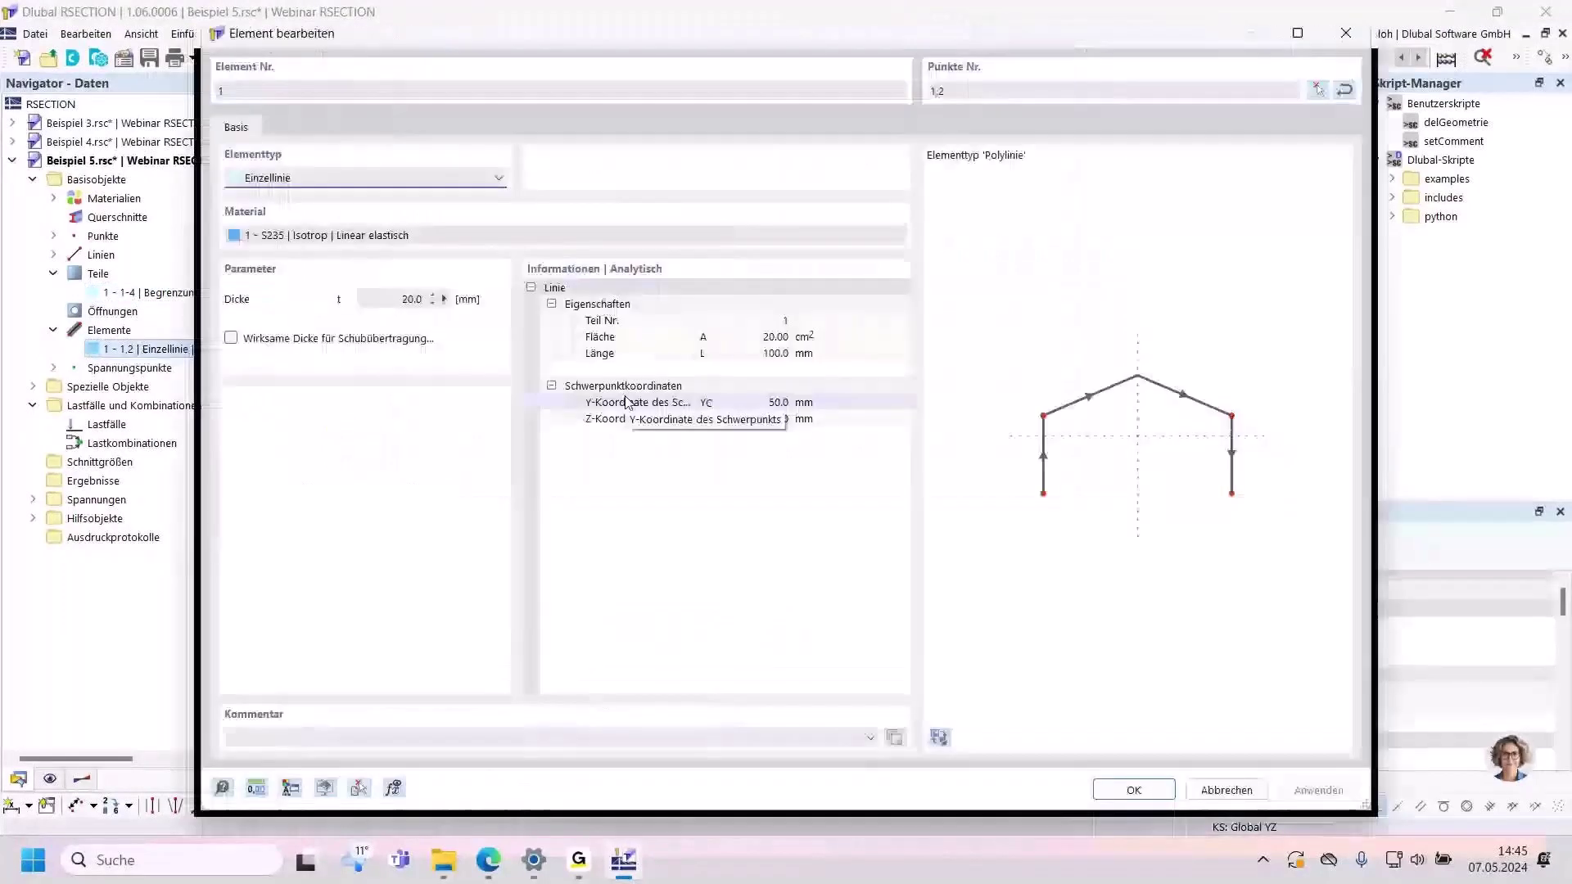
pyautogui.click(411, 299)
pyautogui.write('10')
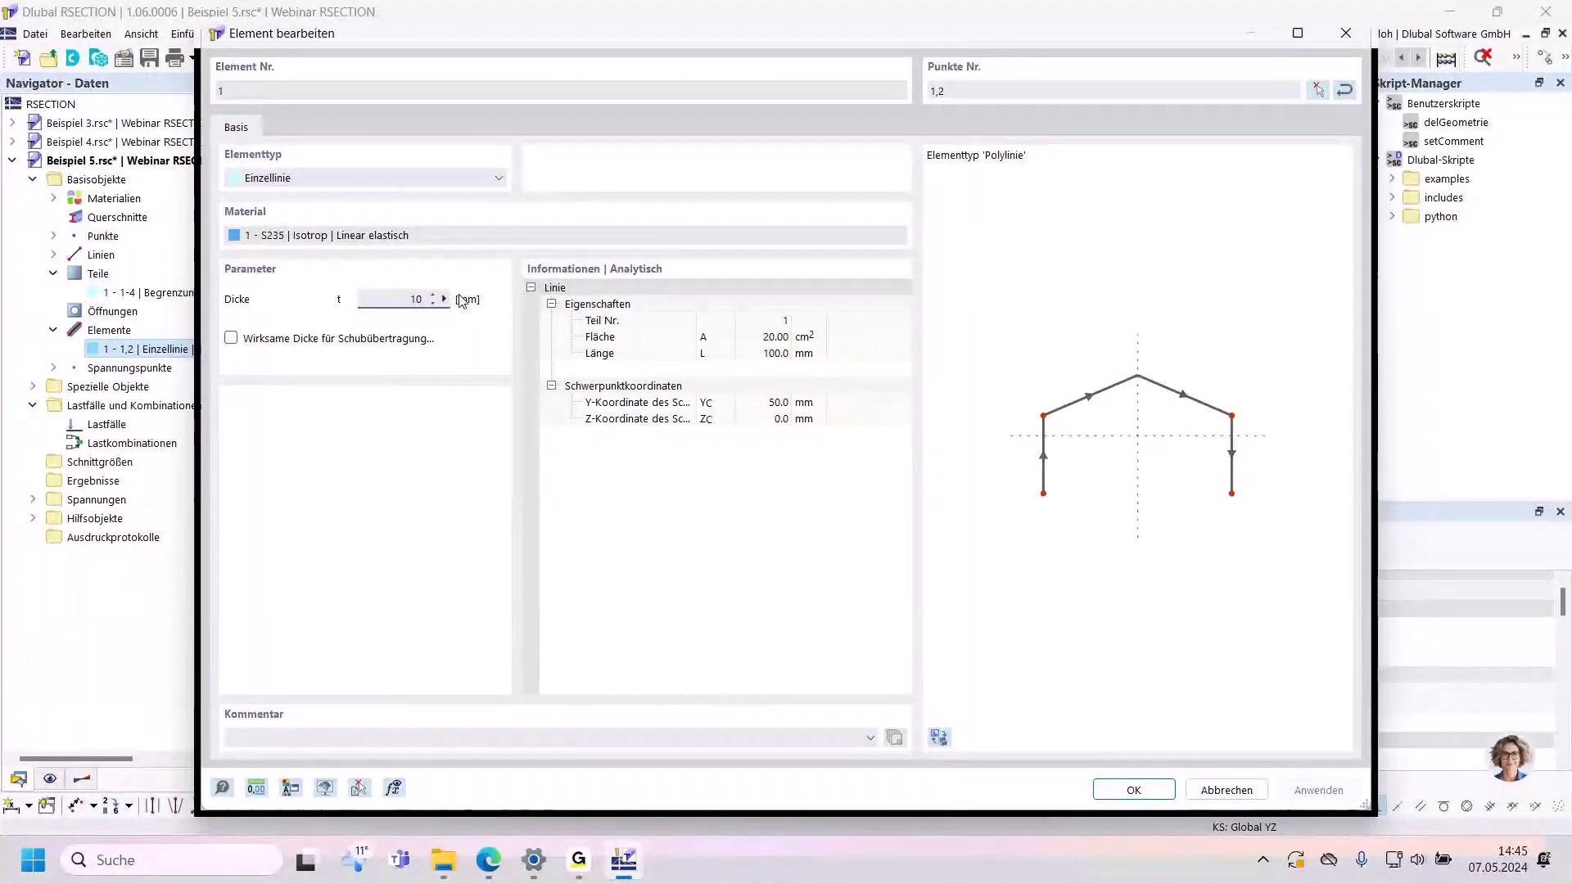
pyautogui.press('Return')
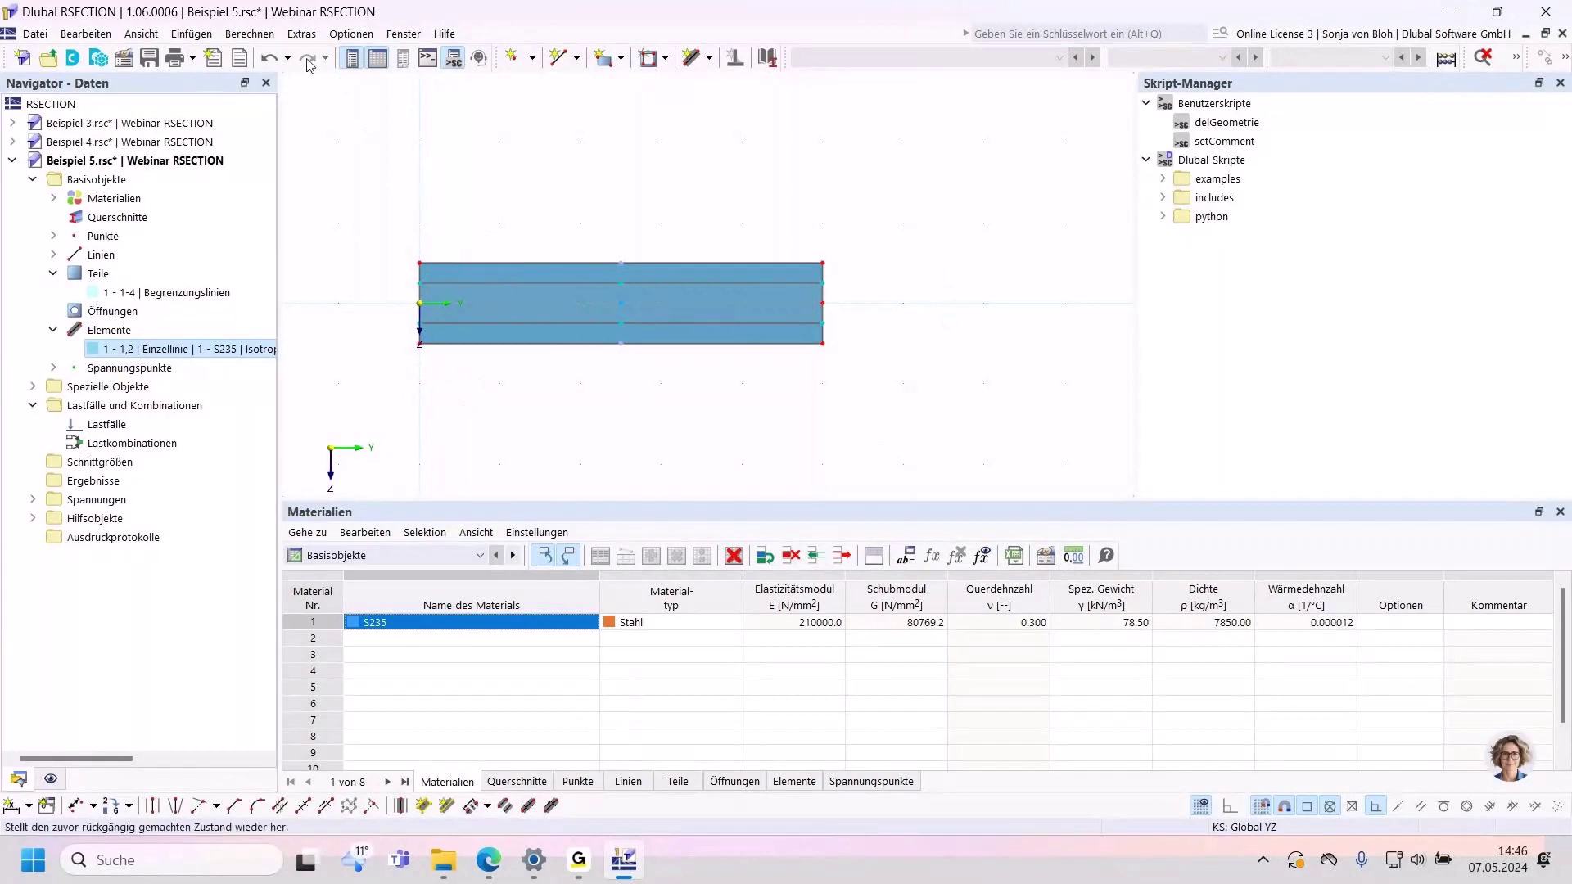
pyautogui.click(249, 33)
pyautogui.click(272, 57)
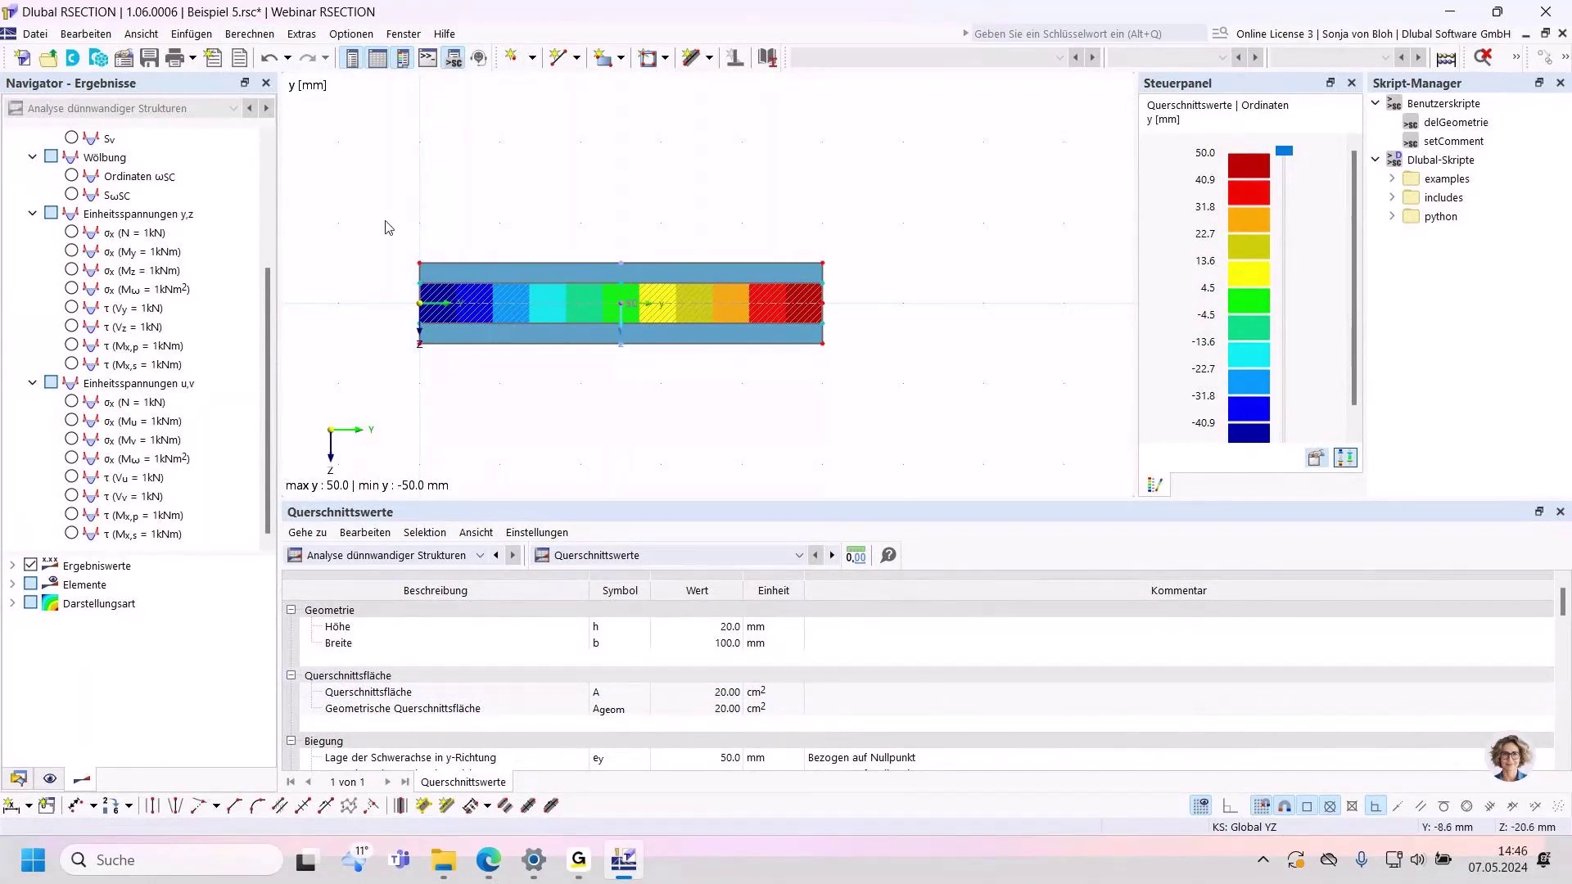
# Step: Move the part's upper and lower boundary lines onto the edges of the 10 mm thick element
pyautogui.moveTo(379, 224); pyautogui.dragTo(896, 270)
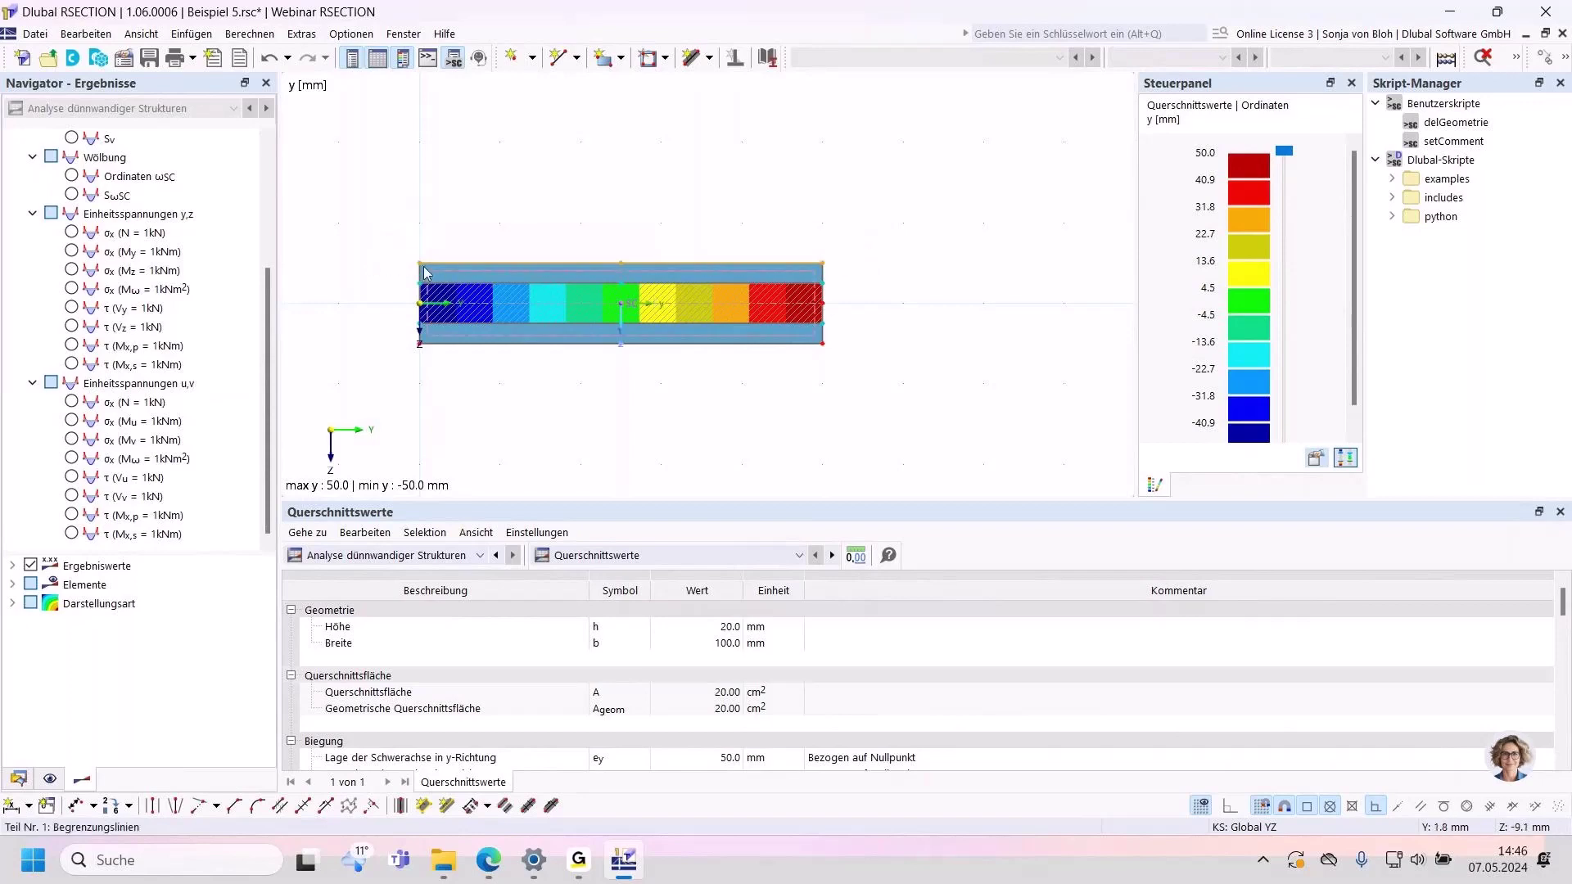
pyautogui.moveTo(422, 260); pyautogui.dragTo(415, 282)
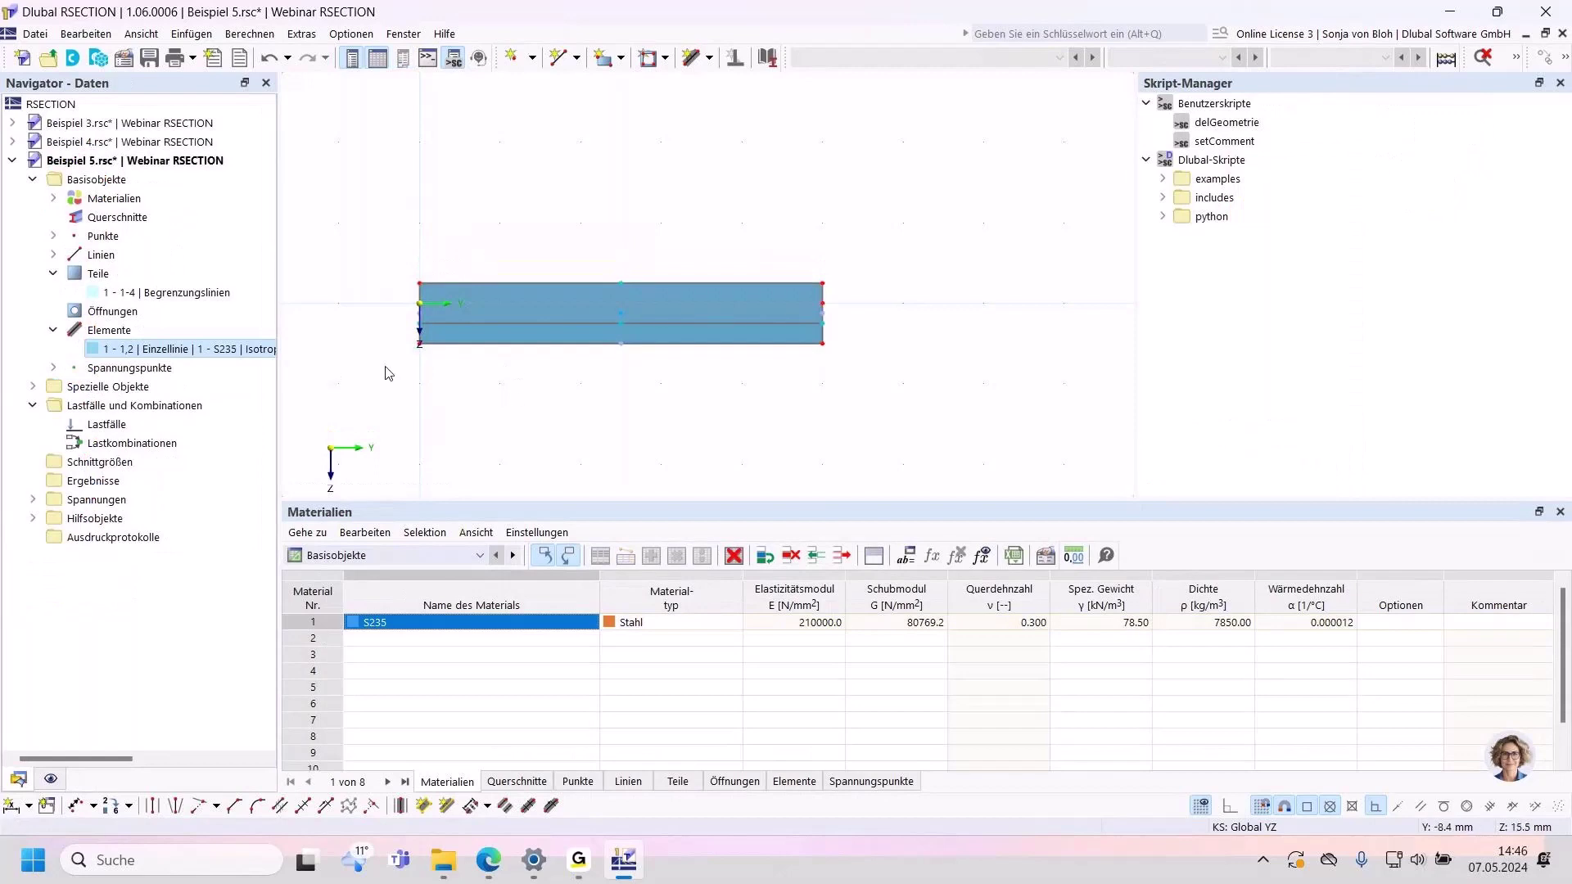
pyautogui.moveTo(383, 334); pyautogui.dragTo(918, 392)
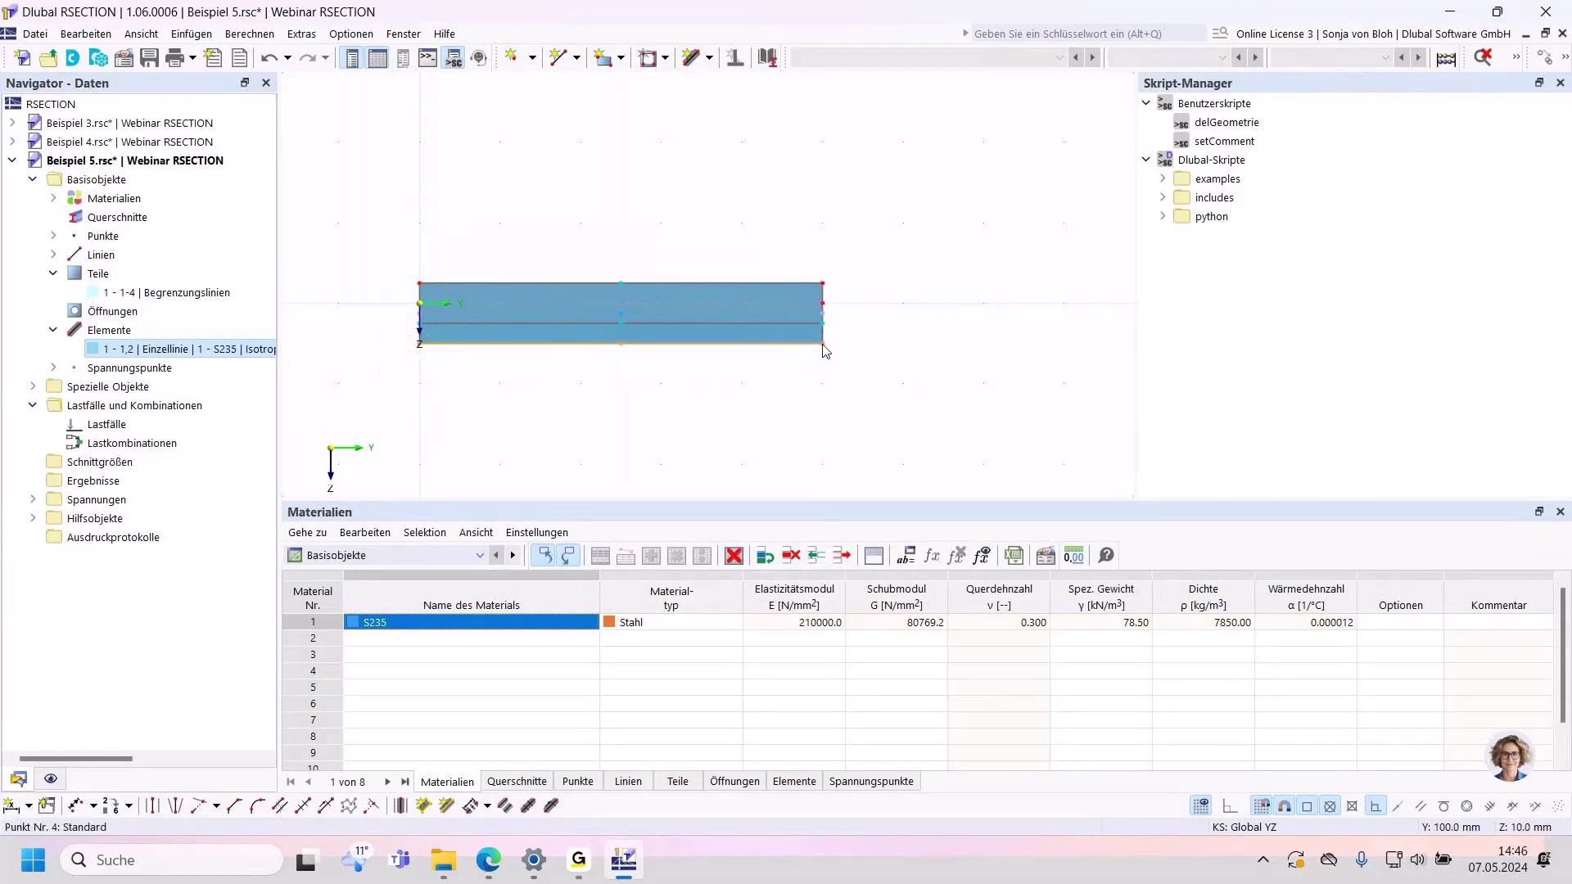
pyautogui.moveTo(825, 350); pyautogui.dragTo(825, 333)
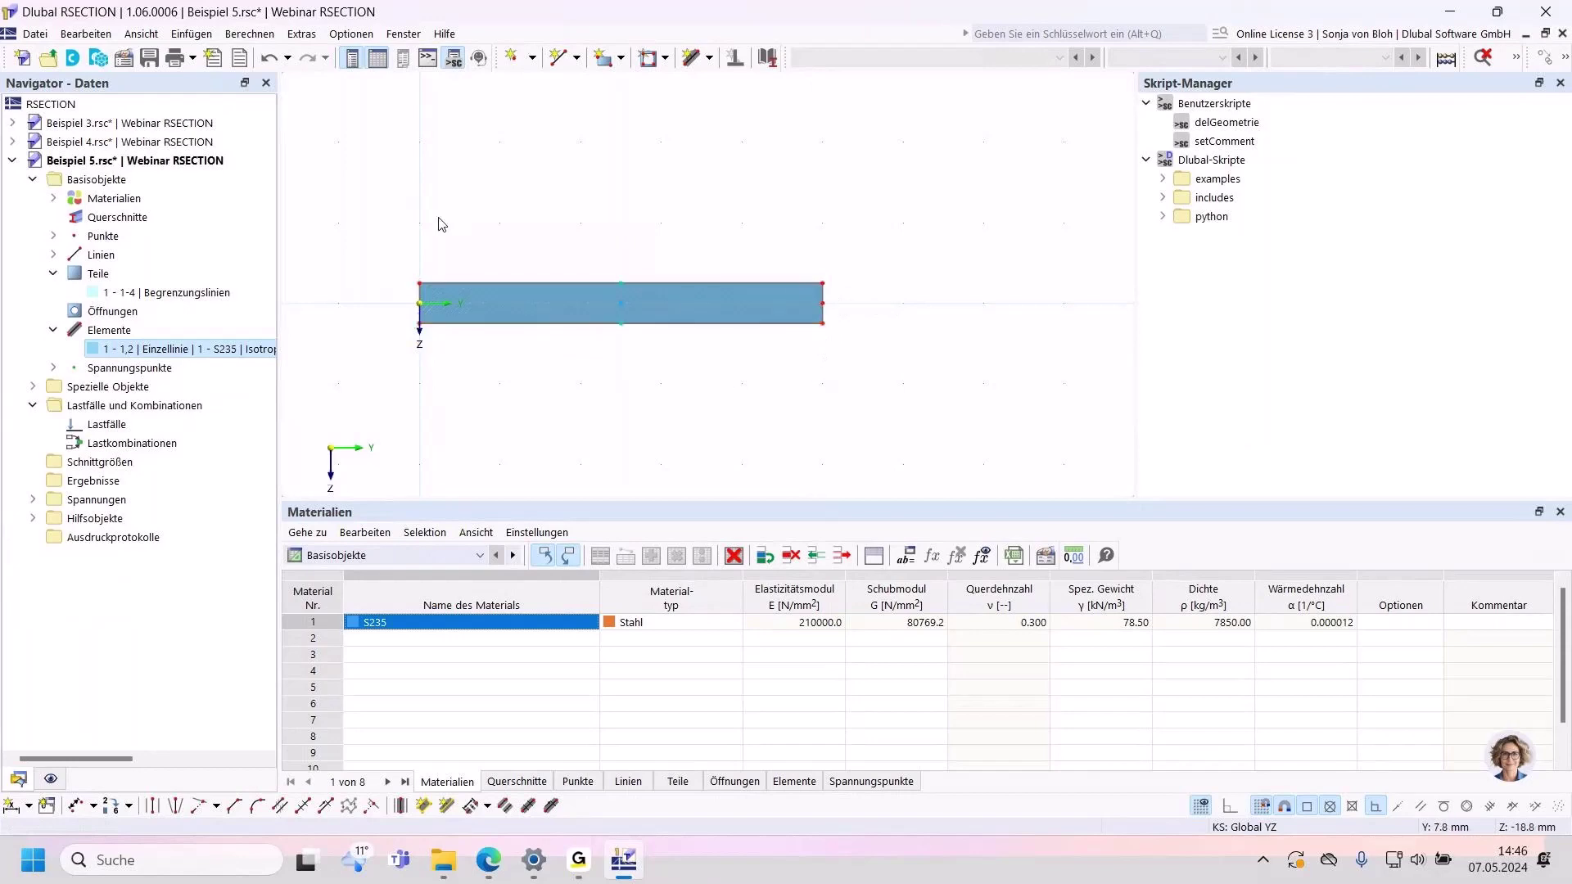
# Step: Recalculate the section and compare the cross-sectional area A with the geometric area Ageom
pyautogui.click(270, 36)
pyautogui.click(283, 56)
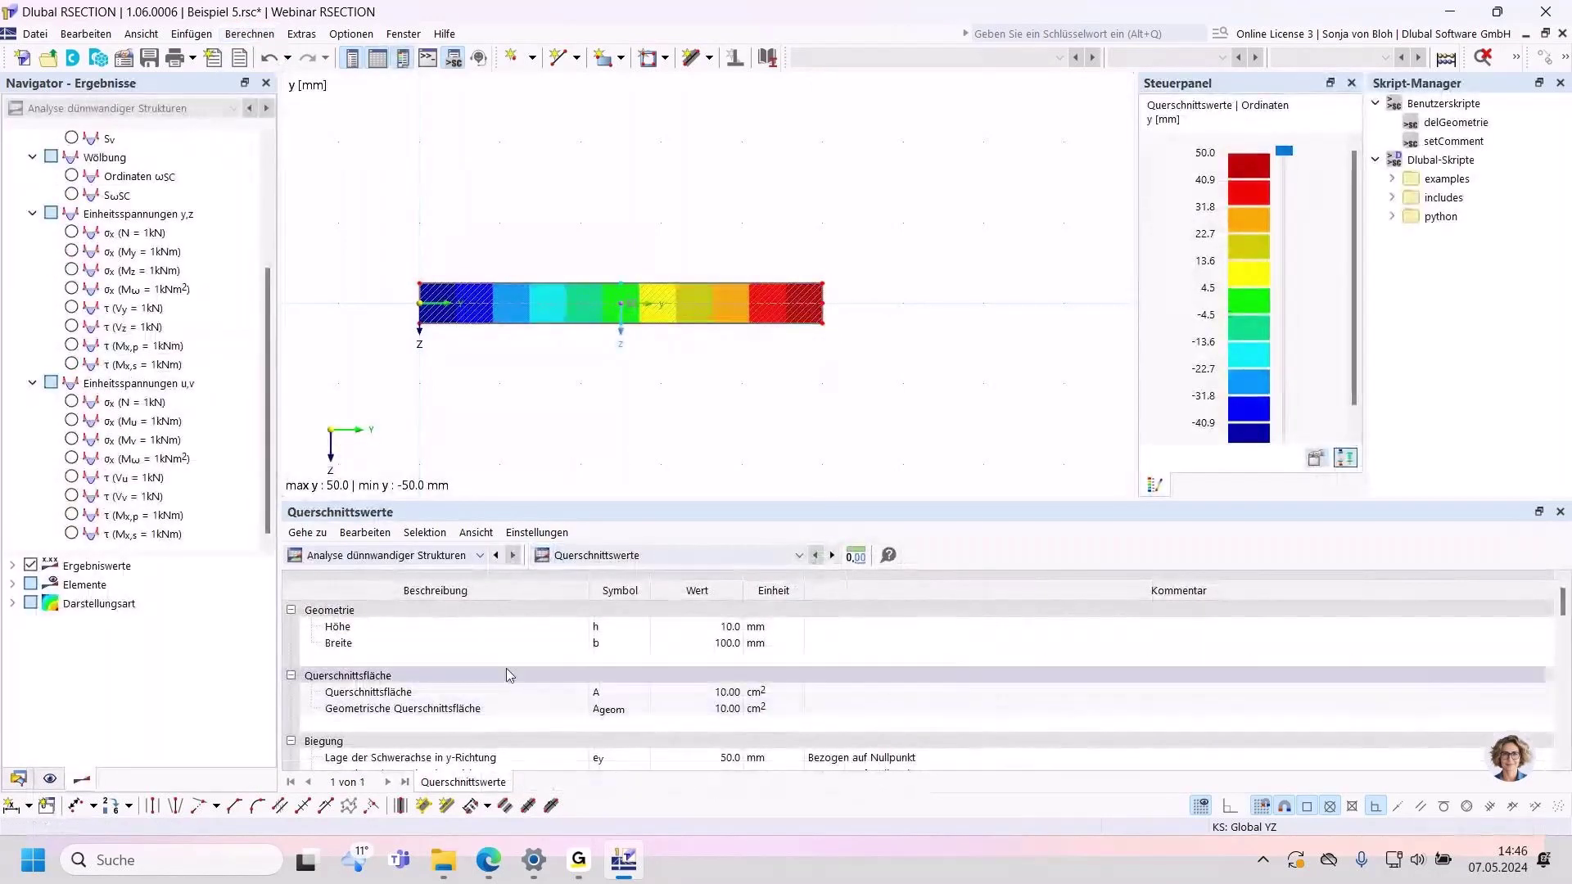
pyautogui.click(641, 694)
pyautogui.press('Down')
pyautogui.press('Right')
pyautogui.press('Right')
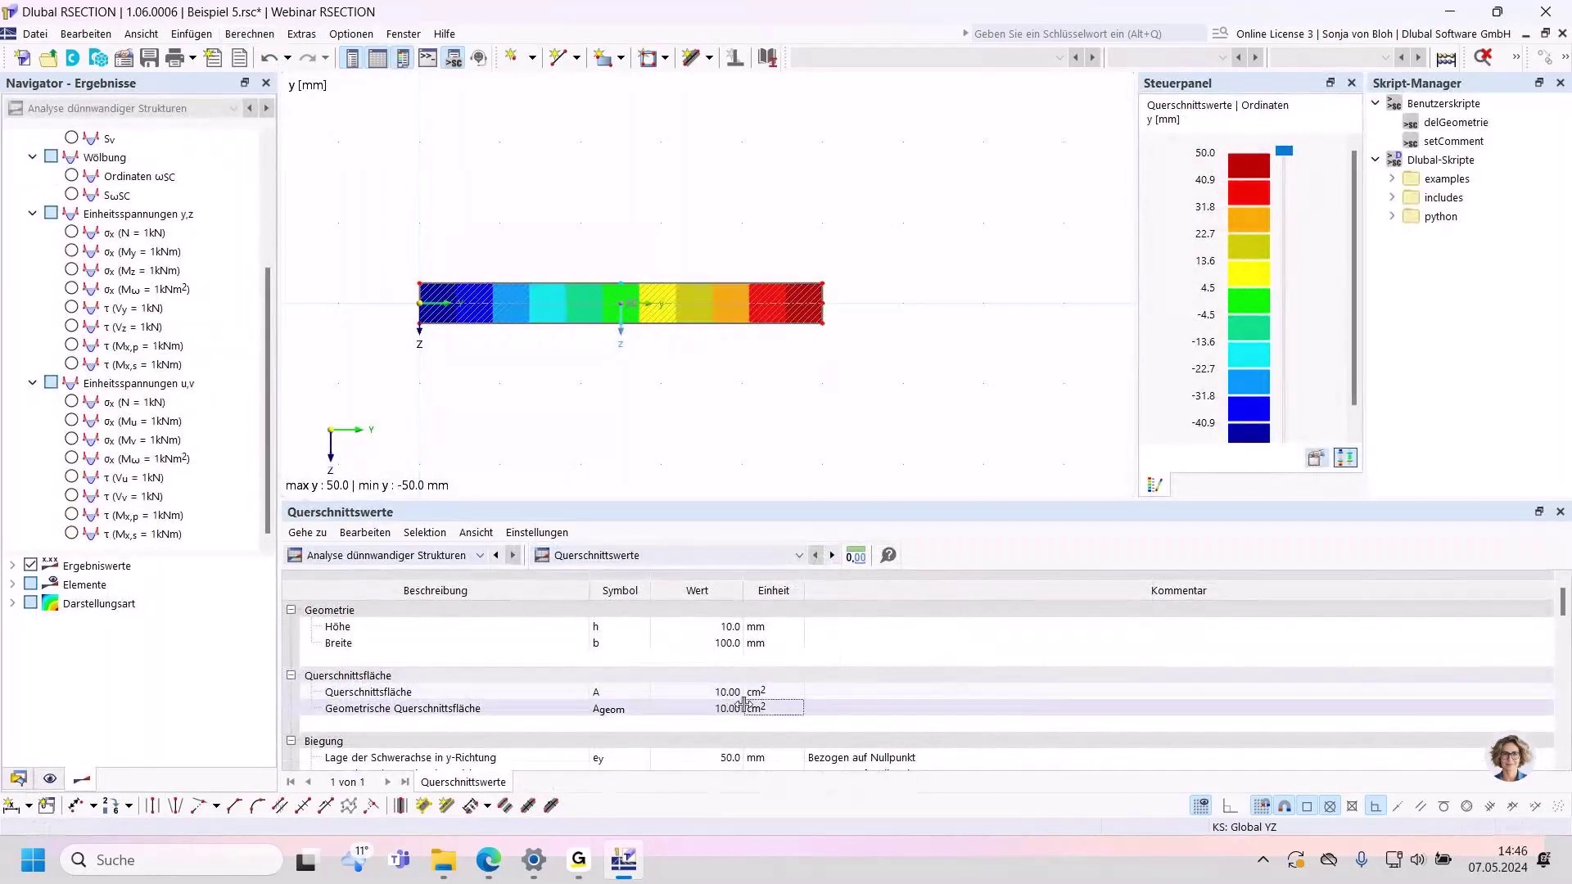
pyautogui.click(713, 695)
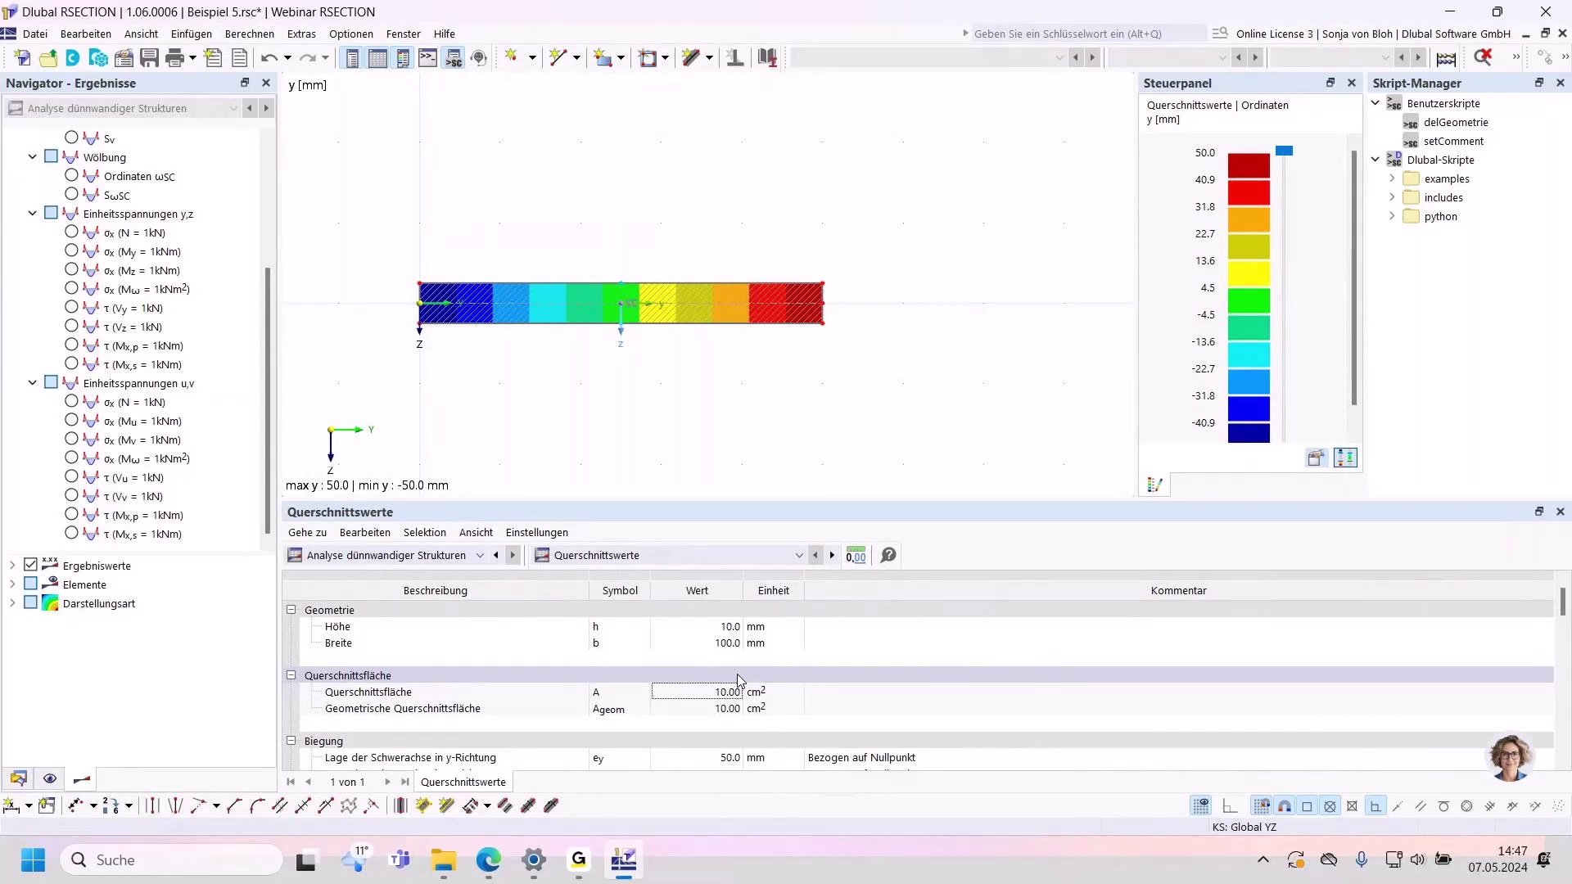
# Step: Delete the entire flat plate, including its part and element
pyautogui.moveTo(376, 221); pyautogui.dragTo(949, 387)
pyautogui.press('Delete')
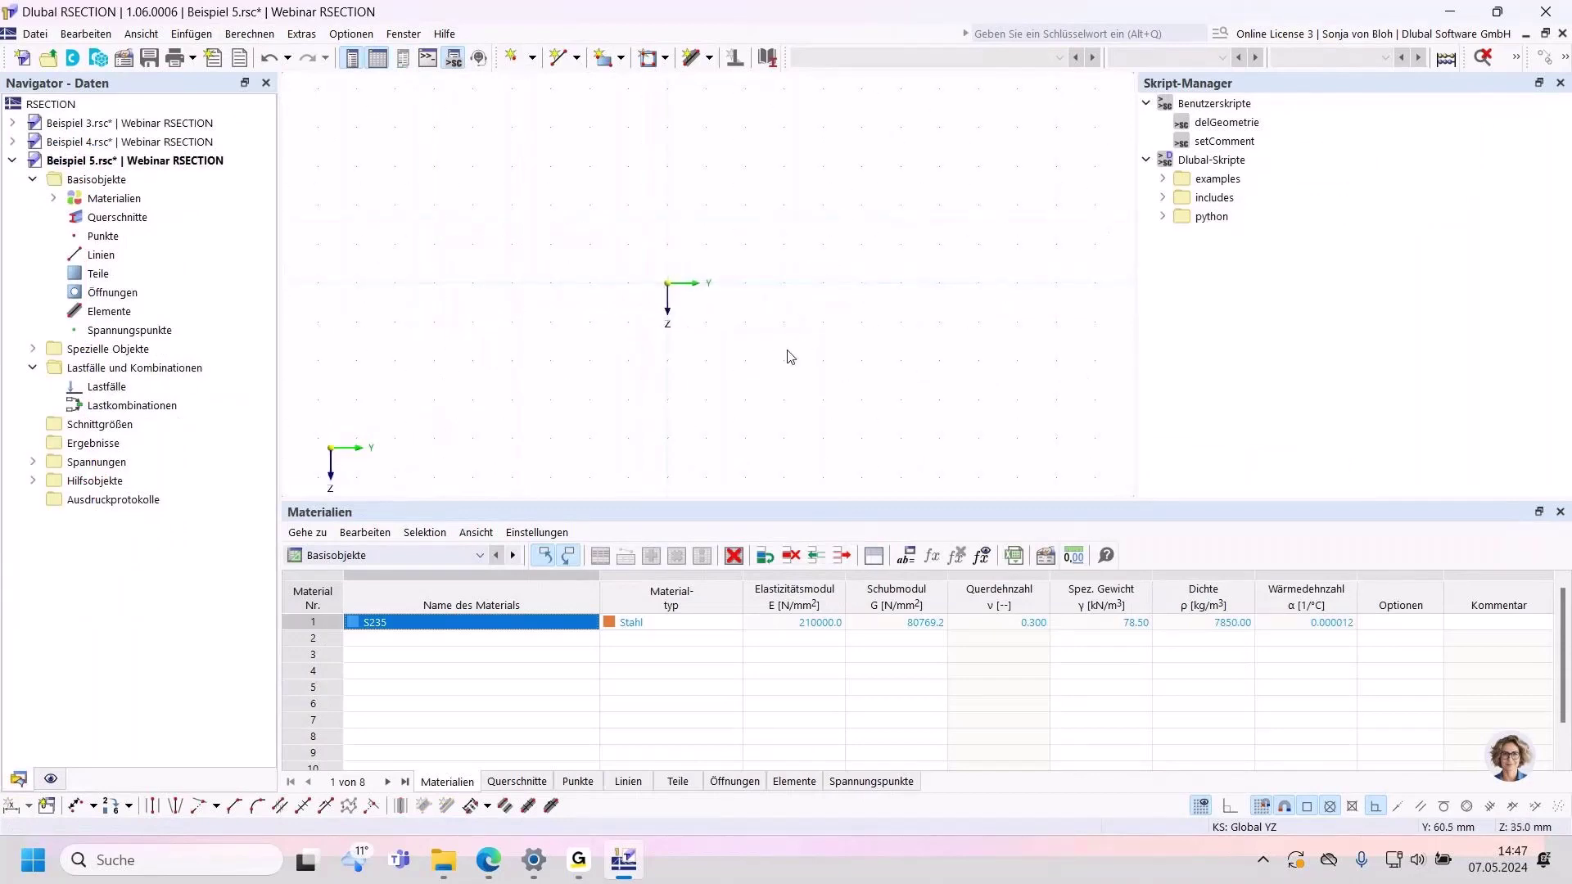
# Step: Draw connected lines from Y 80 mm, Z 0 to the origin, up to Z -120 mm and across to Y 80 mm
pyautogui.moveTo(790, 355); pyautogui.dragTo(660, 439, button='middle')
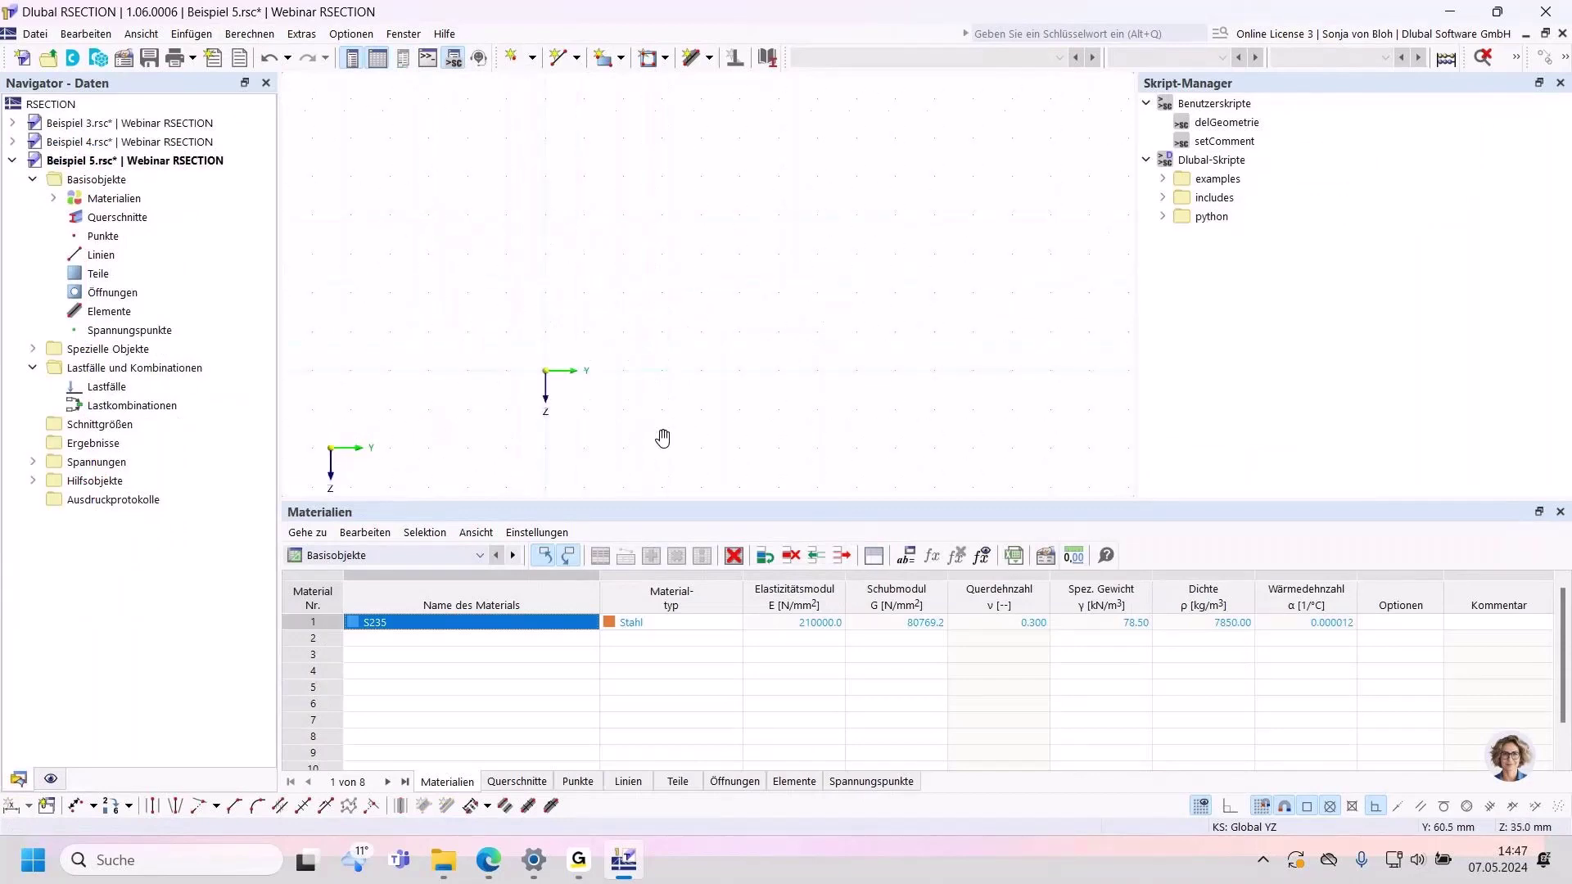
pyautogui.click(565, 59)
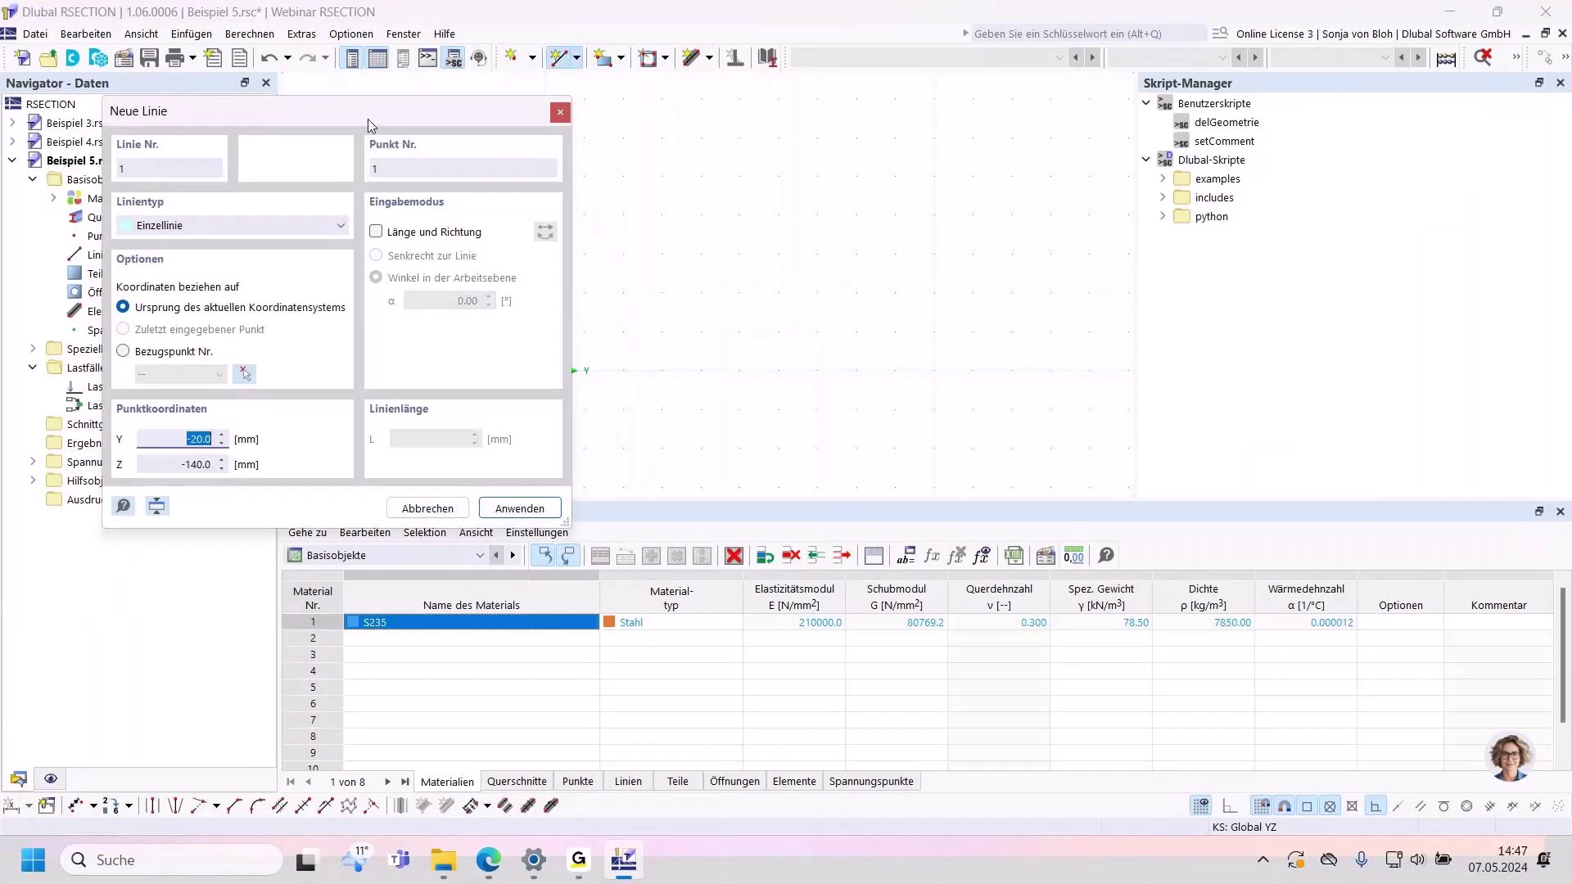
pyautogui.moveTo(367, 120); pyautogui.dragTo(244, 117)
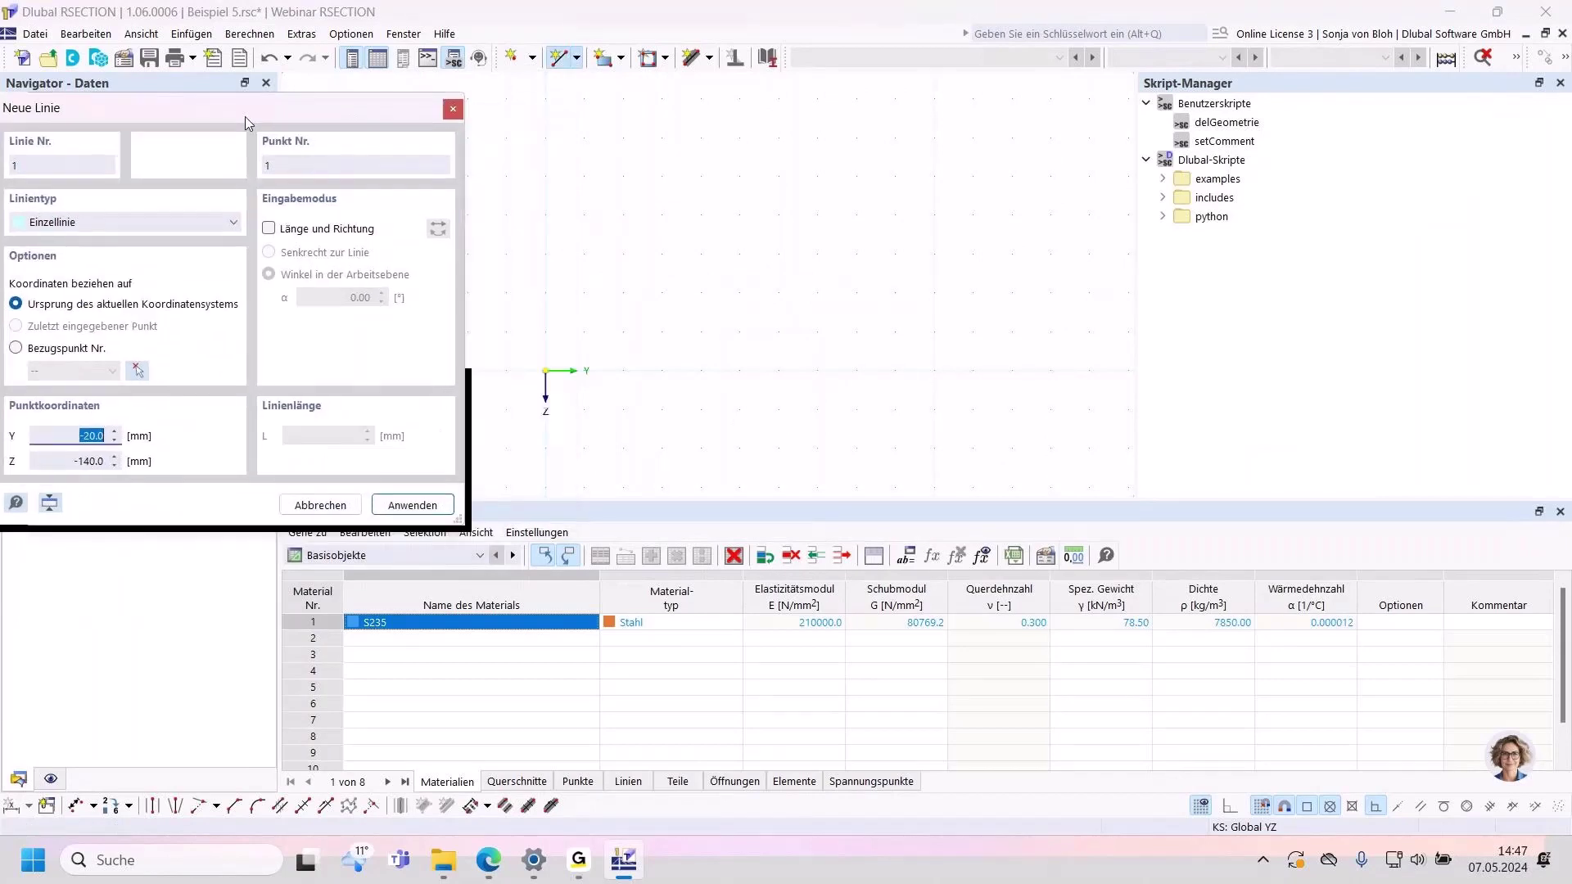
pyautogui.click(701, 371)
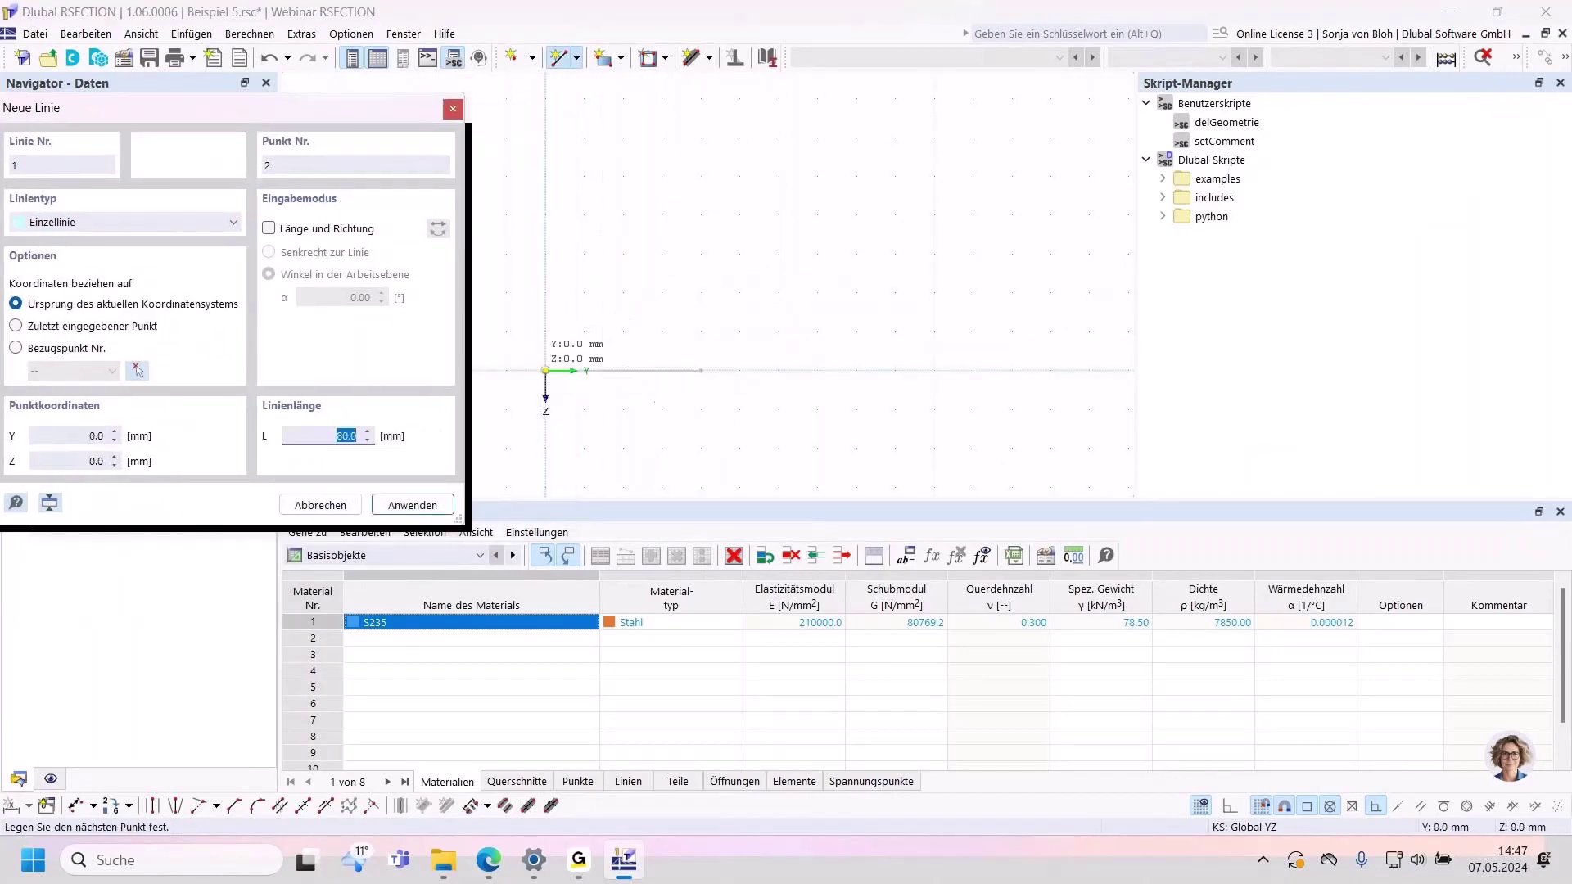
pyautogui.click(545, 371)
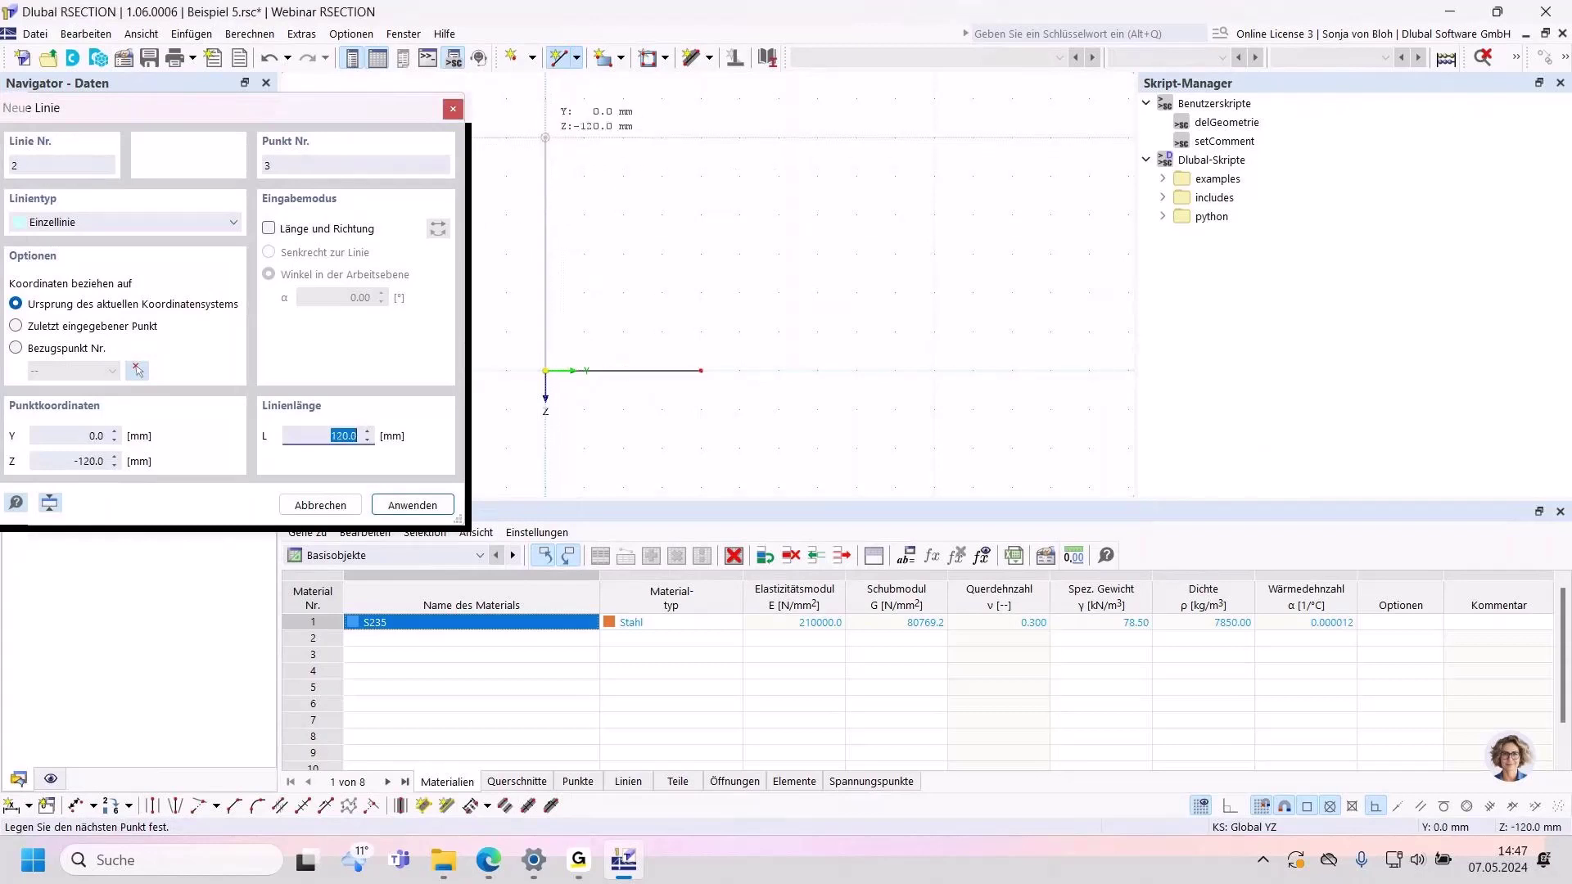
pyautogui.click(545, 138)
pyautogui.click(701, 138)
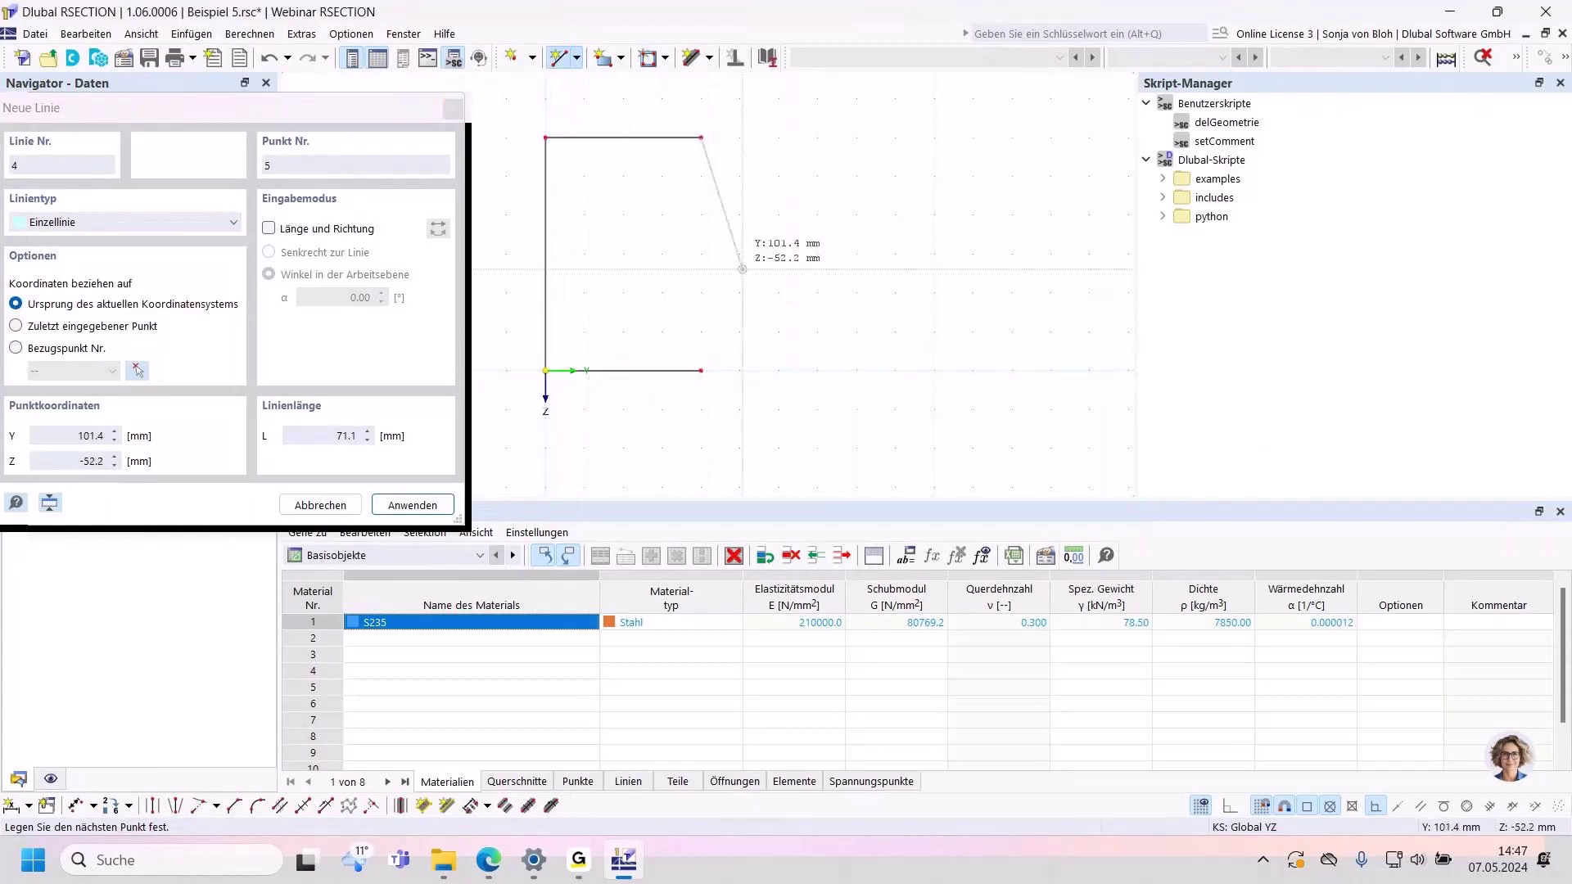
# Step: Give all three lines of the C-shape the comment "Nicht löschen", copying the text for reuse
pyautogui.press('Escape')
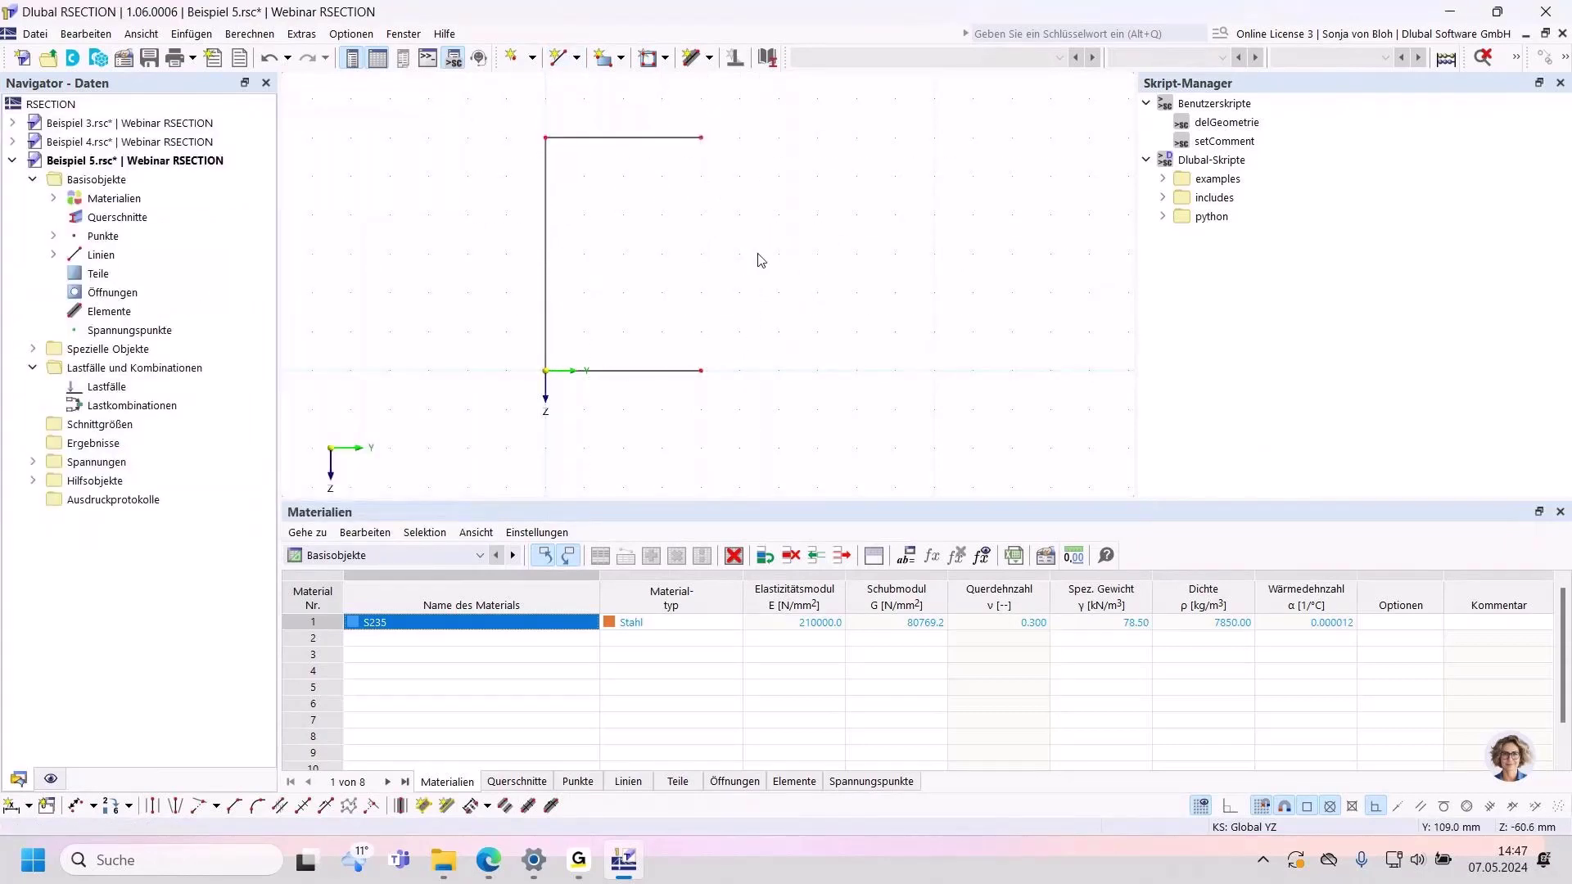
pyautogui.moveTo(509, 111); pyautogui.dragTo(776, 427)
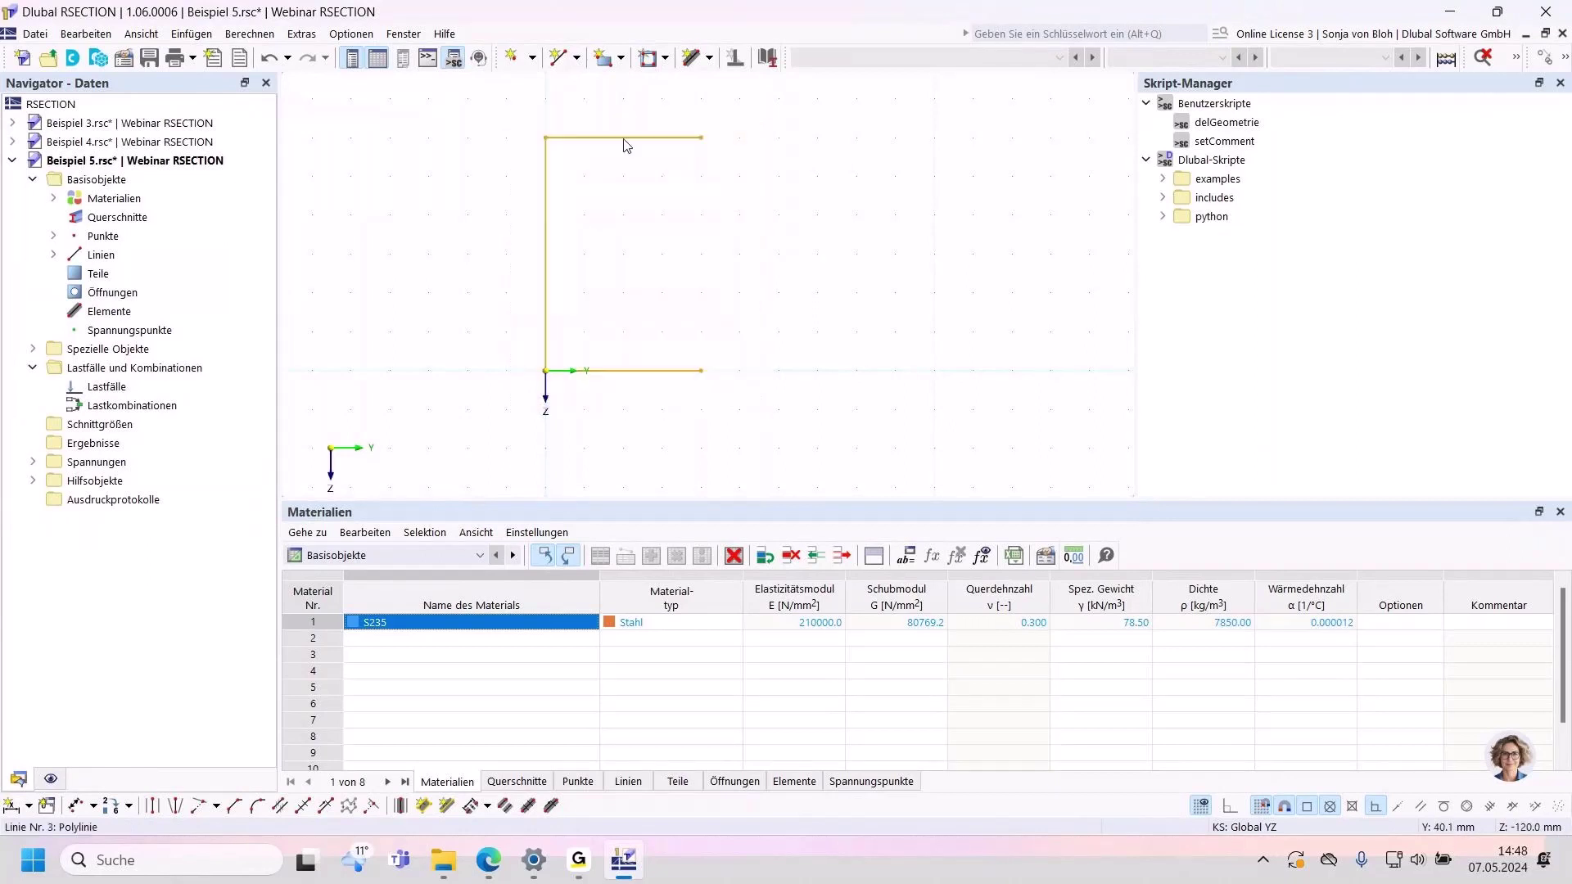
pyautogui.rightClick(624, 141)
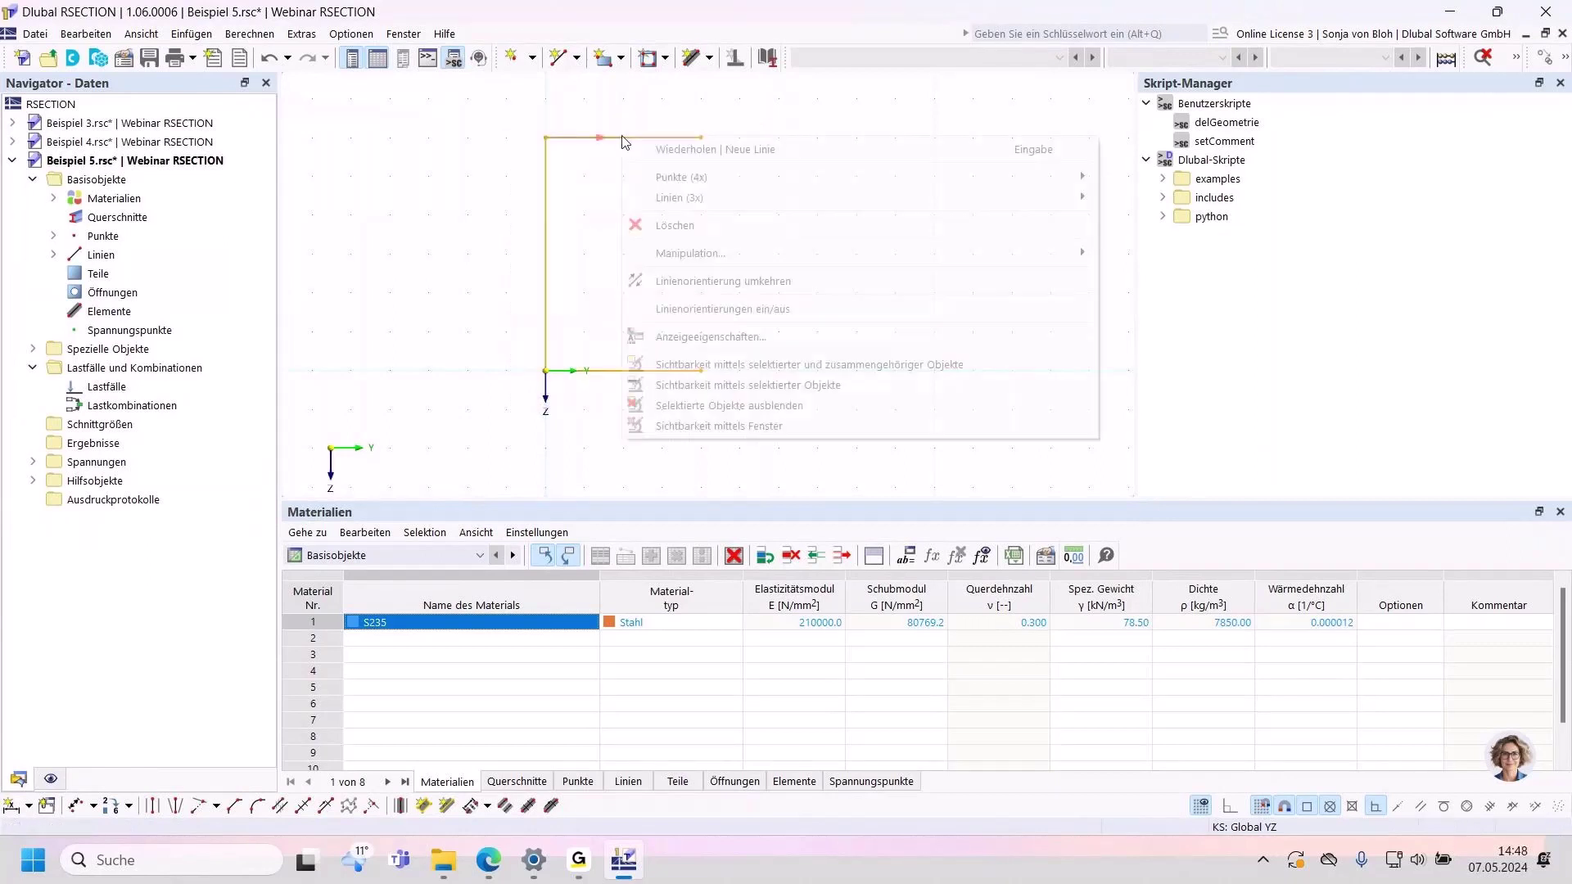
pyautogui.moveTo(729, 199)
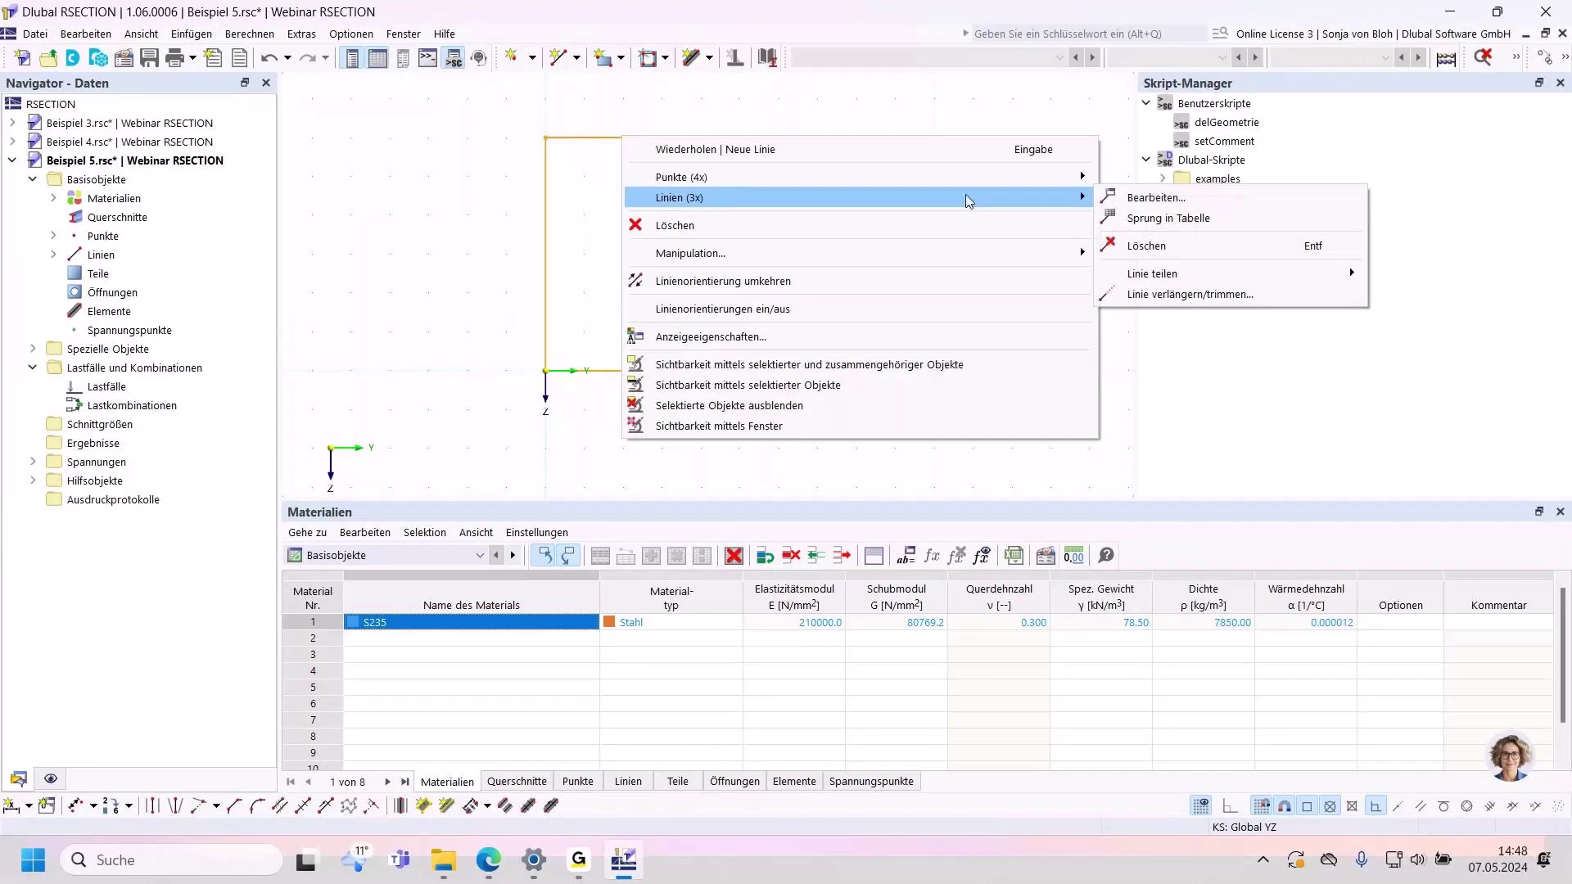
pyautogui.click(1131, 199)
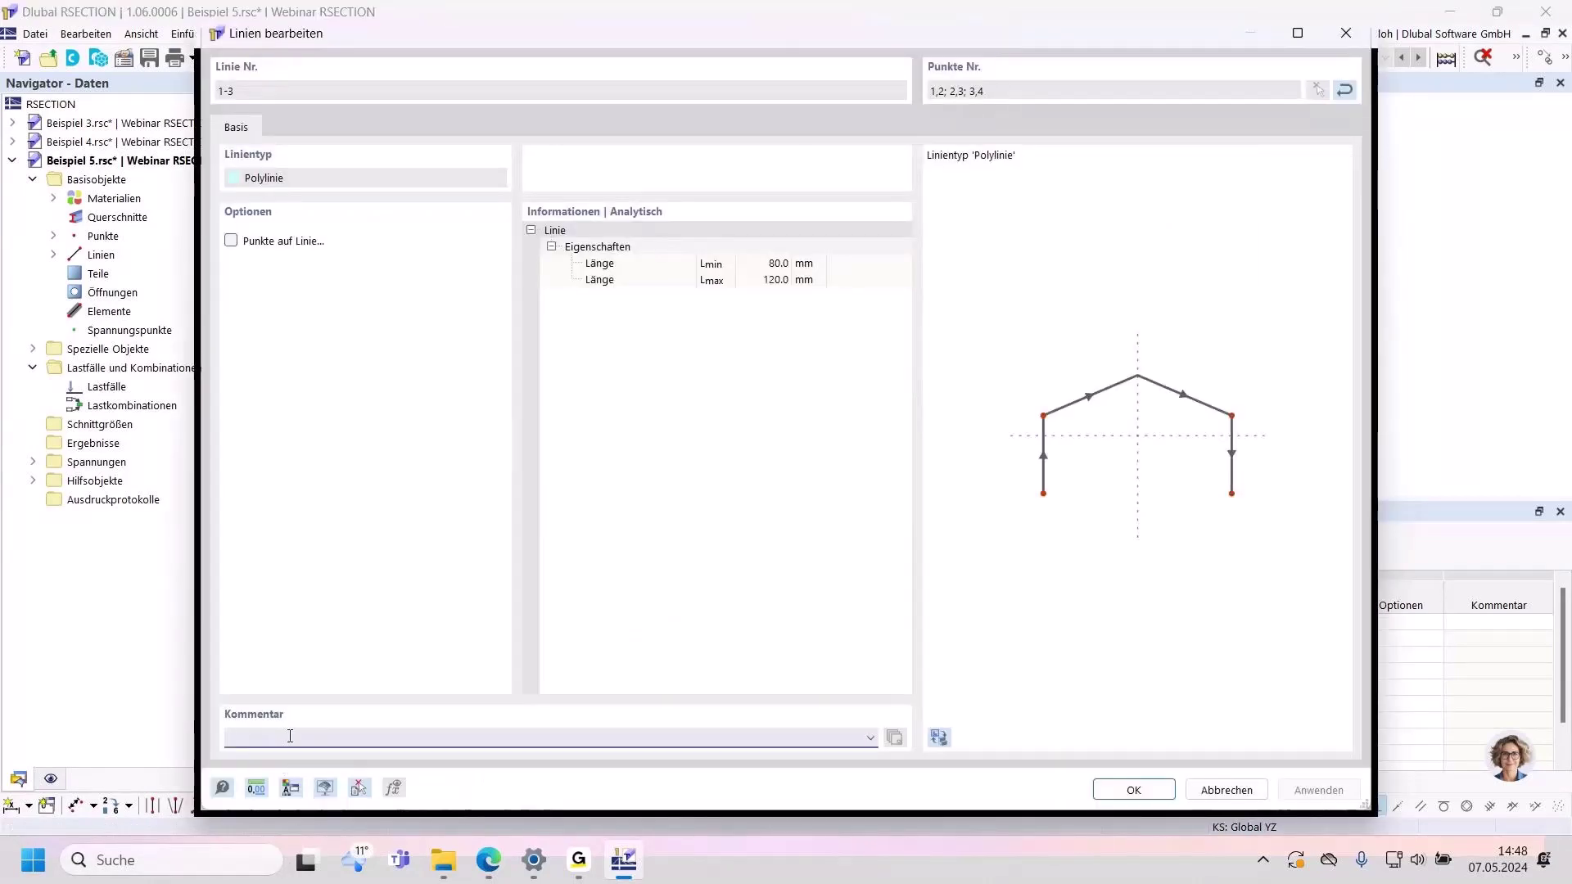
pyautogui.write('Nicht löschen')
pyautogui.press('BackSpace')
pyautogui.press('BackSpace')
pyautogui.write('en')
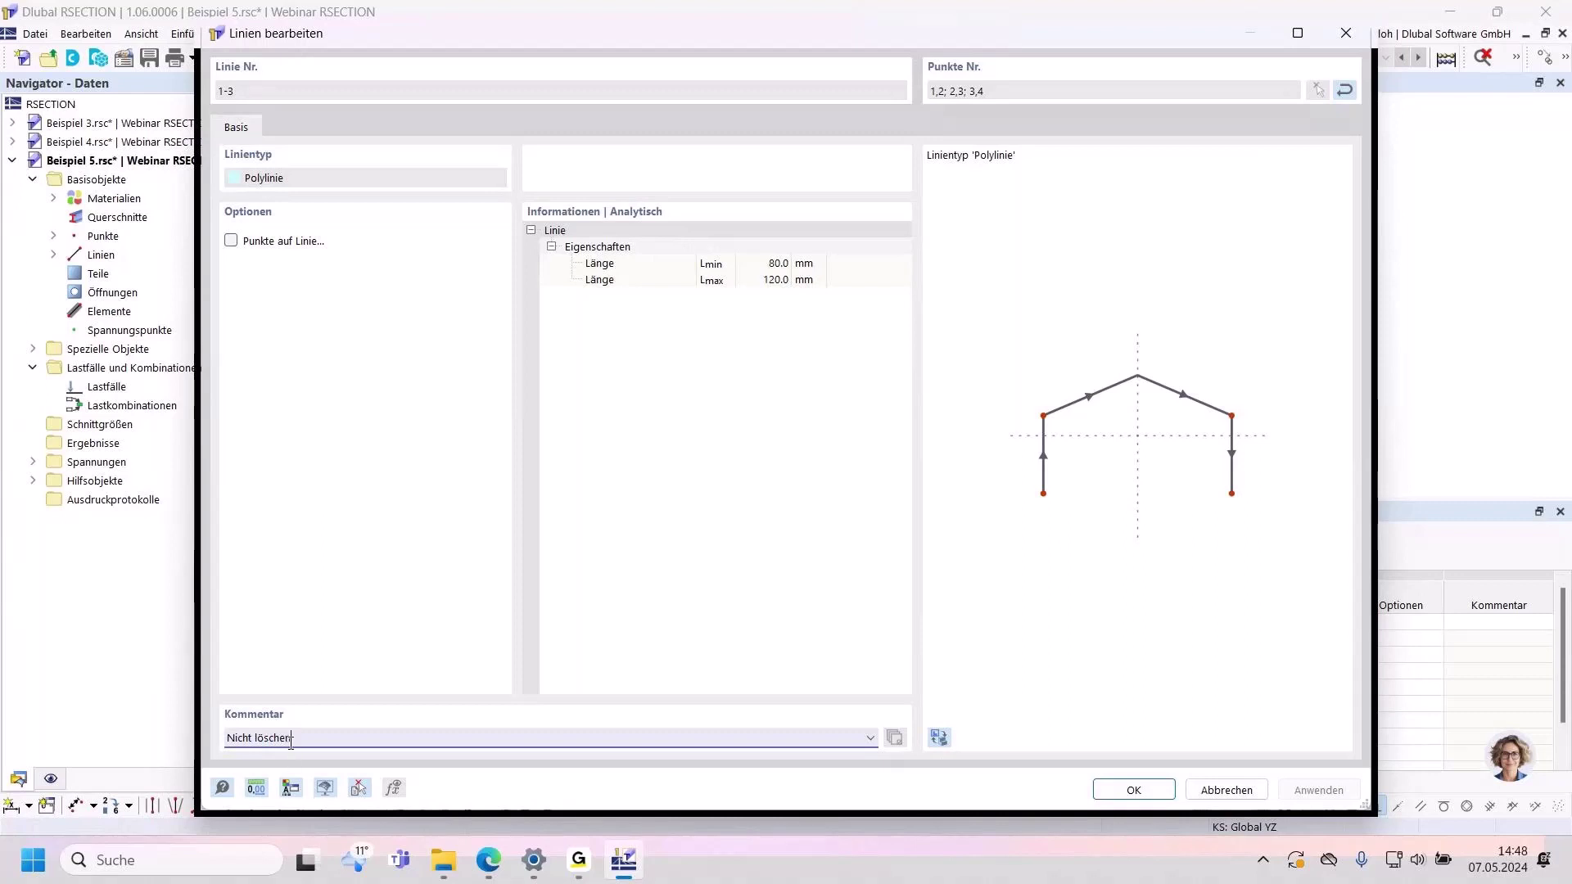
pyautogui.moveTo(291, 740); pyautogui.dragTo(200, 737)
pyautogui.hotkey('ctrl', 'c')
pyautogui.click(1134, 791)
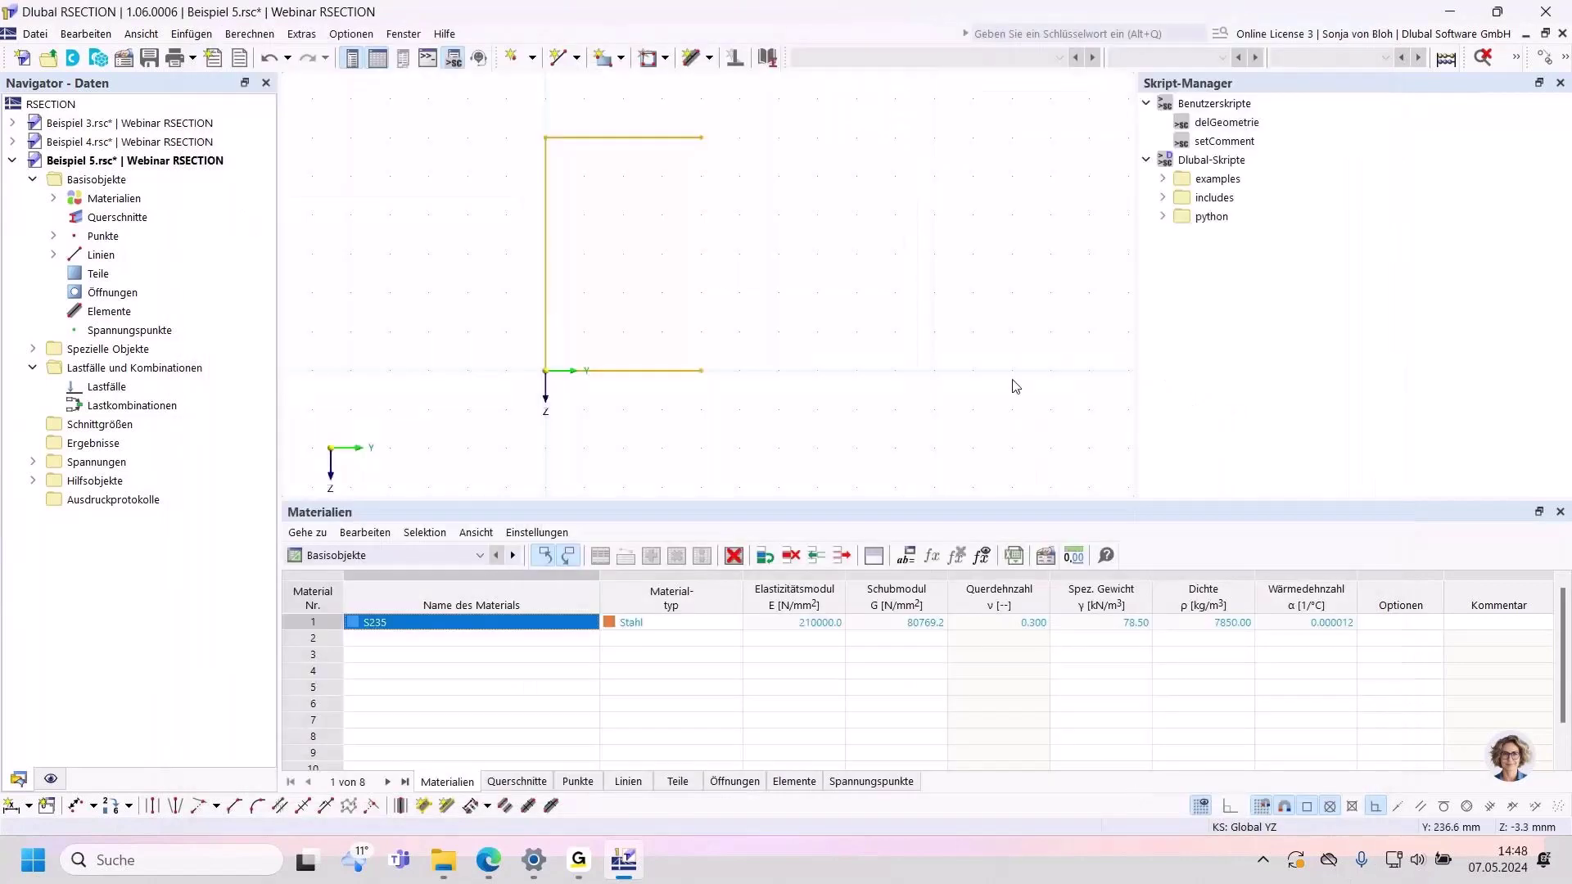
# Step: Apply the copied comment "Nicht löschen" to points 1 to 4 of the C-shape
pyautogui.rightClick(704, 138)
pyautogui.moveTo(1146, 179)
pyautogui.click(1228, 177)
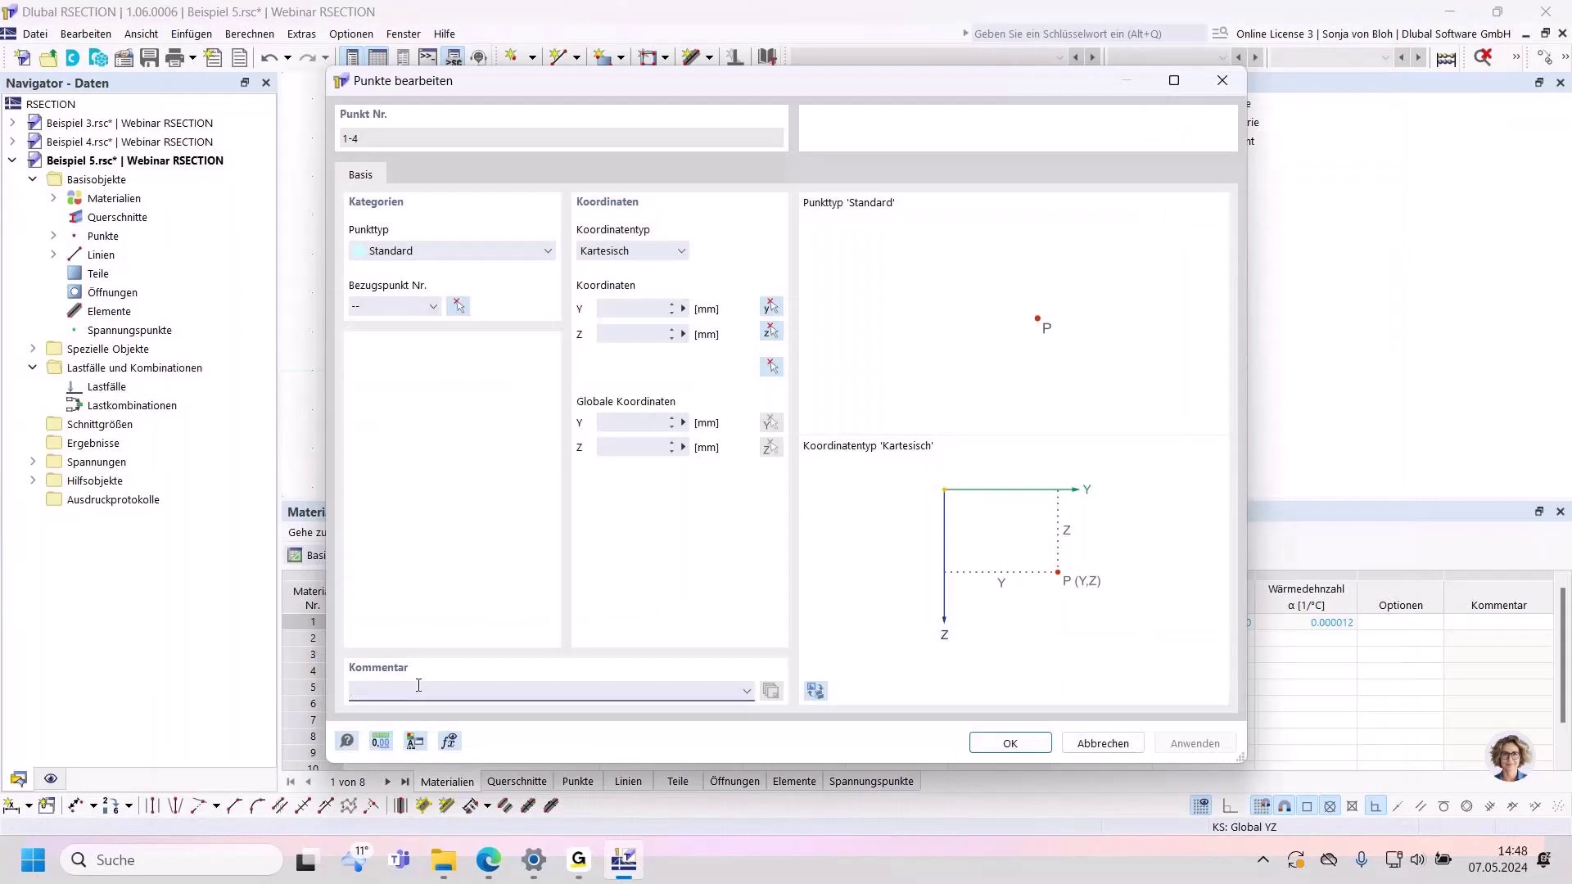
pyautogui.hotkey('ctrl', 'v')
pyautogui.click(1019, 746)
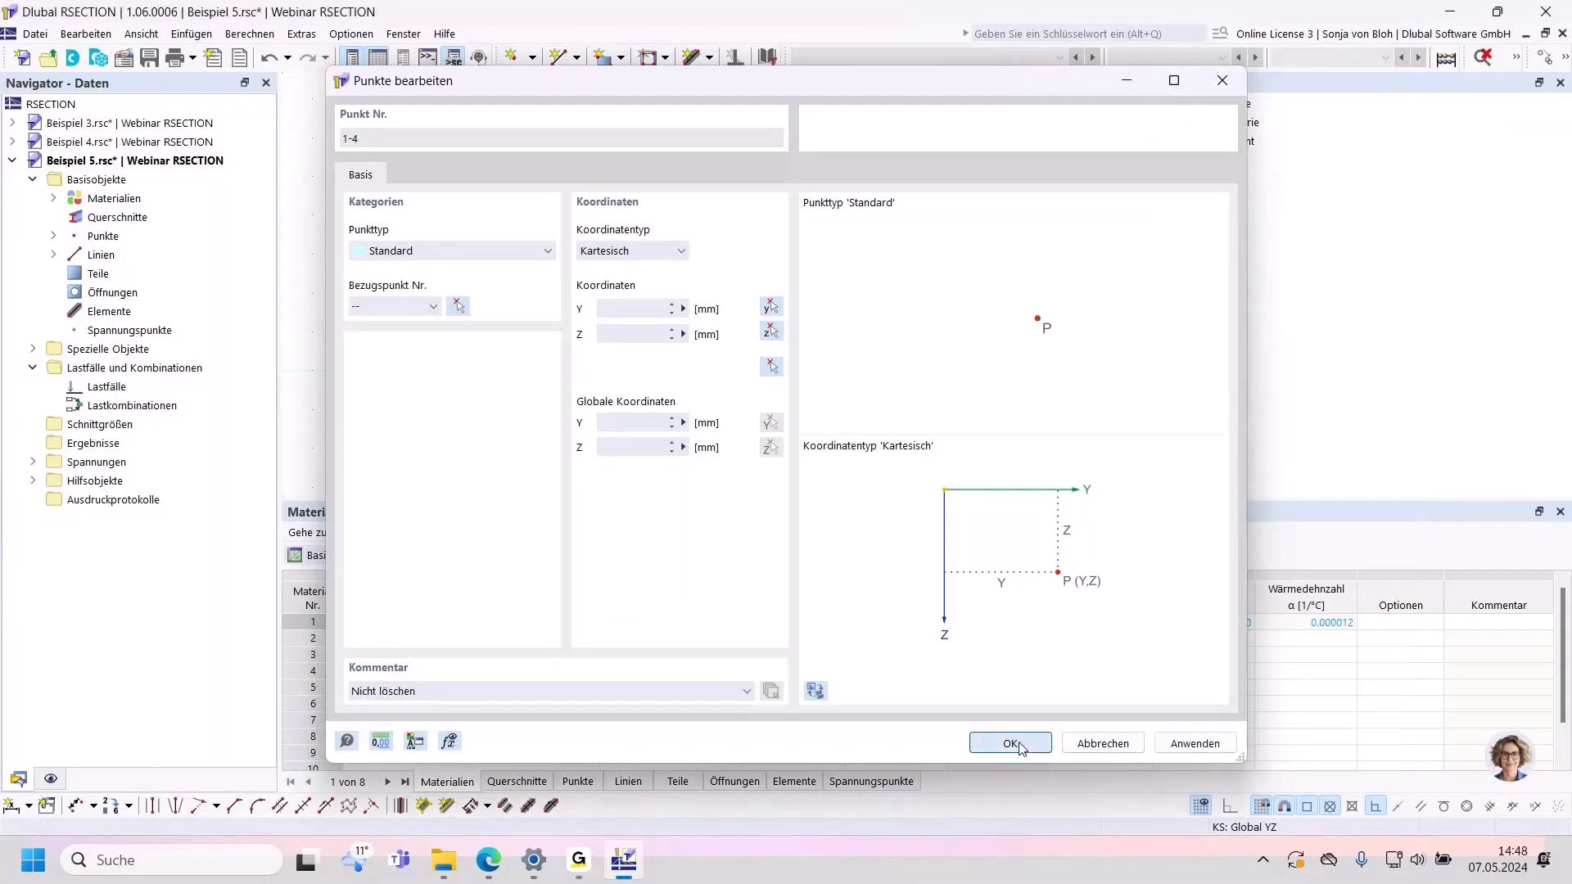
# Step: List the lines and points of Beispiel 5 with their comments readable, and enlarge the drawing area
pyautogui.click(54, 255)
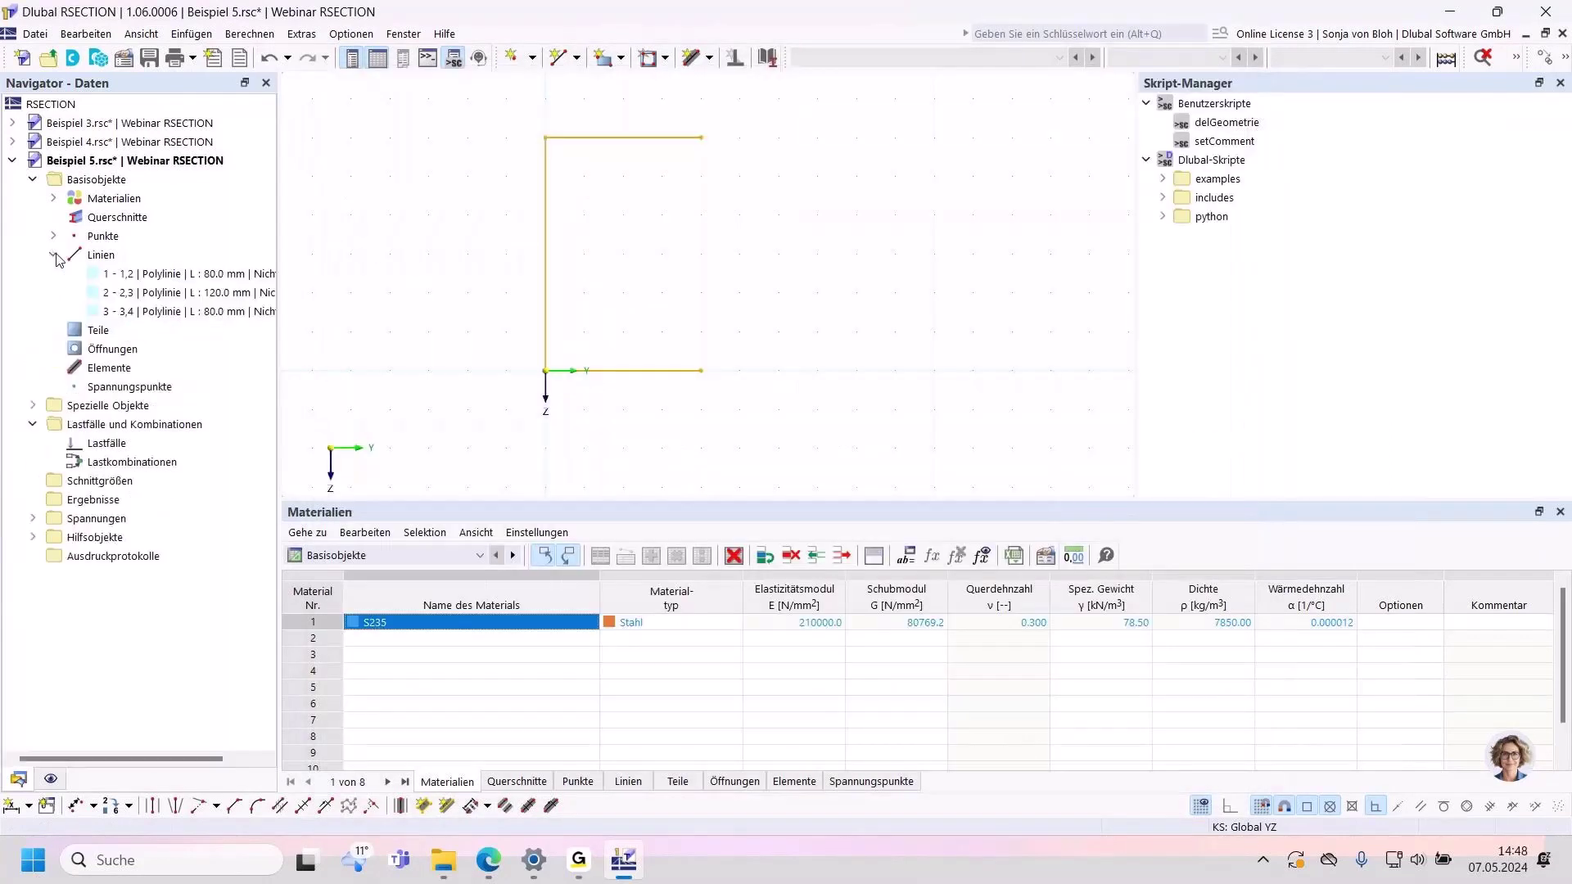
pyautogui.moveTo(278, 365); pyautogui.dragTo(457, 366)
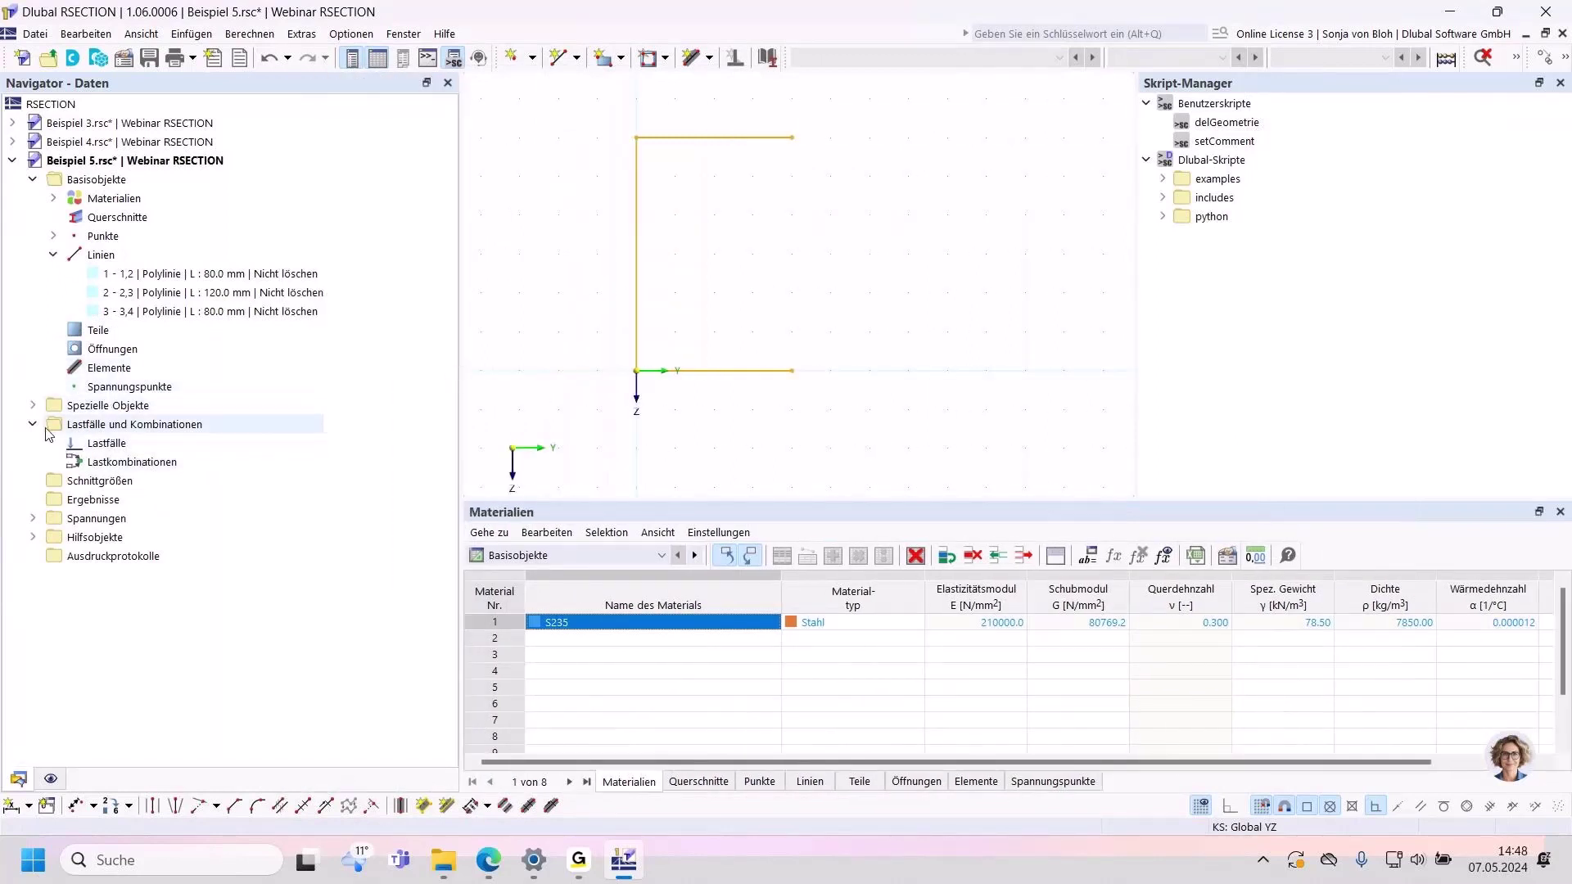
pyautogui.click(54, 235)
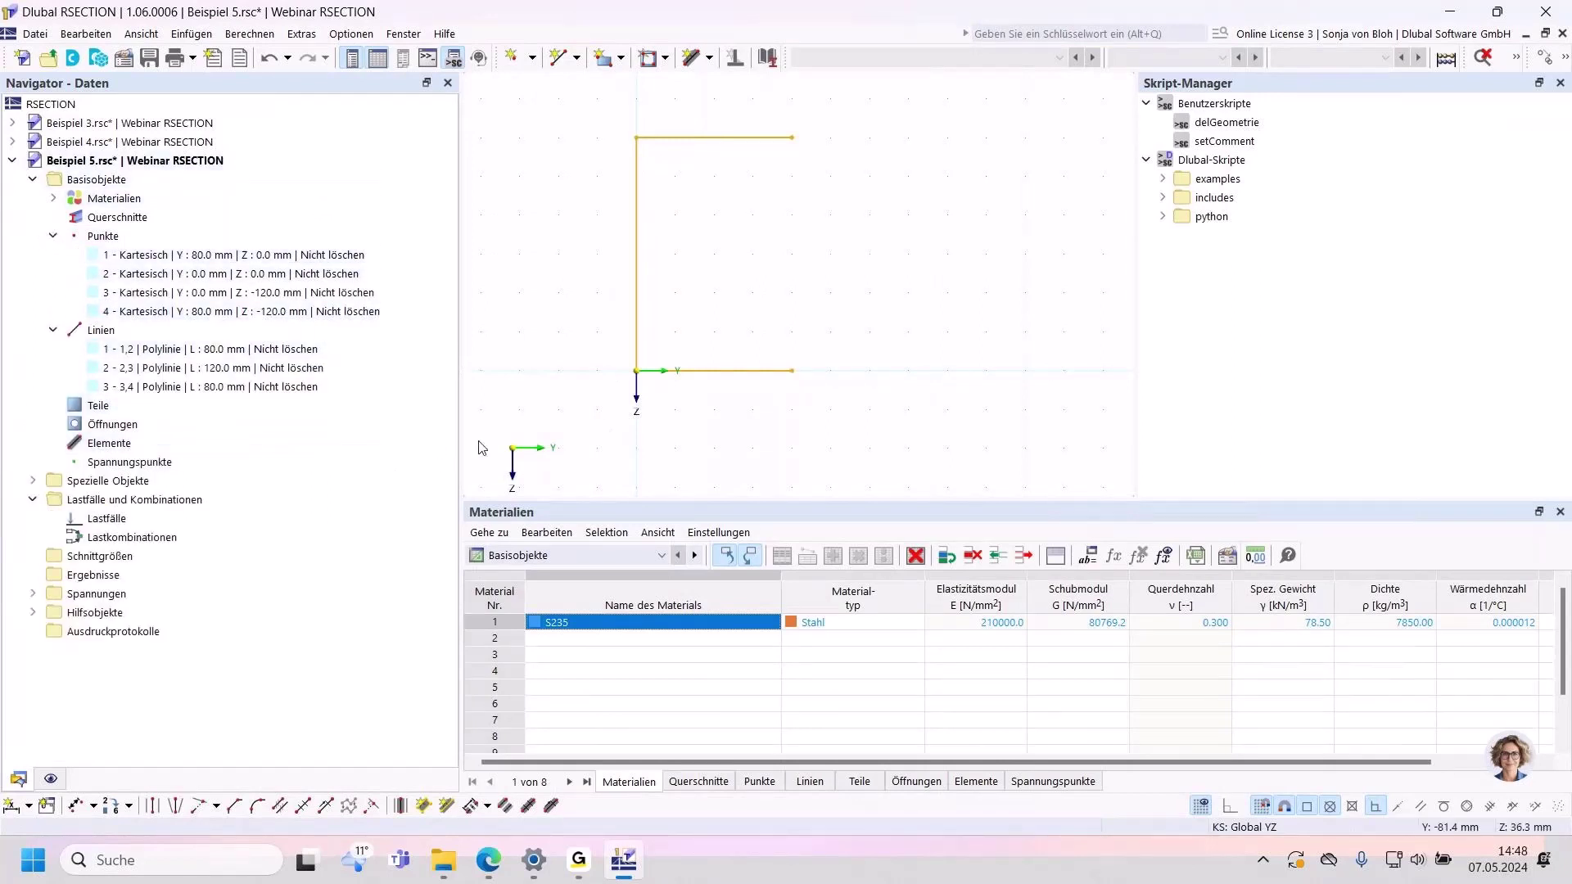
pyautogui.moveTo(460, 429); pyautogui.dragTo(418, 443)
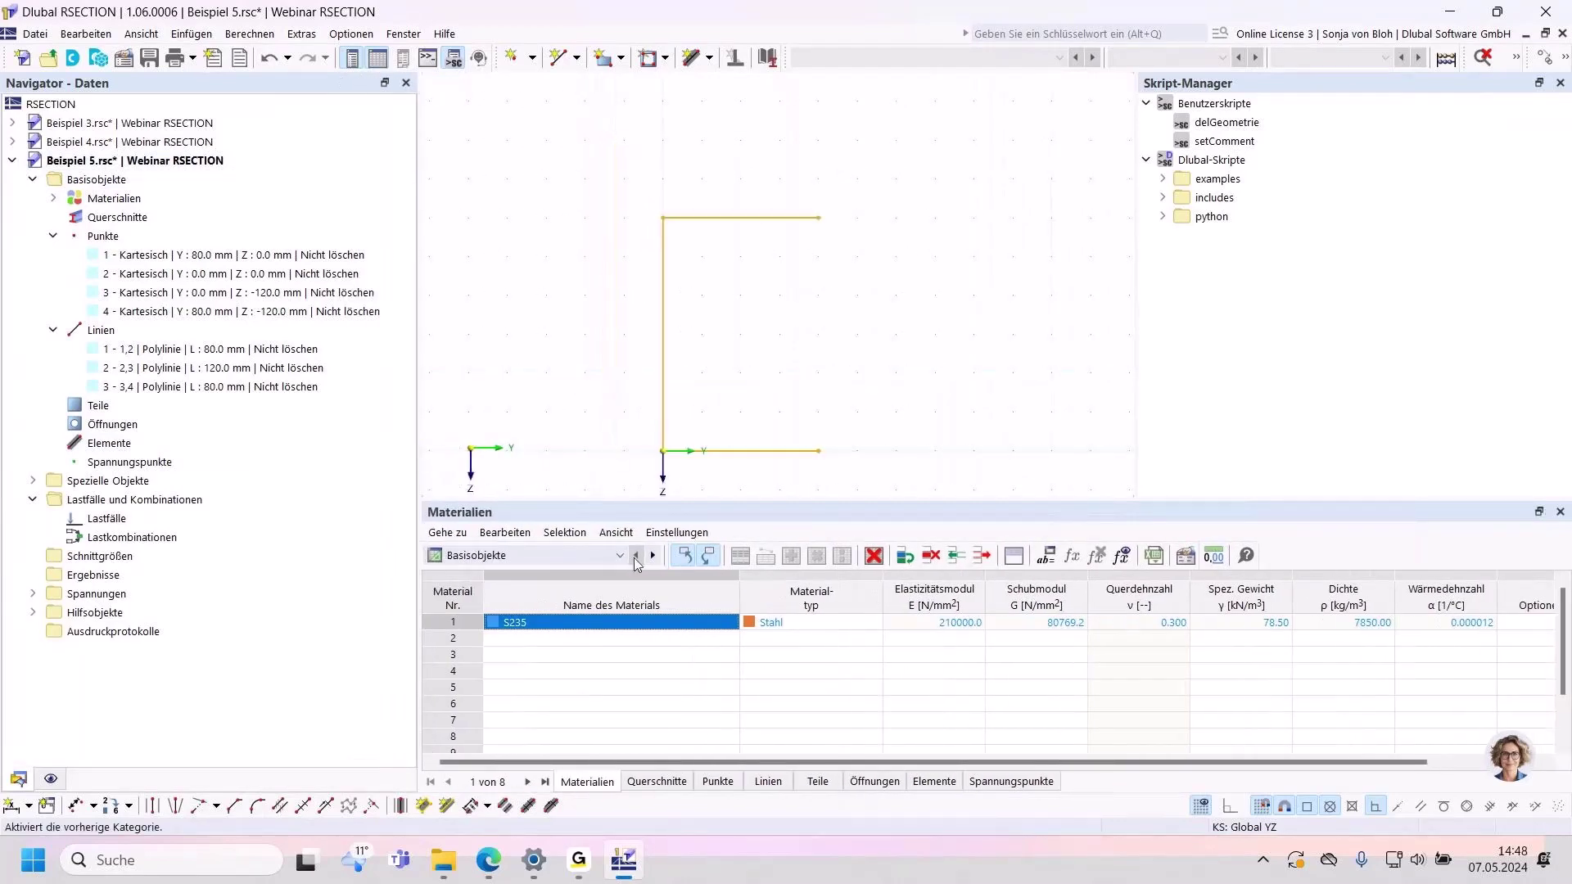
pyautogui.moveTo(629, 498); pyautogui.dragTo(629, 624)
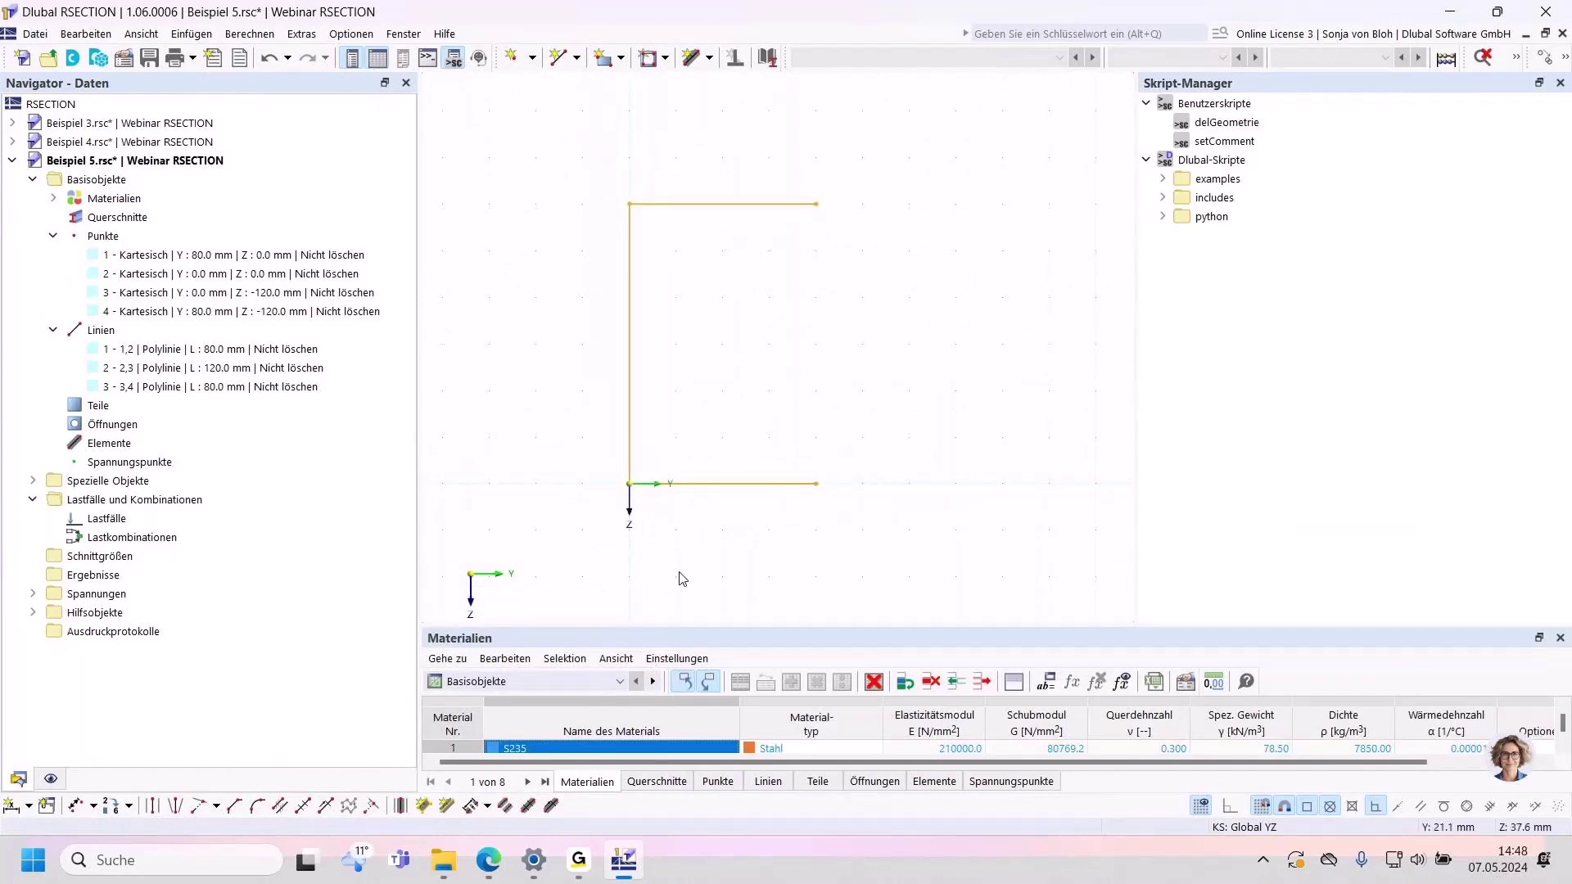
# Step: Generate 10 mm thick S235 elements on lines 1 to 3
pyautogui.click(296, 36)
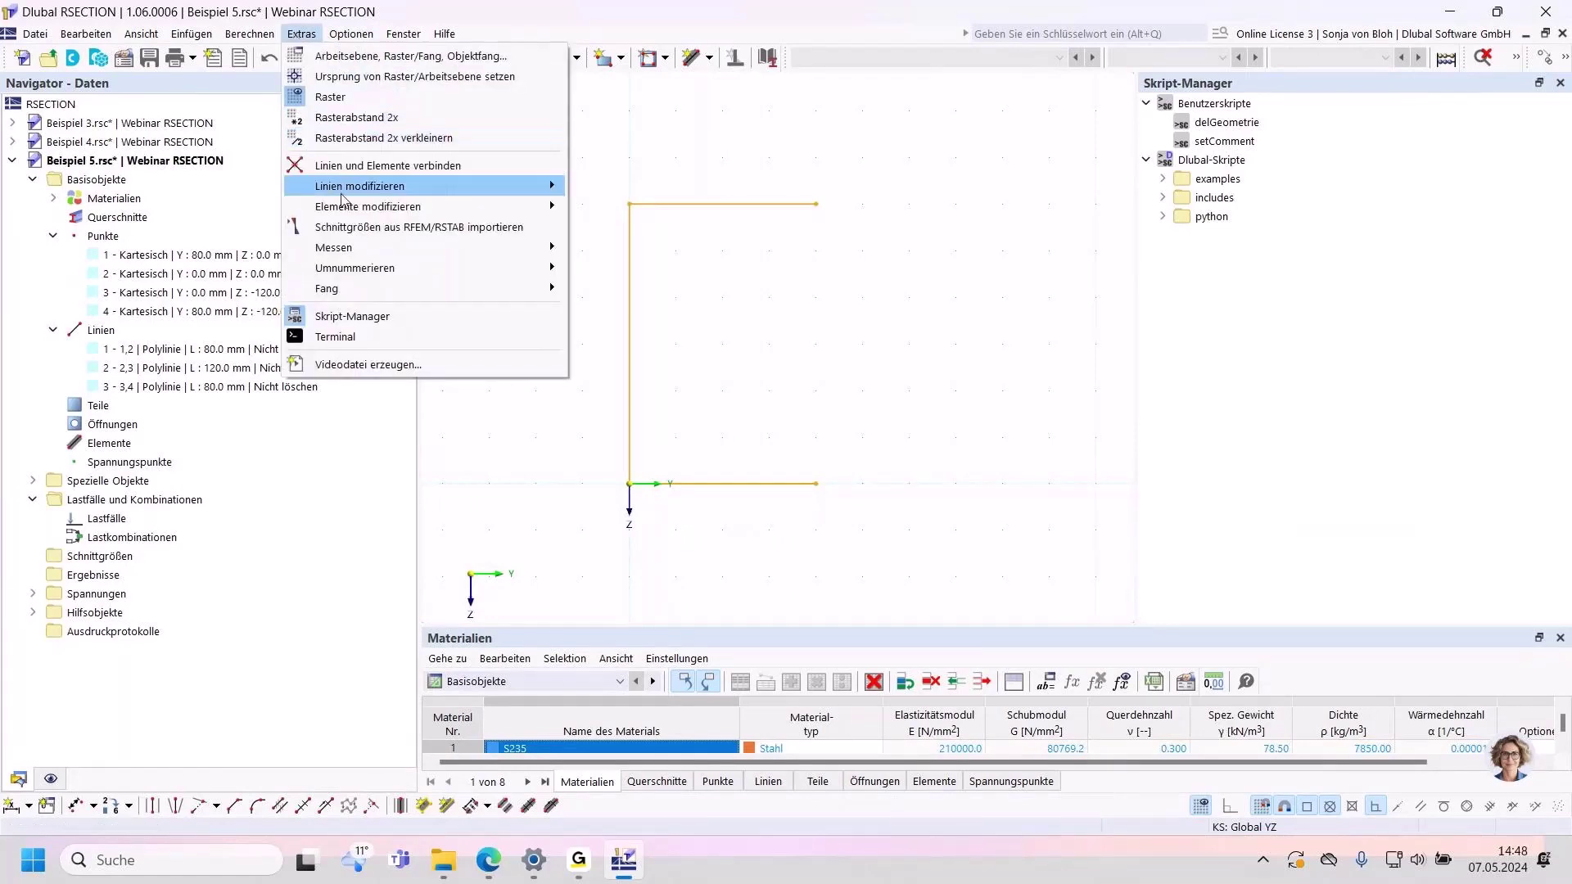
pyautogui.moveTo(343, 214)
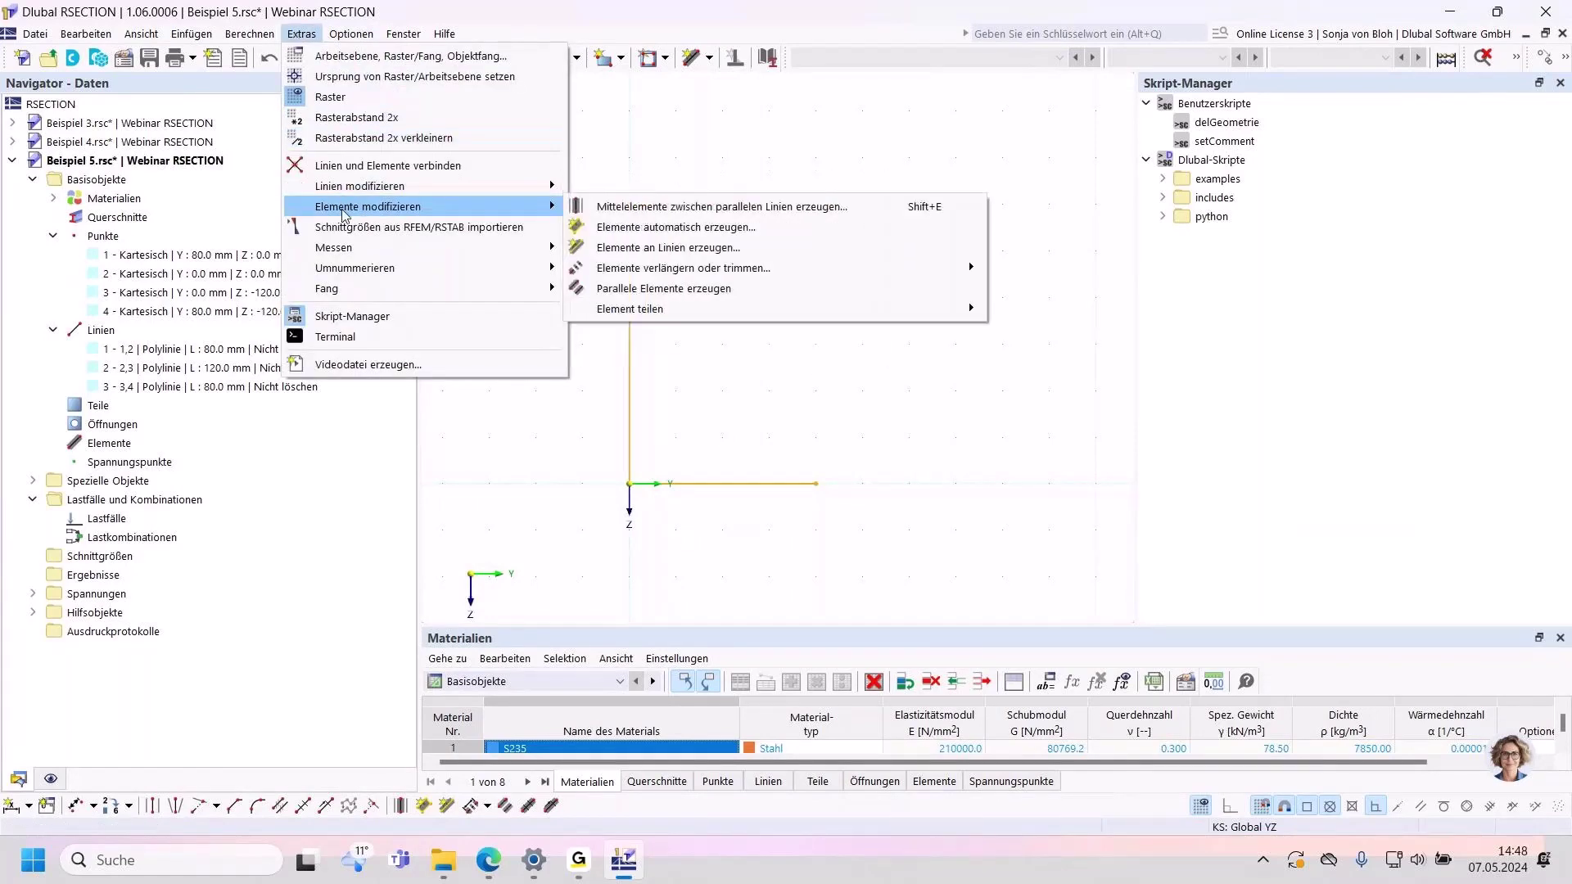
pyautogui.click(616, 249)
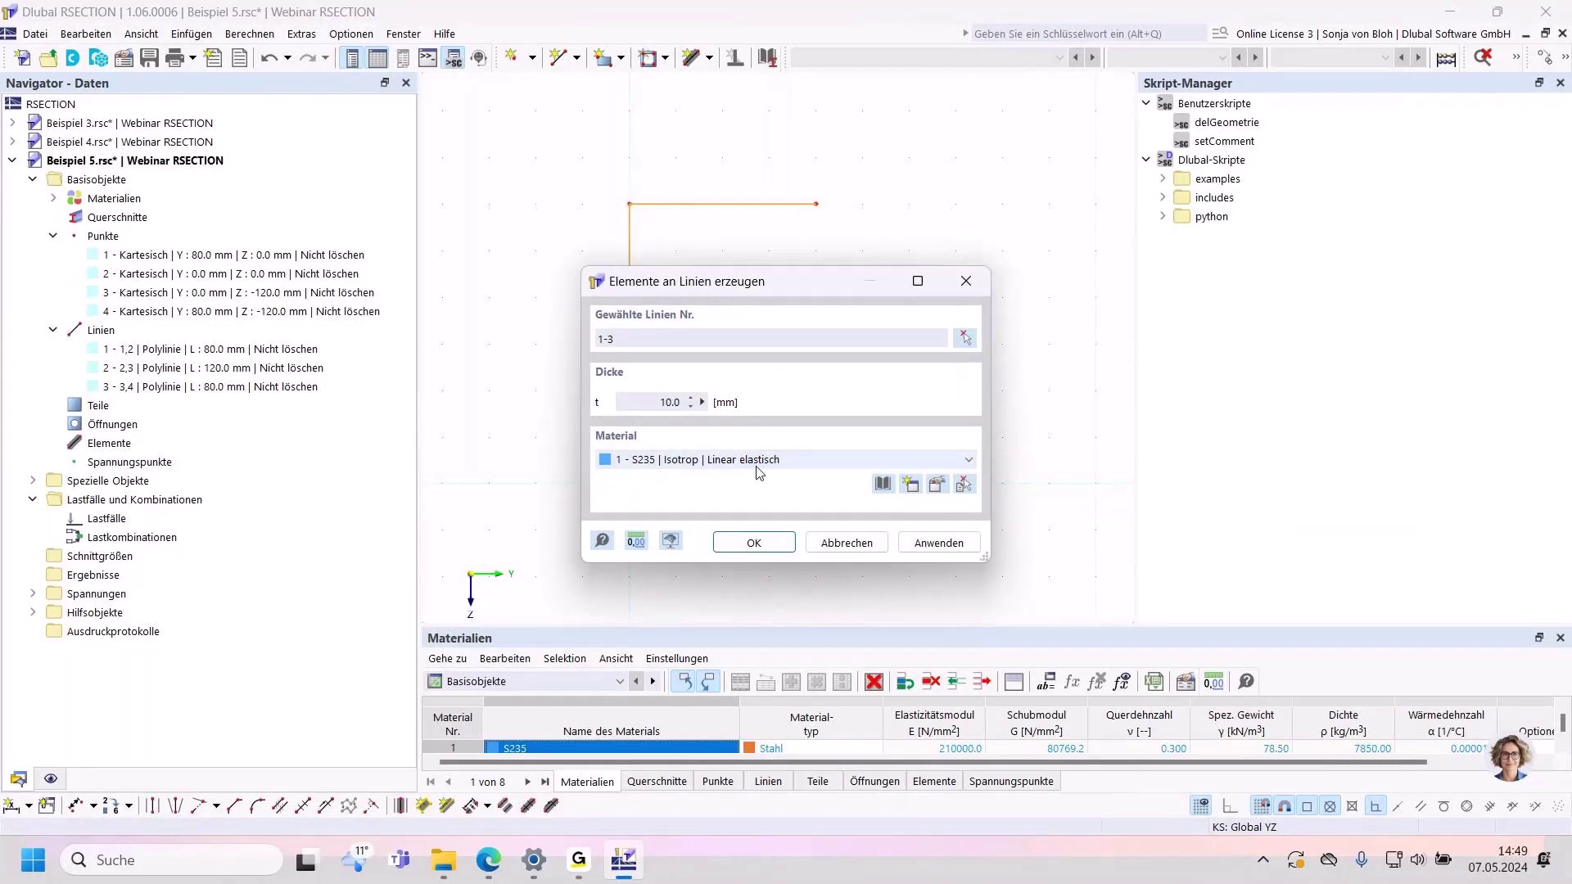
pyautogui.click(755, 544)
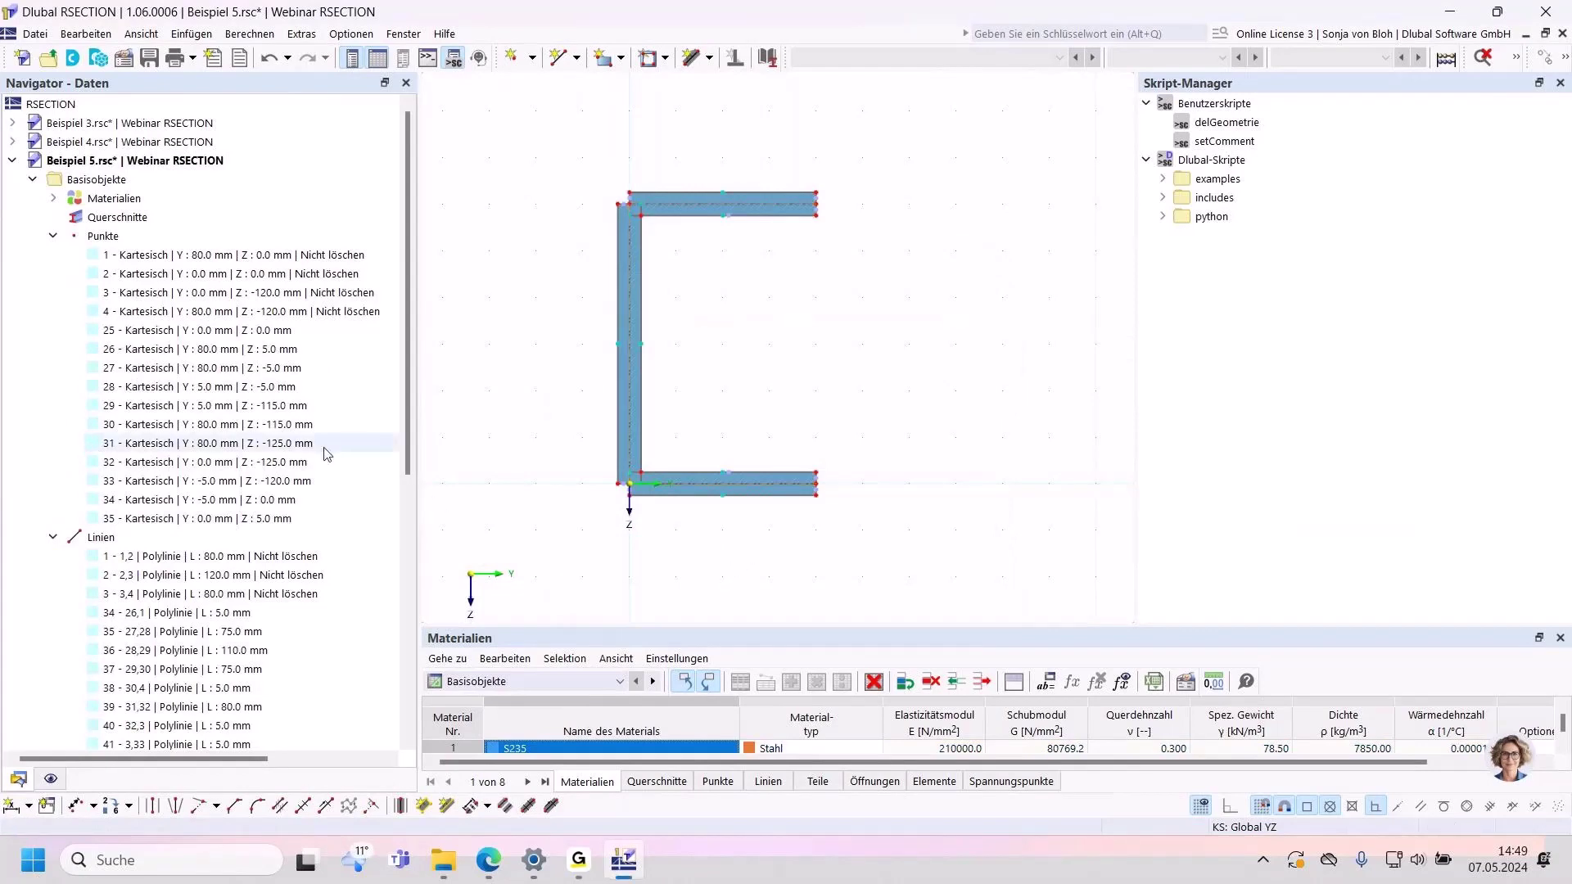
# Step: Delete the uncommented points 25 to 35 and the three 10 mm elements, keeping the commented C-shape points and lines
pyautogui.scroll(-4, 328, 454)
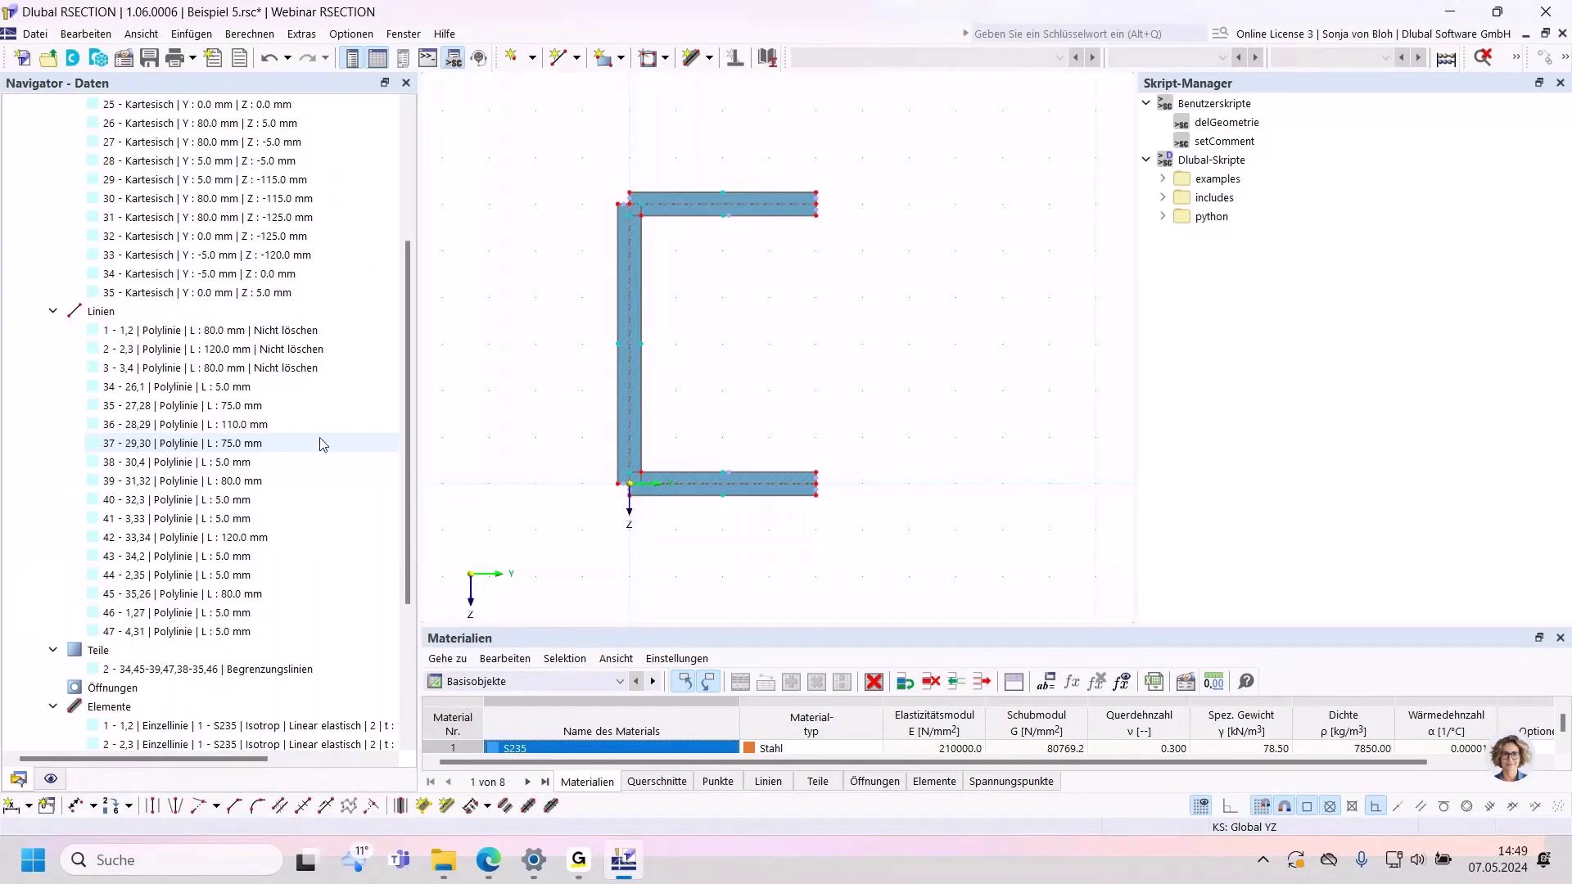
pyautogui.click(241, 396)
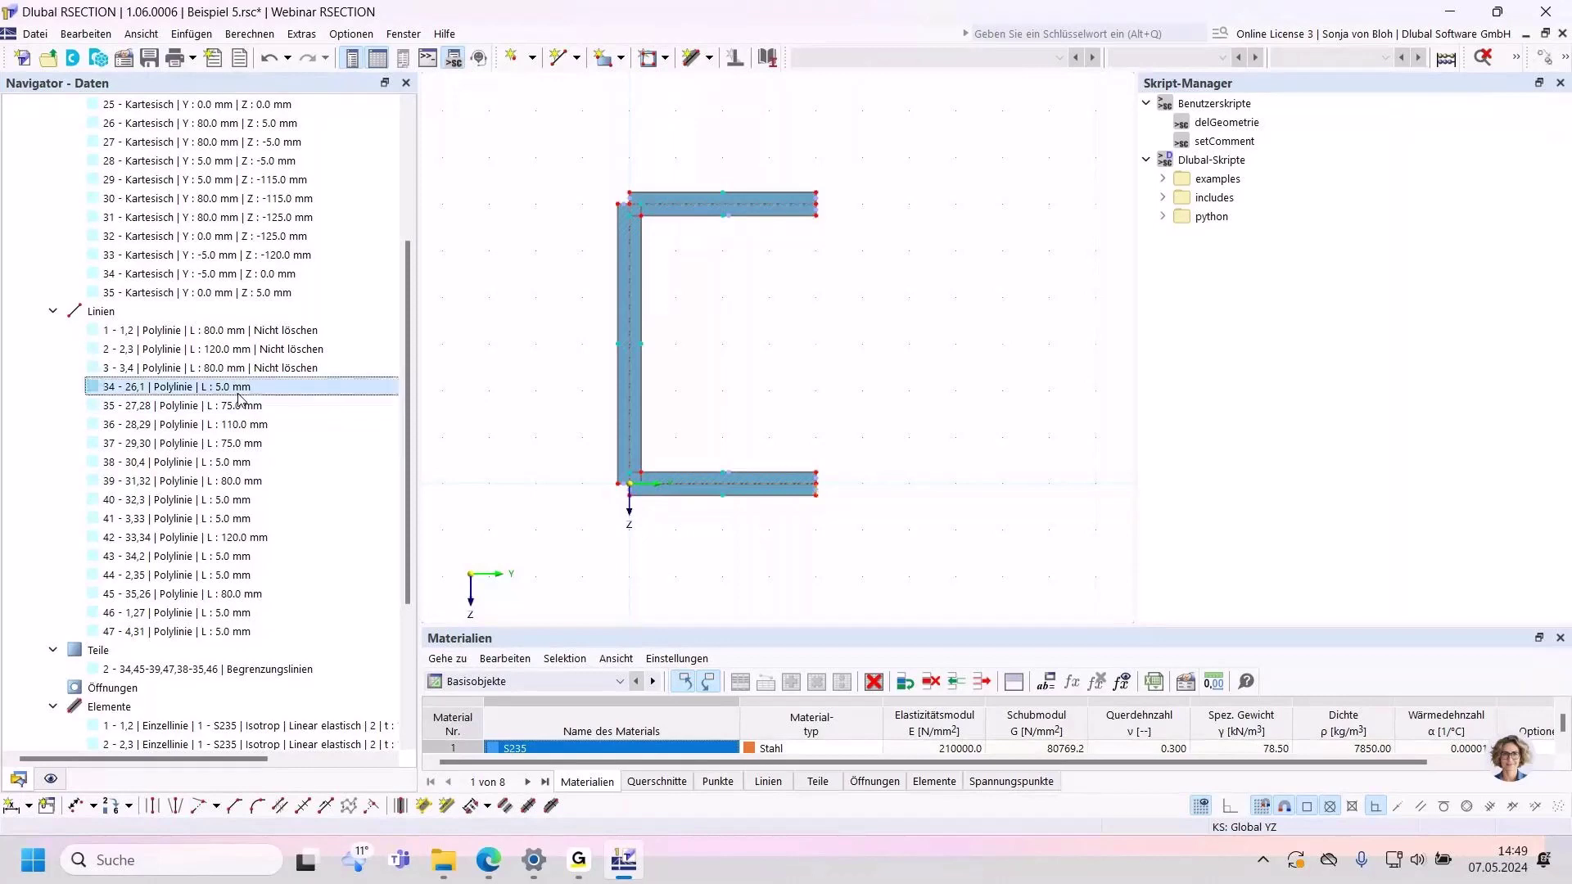
pyautogui.scroll(3, 241, 399)
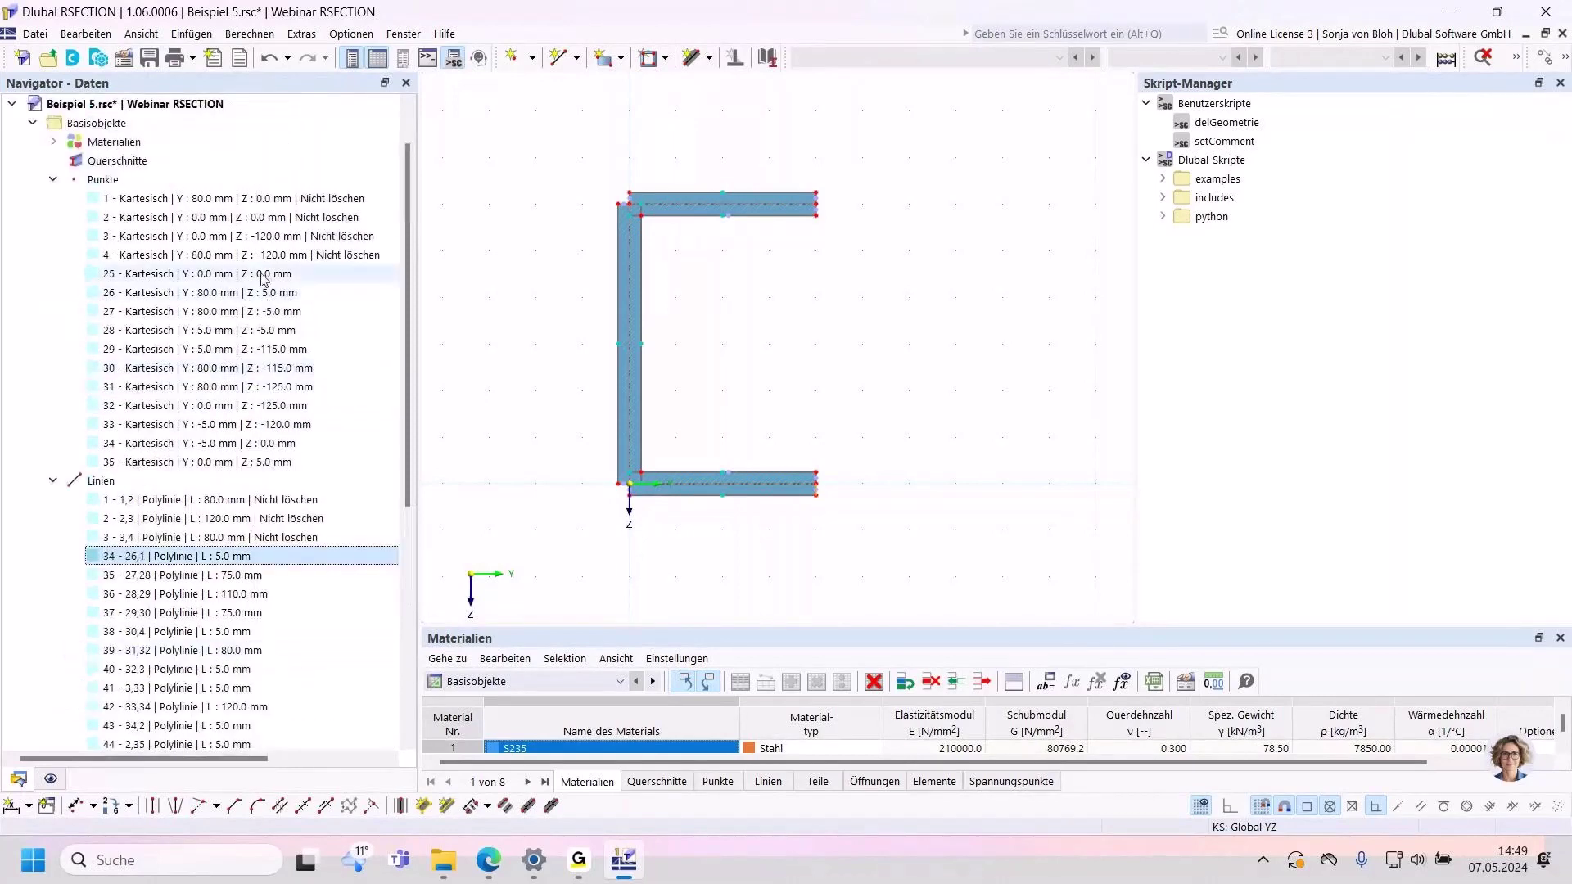
pyautogui.click(270, 273)
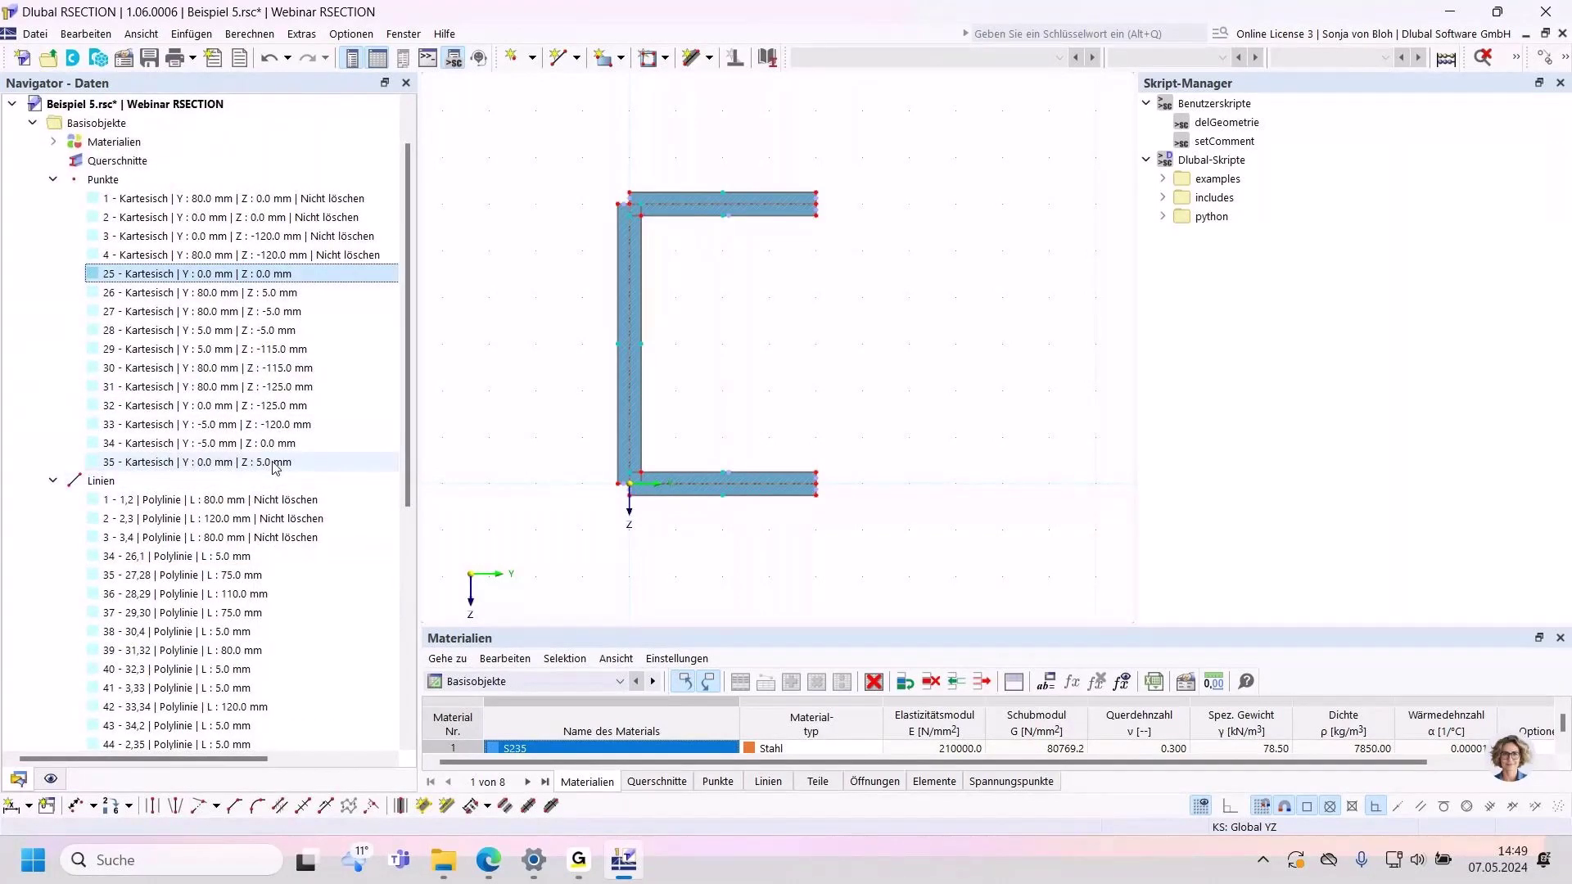
pyautogui.keyDown('shift'); pyautogui.click(271, 463); pyautogui.keyUp('shift')
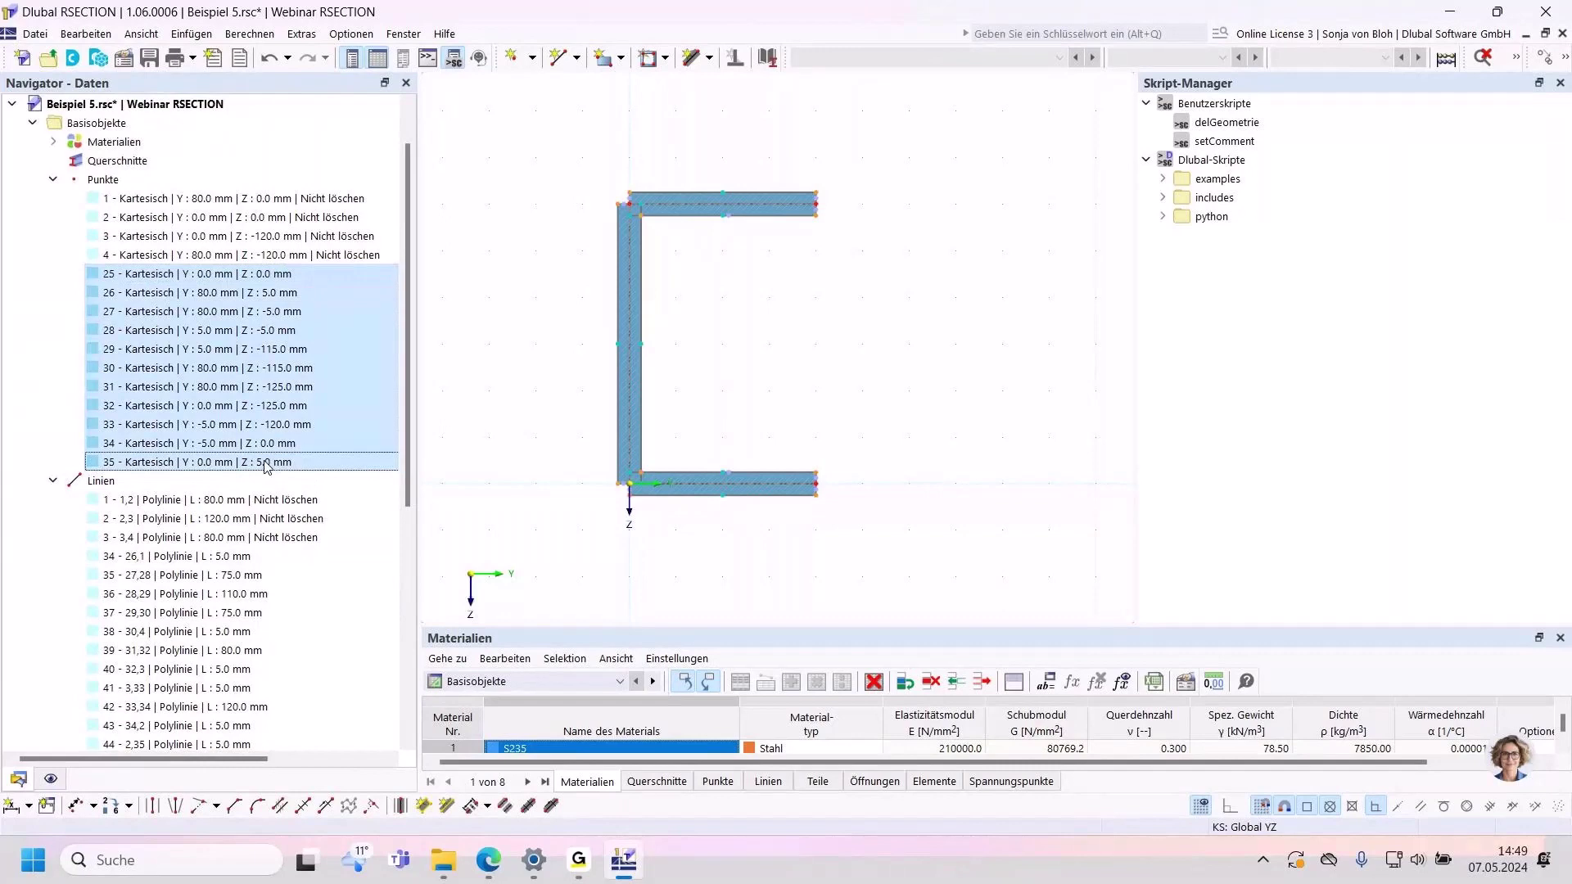
pyautogui.press('Delete')
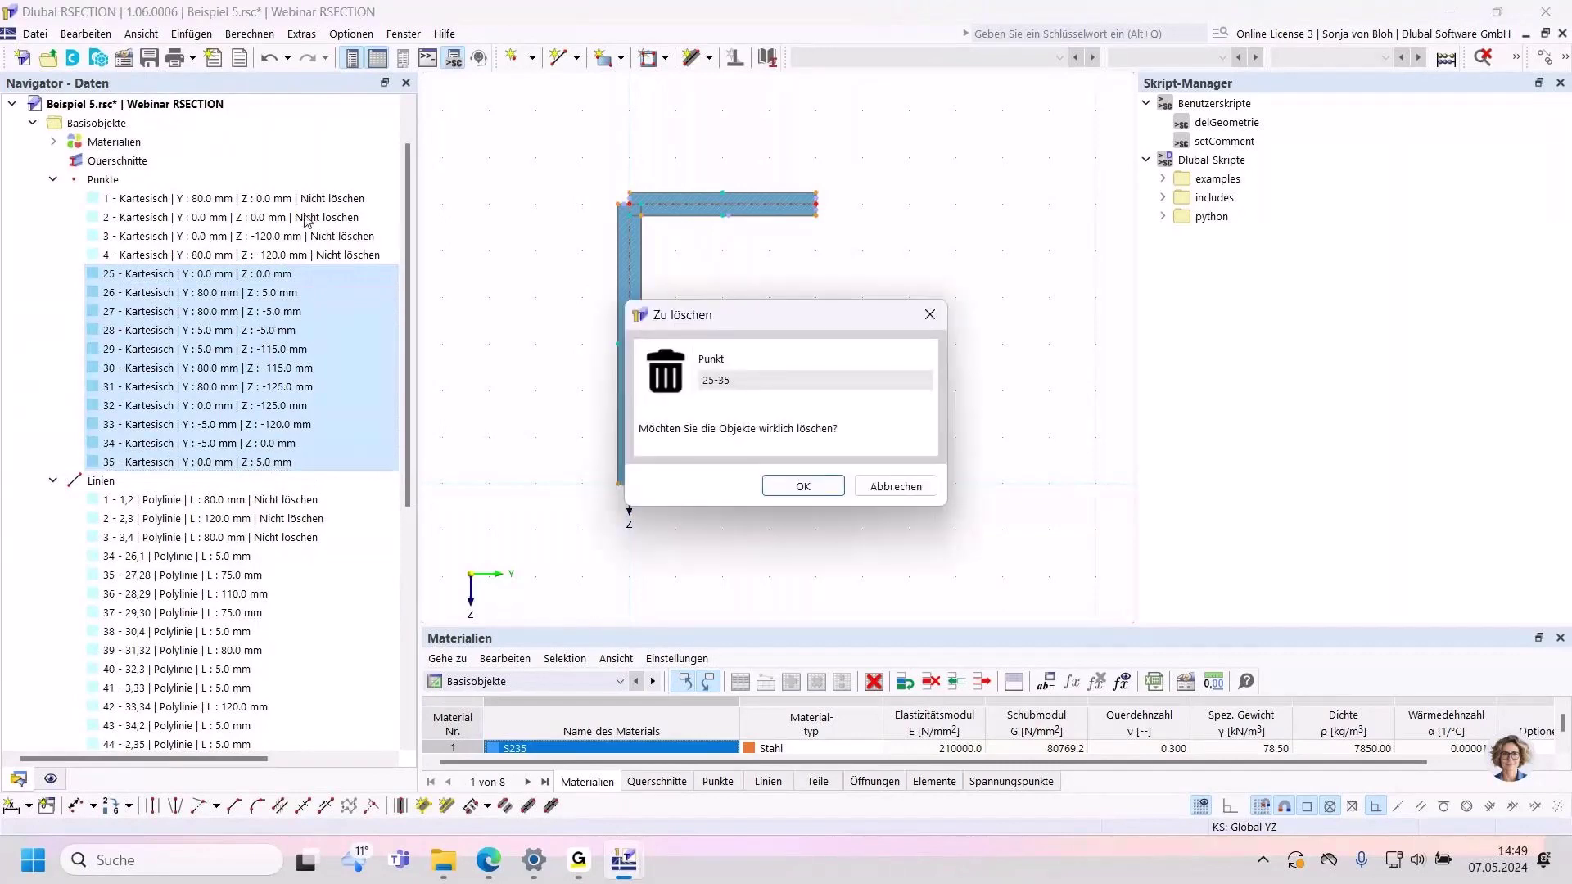
pyautogui.press('Return')
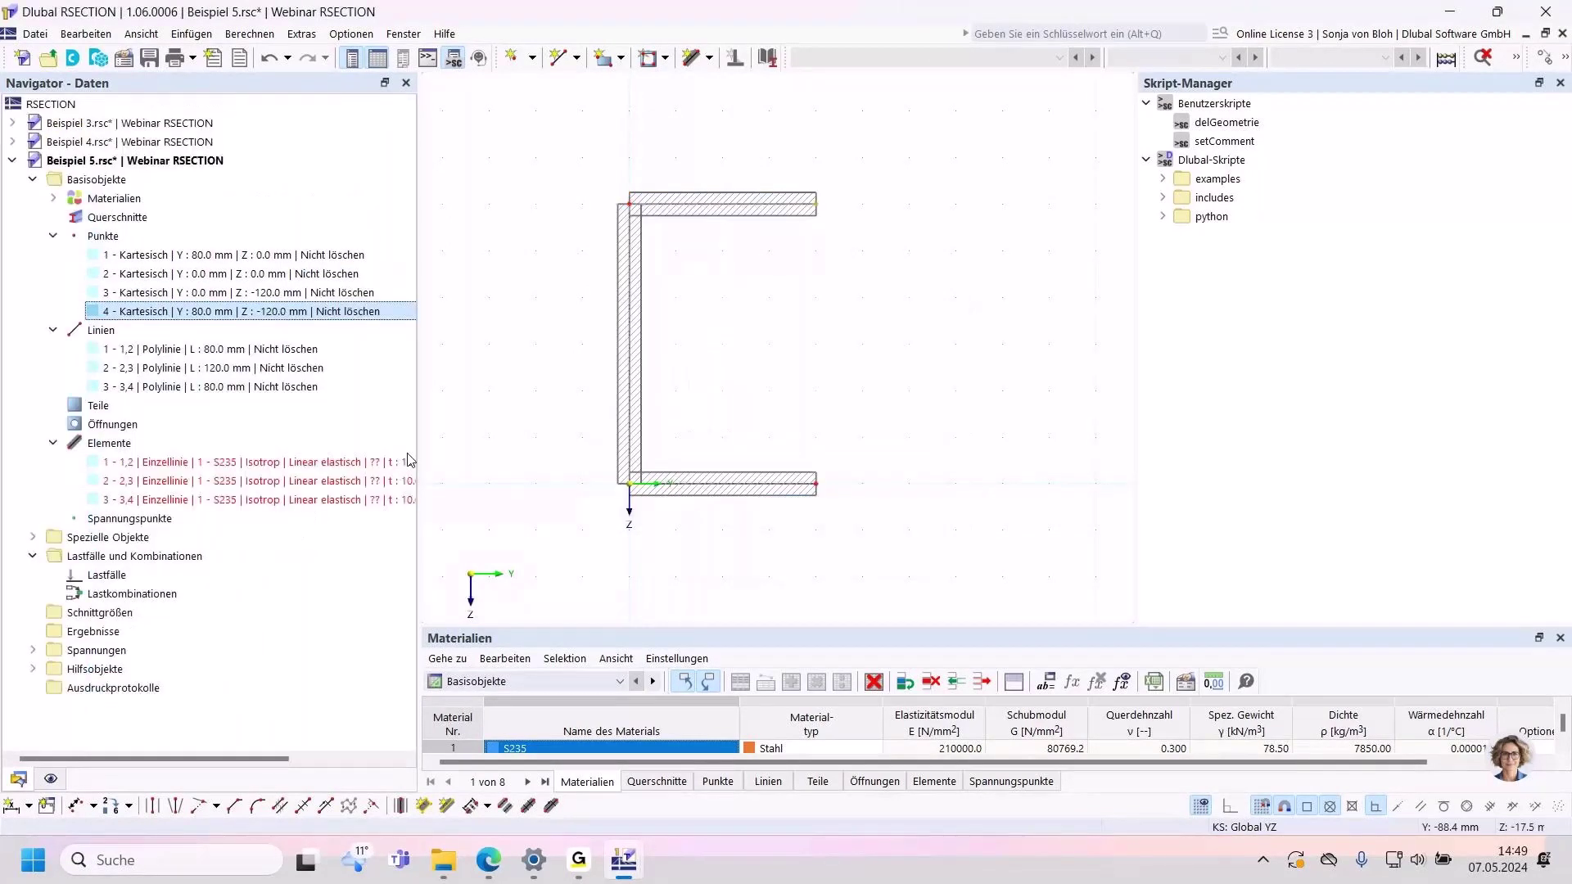
pyautogui.keyDown('shift'); pyautogui.click(220, 501); pyautogui.keyUp('shift')
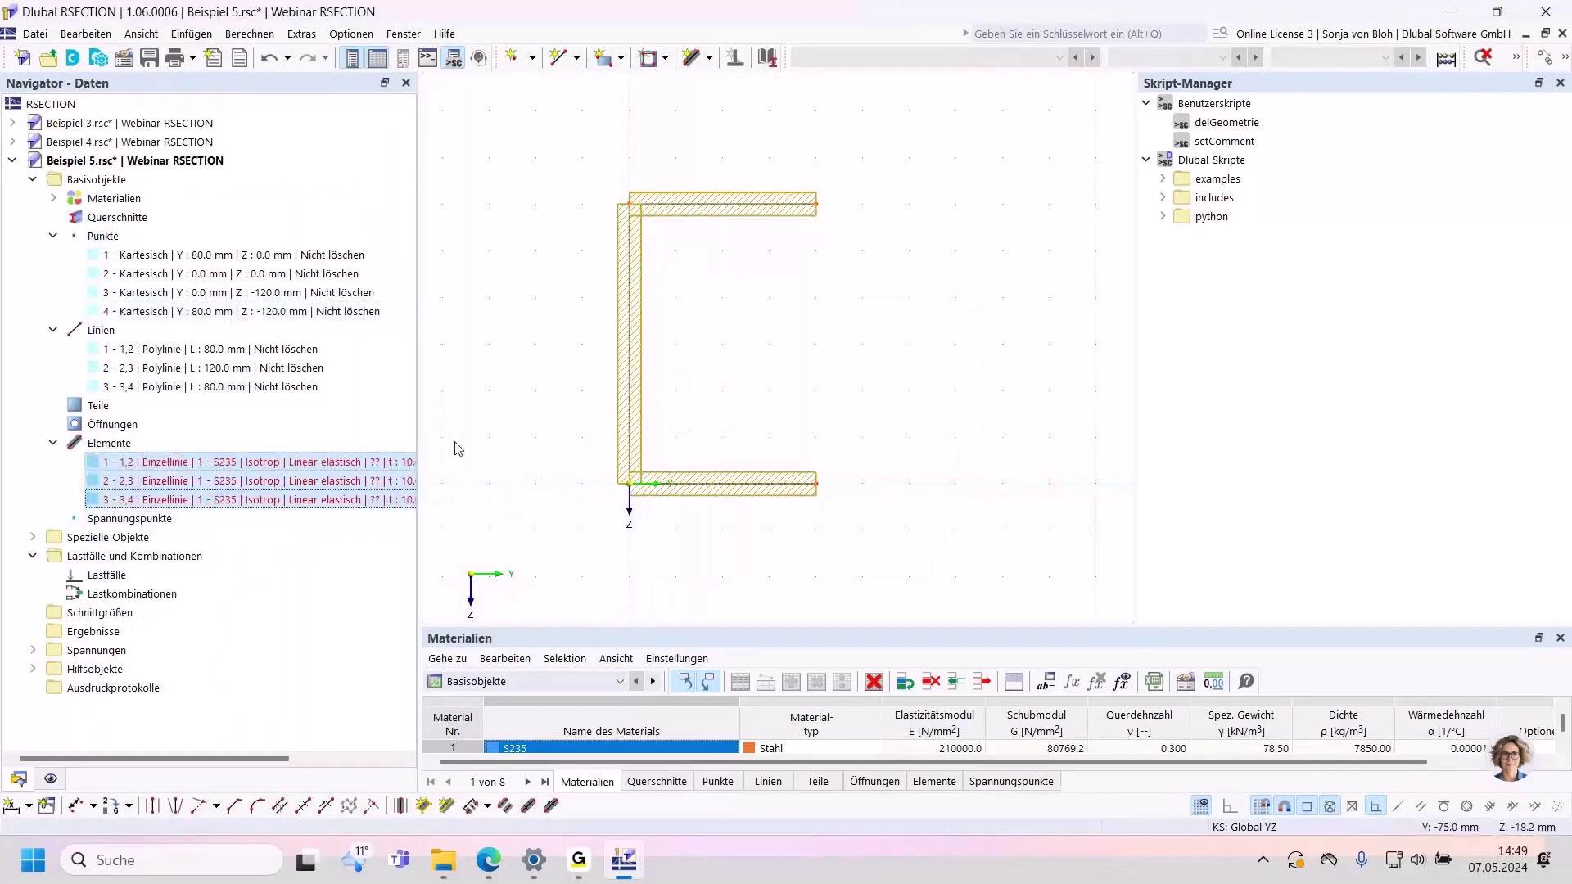
pyautogui.press('Delete')
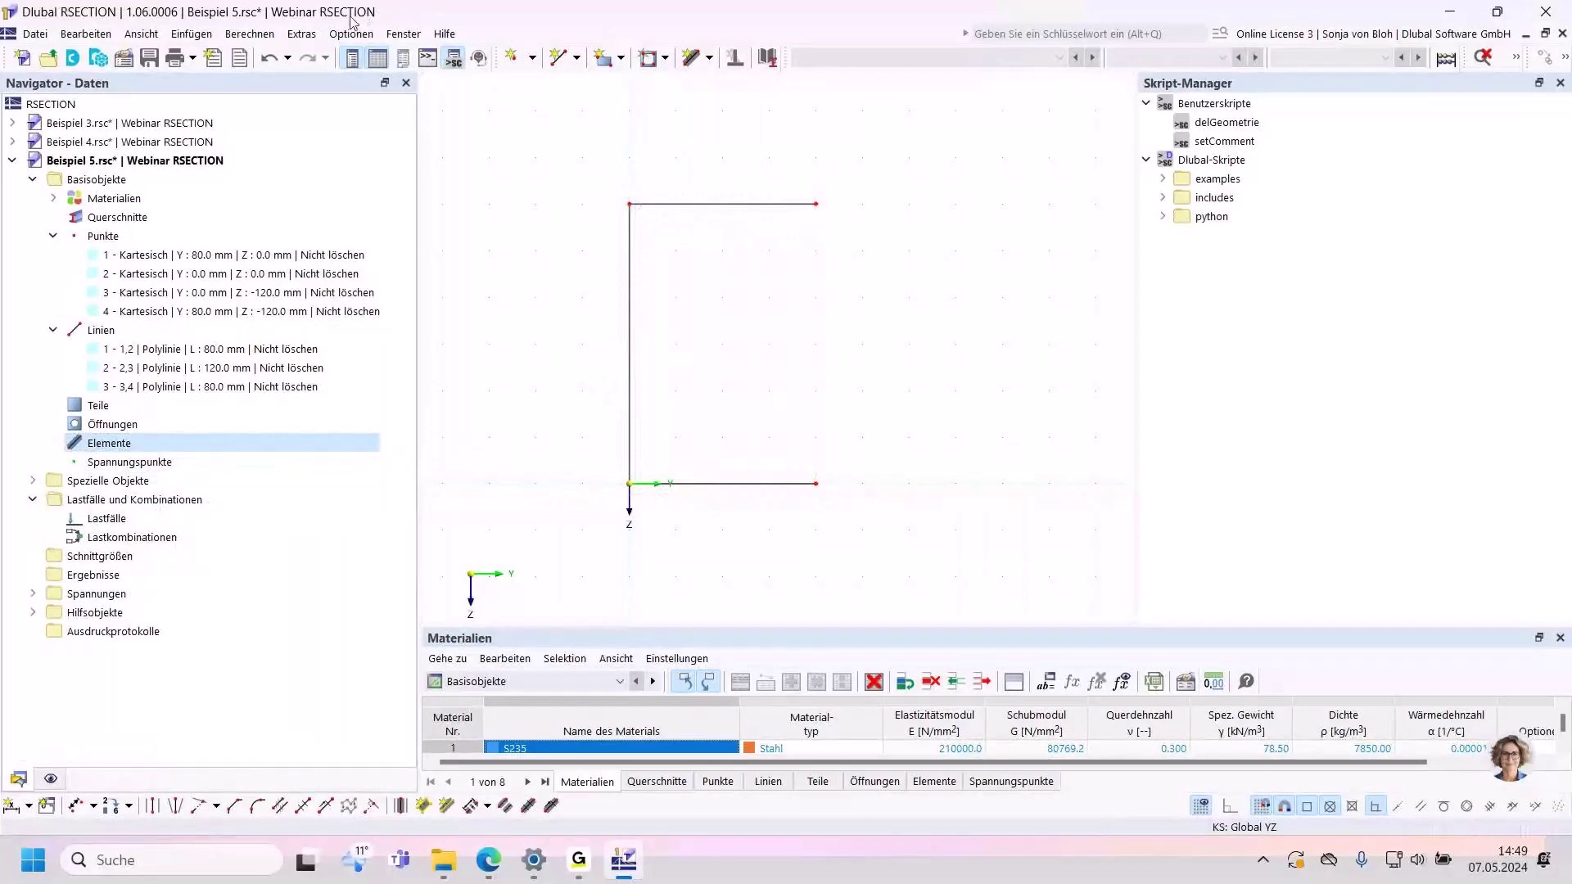
# Step: Generate 5 mm thick elements of S235 on the three lines of the C-shape
pyautogui.click(302, 33)
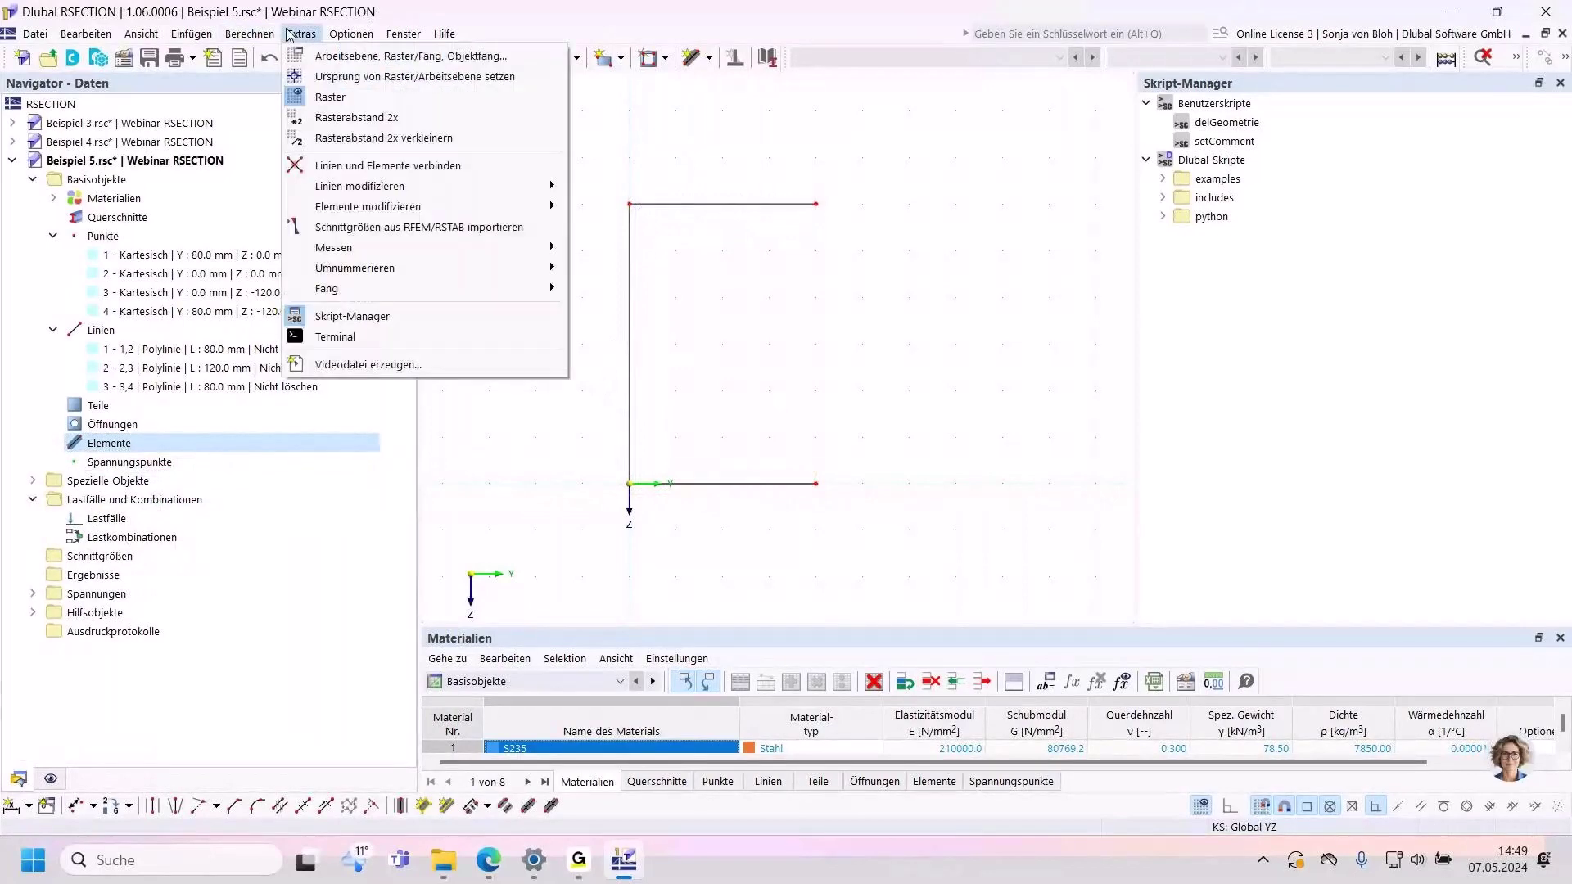
pyautogui.moveTo(354, 209)
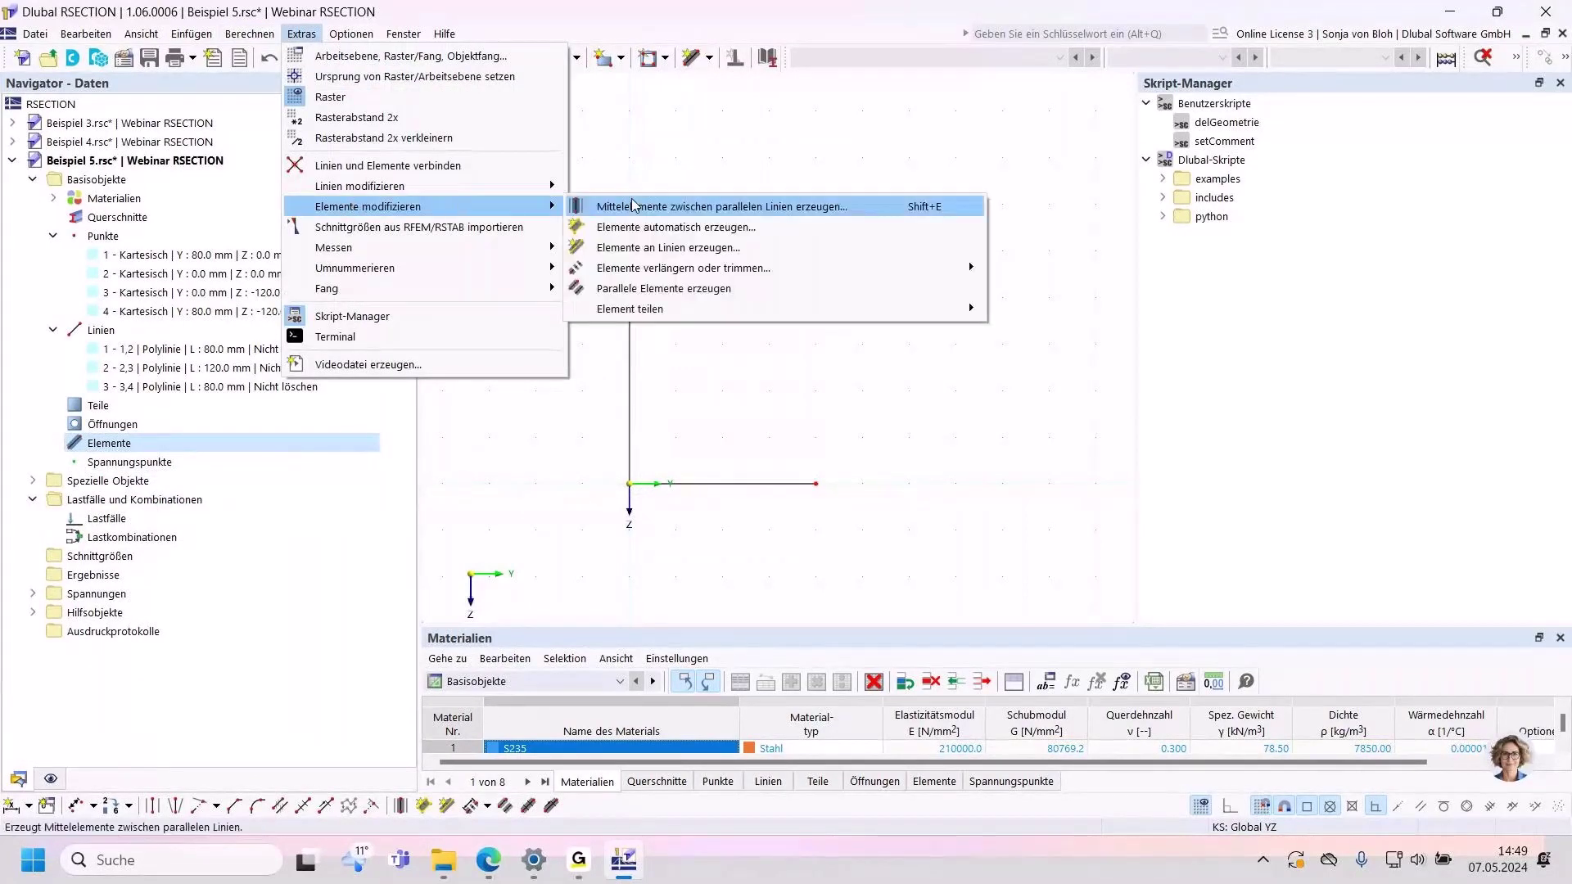
pyautogui.click(666, 248)
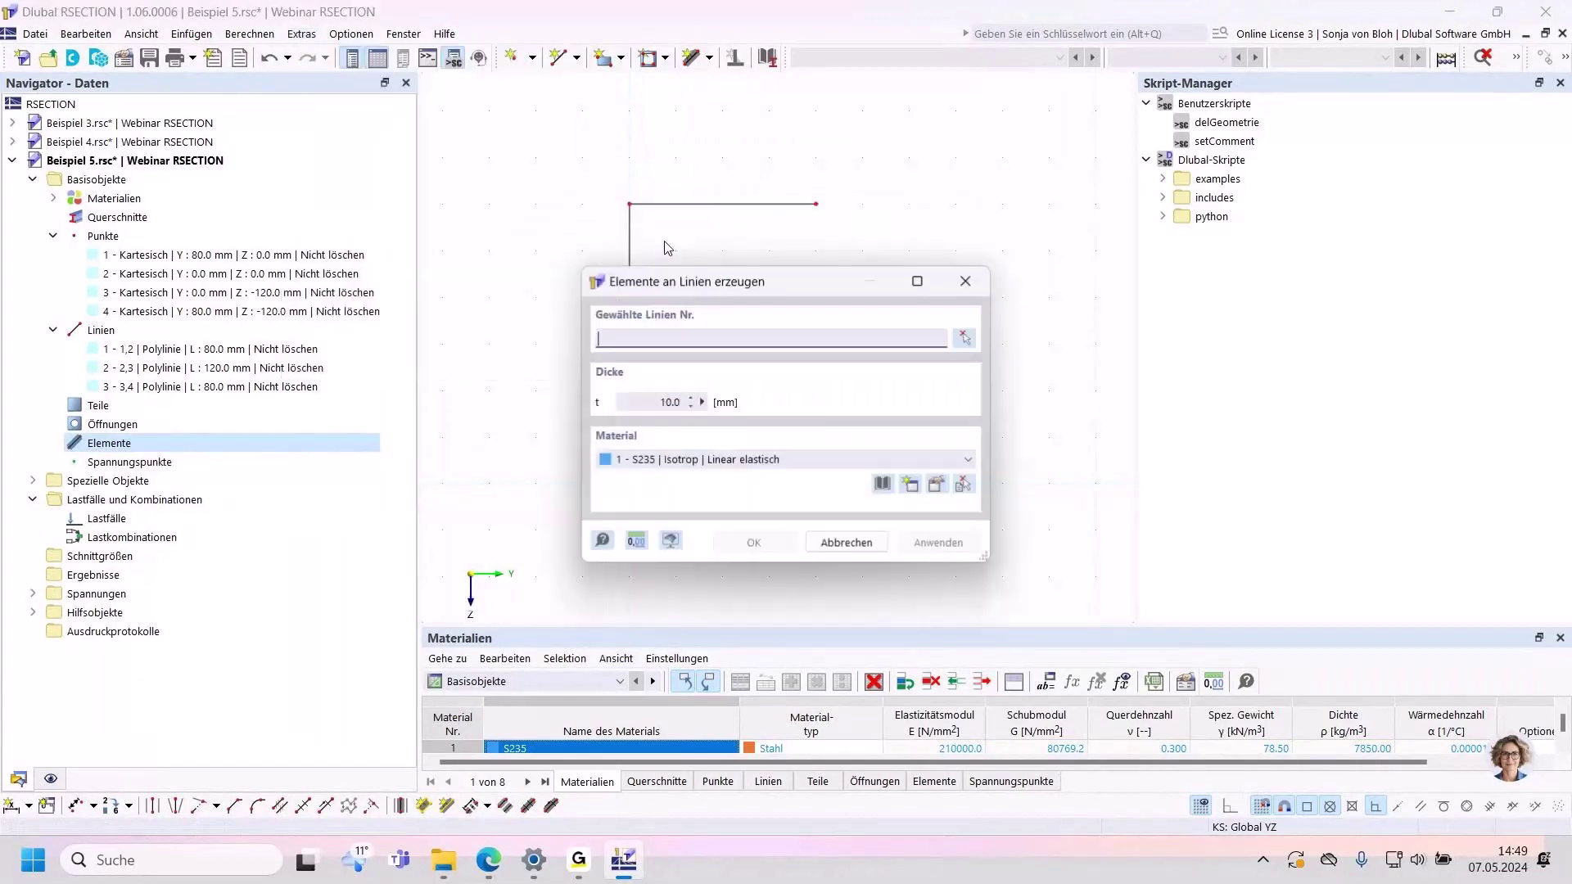
pyautogui.press('Tab')
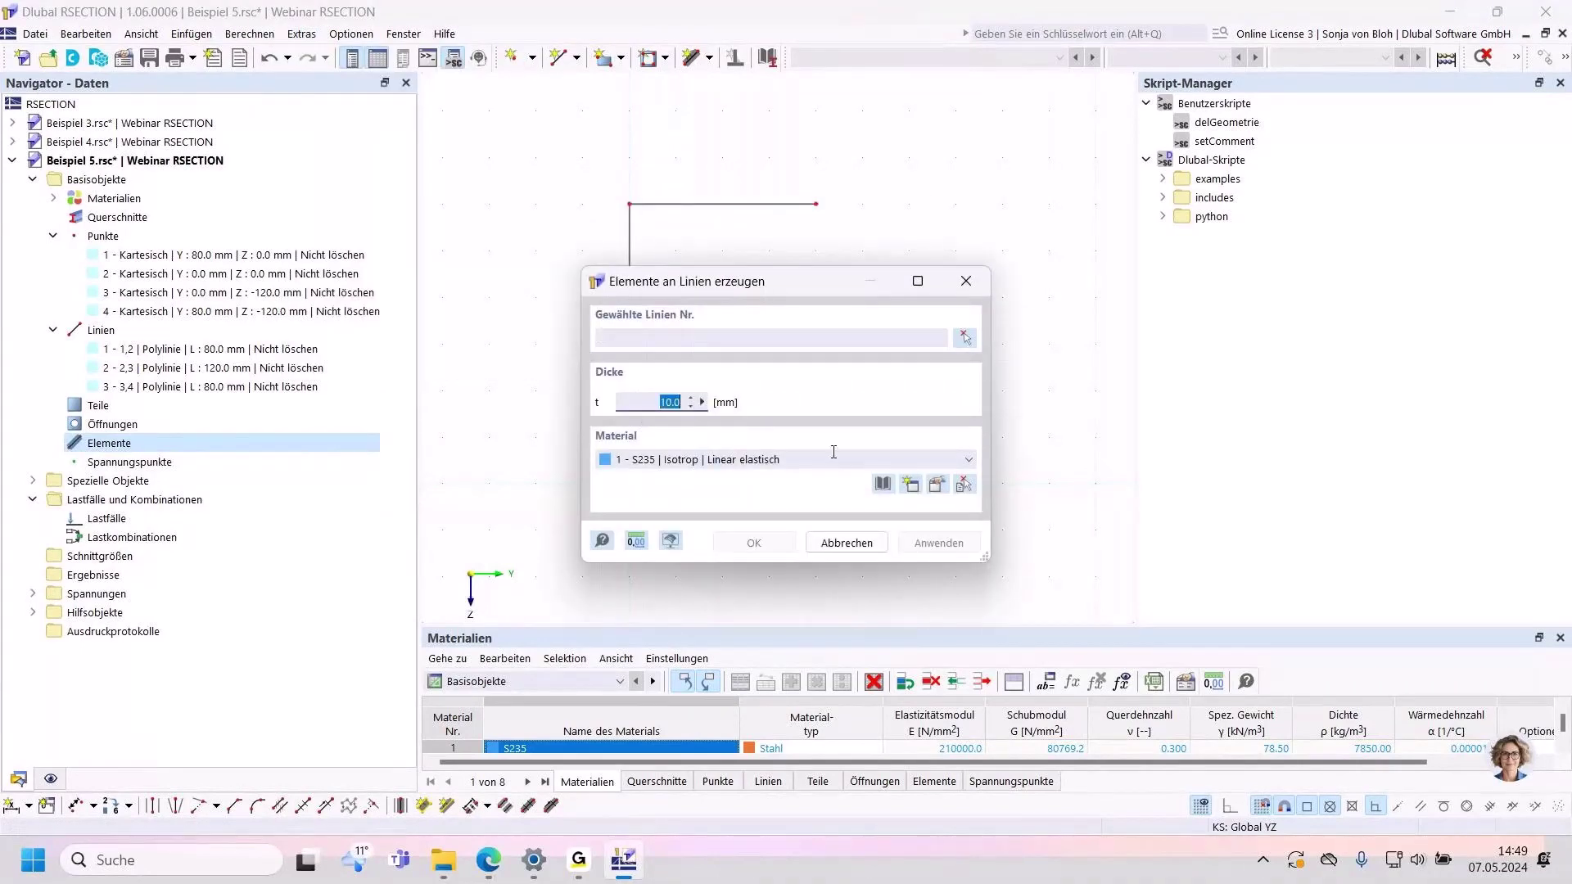
pyautogui.write('5')
pyautogui.moveTo(765, 288); pyautogui.dragTo(316, 260)
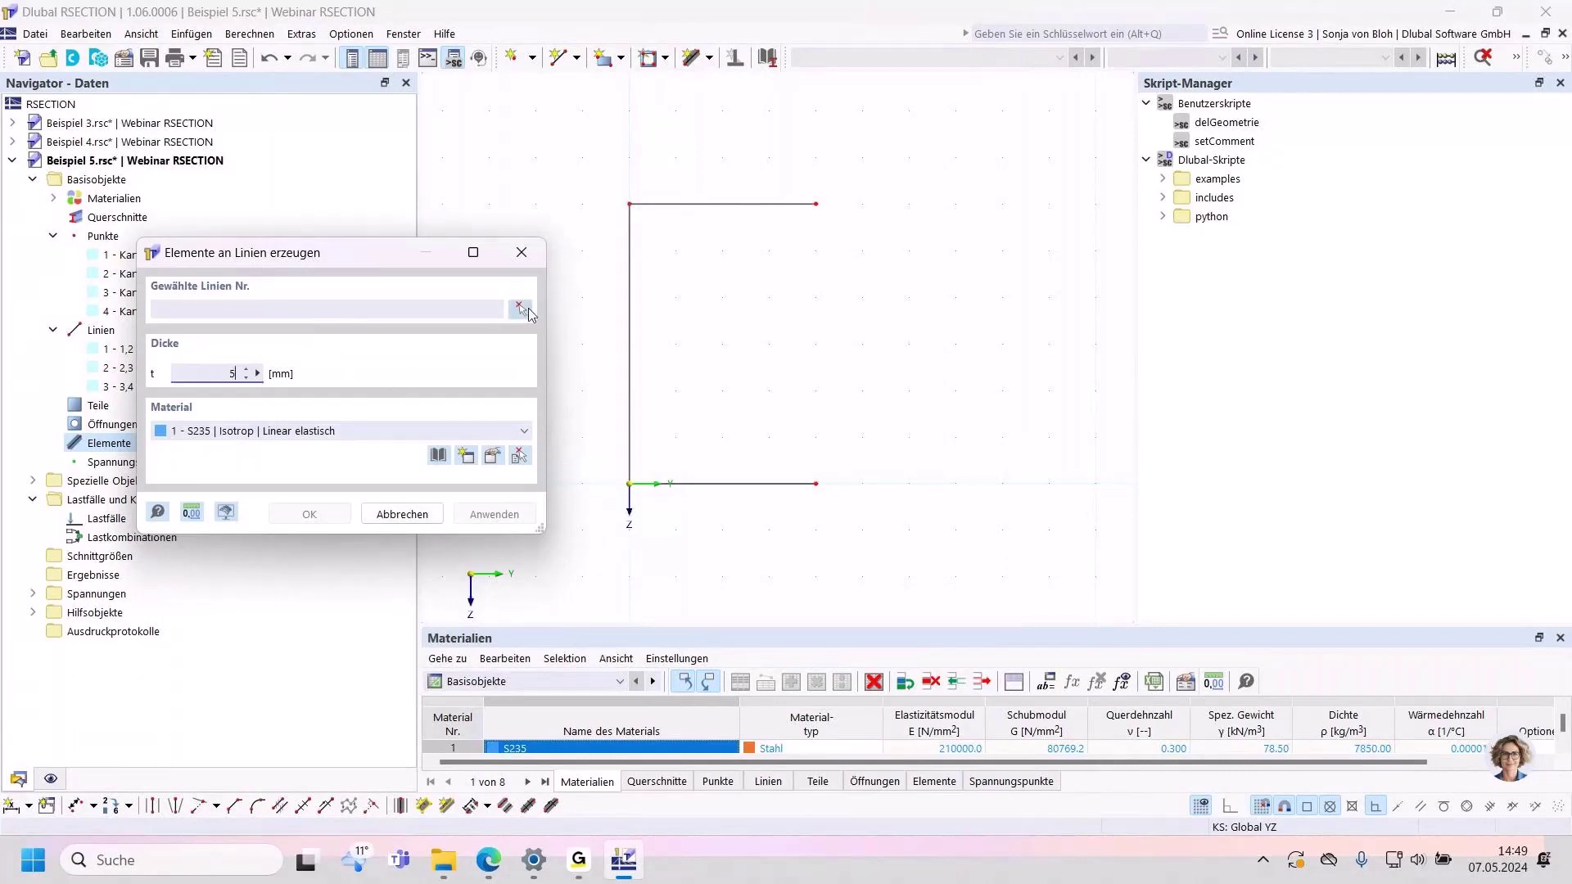
pyautogui.click(522, 313)
pyautogui.moveTo(591, 150); pyautogui.dragTo(993, 559)
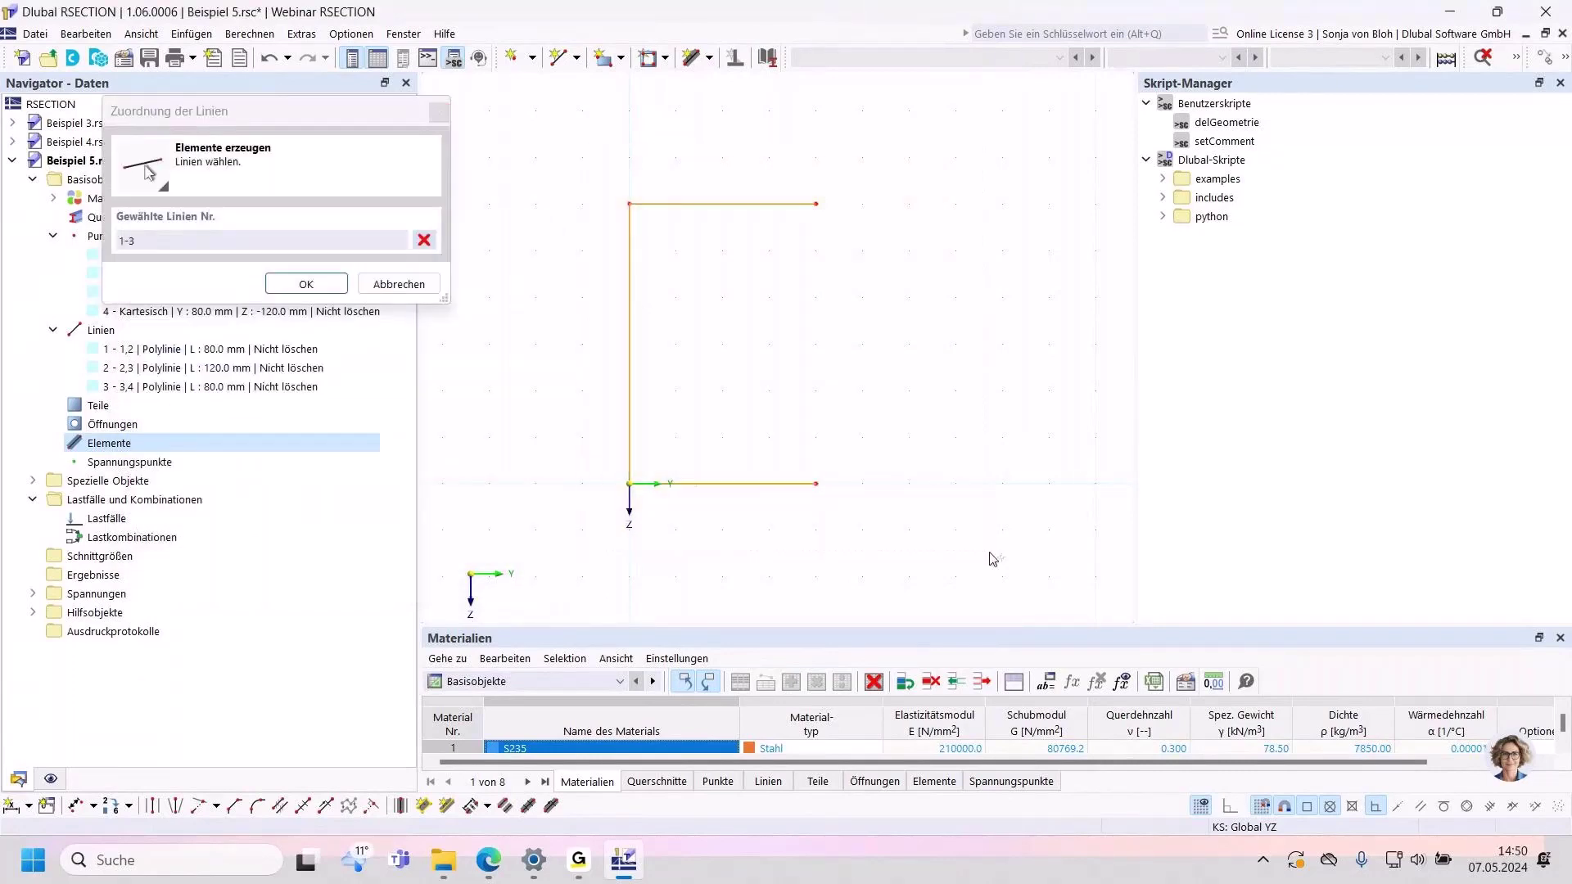
pyautogui.click(302, 283)
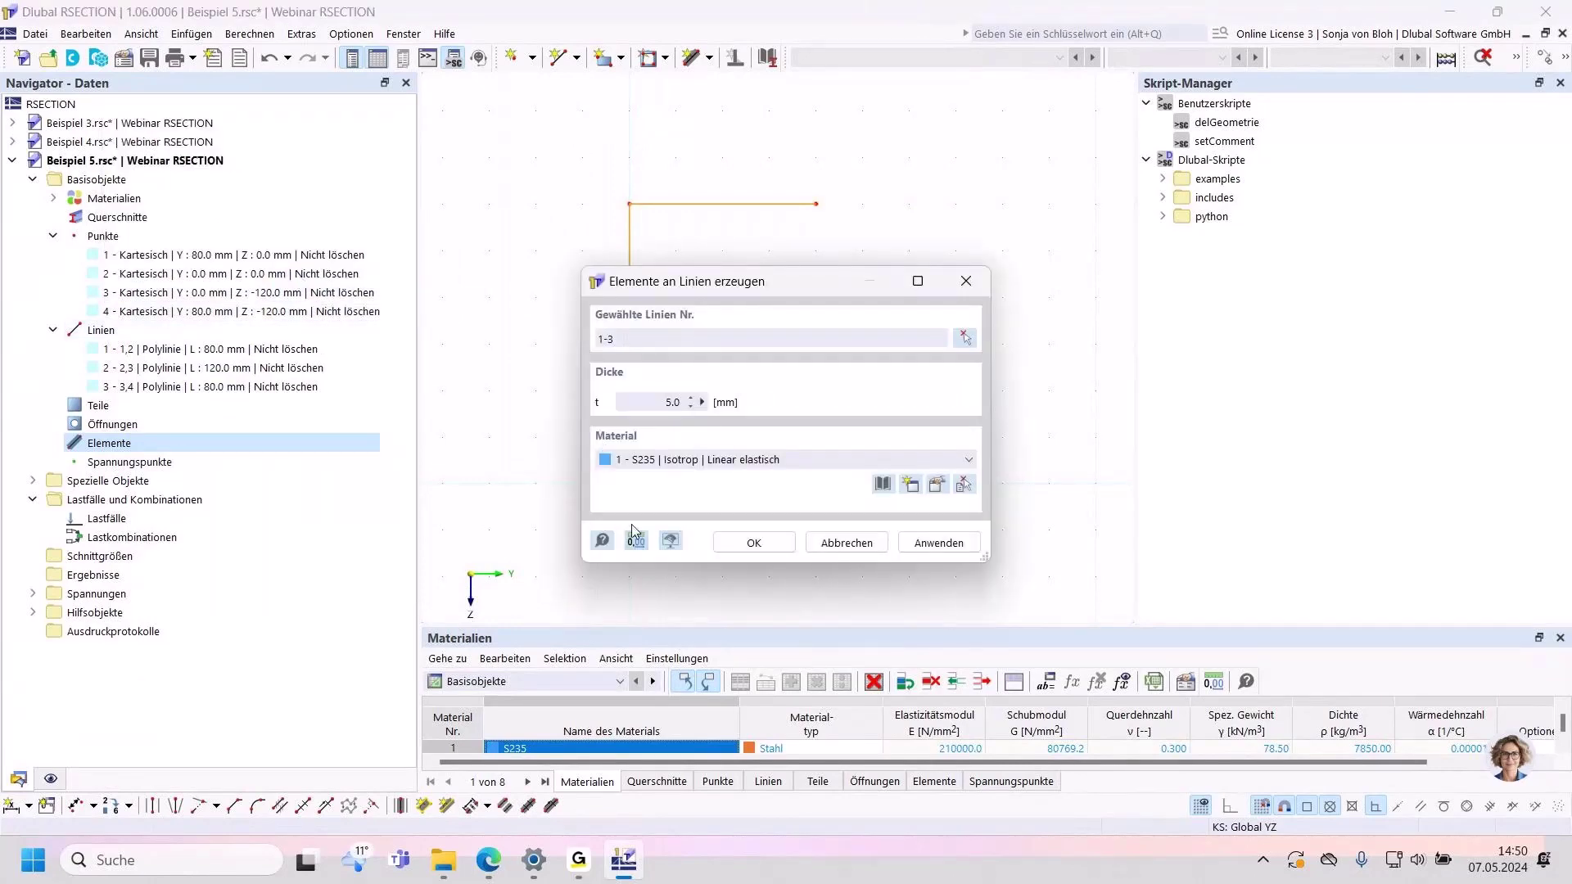
pyautogui.click(753, 545)
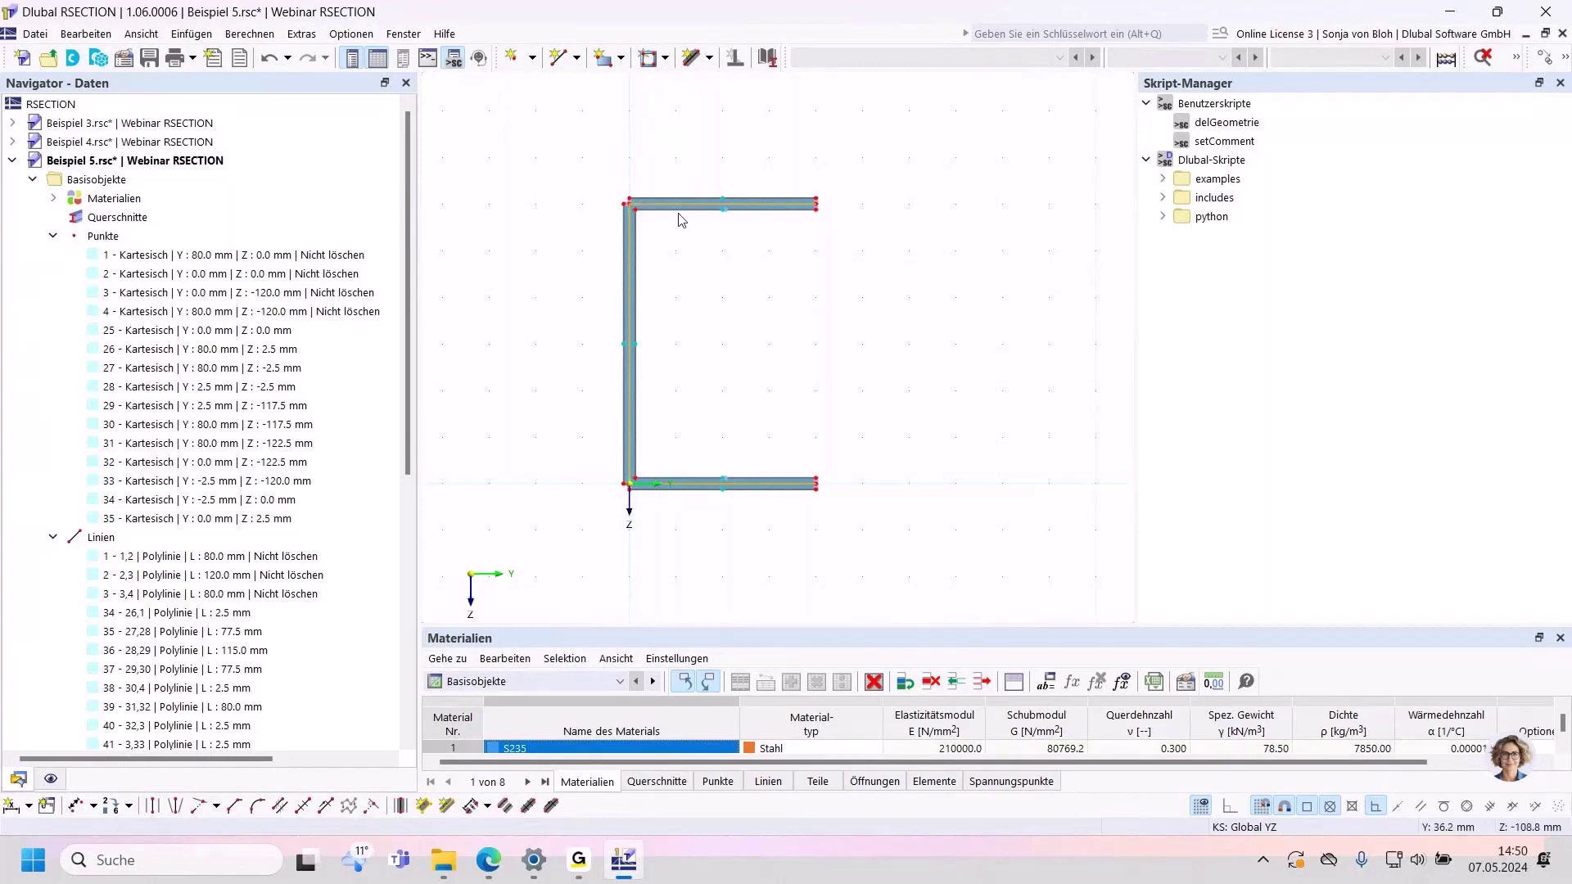
# Step: Delete the whole C-section and redraw its base lines through Y/Z points (80, 0), (0, 0), (0, -120) and (80, -120) mm
pyautogui.moveTo(559, 143); pyautogui.dragTo(939, 573)
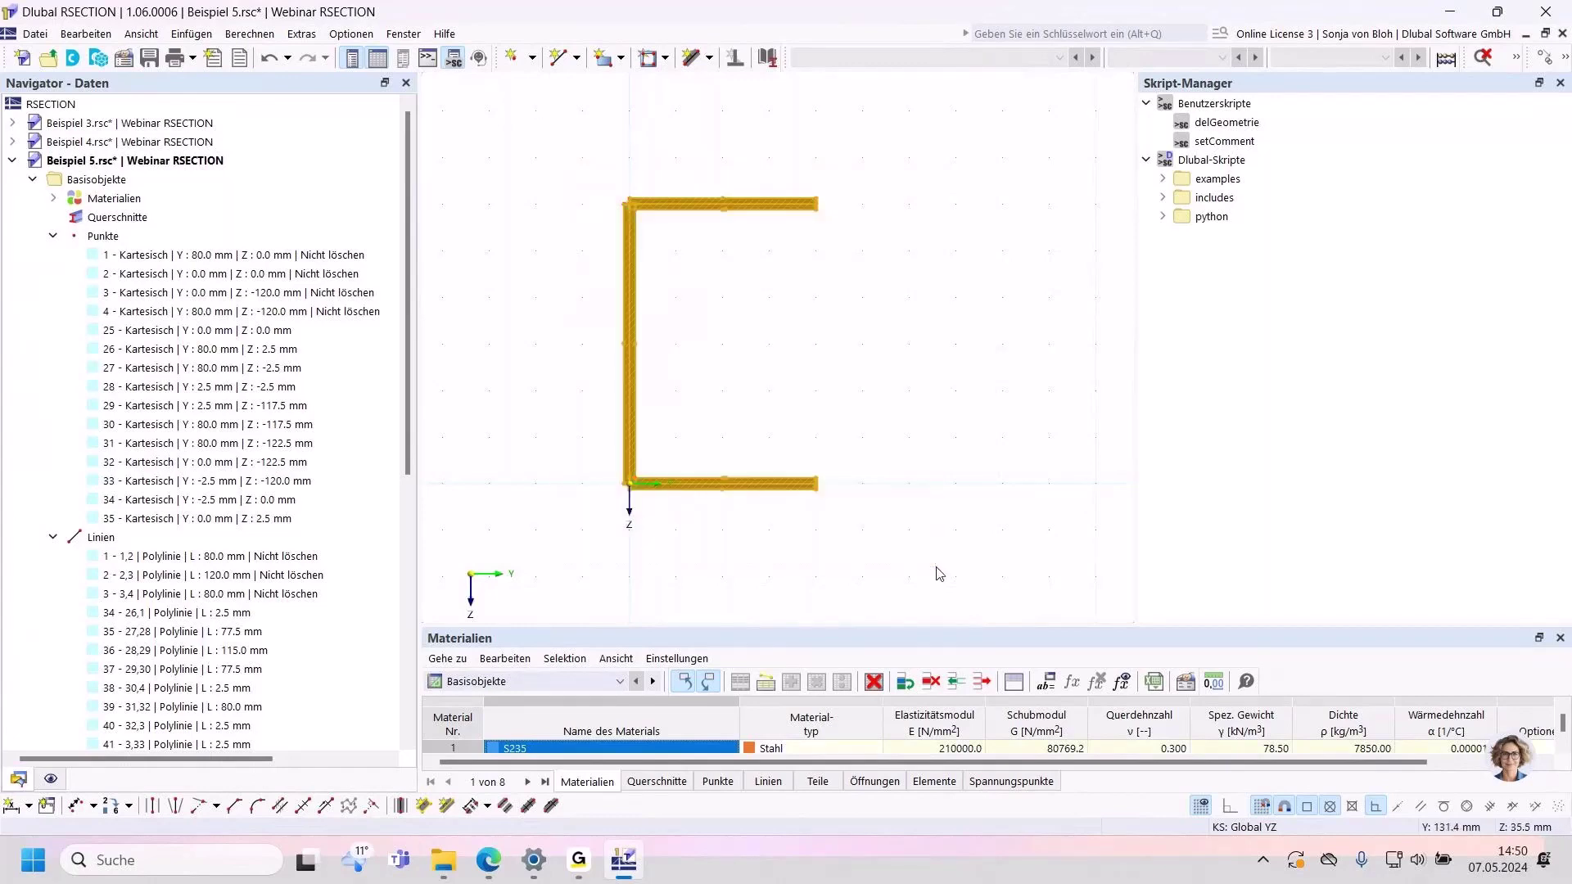
pyautogui.press('Delete')
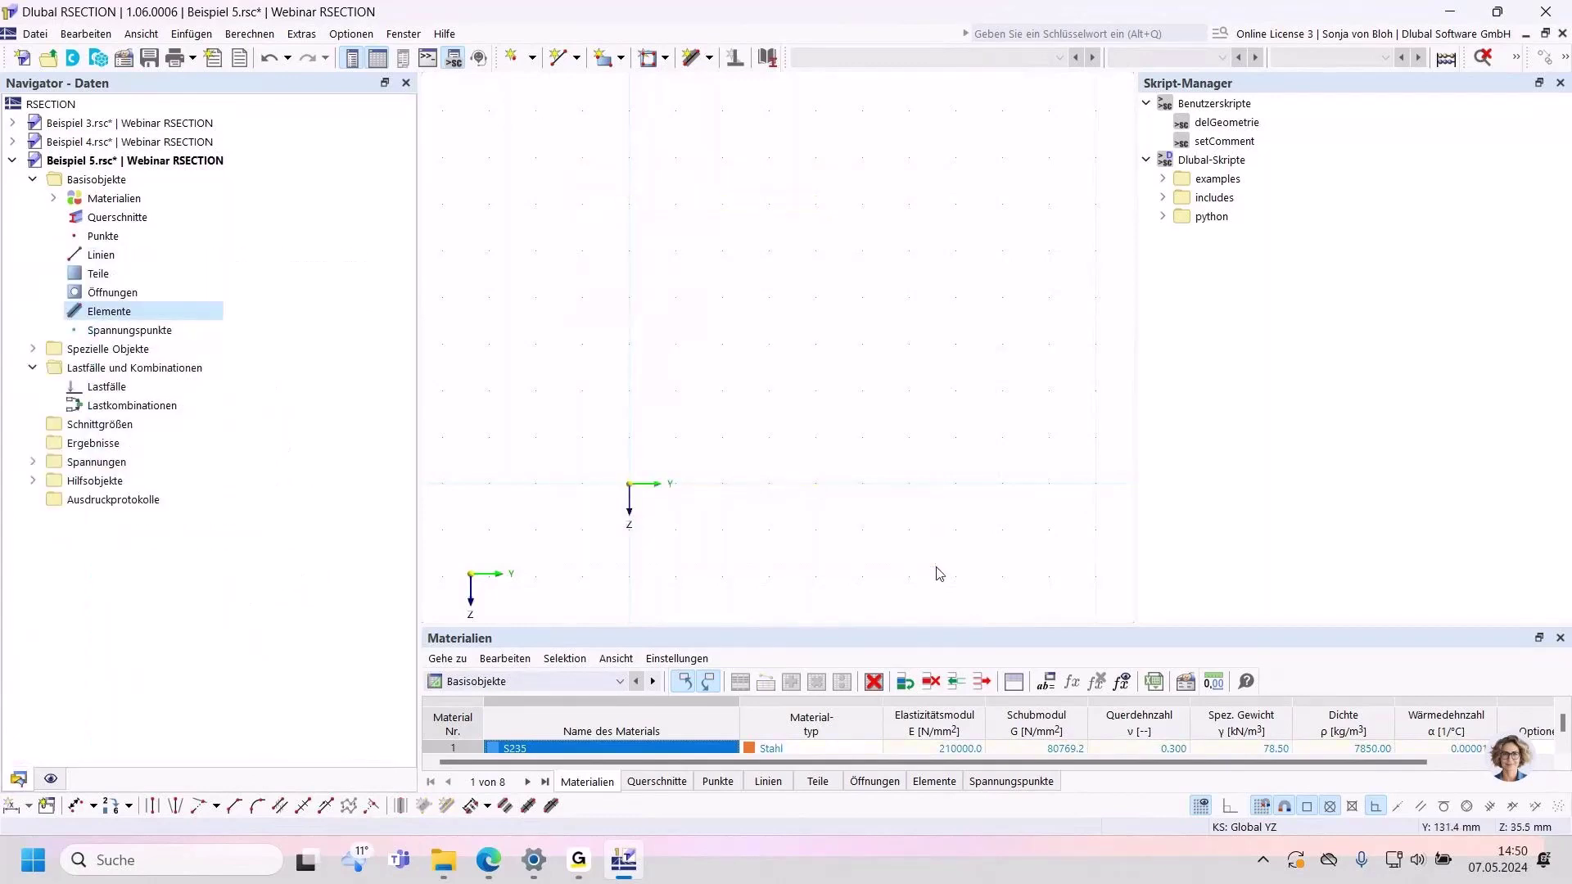
pyautogui.click(558, 58)
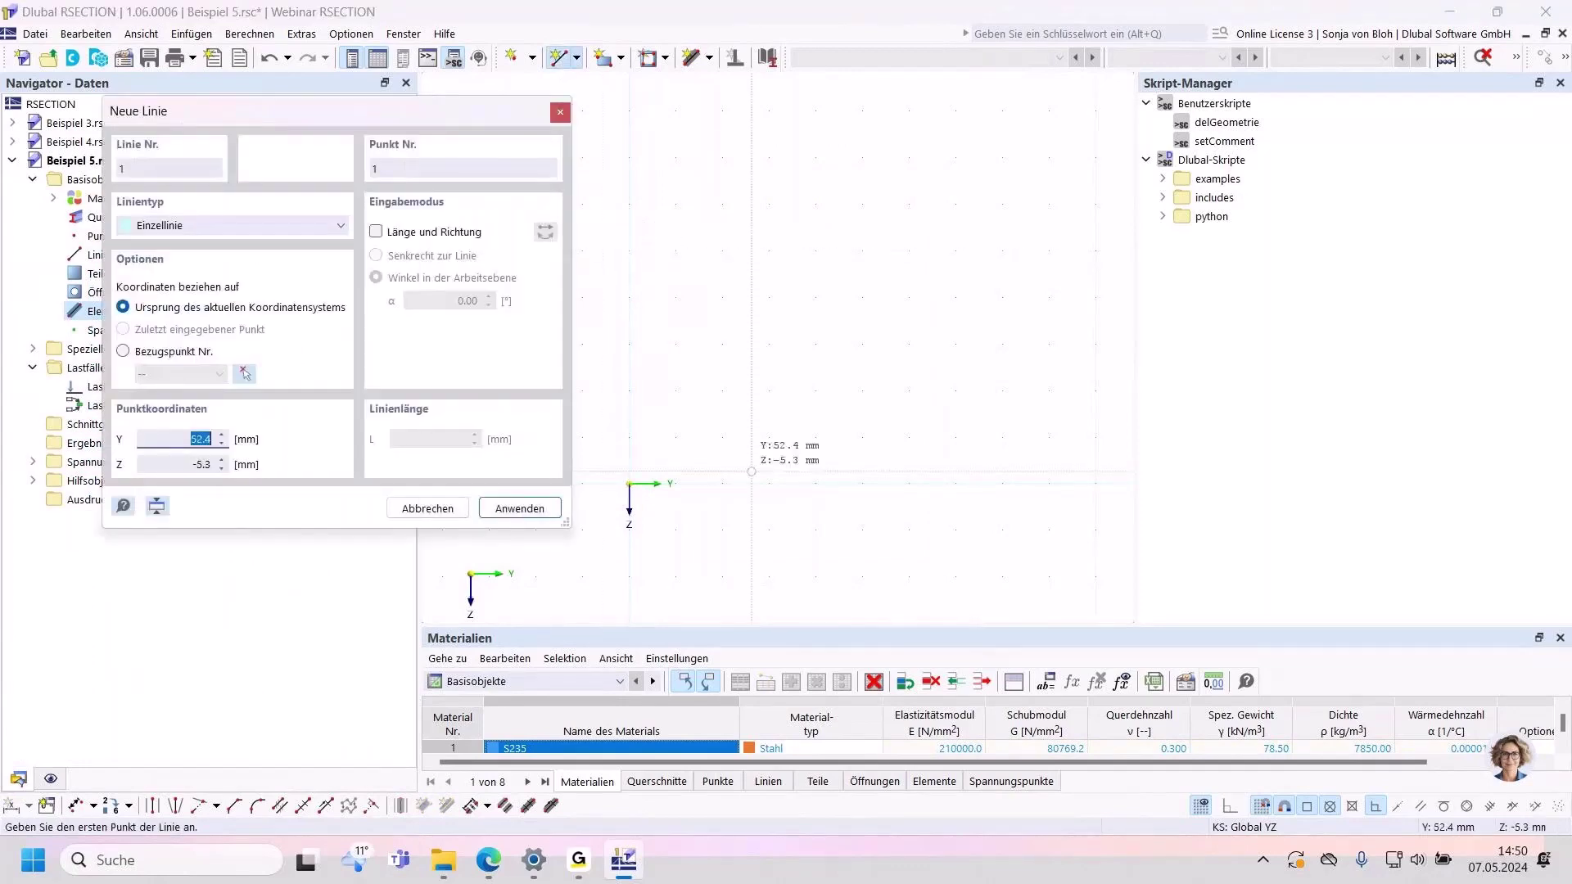
pyautogui.click(815, 483)
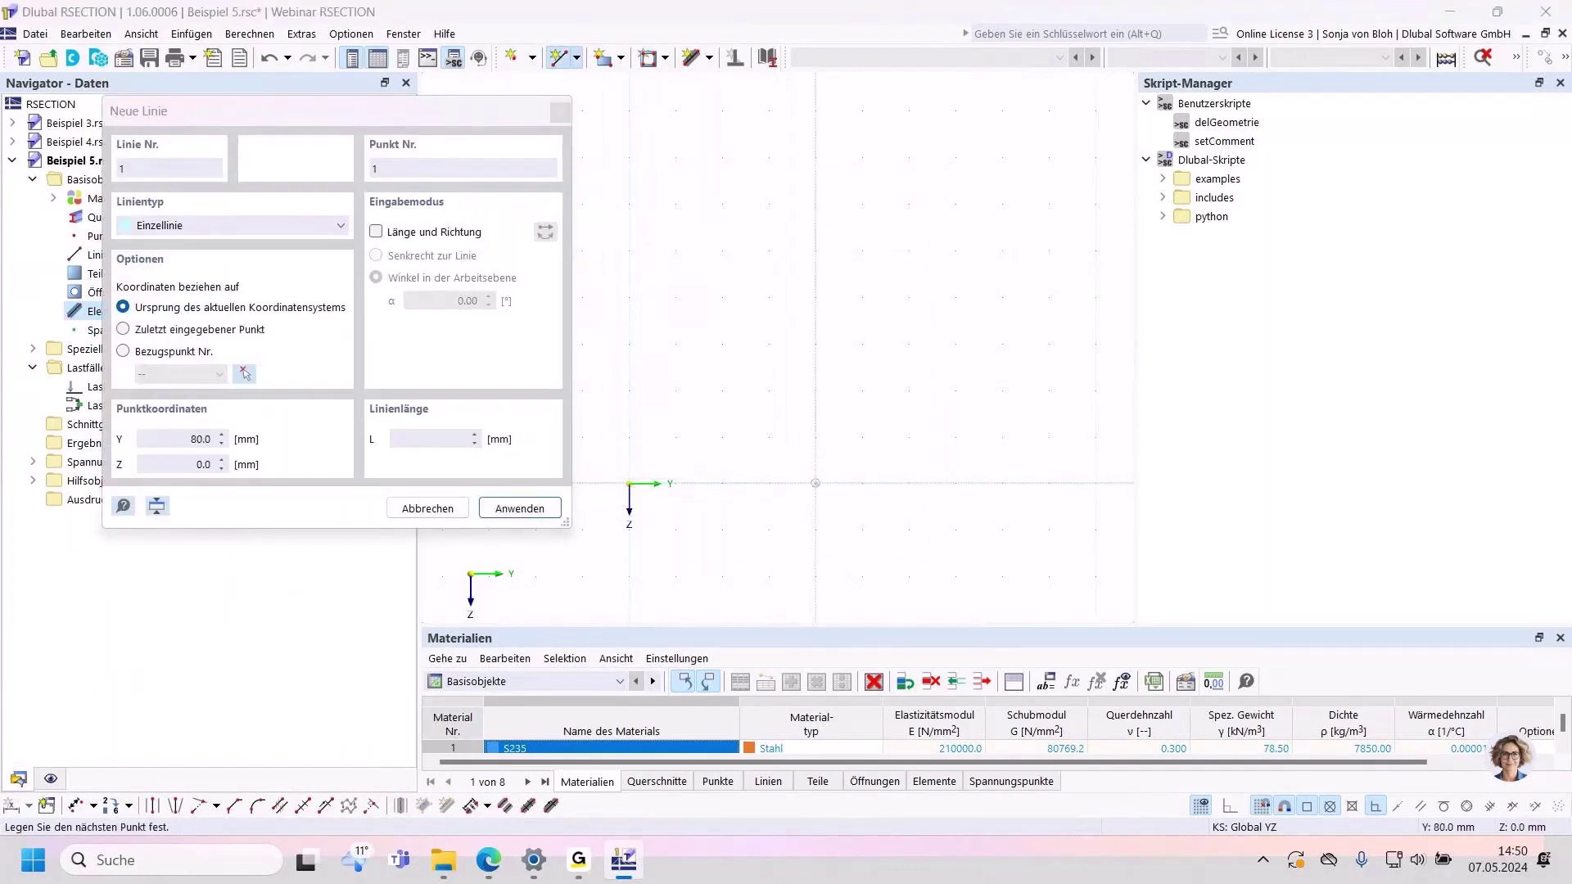
pyautogui.click(629, 483)
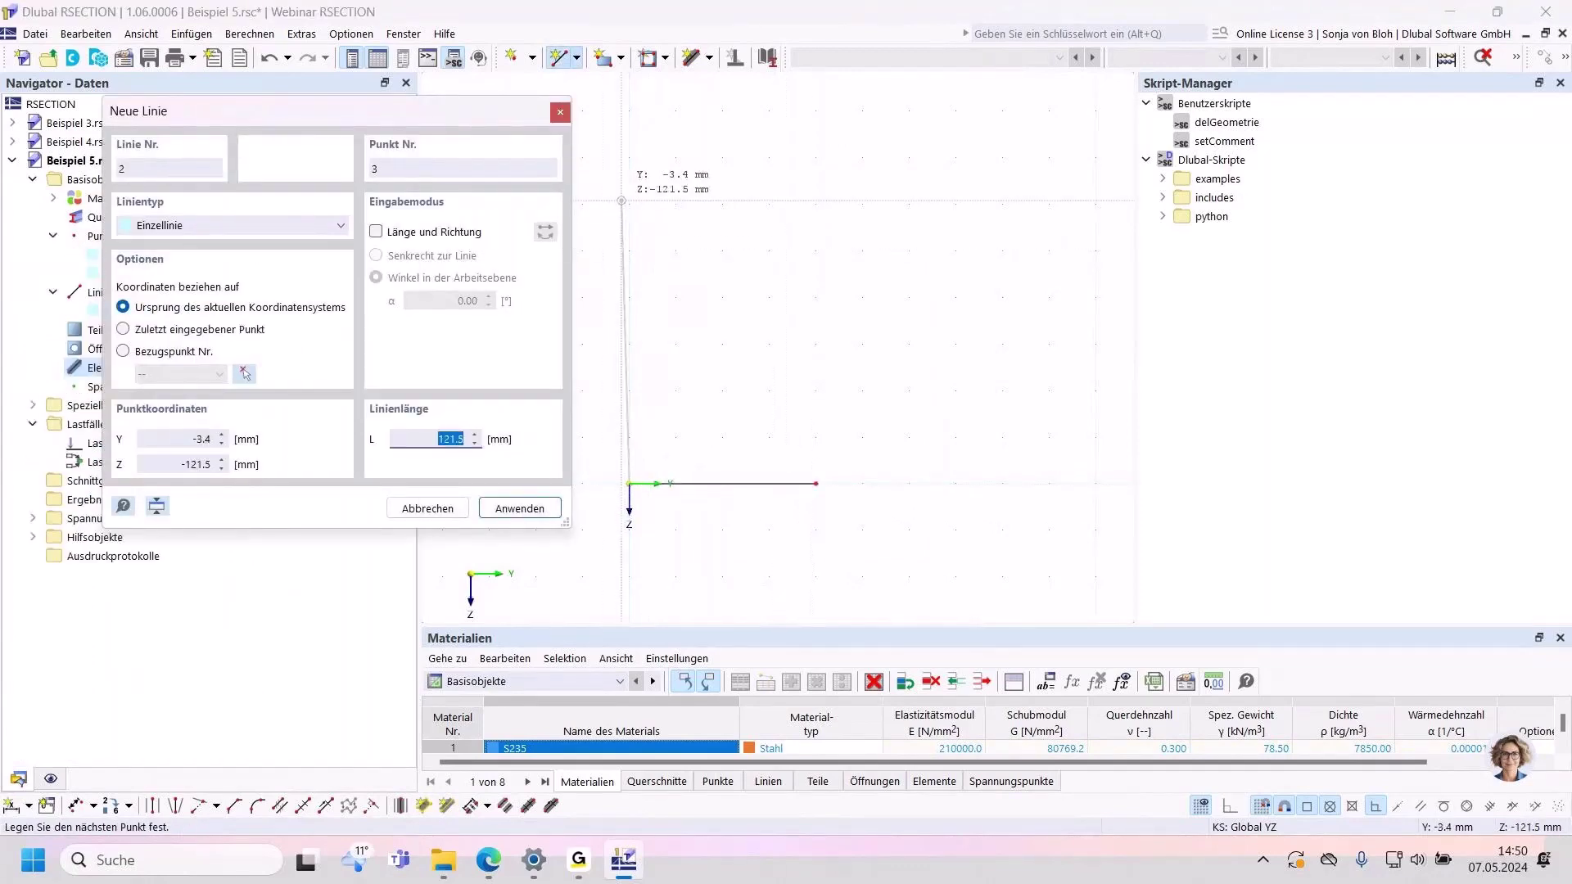
pyautogui.click(629, 204)
pyautogui.click(815, 204)
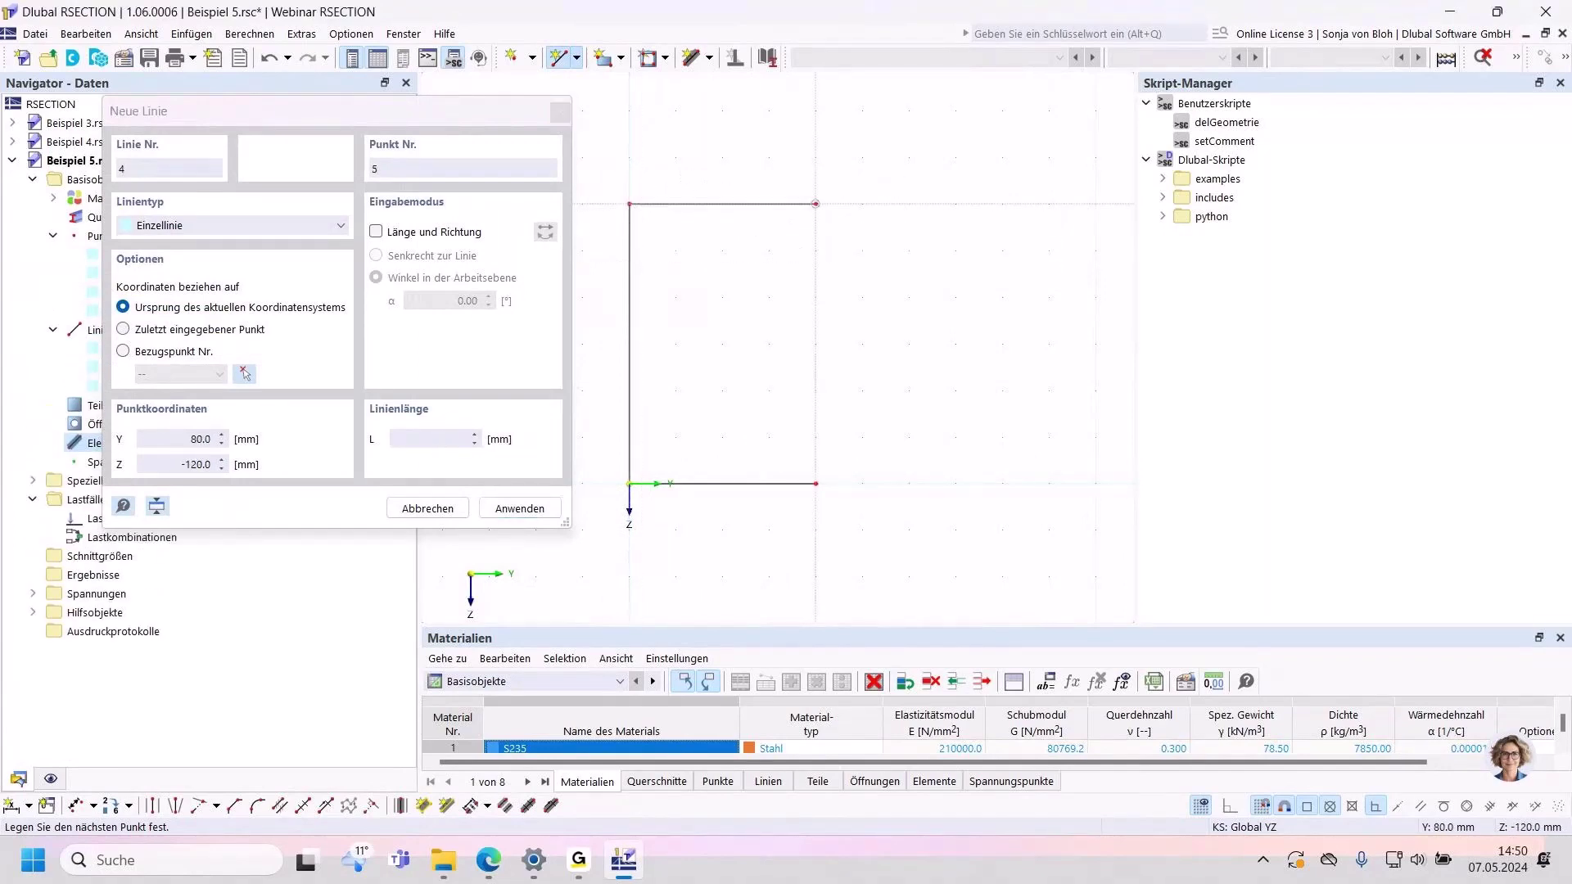
pyautogui.press('Escape')
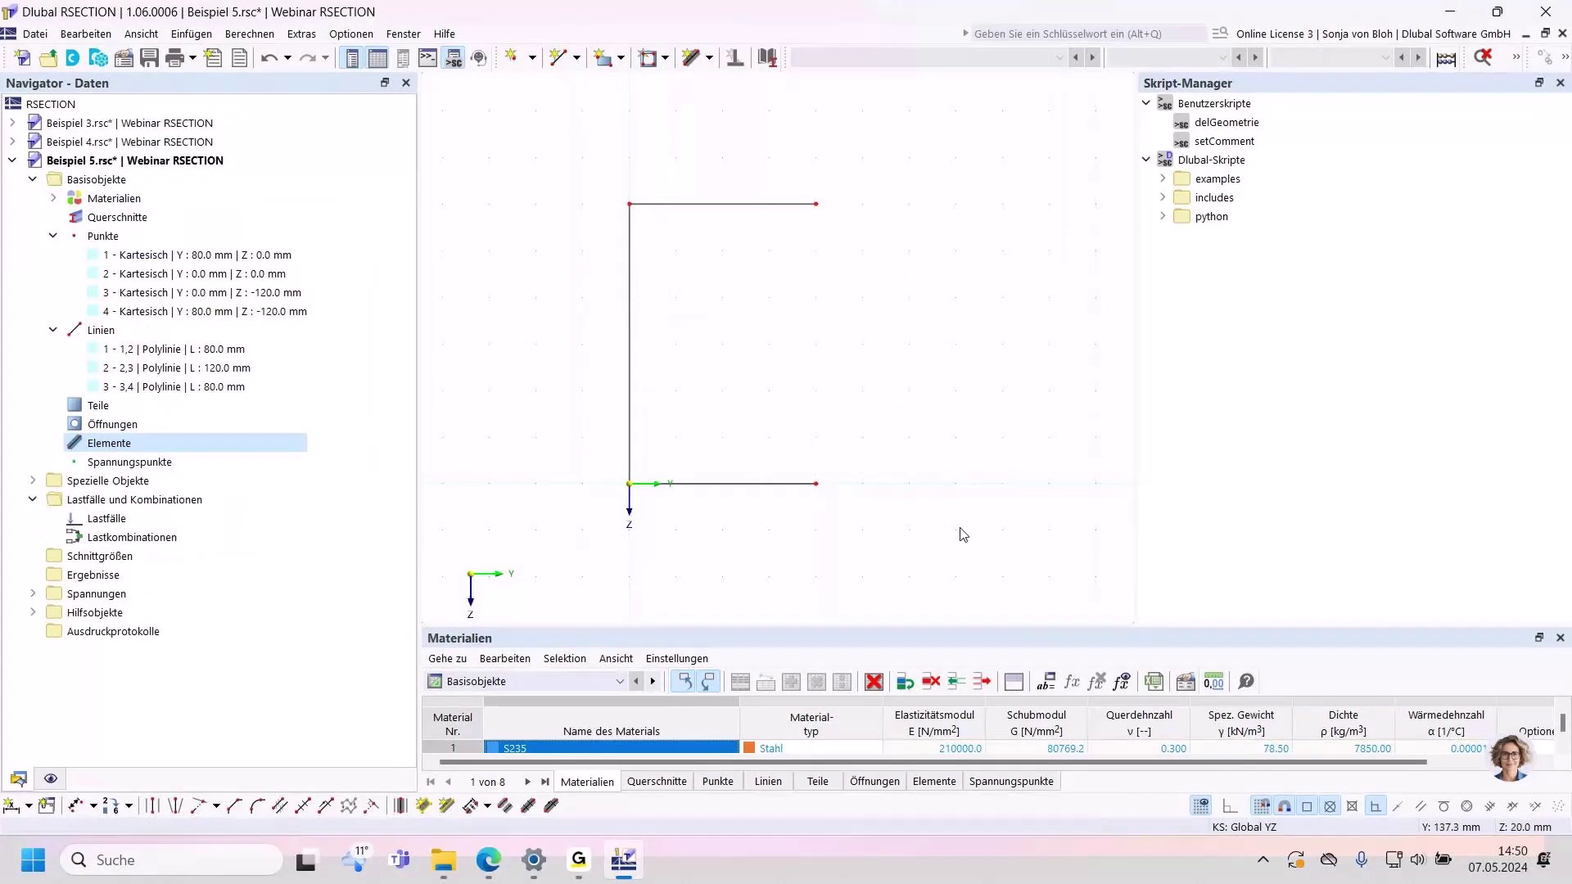
# Step: Run the setComment user script to mark the base points and lines with Nicht löschen, and check points 1 and 4 and line 2
pyautogui.doubleClick(1242, 147)
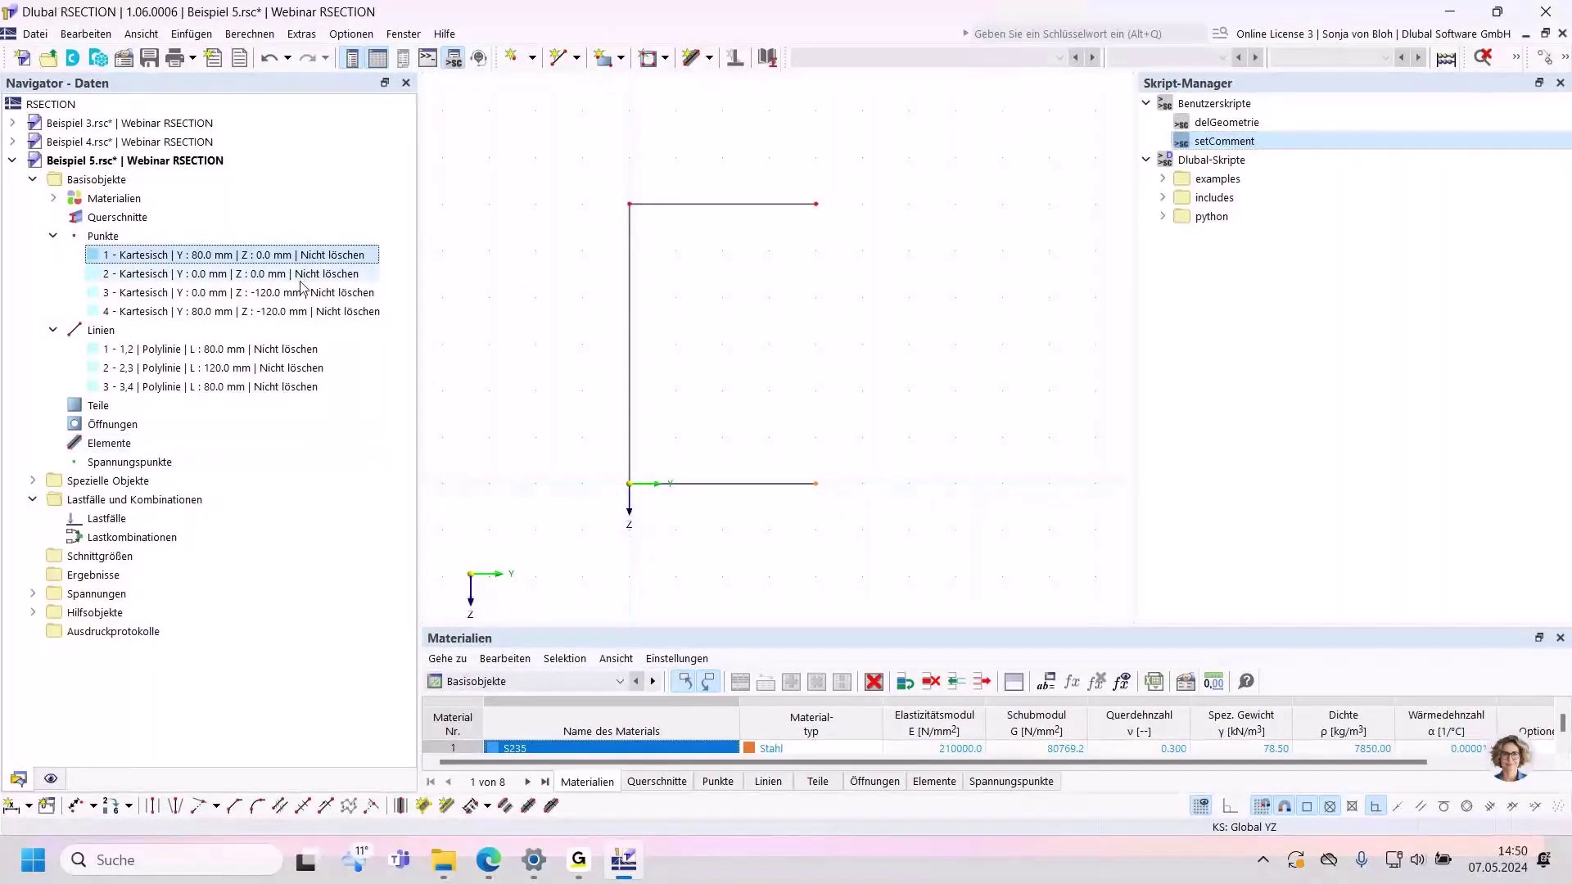
pyautogui.click(304, 314)
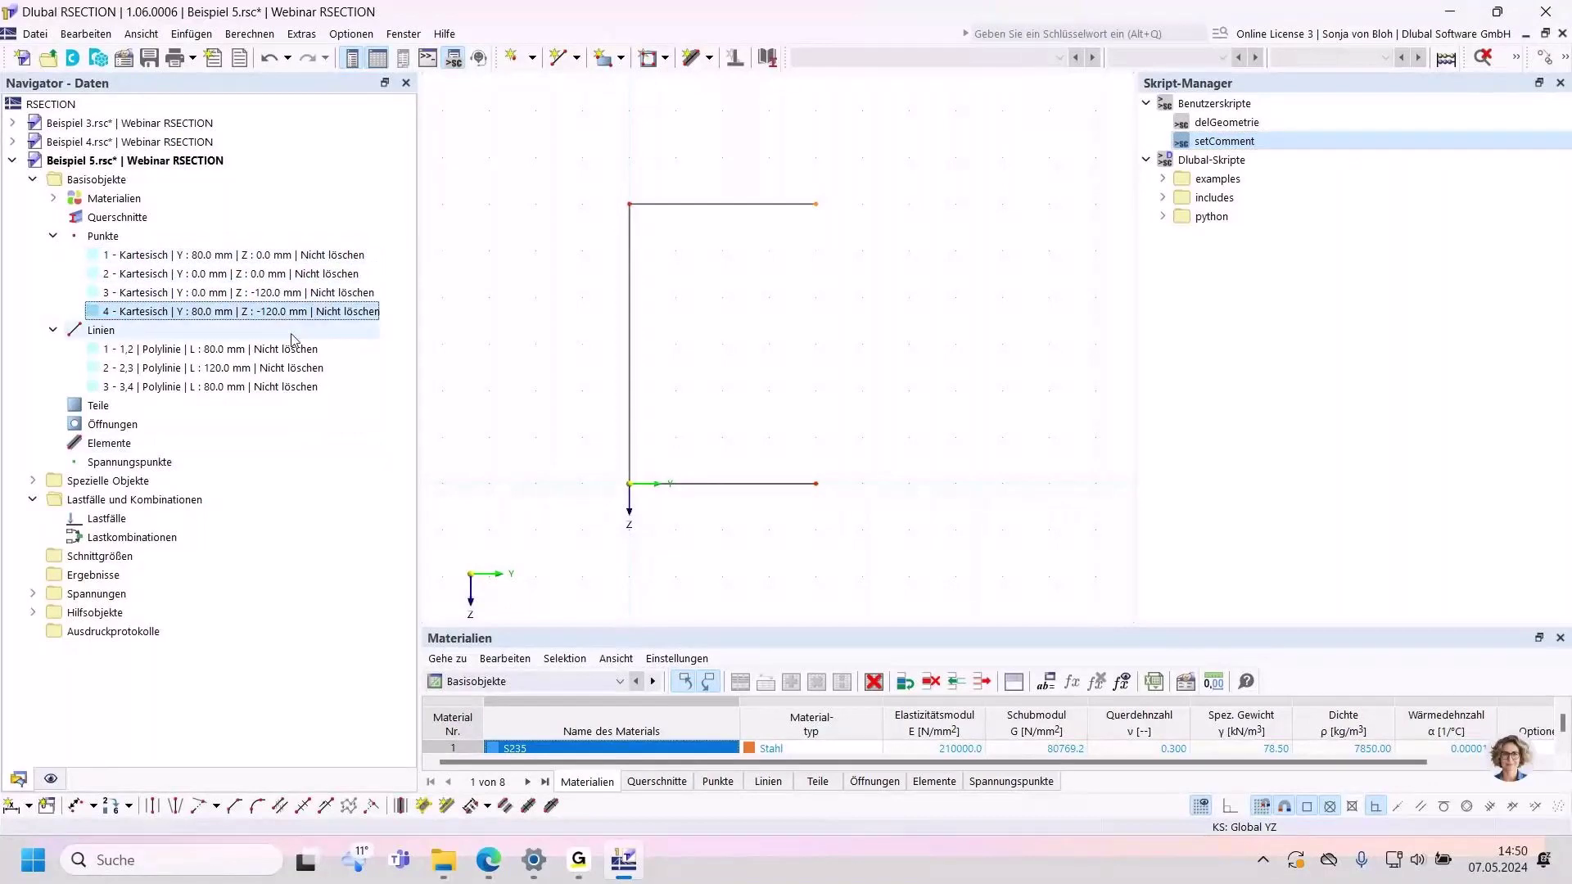
pyautogui.click(291, 368)
# Step: Generate 10 mm thick elements of S235 on lines 1 to 3 of the redrawn C-shape
pyautogui.click(302, 33)
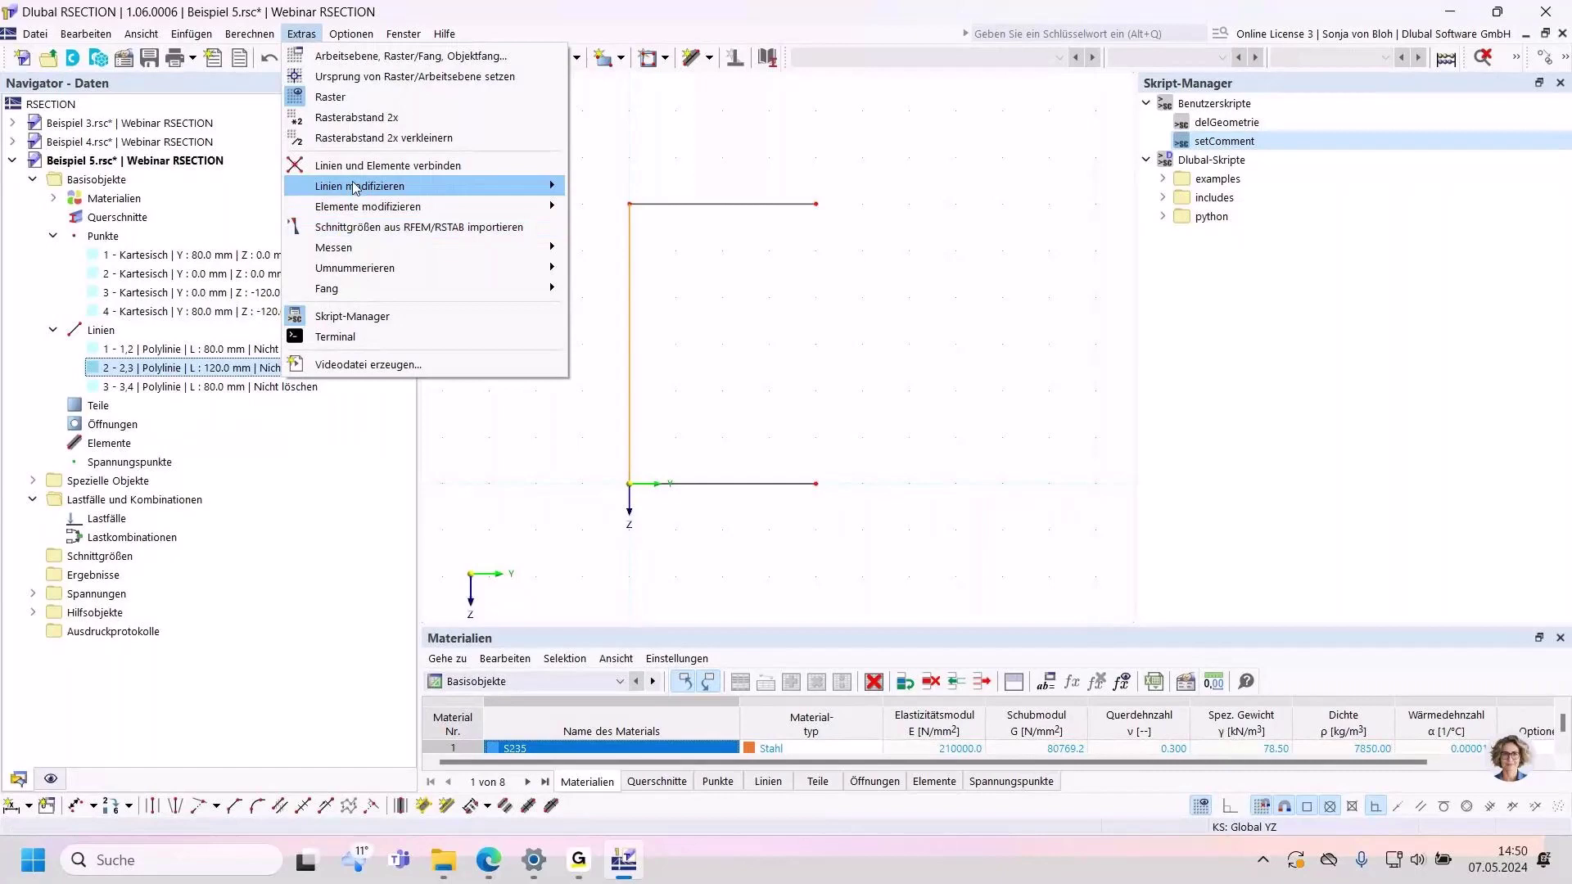
pyautogui.moveTo(360, 206)
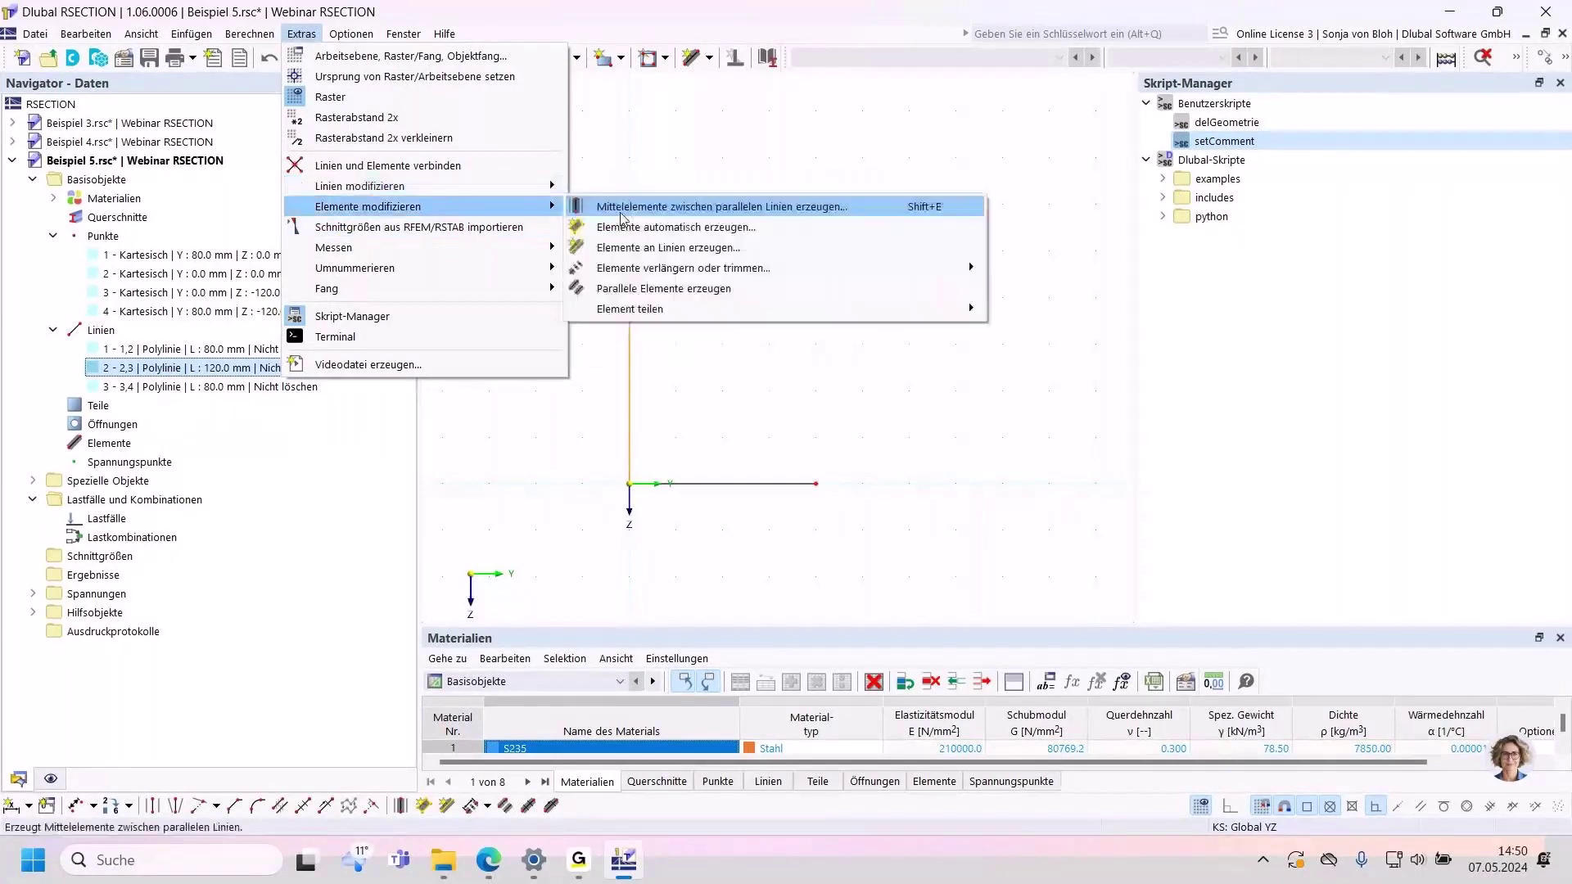
pyautogui.click(642, 249)
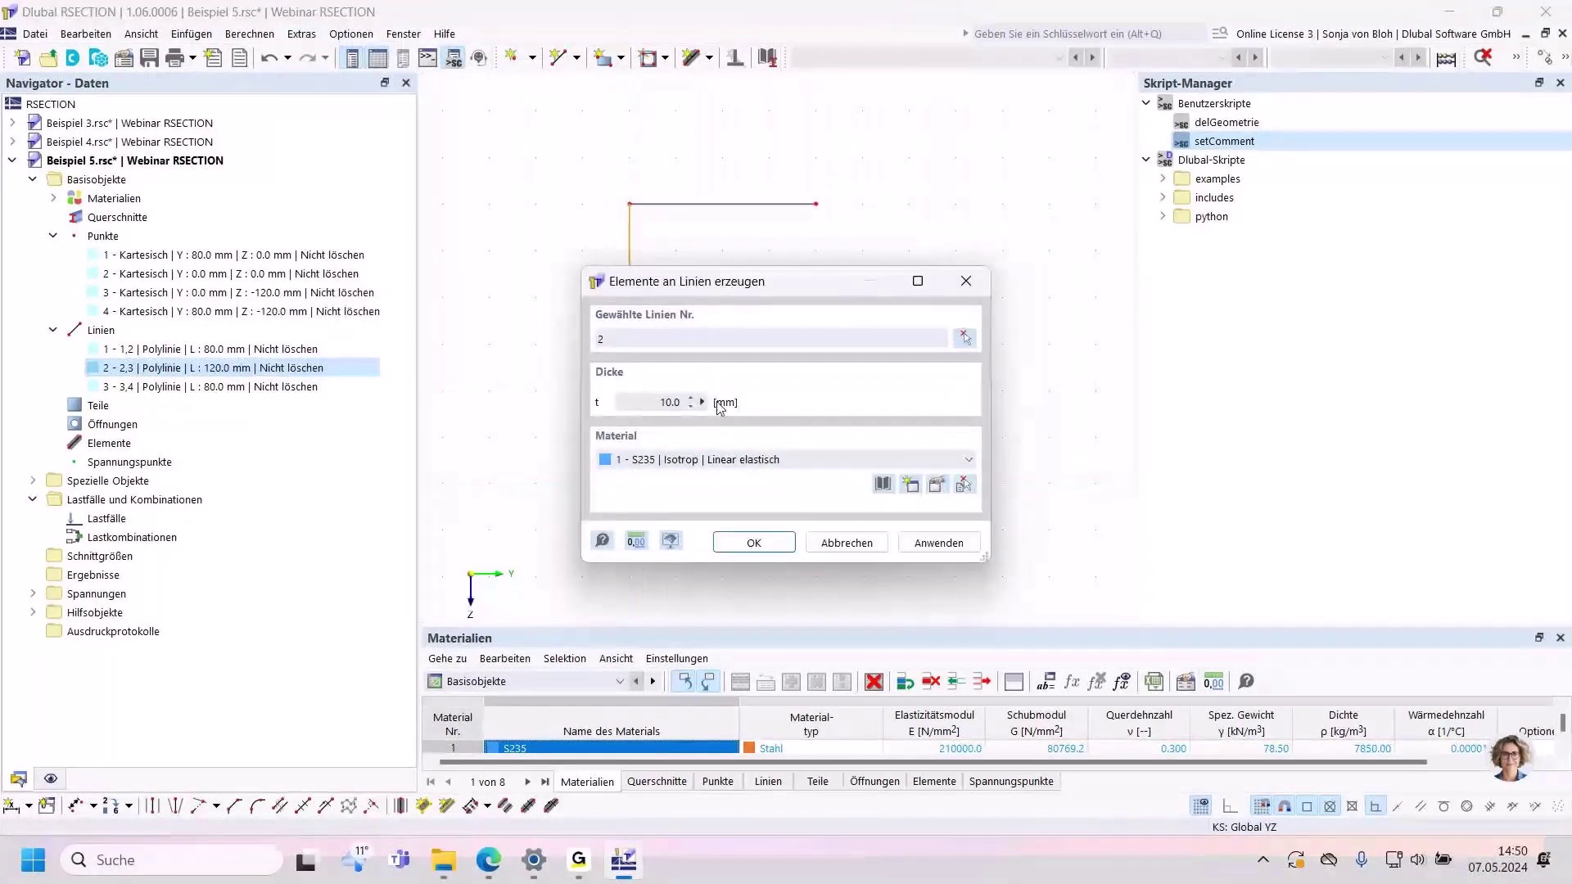
pyautogui.click(720, 404)
pyautogui.moveTo(583, 143); pyautogui.dragTo(955, 582)
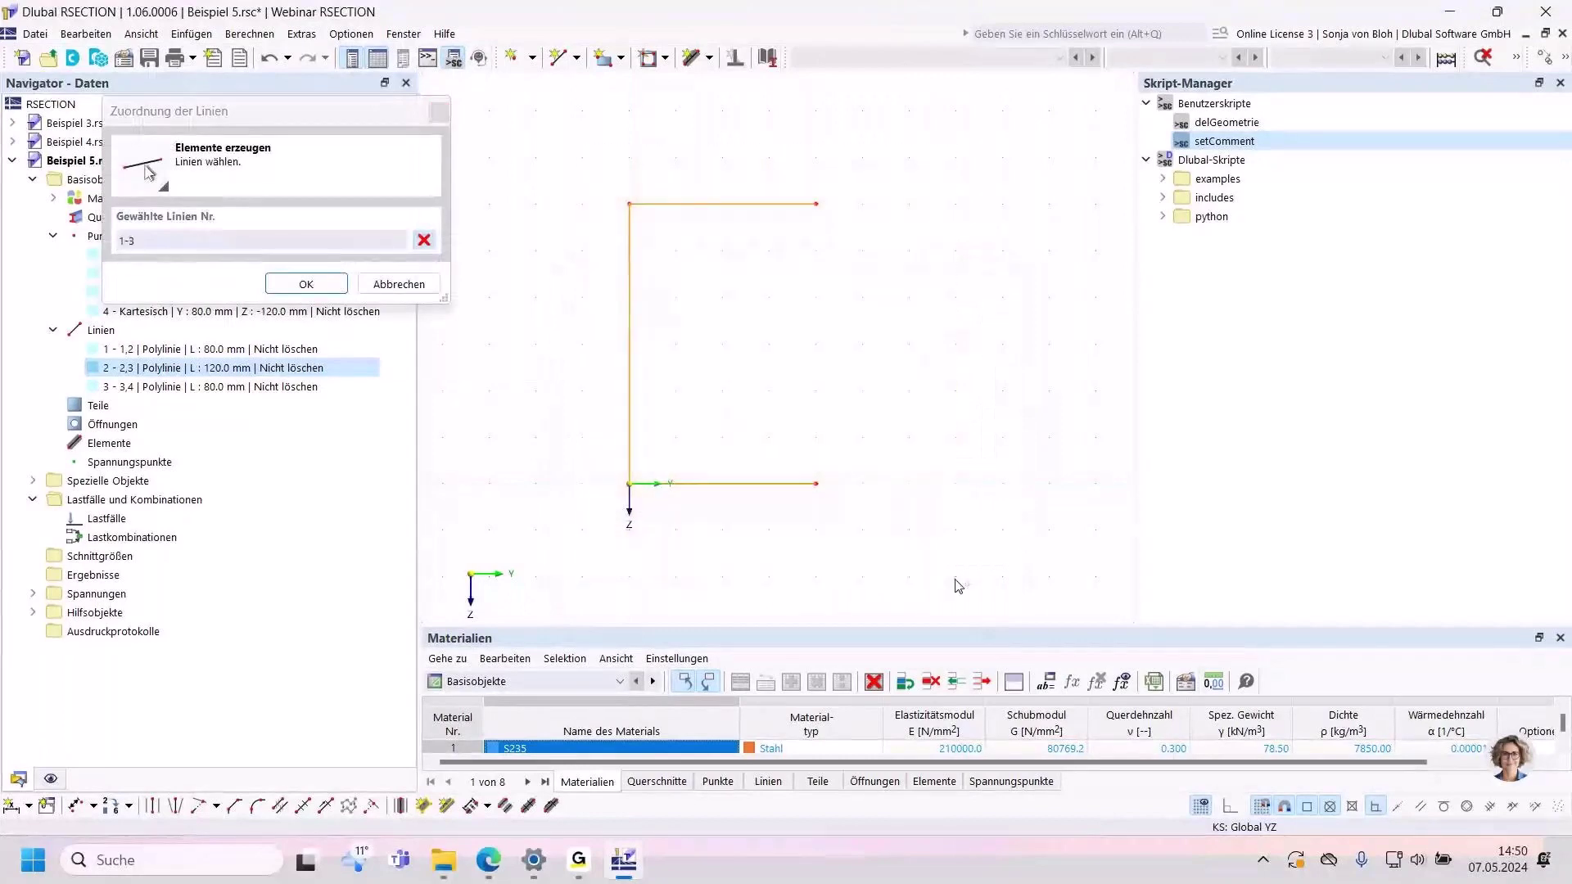
pyautogui.click(309, 285)
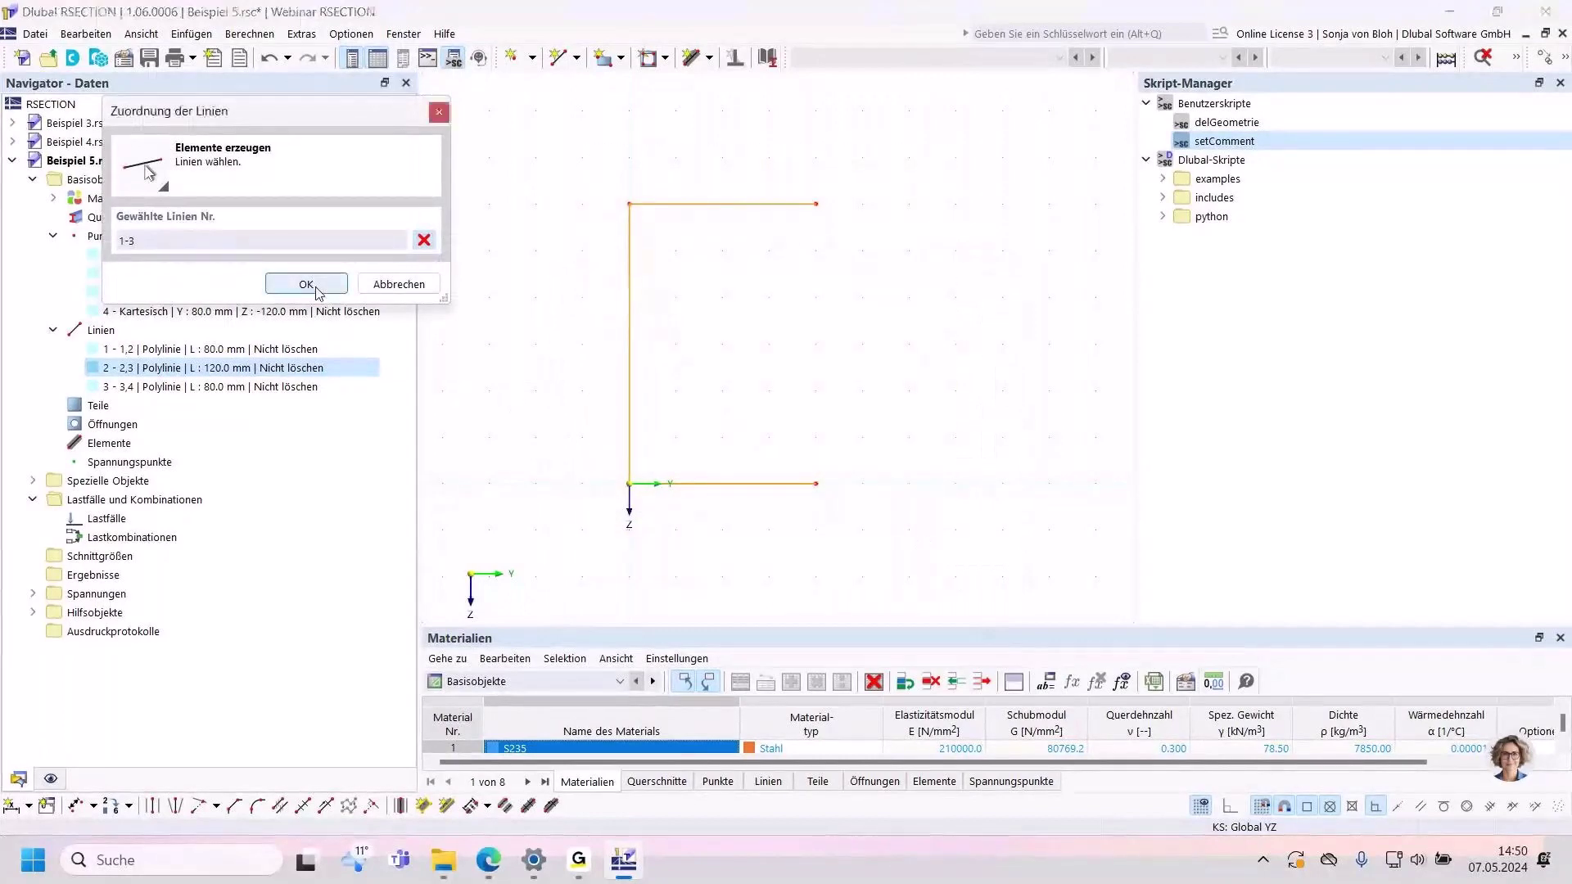
pyautogui.click(758, 543)
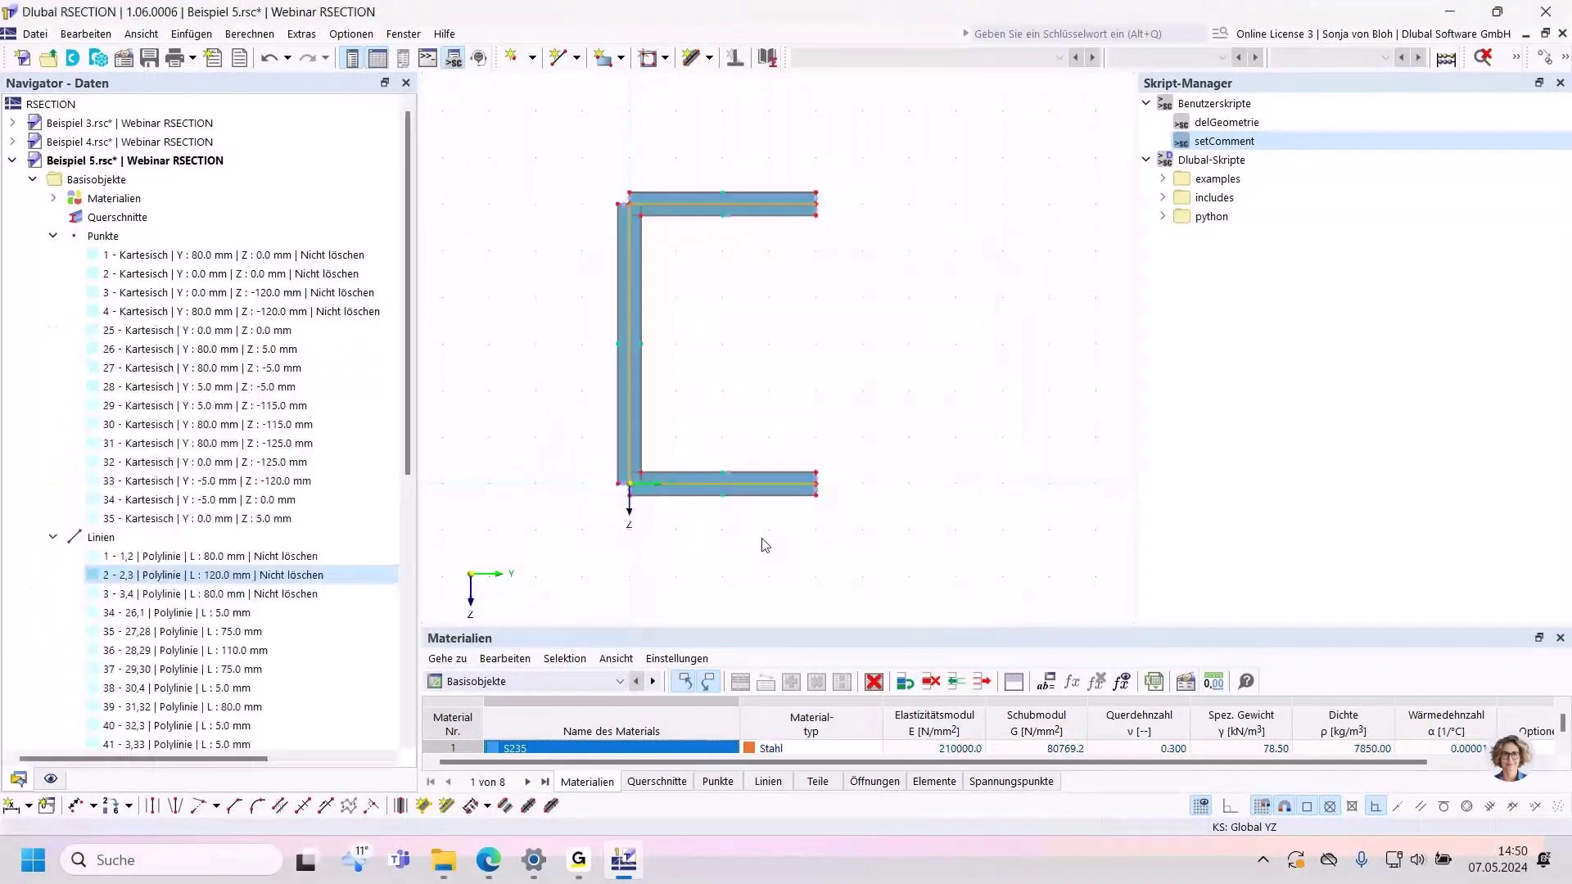
# Step: Clear the selection and run the delGeometrie user script on the 10 mm thick C-section
pyautogui.press('Escape')
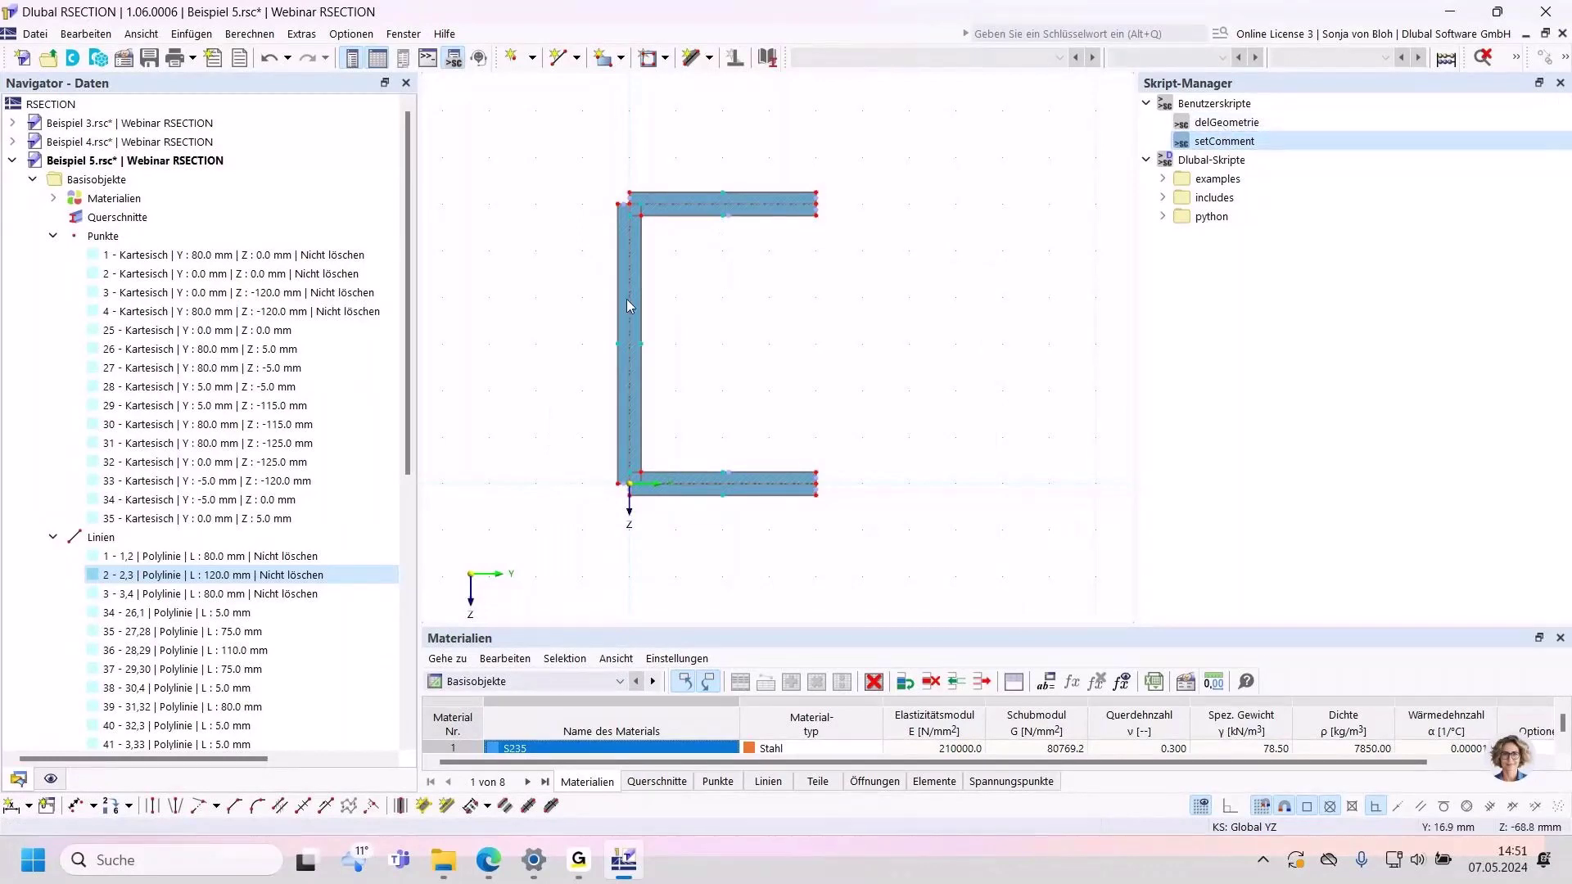
pyautogui.click(1209, 124)
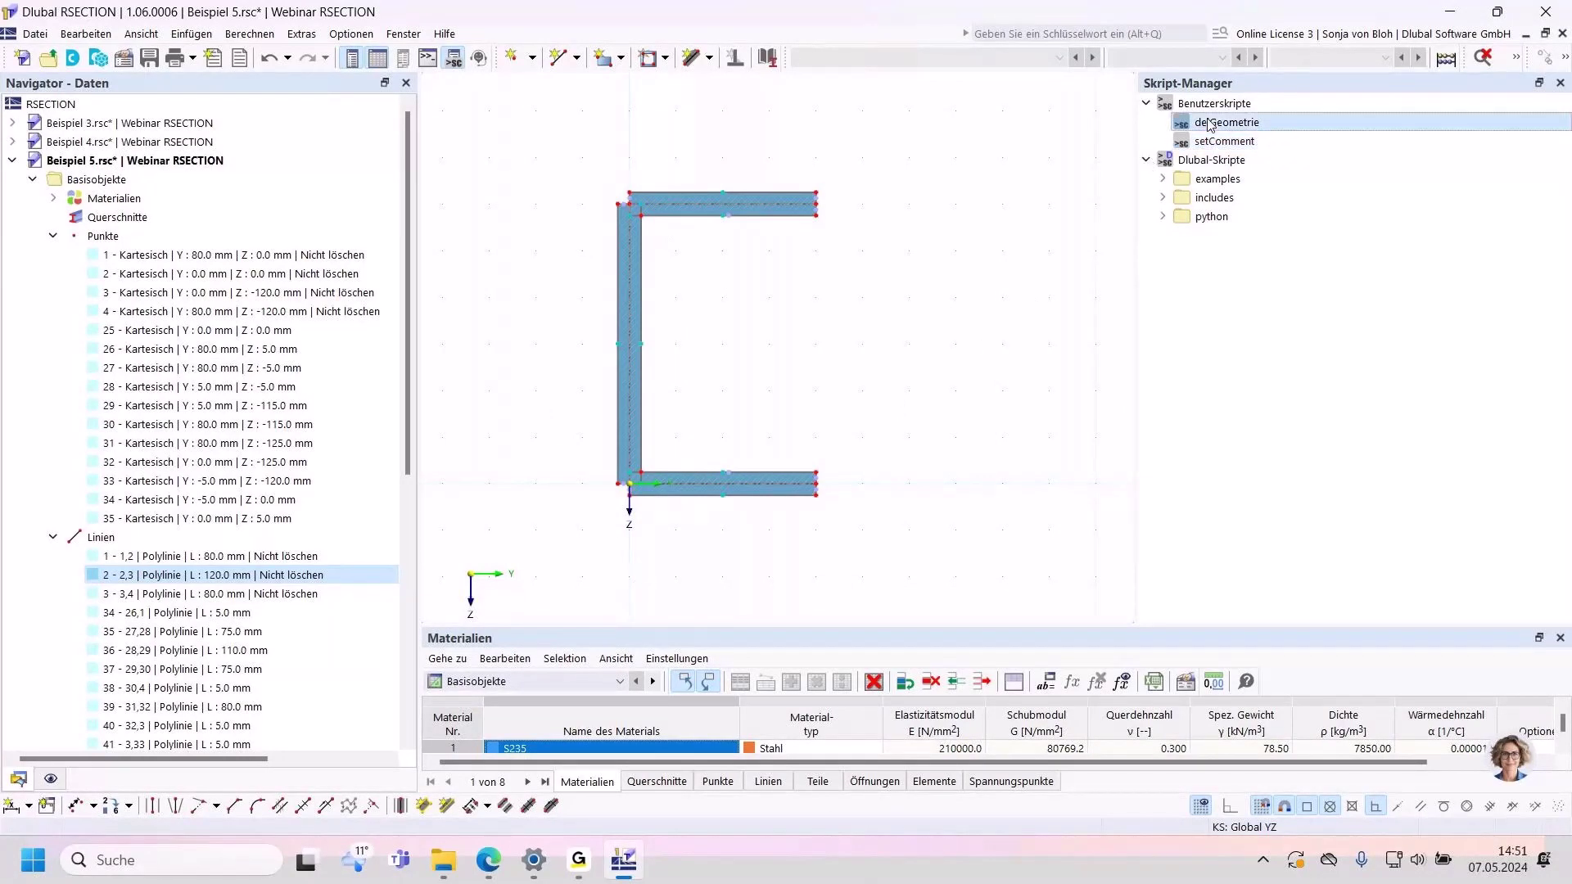
pyautogui.doubleClick(1209, 125)
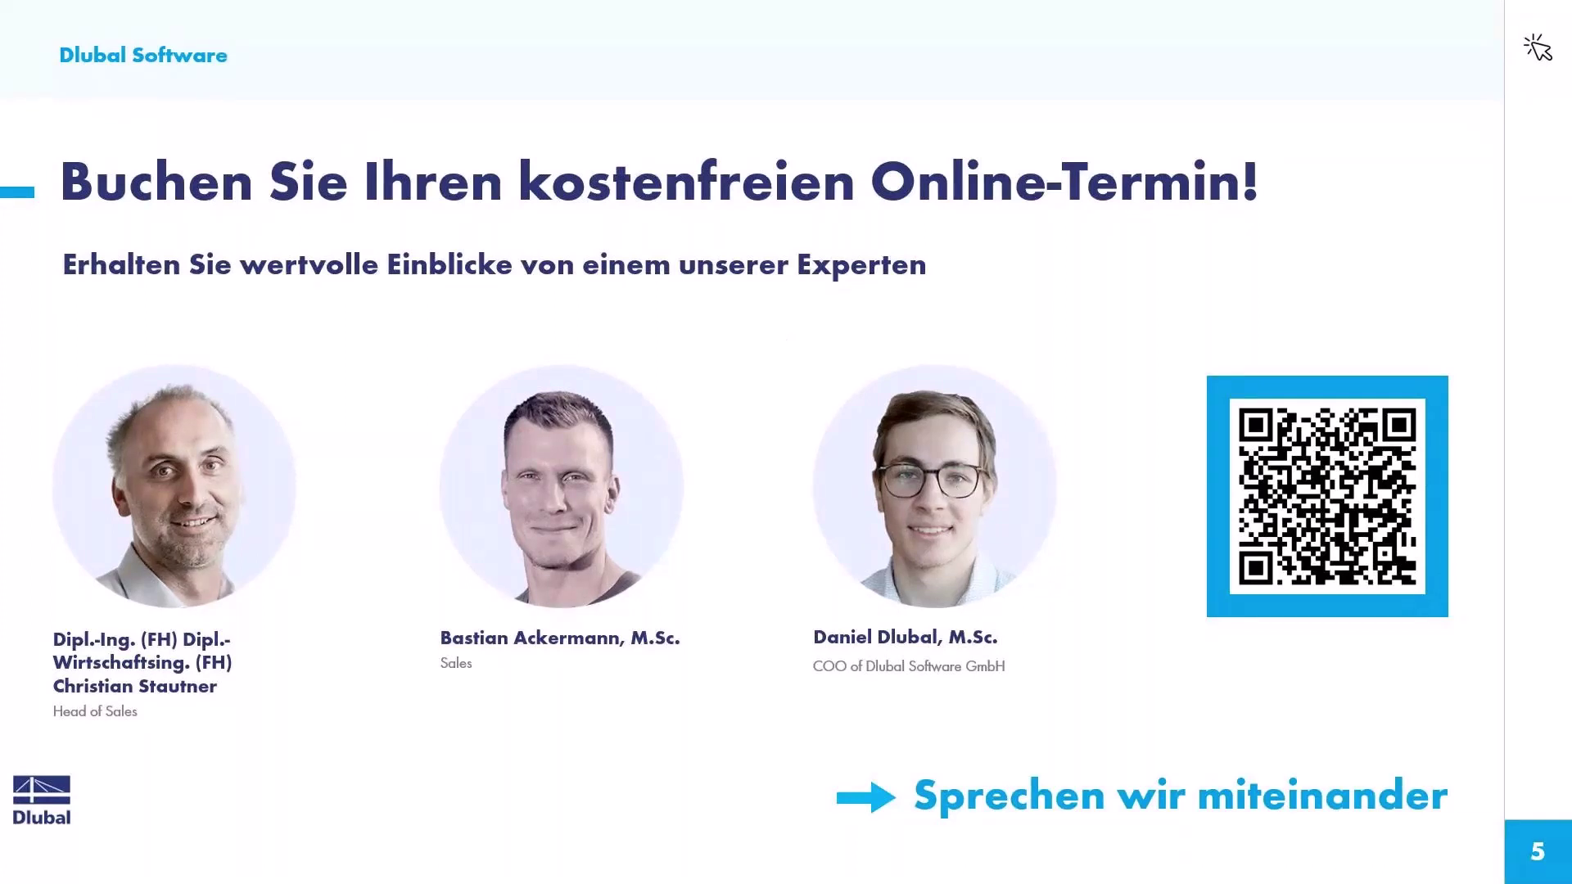
# Step: Switch to the Dlubal website in the browser, open the webinars page under Events and look at the upcoming RSECTION 1 webinar
pyautogui.hotkey('alt', 'Tab')
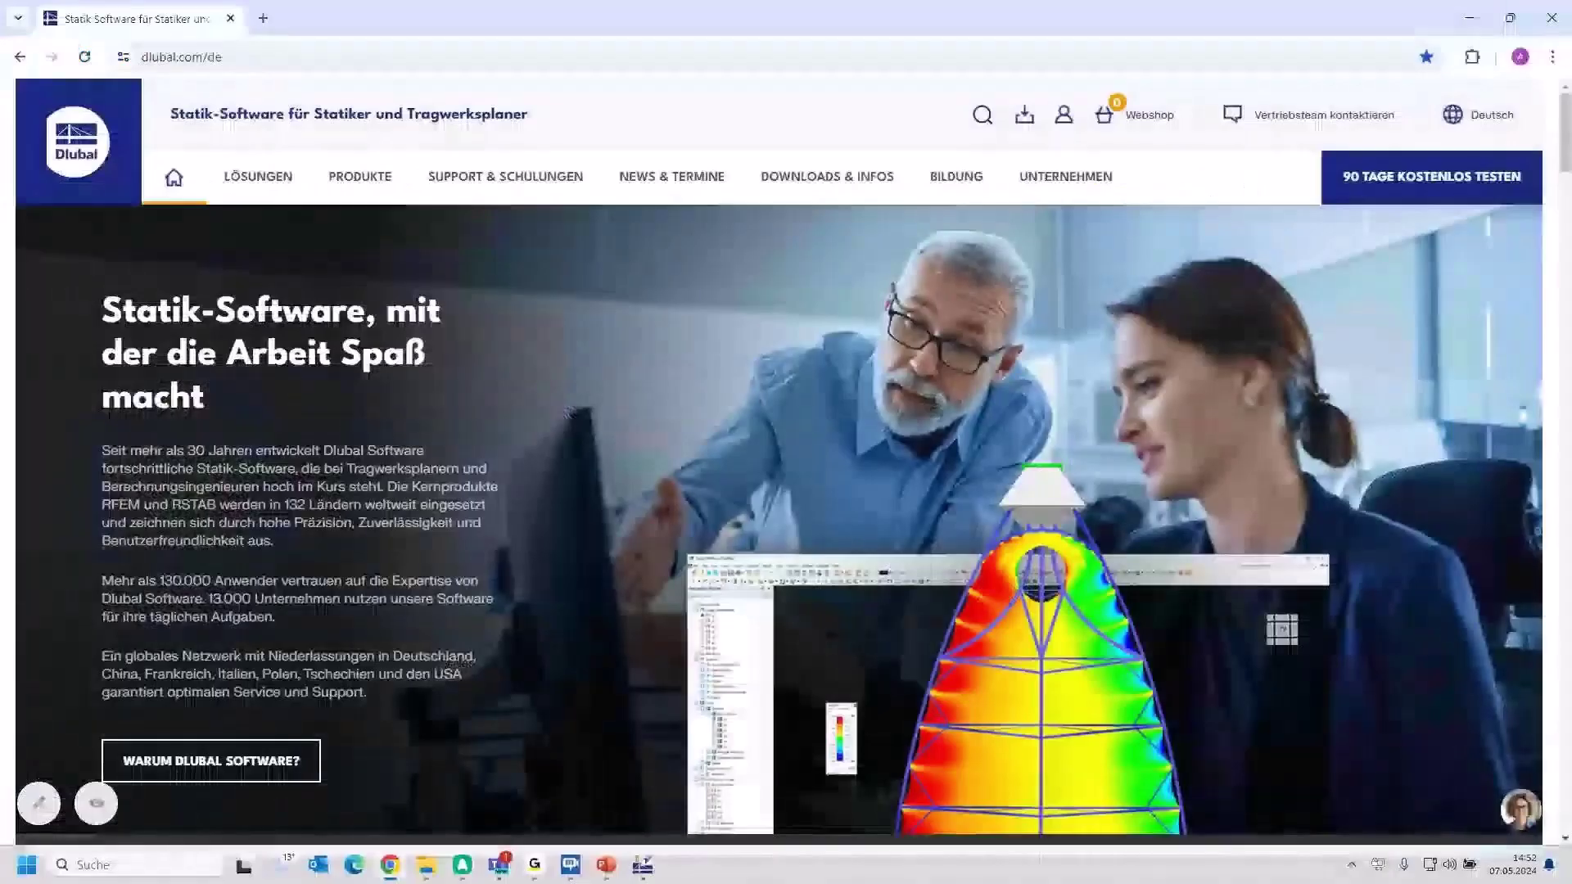
pyautogui.click(686, 180)
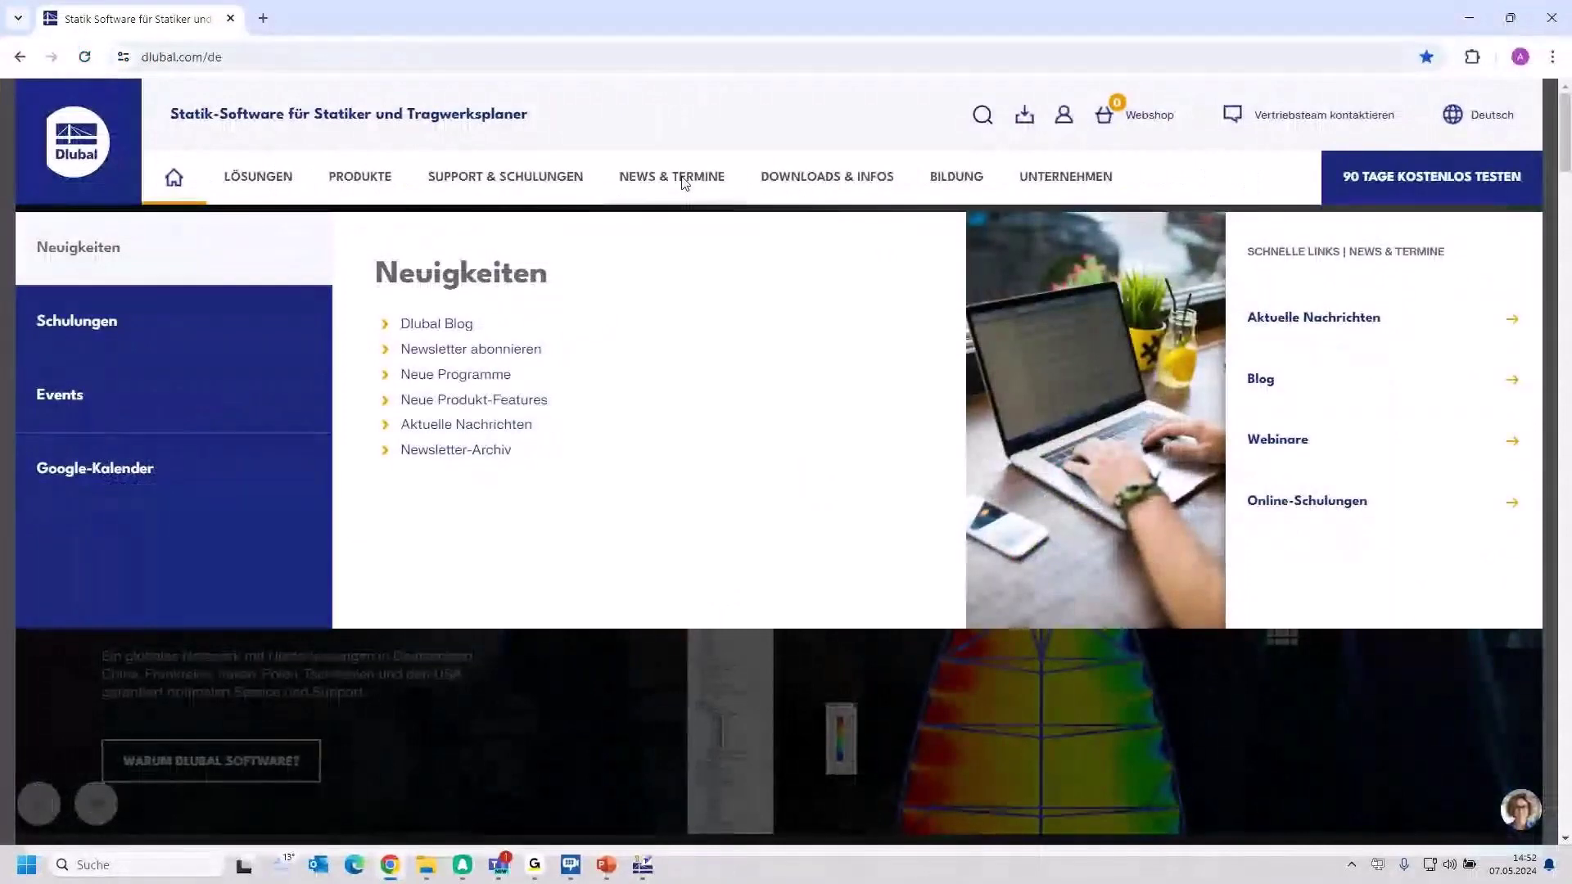
pyautogui.moveTo(328, 410)
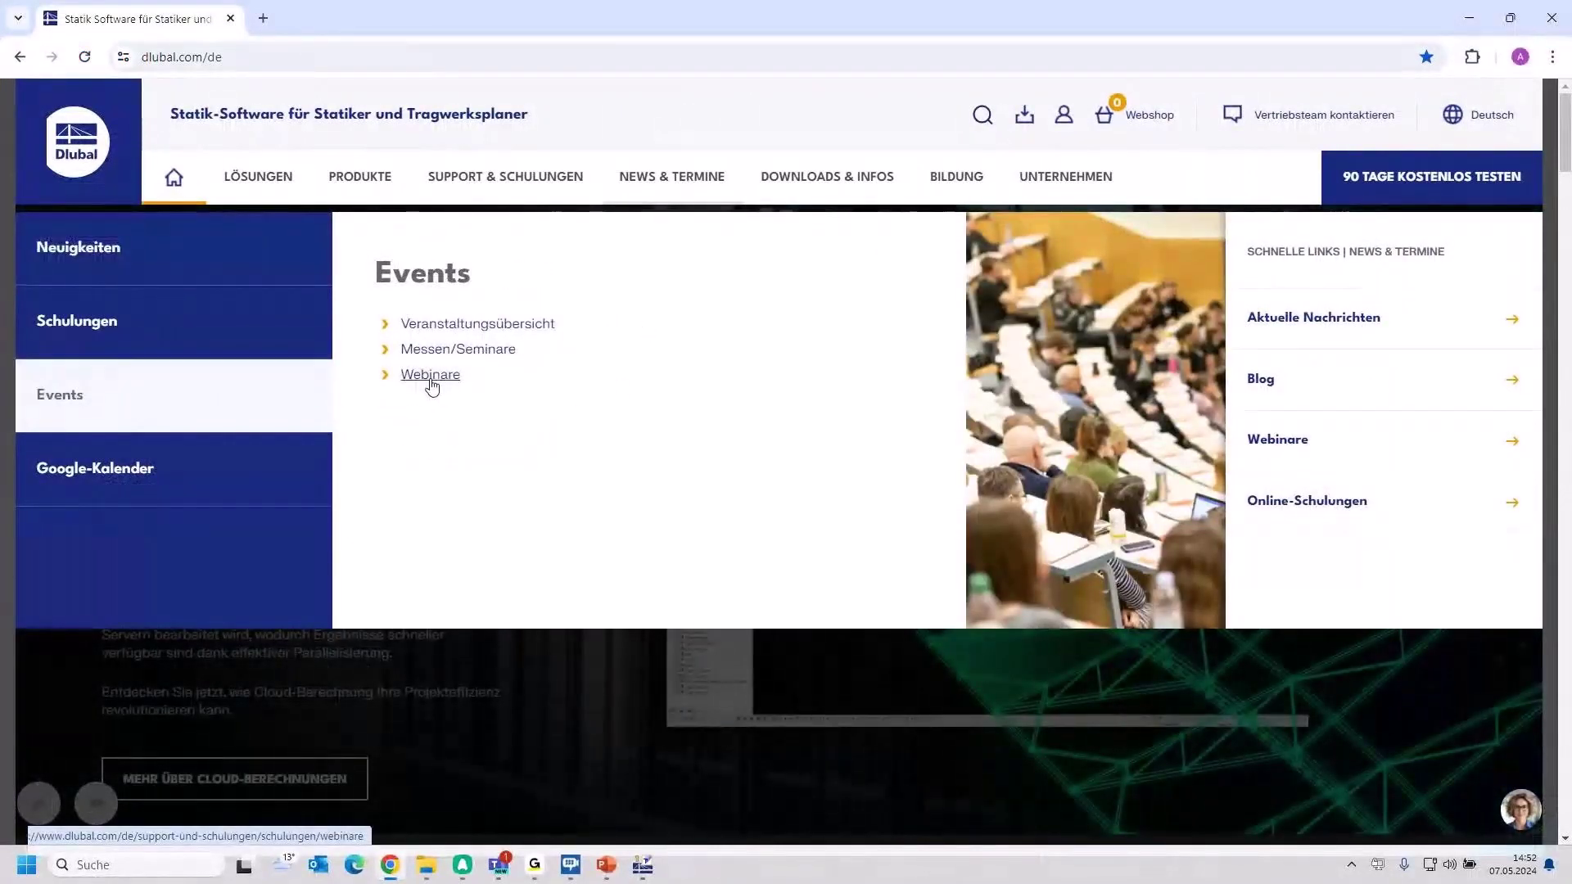
pyautogui.click(430, 380)
pyautogui.scroll(-1, 583, 422)
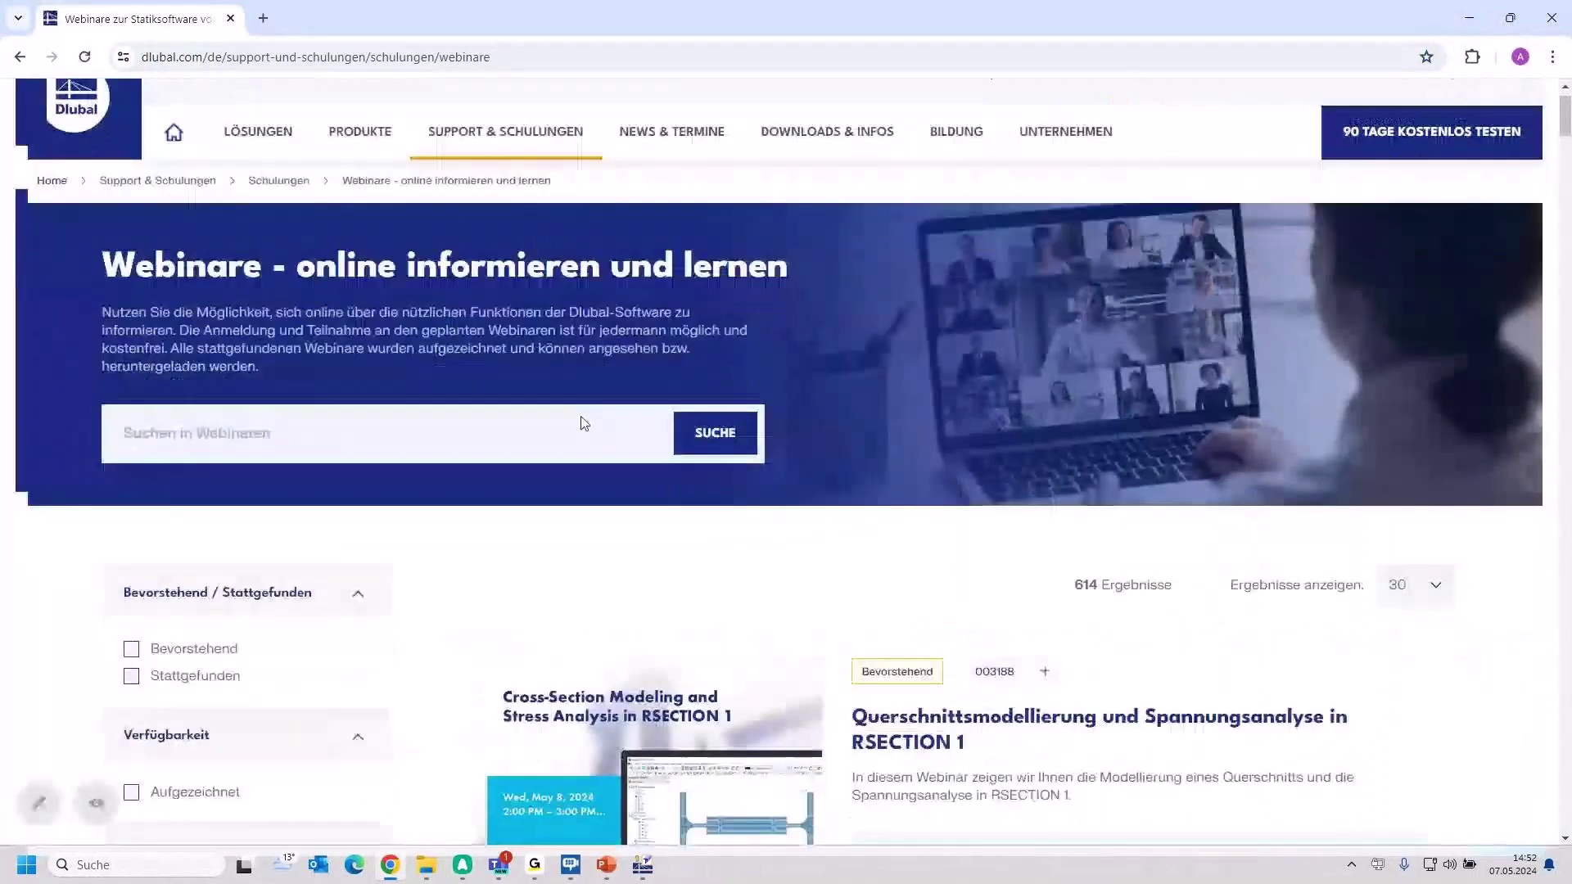
pyautogui.scroll(-6, 583, 423)
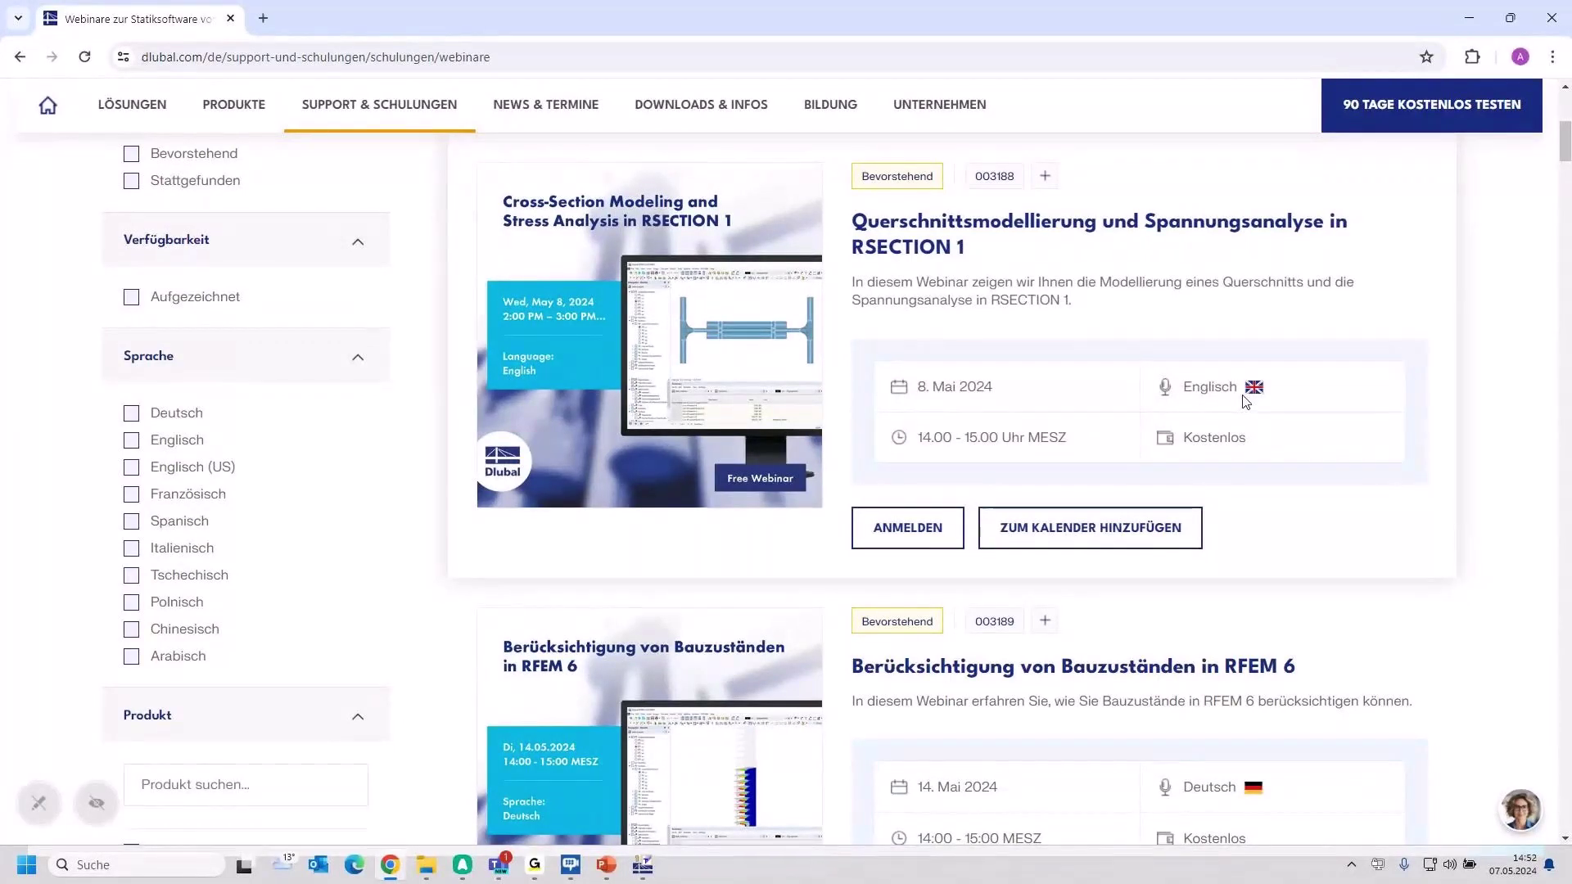
# Step: Filter the webinar list by the language Deutsch and look through the upcoming webinars
pyautogui.click(133, 419)
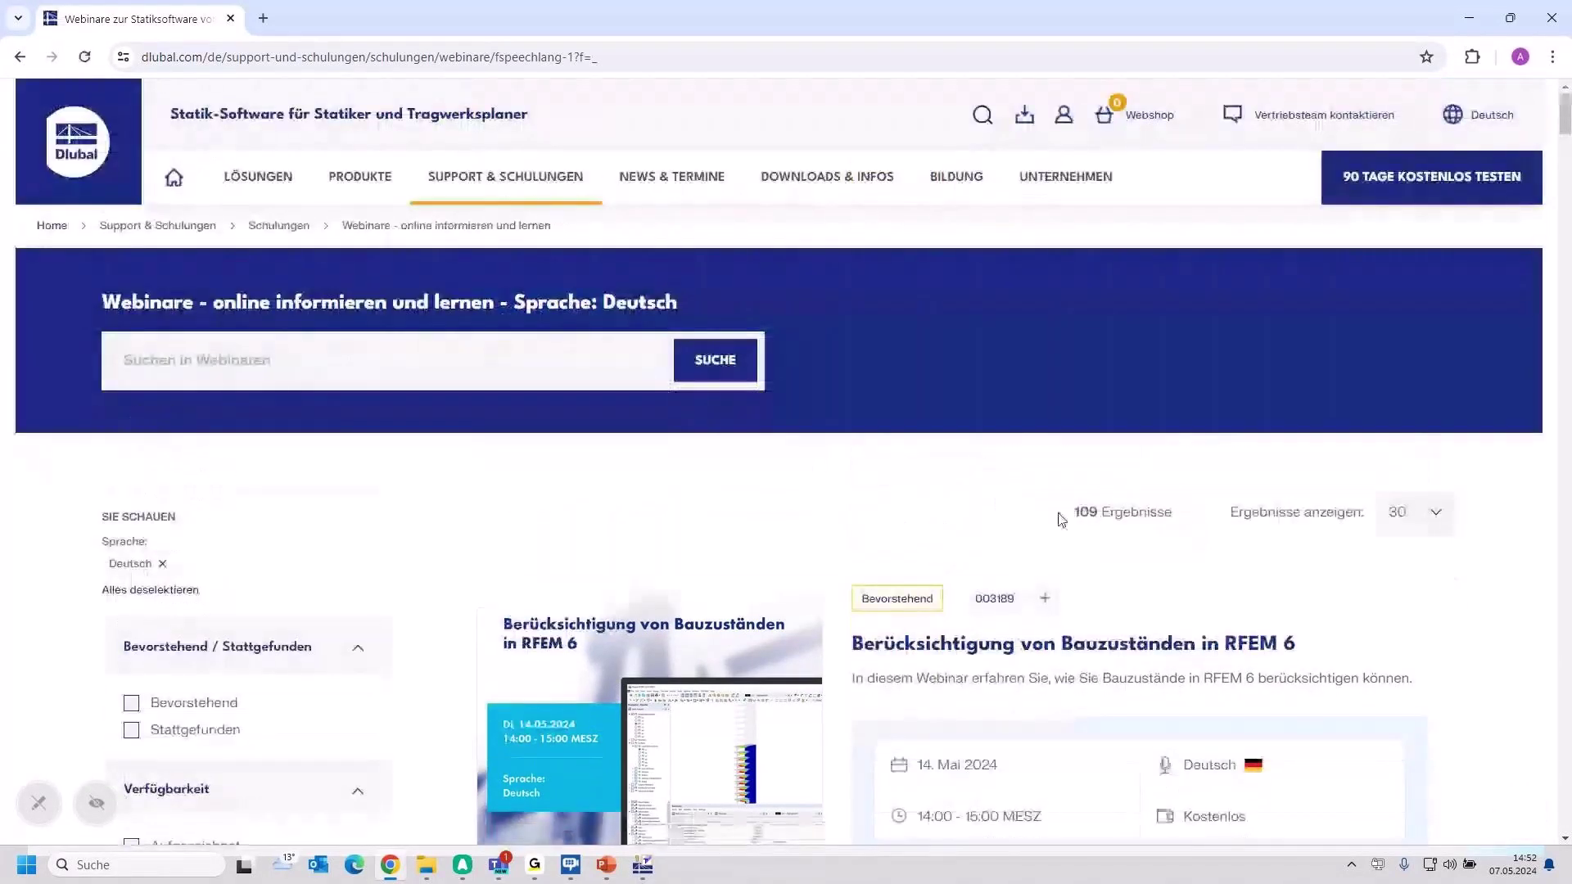
pyautogui.scroll(-3, 1061, 520)
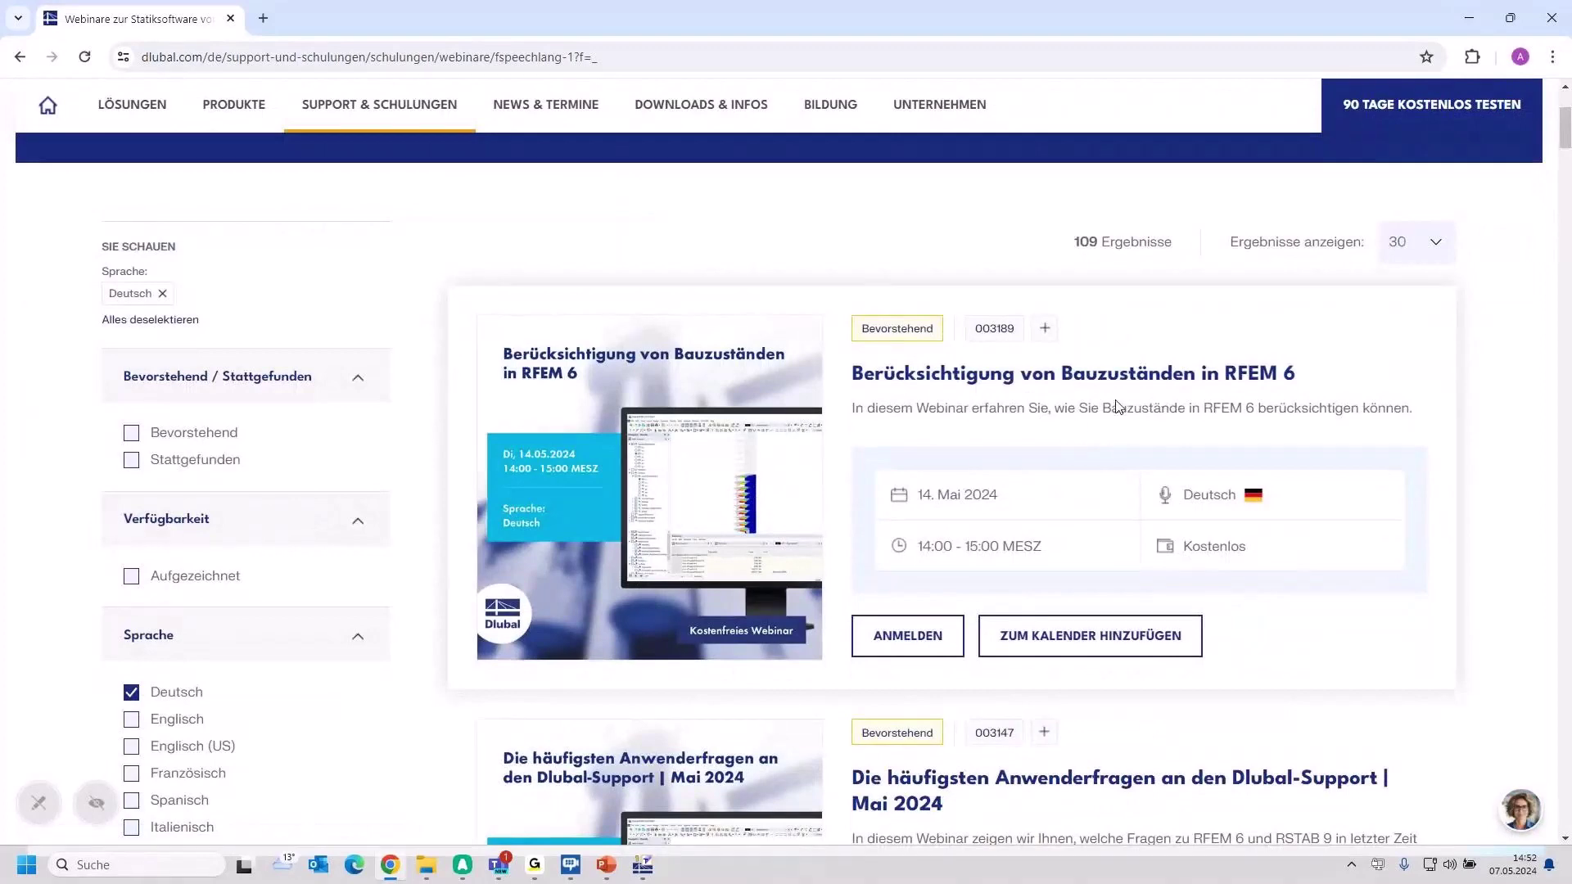
pyautogui.scroll(-3, 1071, 428)
pyautogui.scroll(-1, 1071, 428)
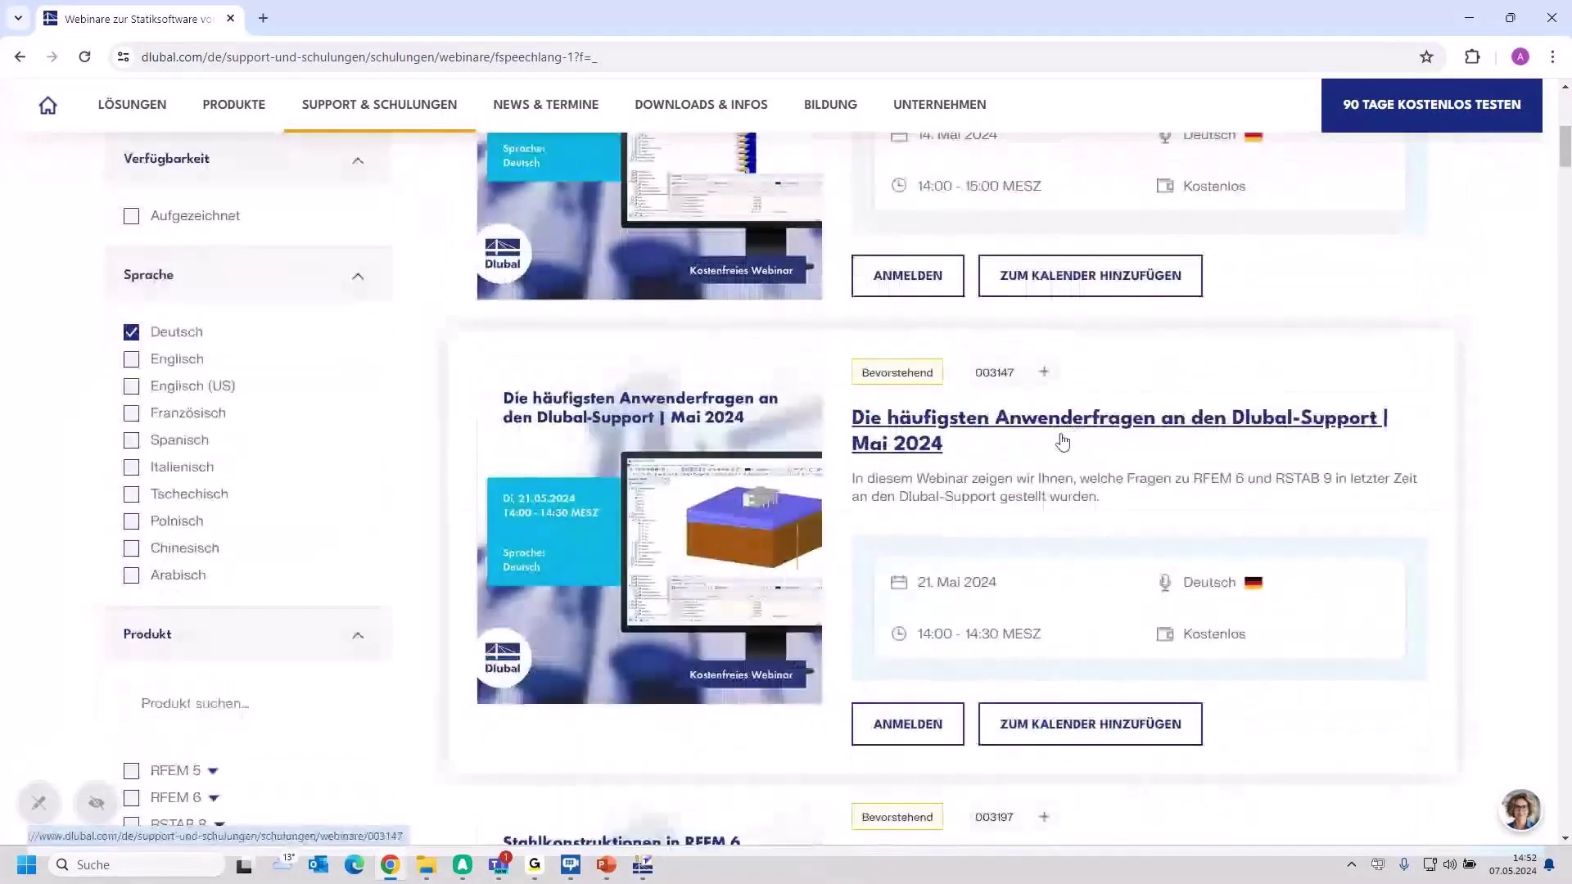